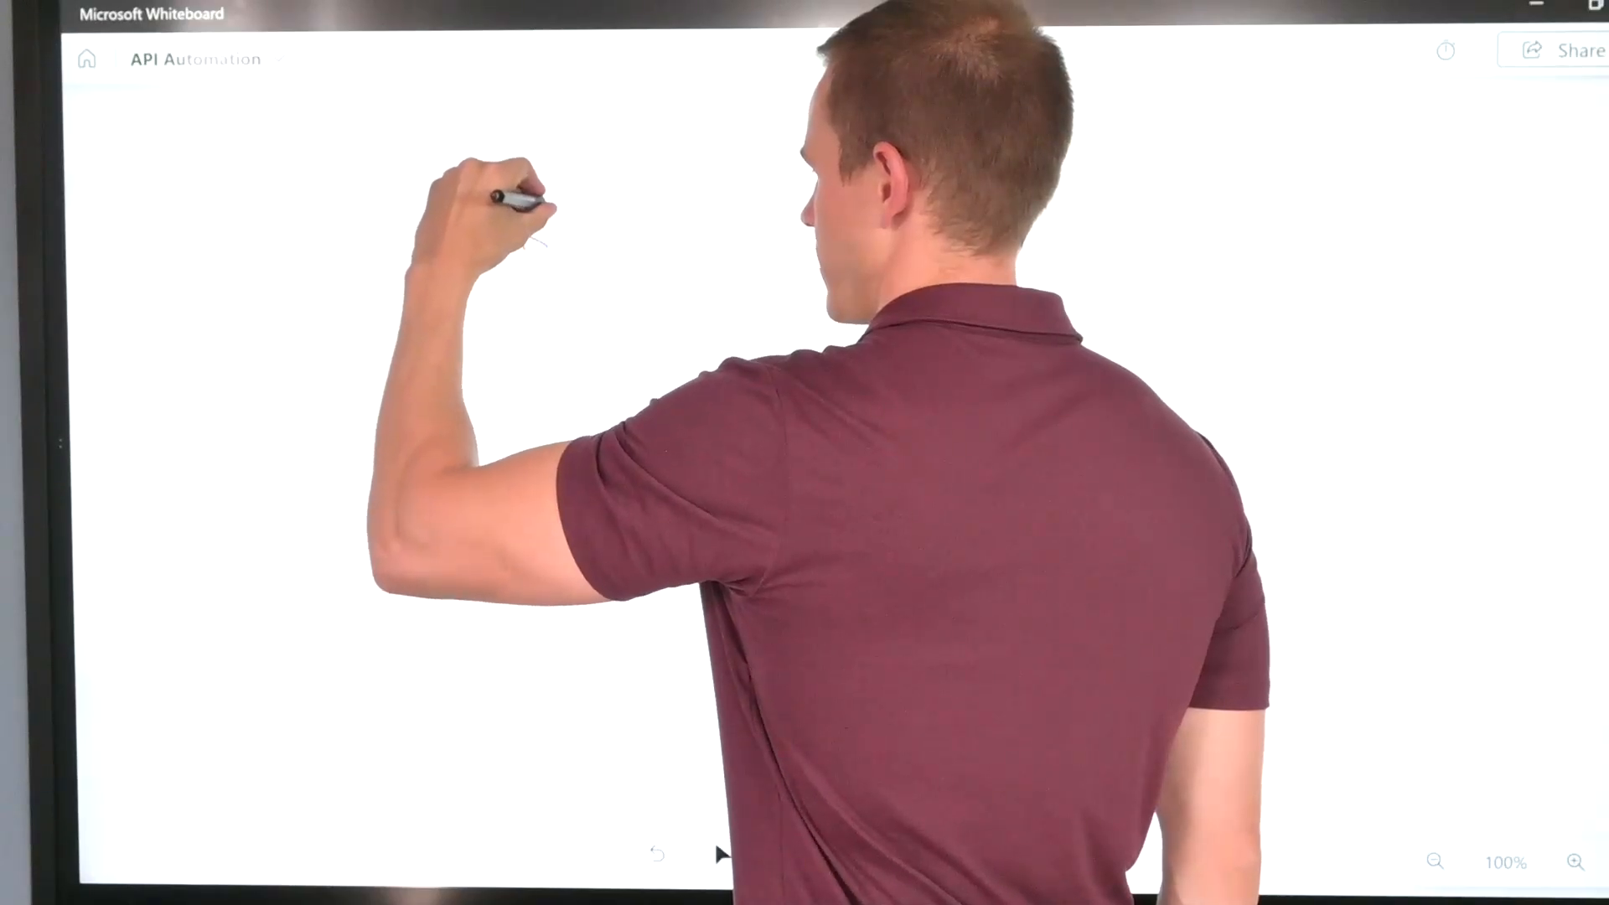
Step: Draw three stacked data sources on the whiteboard: a circle labelled HR, a box labelled DB and a box labelled CSV
mouse_move(547, 194)
left_mouse_down()
mouse_move(501, 292)
mouse_move(541, 191)
left_mouse_up()
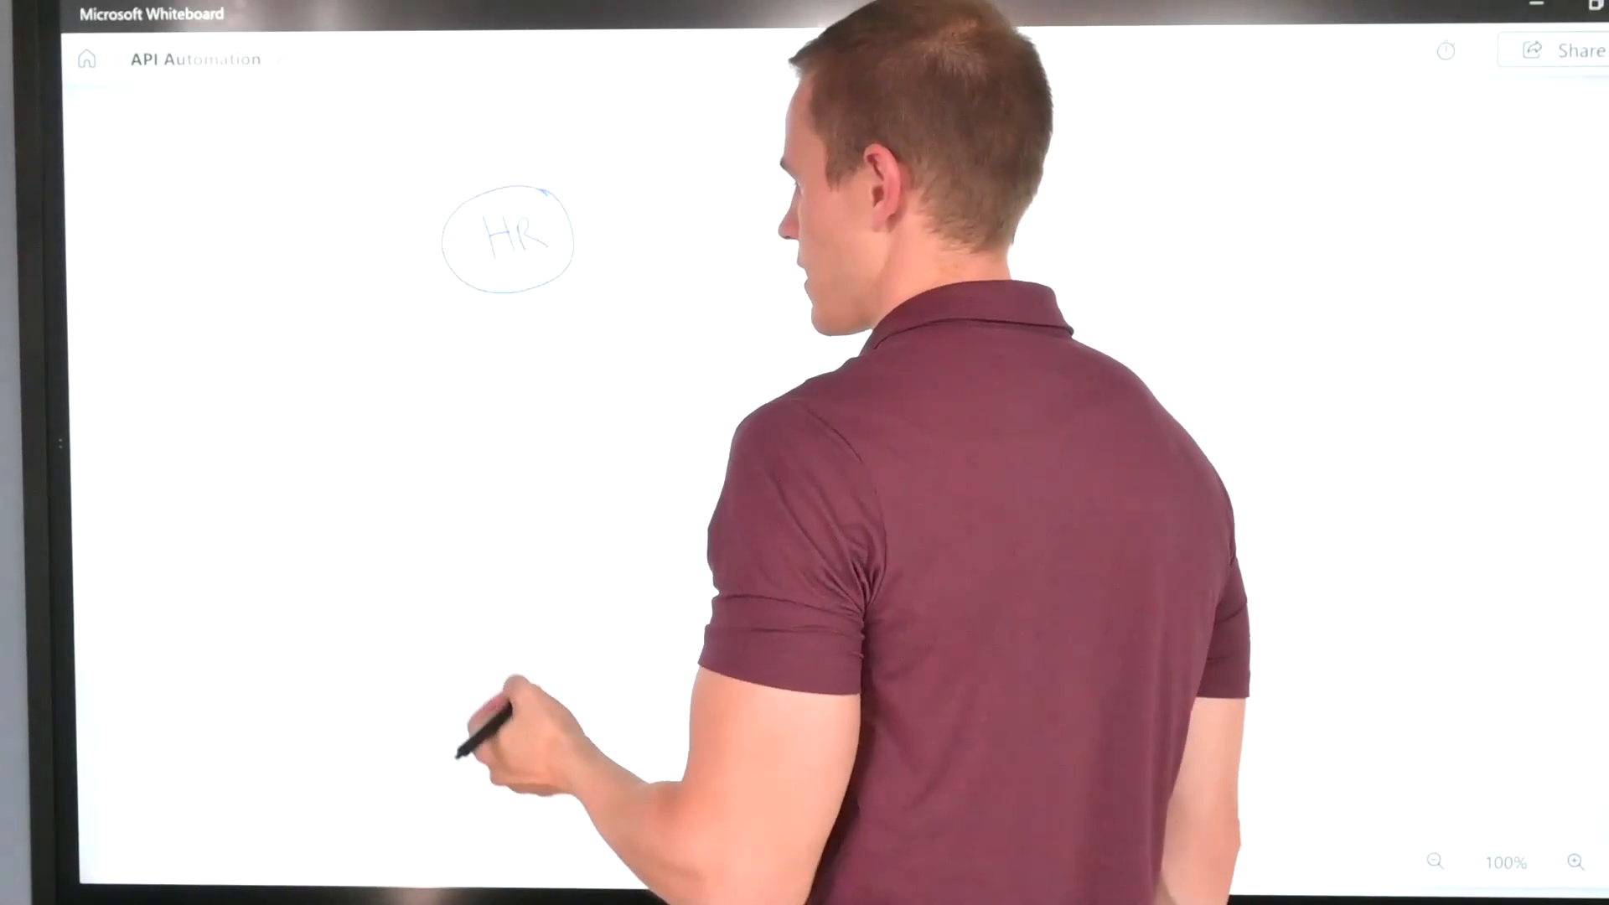
mouse_move(554, 331)
left_mouse_down()
mouse_move(476, 342)
mouse_move(515, 415)
mouse_move(564, 337)
mouse_move(501, 390)
left_mouse_up()
left_click_drag(517, 364, 520, 382)
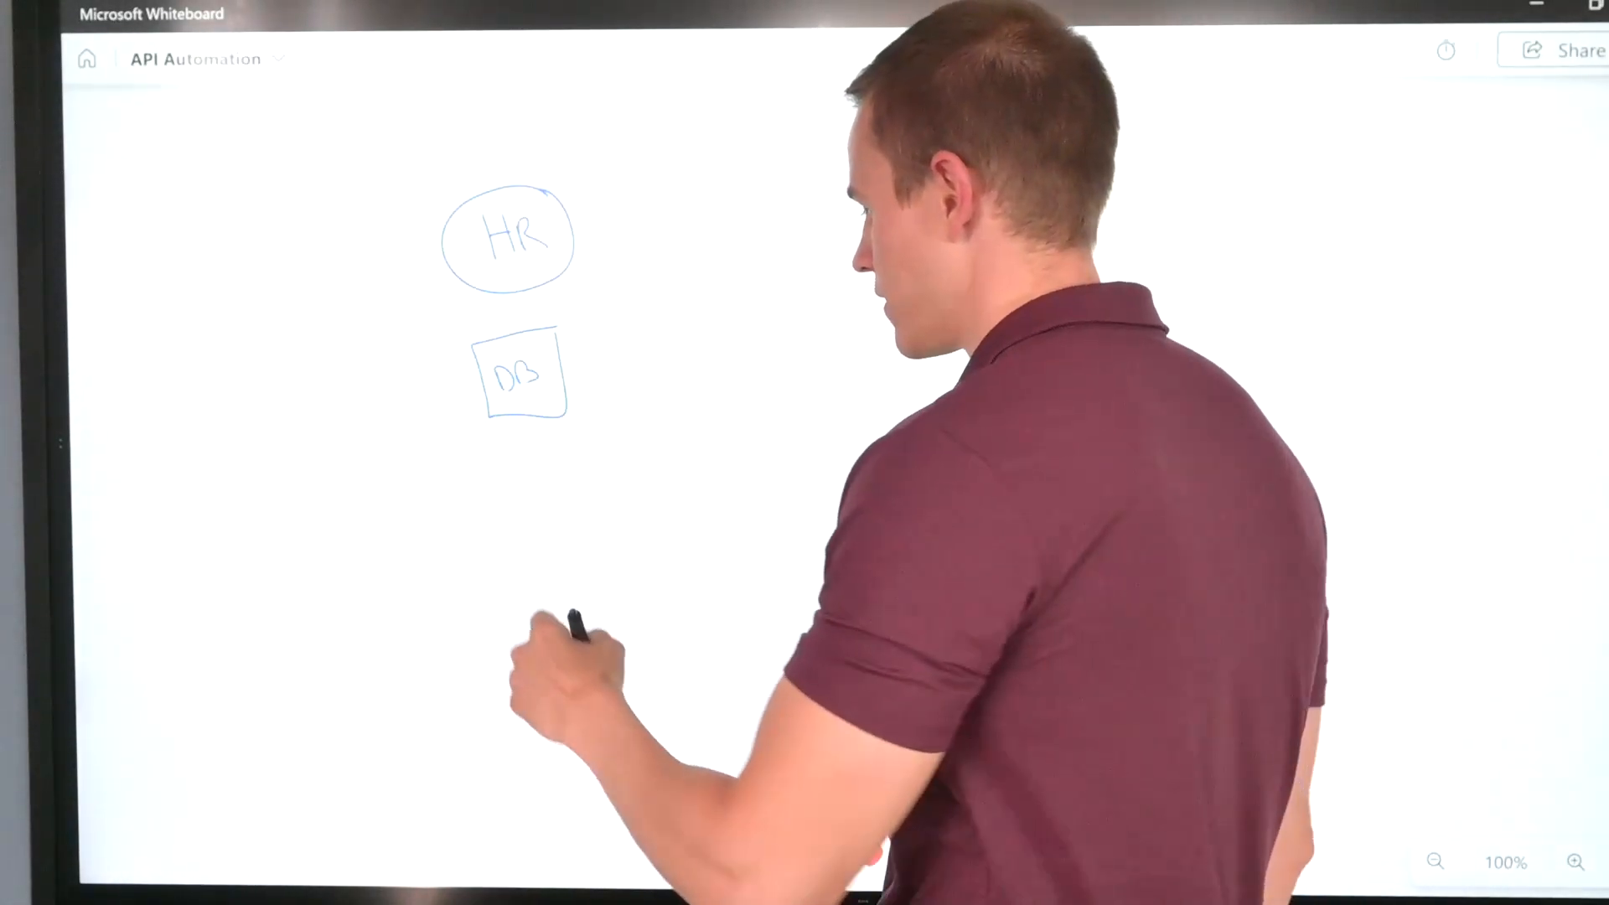
mouse_move(568, 453)
left_mouse_down()
mouse_move(482, 492)
mouse_move(568, 507)
mouse_move(567, 455)
mouse_move(512, 499)
left_mouse_up()
mouse_move(528, 477)
left_mouse_down()
mouse_move(514, 495)
mouse_move(549, 473)
left_mouse_up()
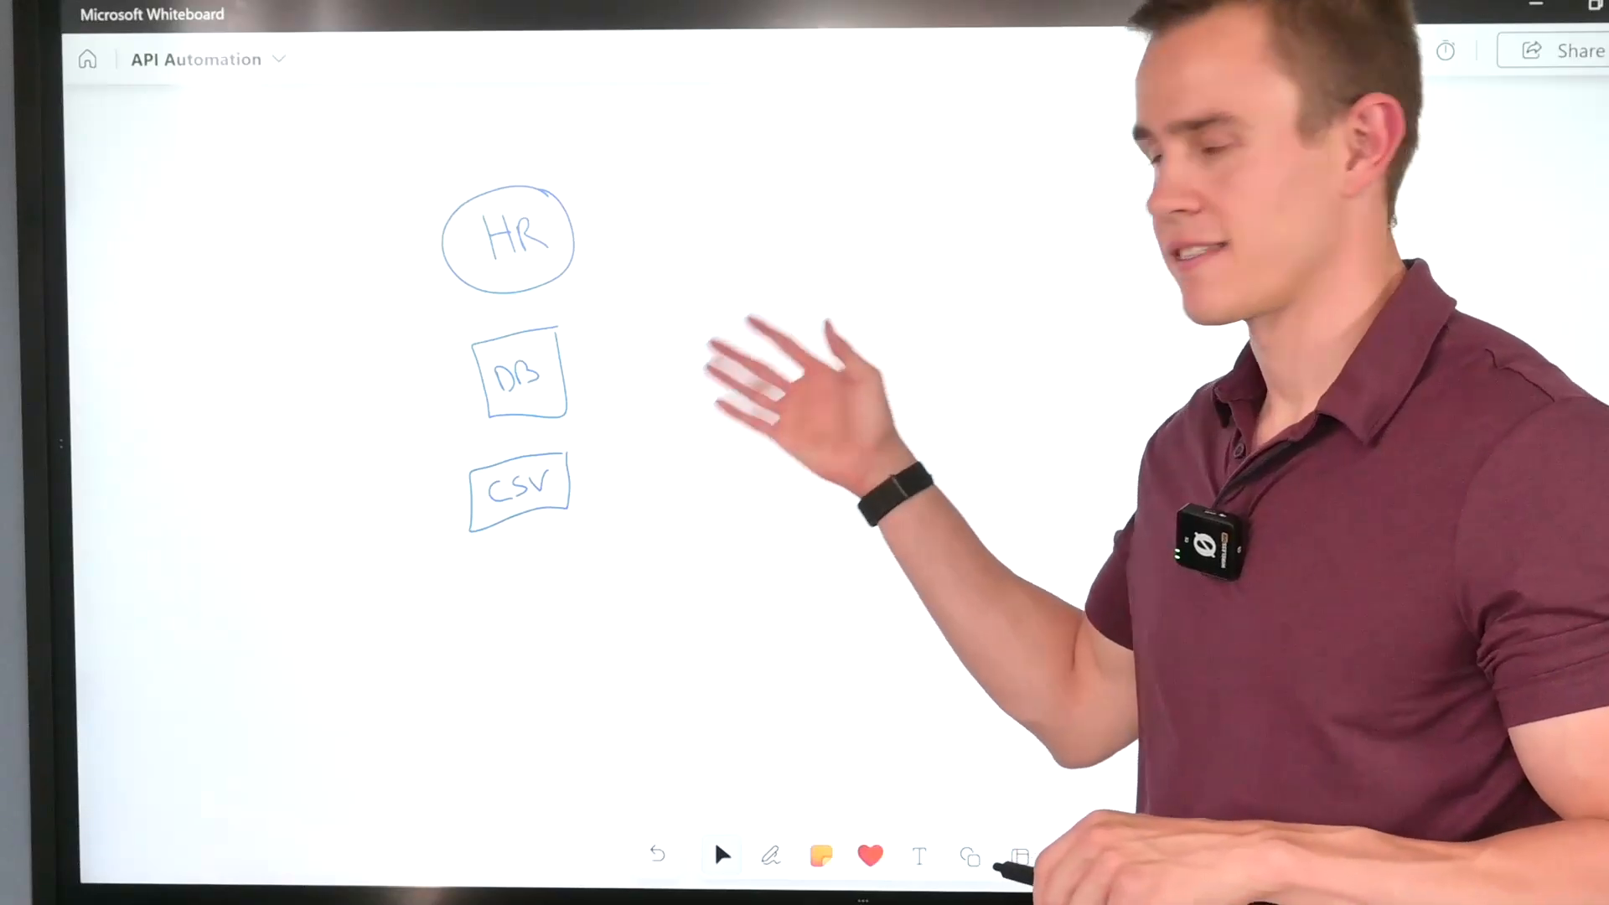
Step: Add a bracket labelled API beside HR and DB, and symbols labelled Logic App and PA beside and below CSV
mouse_move(611, 328)
left_mouse_down()
mouse_move(652, 267)
mouse_move(694, 302)
mouse_move(719, 289)
mouse_move(734, 304)
left_mouse_up()
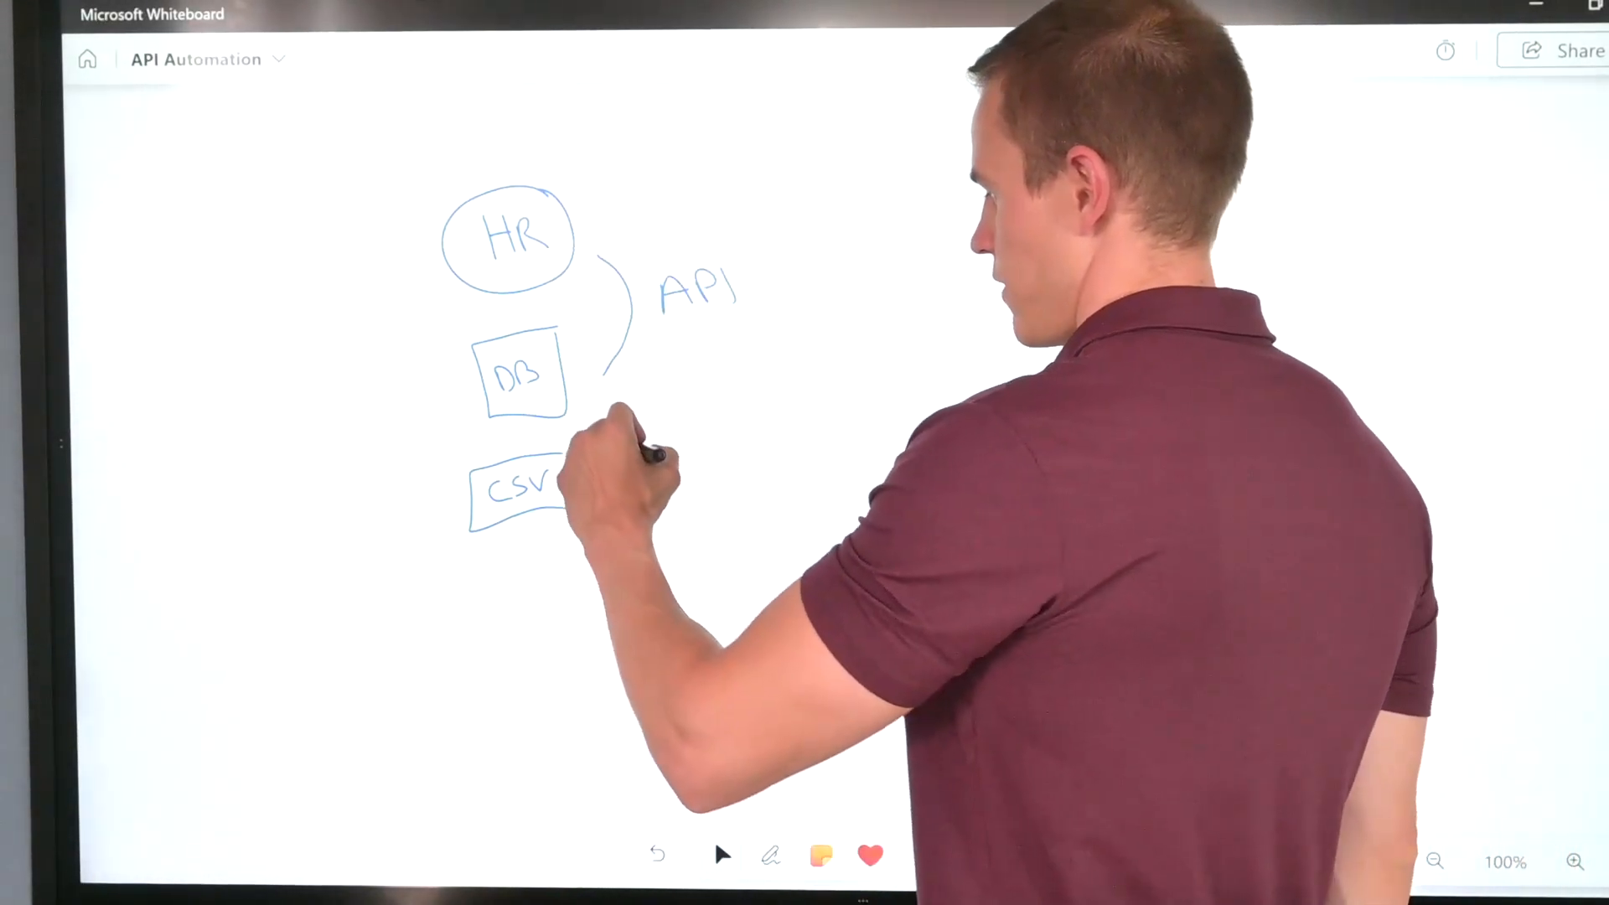
mouse_move(638, 431)
left_mouse_down()
mouse_move(618, 447)
mouse_move(634, 455)
mouse_move(624, 472)
left_mouse_up()
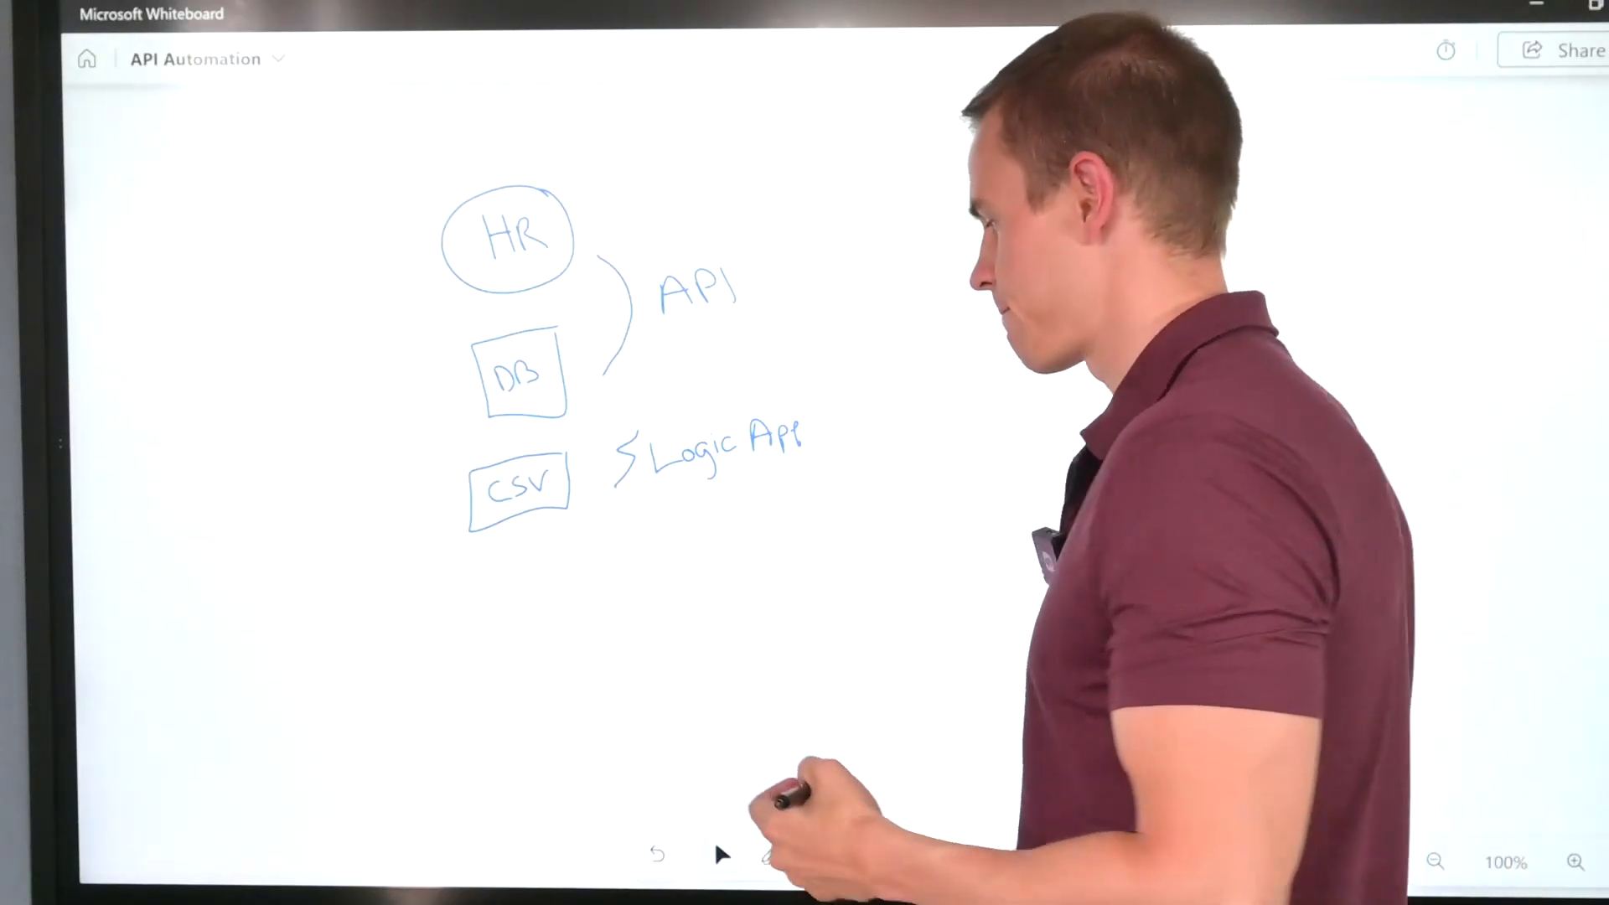
mouse_move(619, 514)
left_mouse_down()
mouse_move(658, 535)
mouse_move(631, 577)
mouse_move(639, 560)
mouse_move(731, 546)
left_mouse_up()
left_click_drag(709, 537, 728, 533)
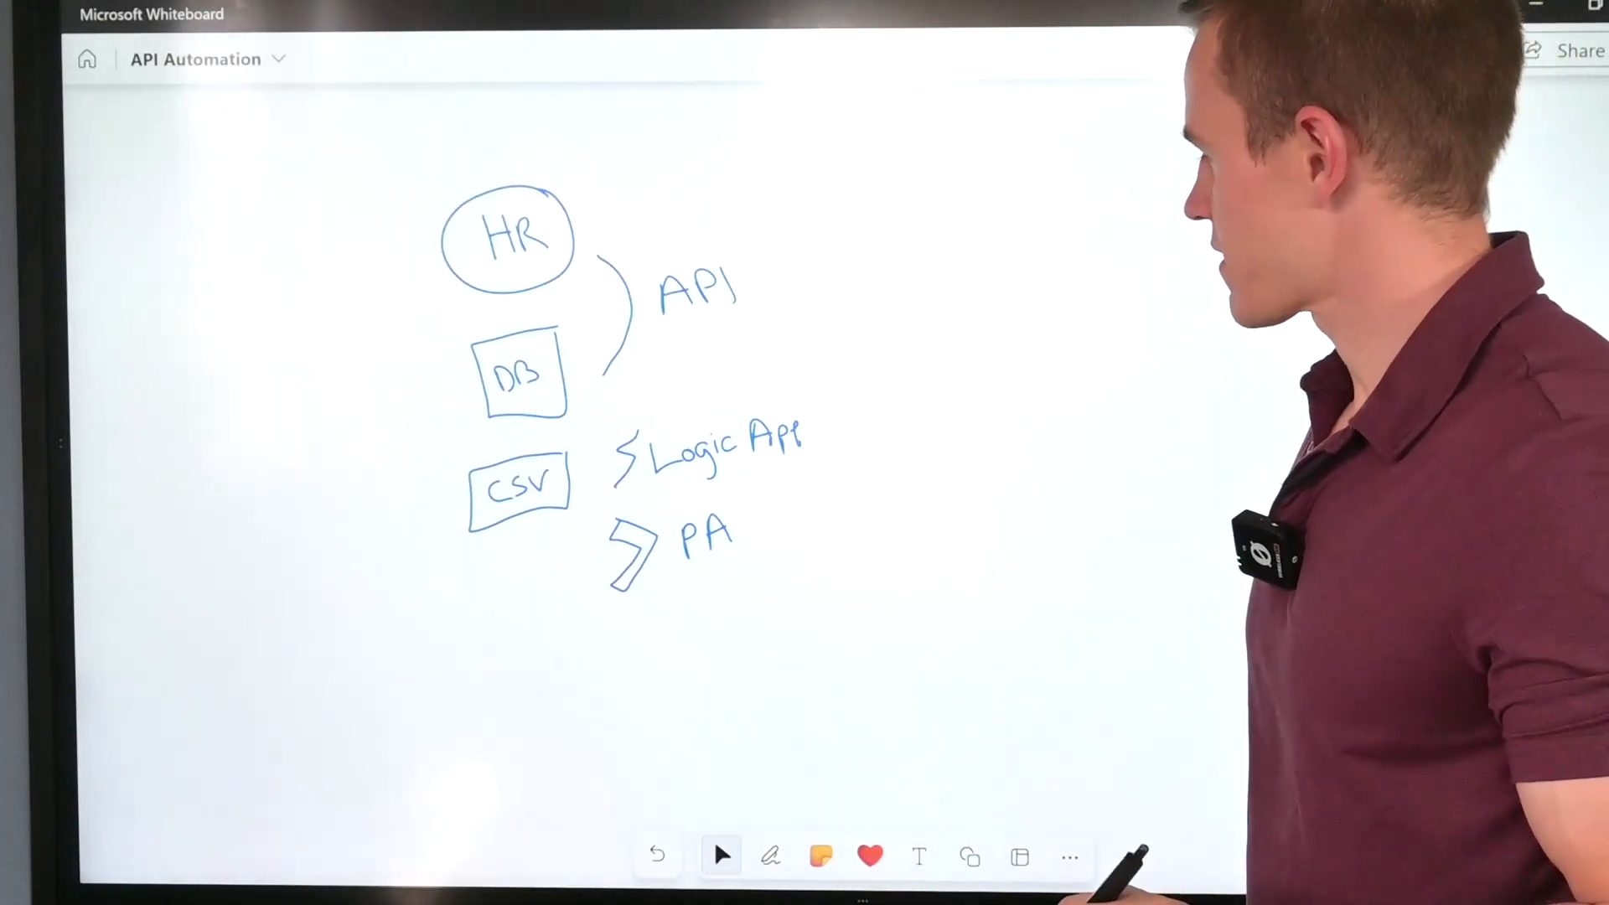
Step: Write a second API label beyond the integration methods, add a connecting bracket, and sketch a document labelled SCIM beside it
mouse_move(912, 325)
left_mouse_down()
mouse_move(918, 342)
mouse_move(972, 346)
left_mouse_up()
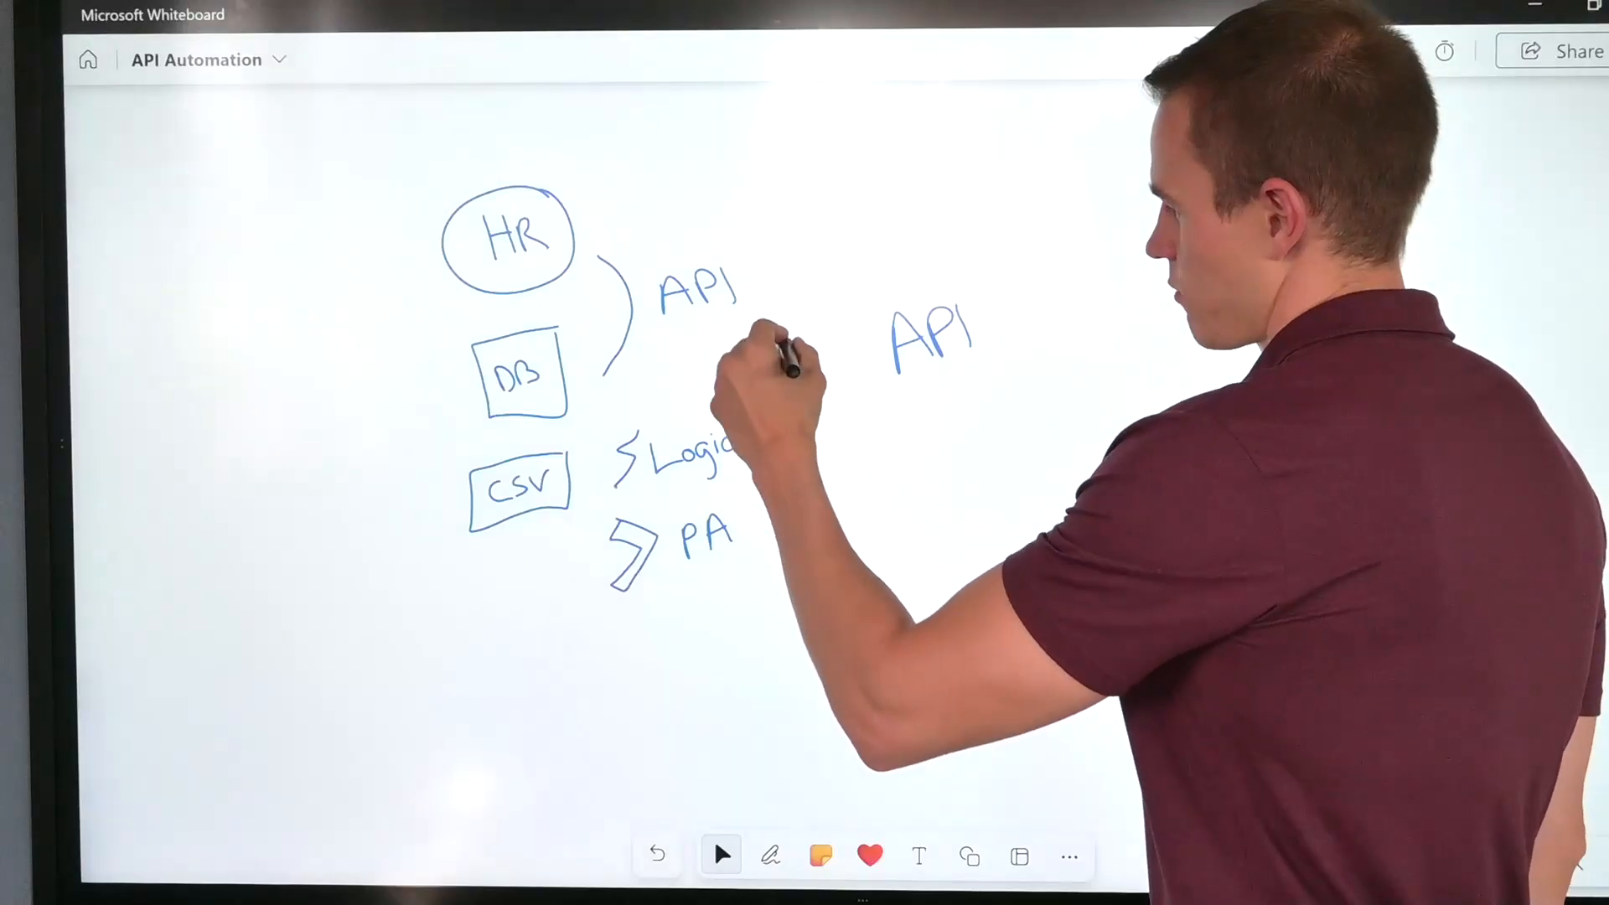
left_click_drag(778, 323, 826, 413)
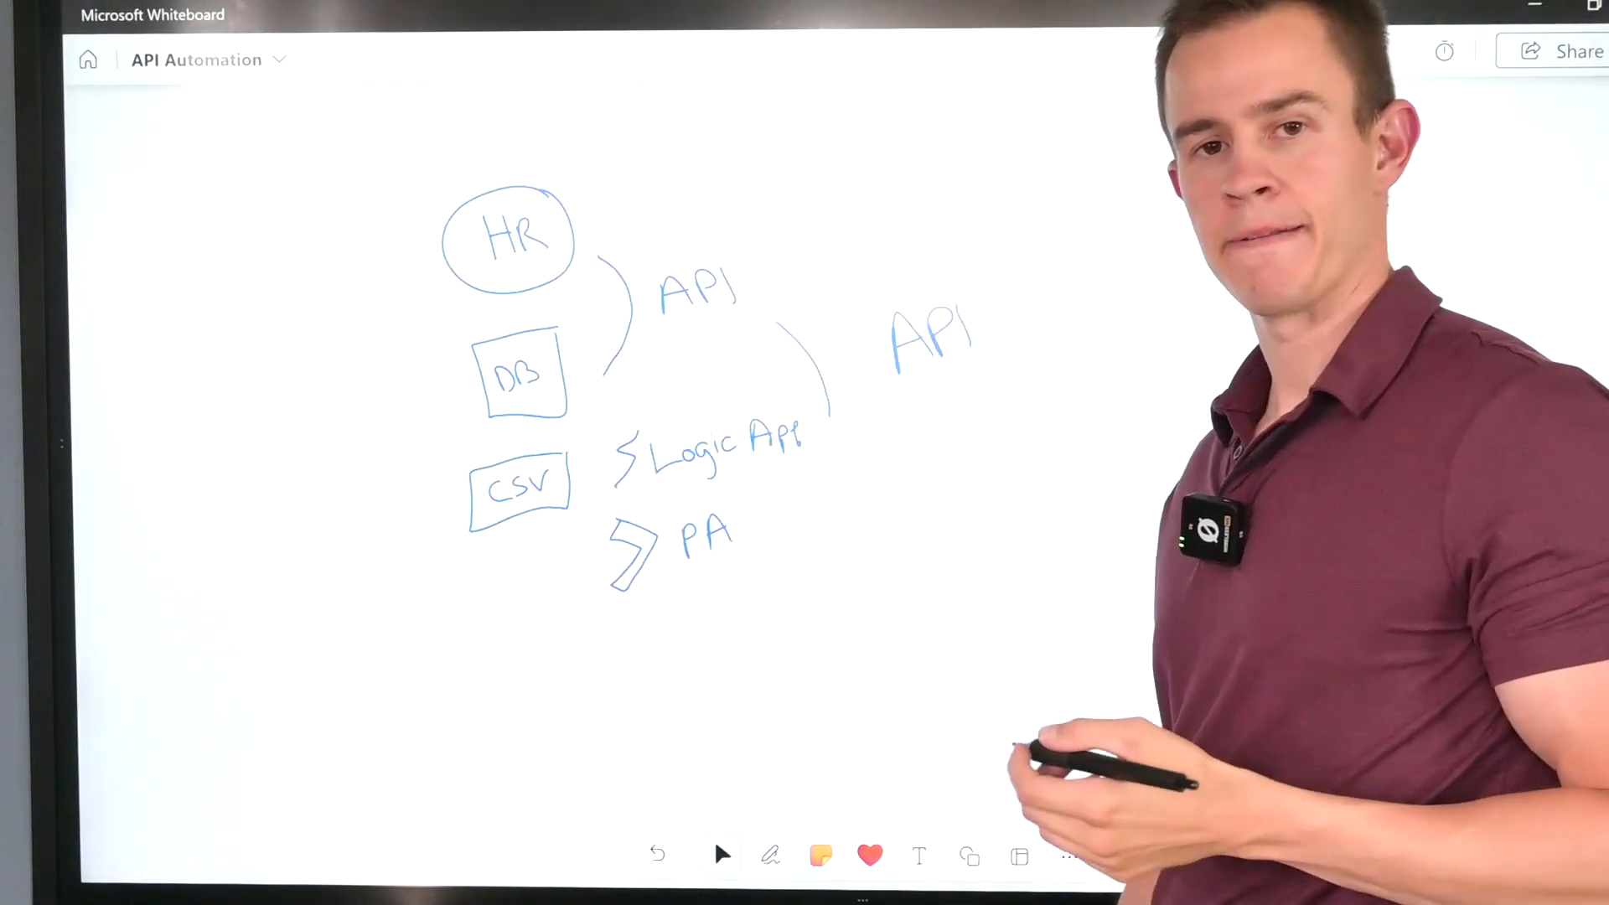
mouse_move(819, 259)
left_mouse_down()
mouse_move(852, 334)
mouse_move(863, 276)
left_mouse_up()
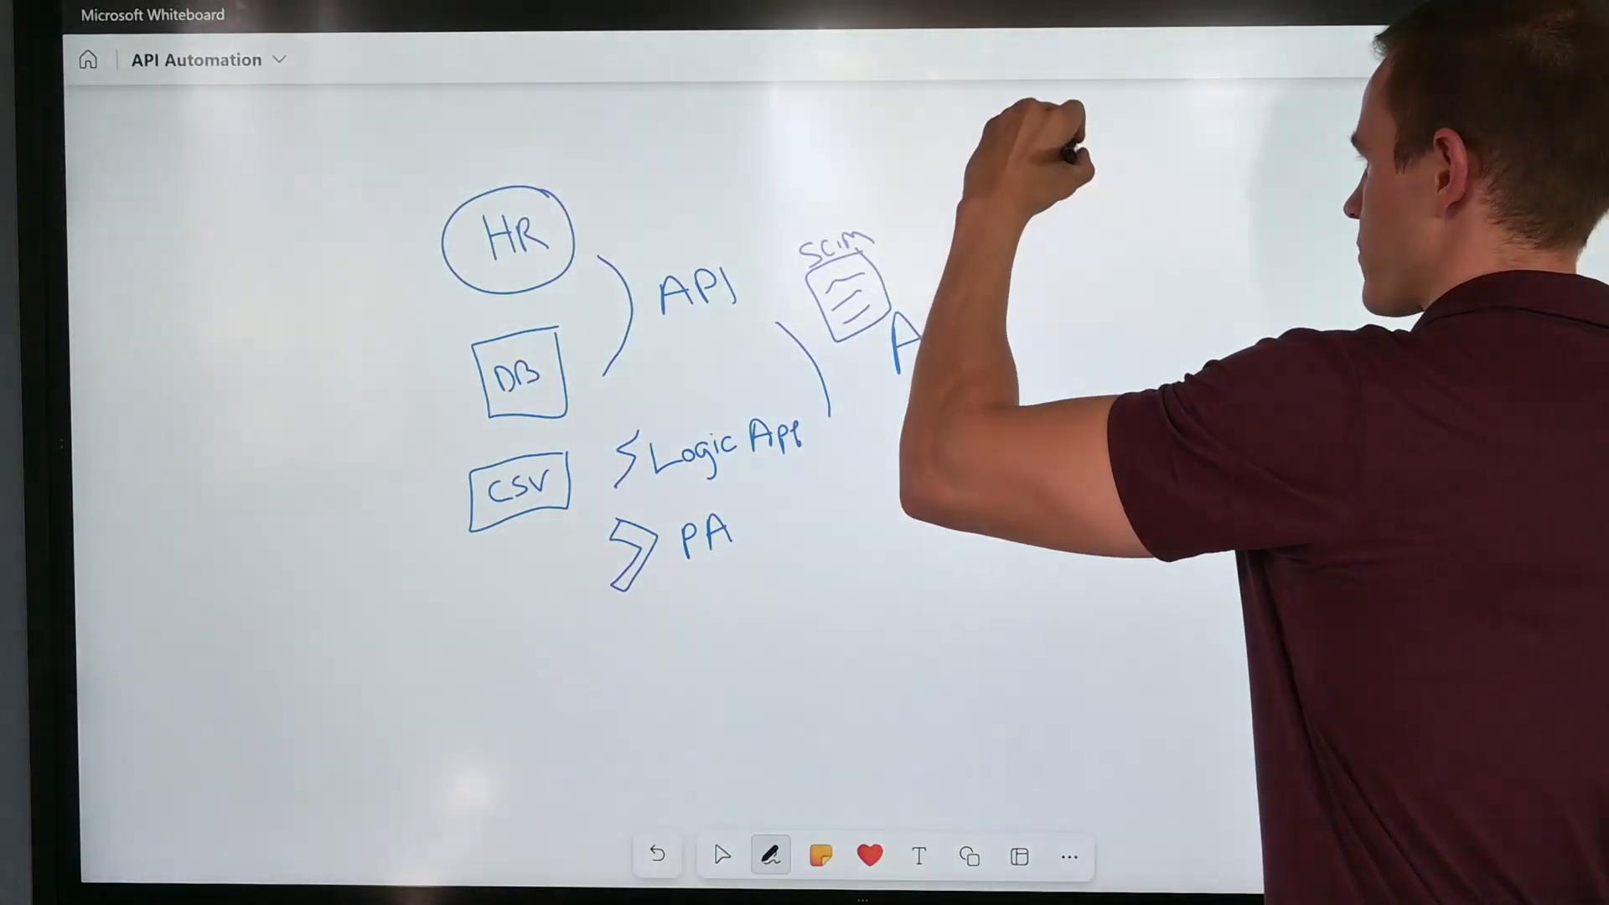
Step: Draw an M365 cloud and a labelled box below it, linking both to the second API label
mouse_move(1143, 121)
left_mouse_down()
mouse_move(1044, 130)
mouse_move(1147, 191)
mouse_move(1142, 121)
left_mouse_up()
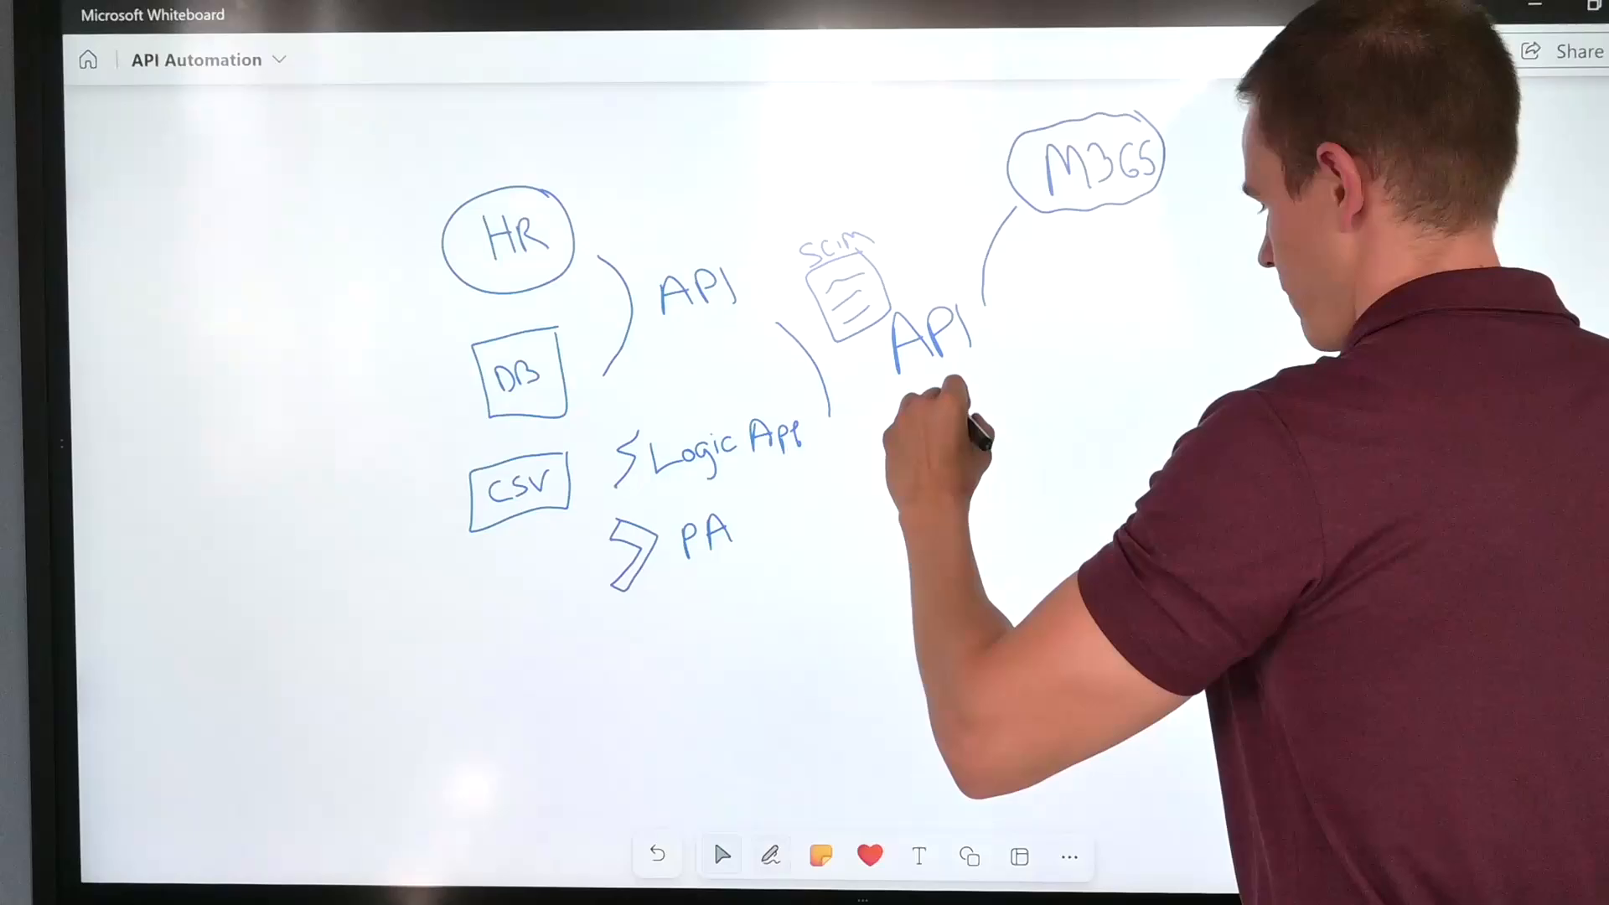
left_click_drag(958, 398, 990, 513)
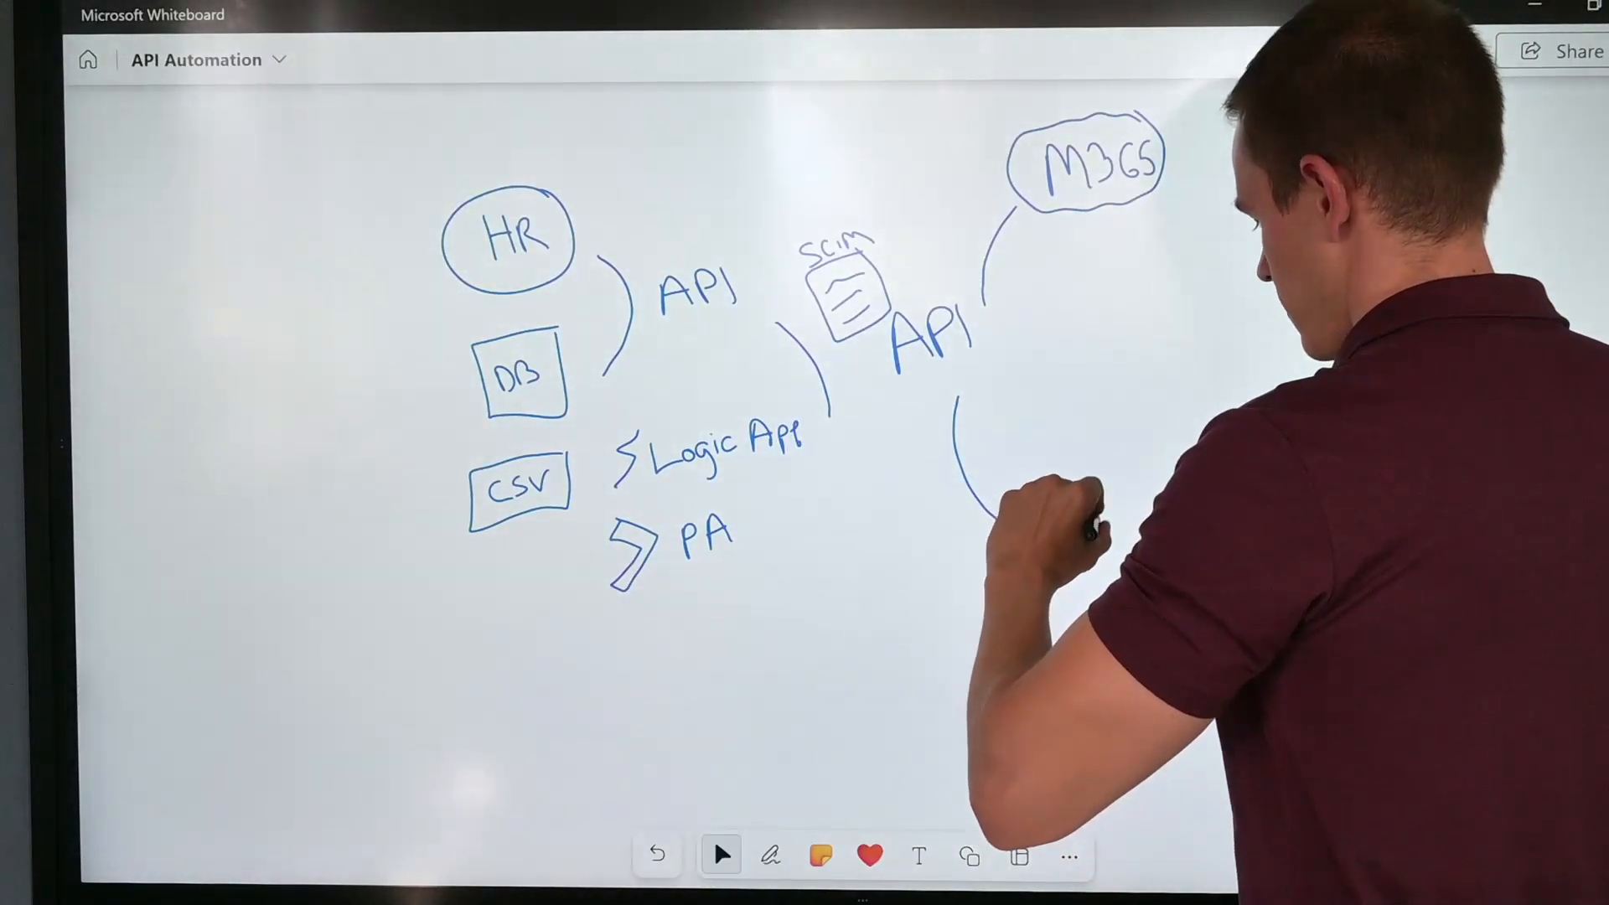
mouse_move(1090, 512)
left_mouse_down()
mouse_move(1105, 526)
mouse_move(1091, 549)
left_mouse_up()
left_click_drag(1134, 508, 1116, 545)
left_click_drag(1115, 469, 1027, 538)
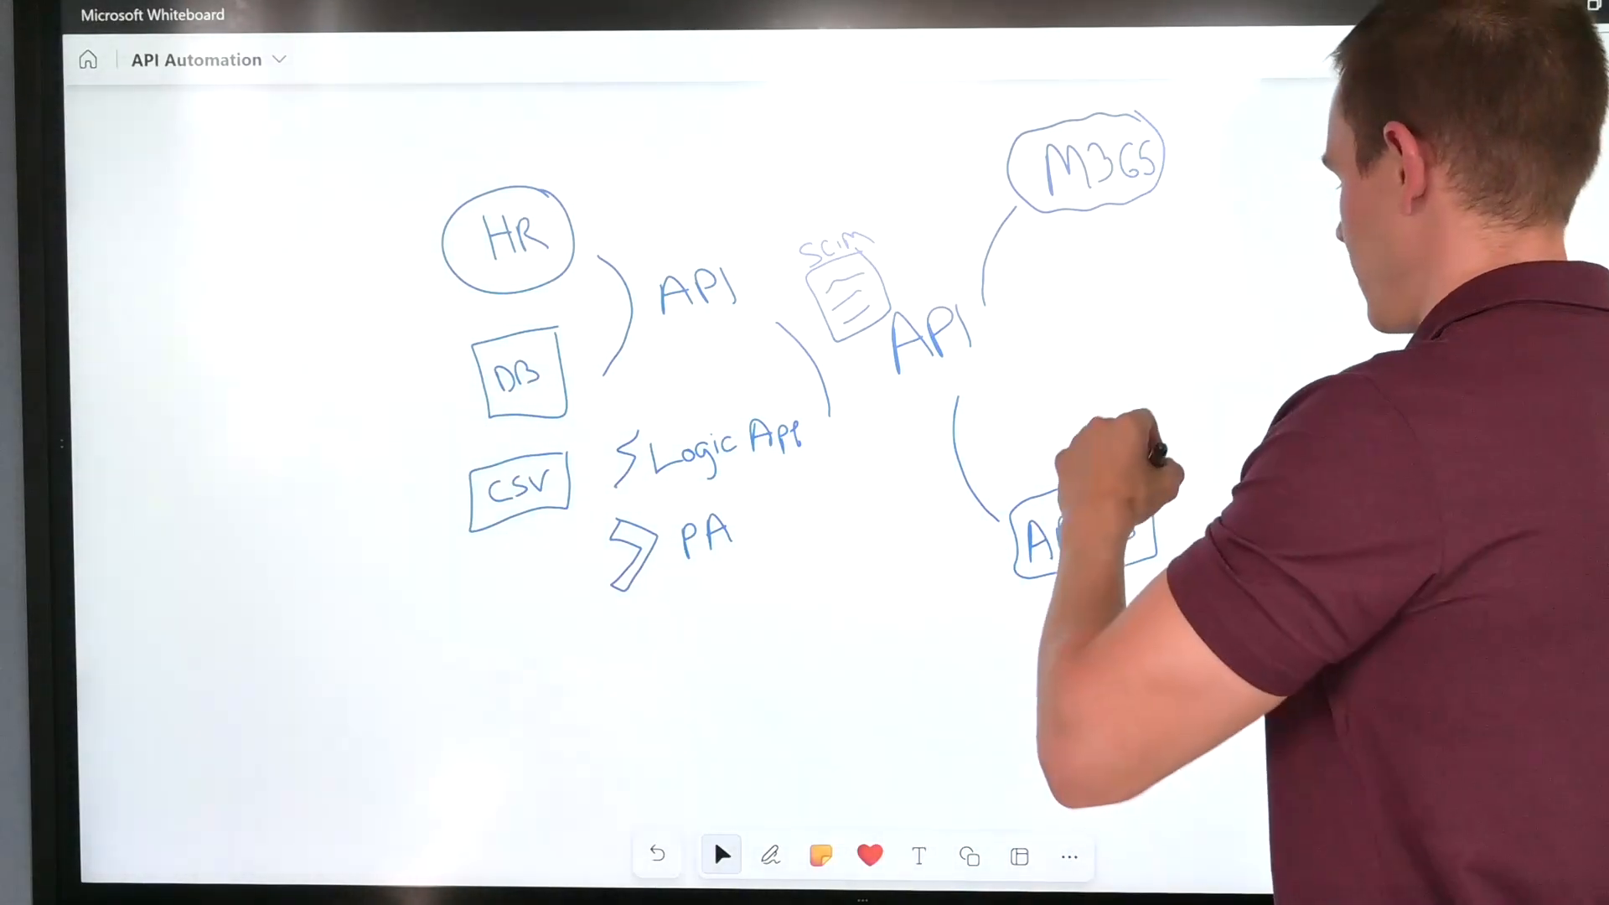
mouse_move(1164, 482)
left_mouse_down()
mouse_move(1176, 361)
mouse_move(1125, 238)
mouse_move(1165, 250)
mouse_move(1174, 228)
mouse_move(1277, 215)
left_mouse_up()
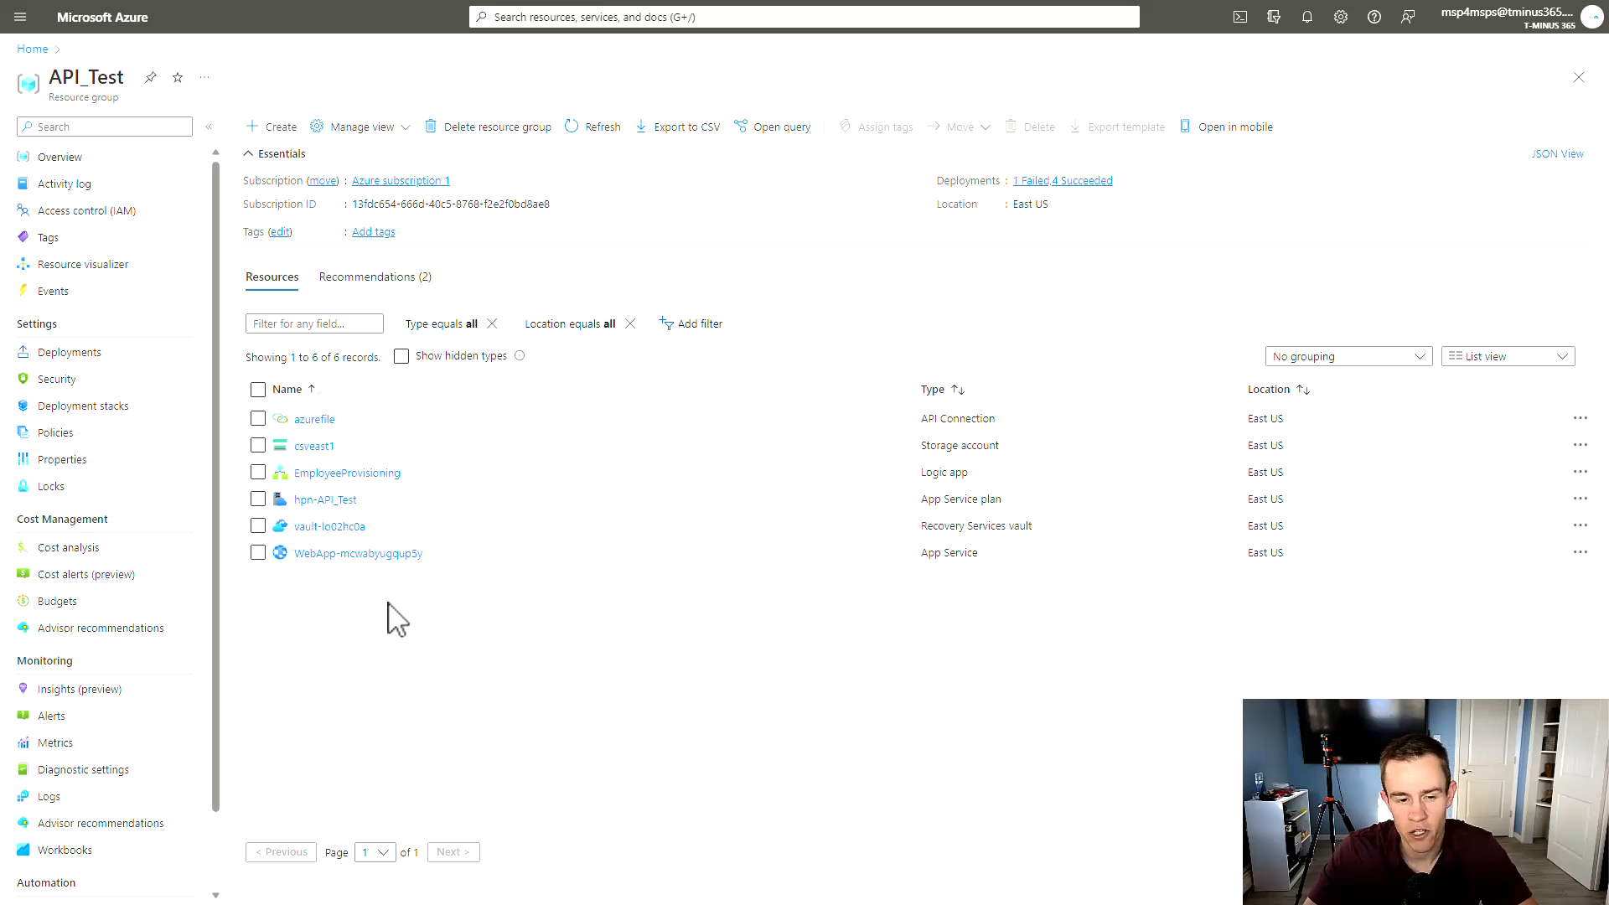
Step: In the Azure portal's API_Test resource group, open the csveast1 storage account's file shares
left_click(312, 448)
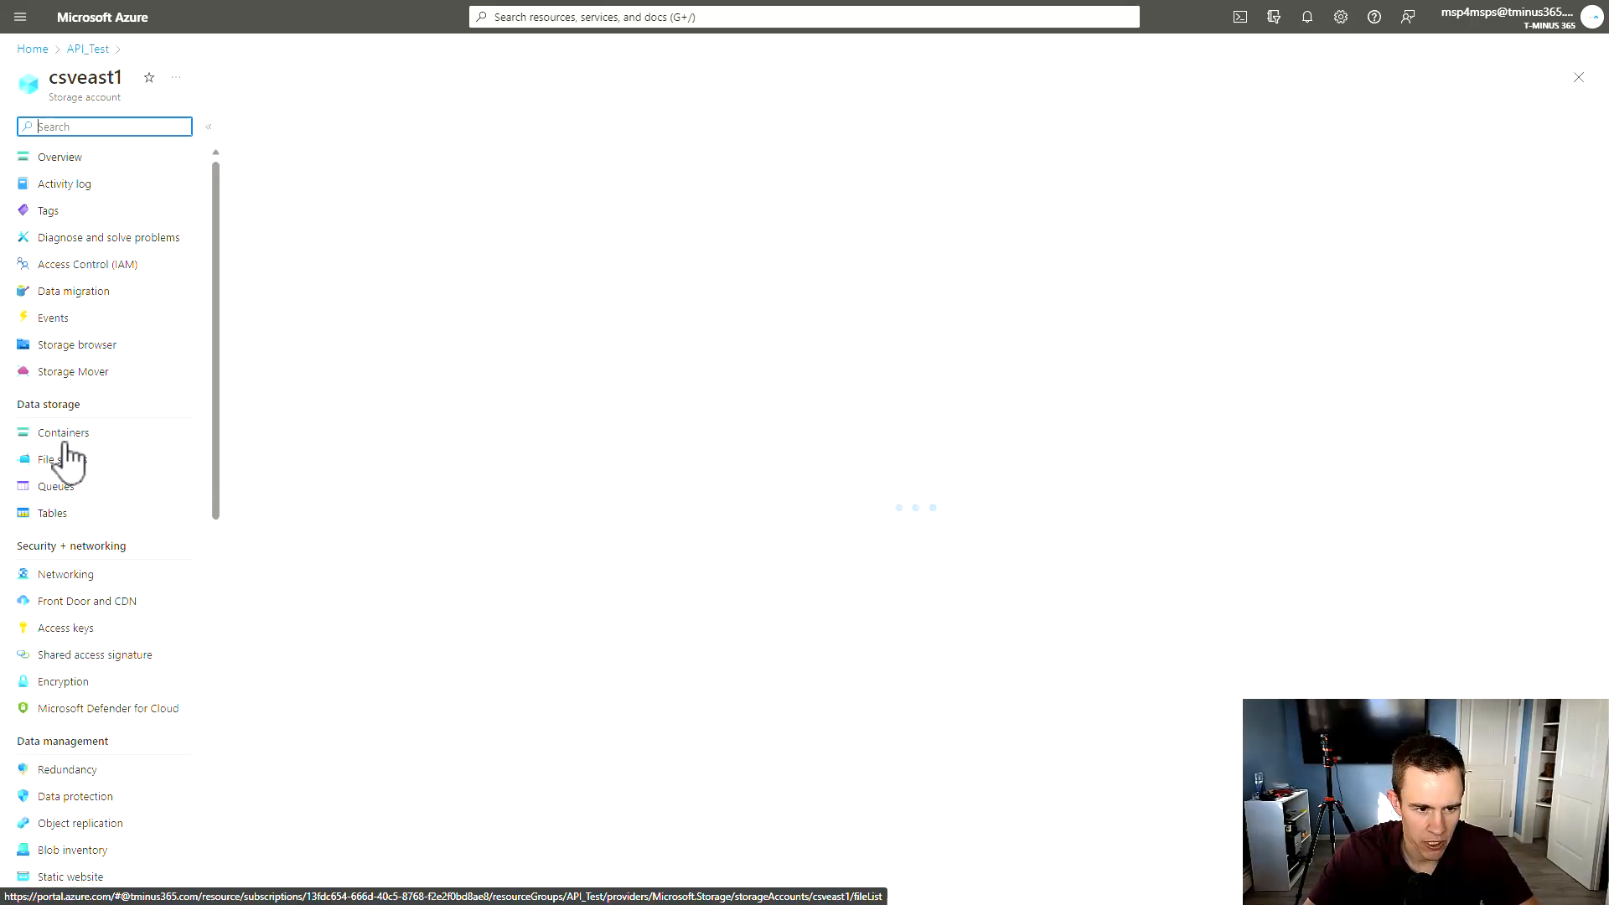
left_click(68, 459)
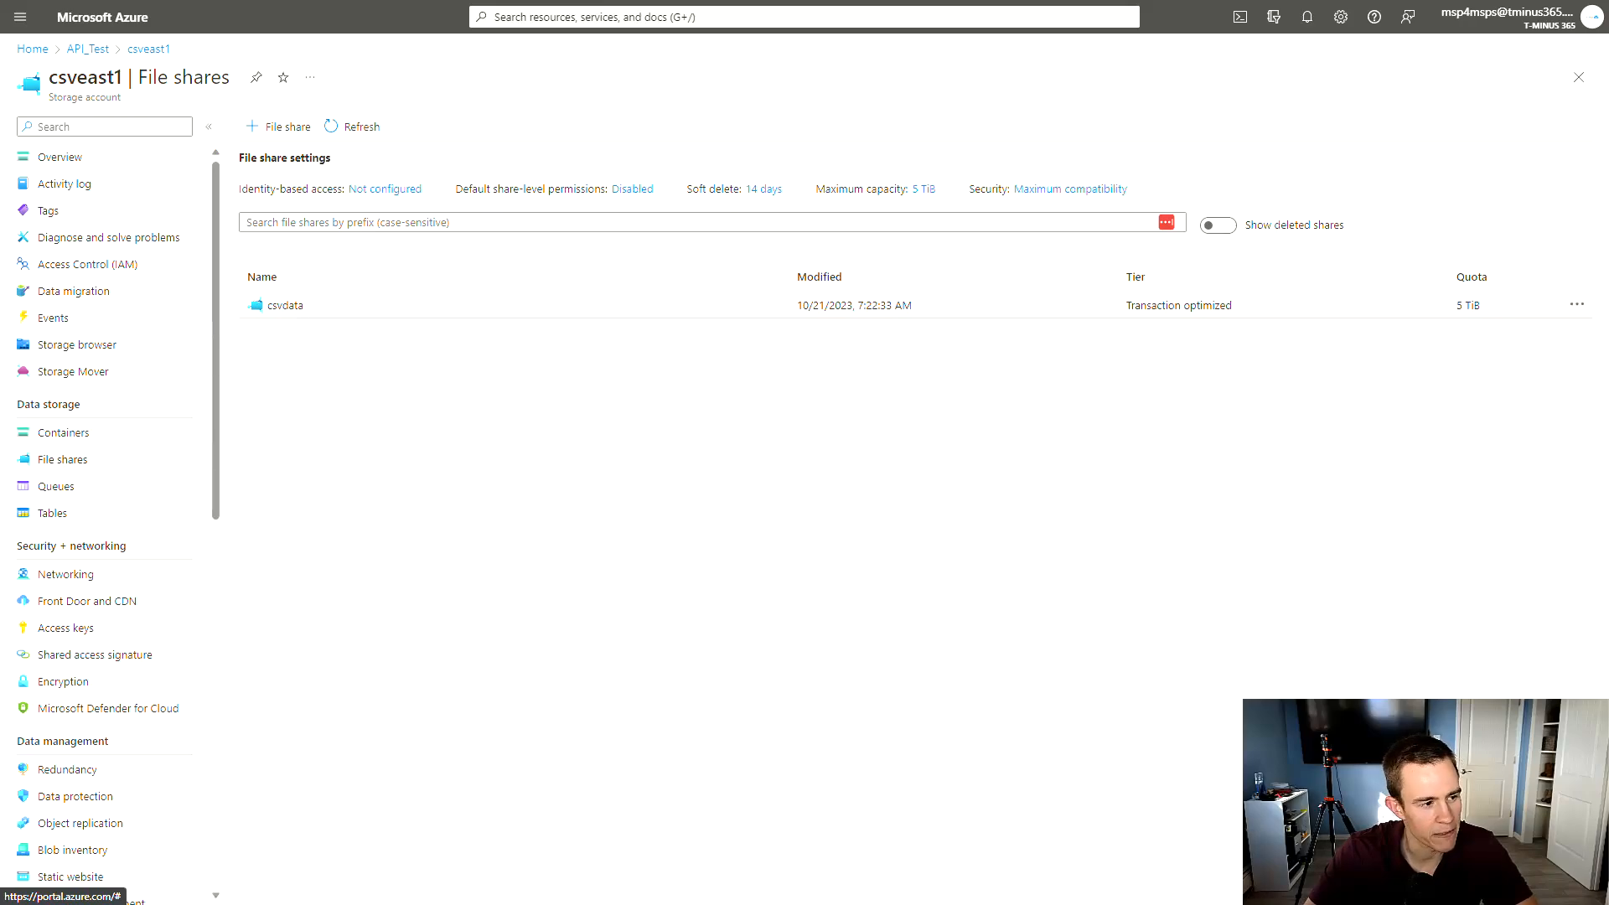
left_click(311, 247)
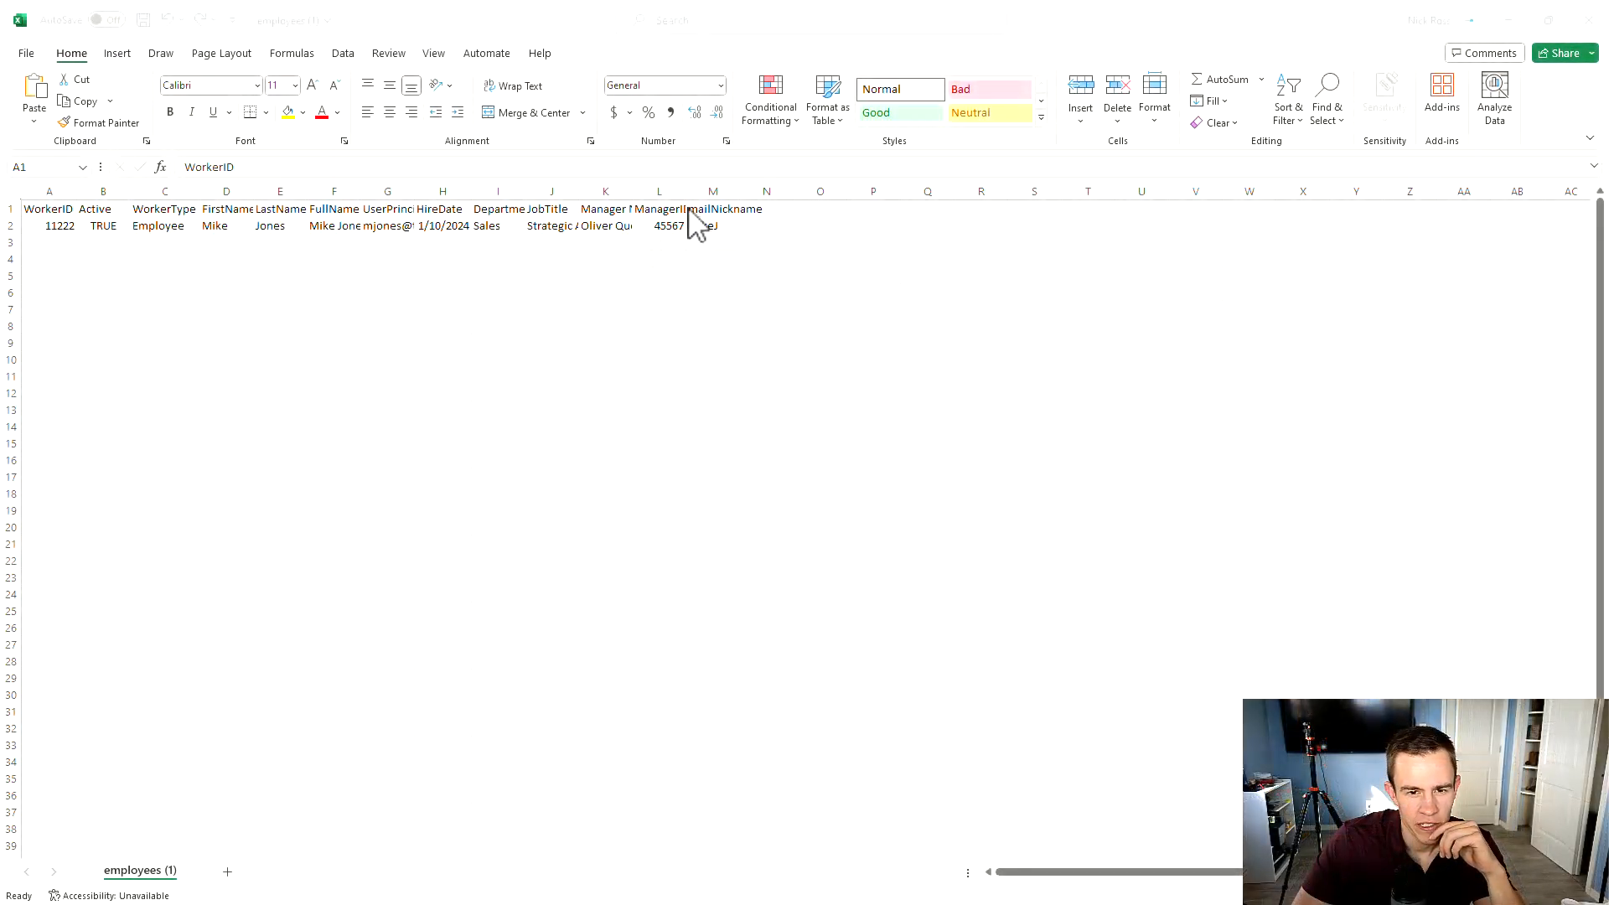
Step: In the employees sheet in Excel, widen the ManagerID column and fit the Manager Name and JobTitle columns to their contents
left_click_drag(687, 192, 718, 191)
double_click(633, 192)
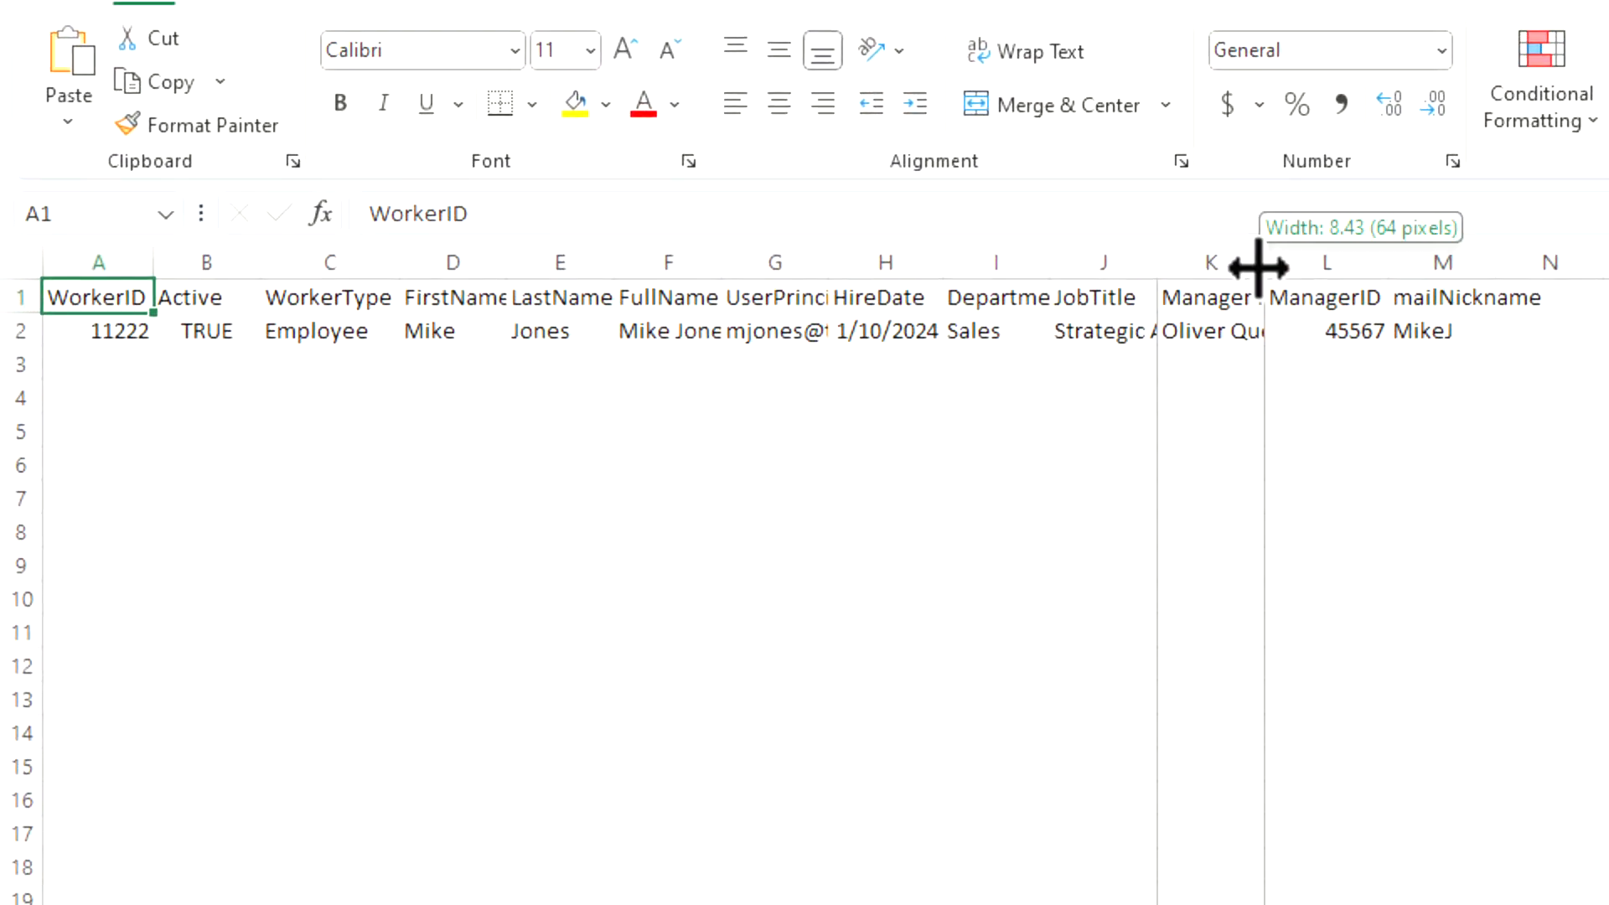
left_click(1168, 262)
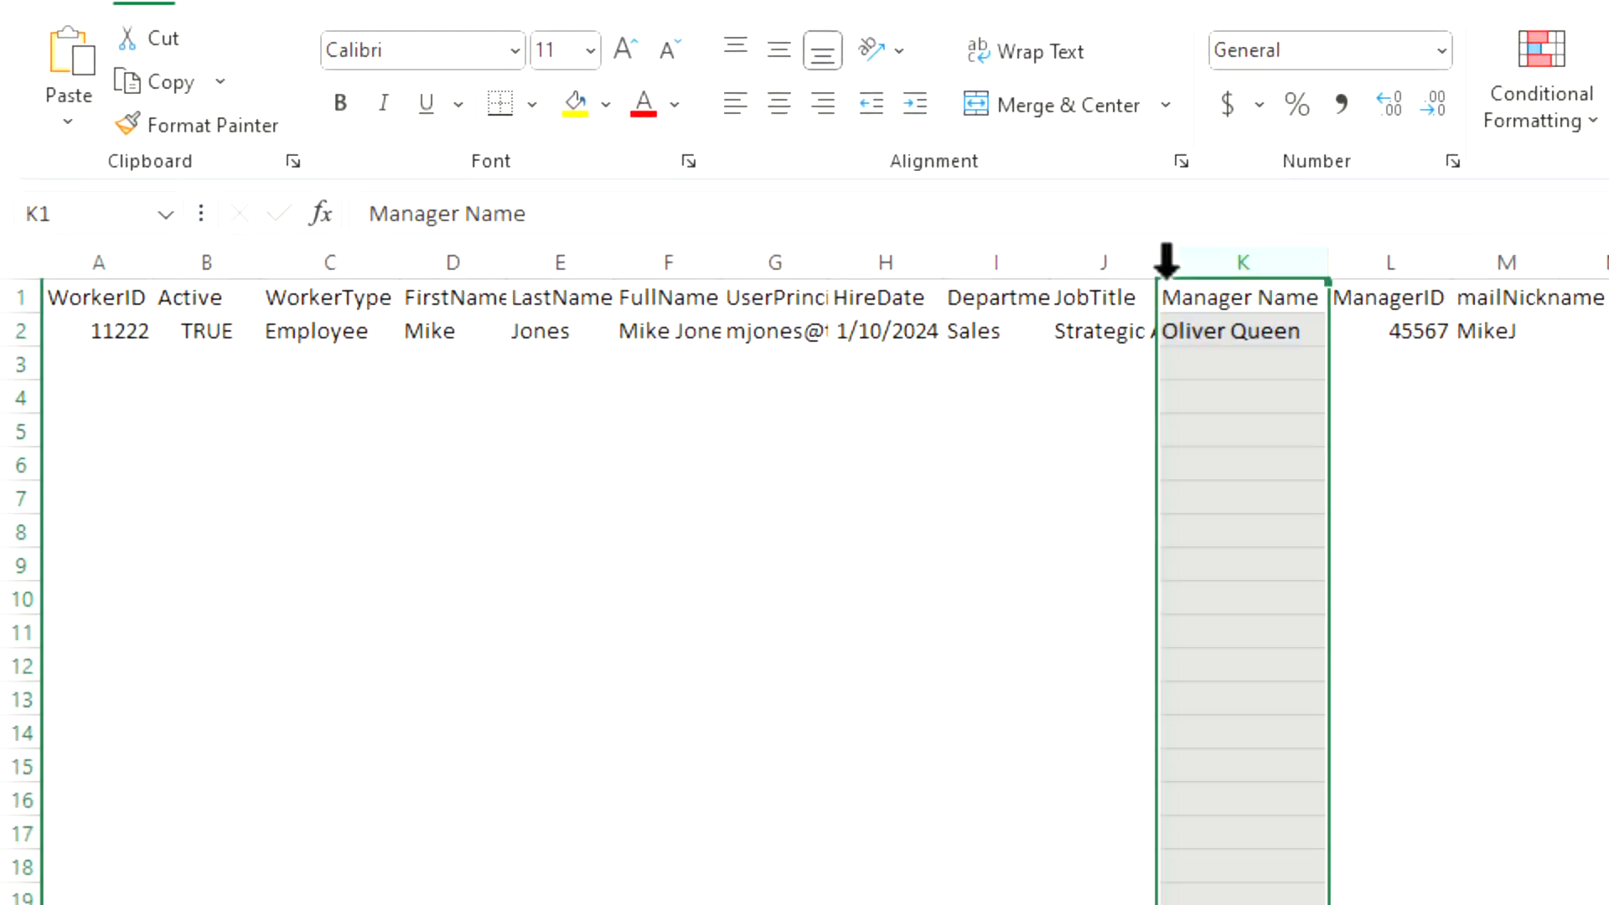
double_click(1160, 263)
left_click(1163, 262)
Step: Fit the UserPrincipalName column's width to its contents
left_click(1014, 297)
left_click(690, 329)
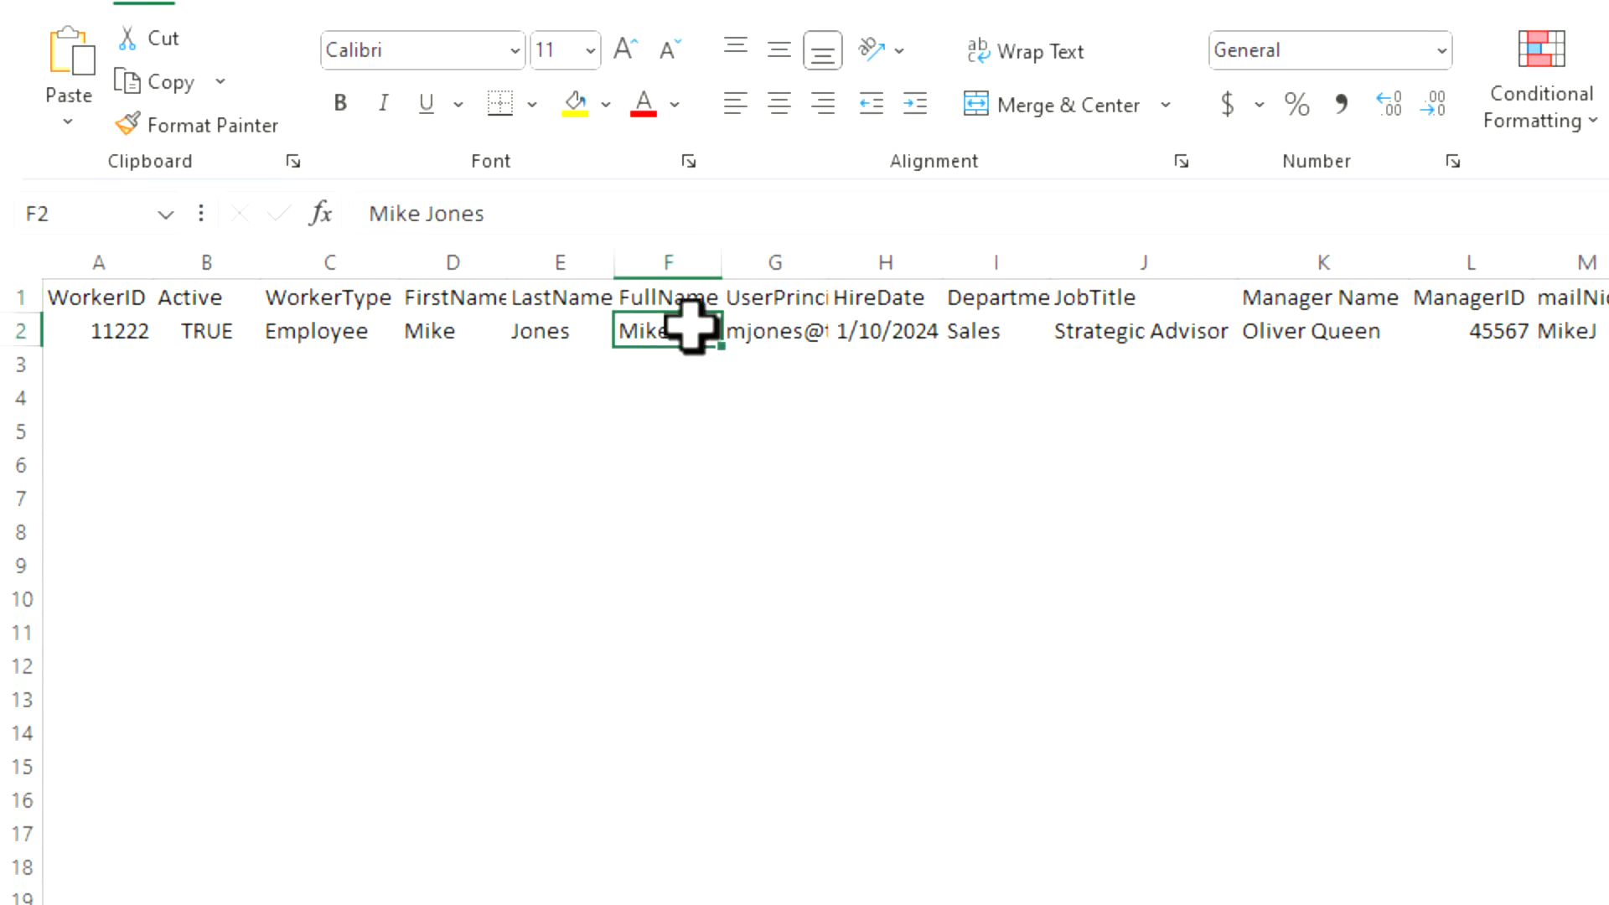
left_click(817, 329)
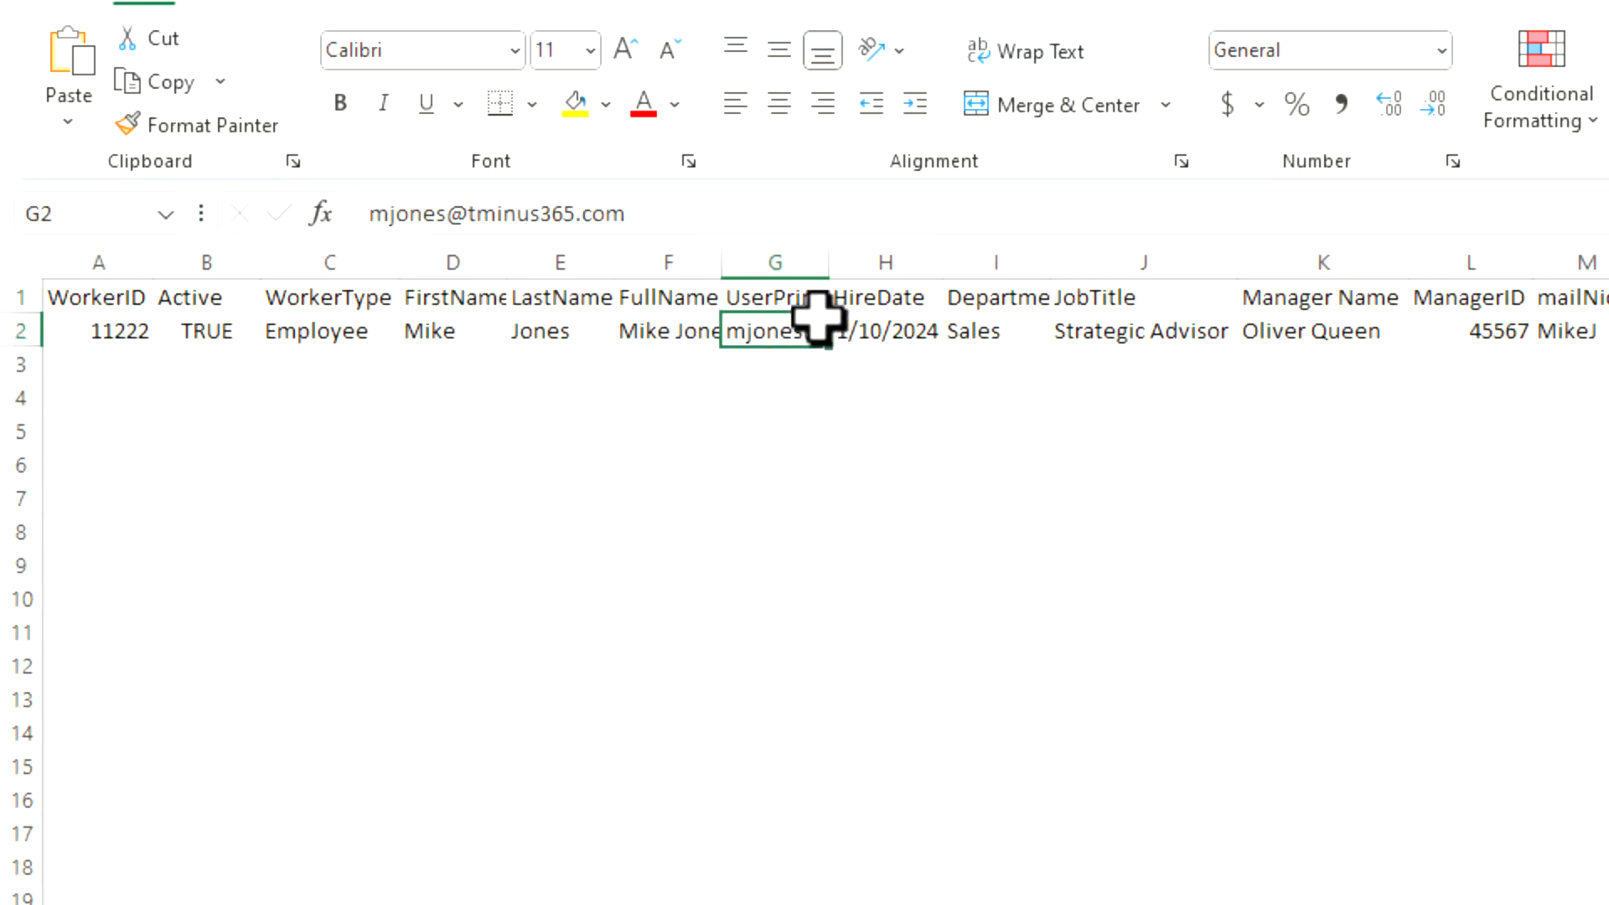
double_click(831, 263)
left_click(1079, 362)
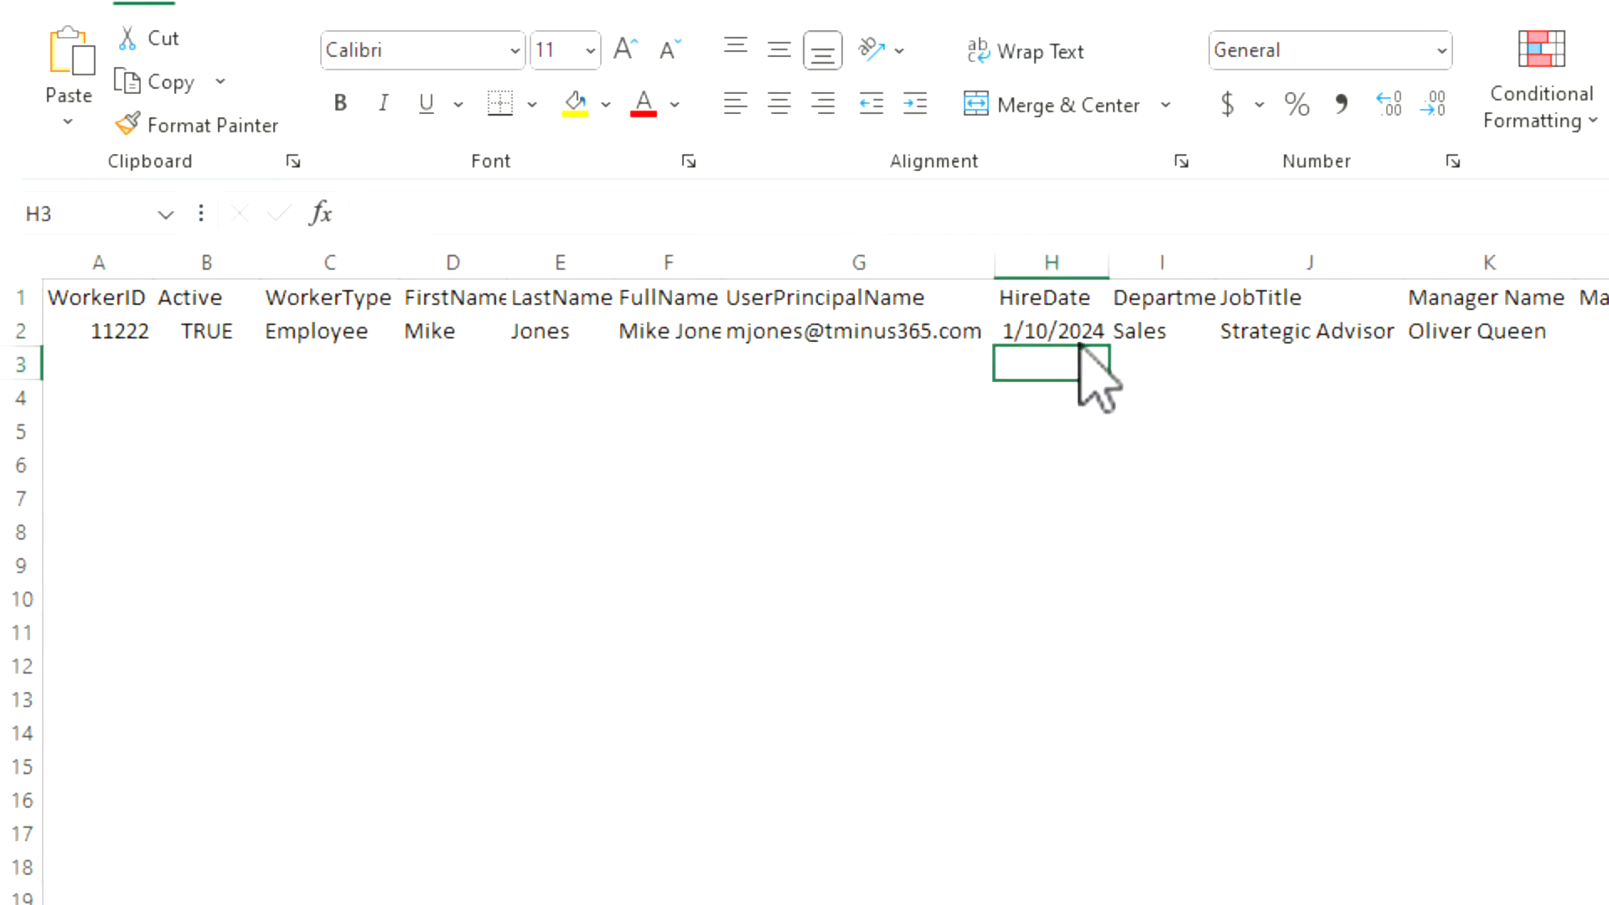
Step: Fit the FirstName column to its contents and examine the employee's WorkerID, Active, ManagerID and Manager Name cells
left_click(81, 328)
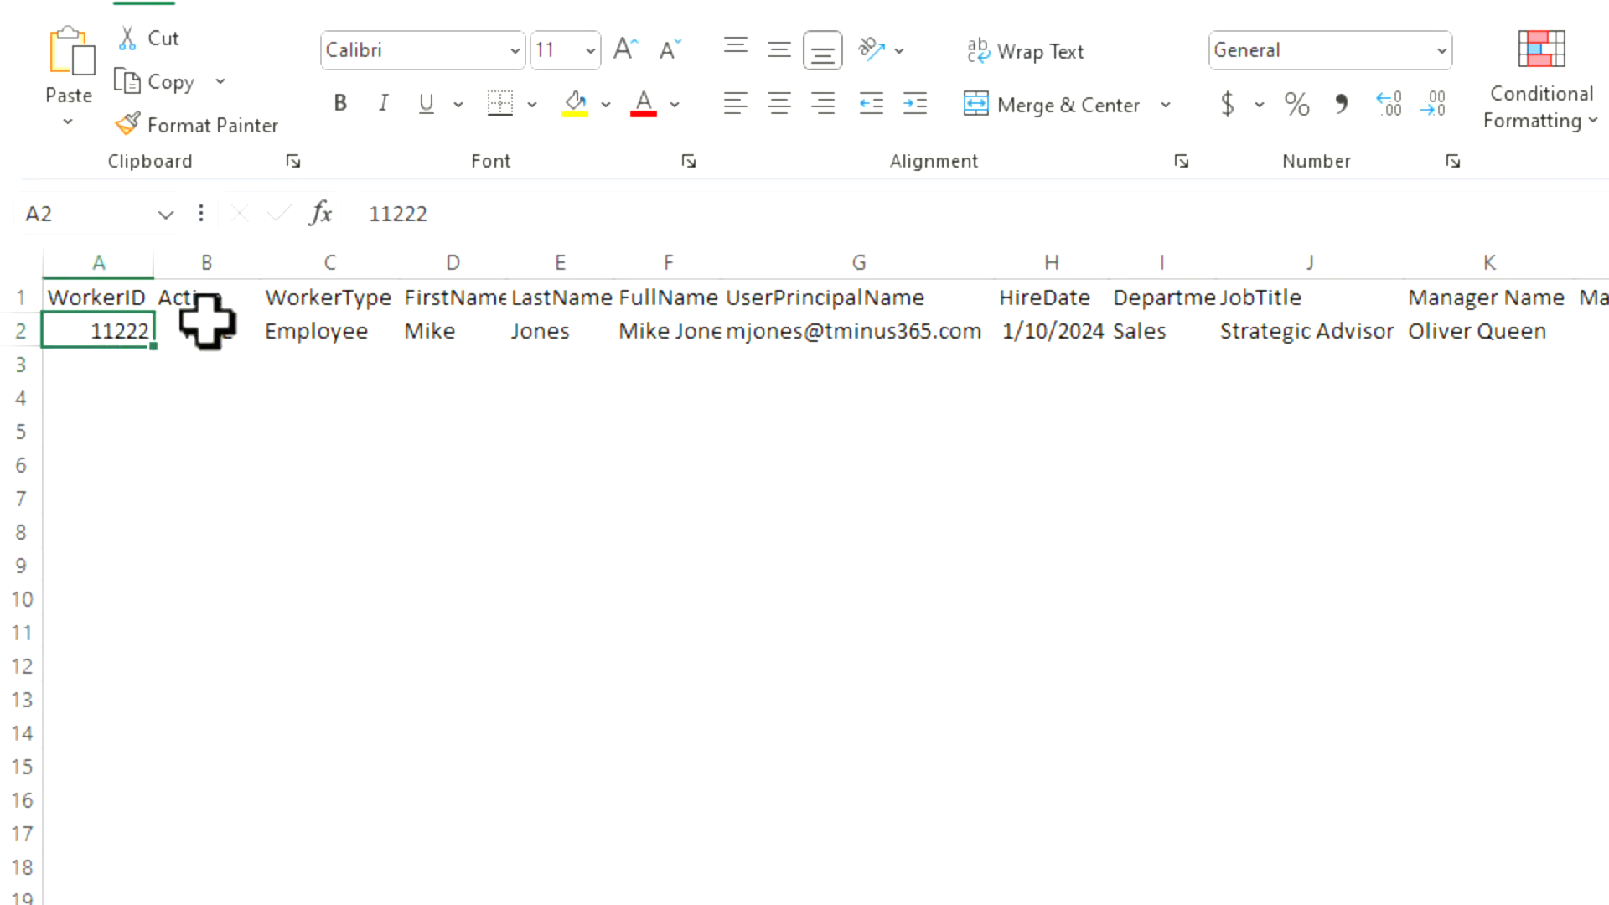
left_click(230, 340)
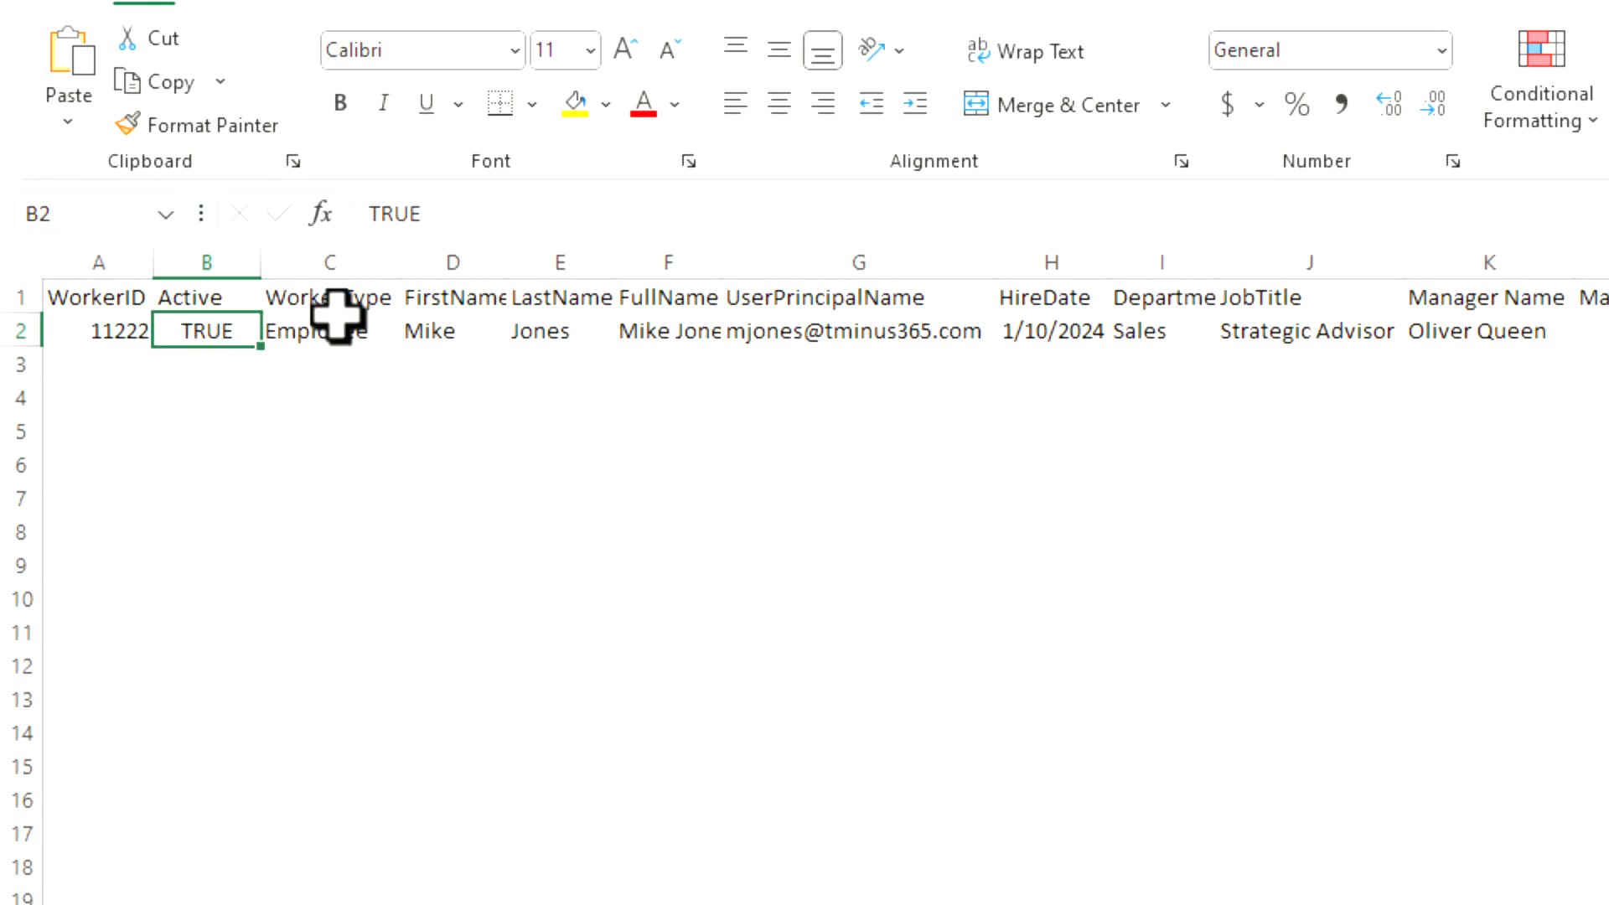
double_click(508, 263)
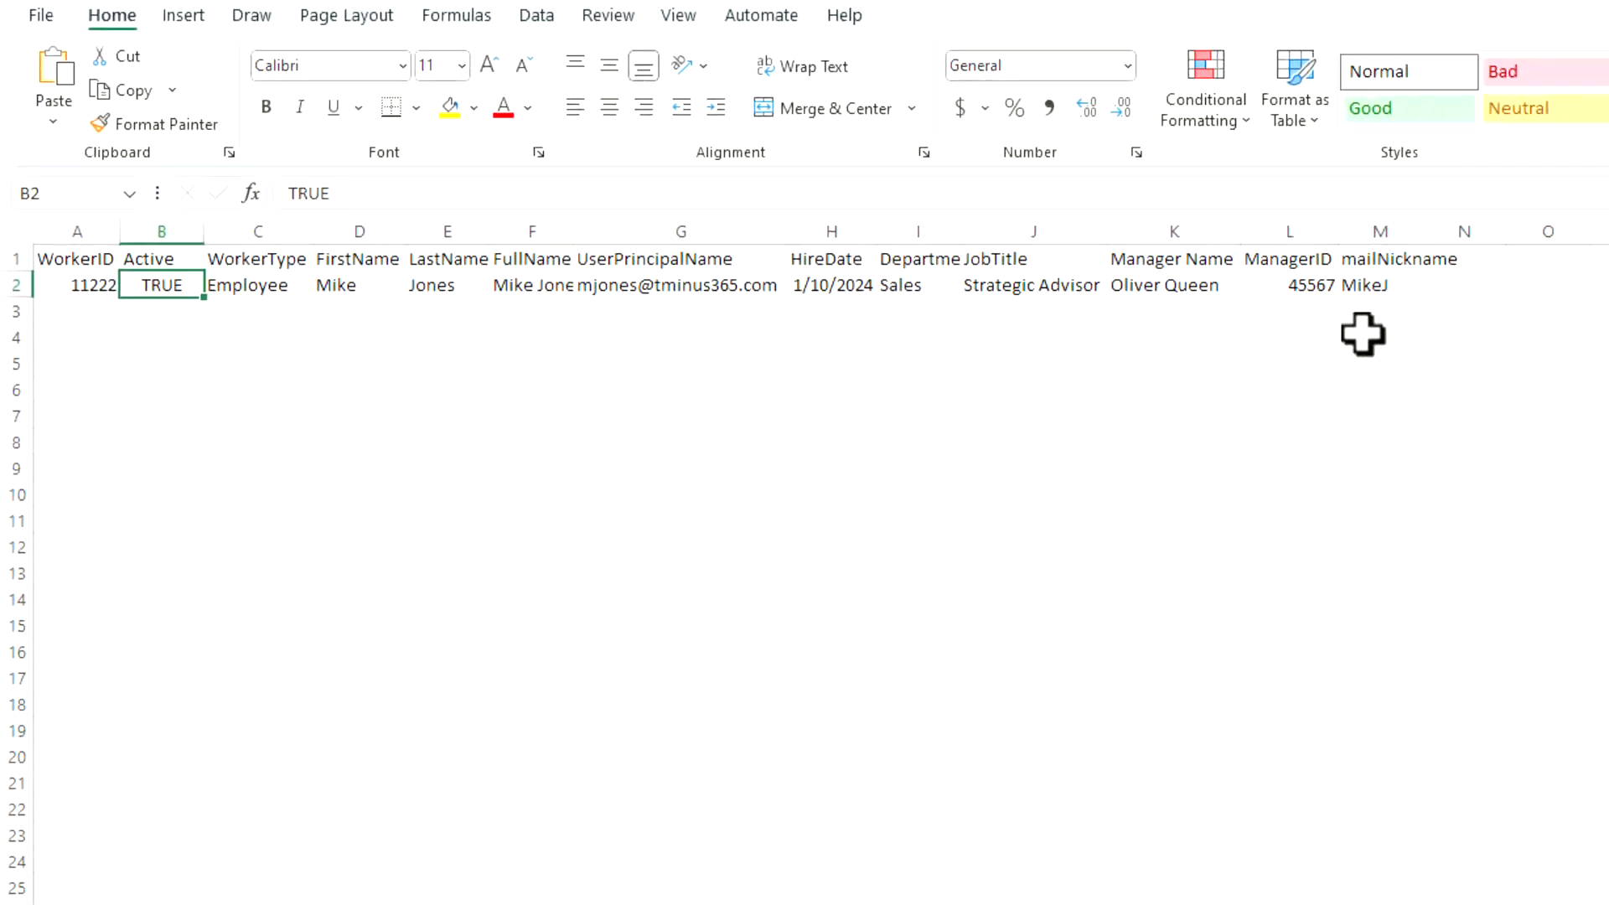
left_click(825, 226)
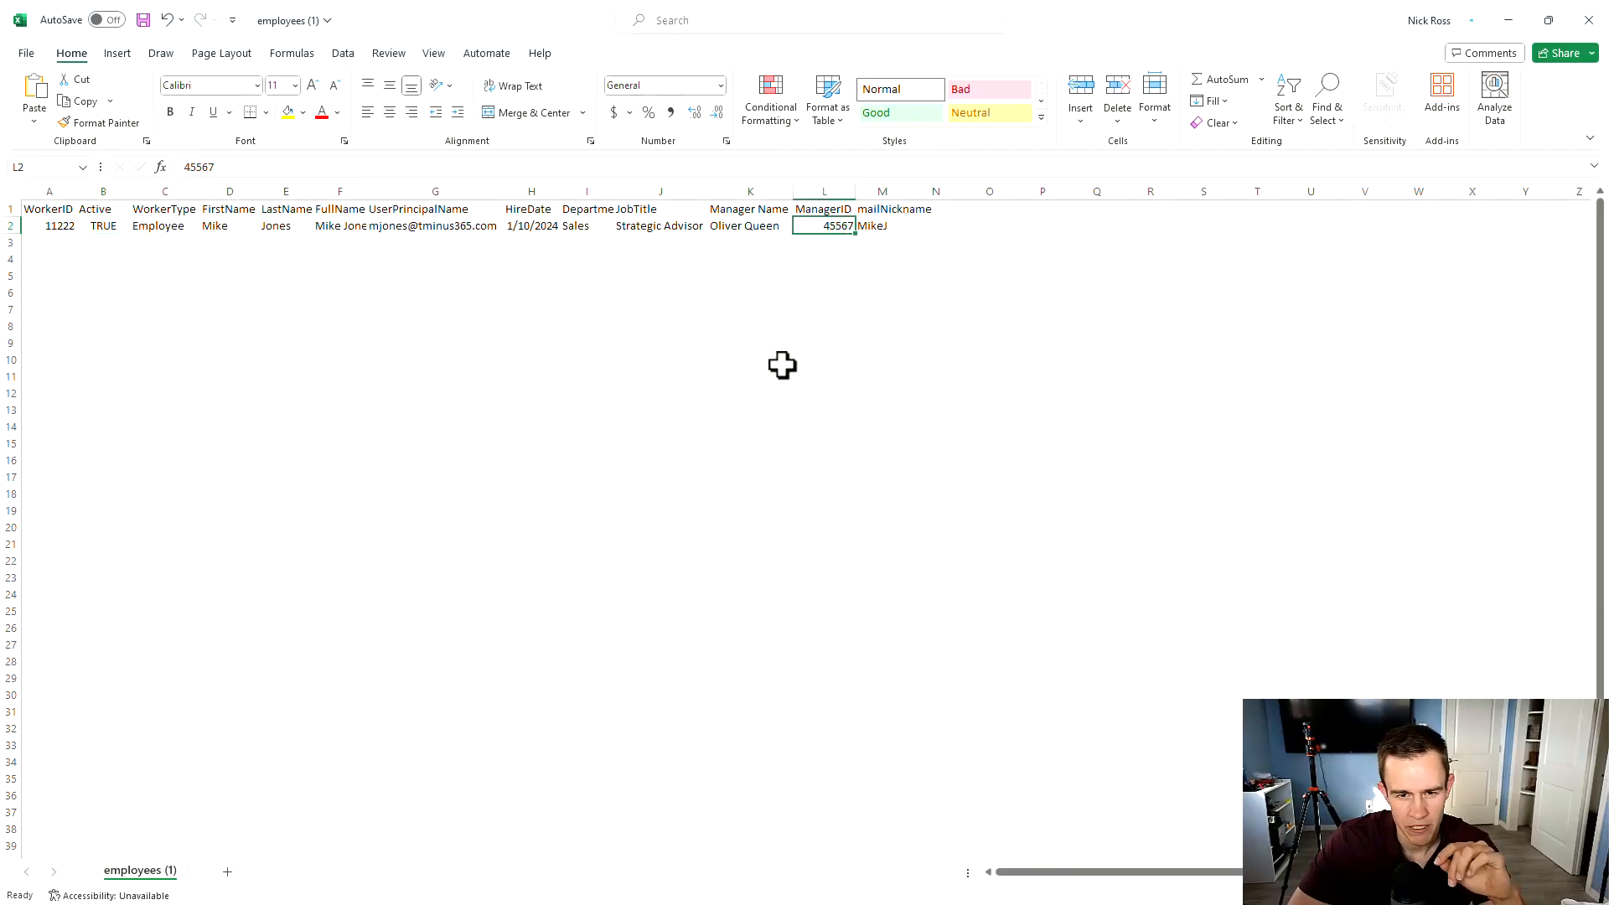
left_click(765, 226)
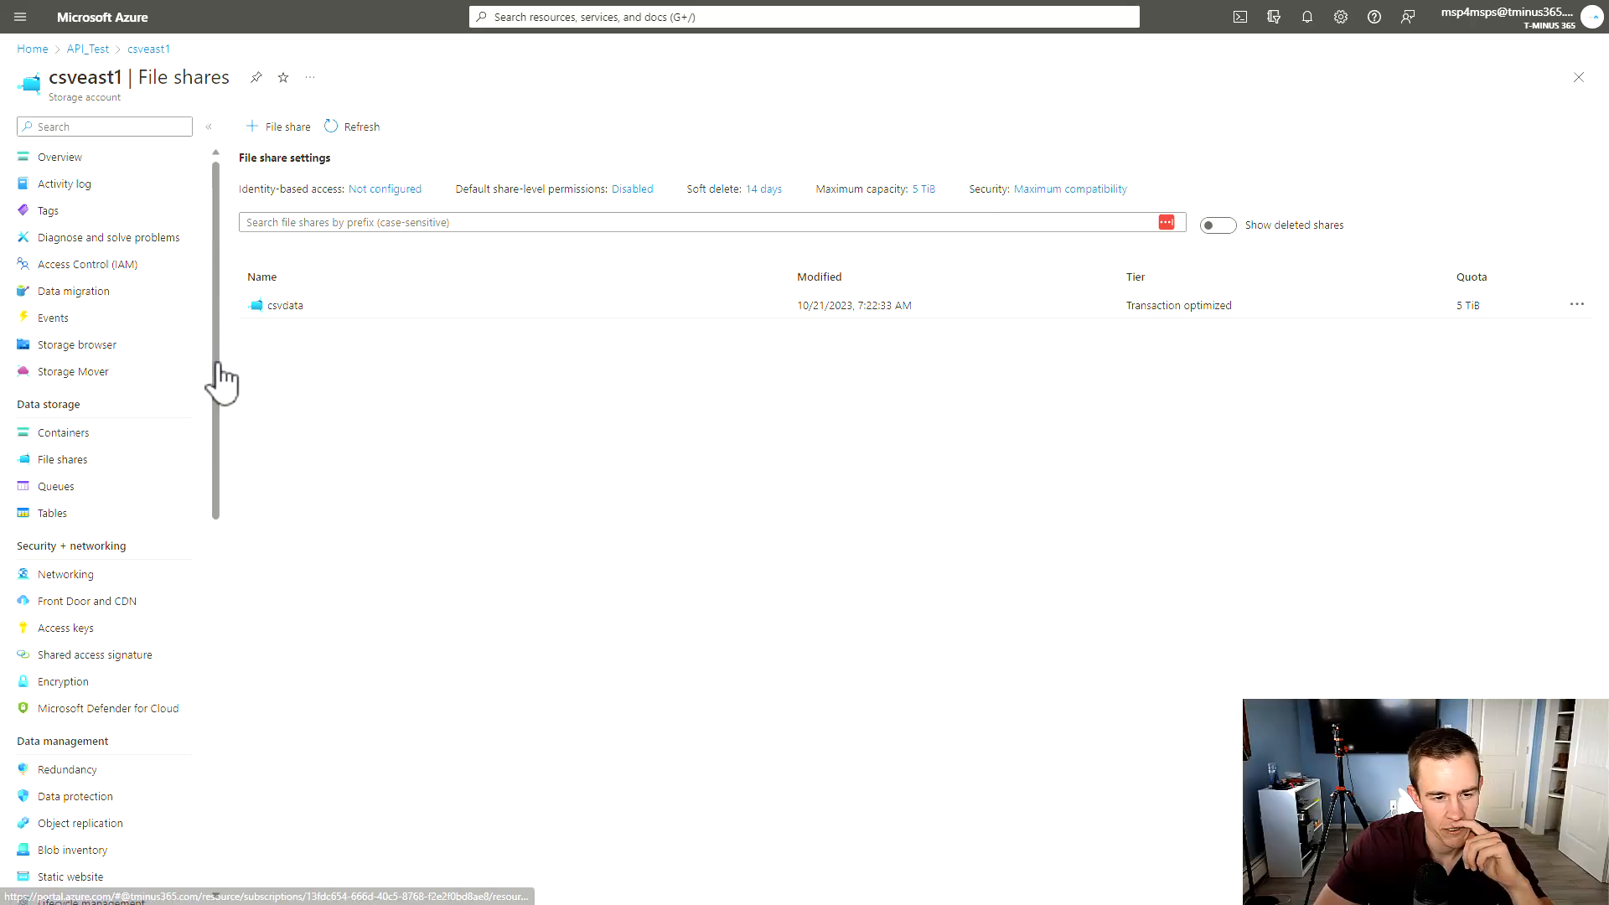
Step: Back in the Azure portal's API_Test resource group, open the EmployeeProvisioning logic app in the Logic app designer
left_click(88, 49)
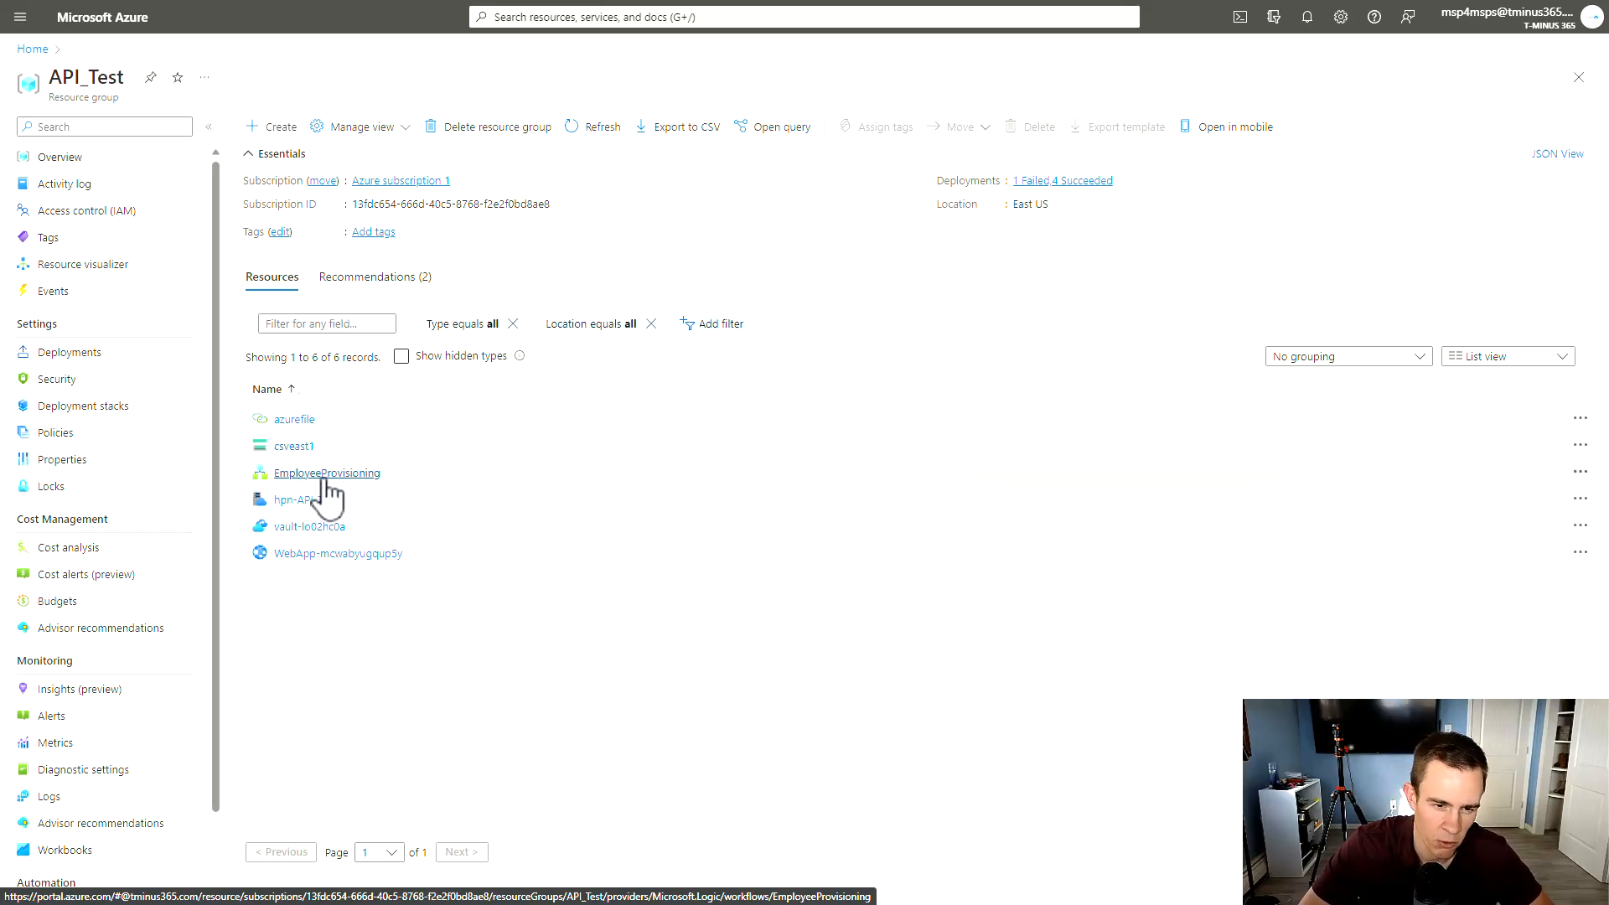
left_click(325, 478)
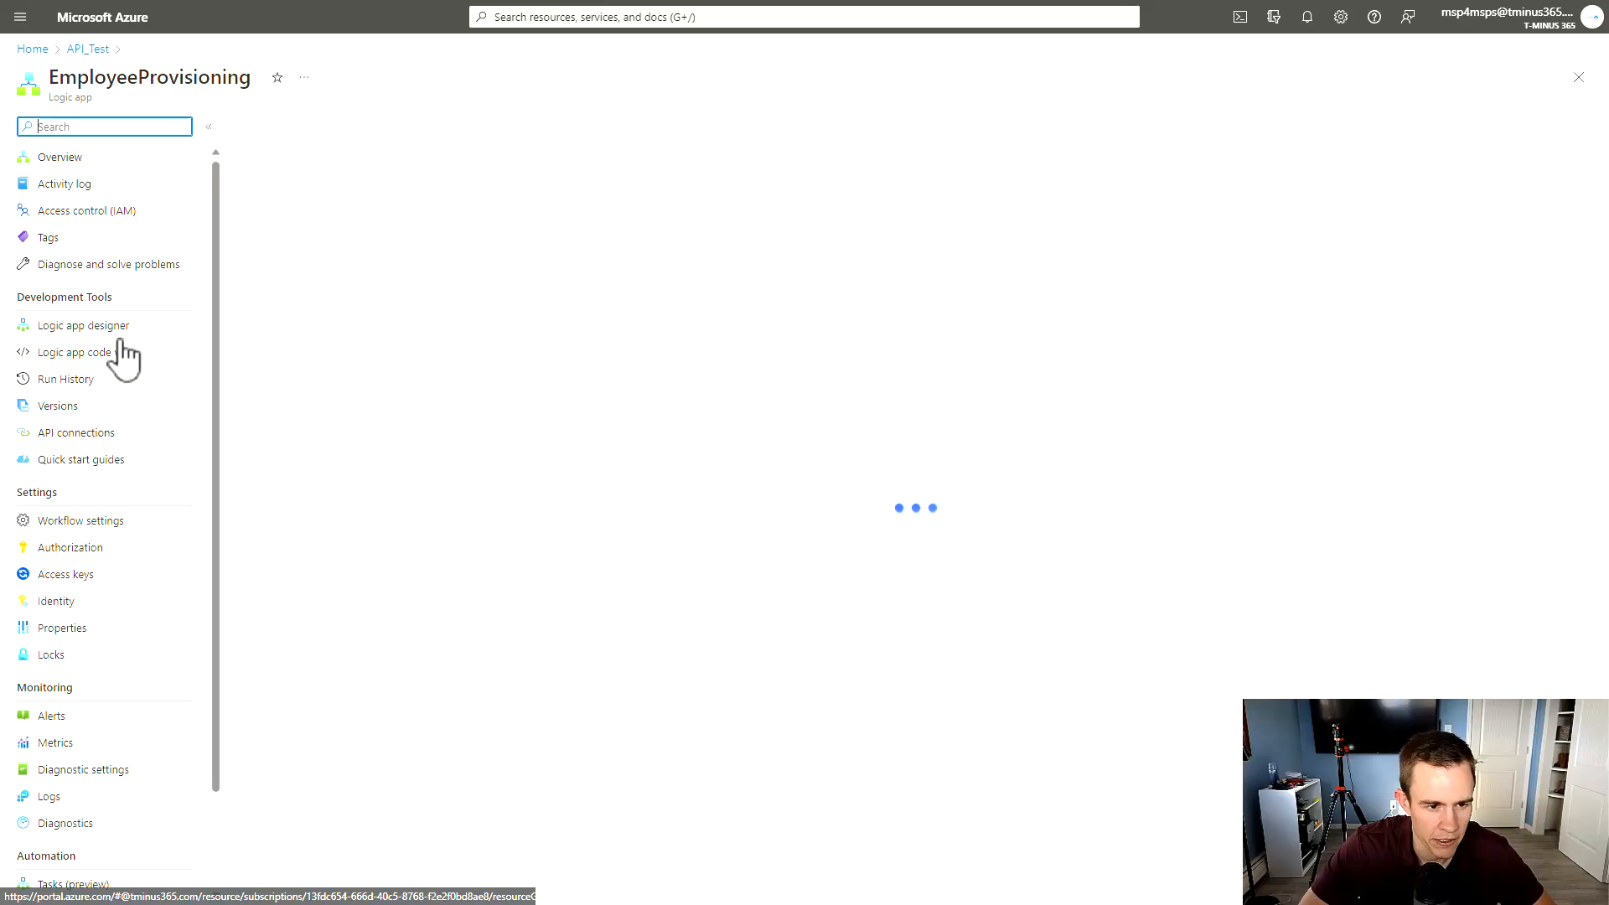
left_click(120, 331)
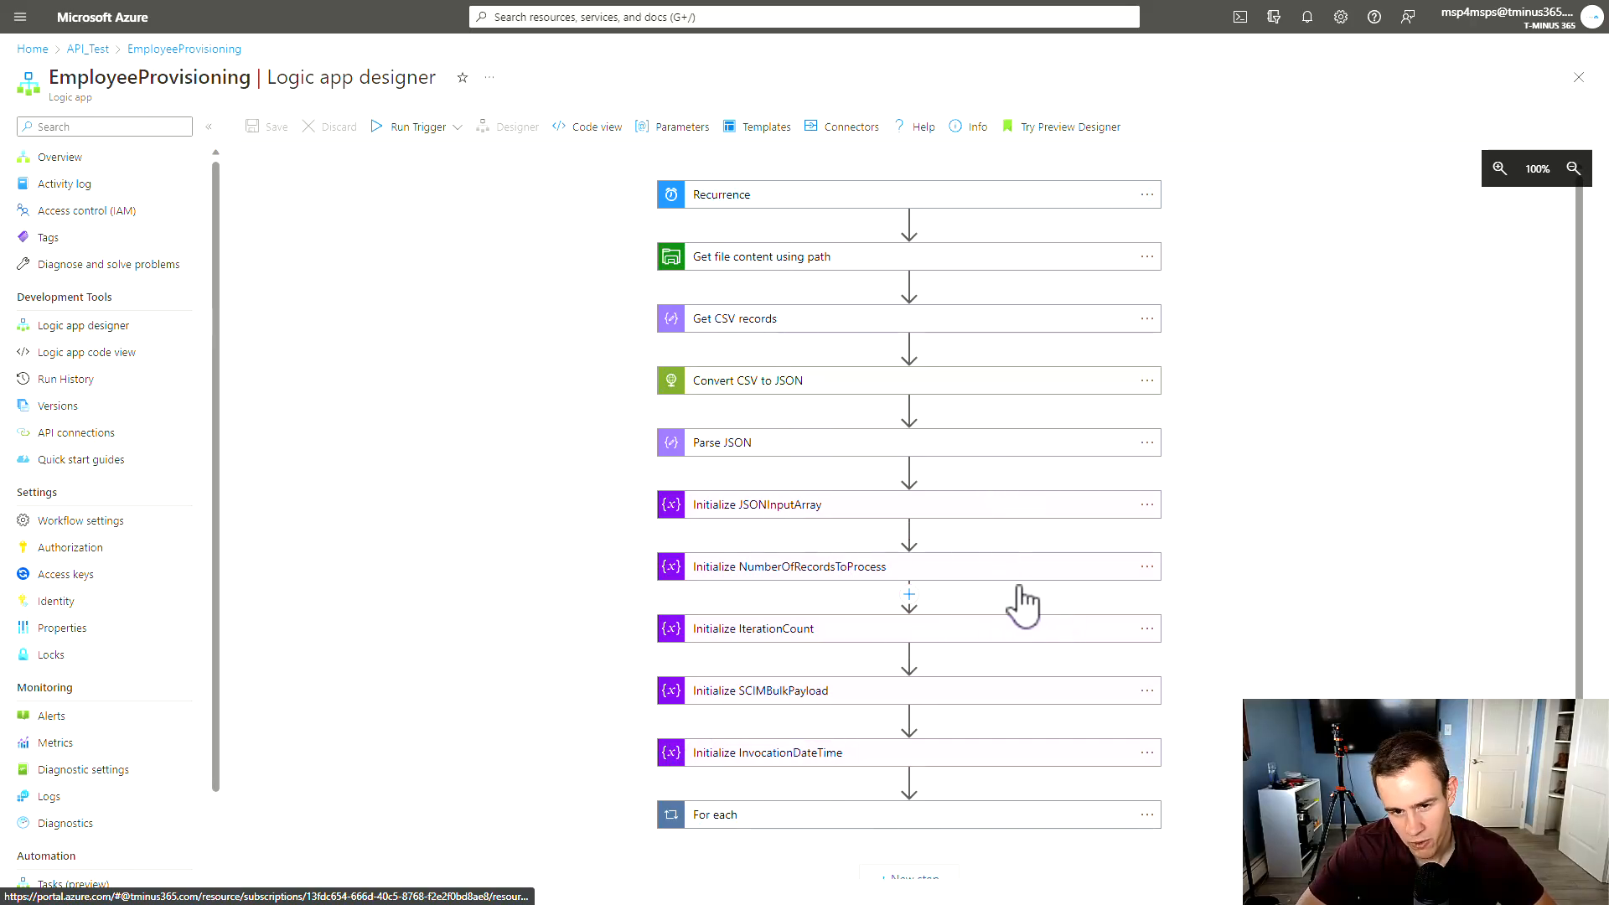
Step: Examine the settings of the Recurrence trigger and the Convert CSV to JSON action, collapsing each again
left_click(792, 197)
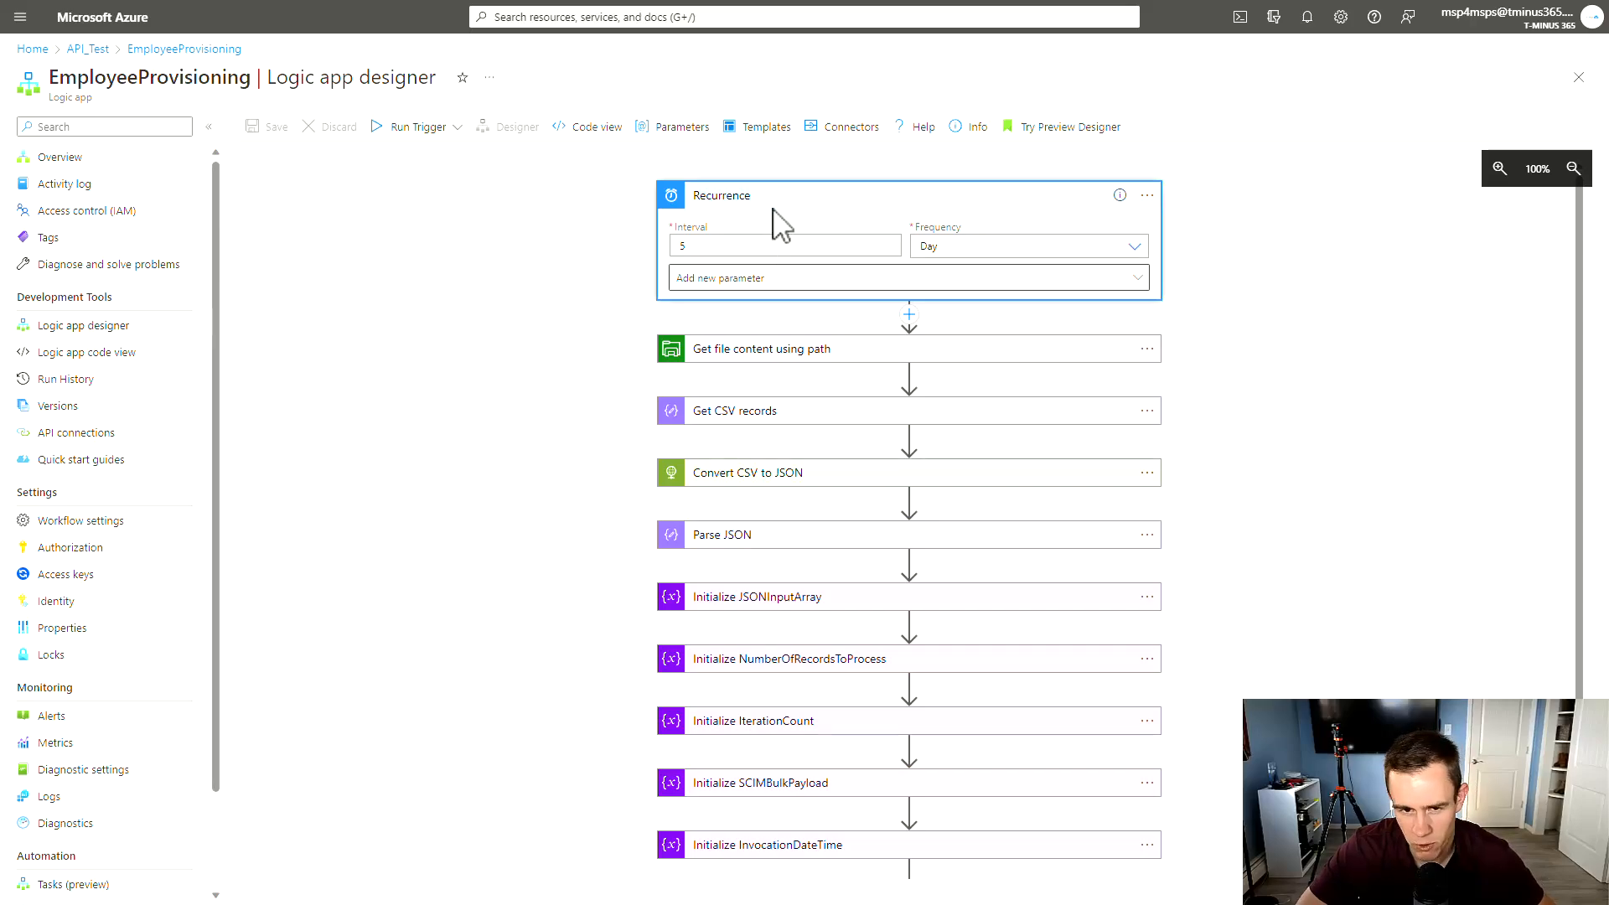
left_click(770, 204)
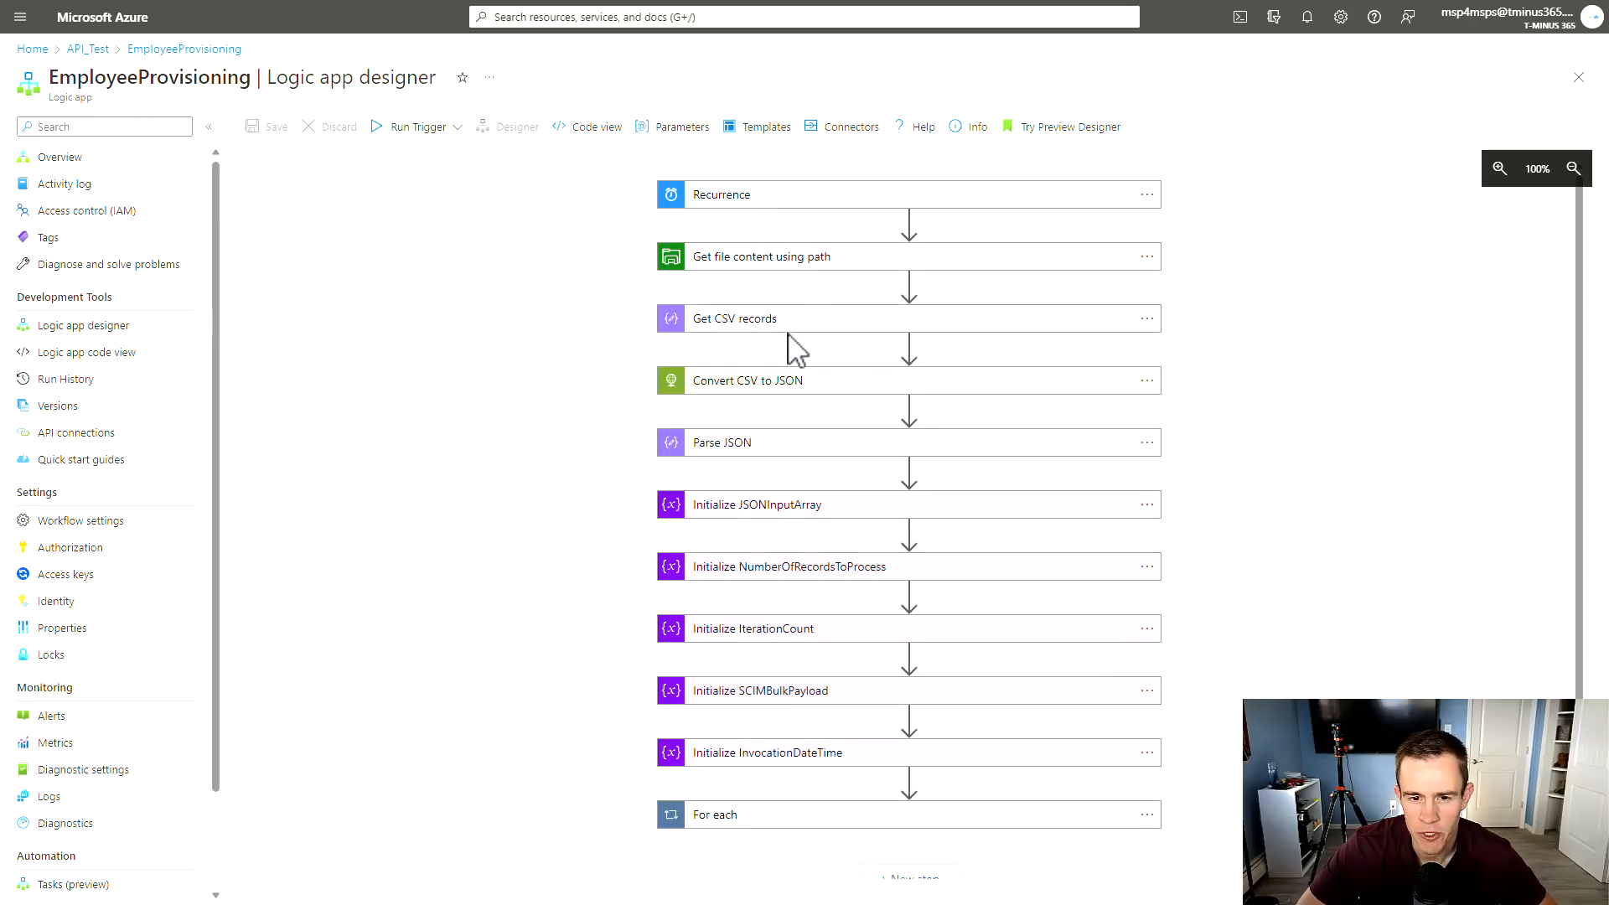
left_click(806, 394)
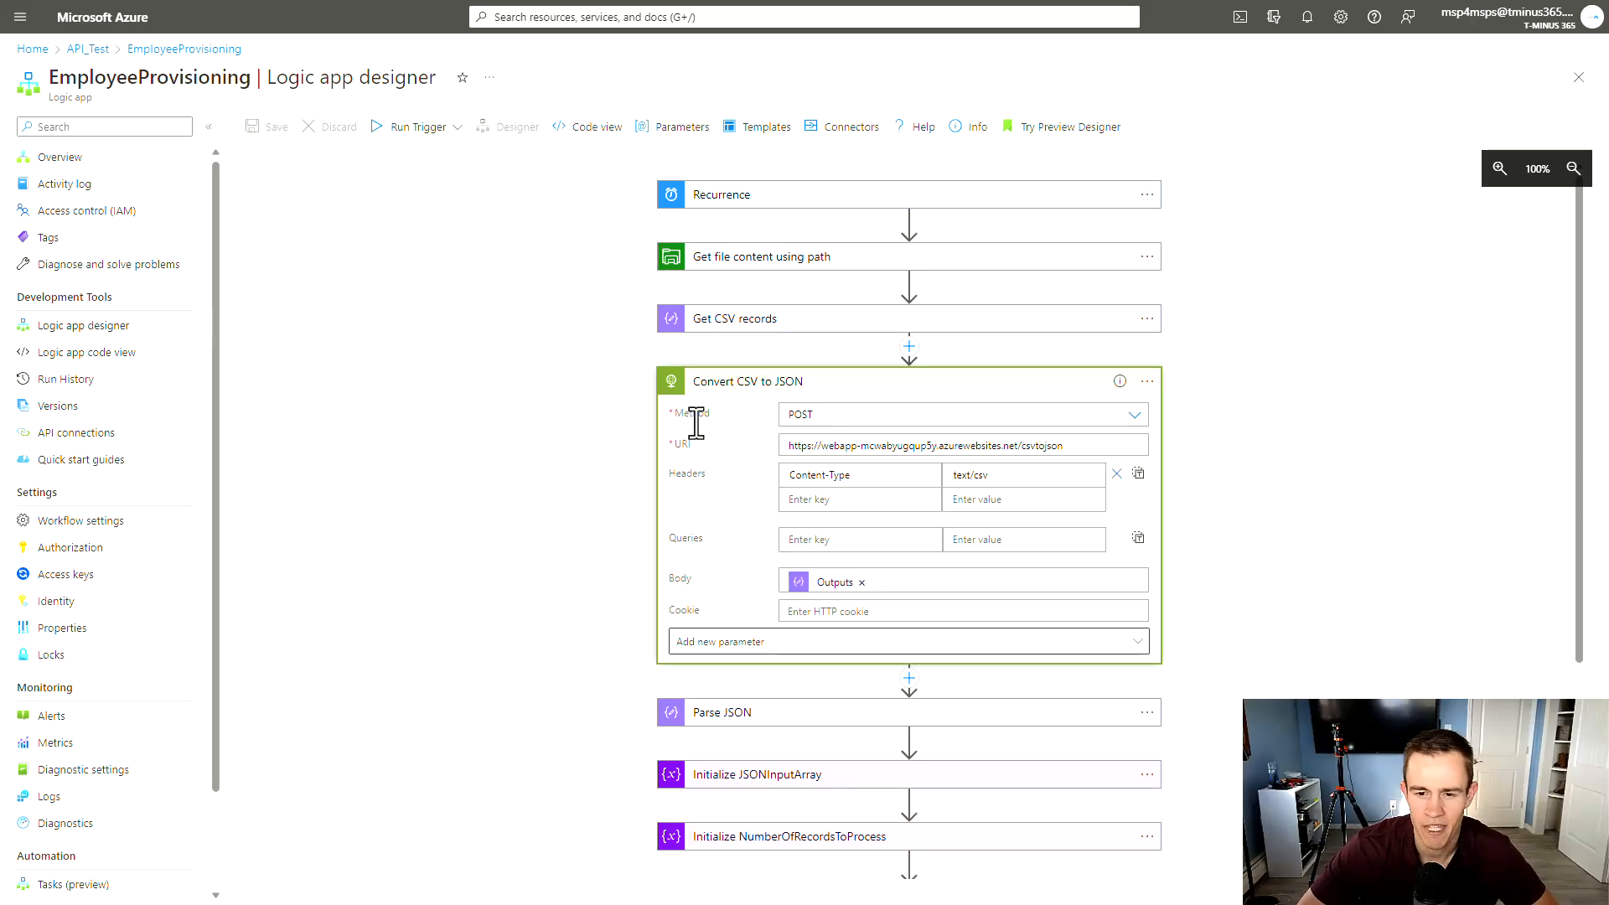
left_click(706, 384)
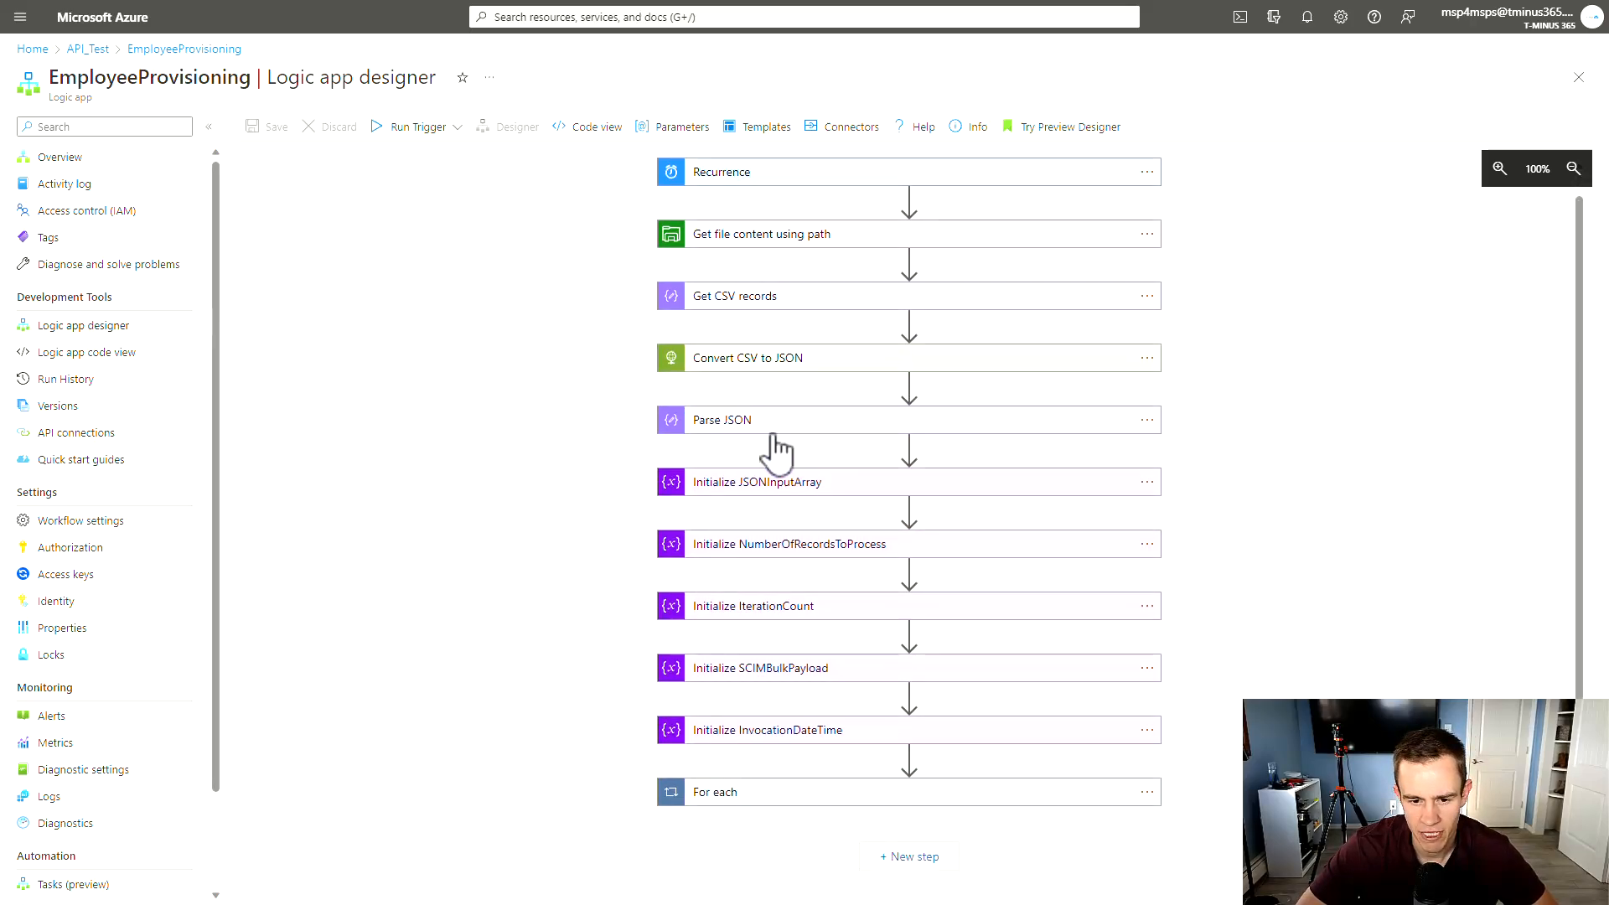
Step: Expand the For each loop and its Construct SCIMUser action to examine the SCIM attribute mapping
left_click(794, 796)
scroll(771, 610, "down", 4)
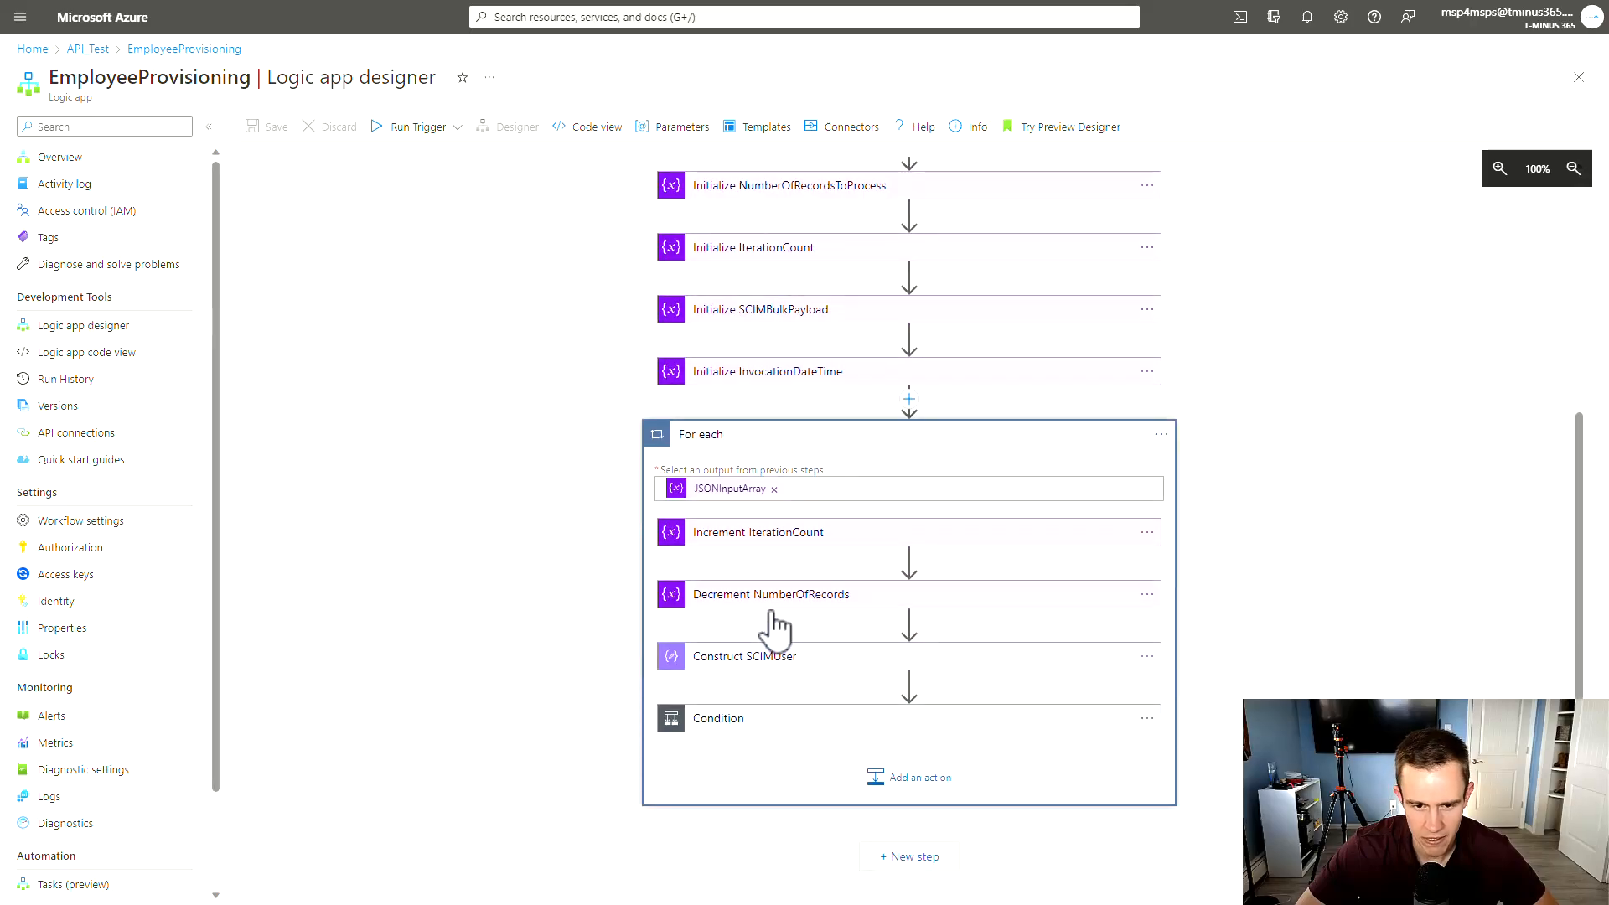
left_click(793, 663)
scroll(824, 553, "down", 2)
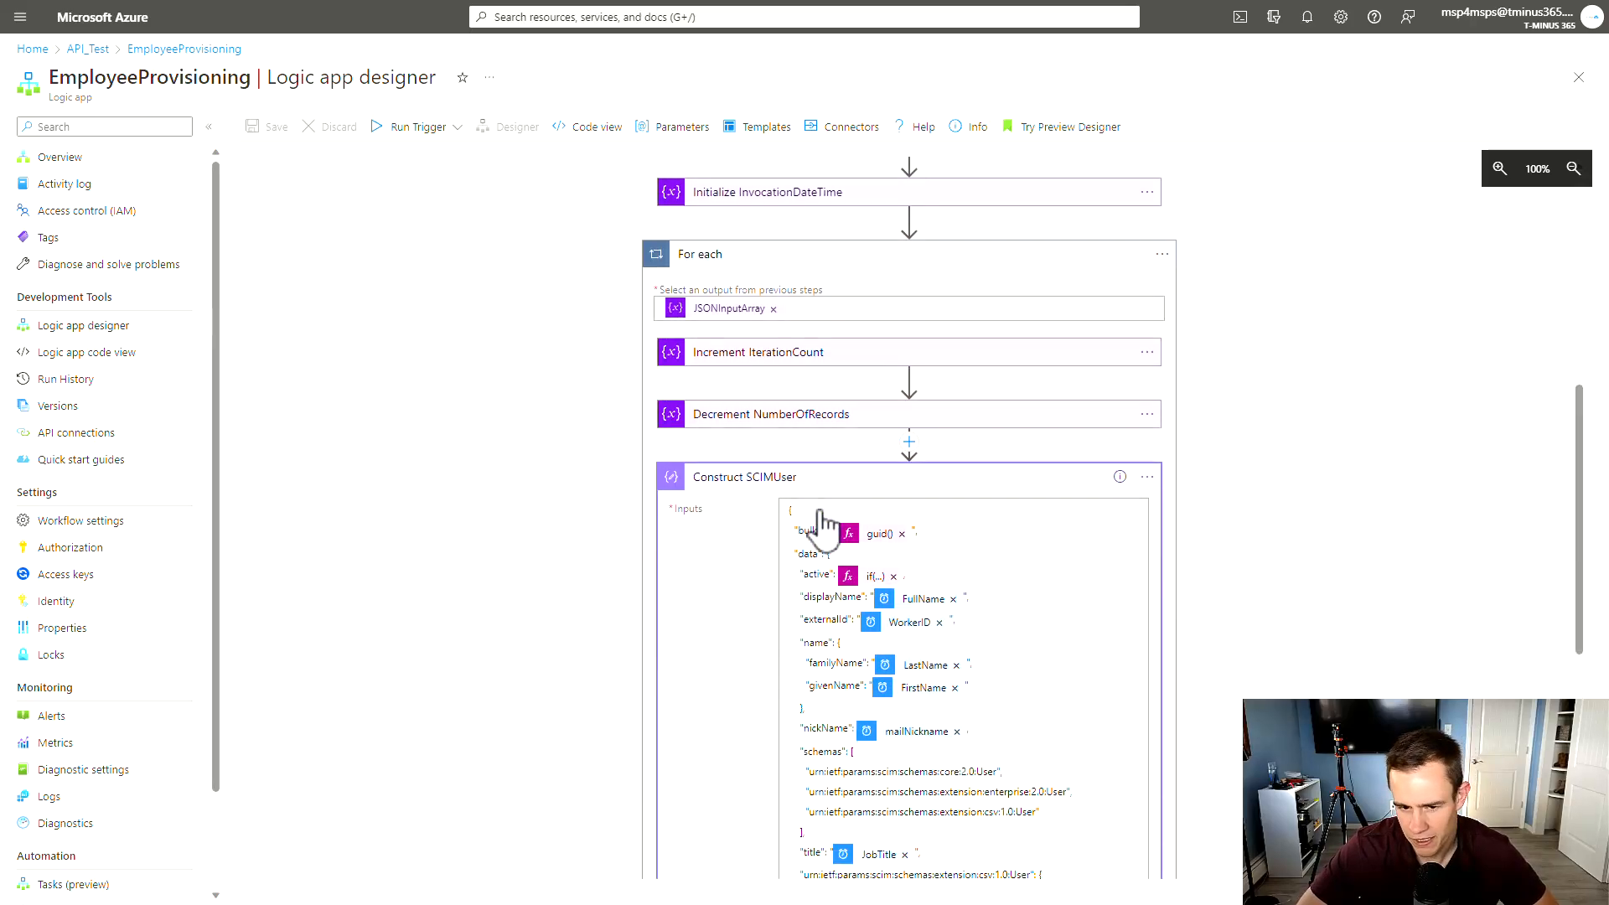
Step: Examine the attribute mapping in the Construct SCIMUser action, from bulkId down to the enterprise user schema, and collapse the action
scroll(826, 524, "down", 3)
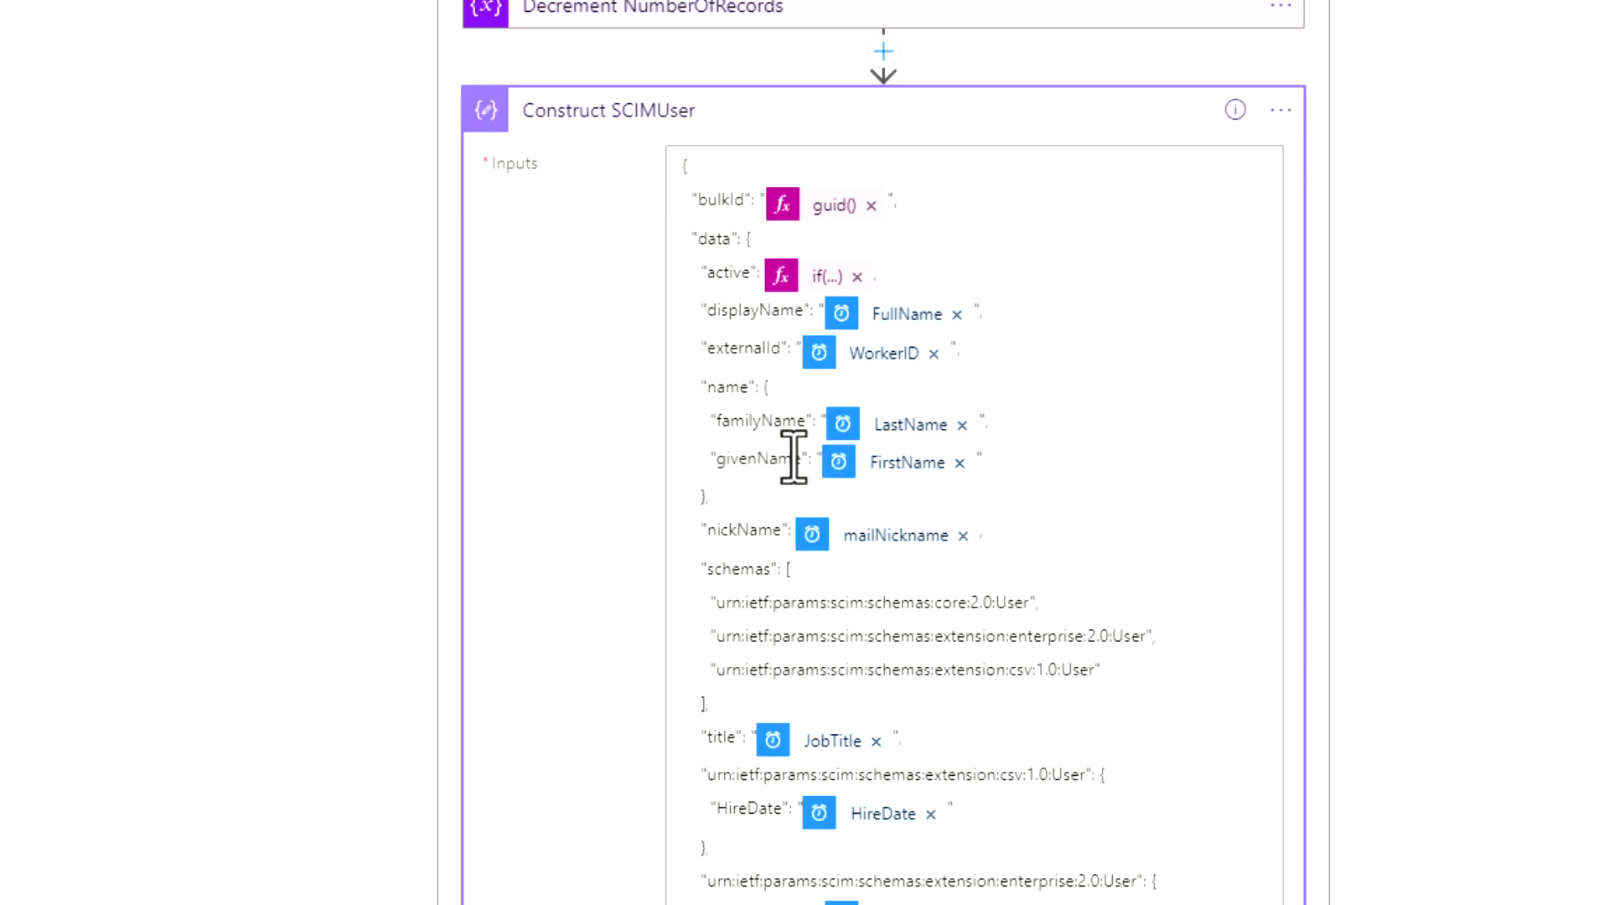
scroll(838, 478, "down", 4)
scroll(859, 485, "up", 5)
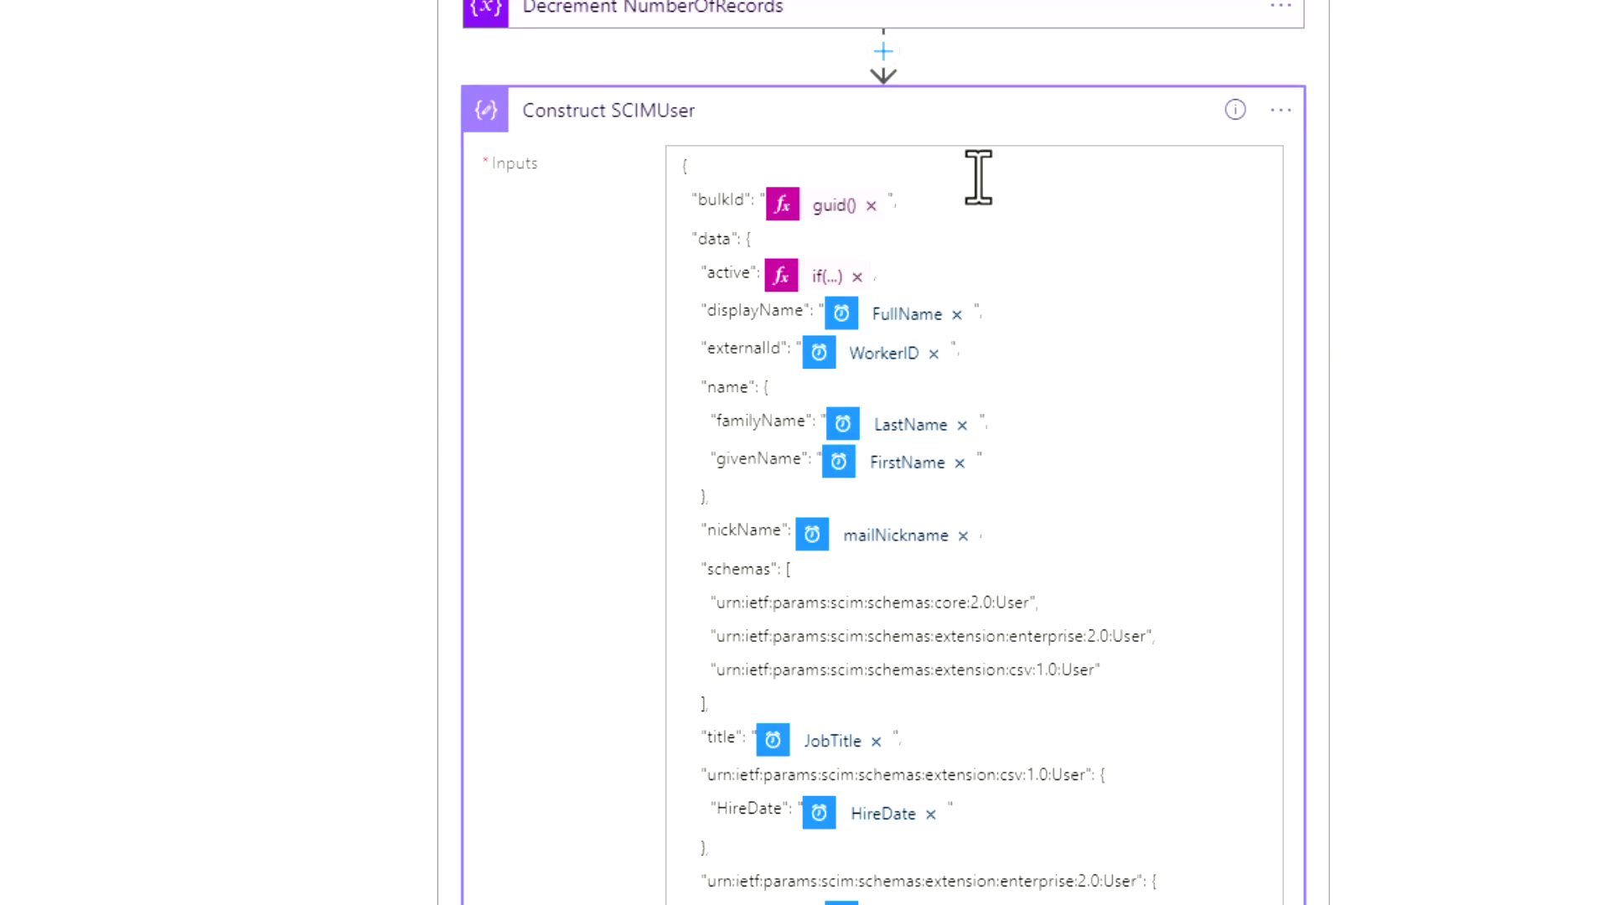
left_click(982, 110)
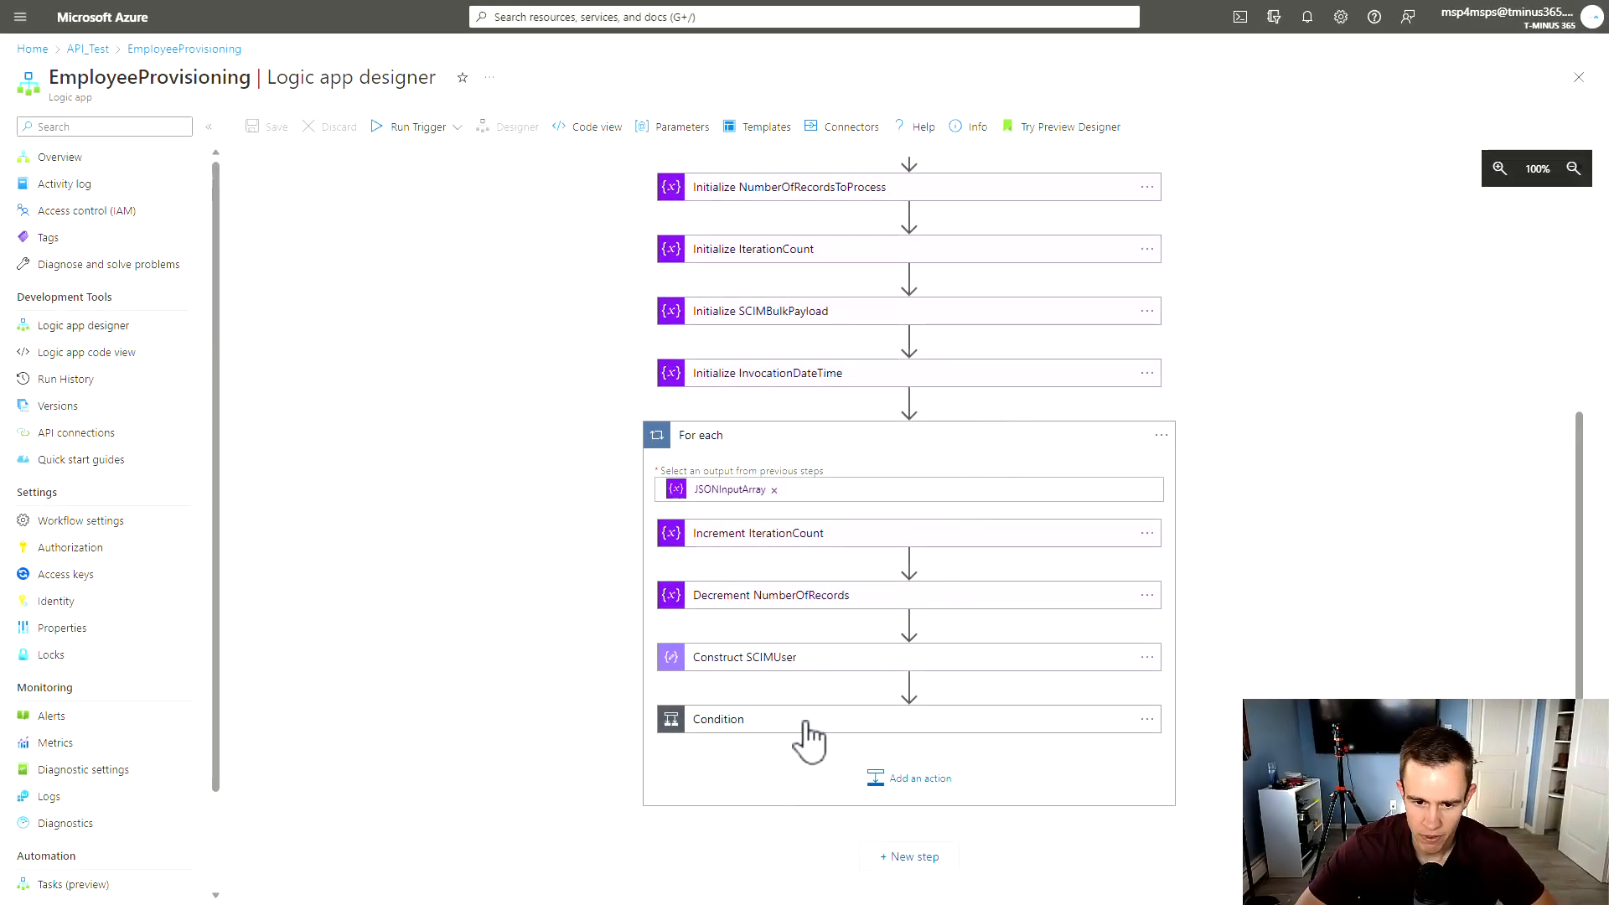
Step: Expand the Condition and its Send SCIMBulkPayload to API endpoint action to examine the HTTP request and authentication settings
left_click(806, 722)
scroll(819, 593, "down", 4)
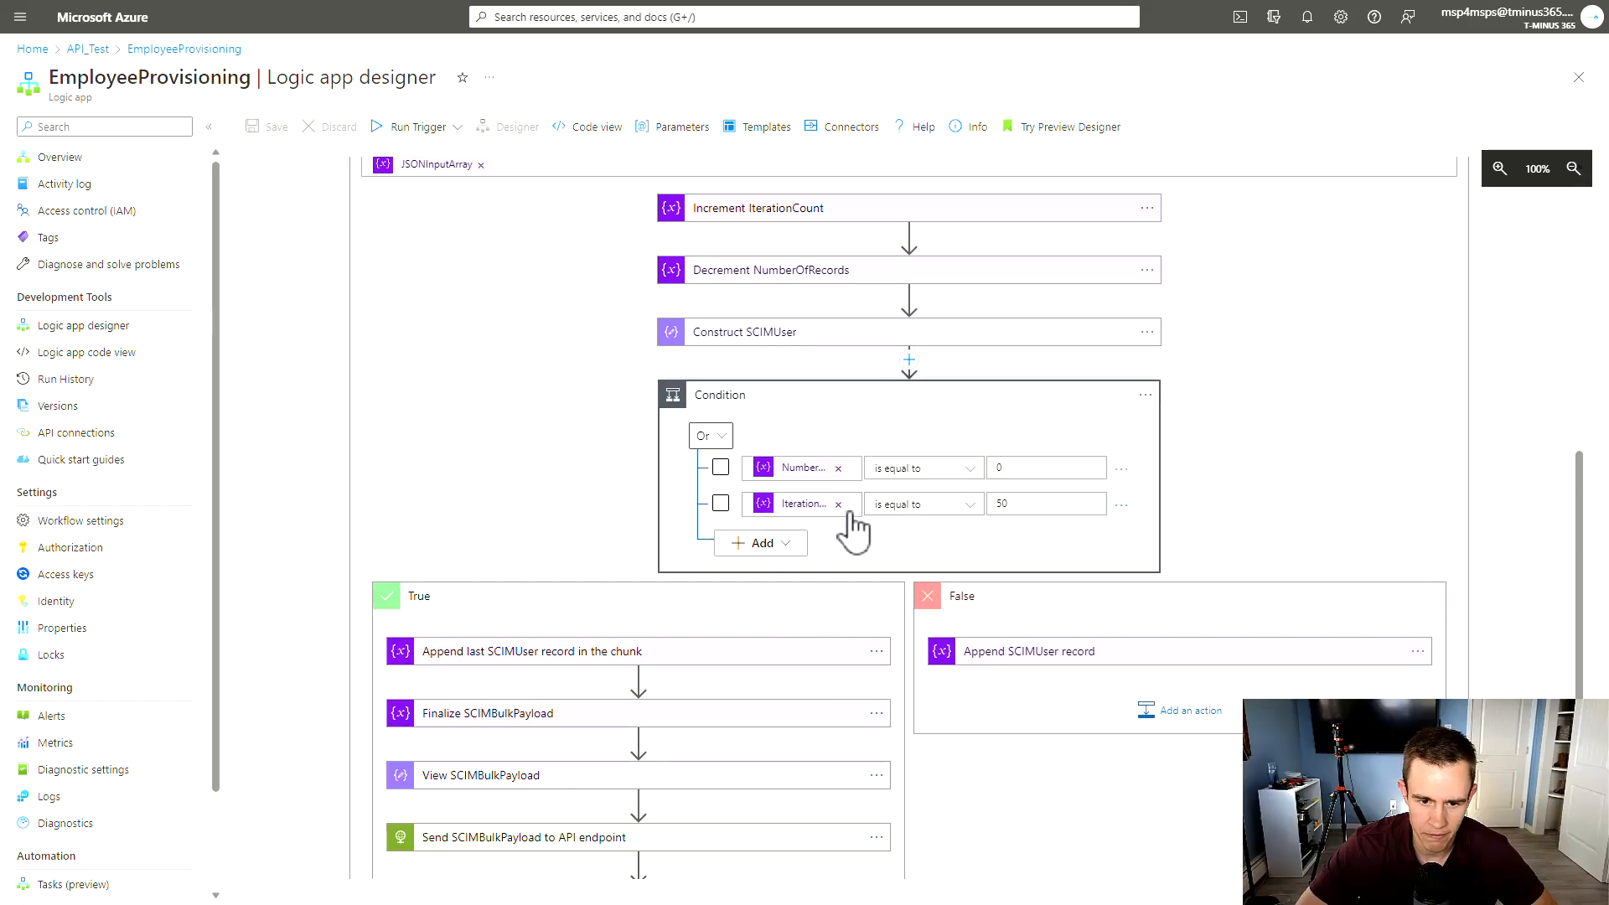
scroll(736, 611, "down", 3)
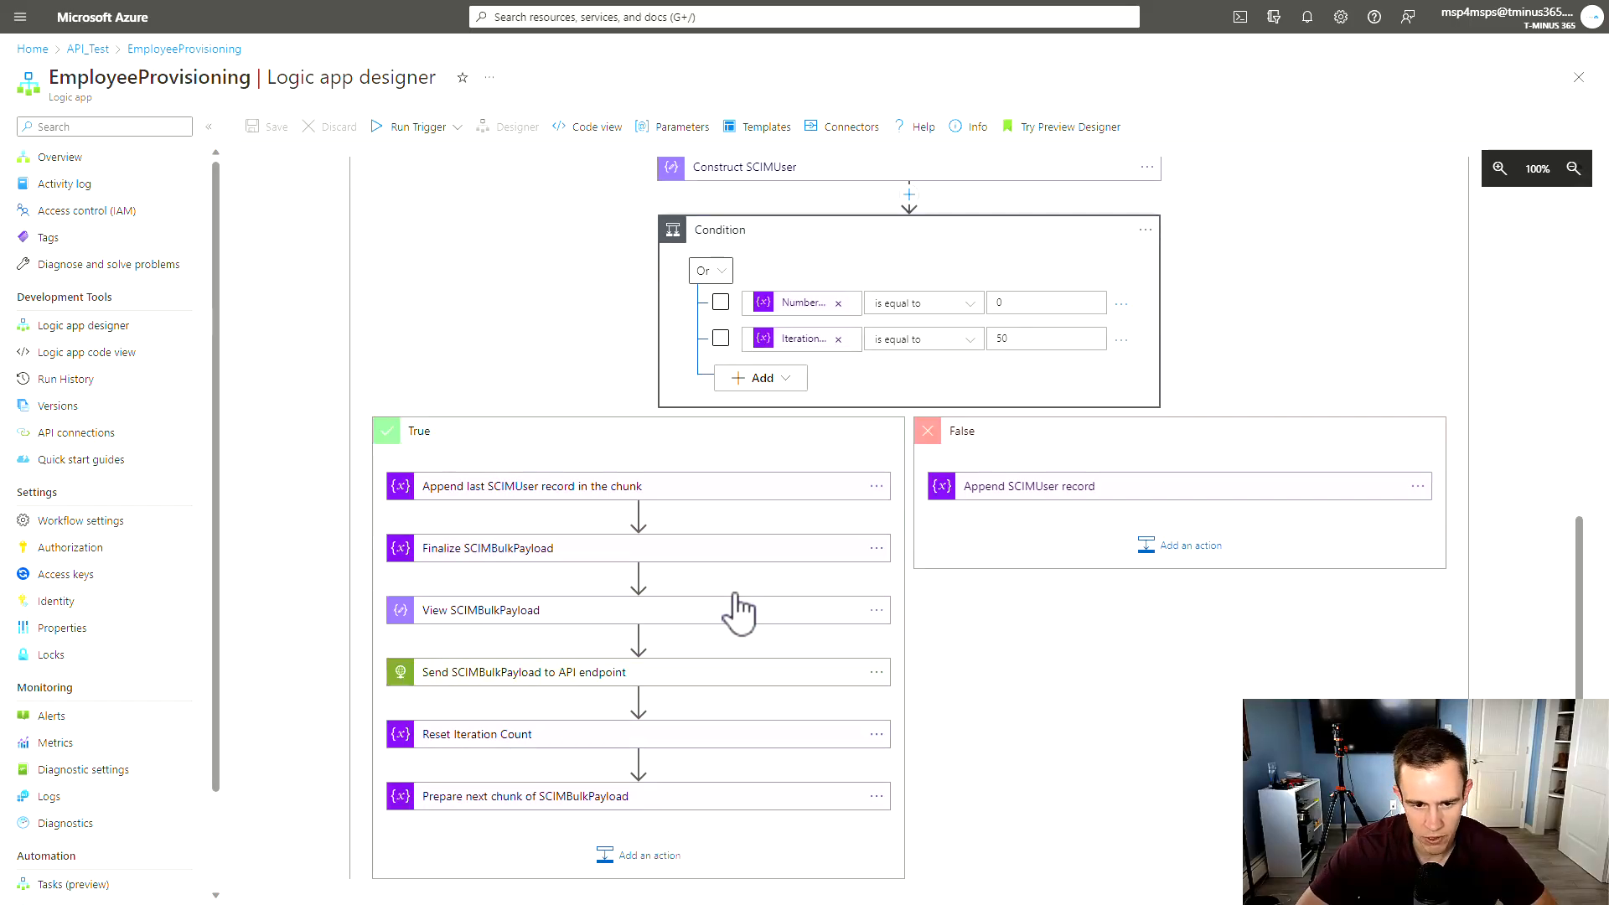
left_click(679, 621)
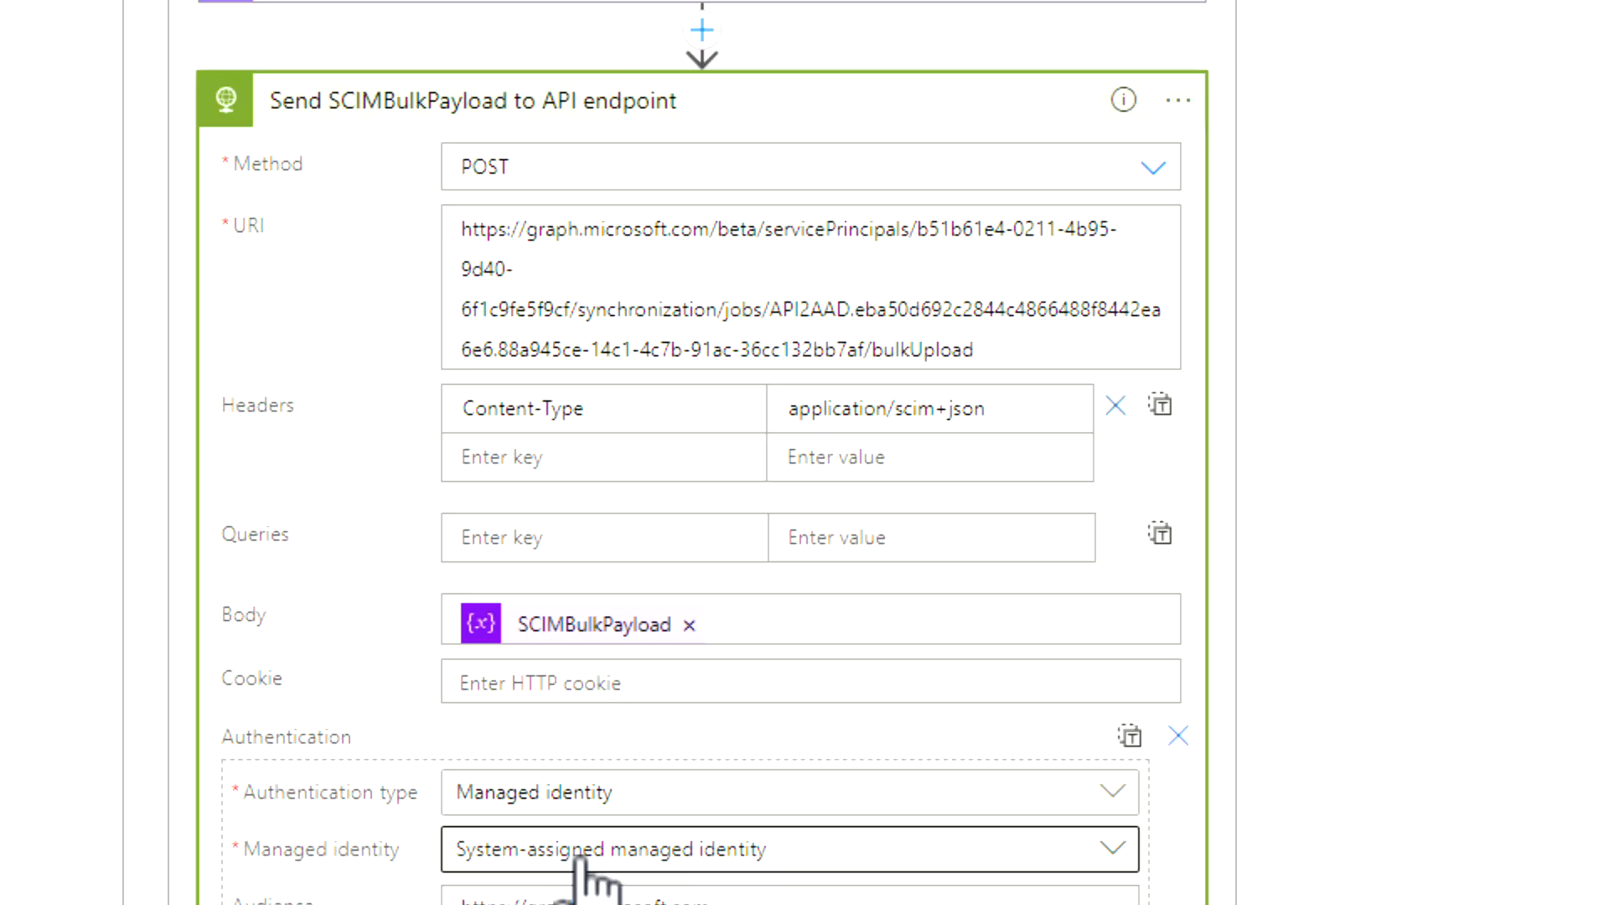
scroll(662, 696, "down", 3)
scroll(661, 697, "up", 4)
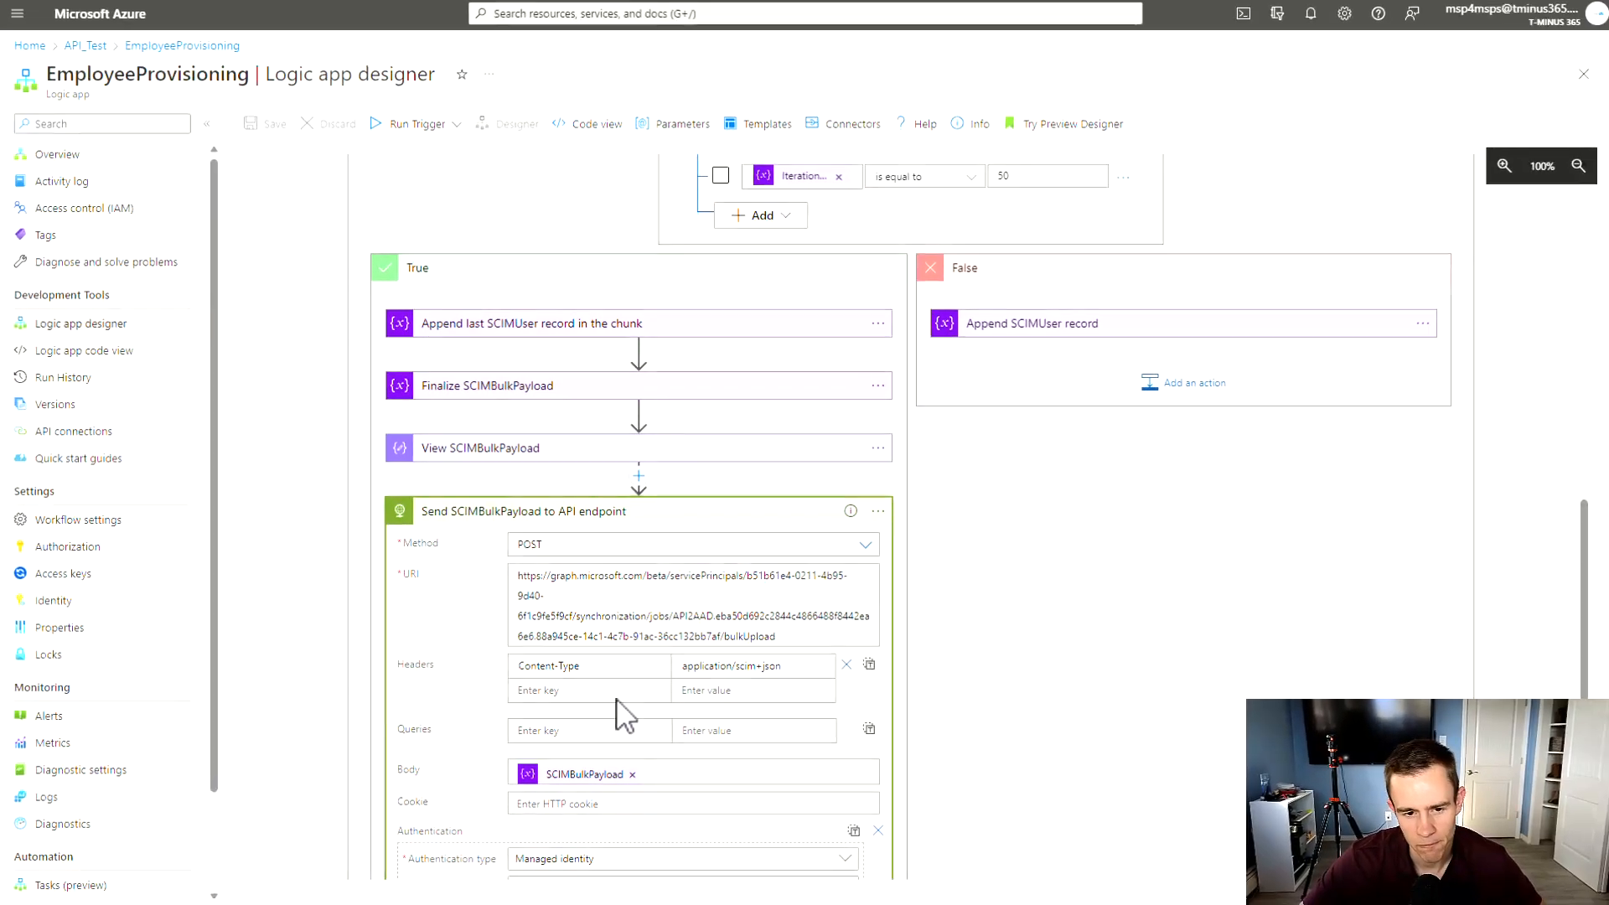
Step: Expand the Parse JSON action and examine the employee properties in its schema, including HireDate
scroll(752, 700, "up", 15)
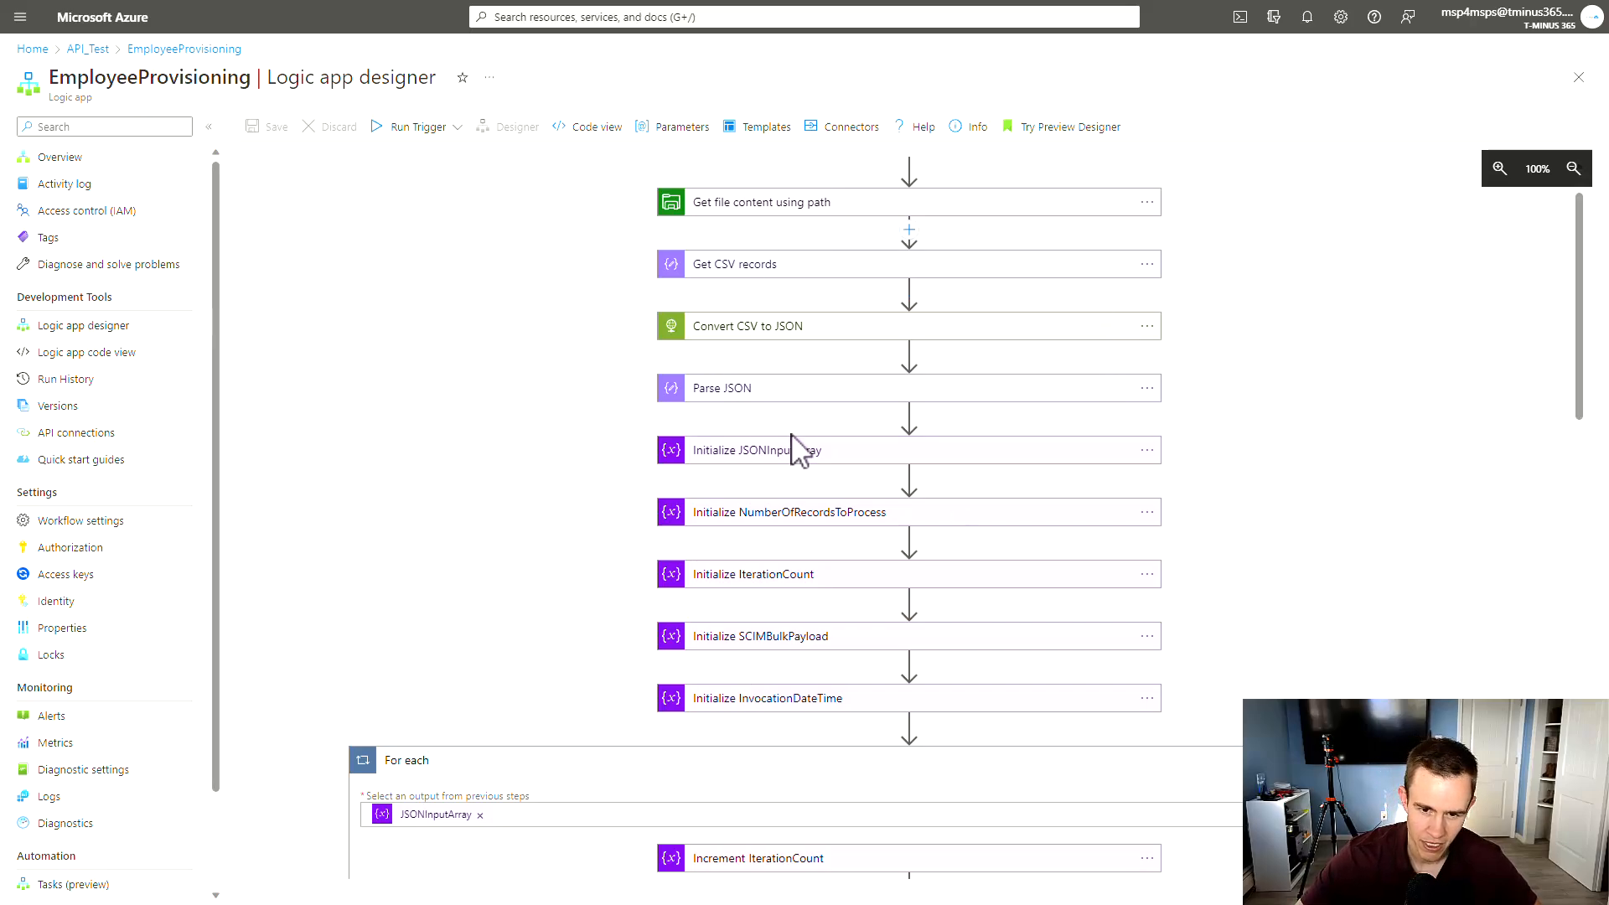
scroll(916, 666, "up", 1)
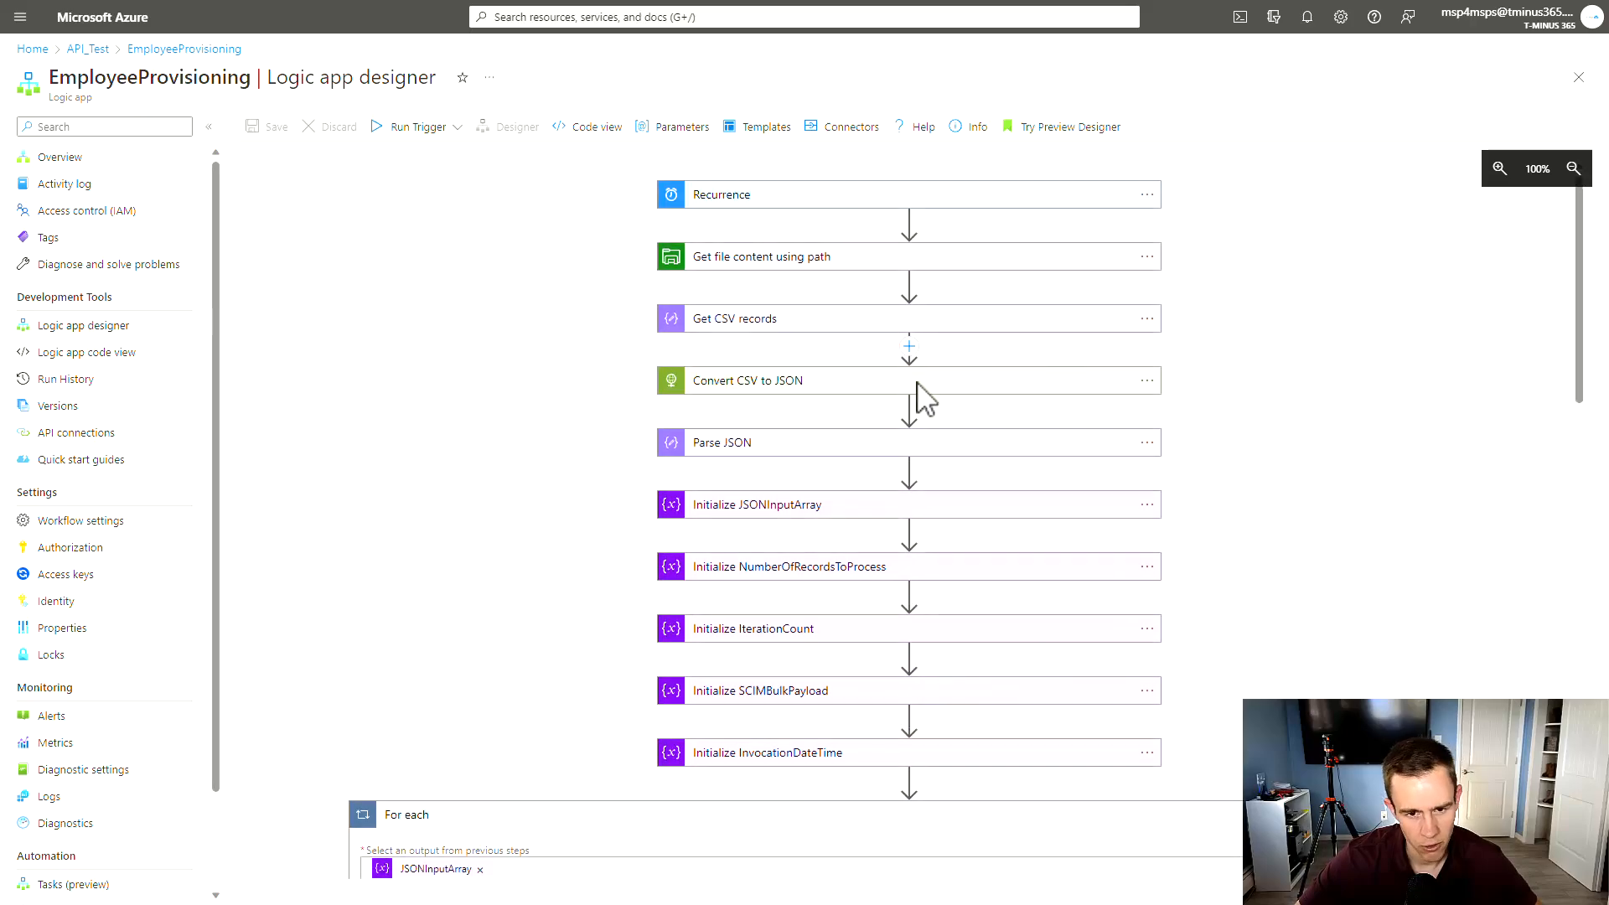
left_click(838, 456)
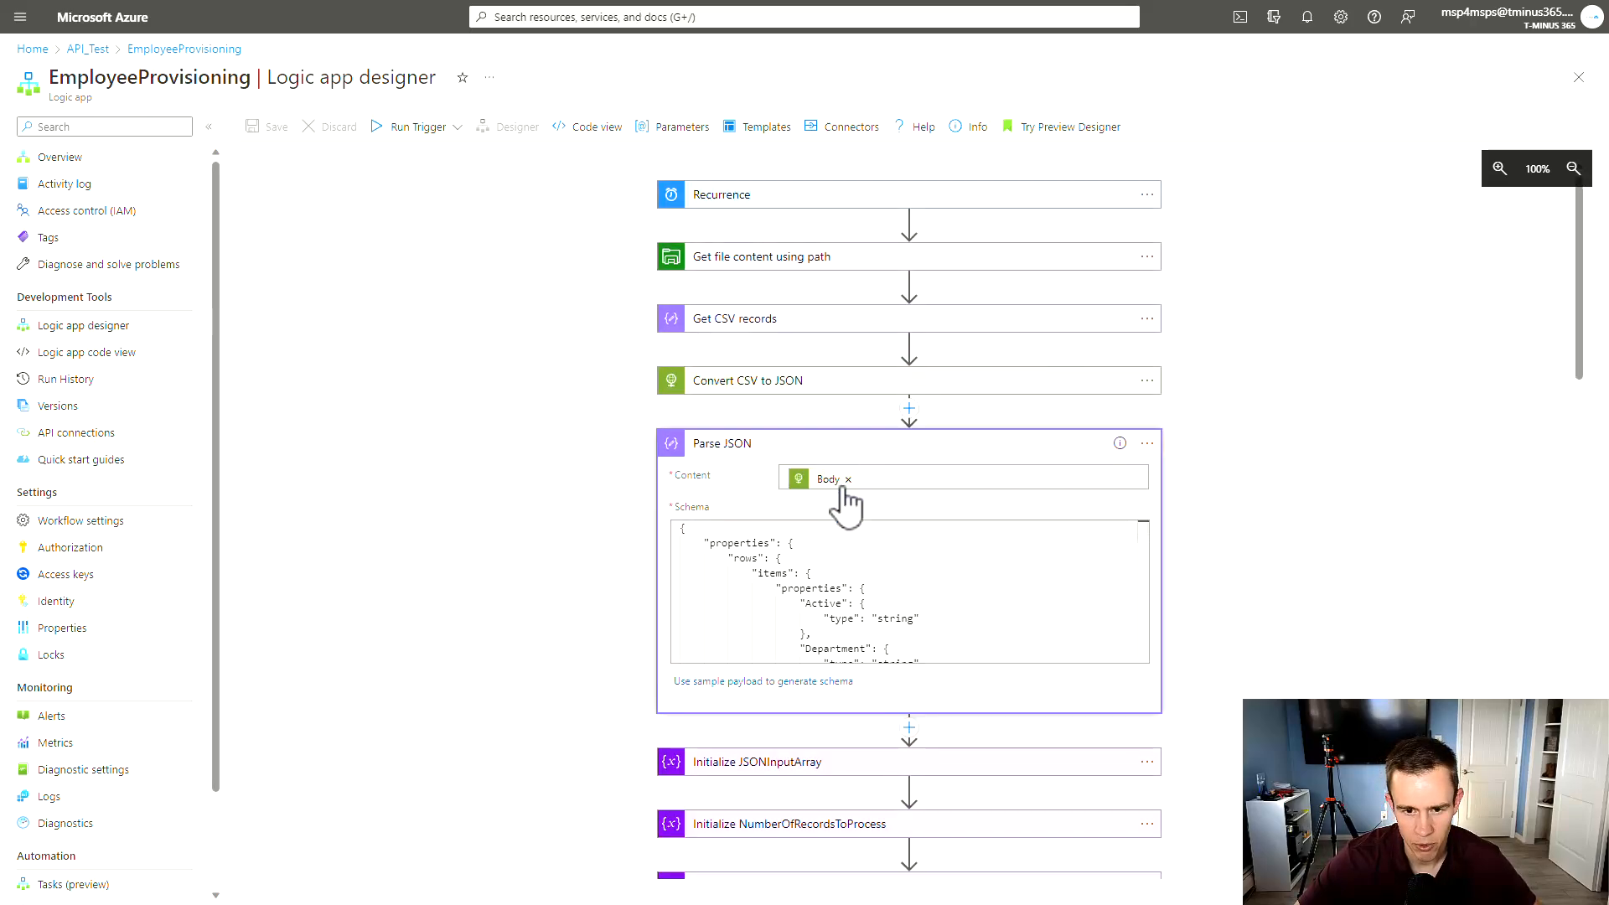
scroll(869, 575, "down", 2)
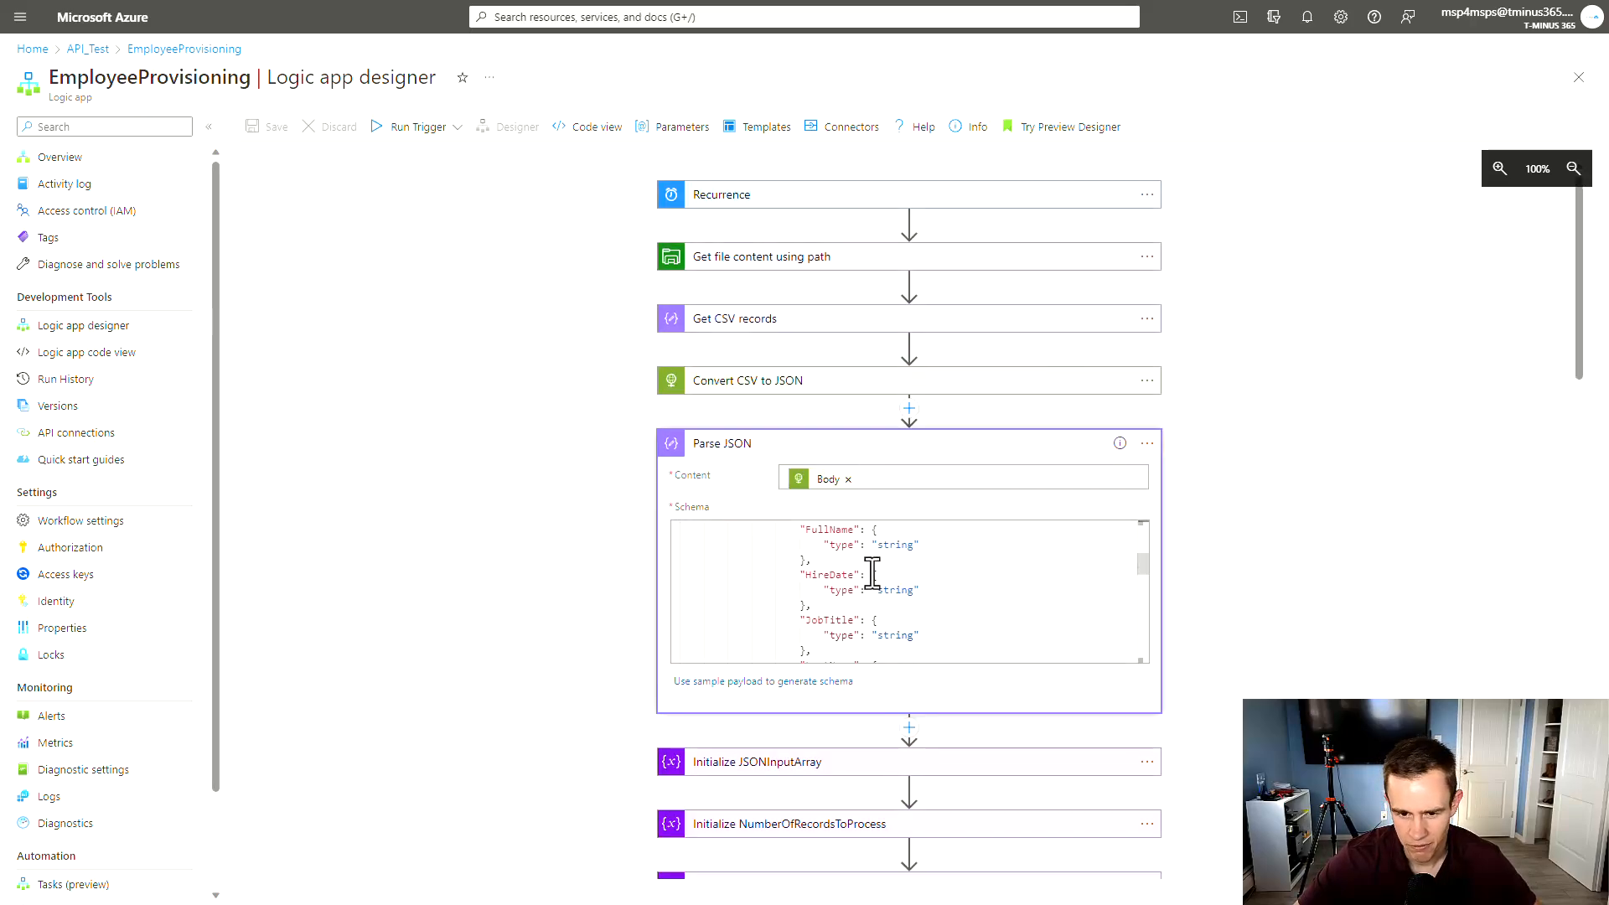
left_click(829, 564)
left_click_drag(866, 570, 849, 579)
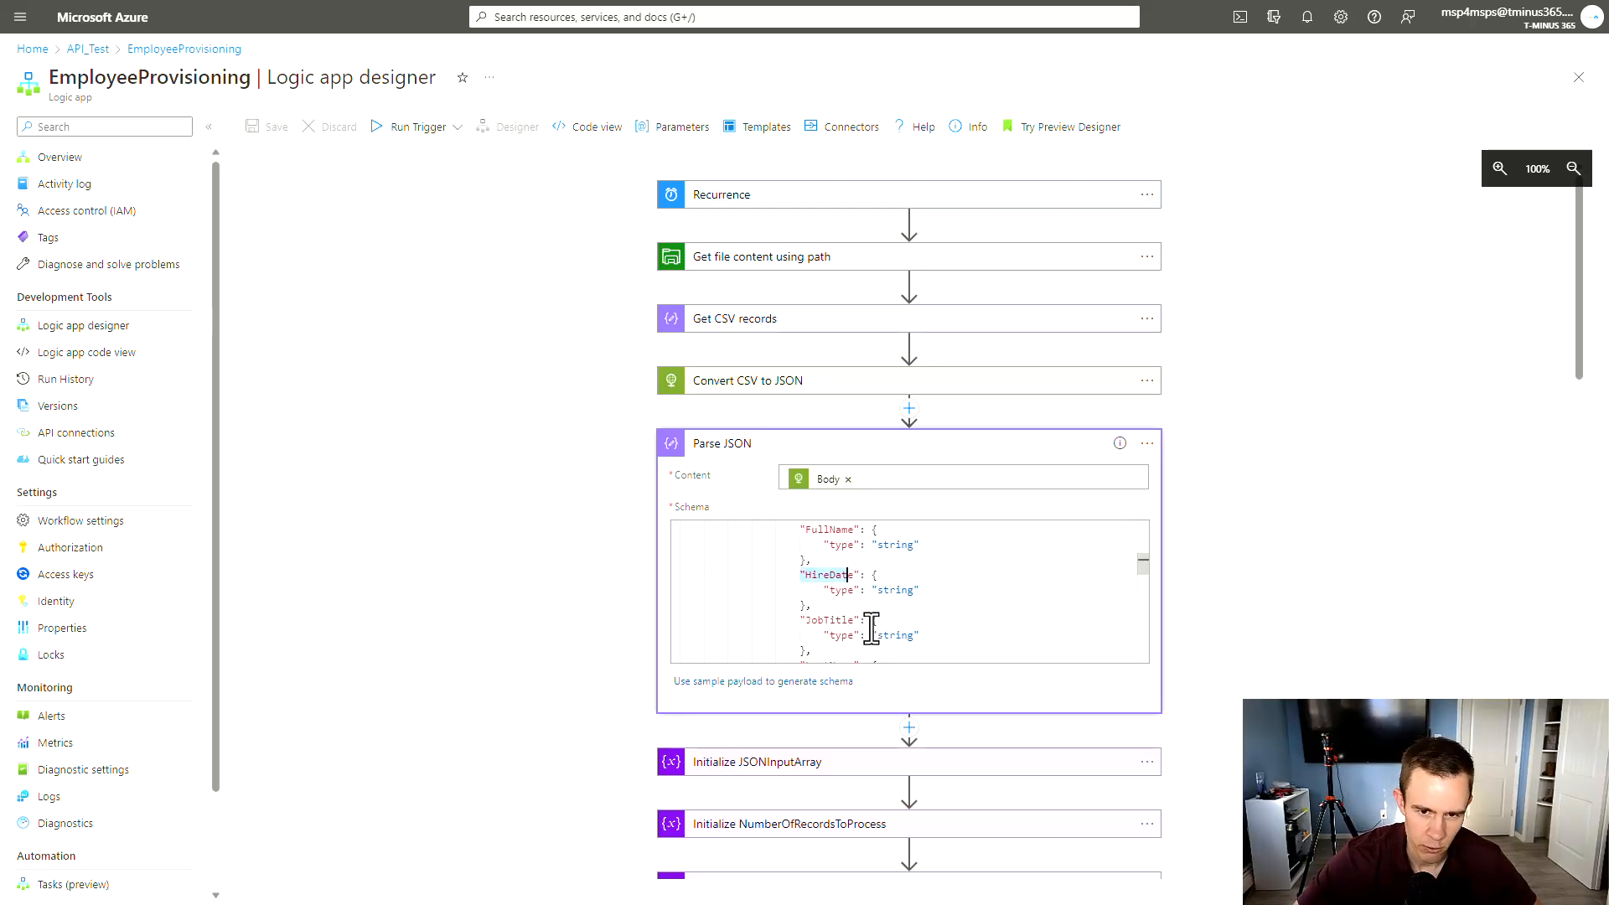
scroll(862, 618, "down", 3)
scroll(604, 792, "down", 10)
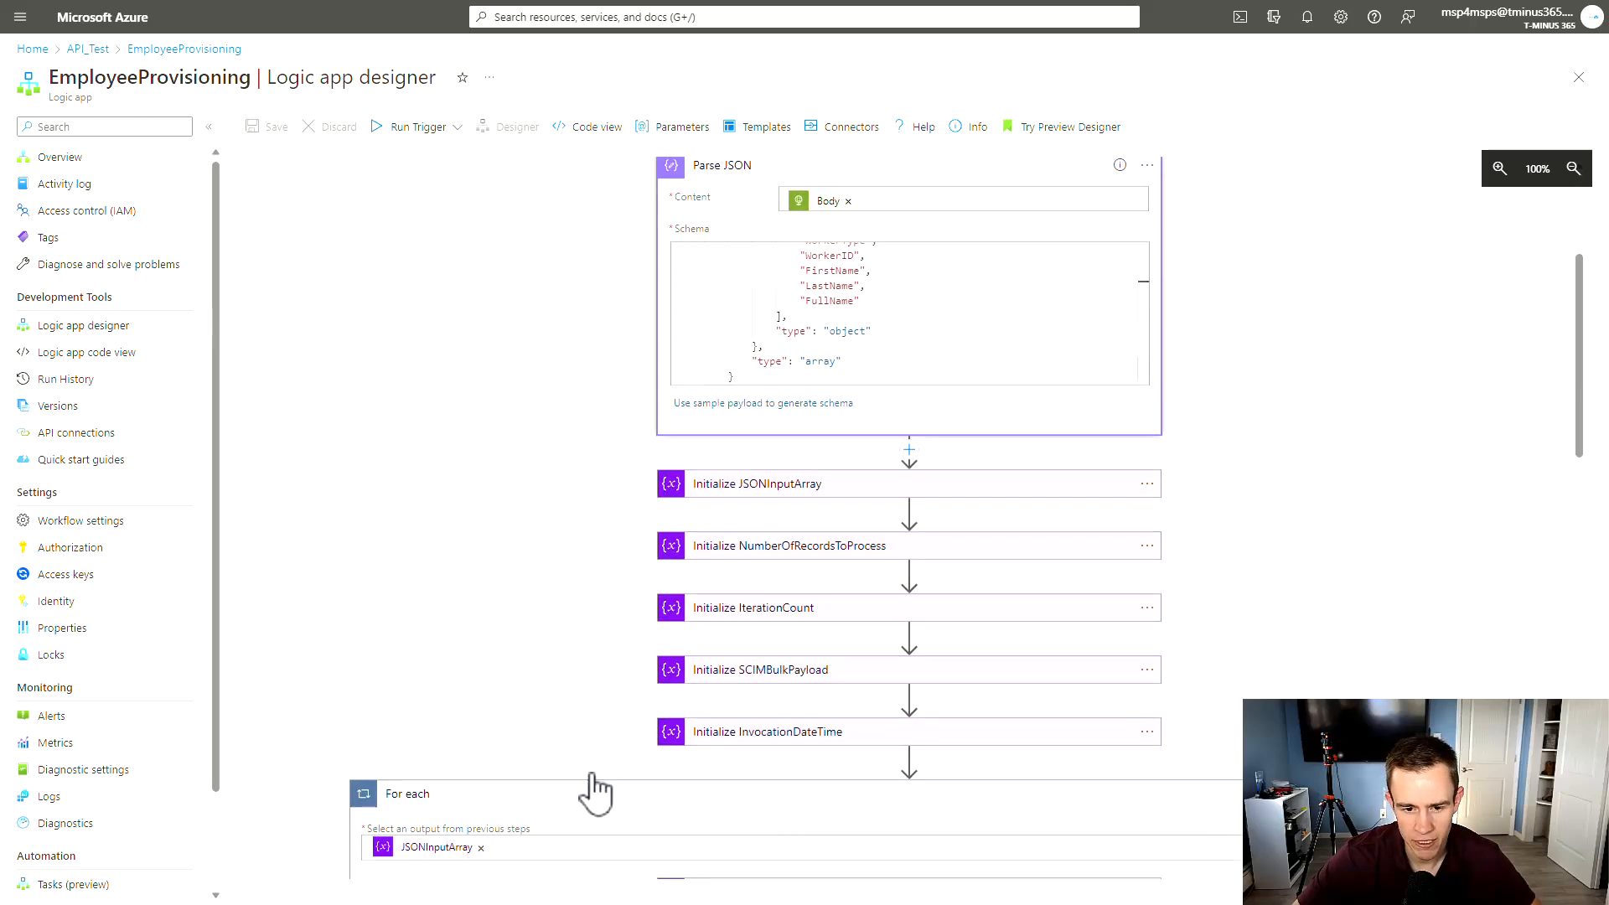
Step: Review the actions in the Condition's True branch and collapse the Send SCIMBulkPayload to API endpoint action
scroll(617, 783, "down", 5)
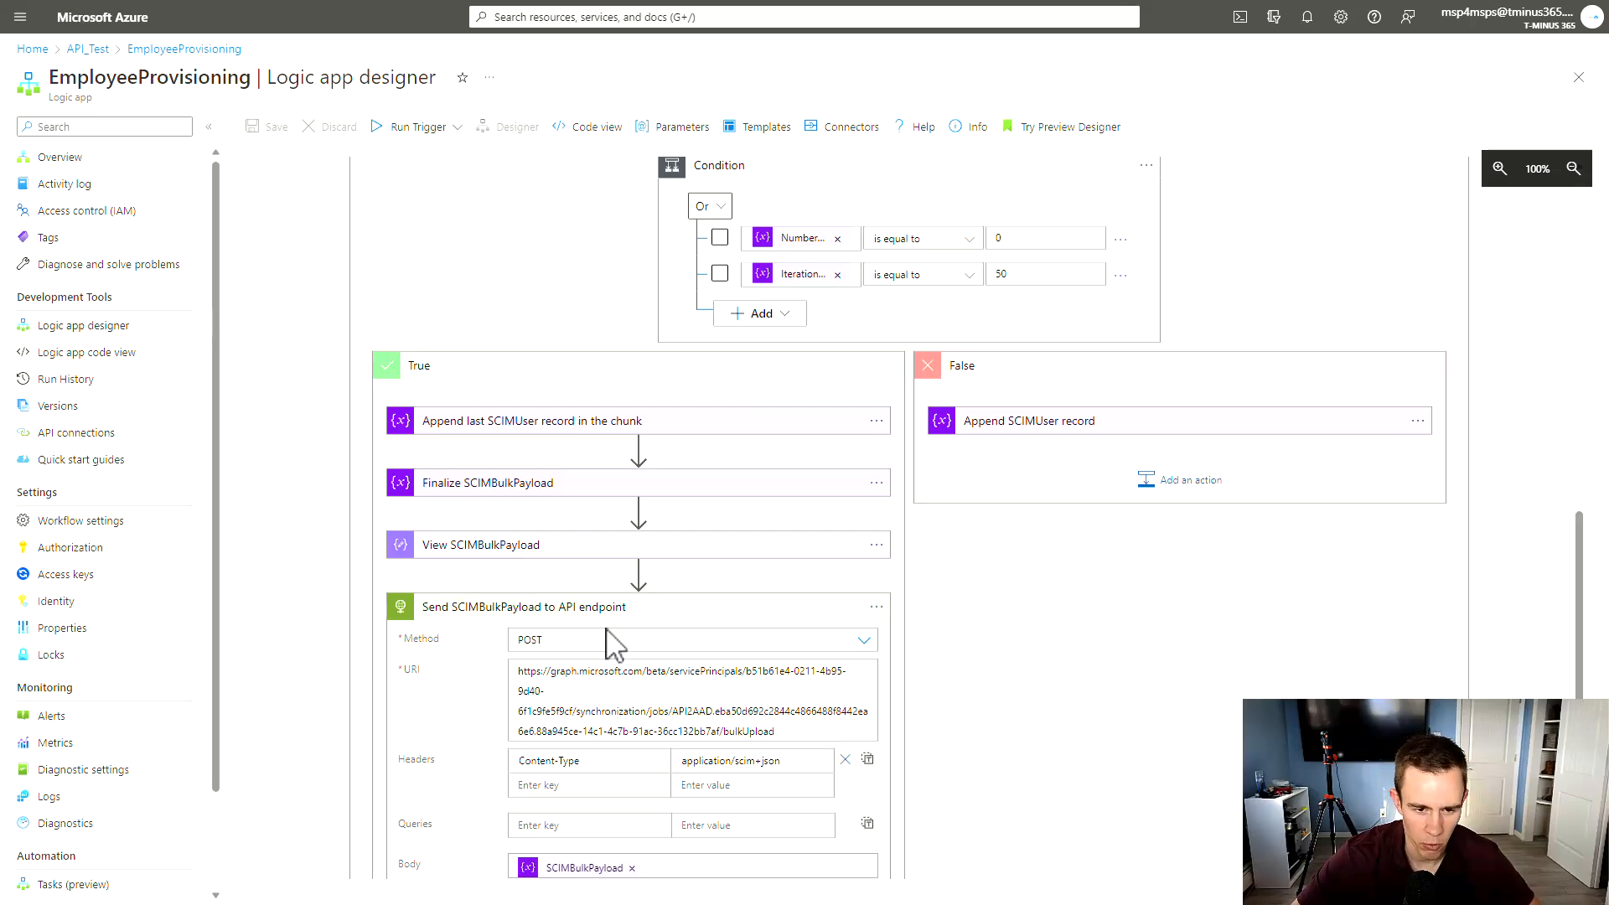
scroll(616, 645, "down", 3)
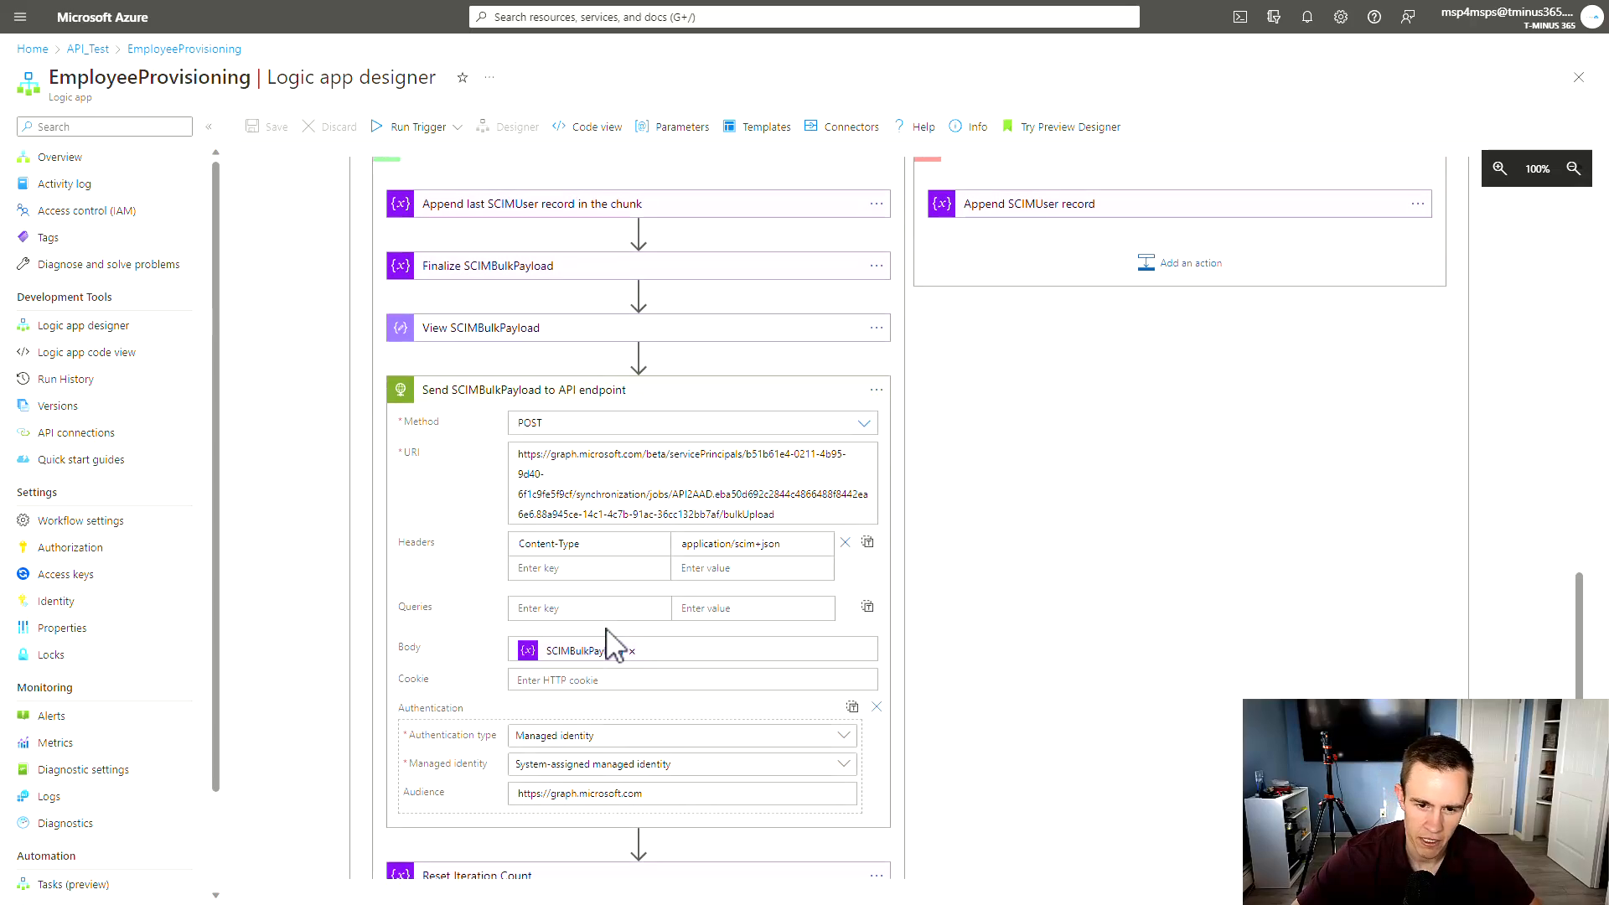
scroll(629, 746, "down", 3)
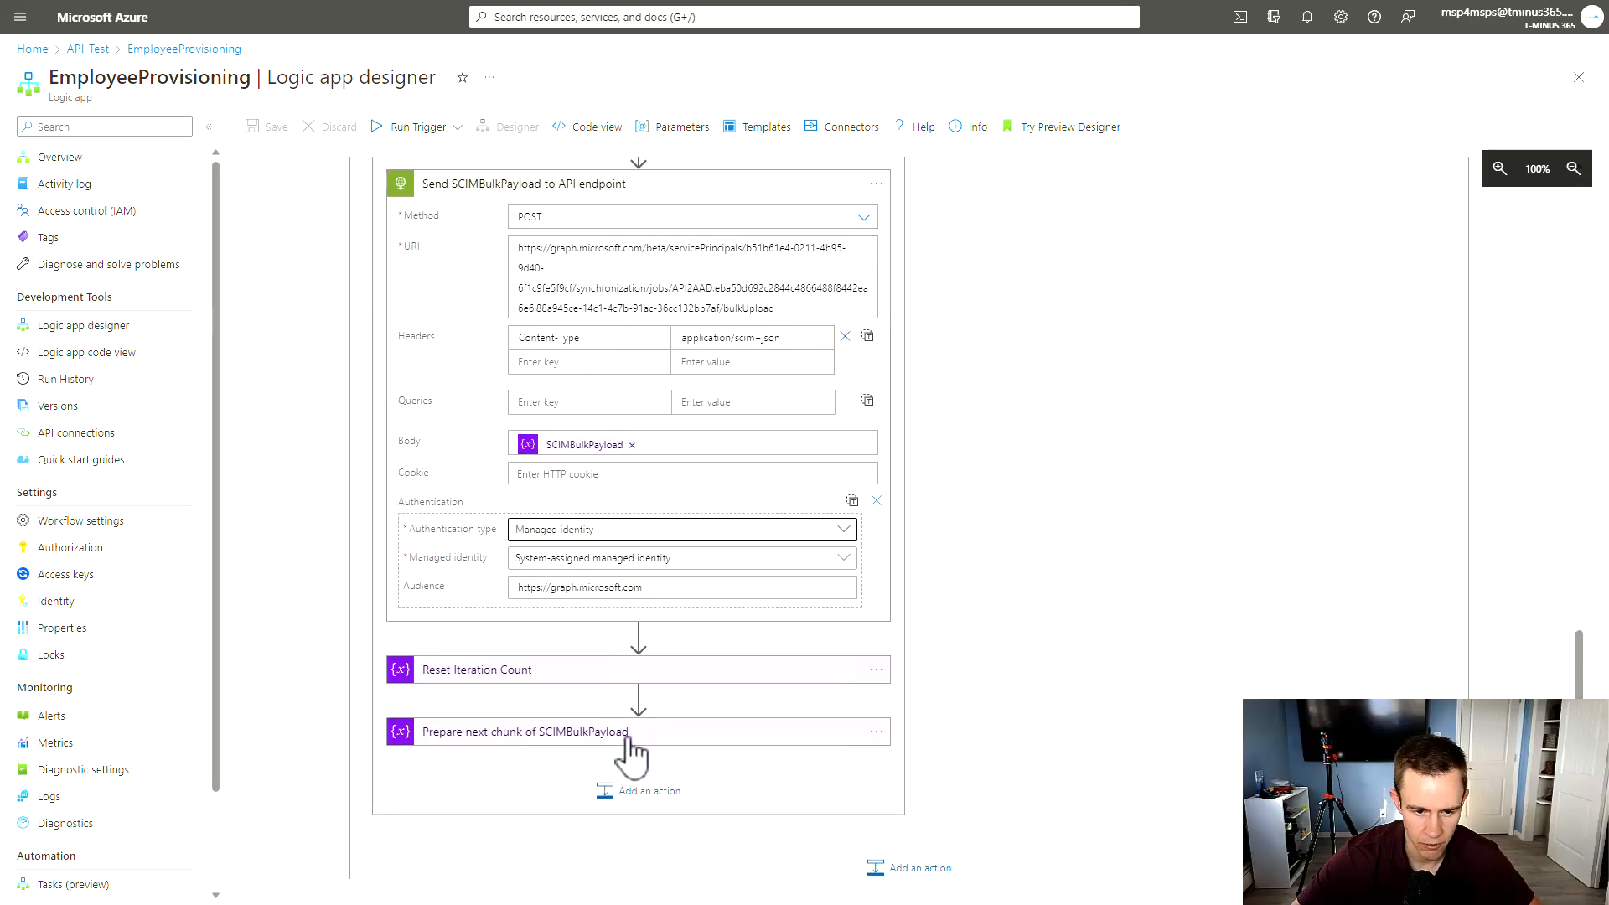
scroll(630, 754, "up", 7)
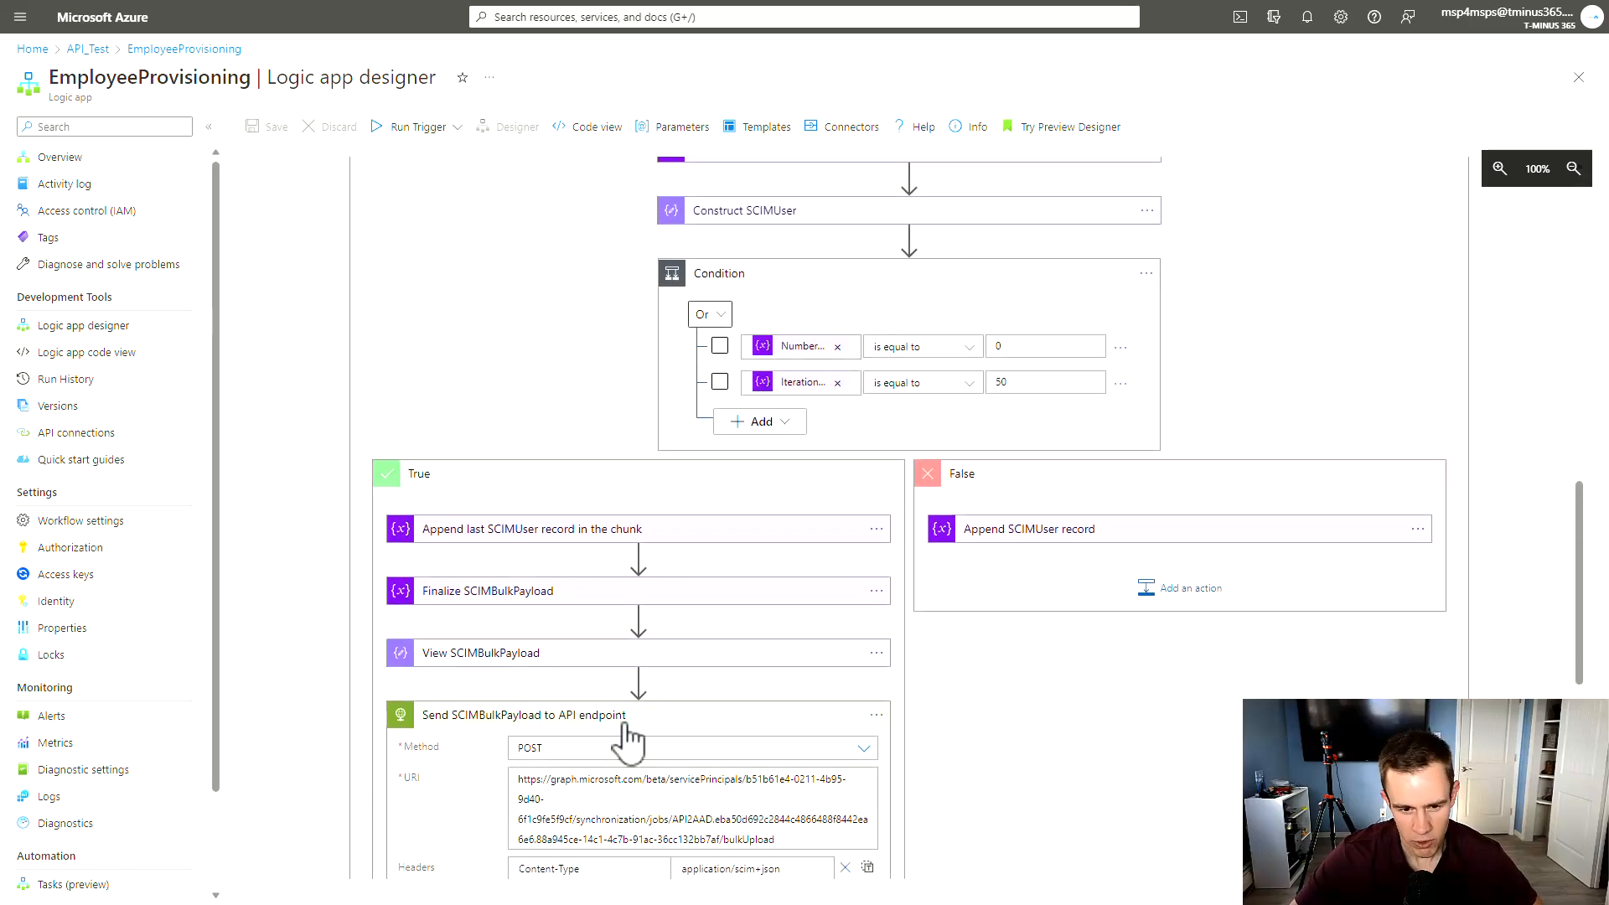
left_click(625, 723)
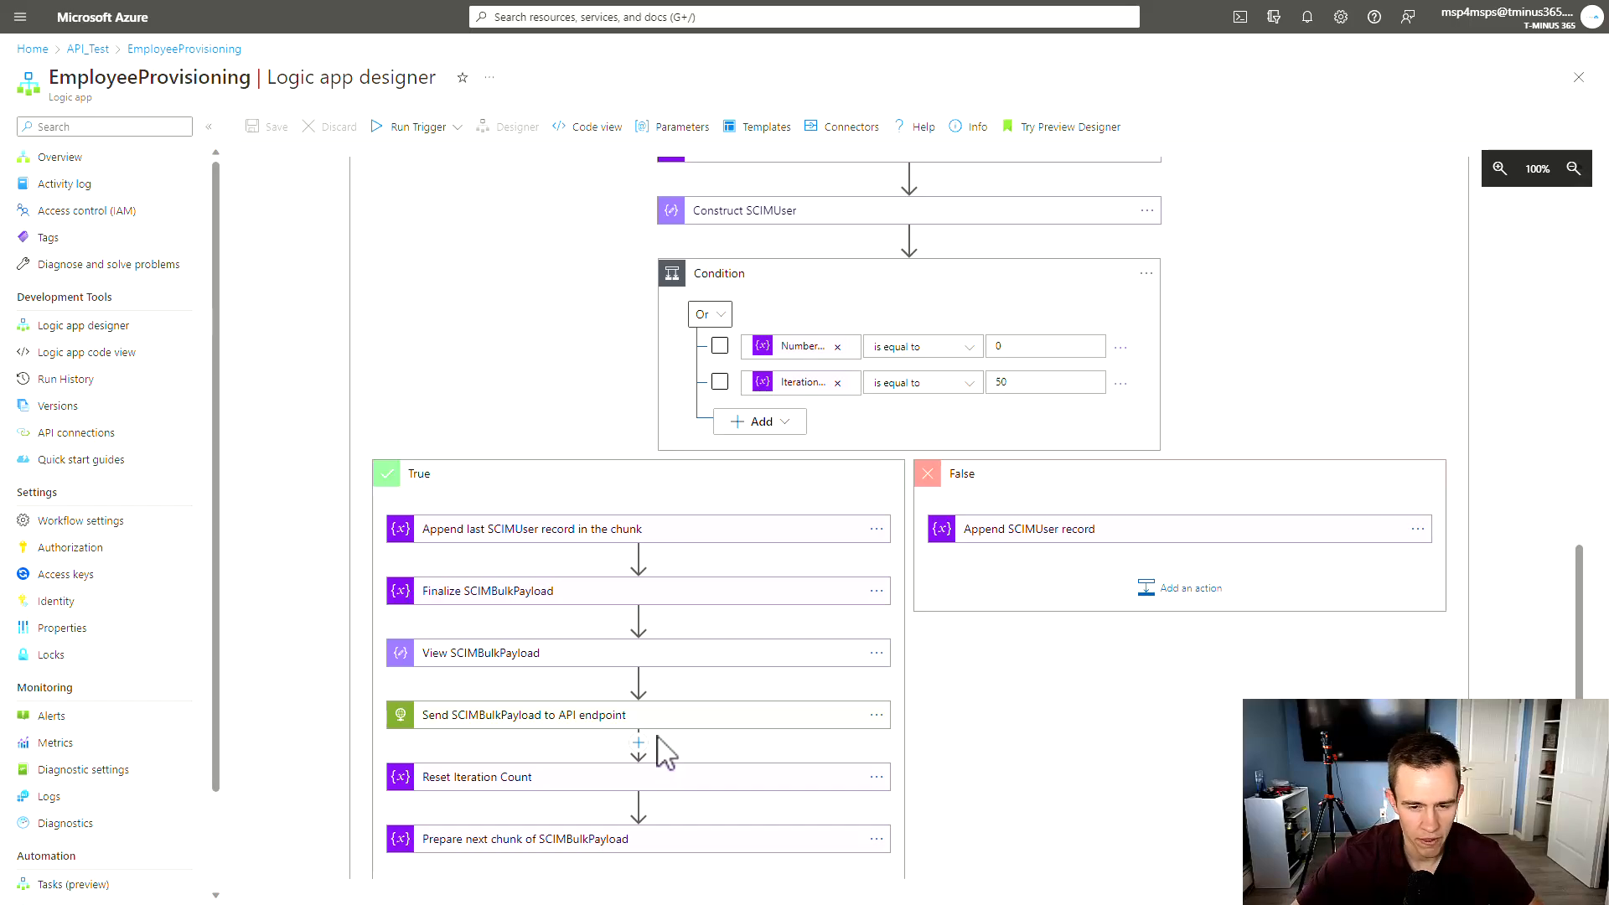
Step: Collapse the For each loop and the Parse JSON action, and return to the API_Test resource group
scroll(666, 748, "up", 7)
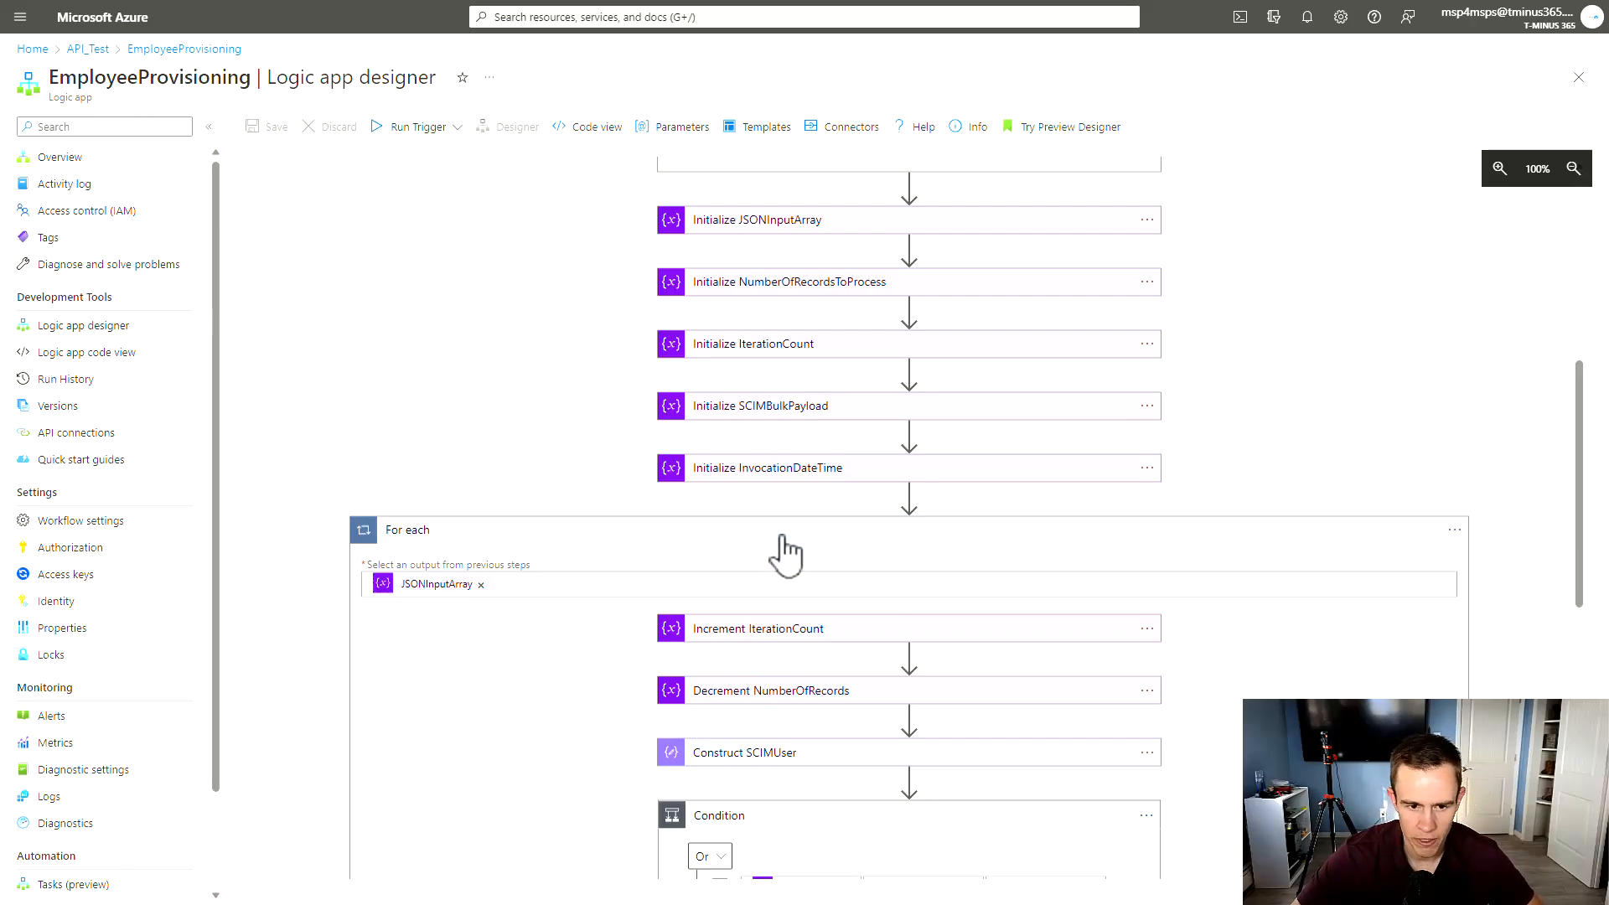
left_click(781, 537)
scroll(783, 550, "up", 7)
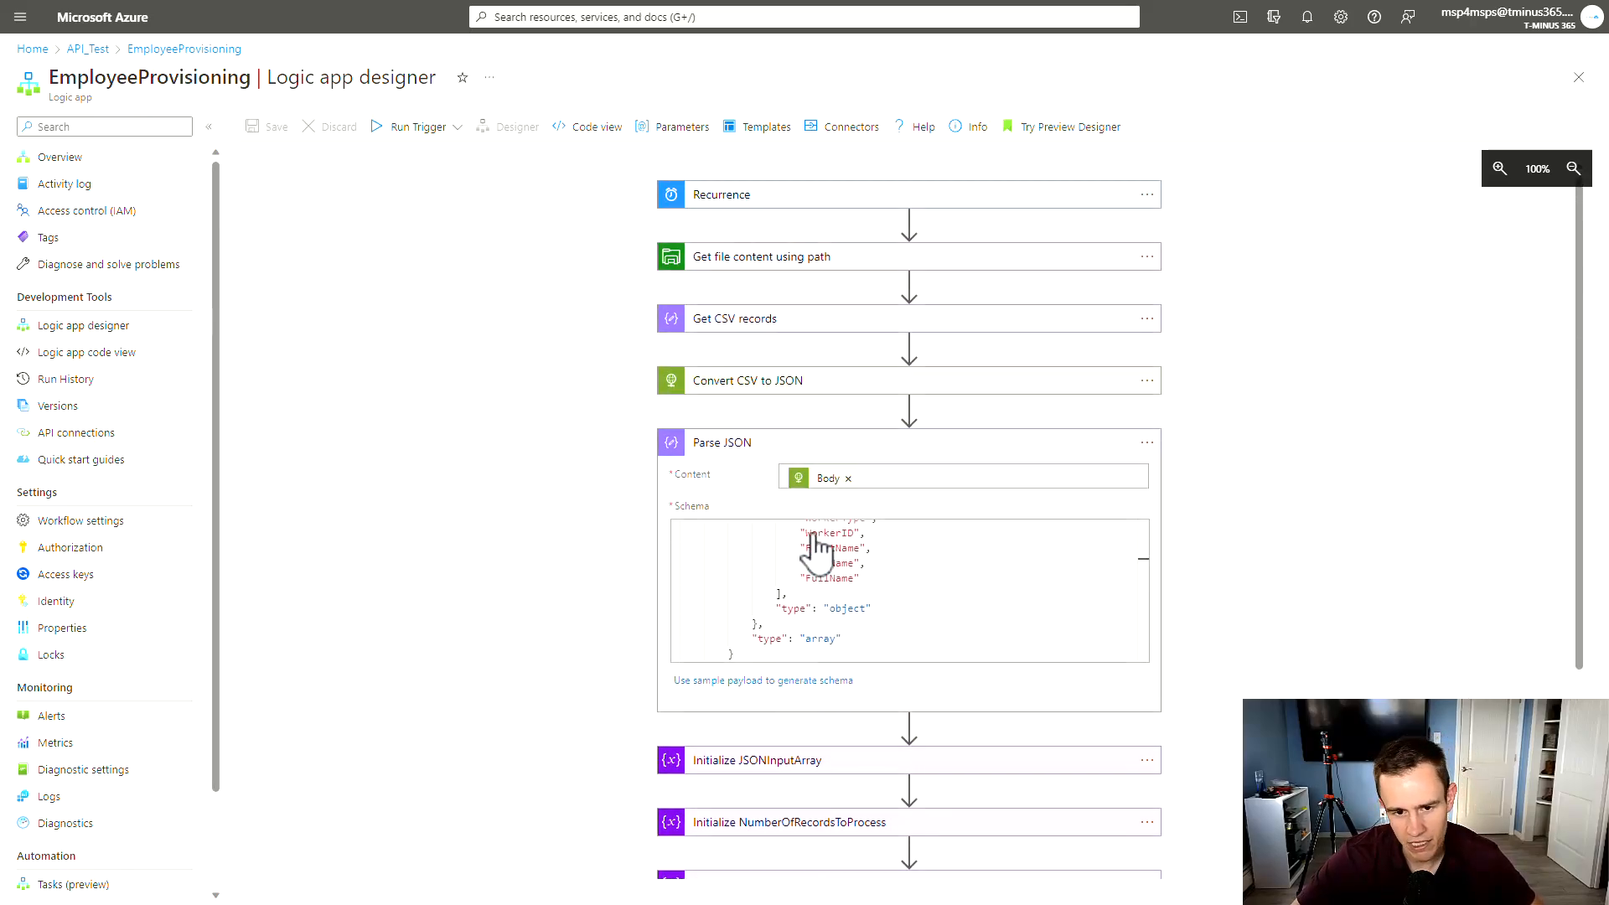
left_click(850, 446)
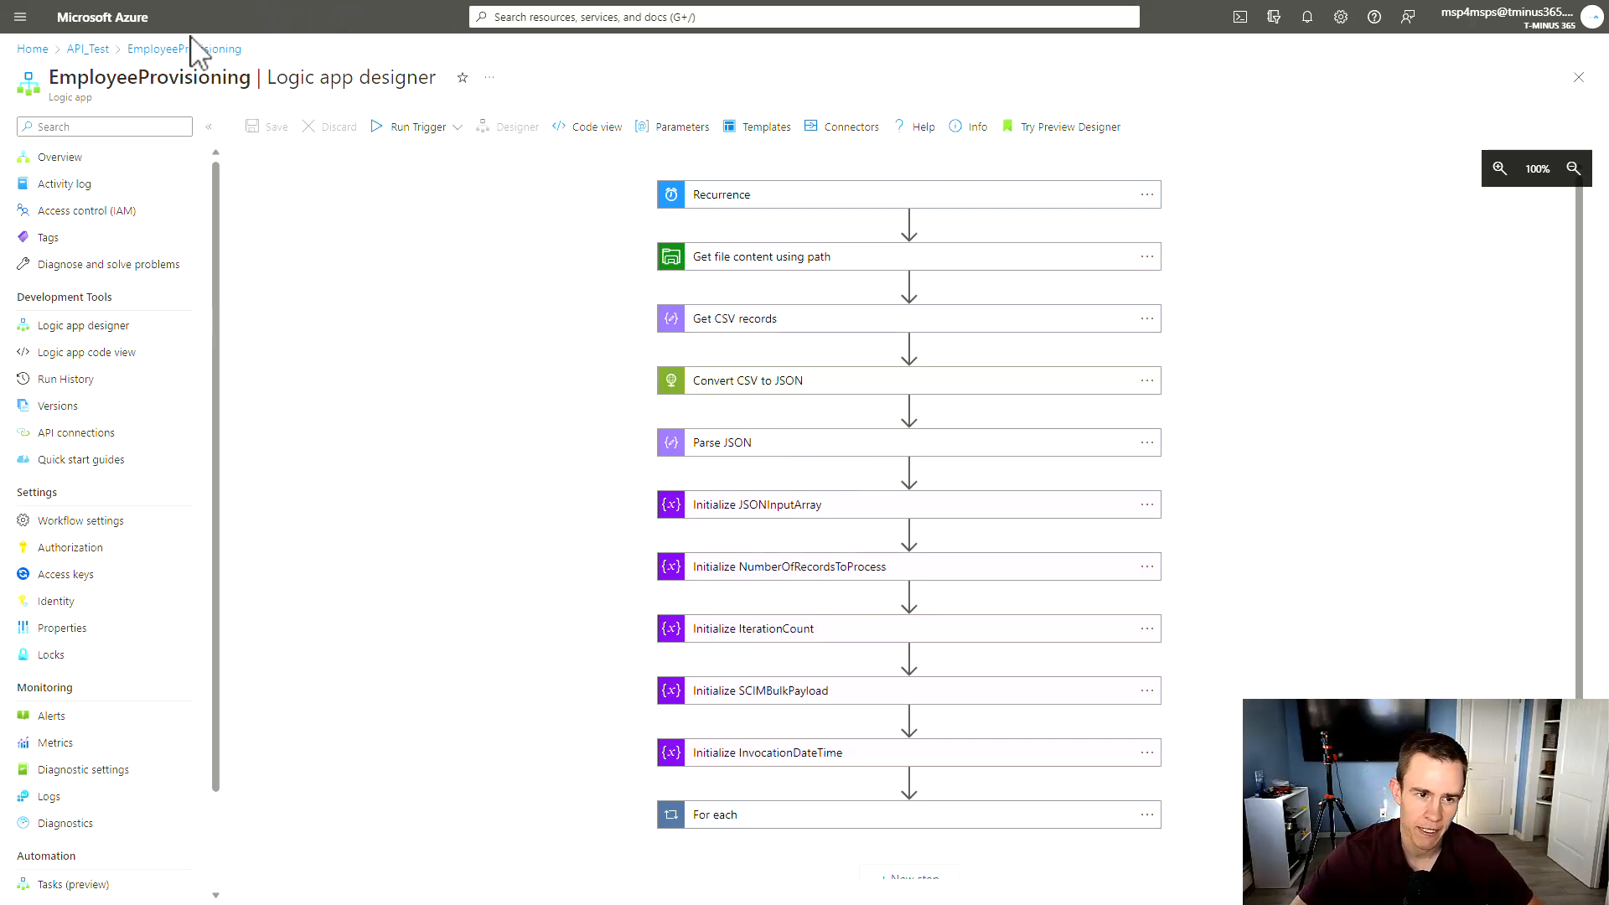
left_click(90, 49)
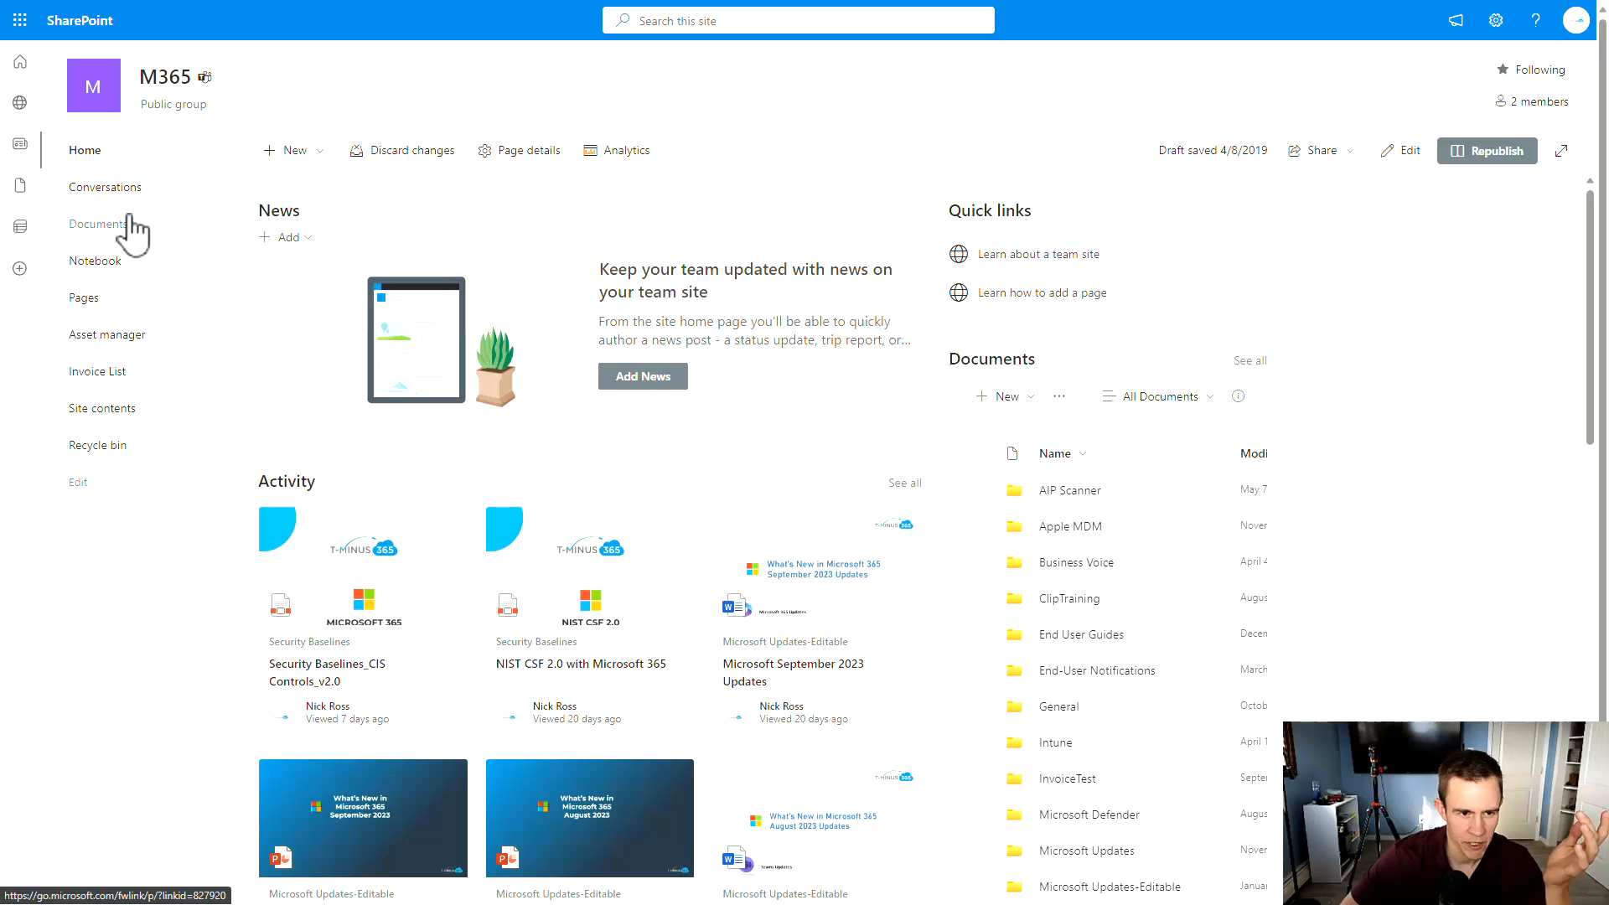
Step: In the M365 SharePoint site's document library, create a folder named Employees and open it
left_click(130, 231)
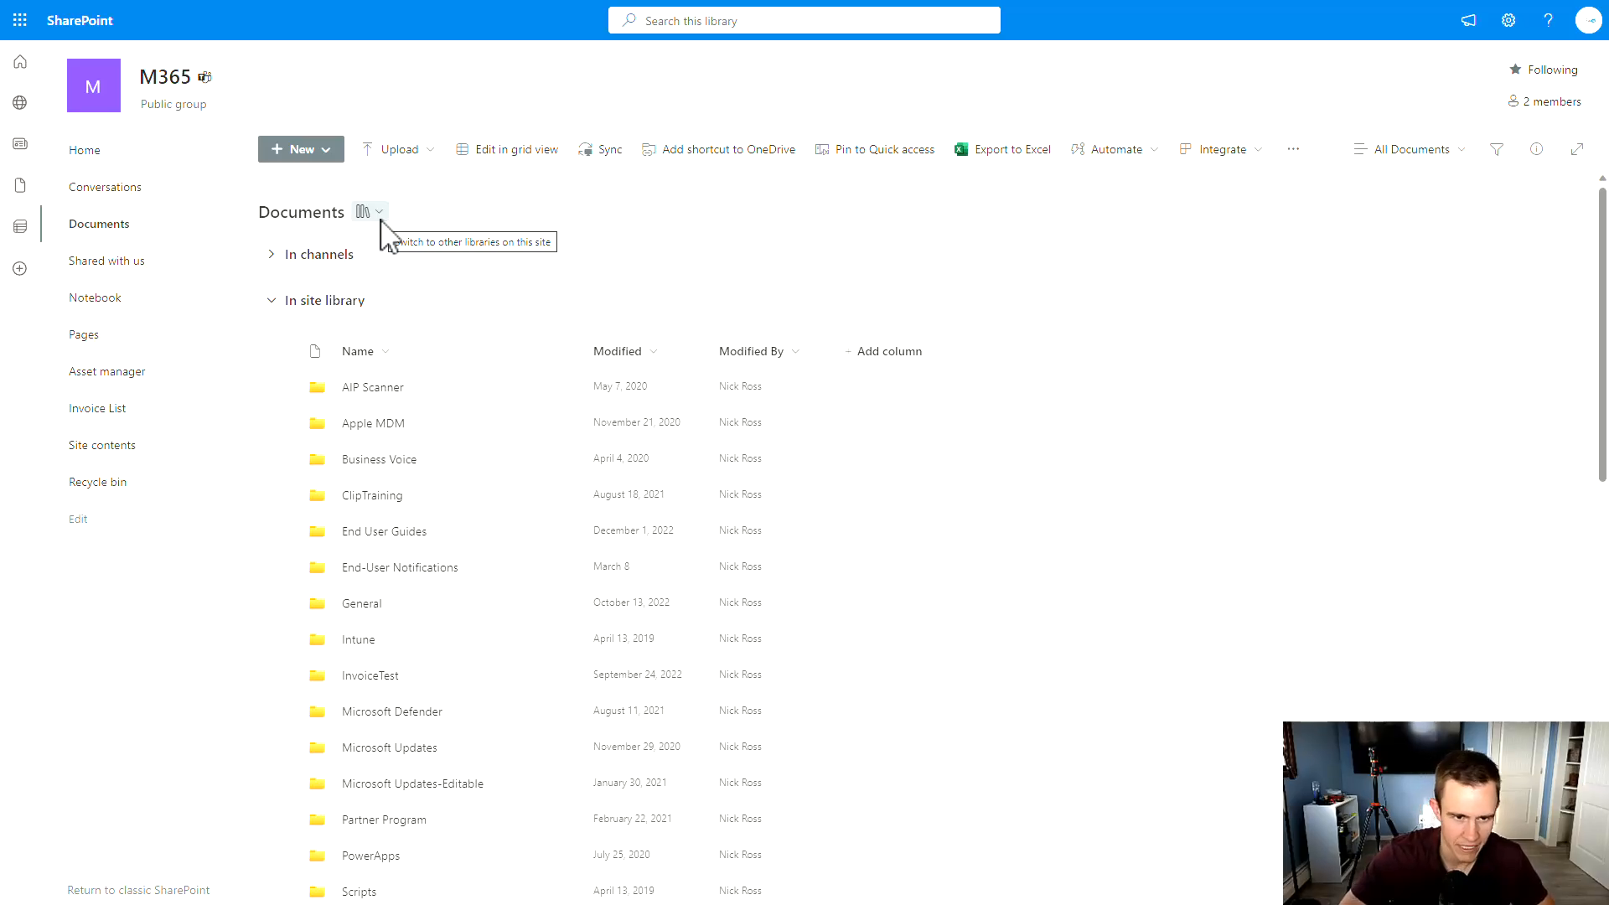
left_click(317, 150)
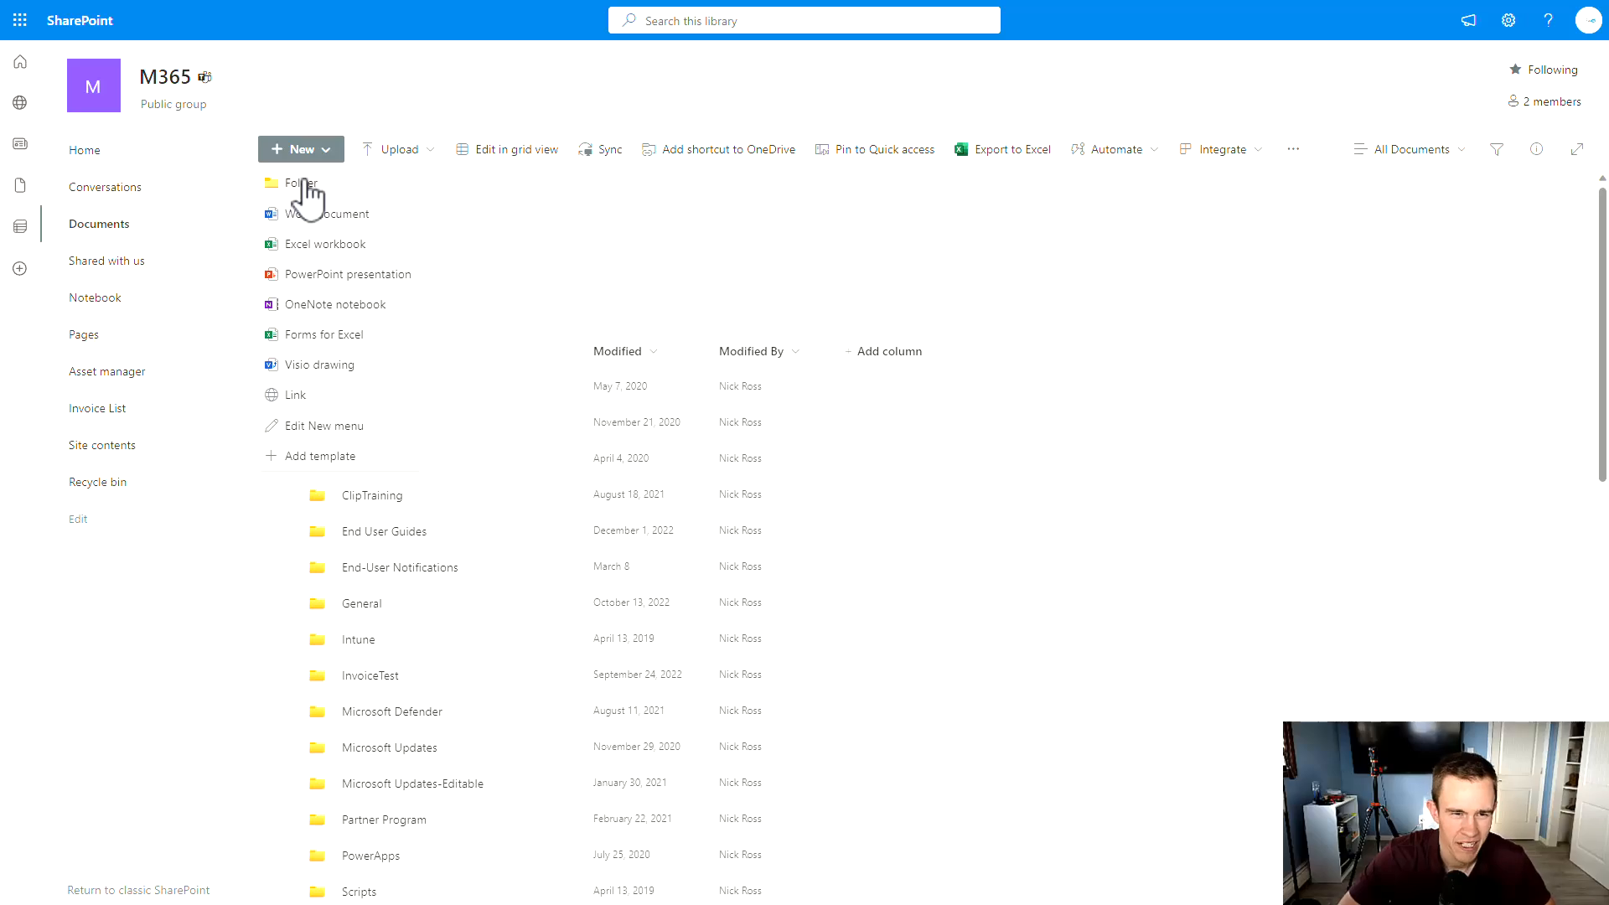
left_click(305, 184)
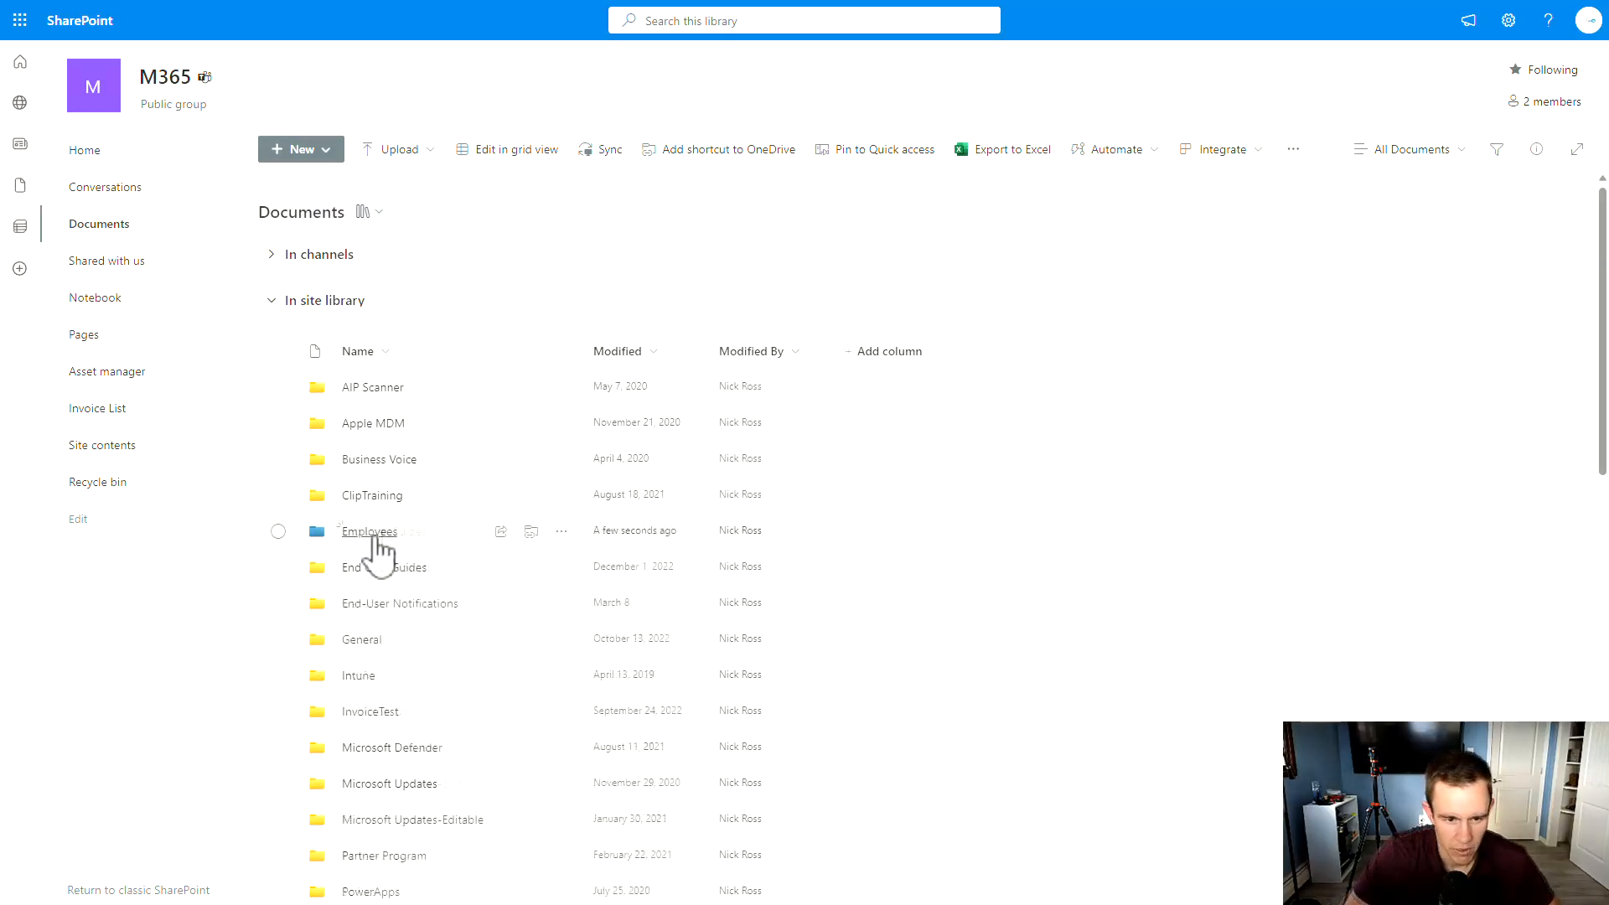
left_click(370, 533)
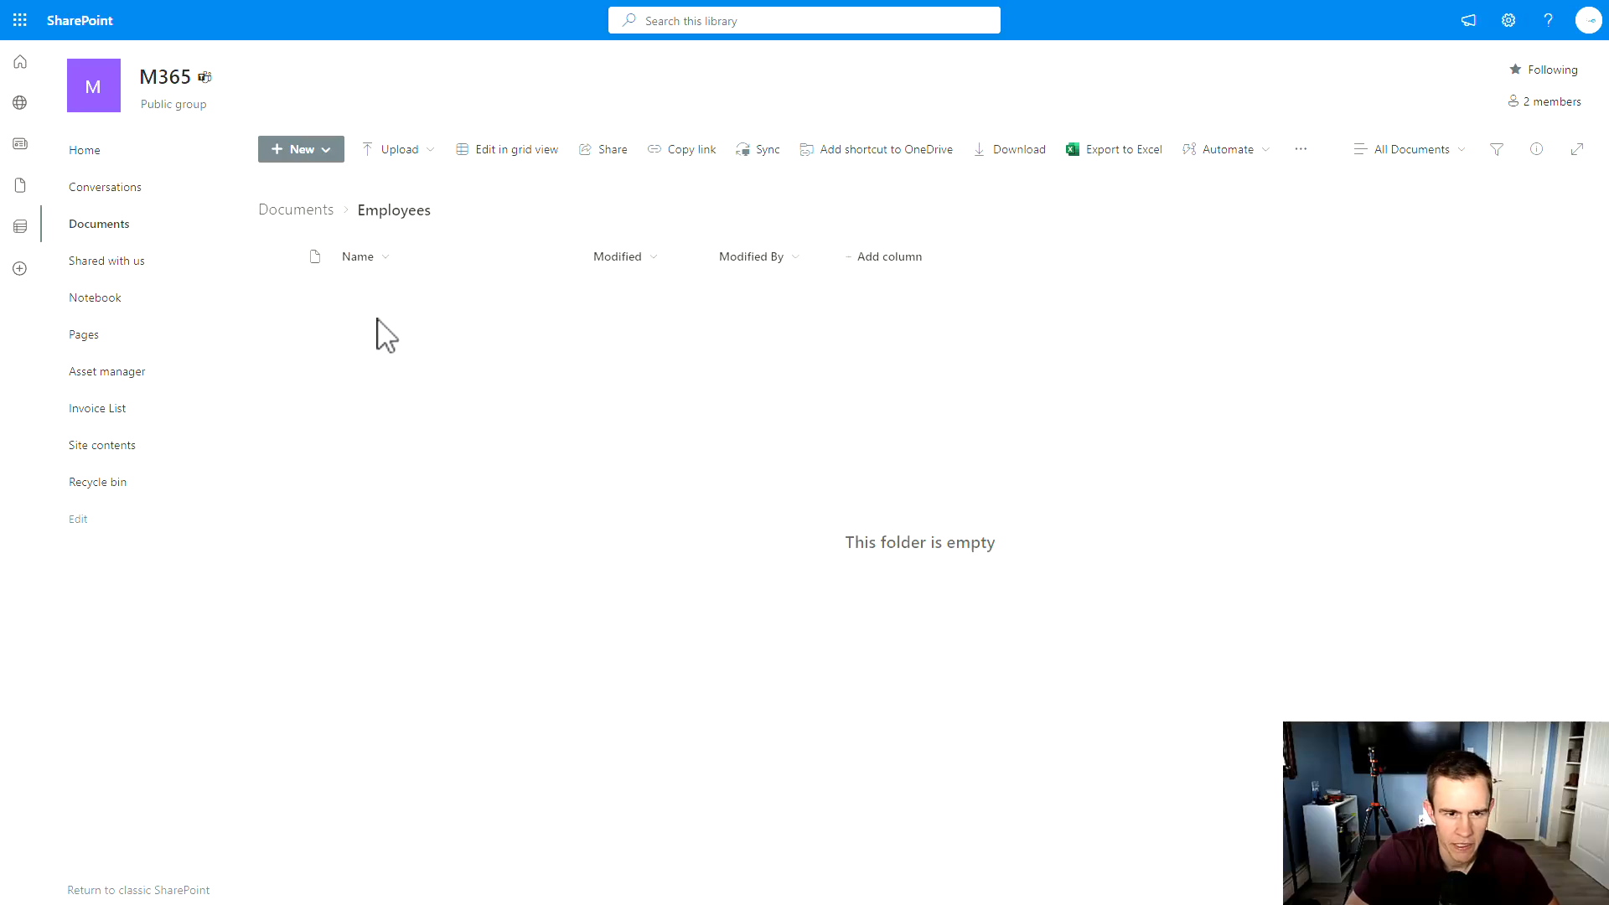
Step: Create an Excel workbook in the Employees folder and rename it employees
left_click(314, 150)
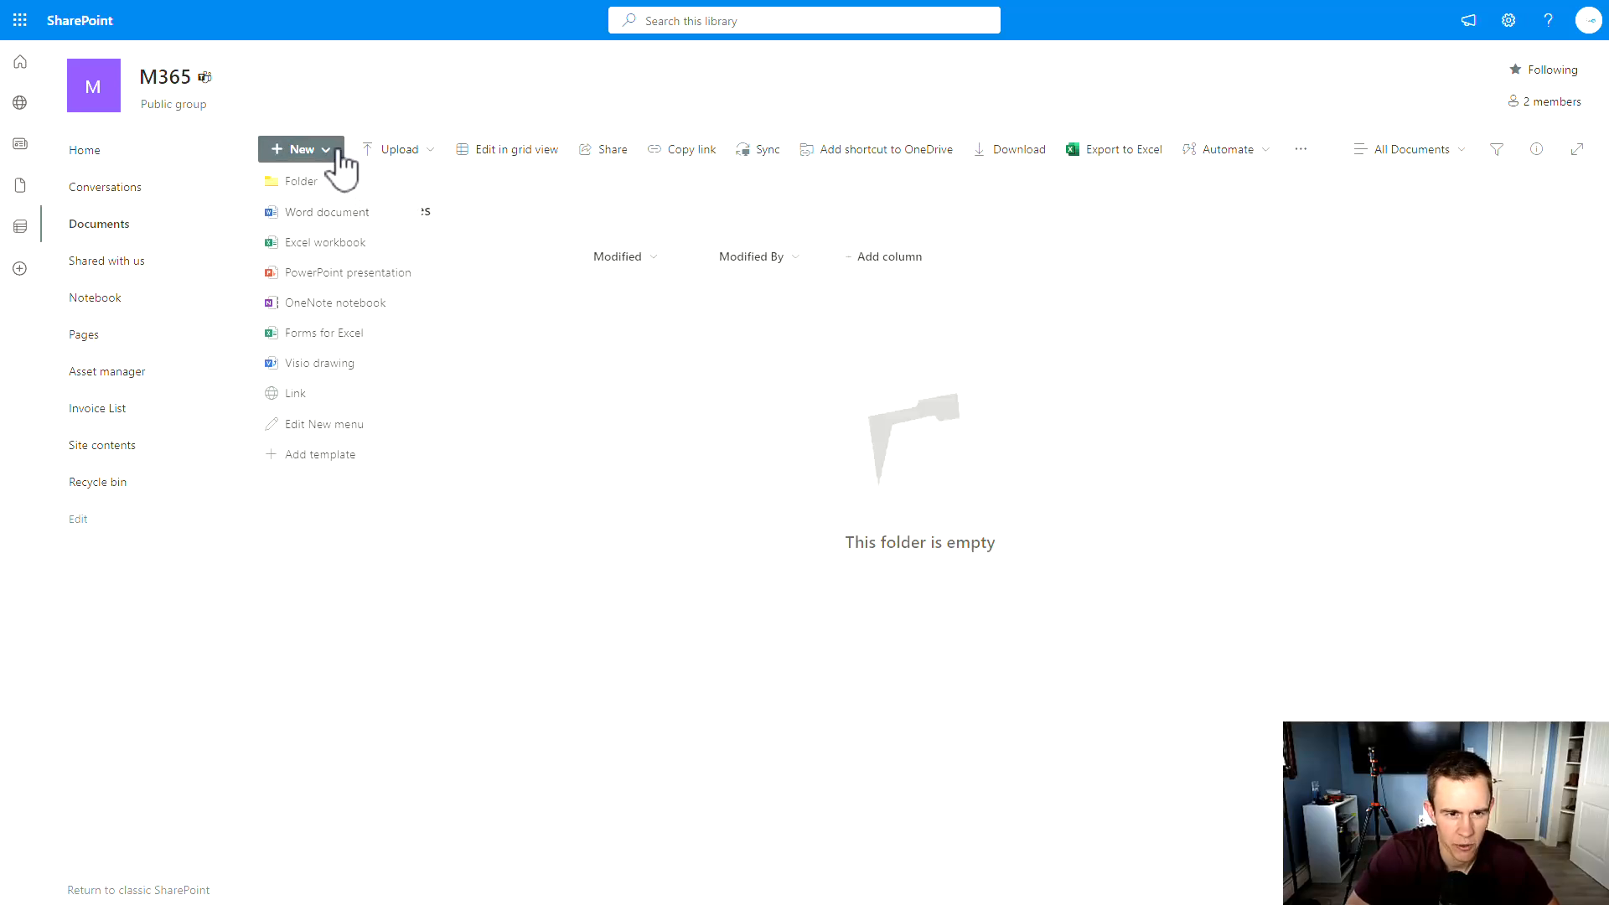
left_click(332, 243)
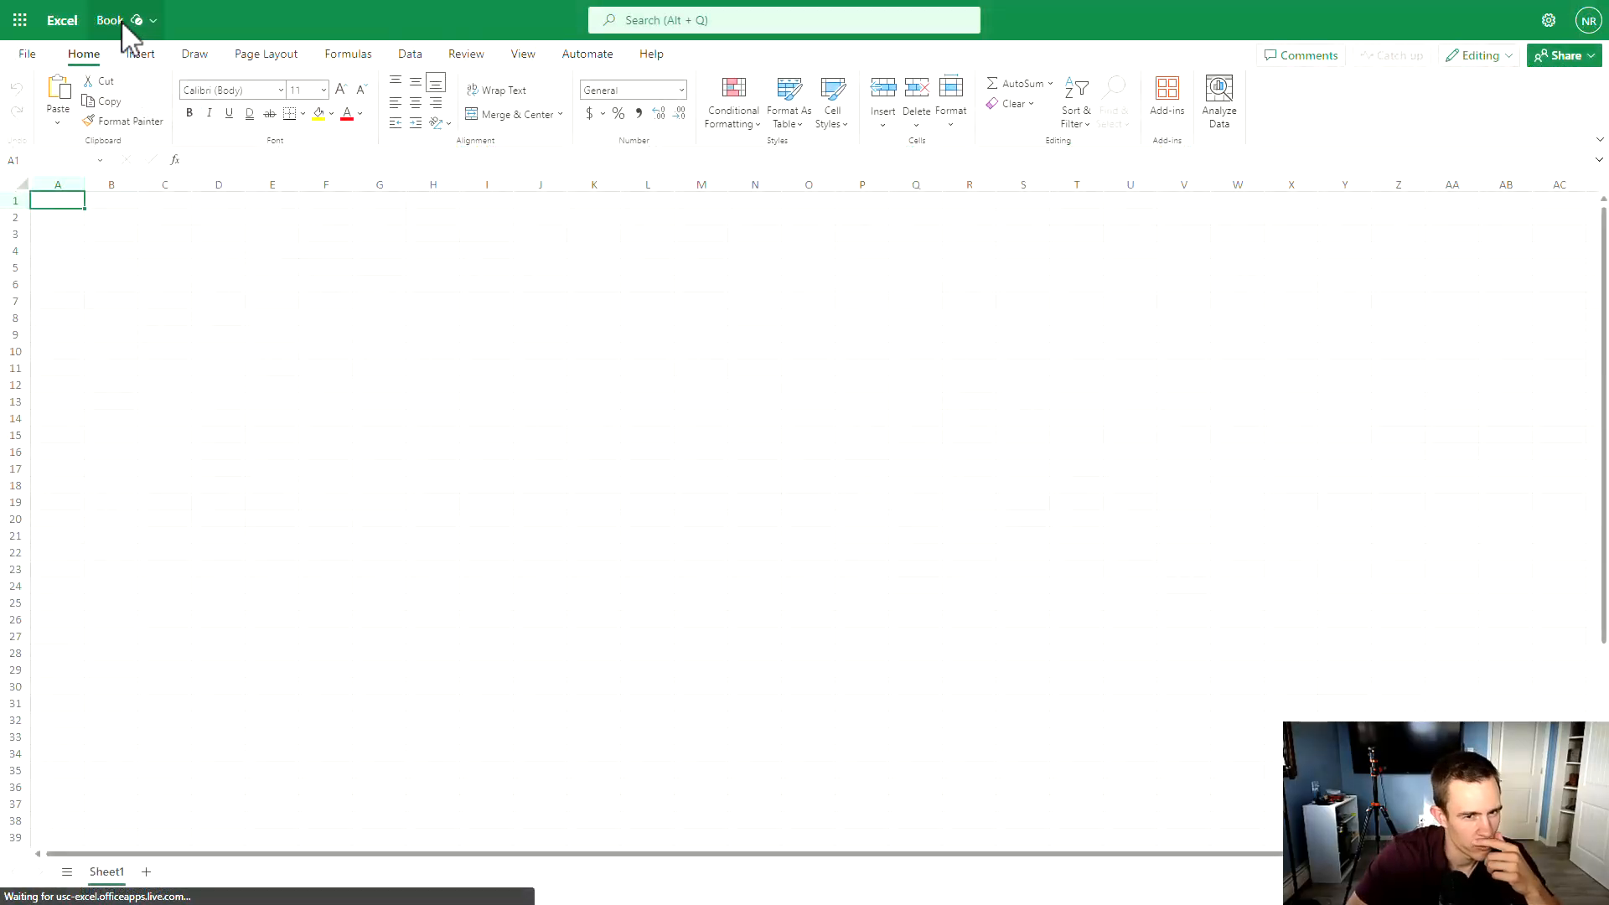
left_click(123, 23)
type("employee")
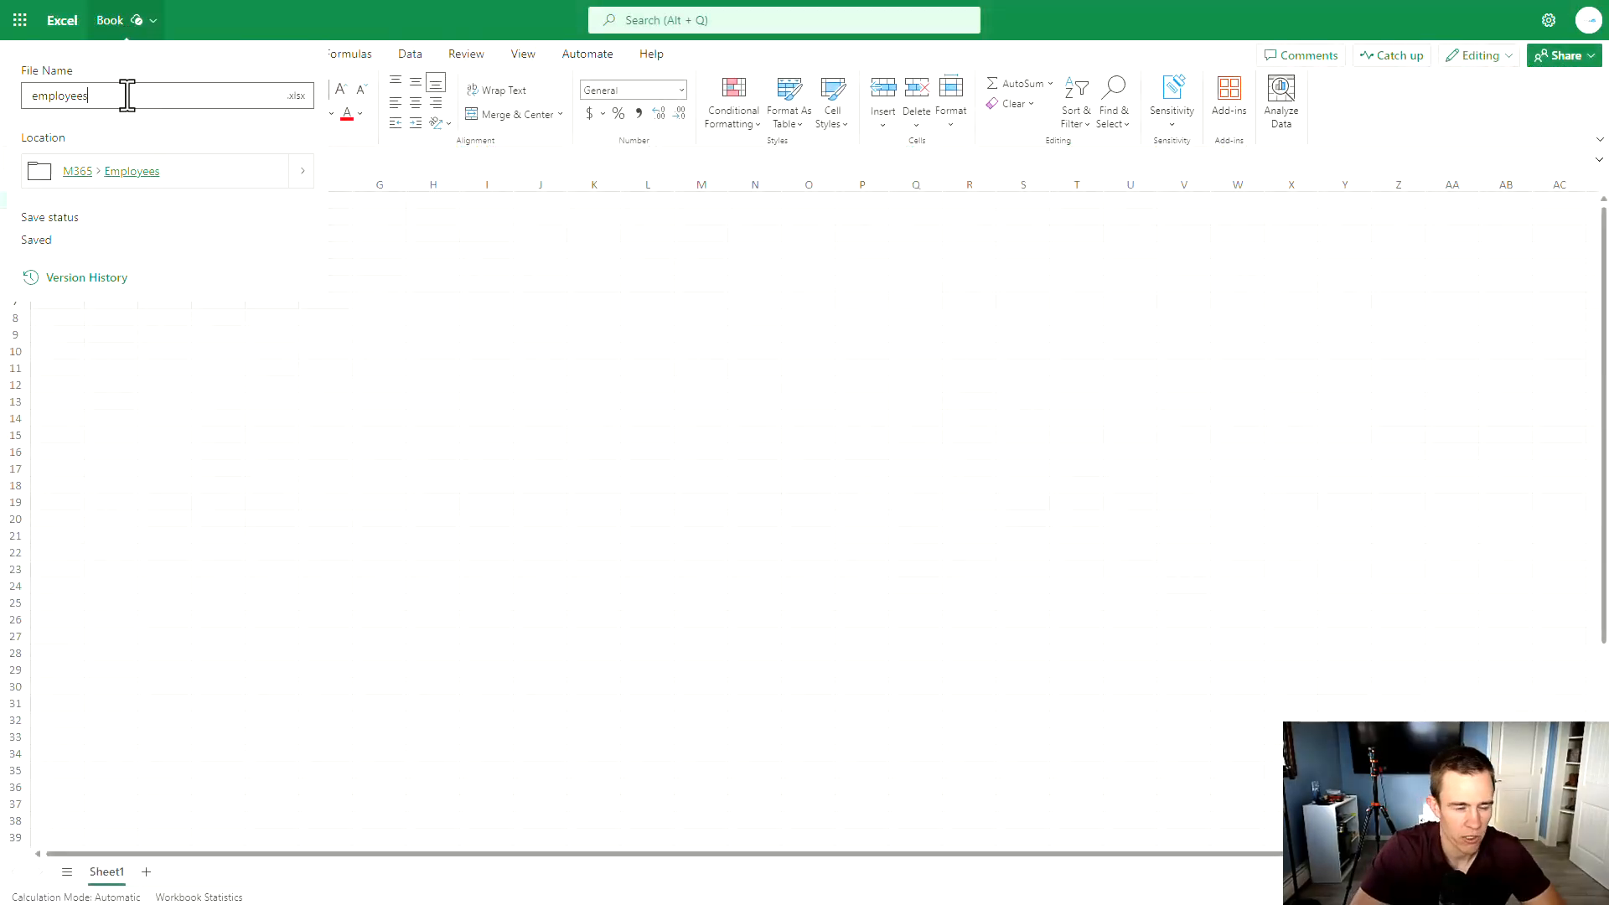
type("s")
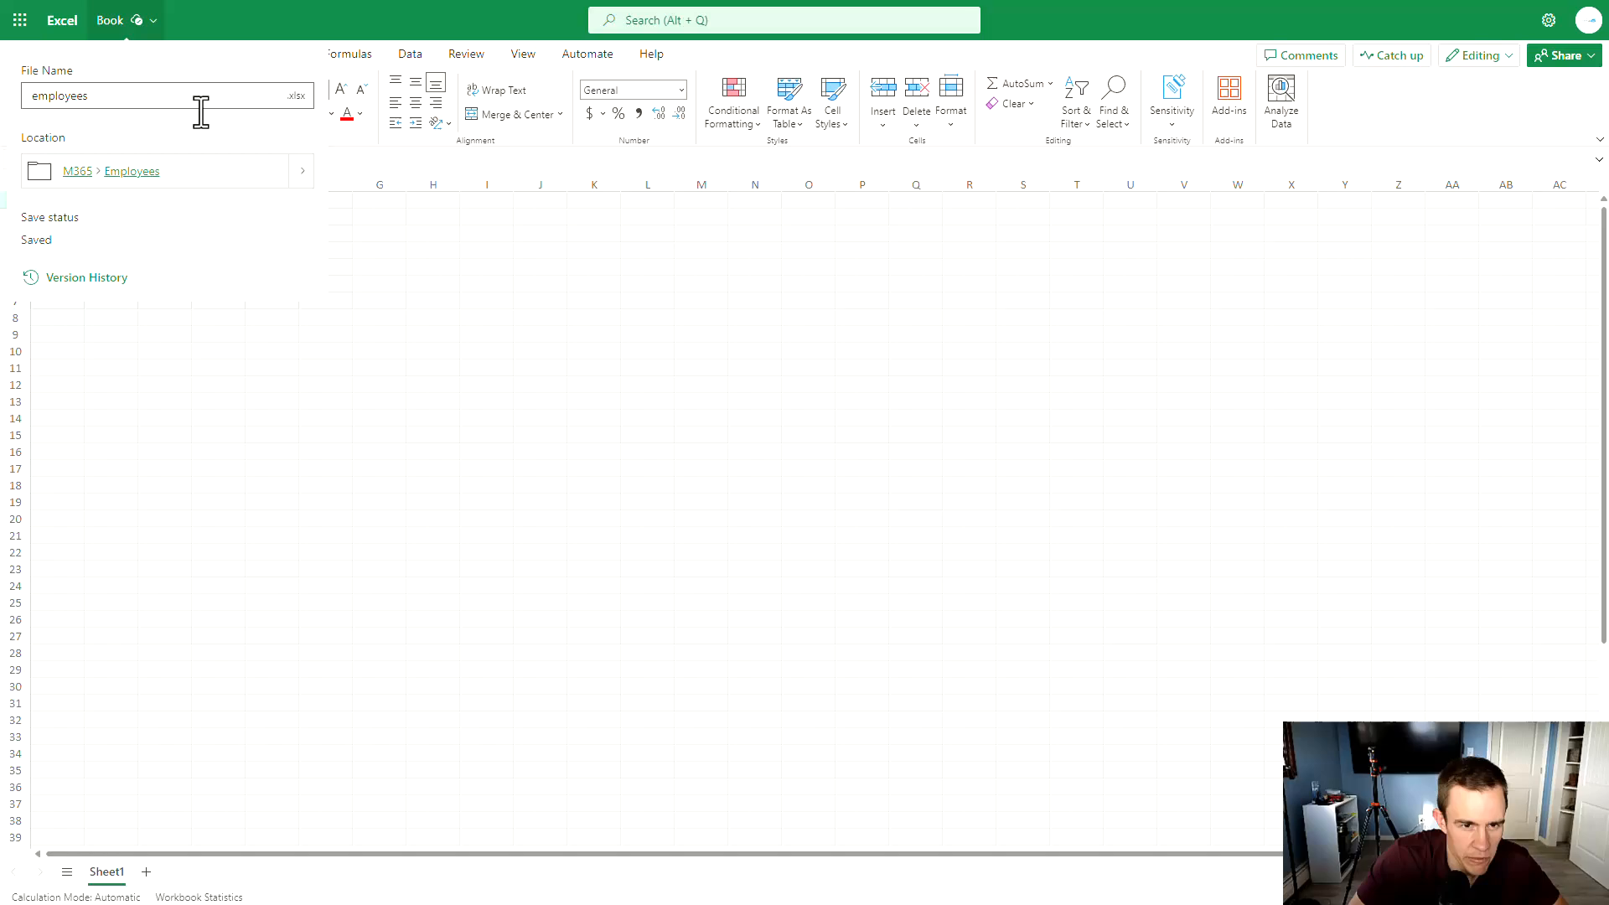
left_click(361, 178)
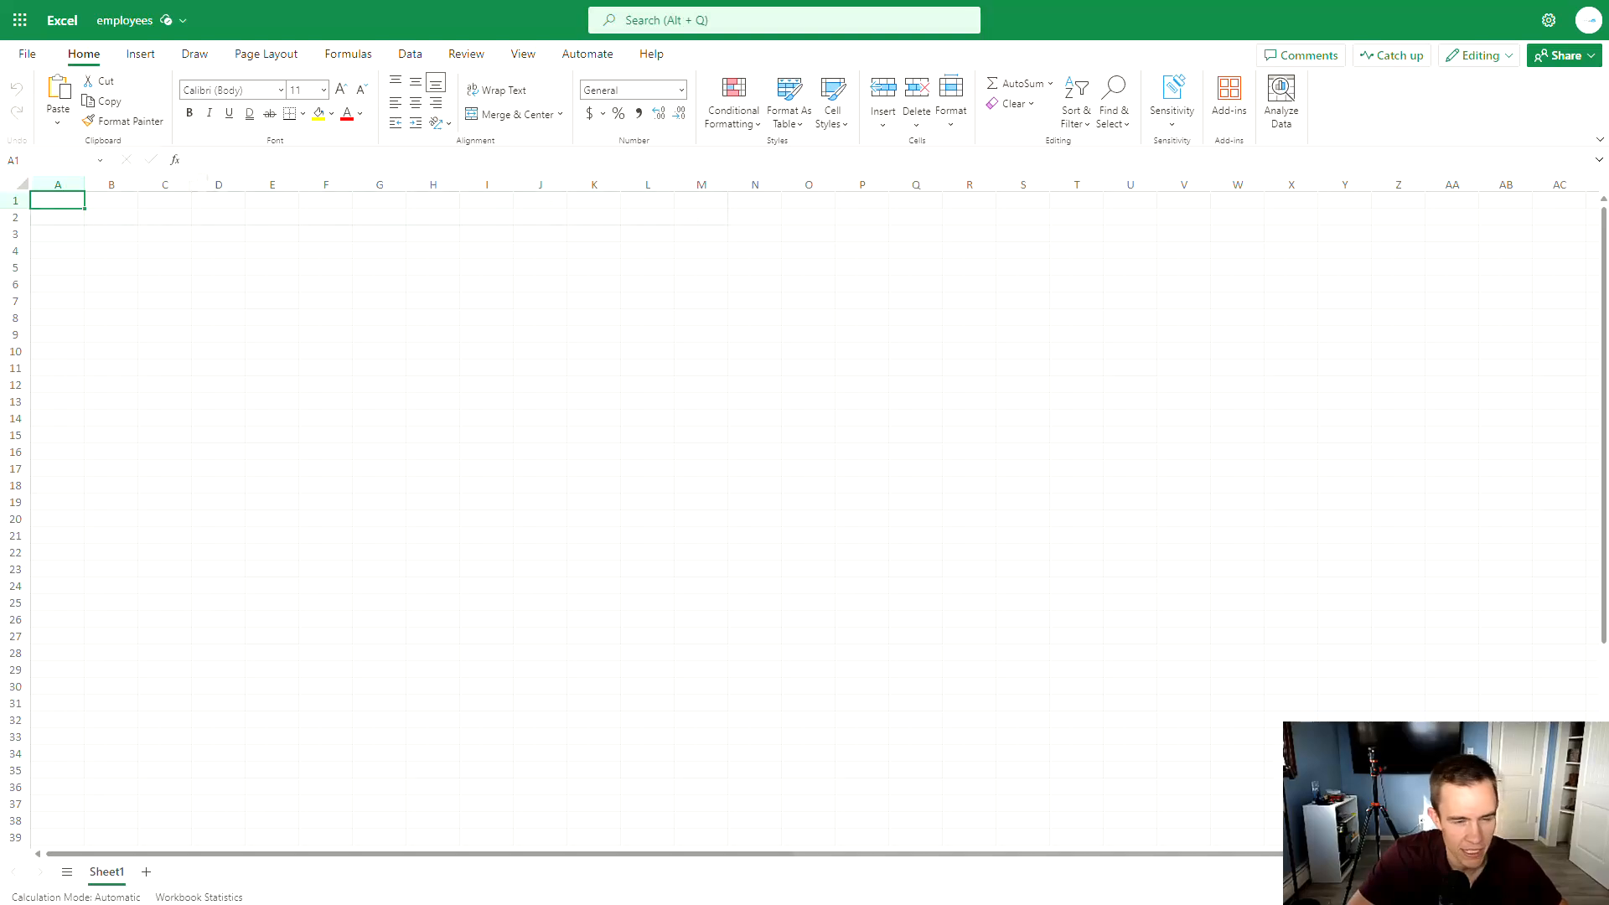
Step: Paste the copied employee header row and employee record into Sheet1 starting at cell A1
key("ctrl+v")
left_click(218, 284)
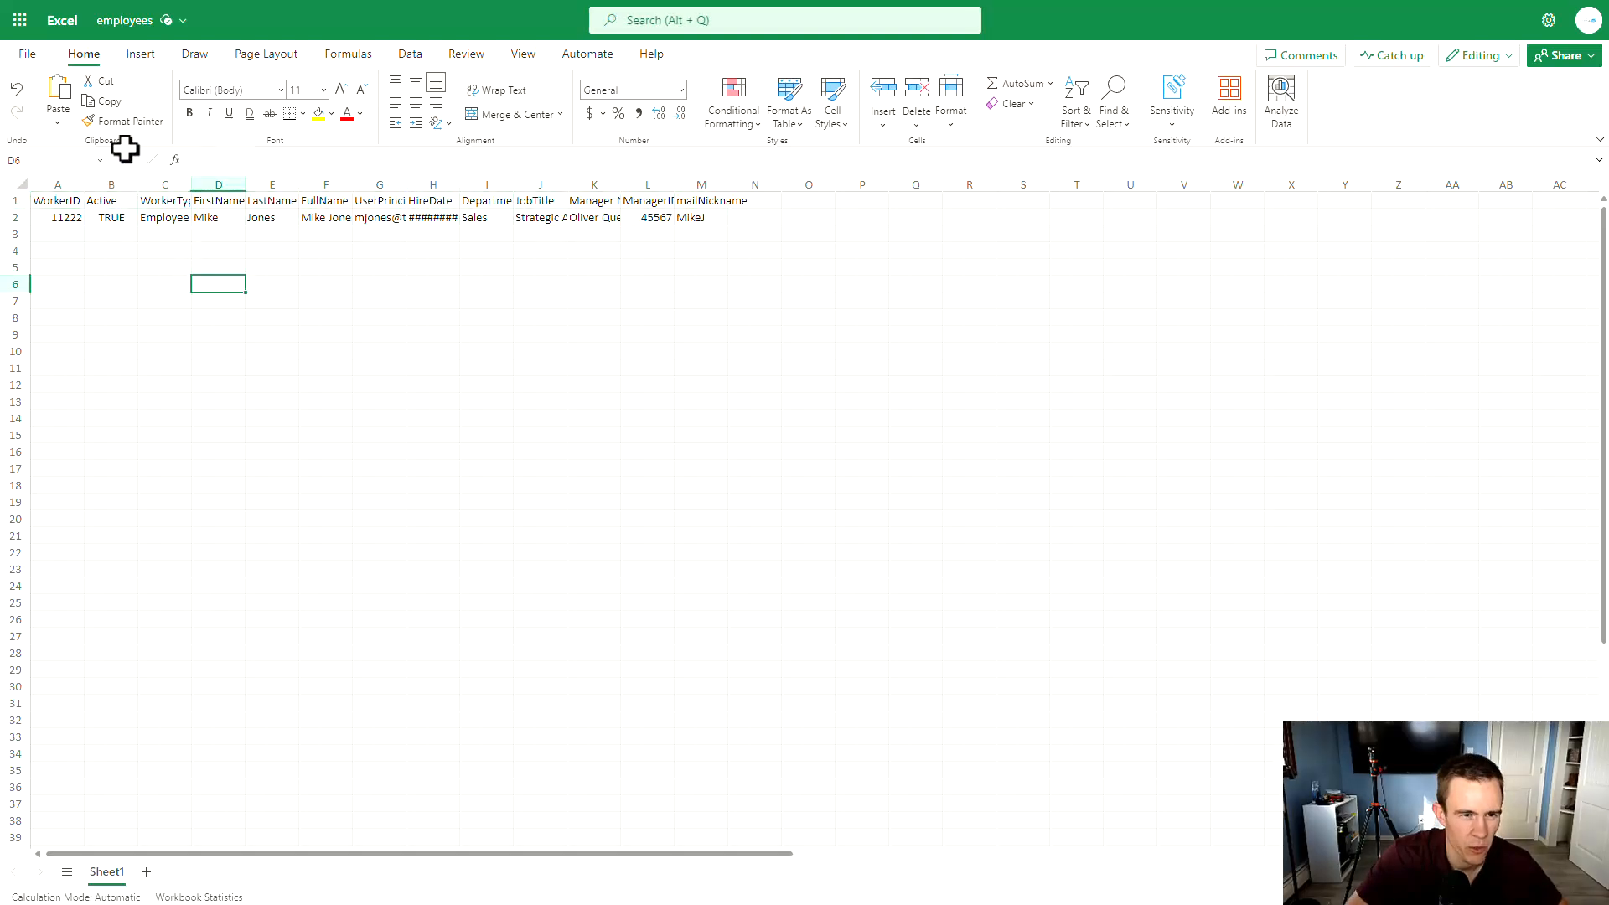
Step: Convert the pasted employee data in A1:M2 into a table, using the first row as headers
left_click(36, 199)
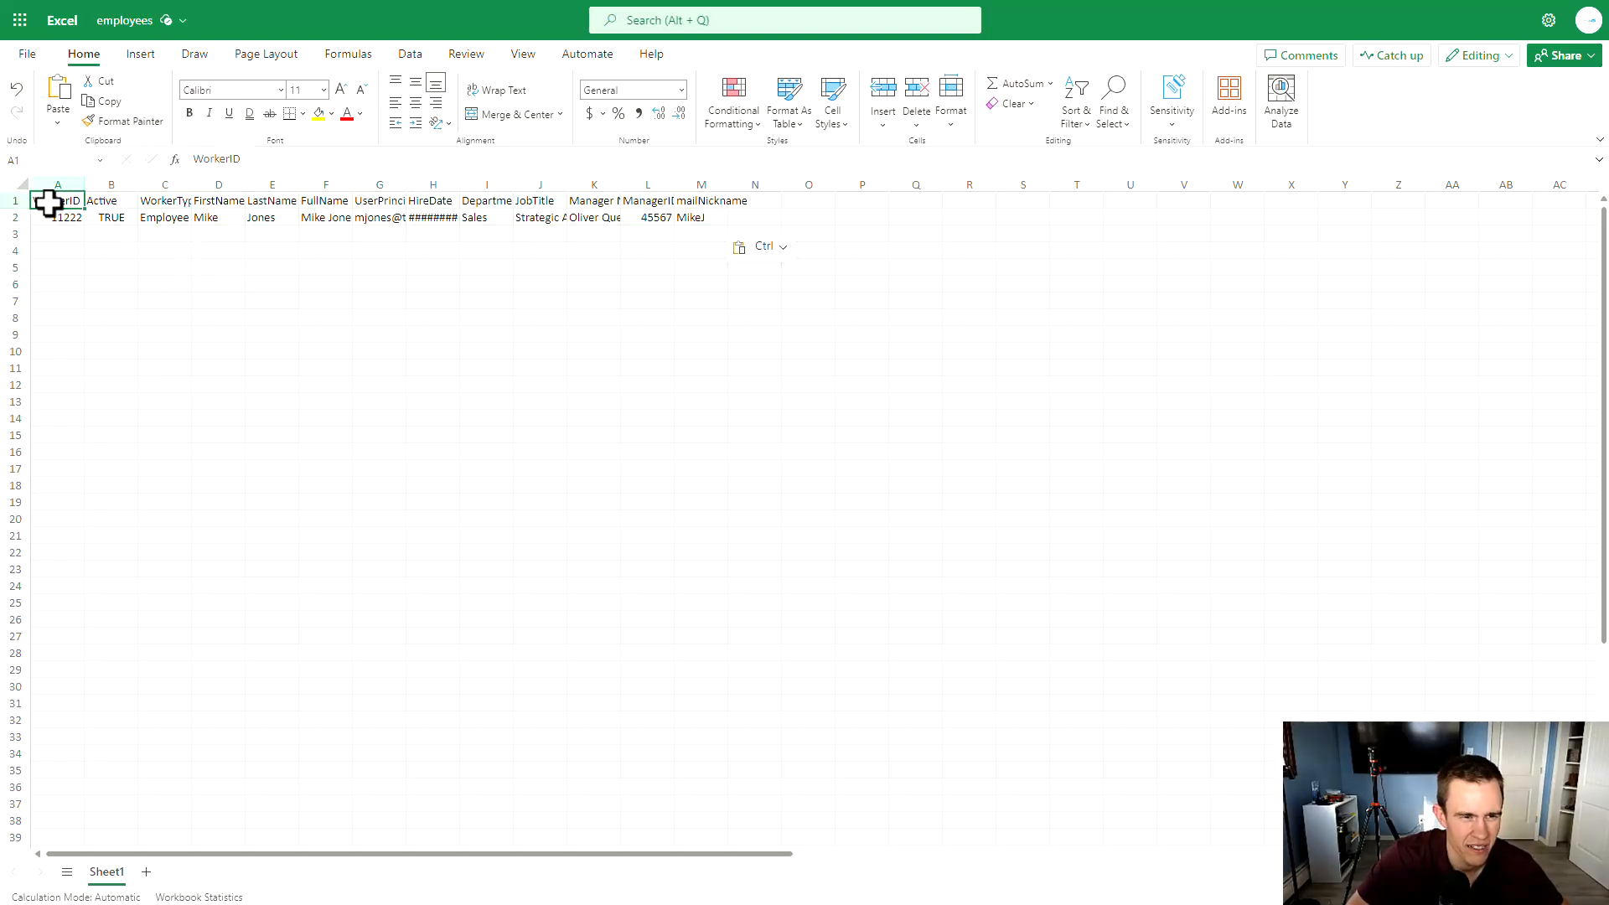
key("ctrl+a")
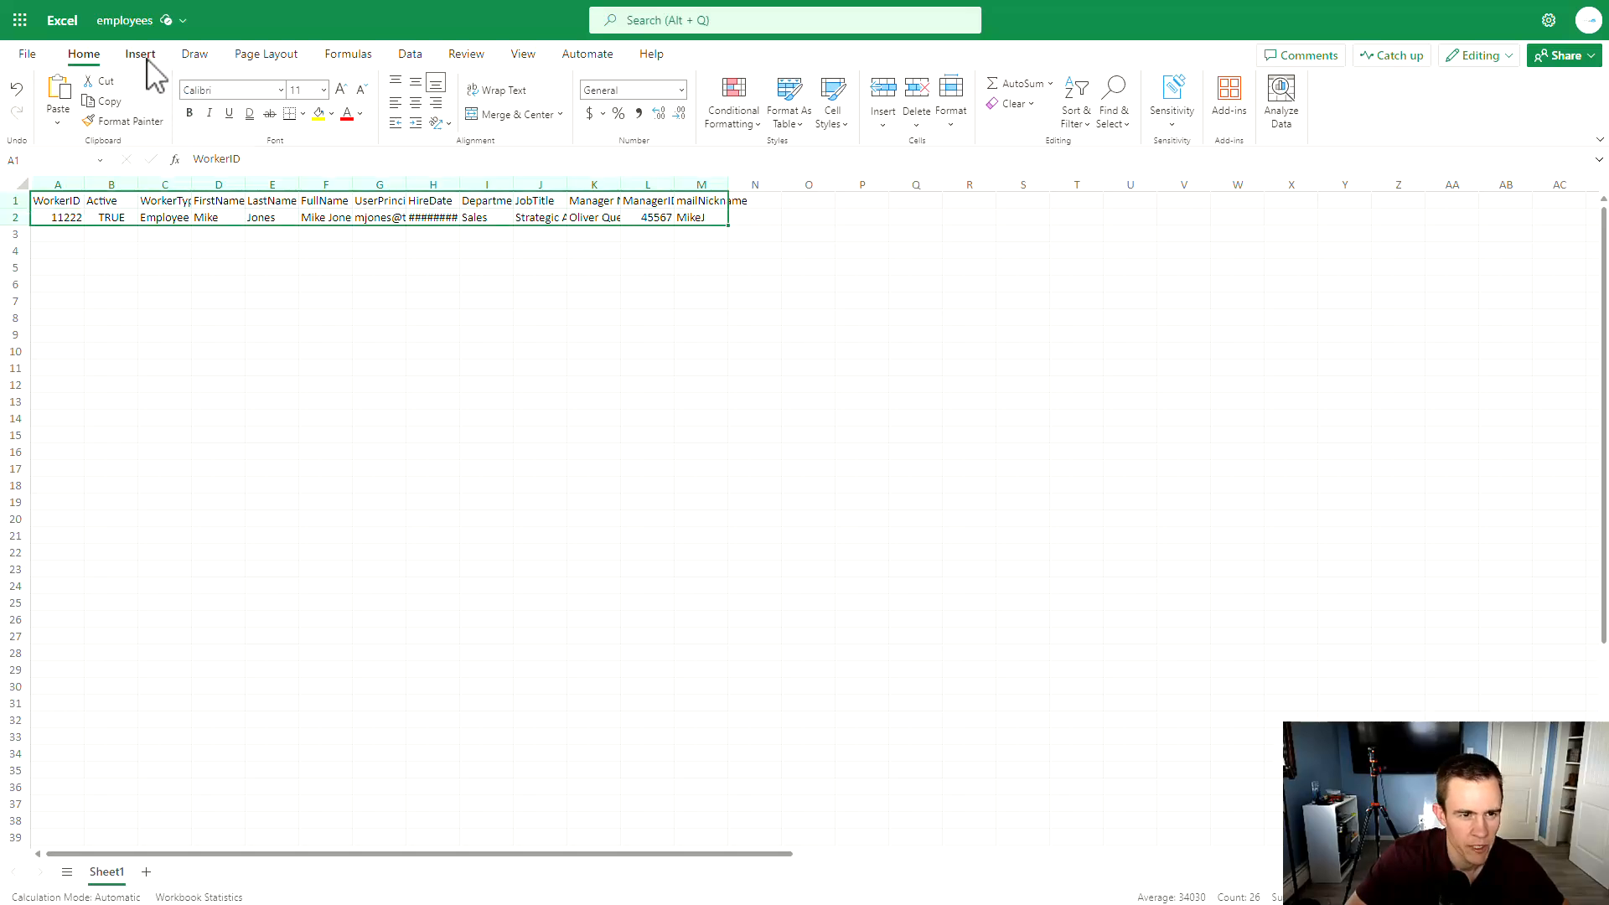
left_click(142, 55)
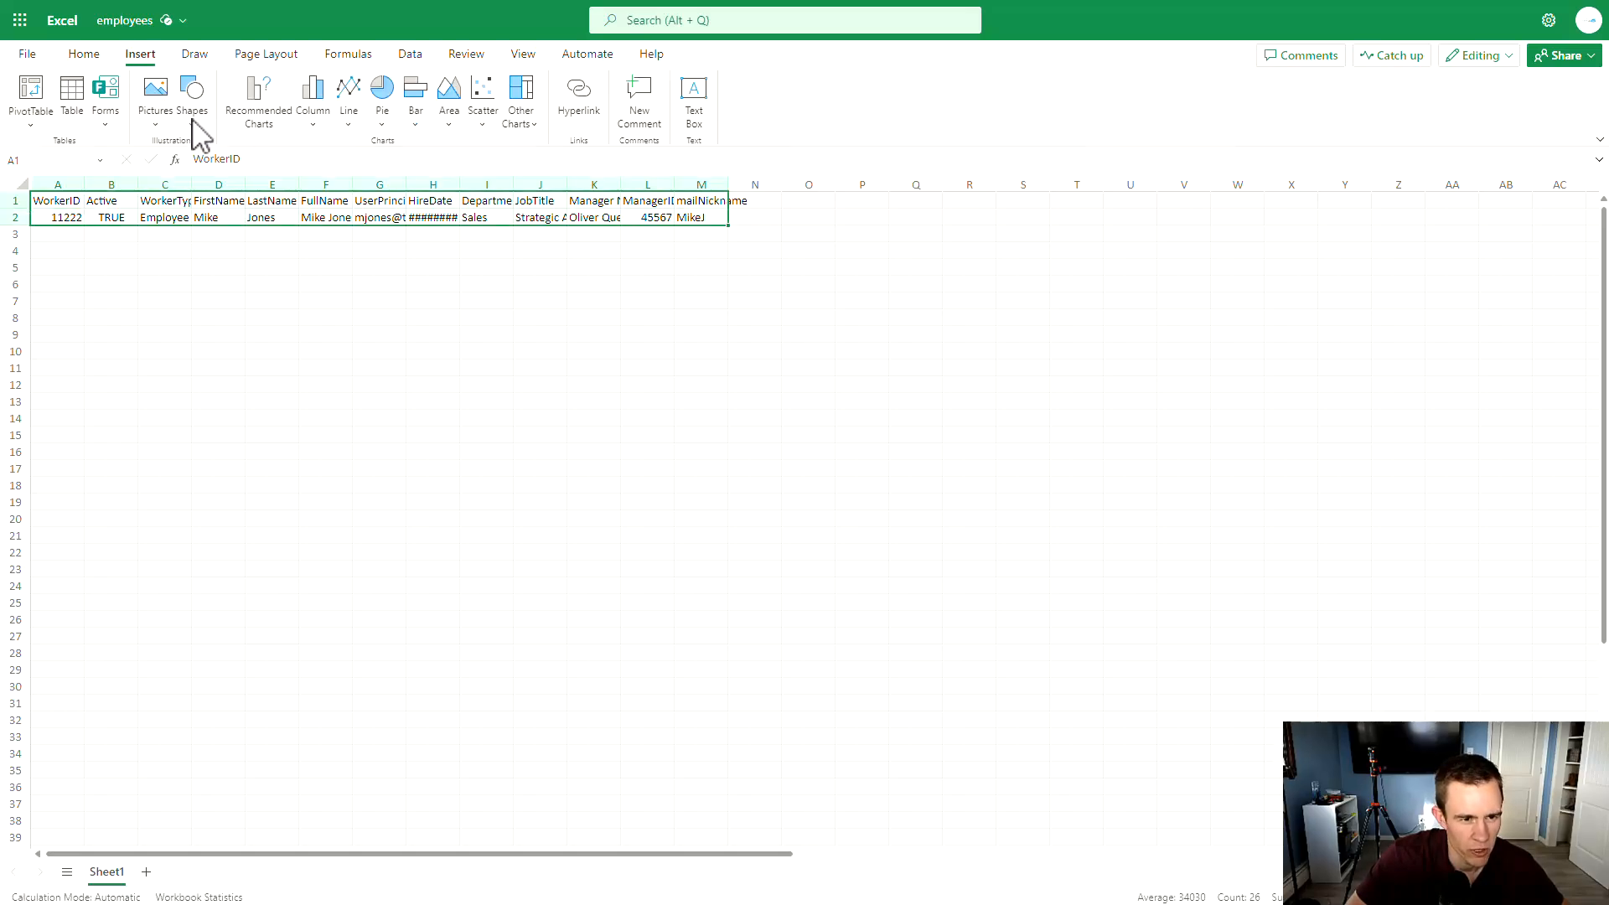
left_click(76, 102)
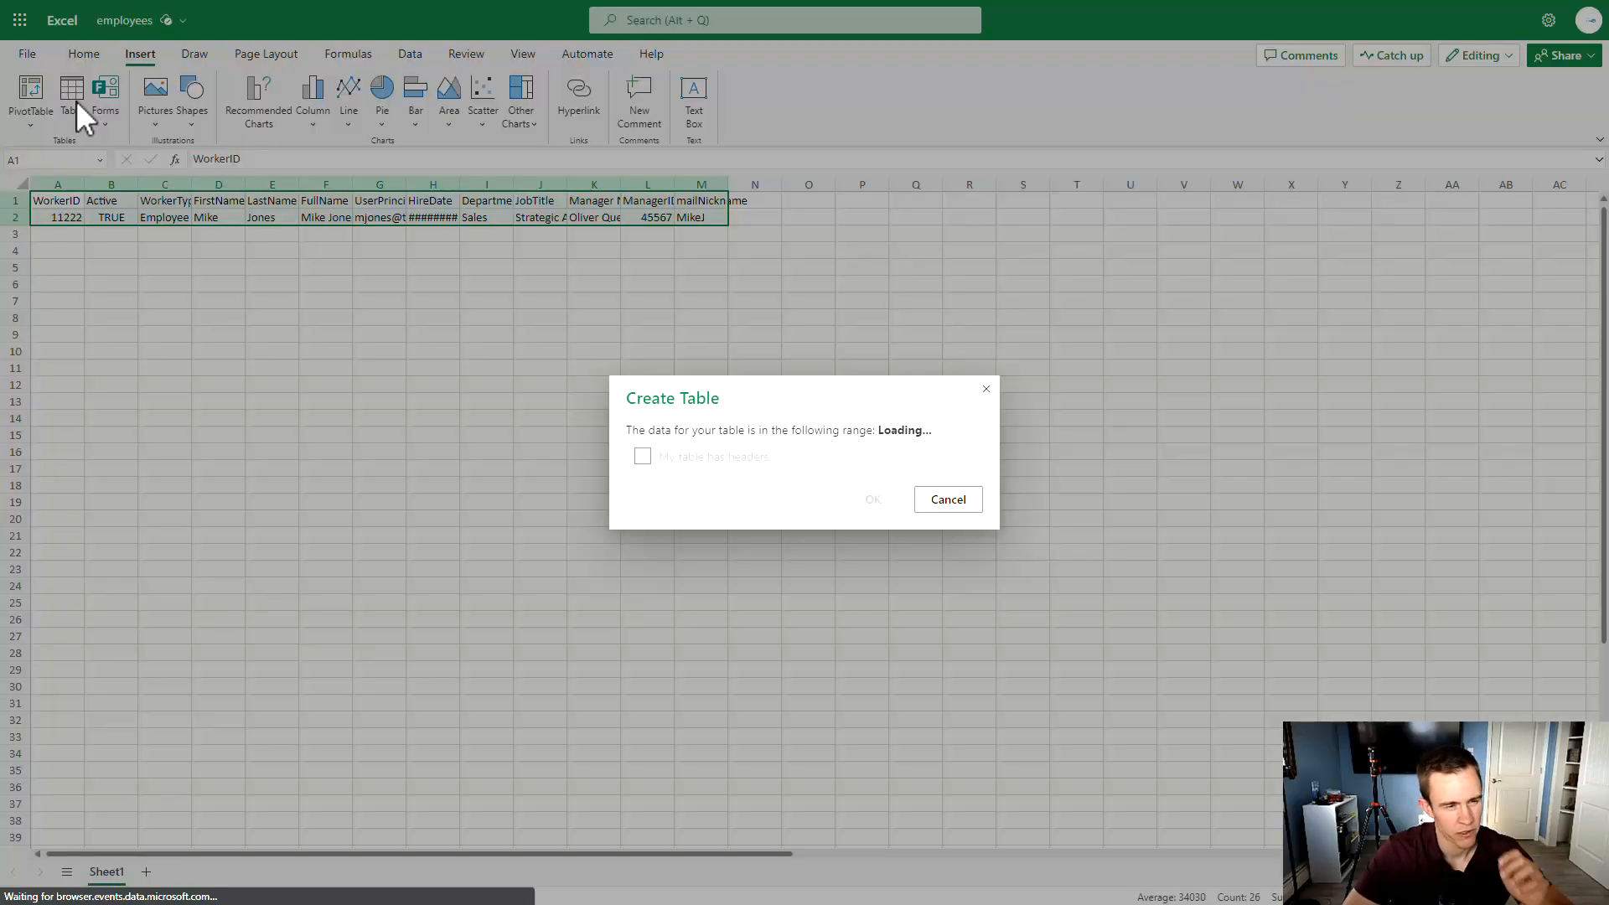
left_click(871, 500)
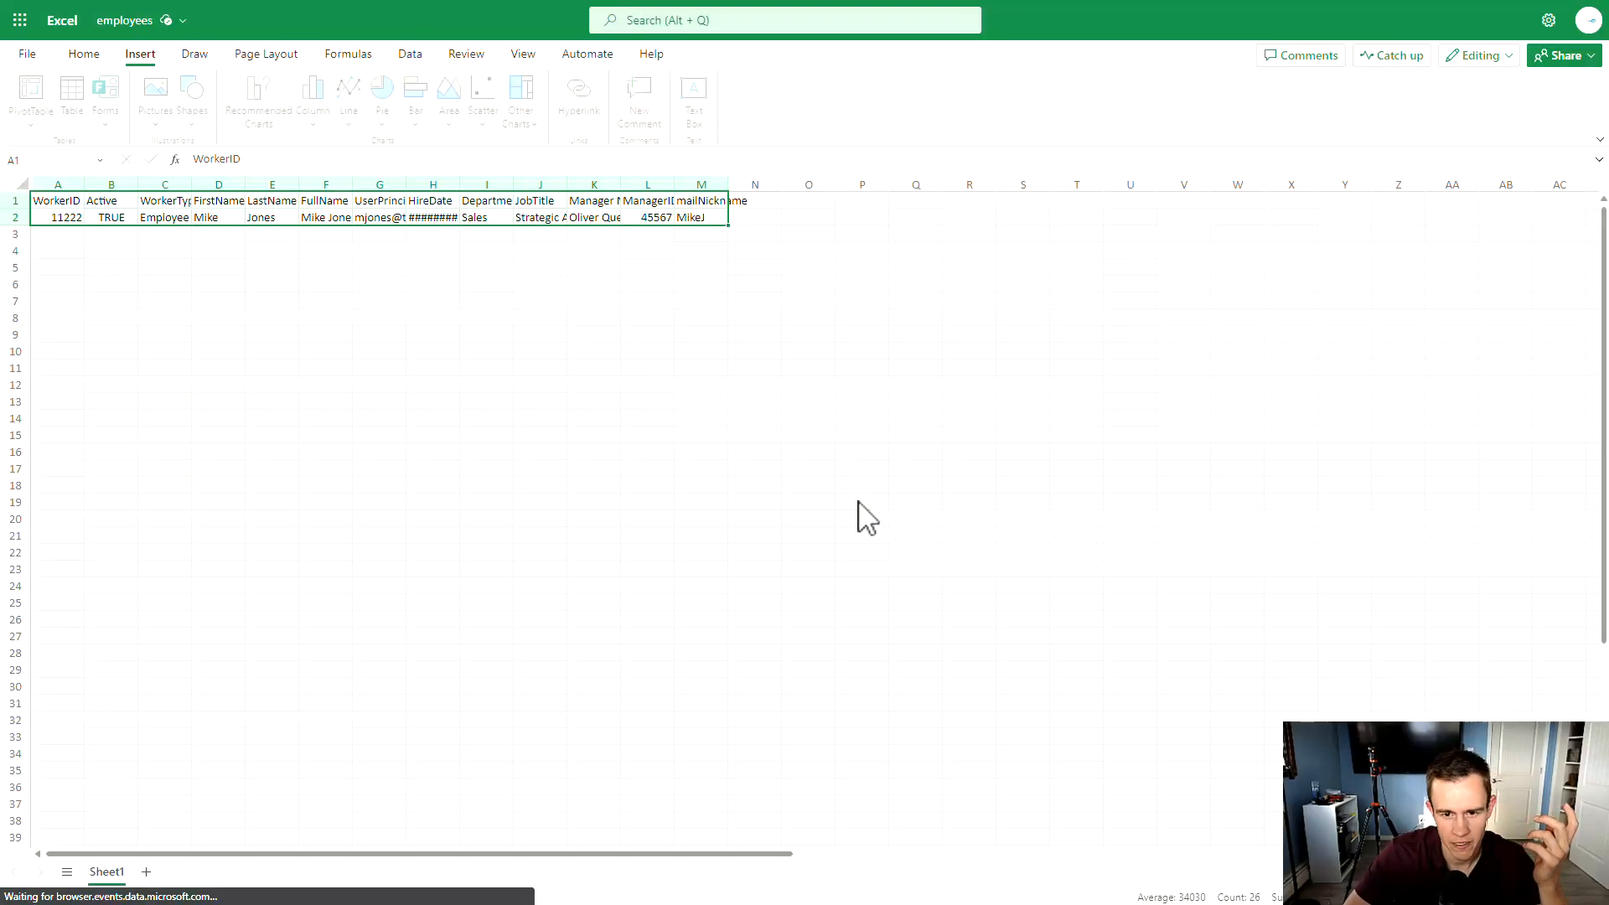
left_click(340, 289)
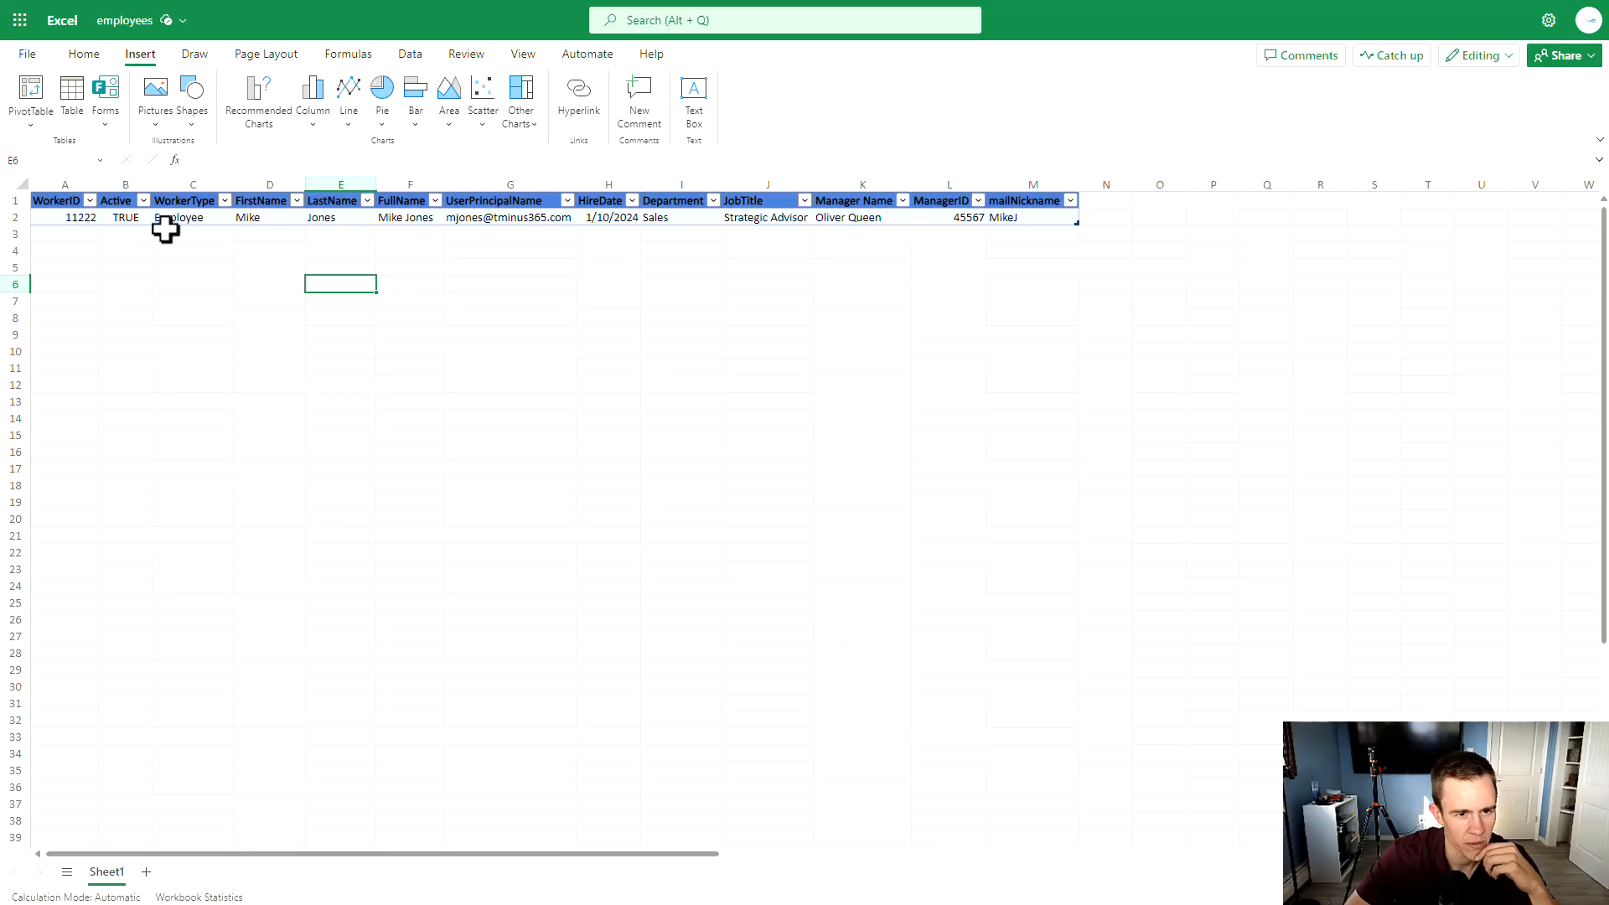
left_click(83, 220)
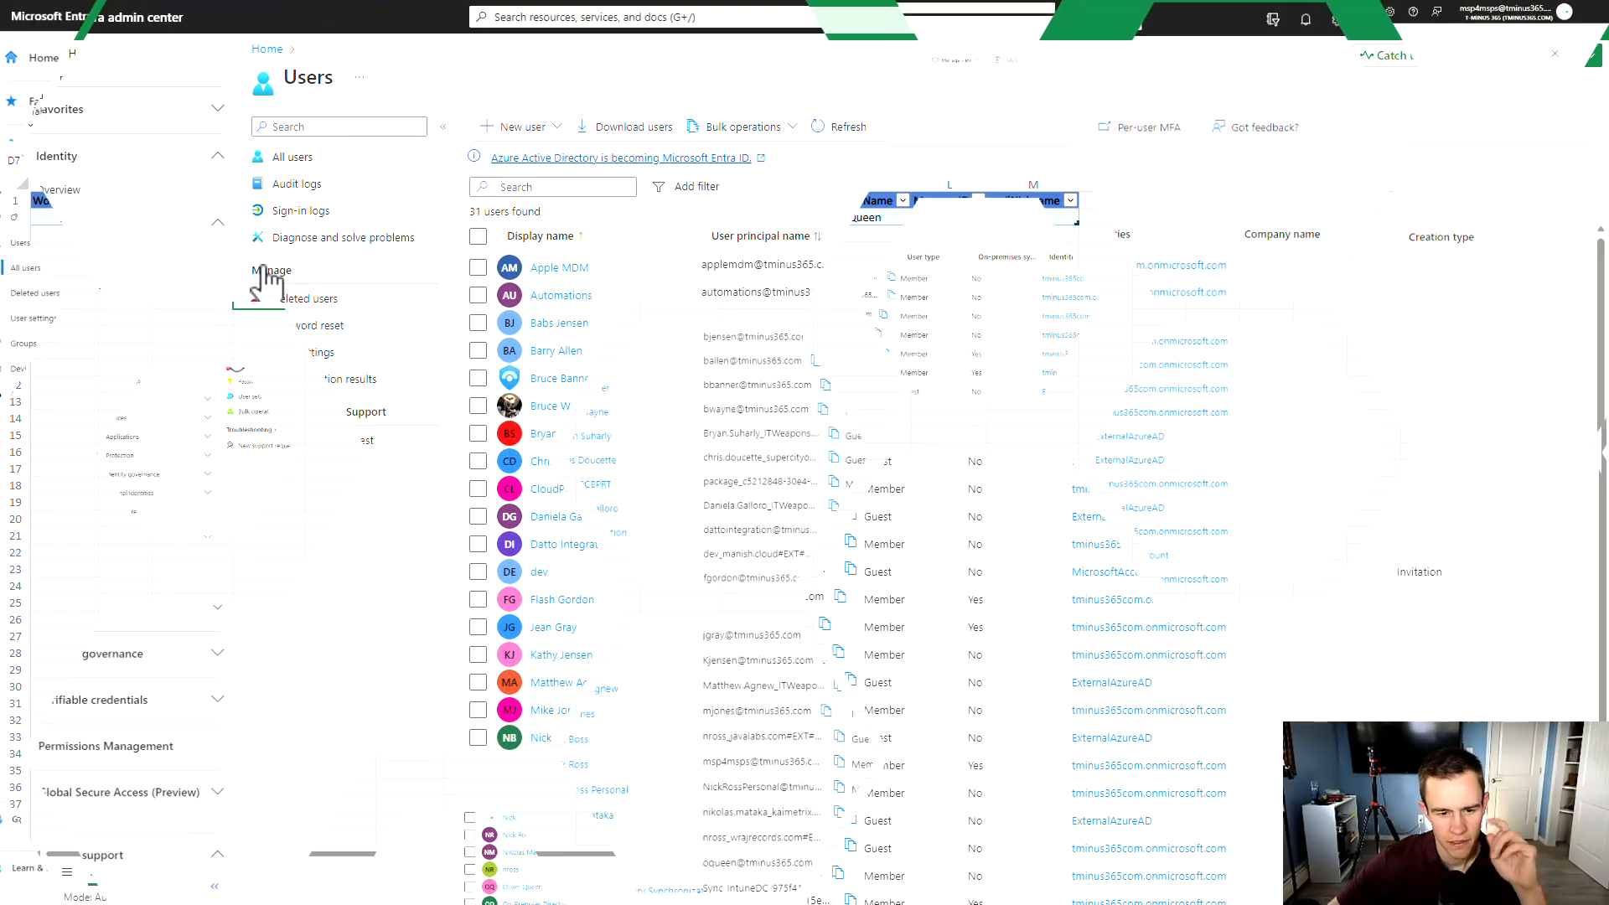
Step: In the Microsoft Entra admin center, register a single-tenant application named Employee-Onboarding and look at its client ID
left_click(188, 429)
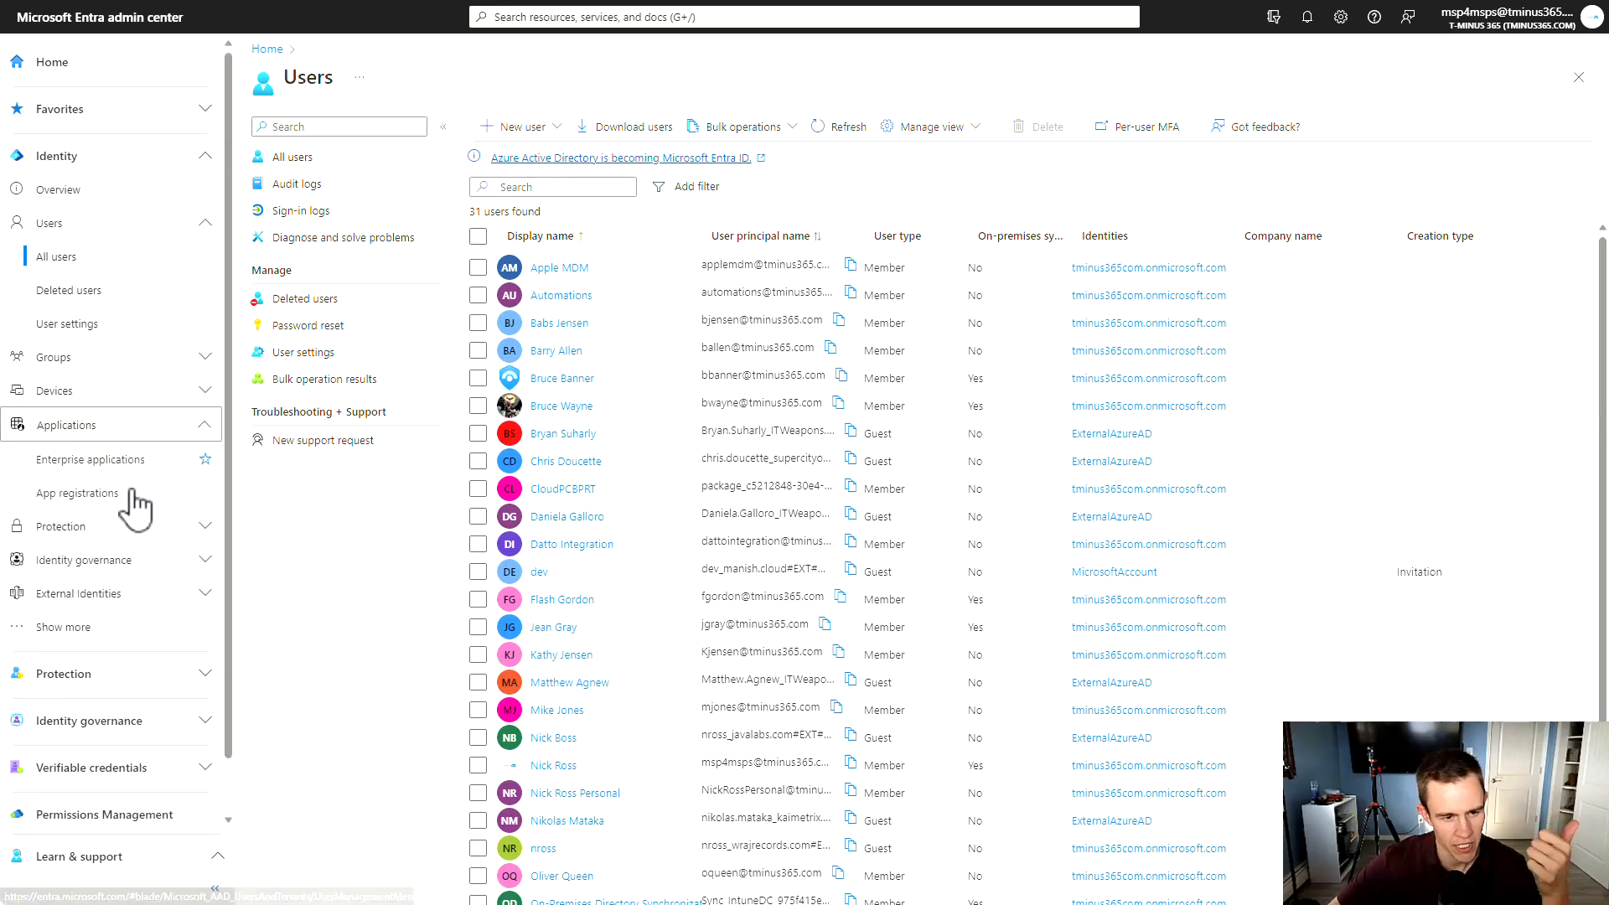
left_click(132, 494)
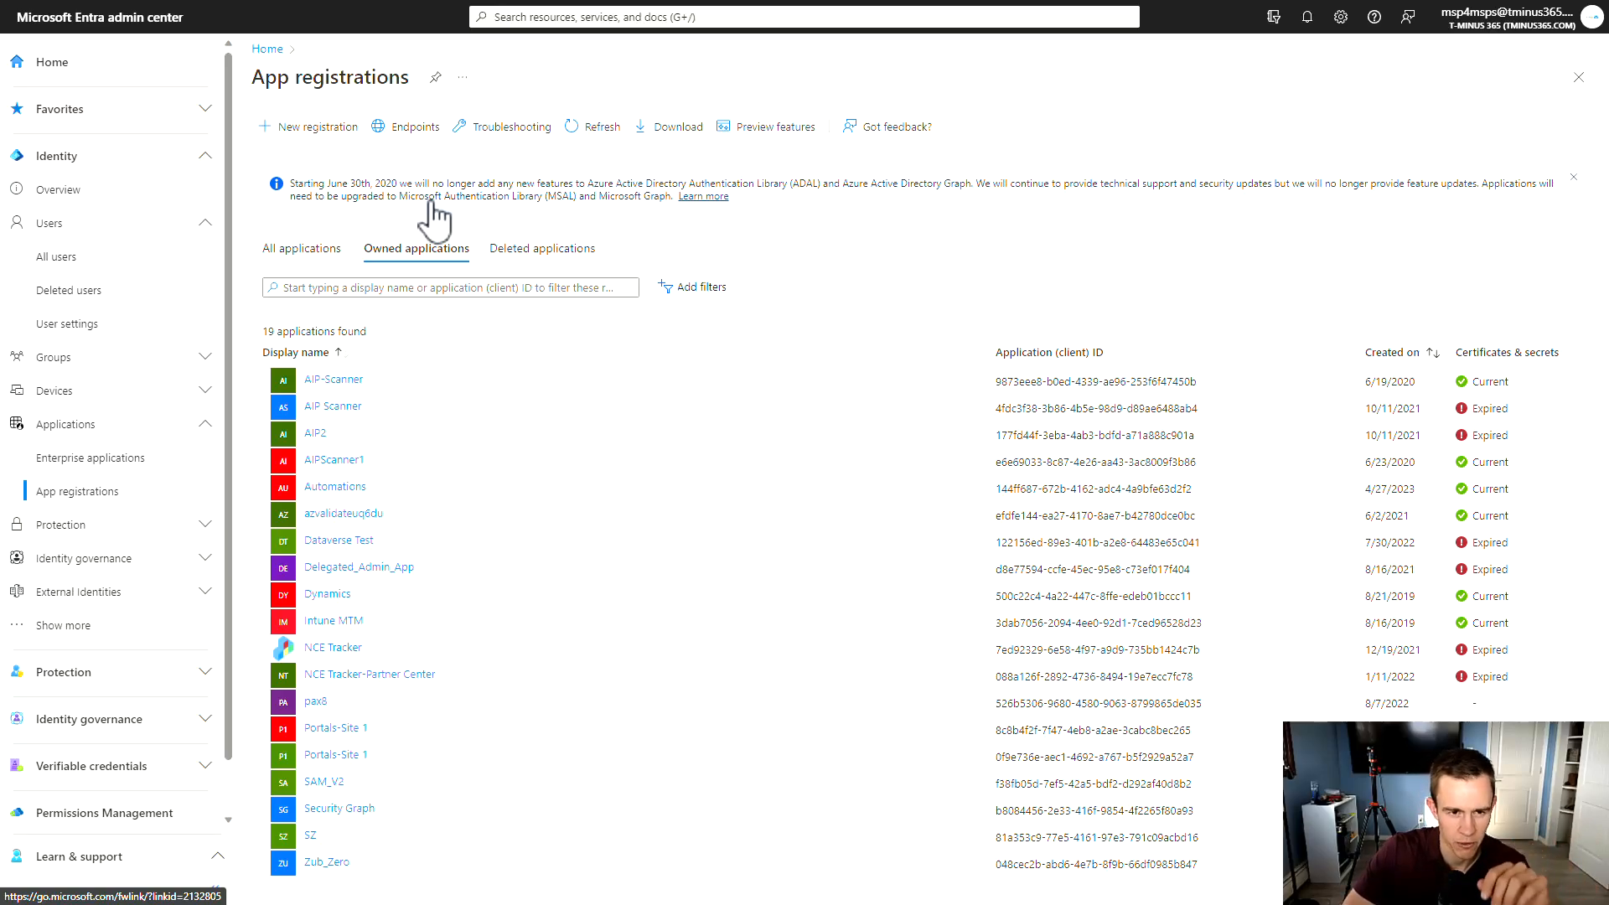
left_click(296, 127)
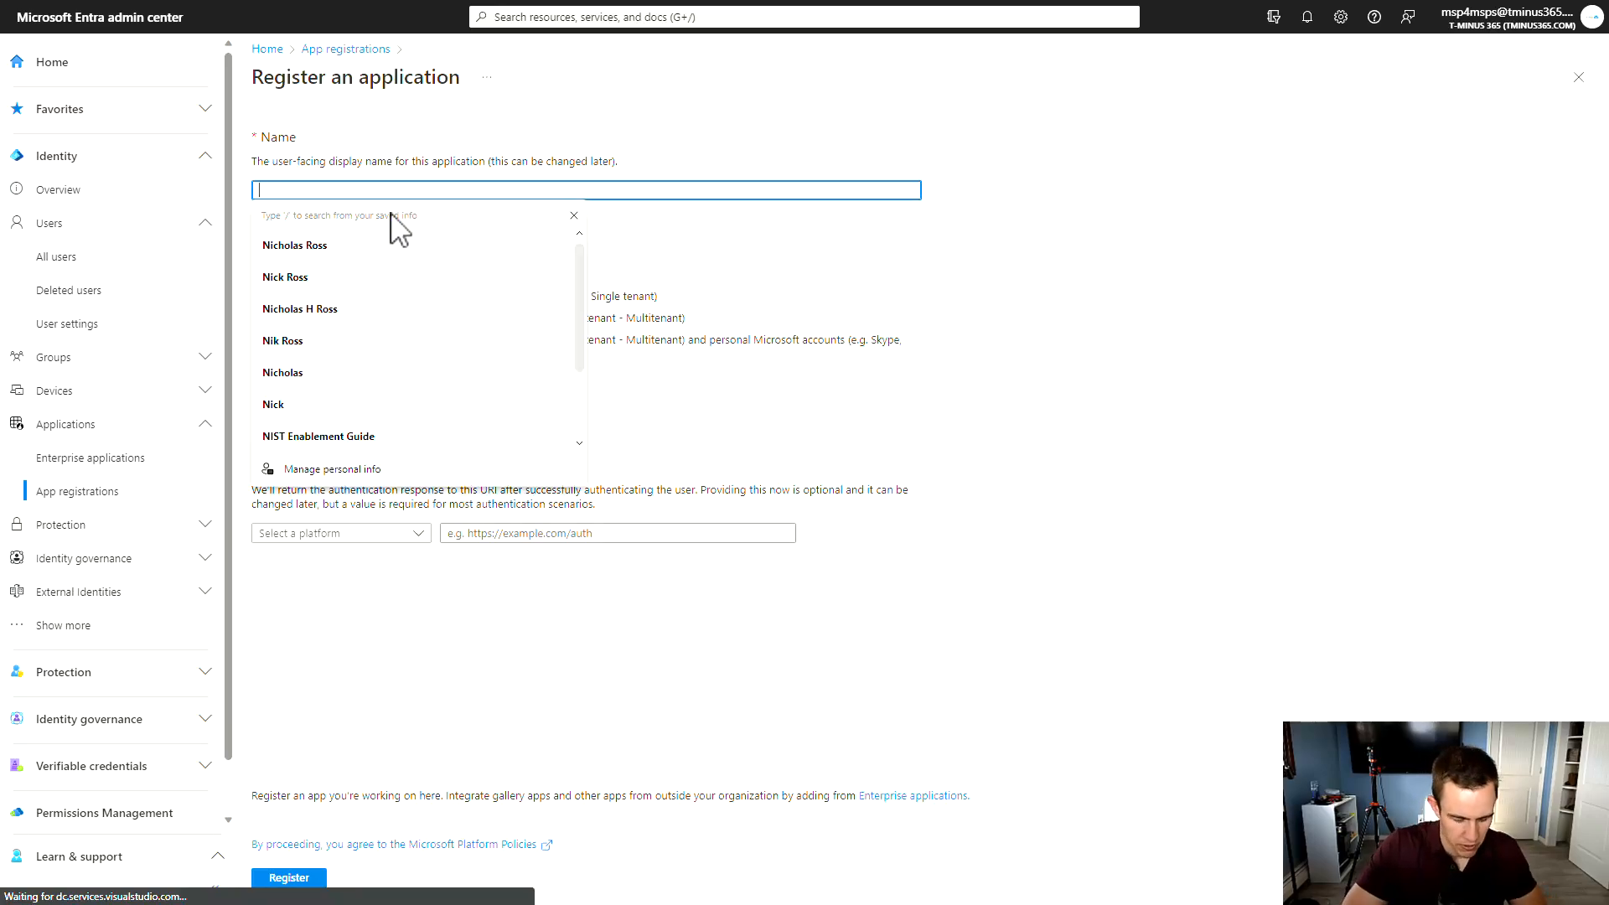
type("Employee Onboarding")
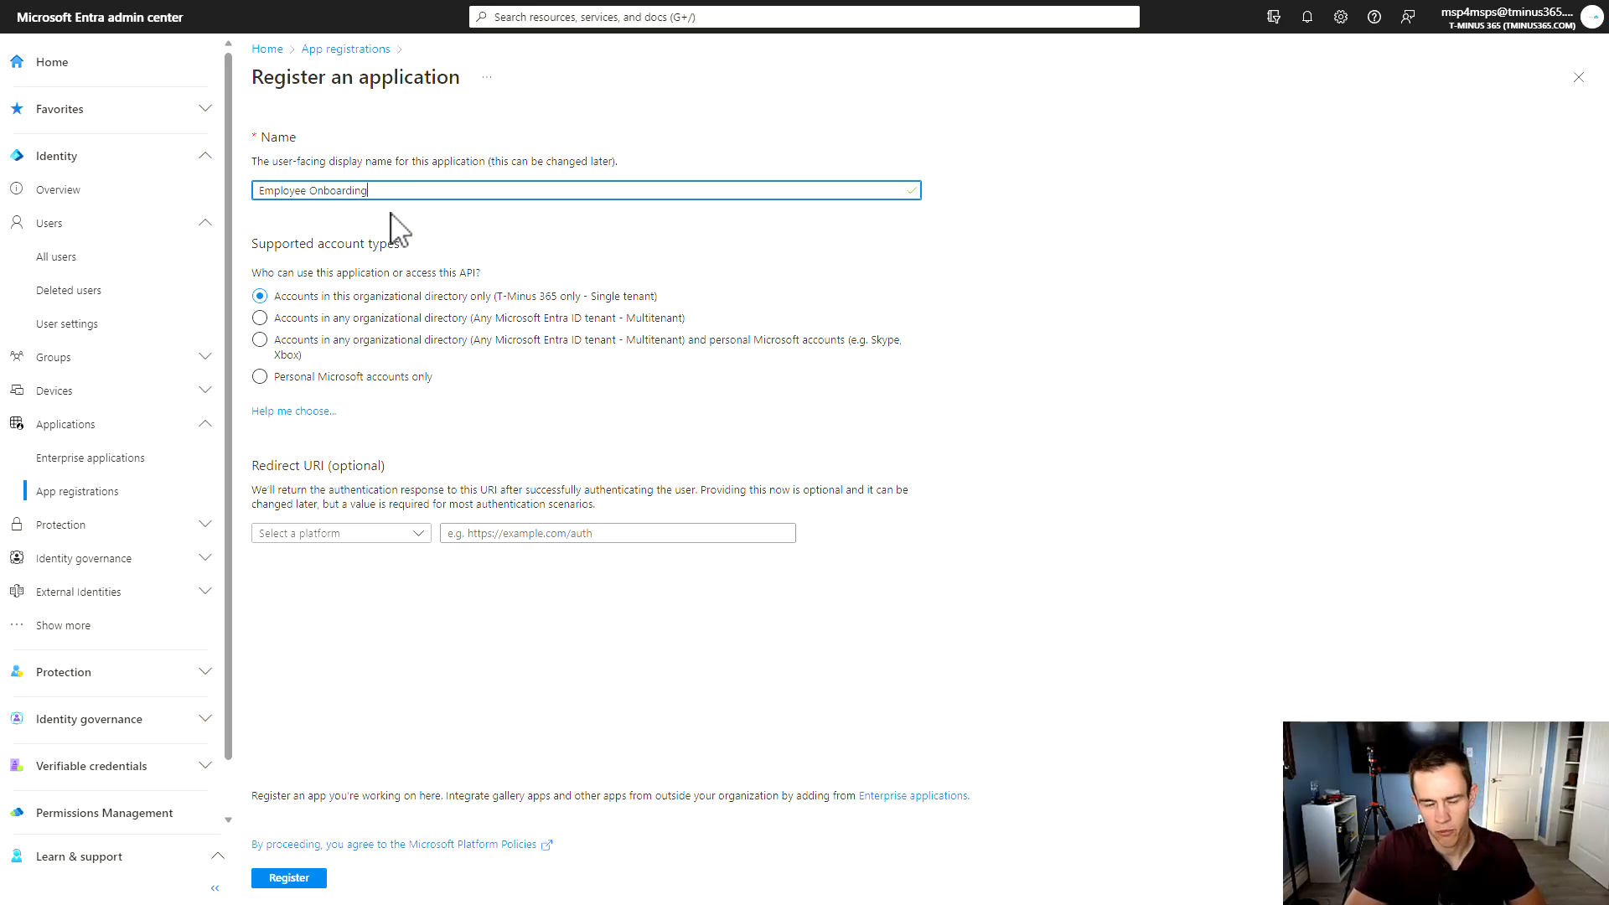
left_click(309, 191)
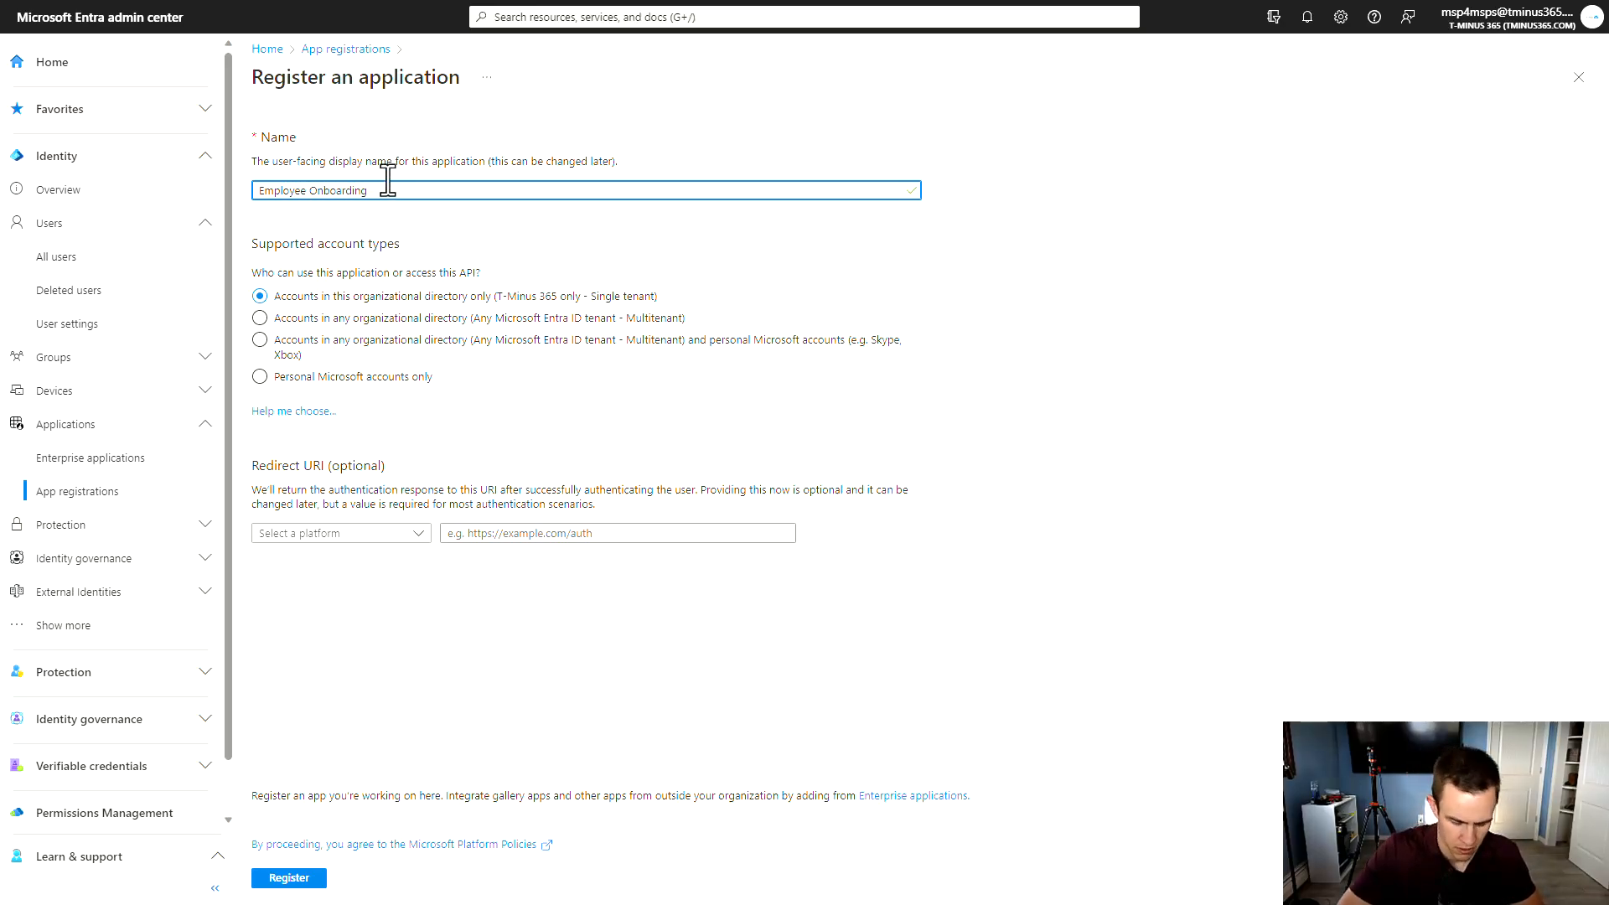
key("BackSpace")
type("-")
left_click(442, 212)
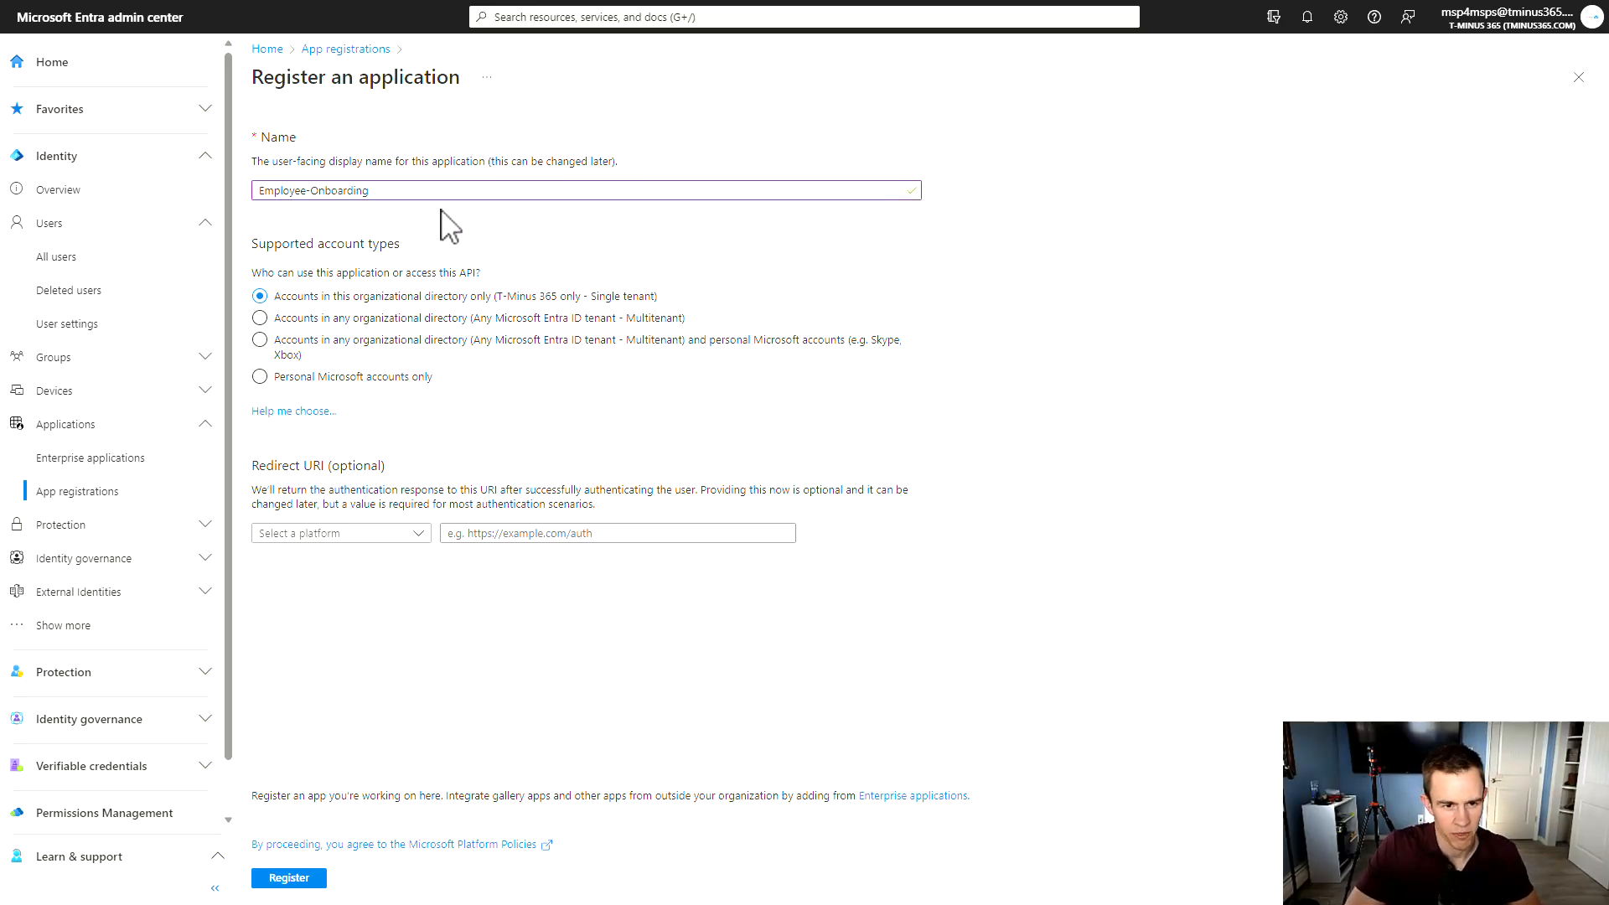
left_click(449, 191)
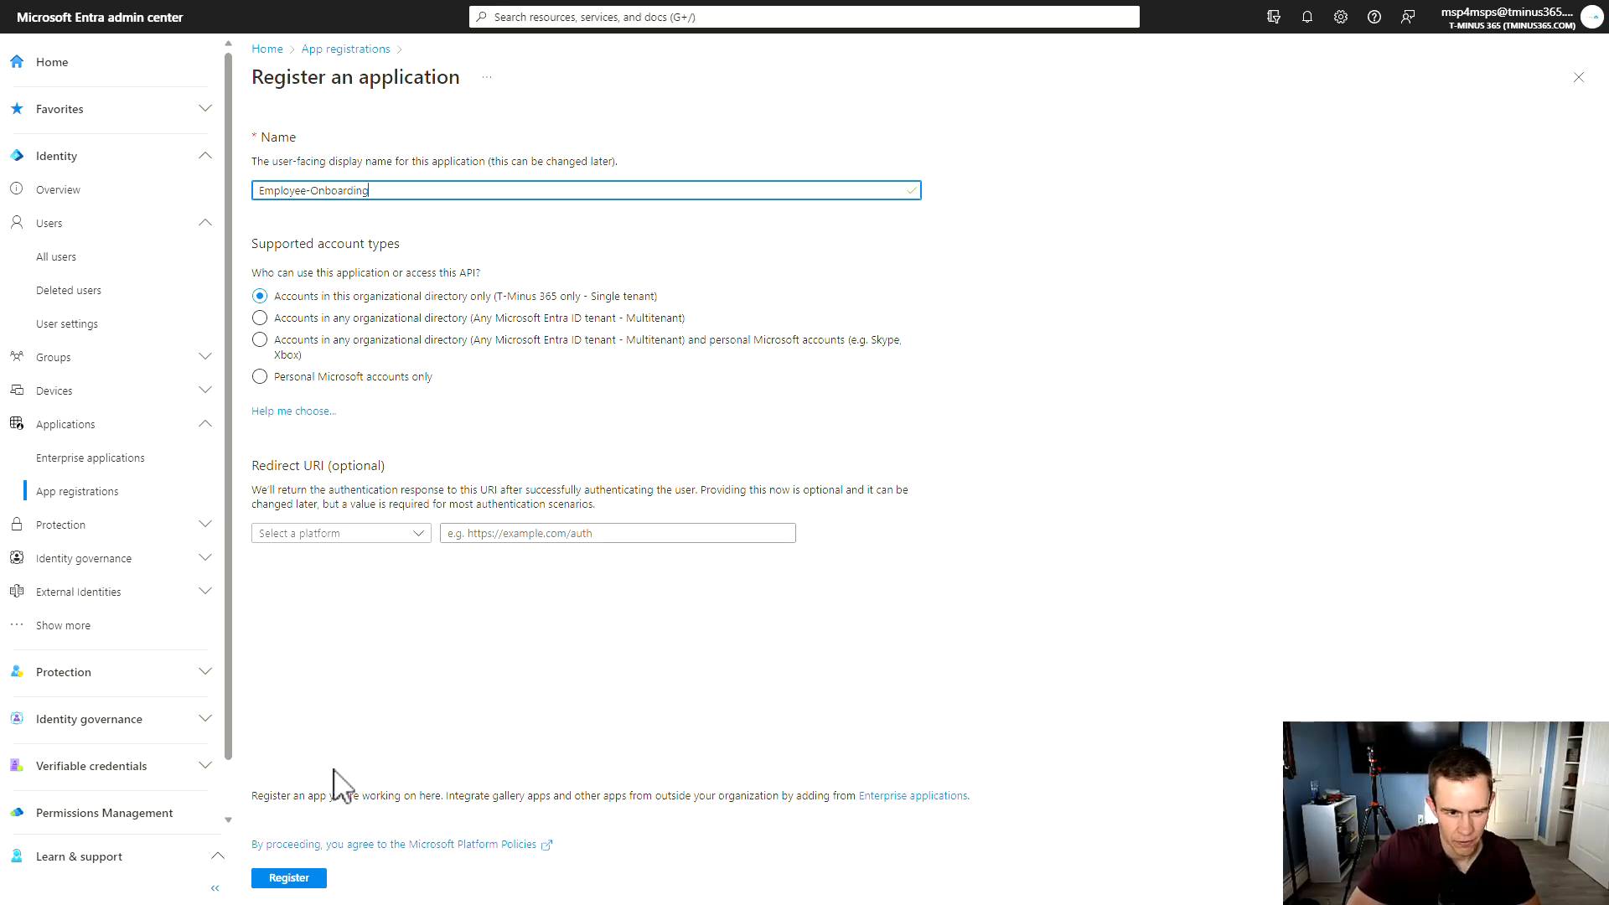
left_click(320, 877)
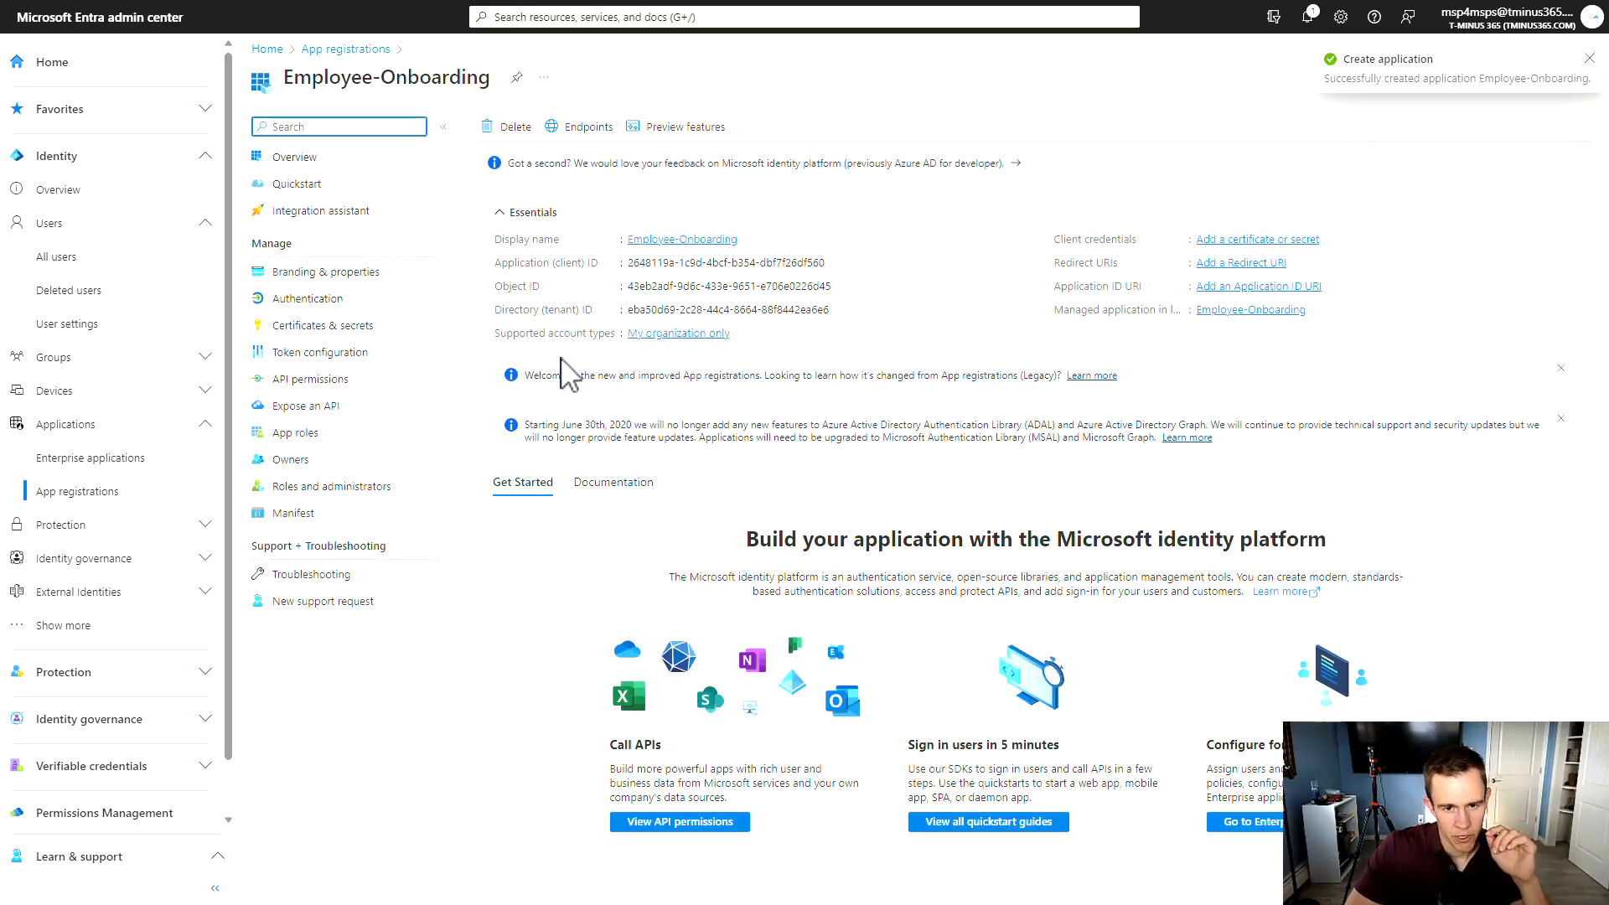
left_click_drag(508, 263, 829, 273)
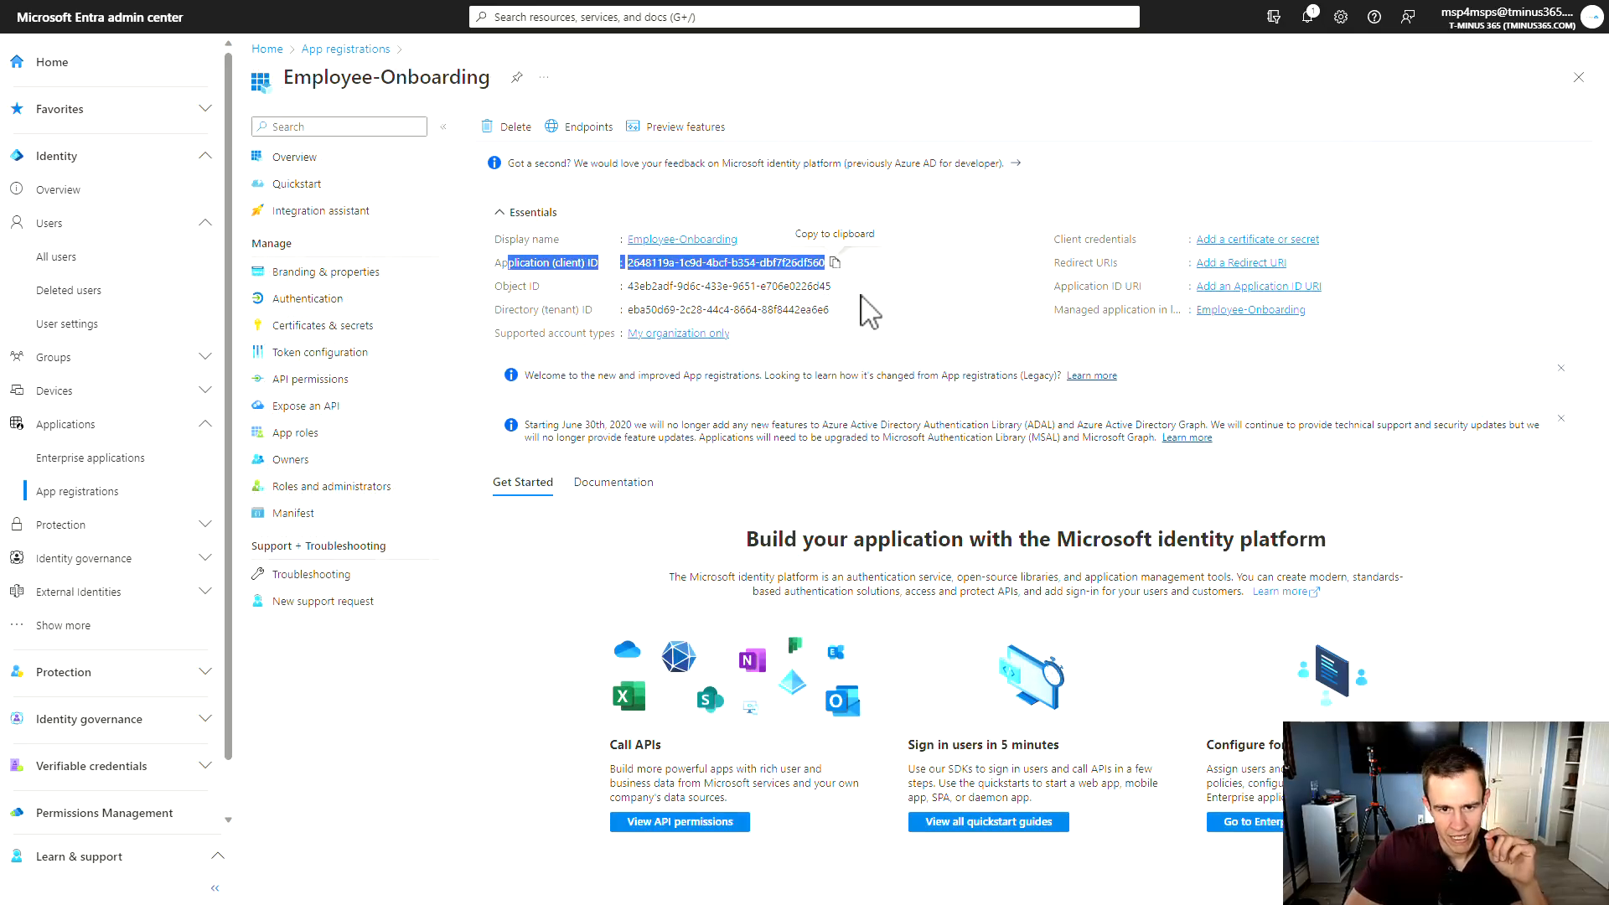
left_click(881, 289)
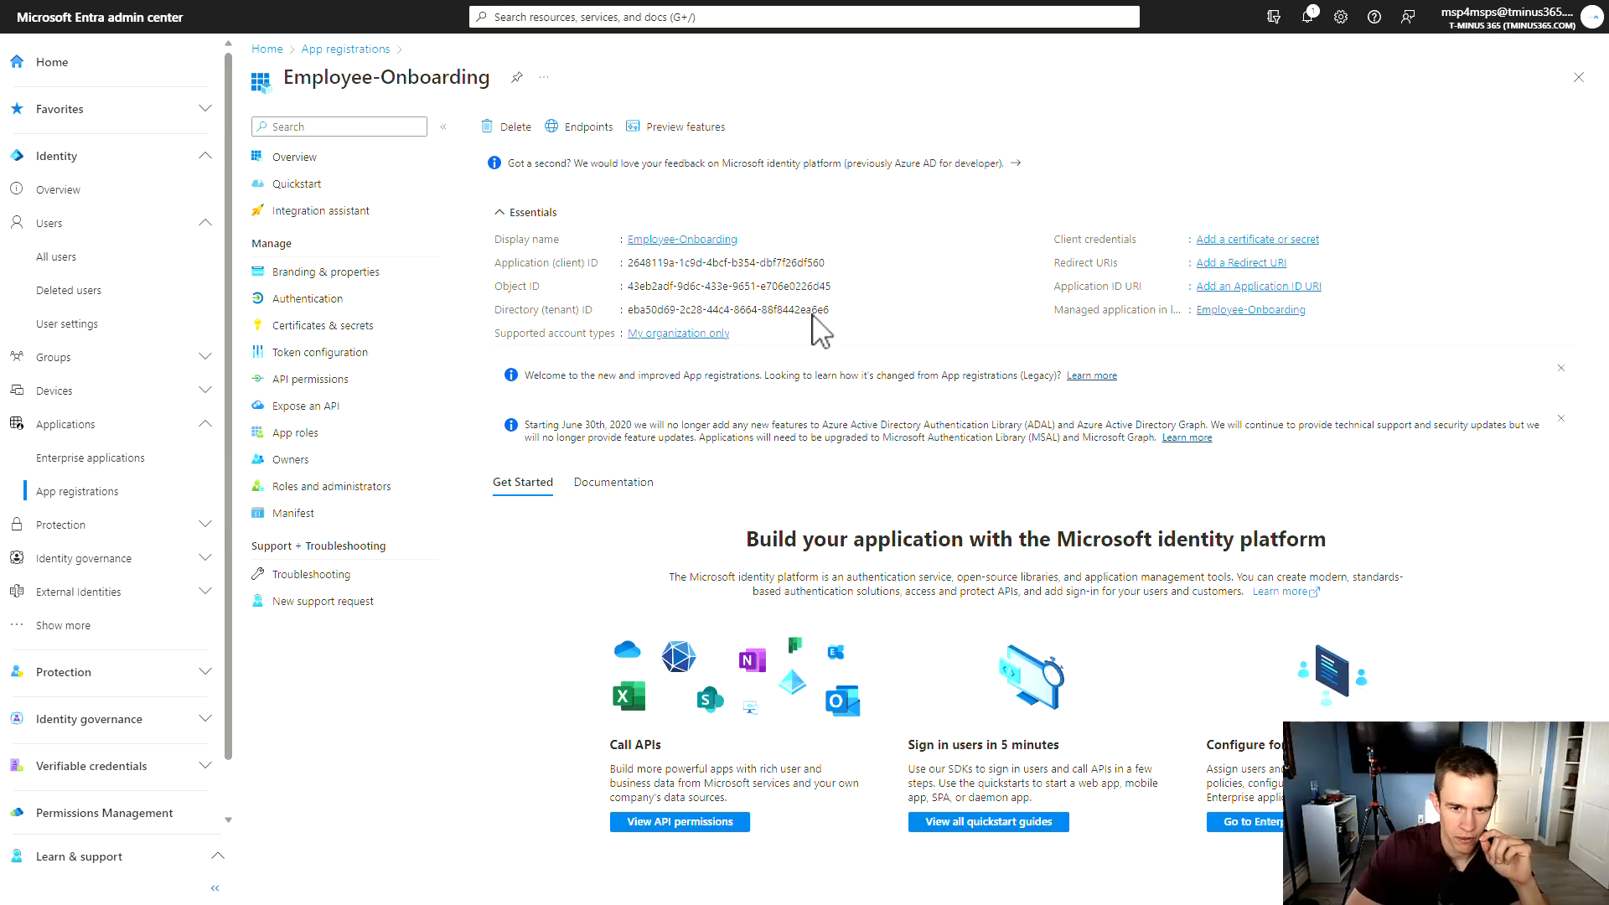
Step: Start an API permission request for Employee-Onboarding and select the Microsoft Graph application permission SynchronizationData-User.Upload
left_click(323, 381)
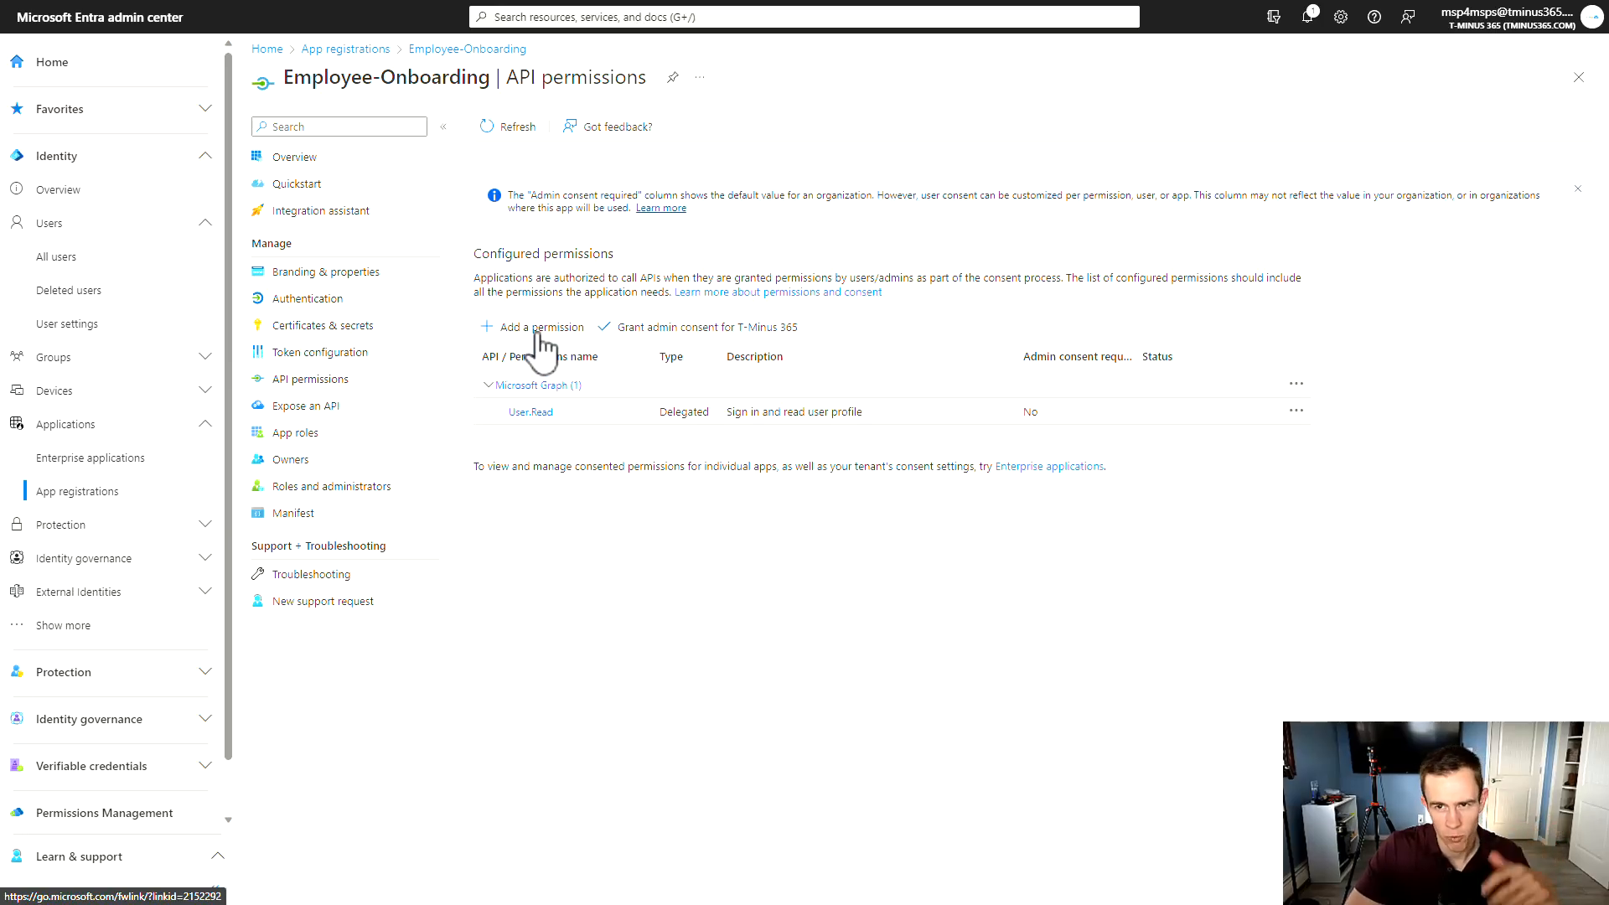
left_click(539, 329)
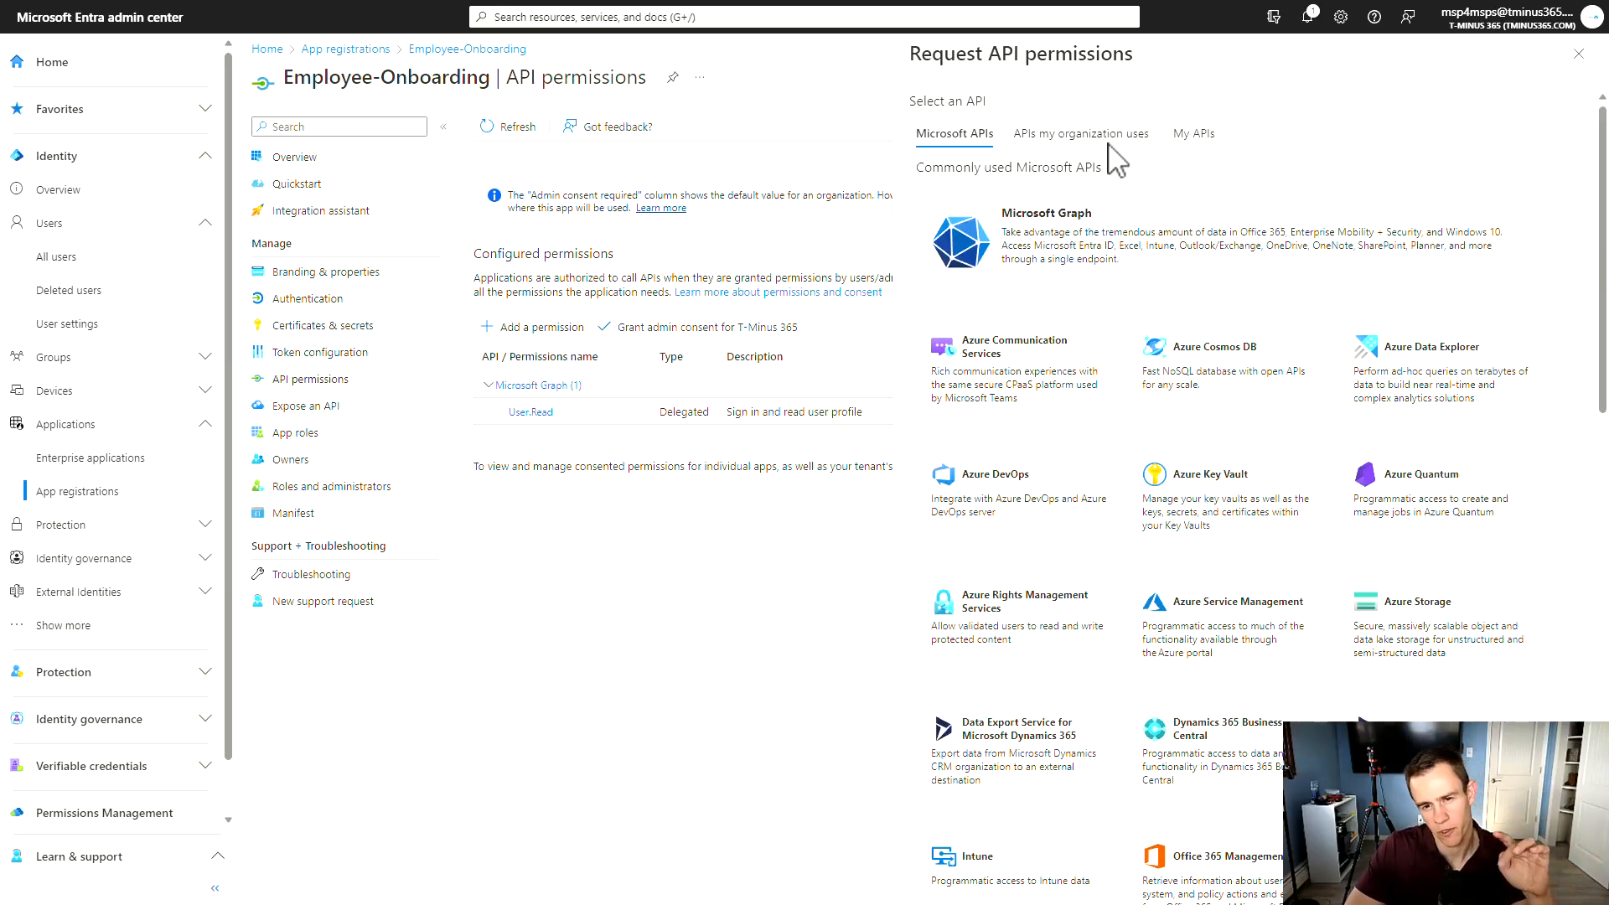
left_click(1114, 226)
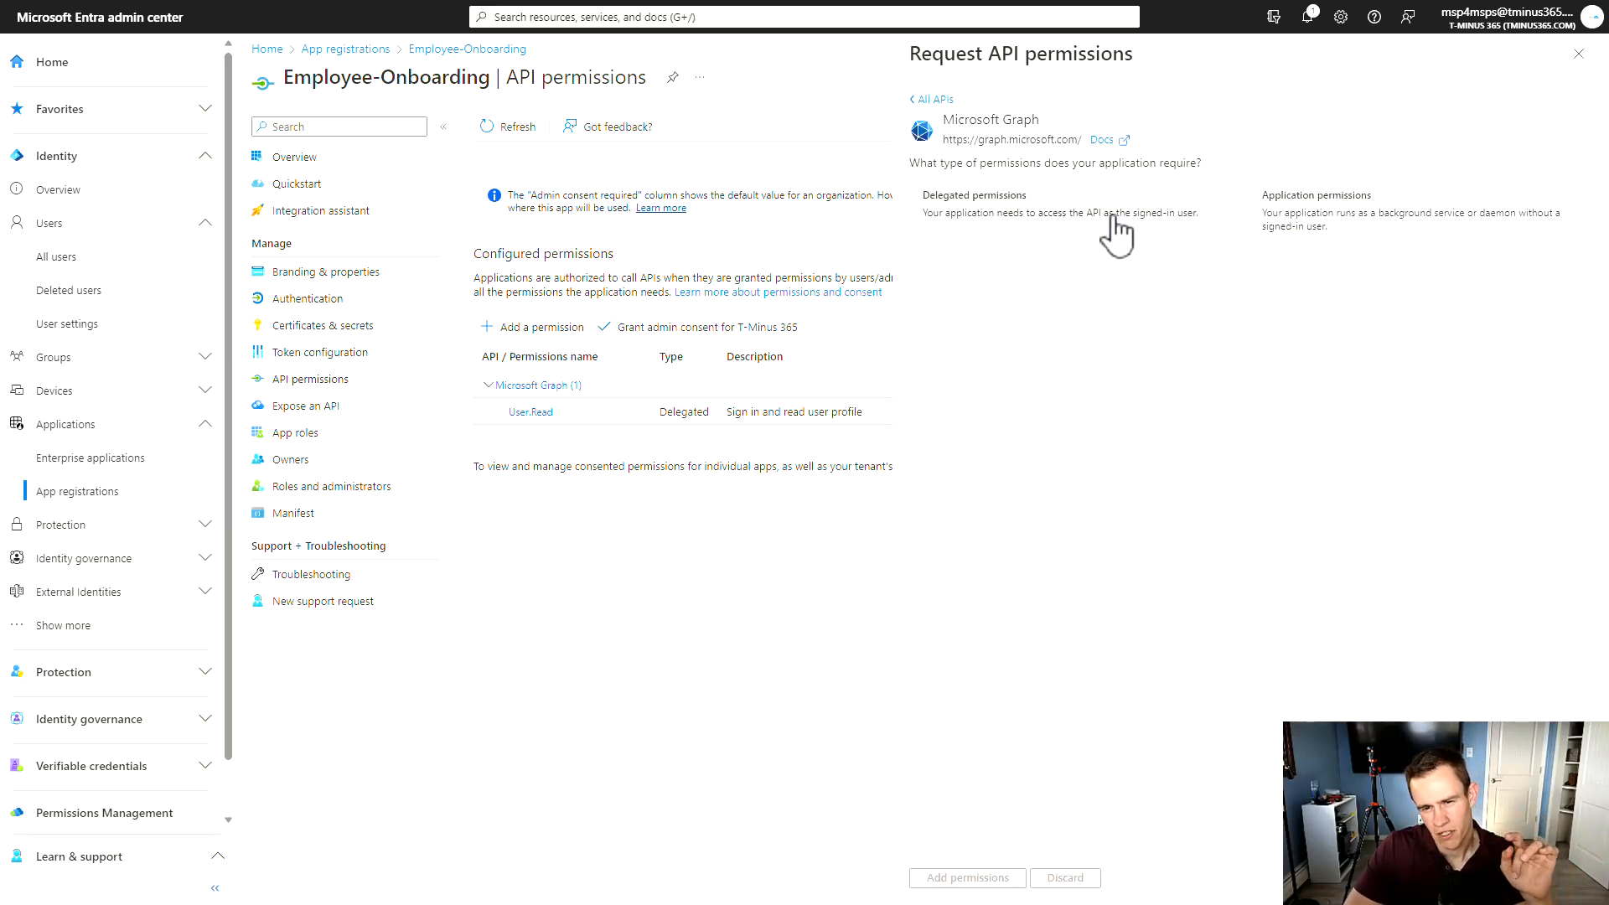
left_click(1381, 236)
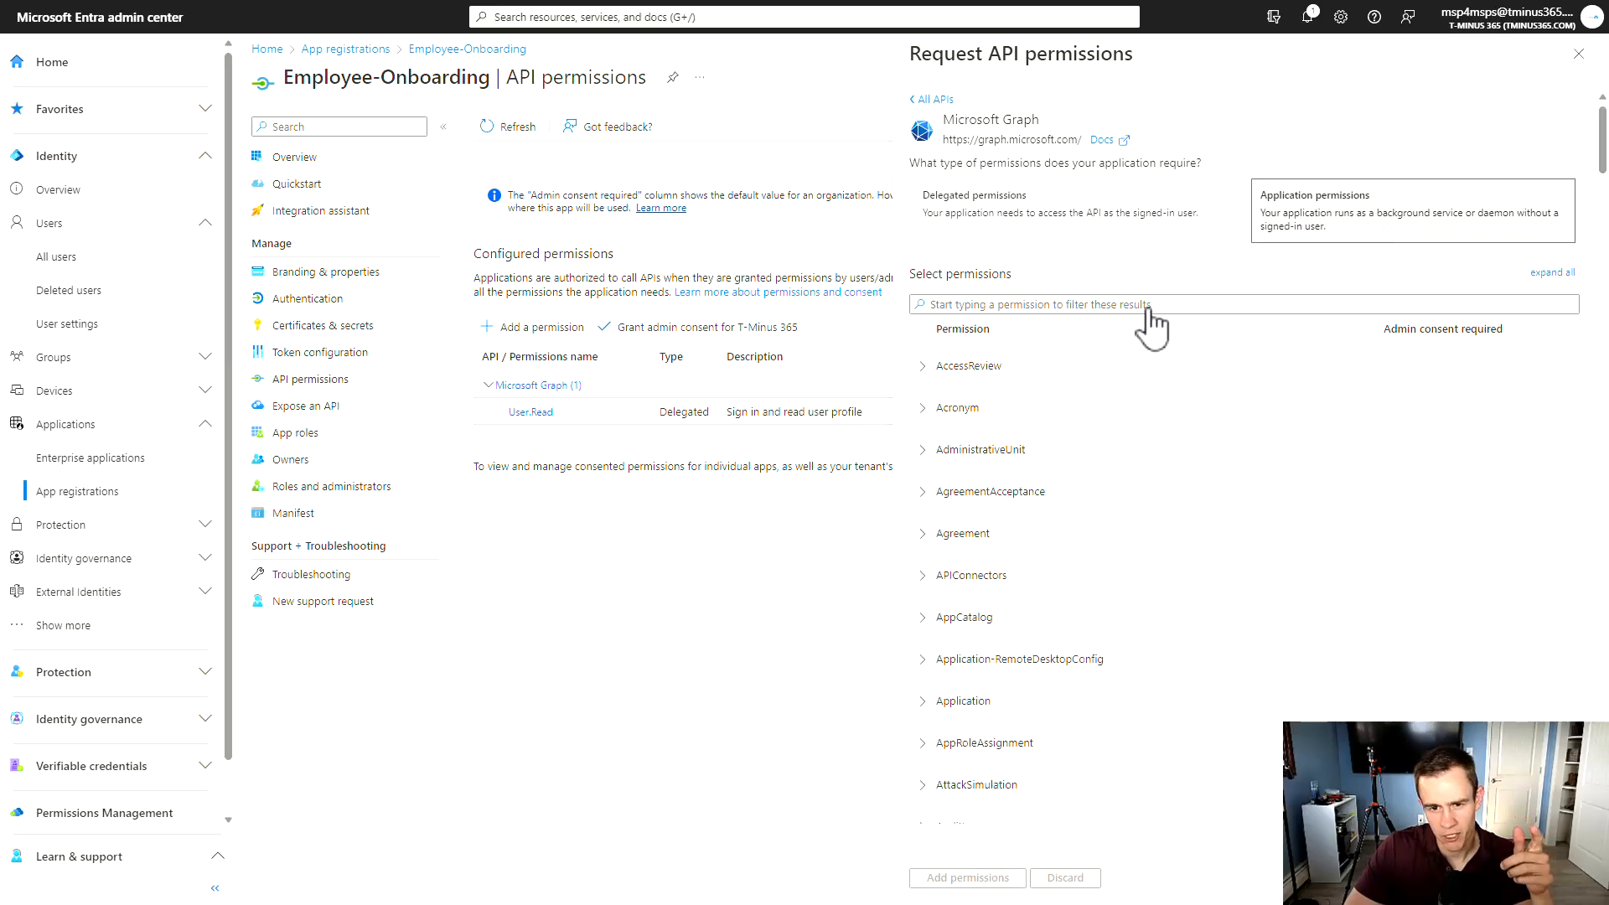
left_click(1143, 306)
type("Sync")
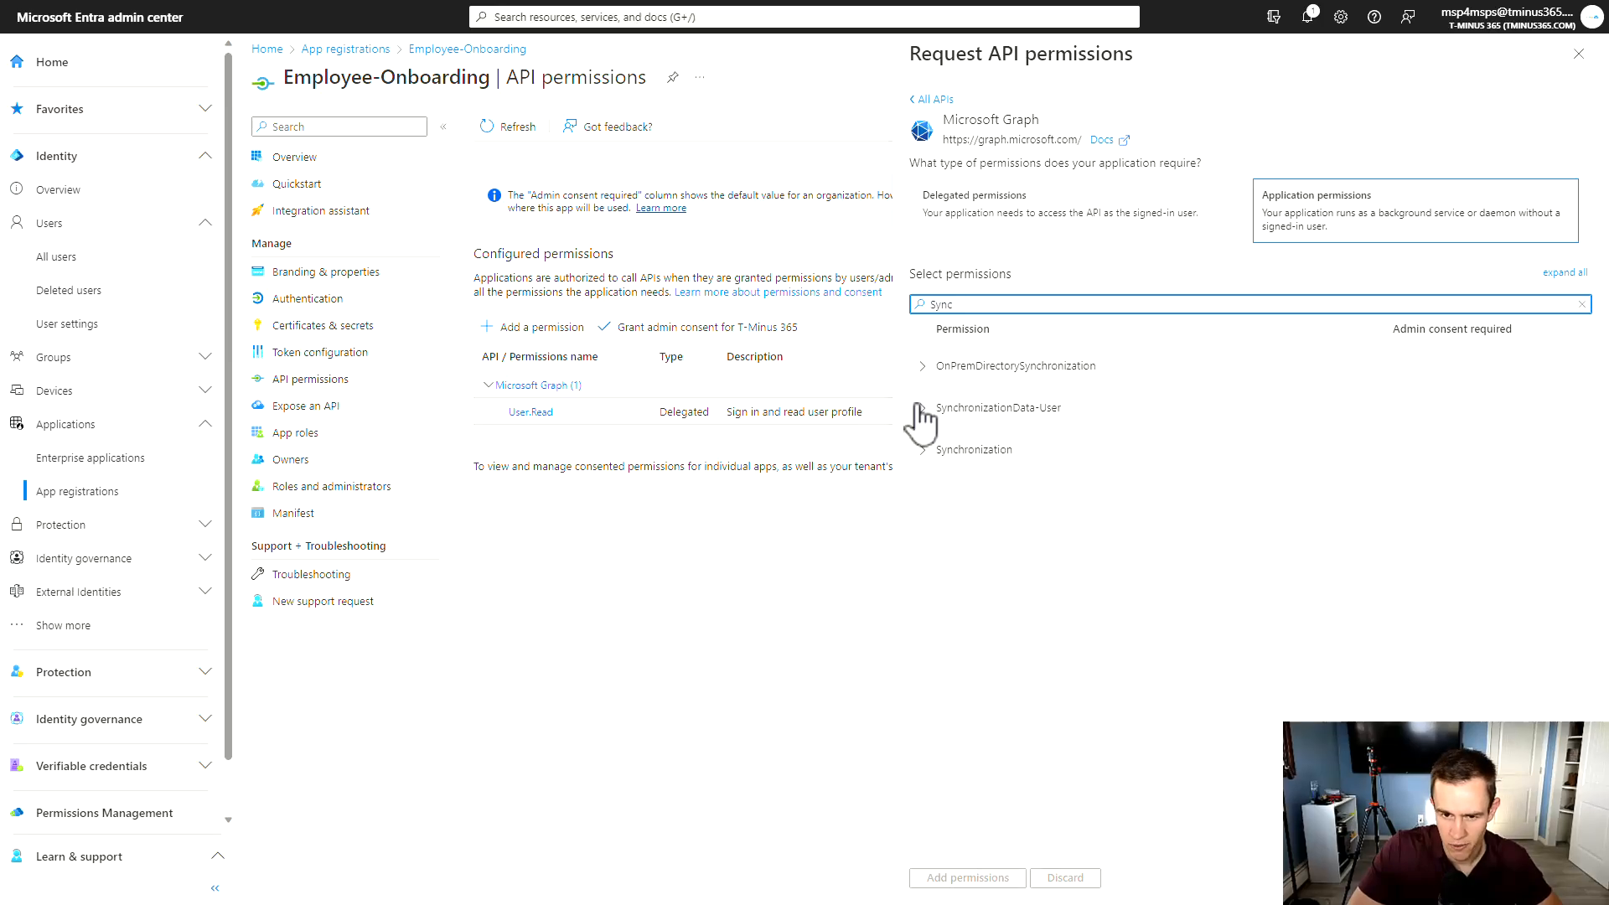
left_click(922, 408)
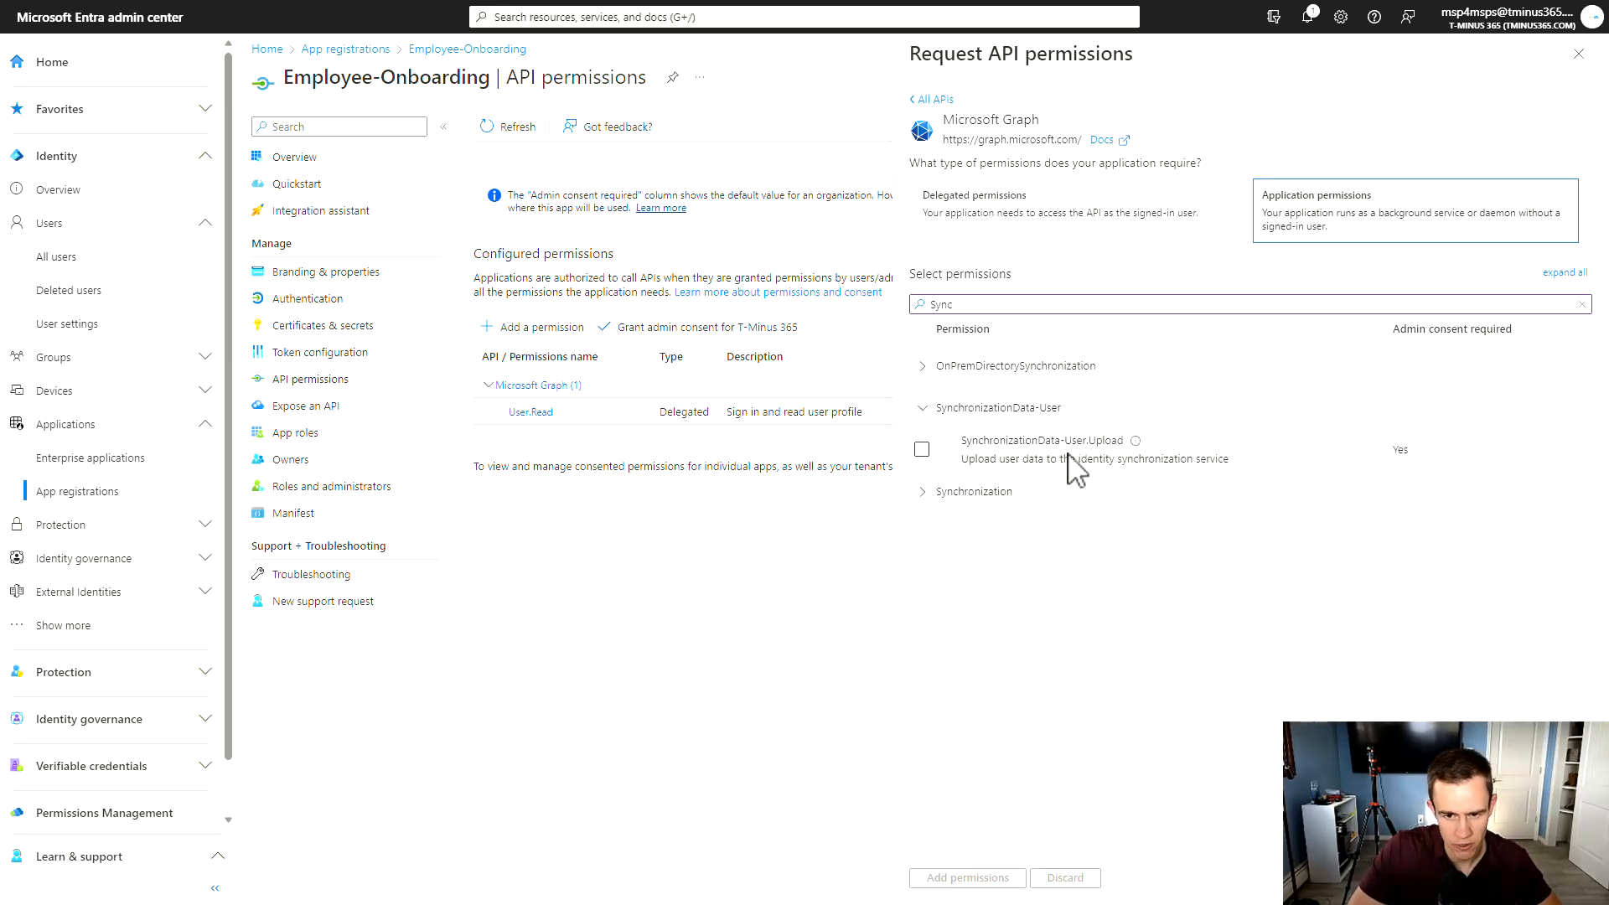
left_click(922, 449)
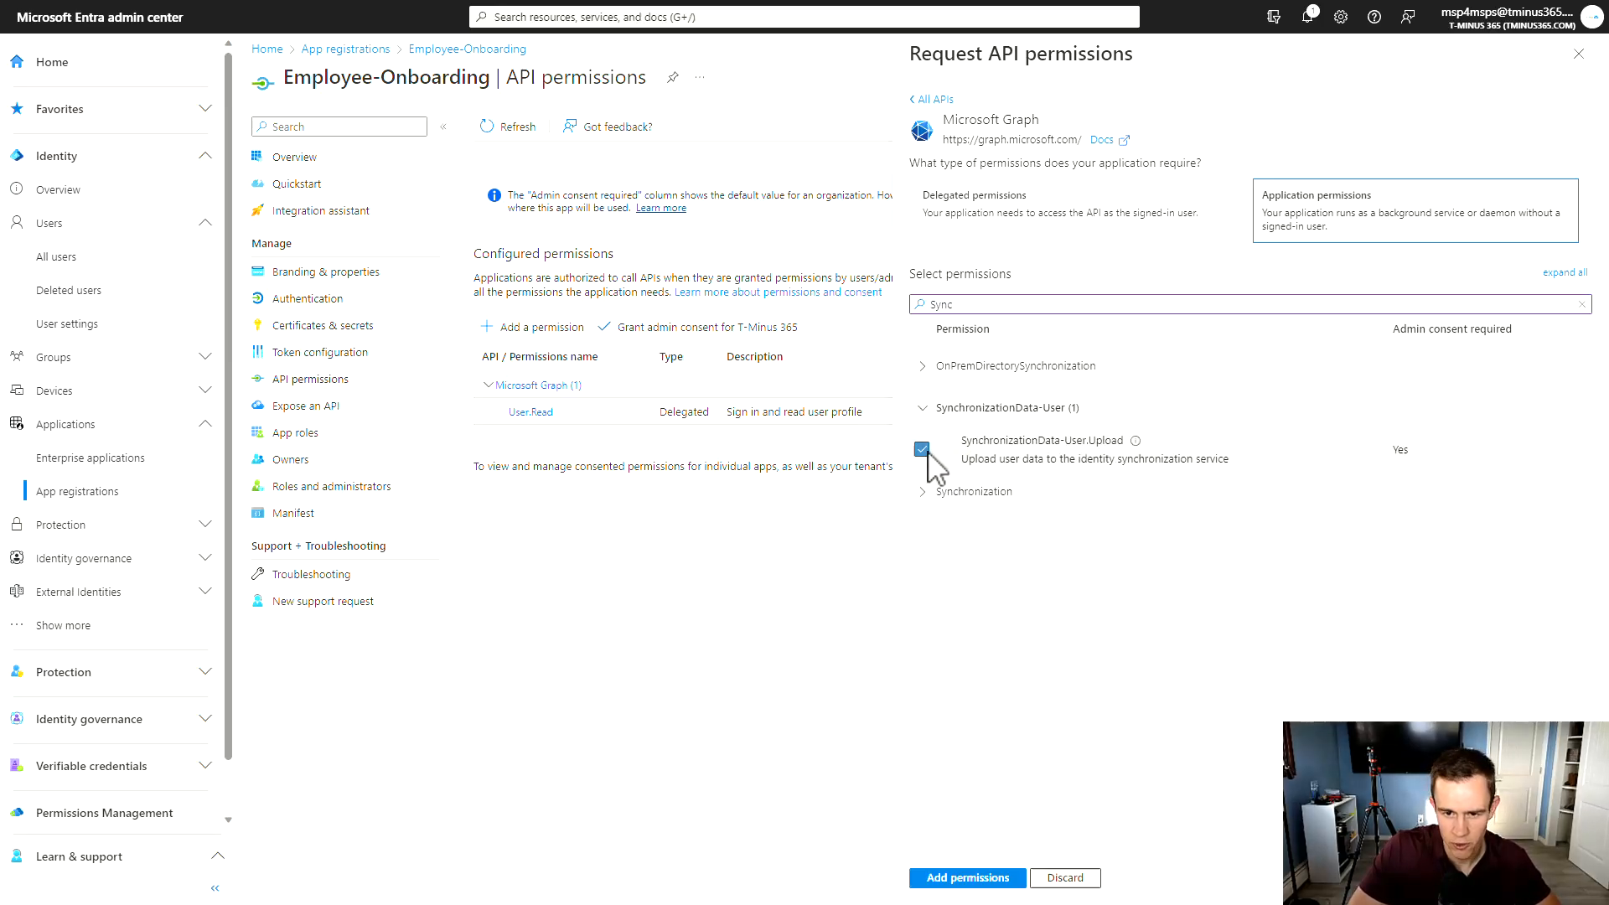
Step: Include AuditLog.Read.All in the permissions added to the application and grant admin consent for T-Minus 365
double_click(979, 305)
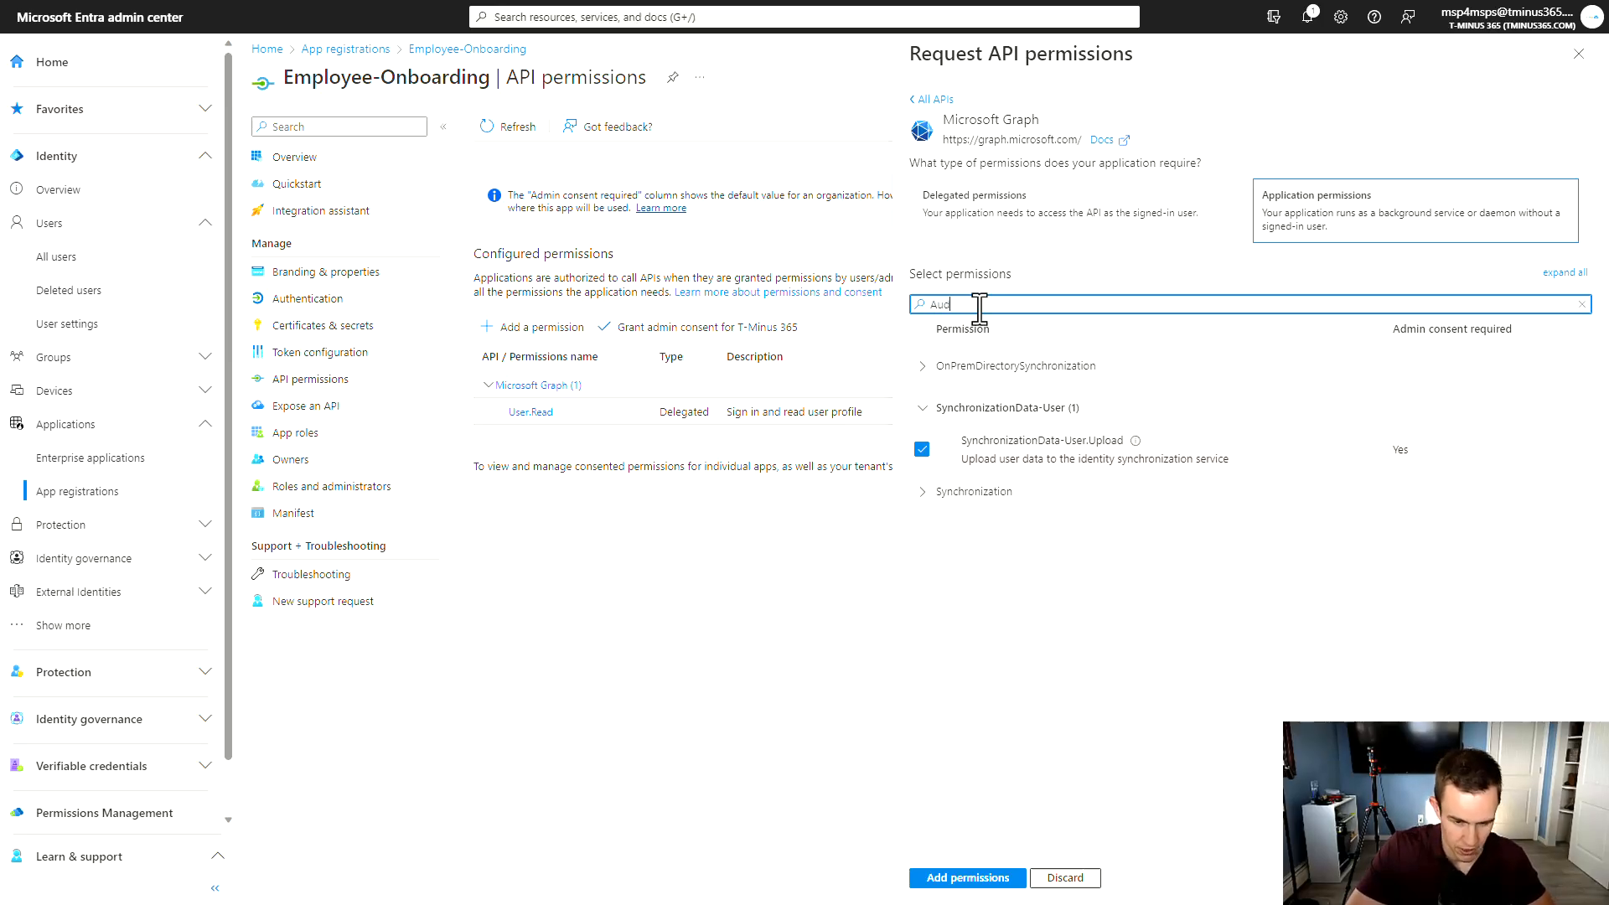
type("Audit")
left_click(922, 366)
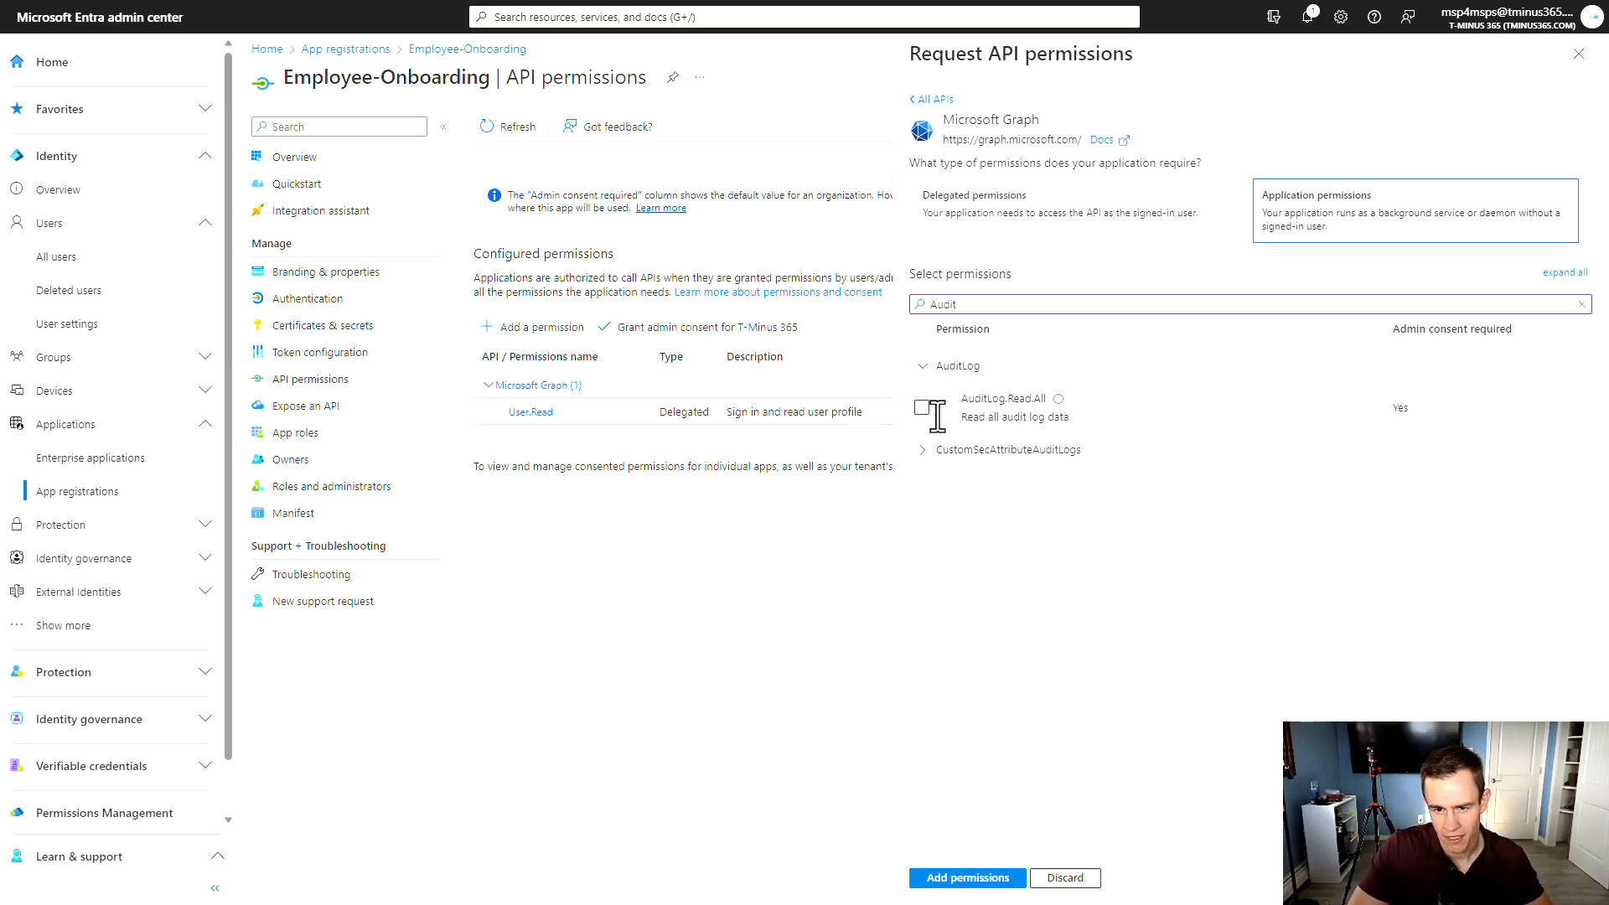
left_click(922, 408)
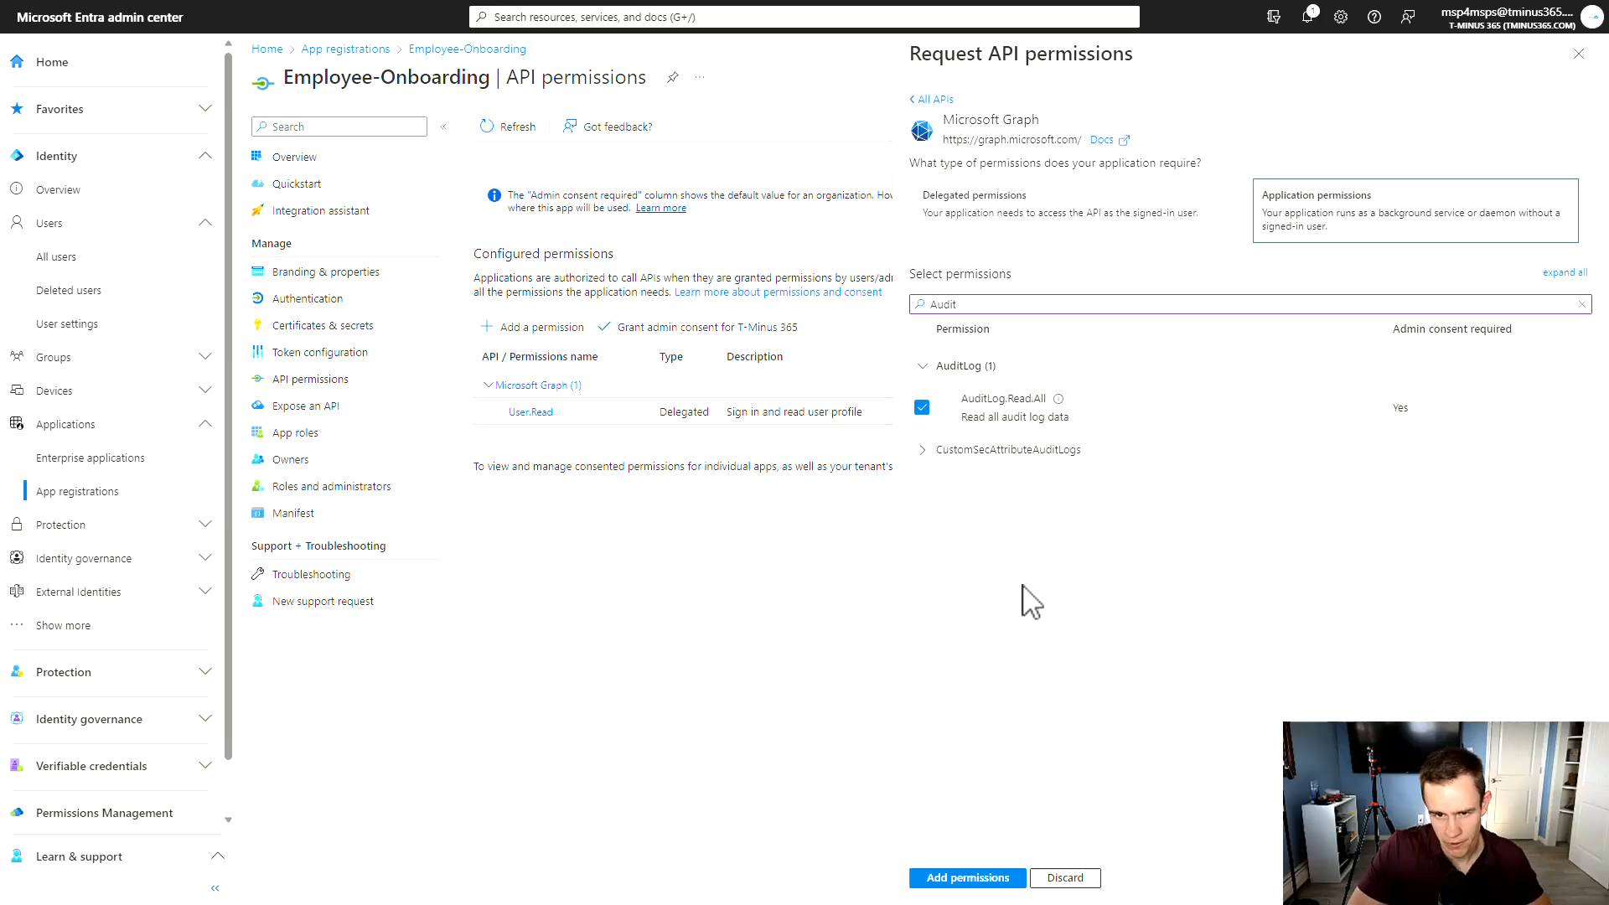
left_click(976, 883)
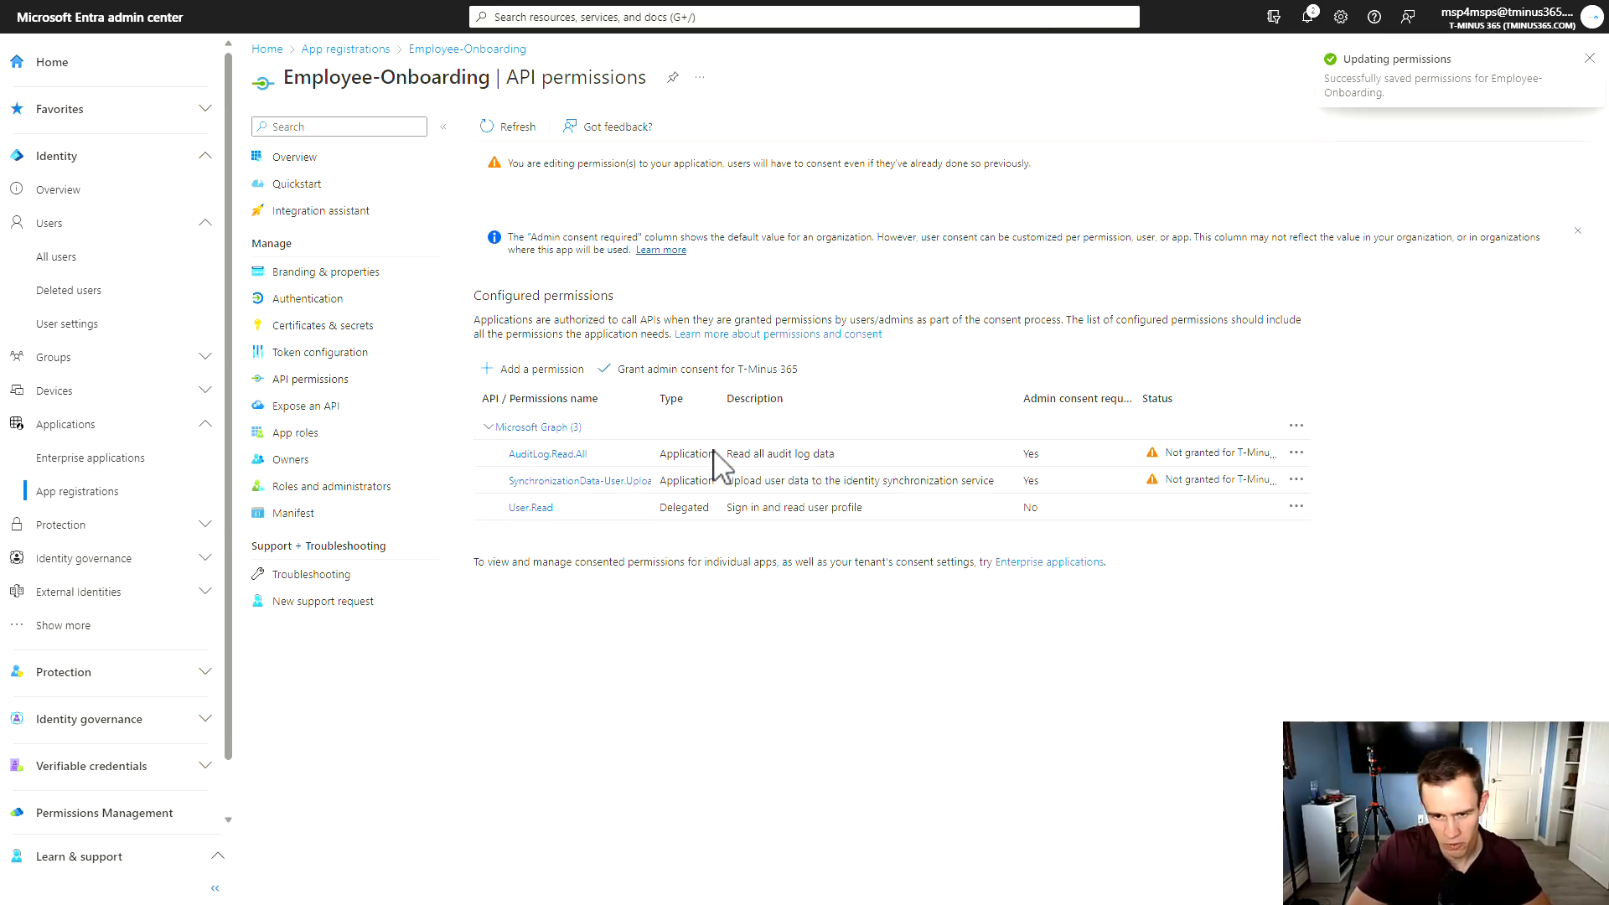
left_click(673, 371)
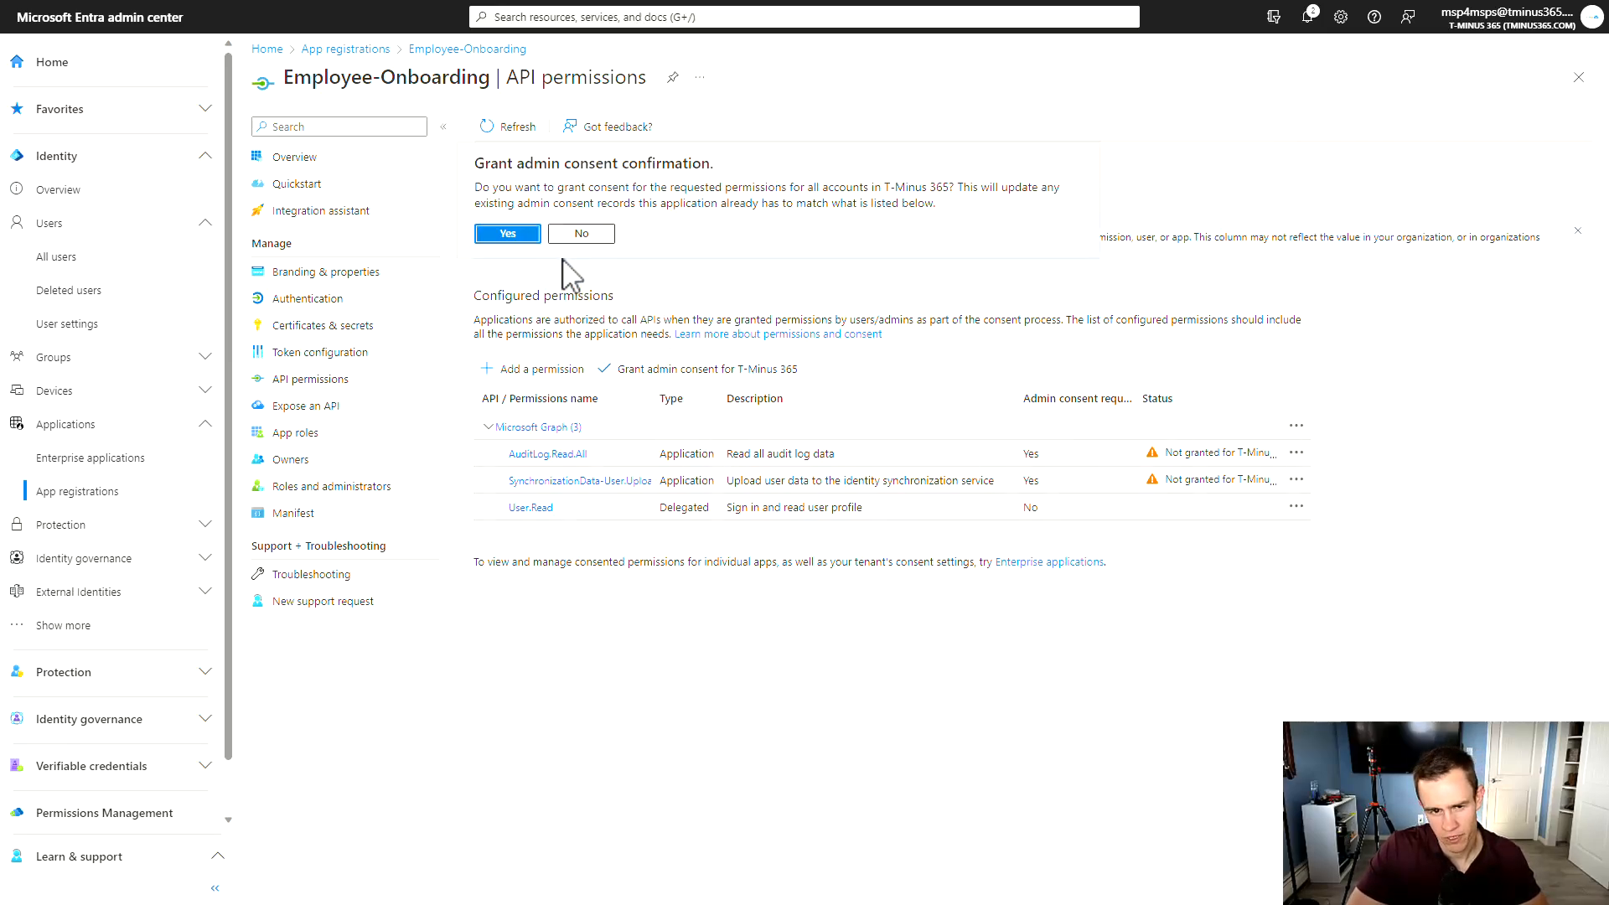
left_click(508, 234)
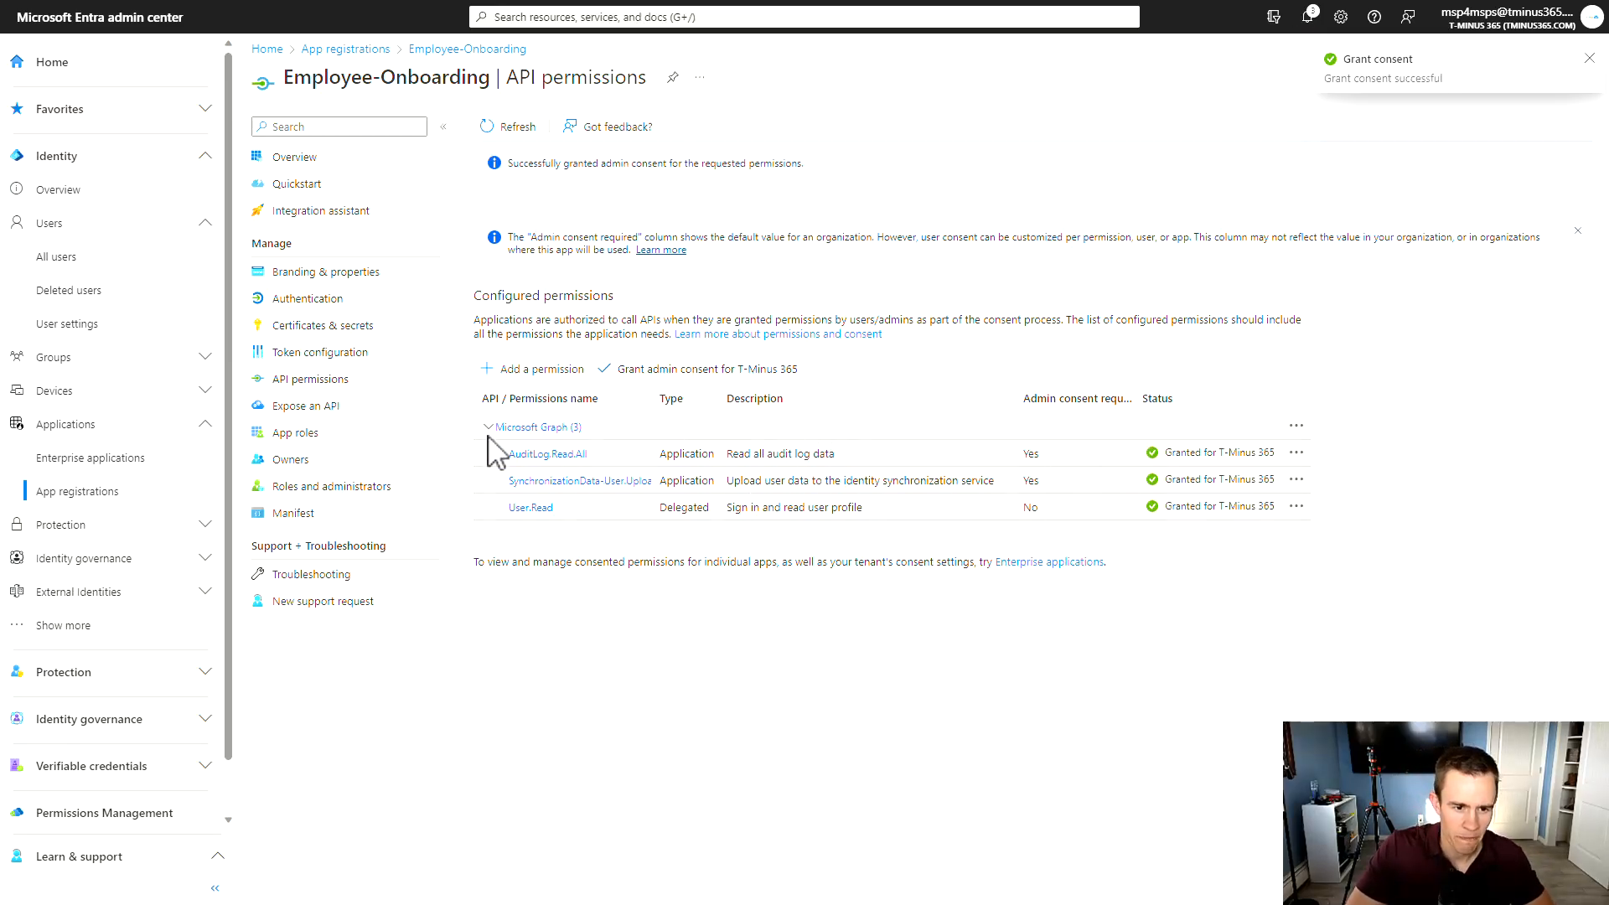
Step: Create a client secret described as EmployeeTest with the recommended 180-day expiry and copy its secret value
left_click(340, 327)
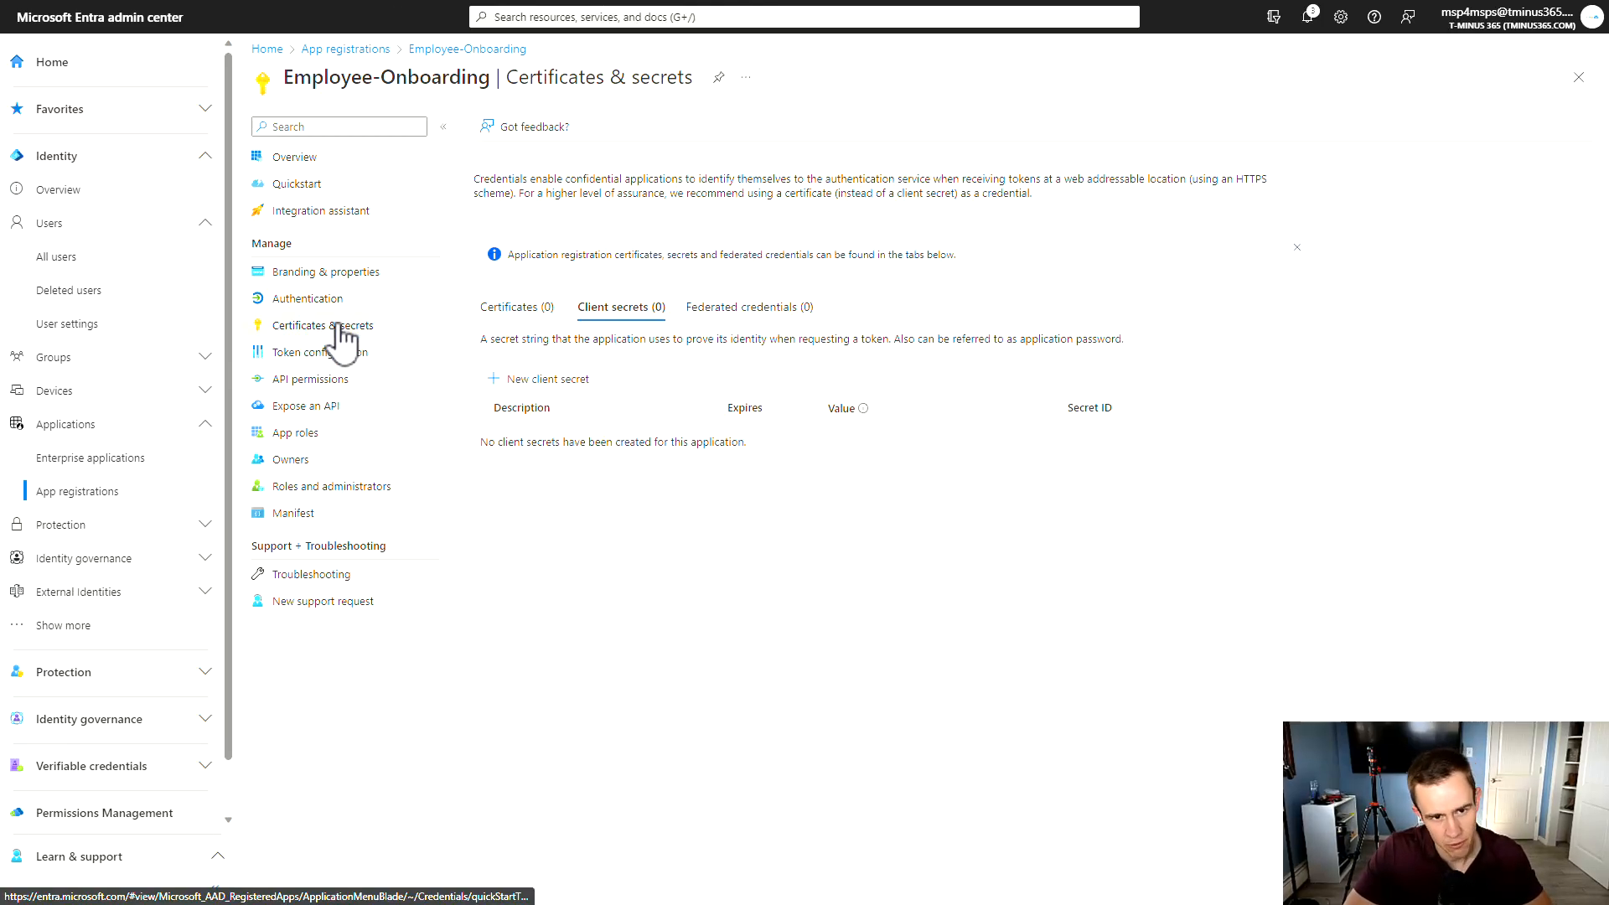
left_click(560, 385)
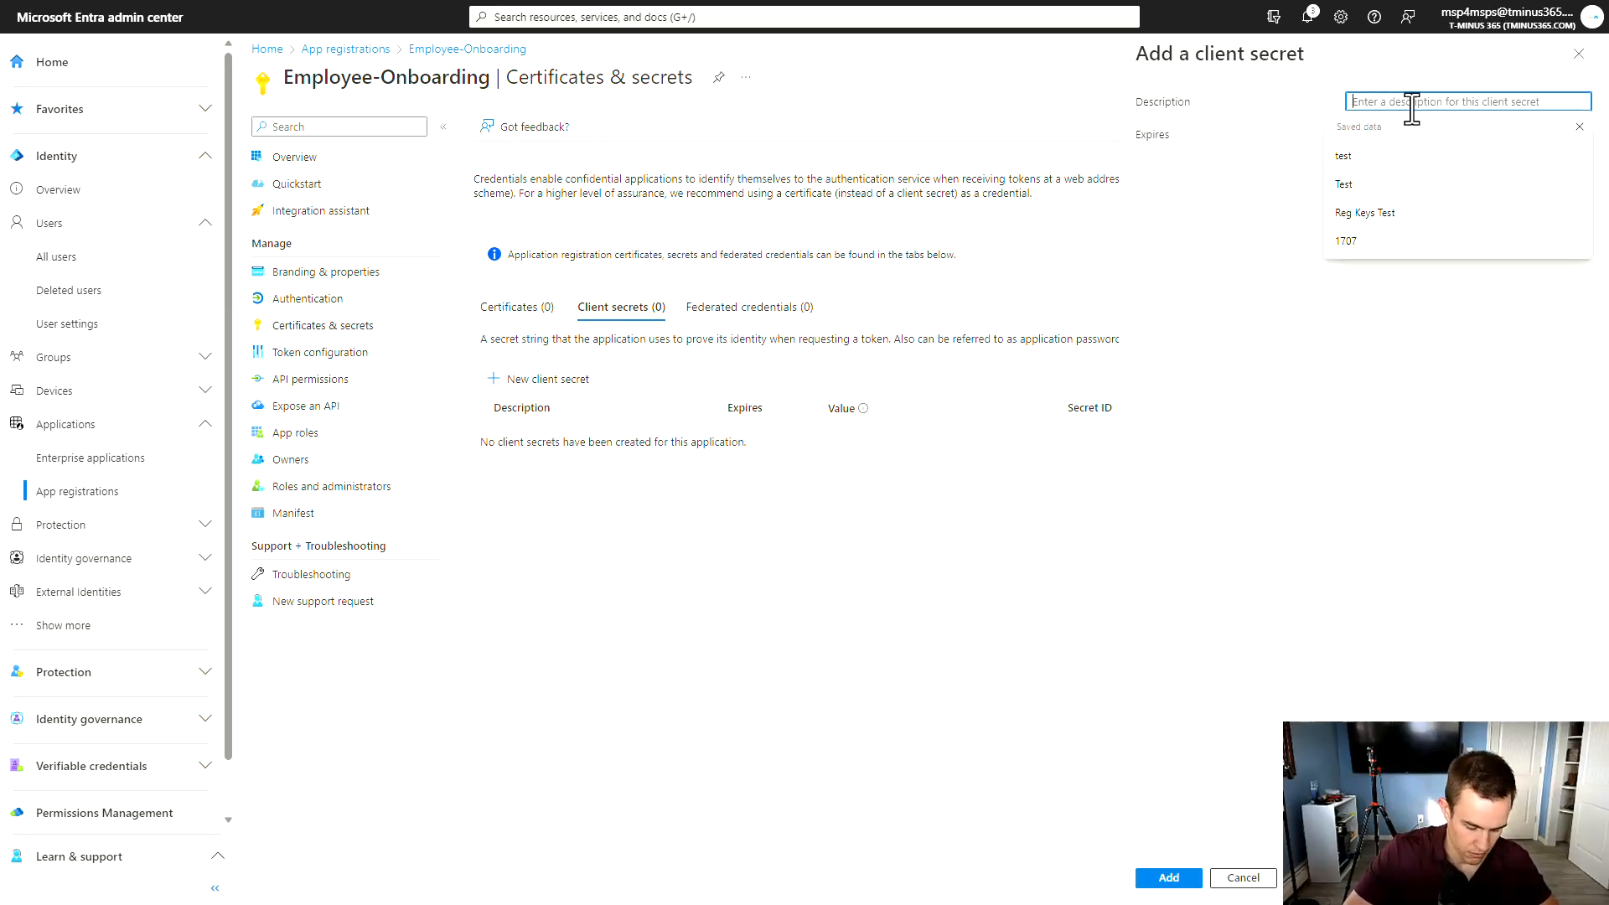
type("EmployeeTest")
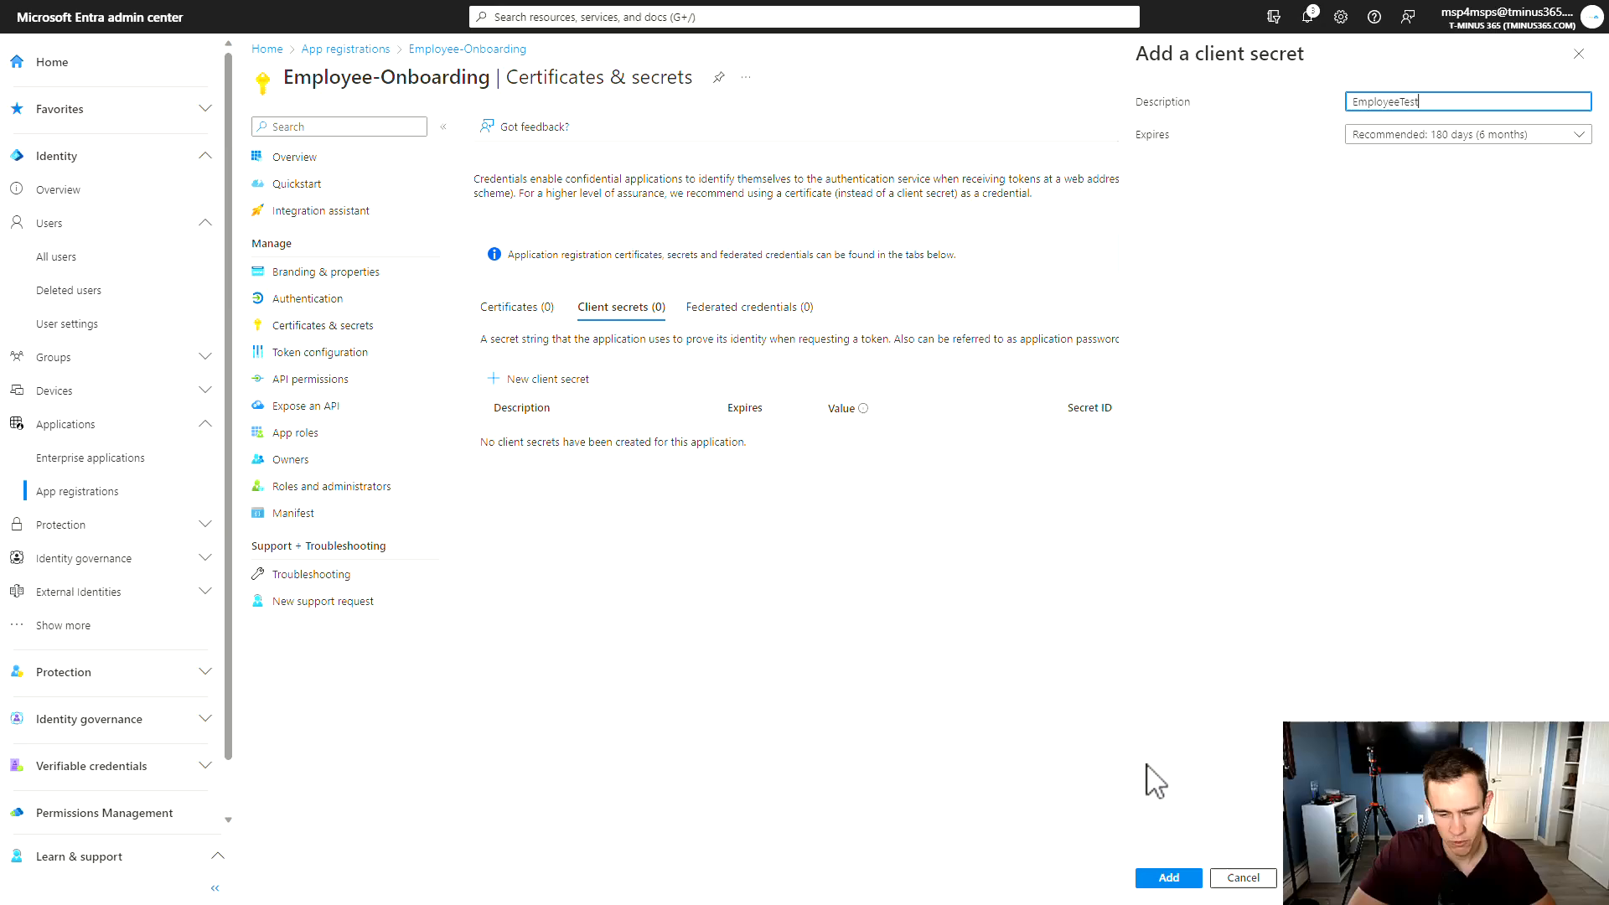
left_click(1167, 880)
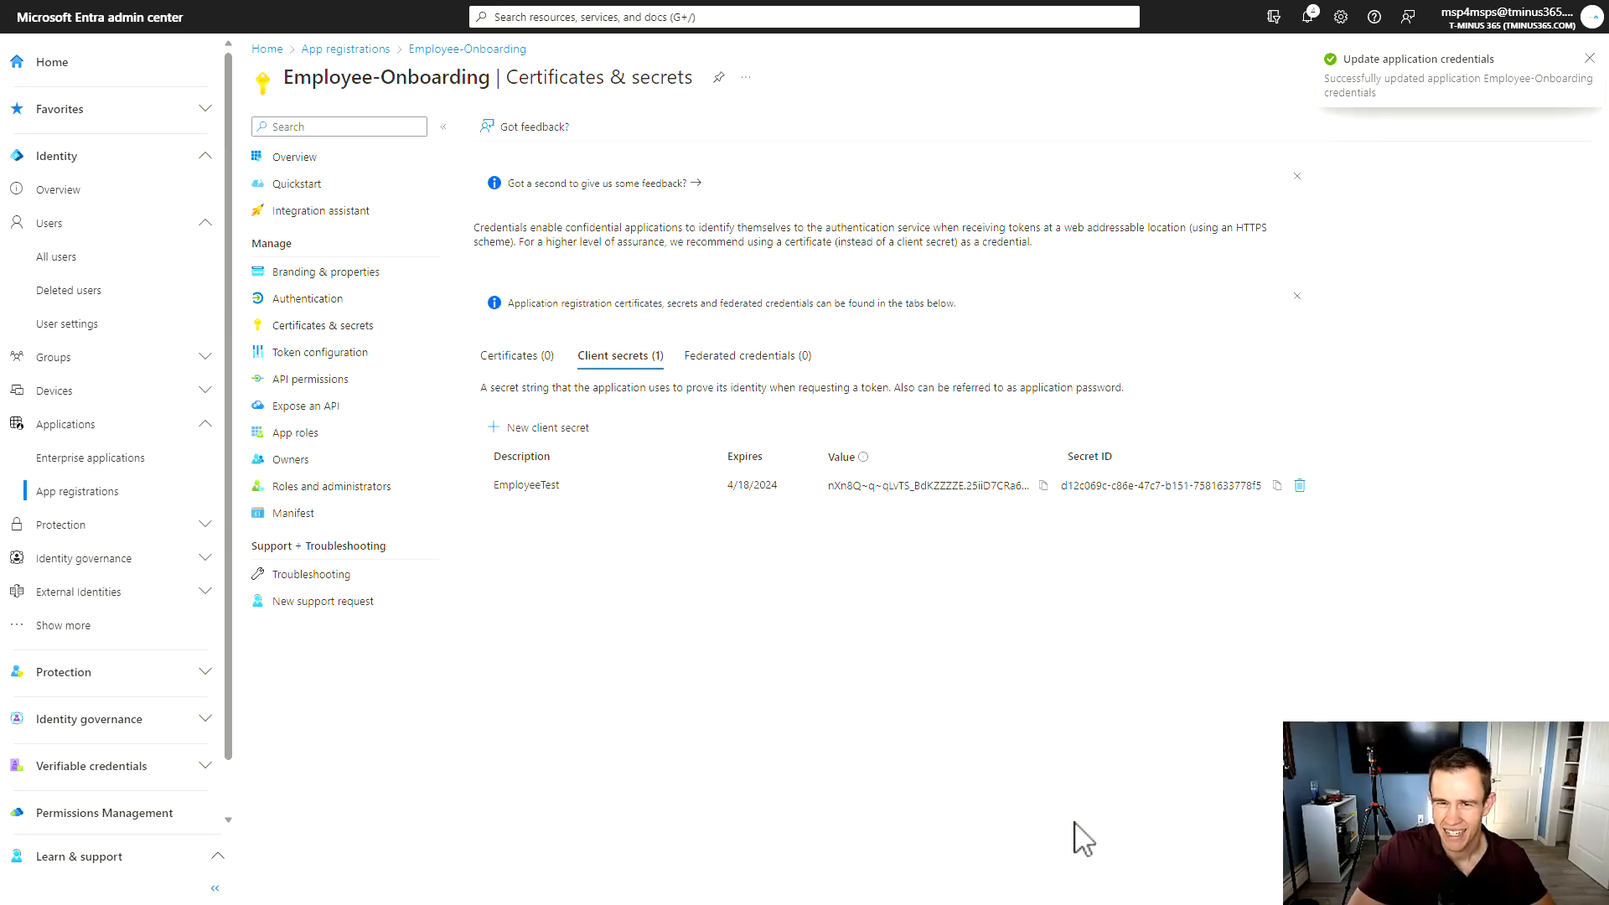
left_click(1042, 486)
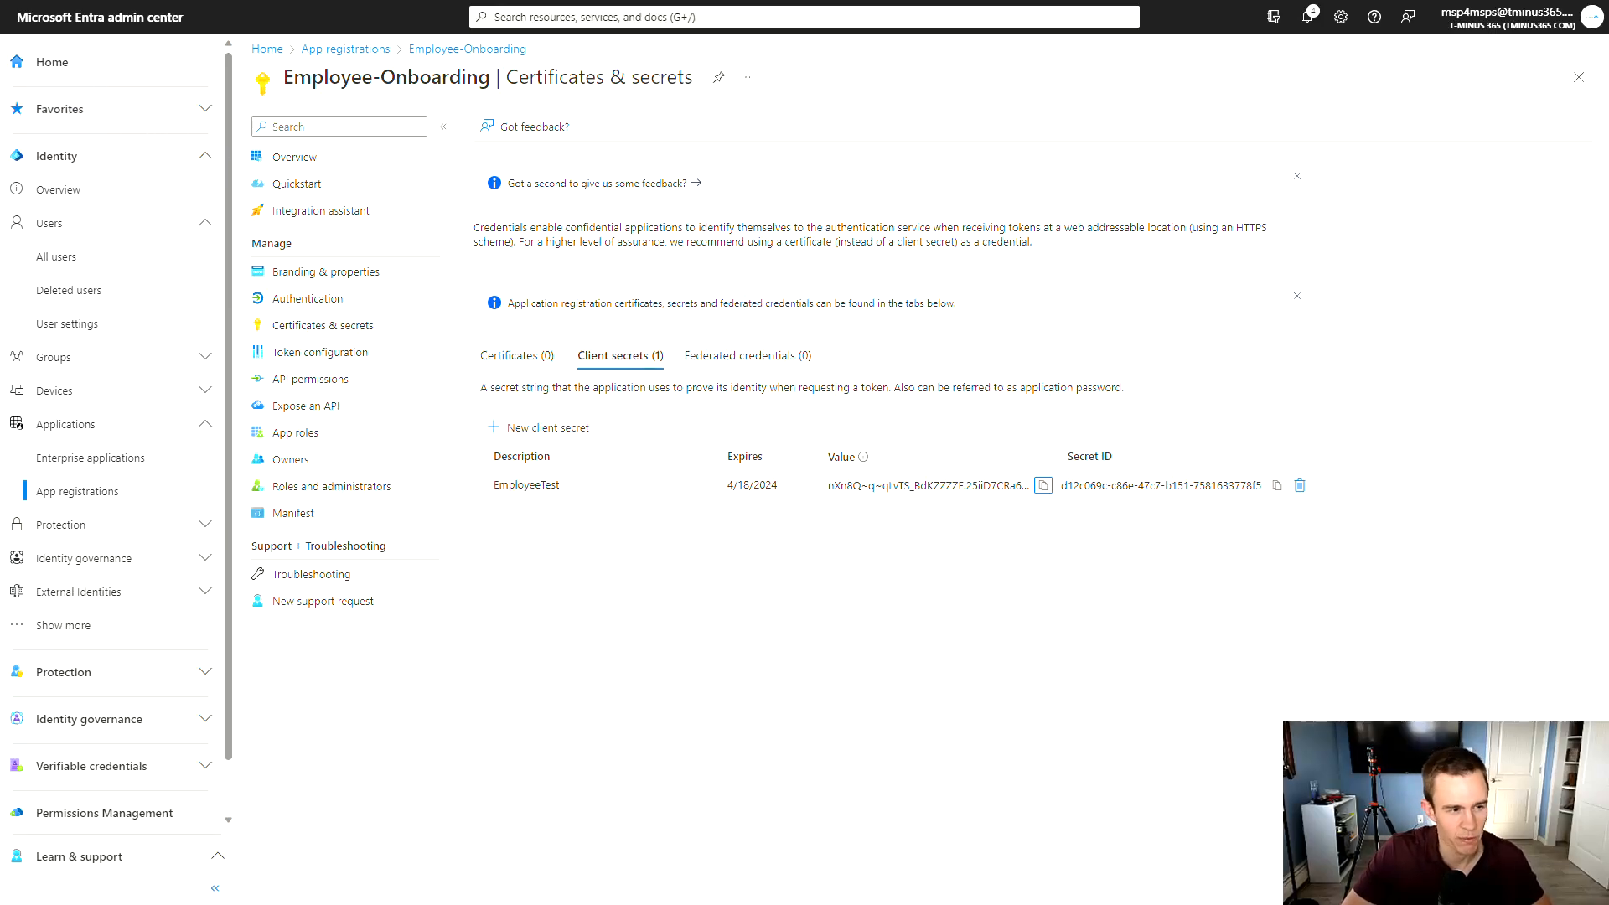
Step: Copy the application (client) ID and the directory (tenant) ID from the Employee-Onboarding app registration's overview
left_click(347, 158)
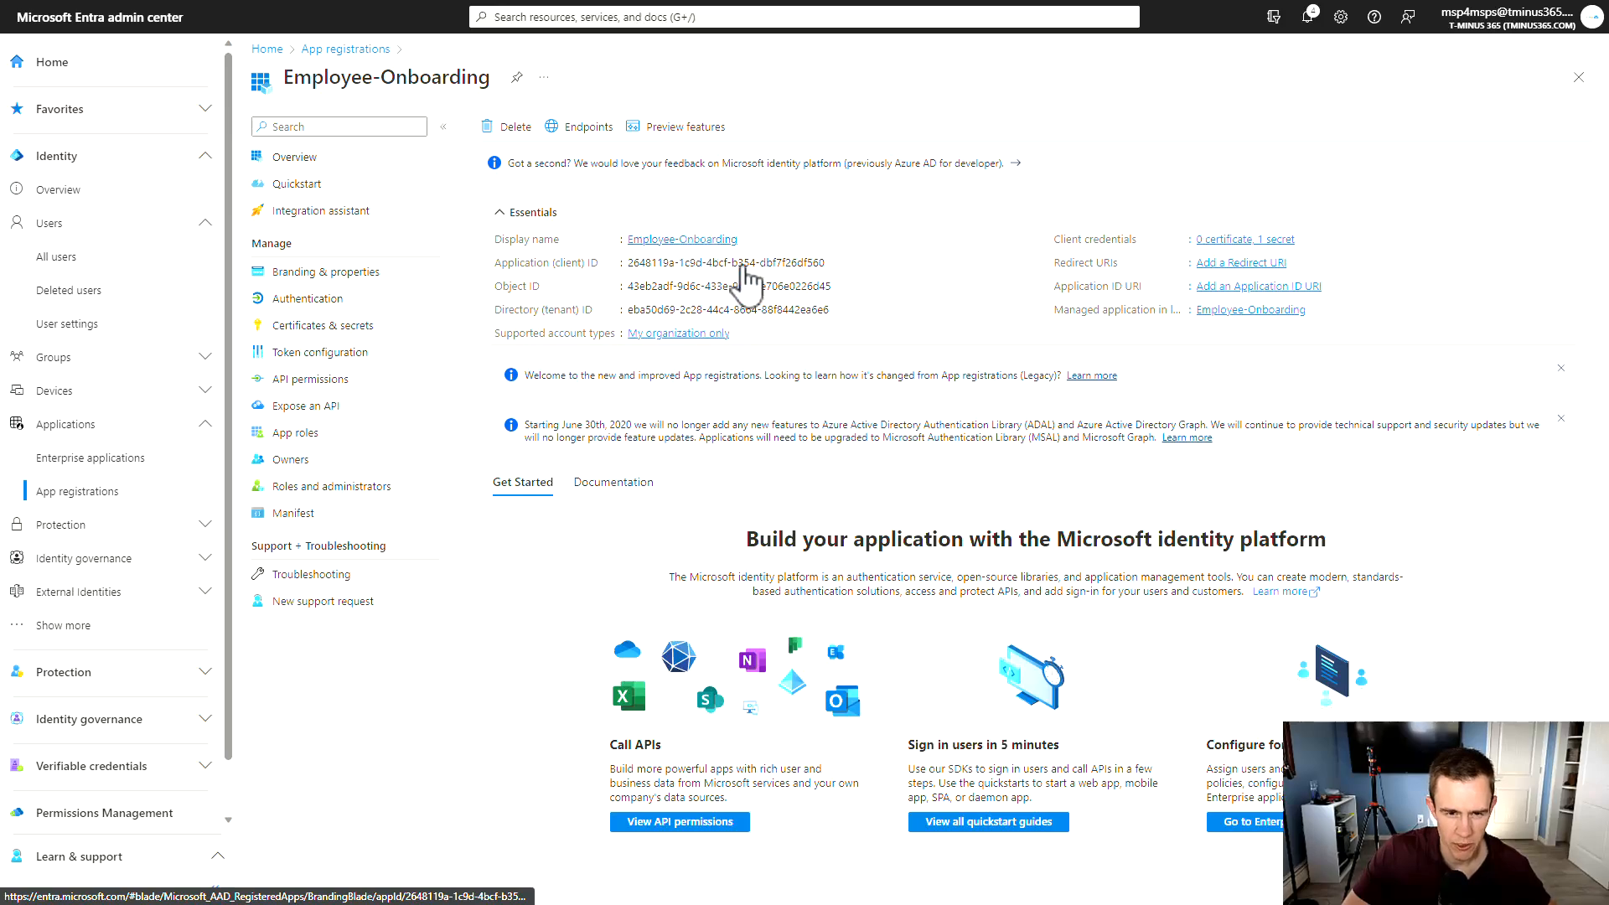
left_click(835, 262)
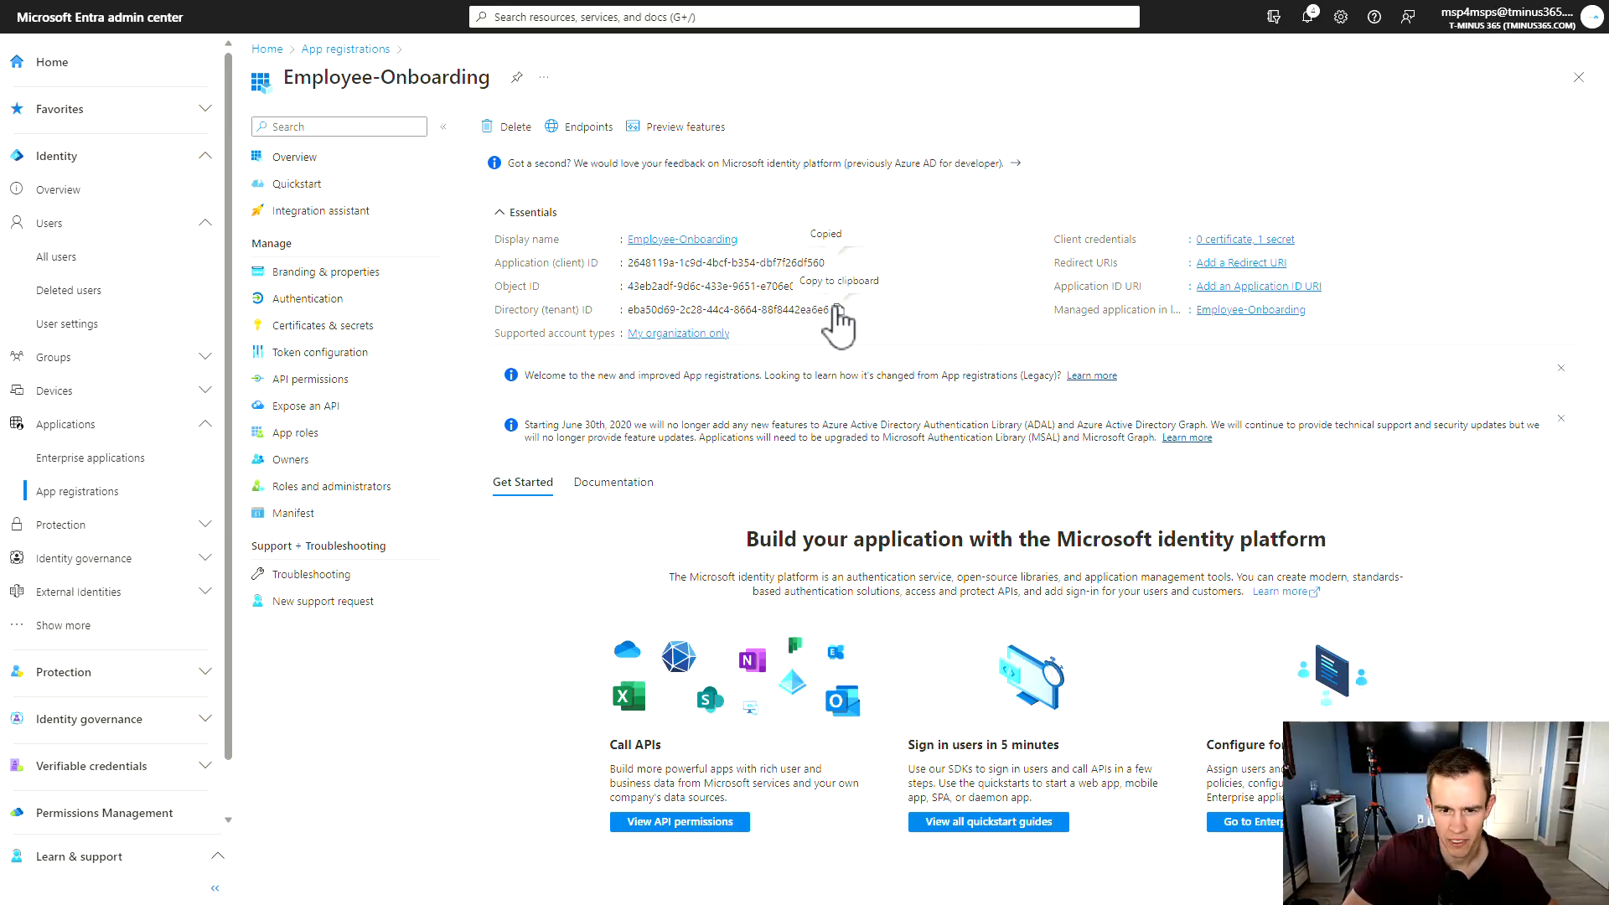
left_click(837, 310)
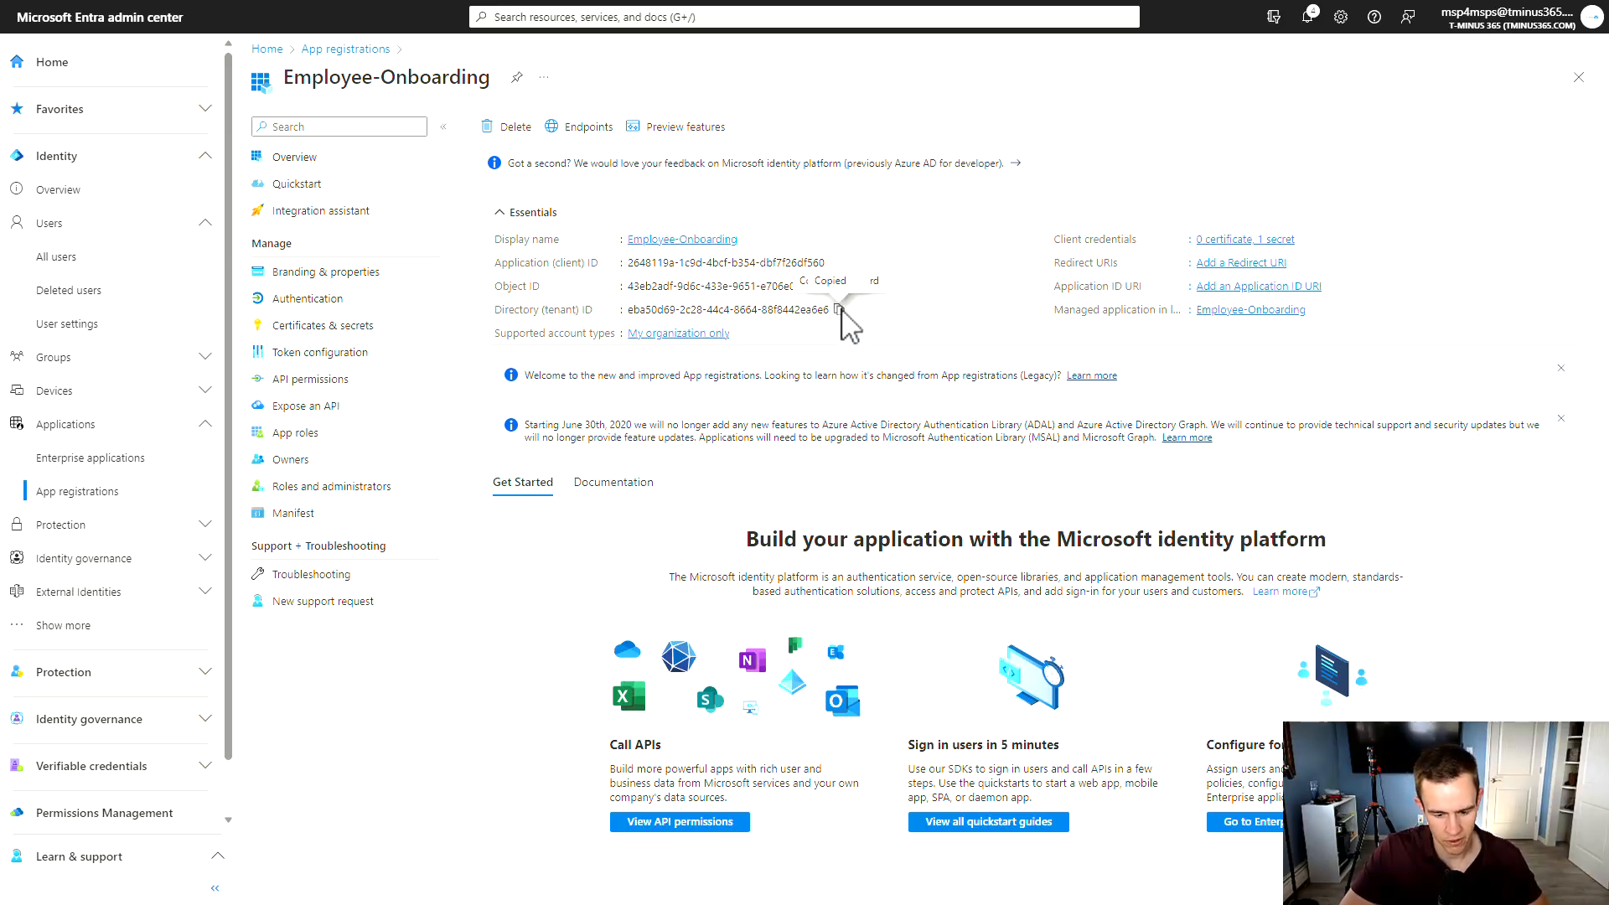
Step: Find the API-driven provisioning enterprise application by searching for API, and copy its Provisioning API Endpoint from the provisioning technical information
left_click(72, 466)
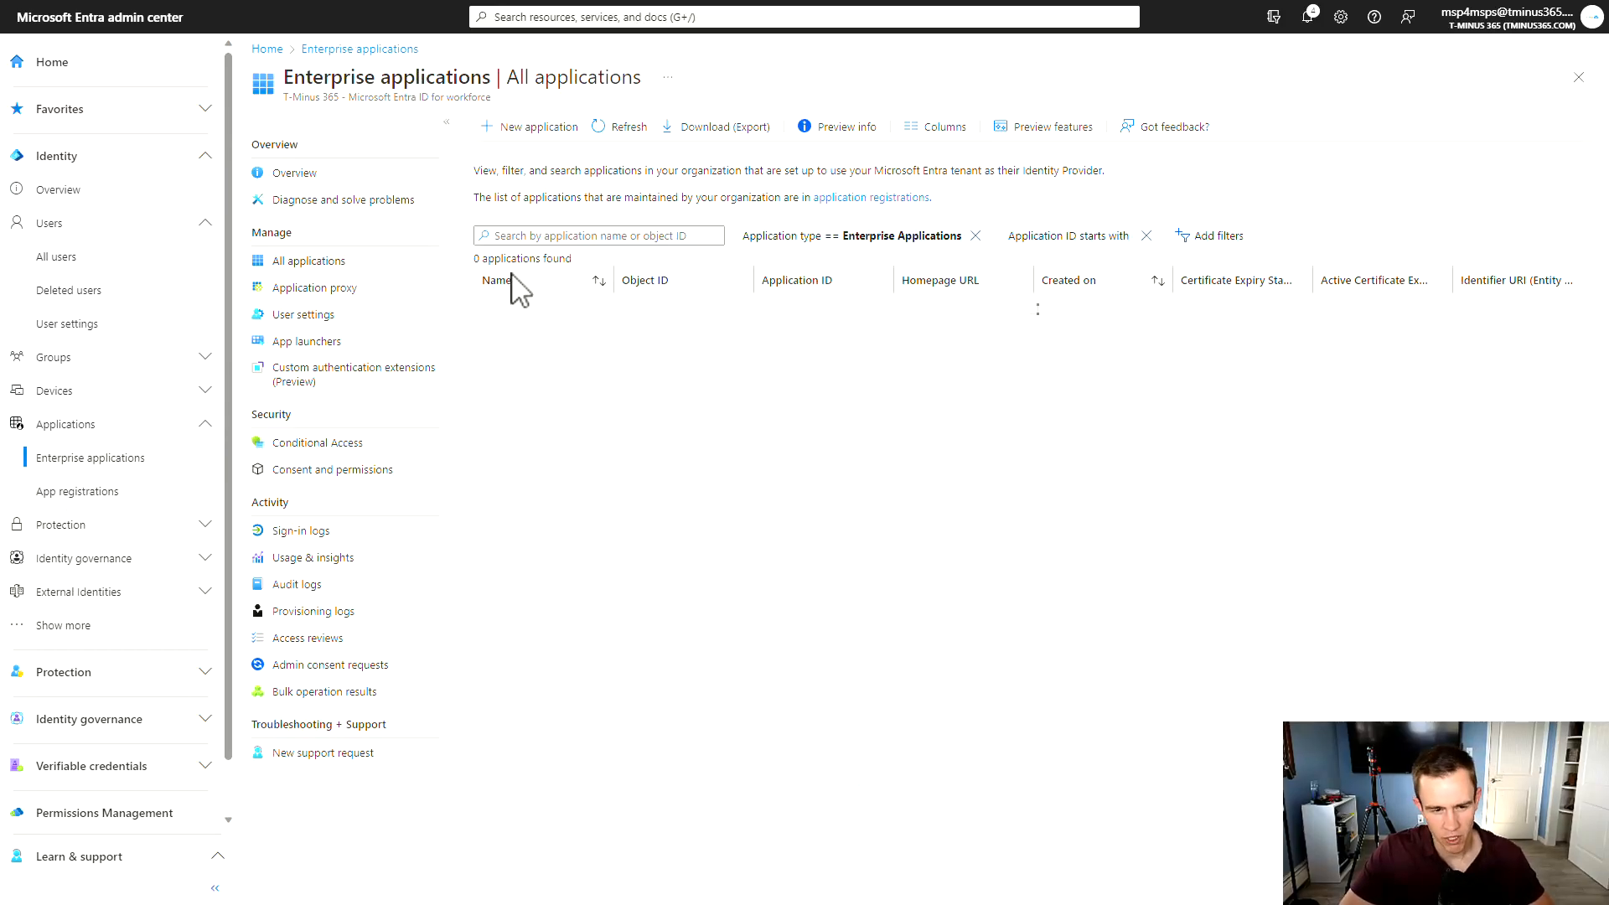
left_click(546, 236)
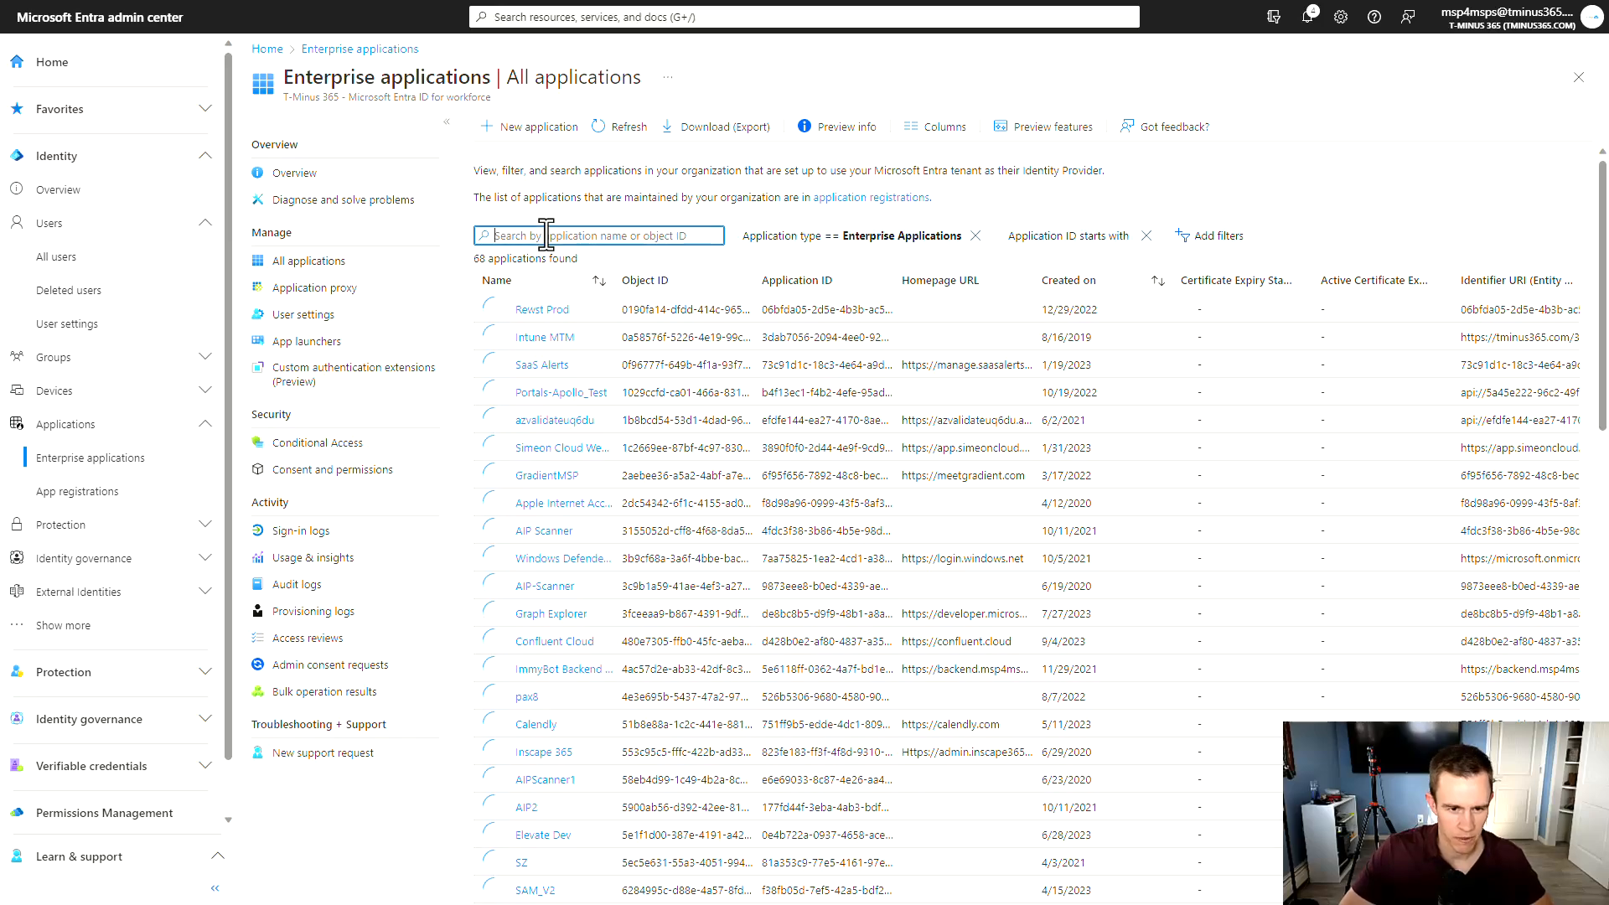
type("API")
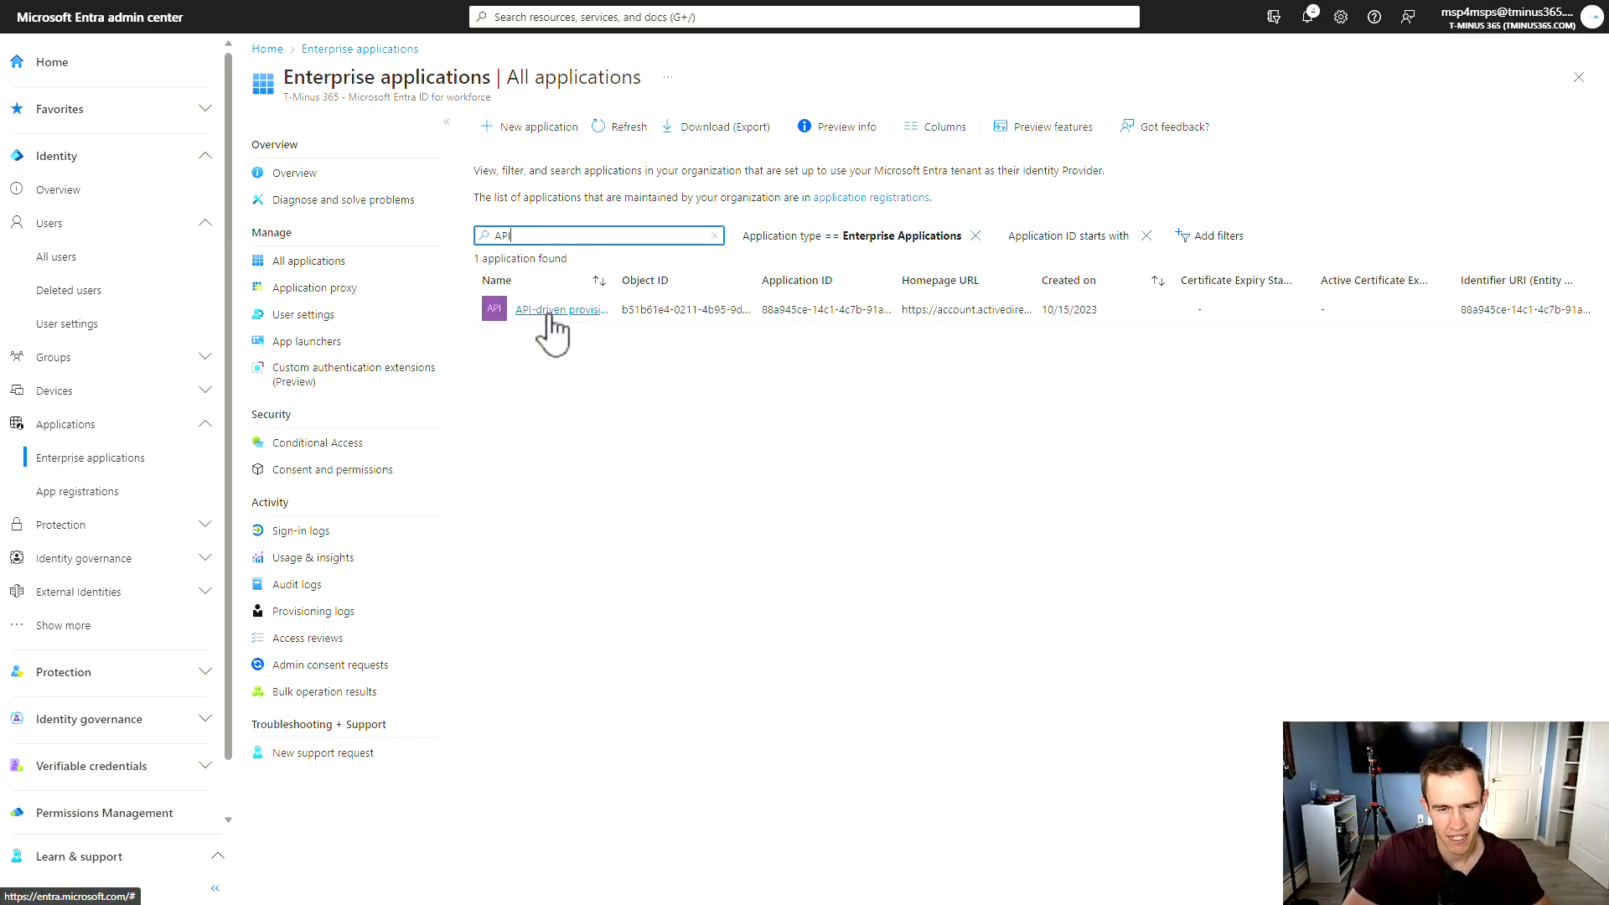
left_click(546, 311)
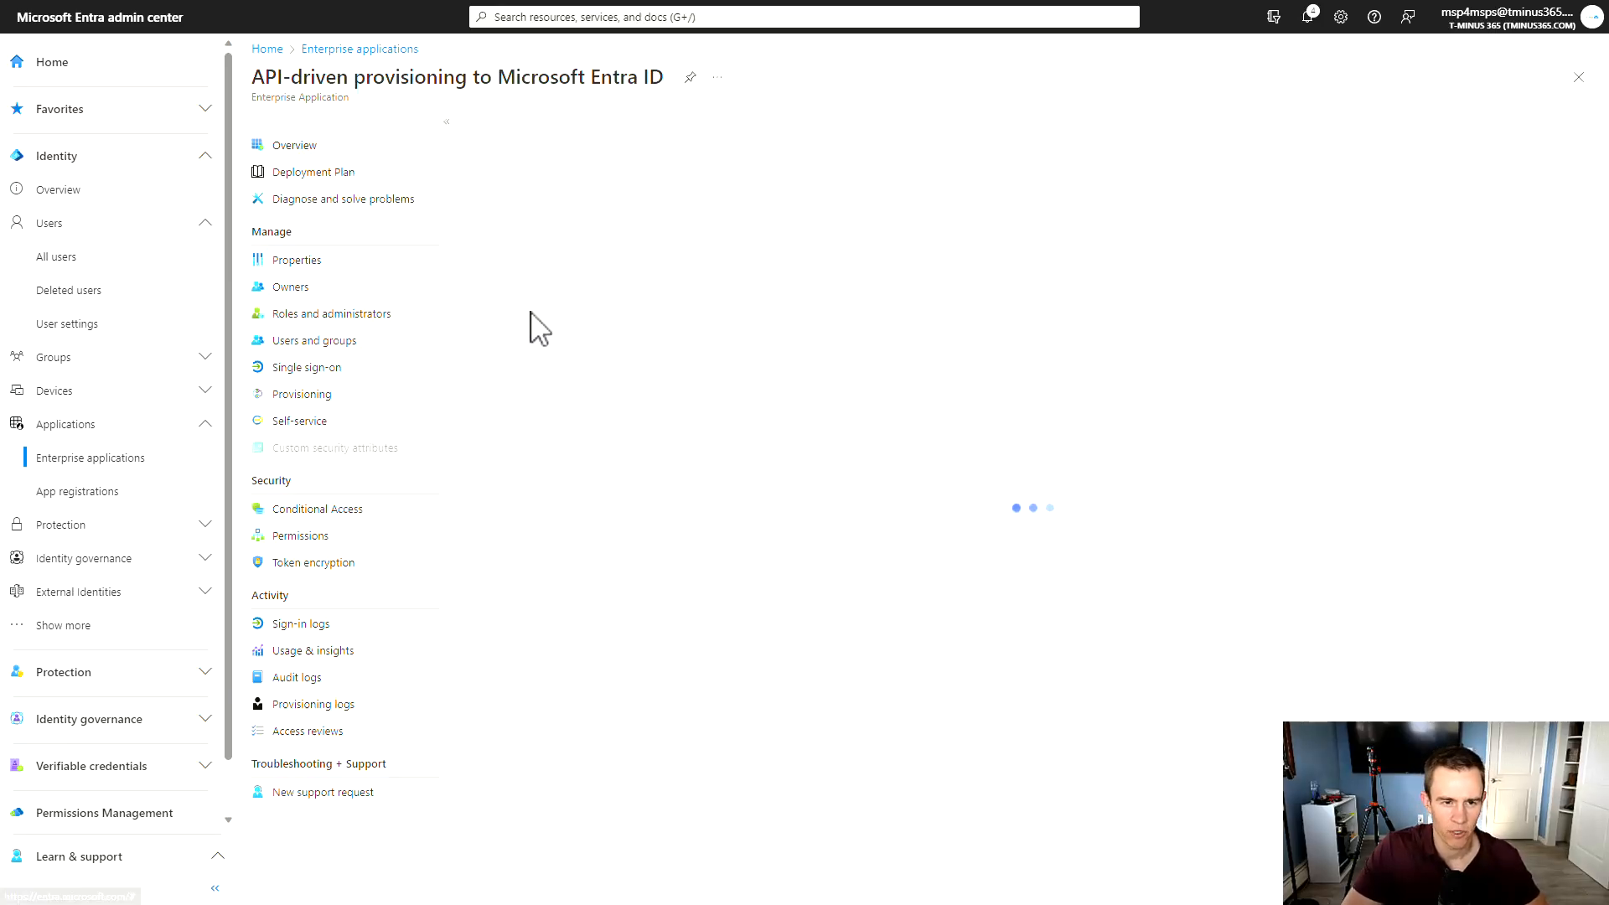
left_click(314, 394)
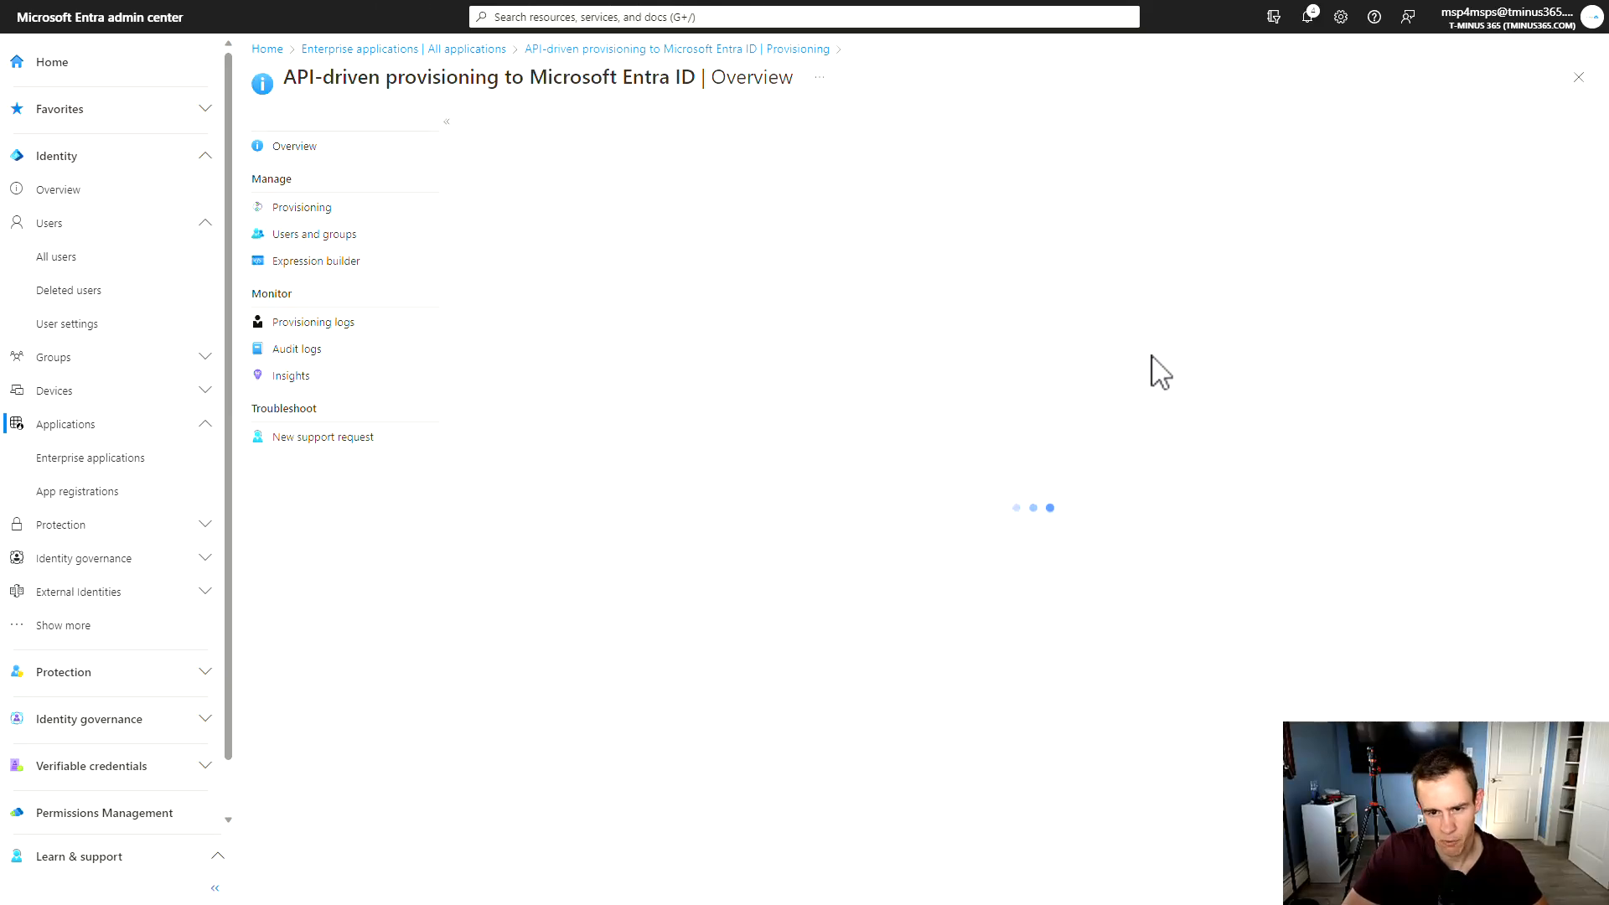
left_click(862, 250)
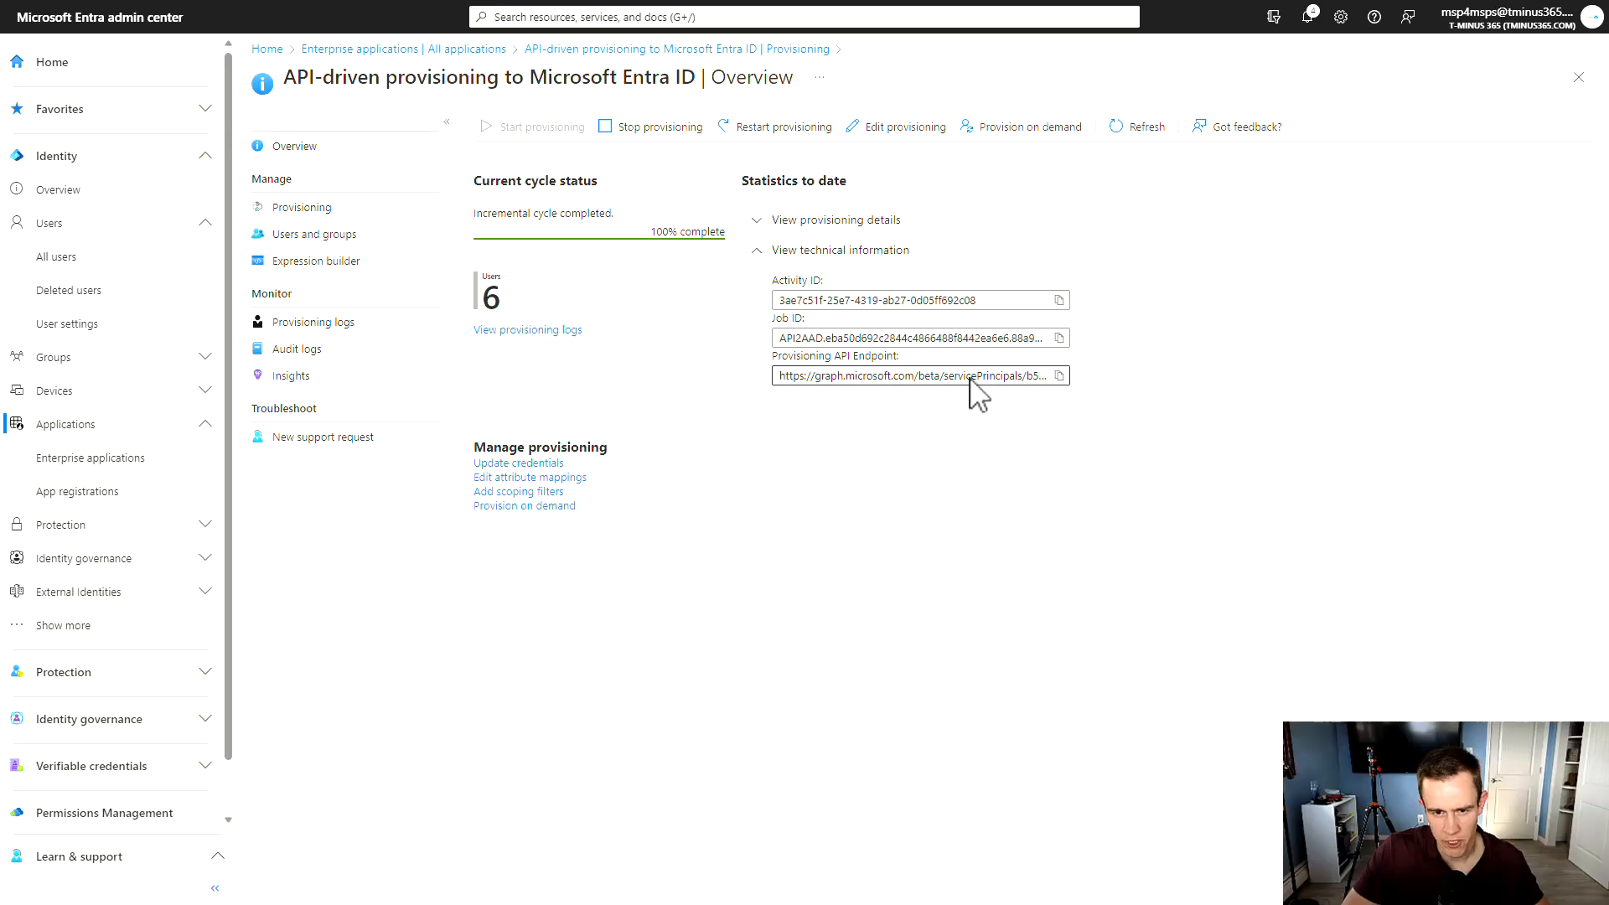
left_click(1060, 375)
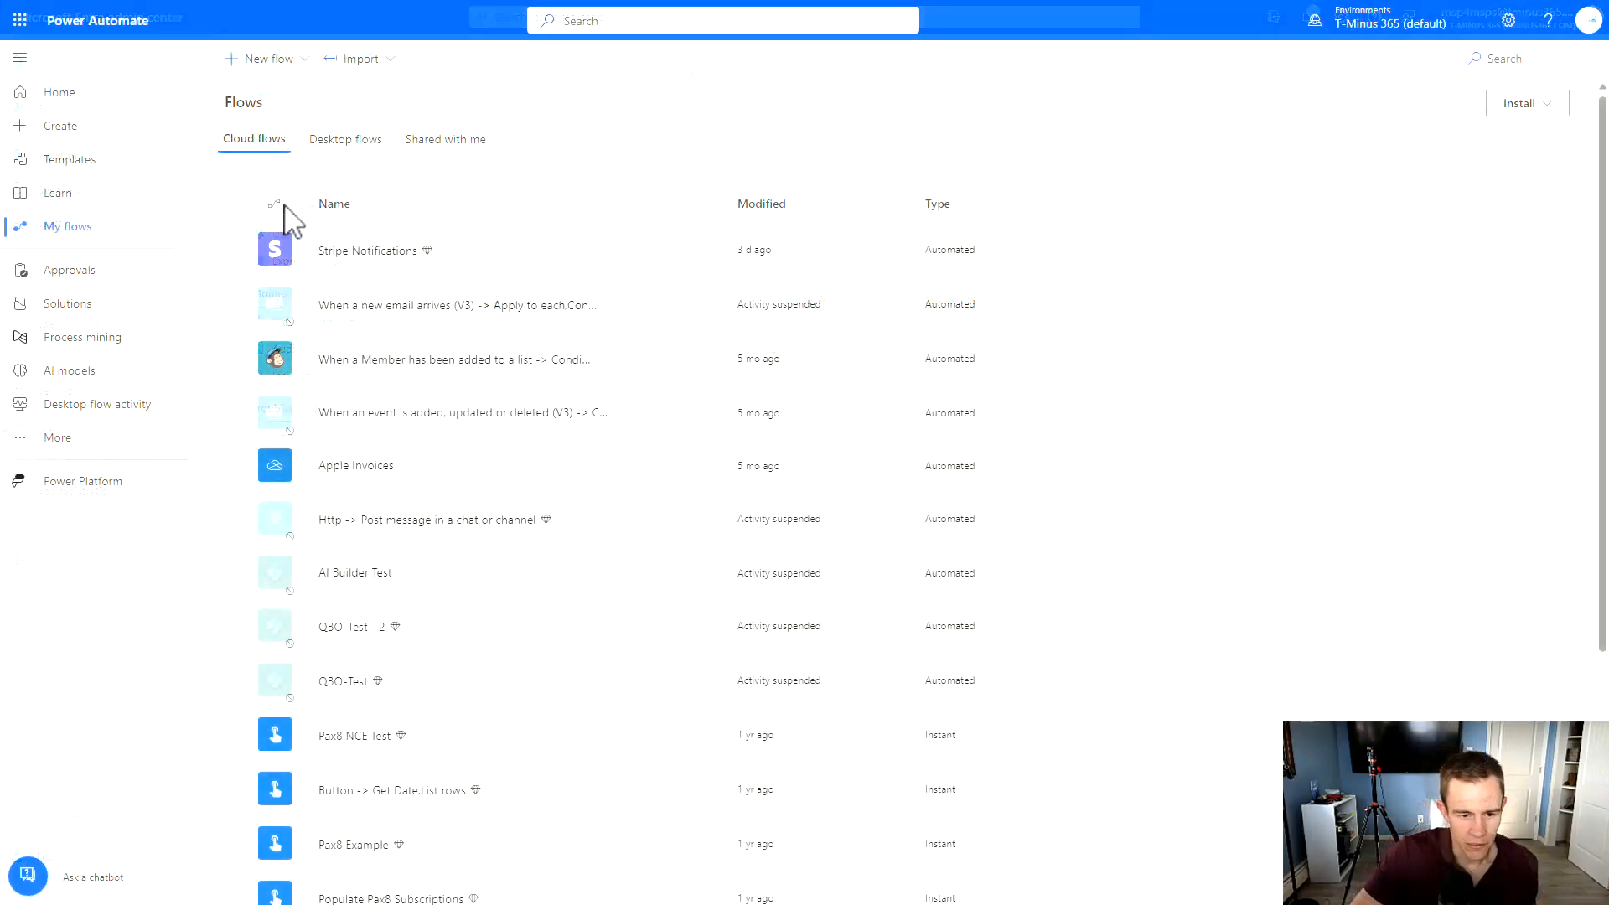
Step: In Power Automate, create a new automated cloud flow from blank, skipping the flow name and trigger selection
left_click(277, 58)
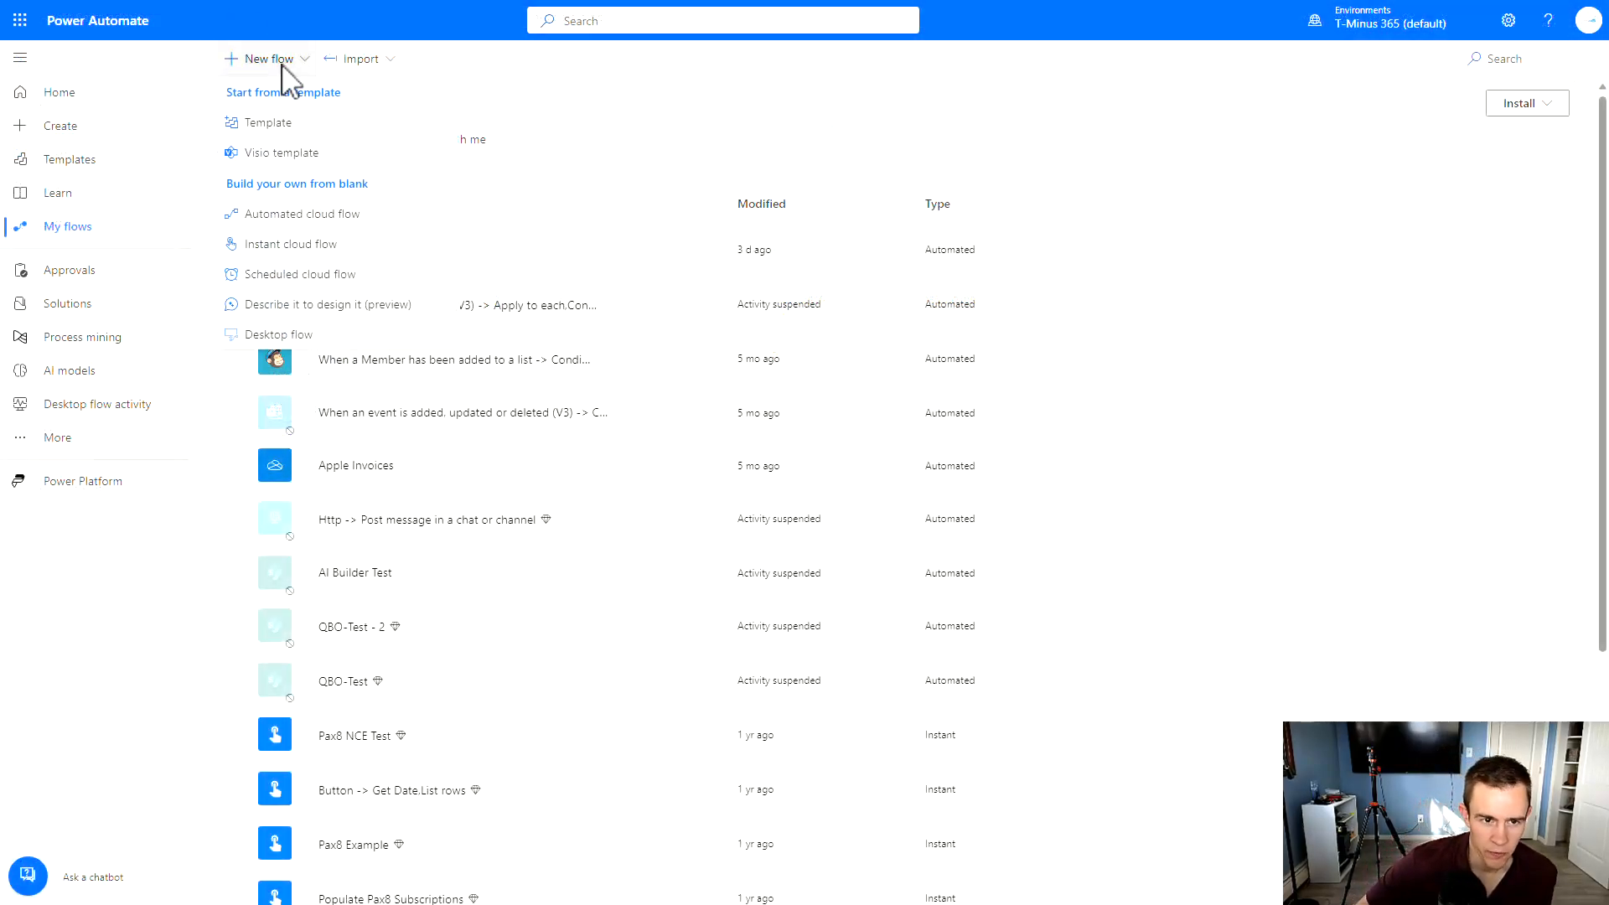
left_click(356, 218)
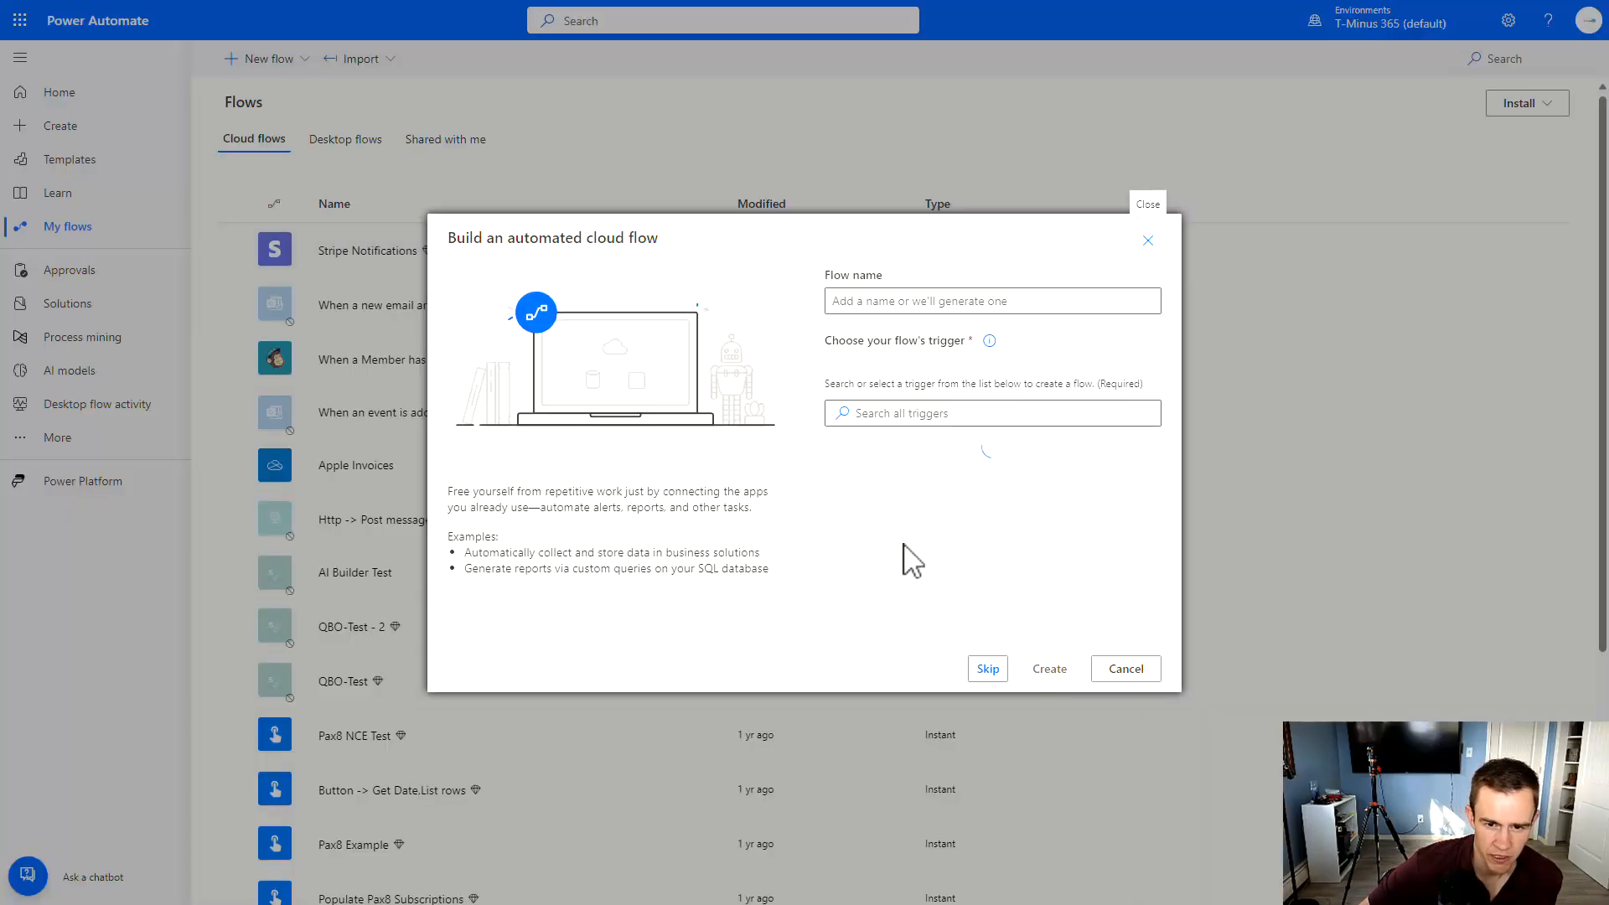
left_click(989, 670)
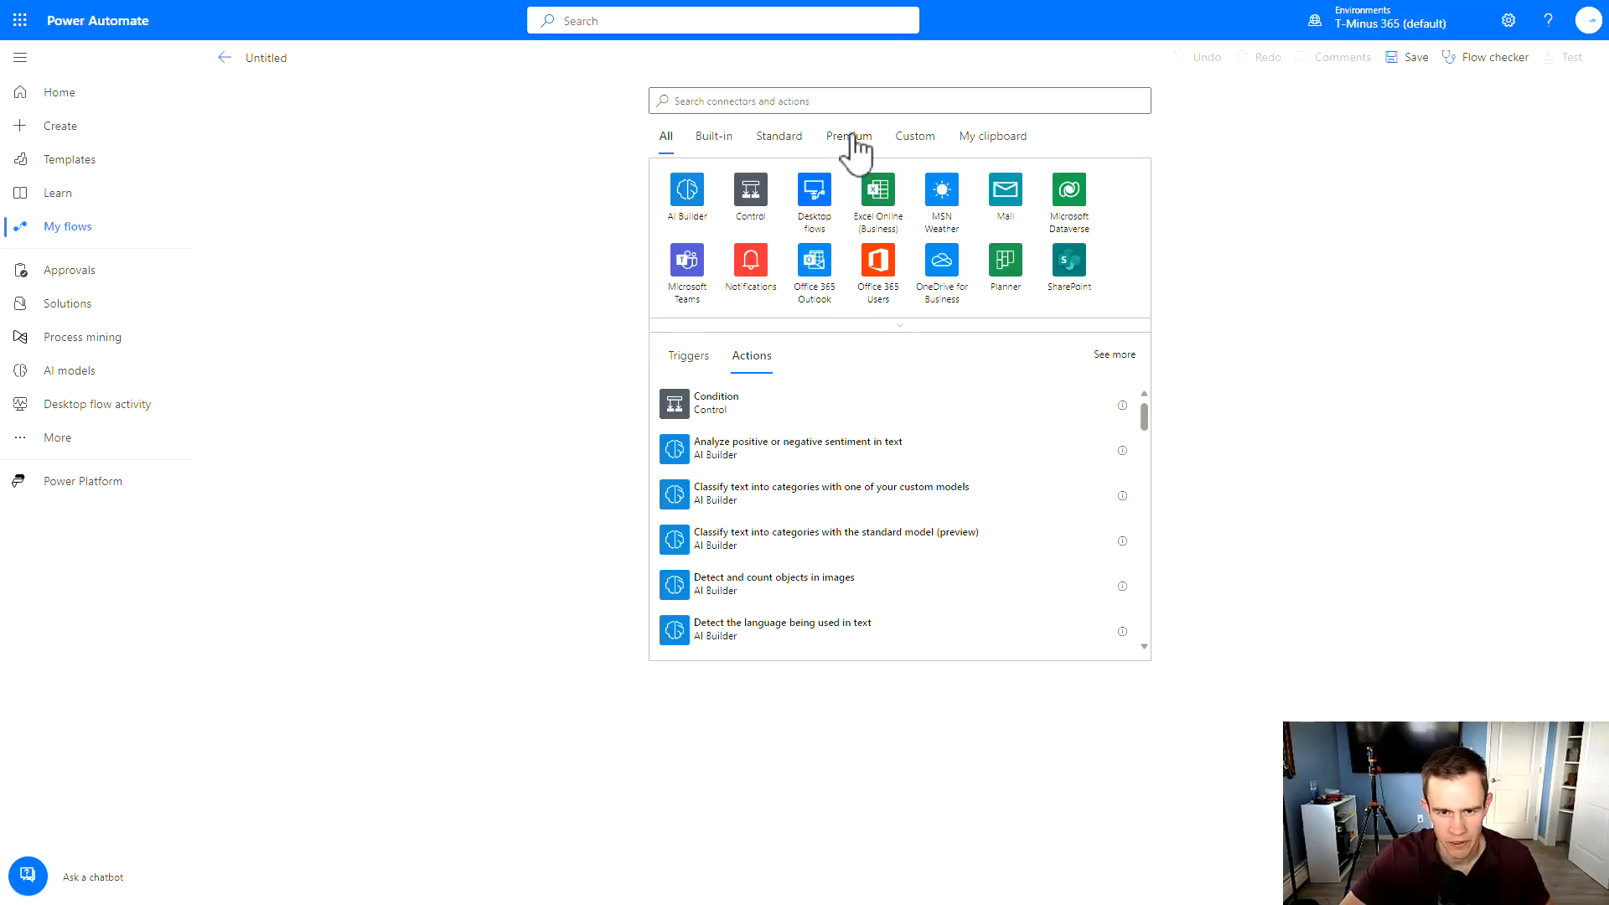
Step: Search the flow's connectors and actions for "recurr" and look through the suggested actions
left_click(813, 101)
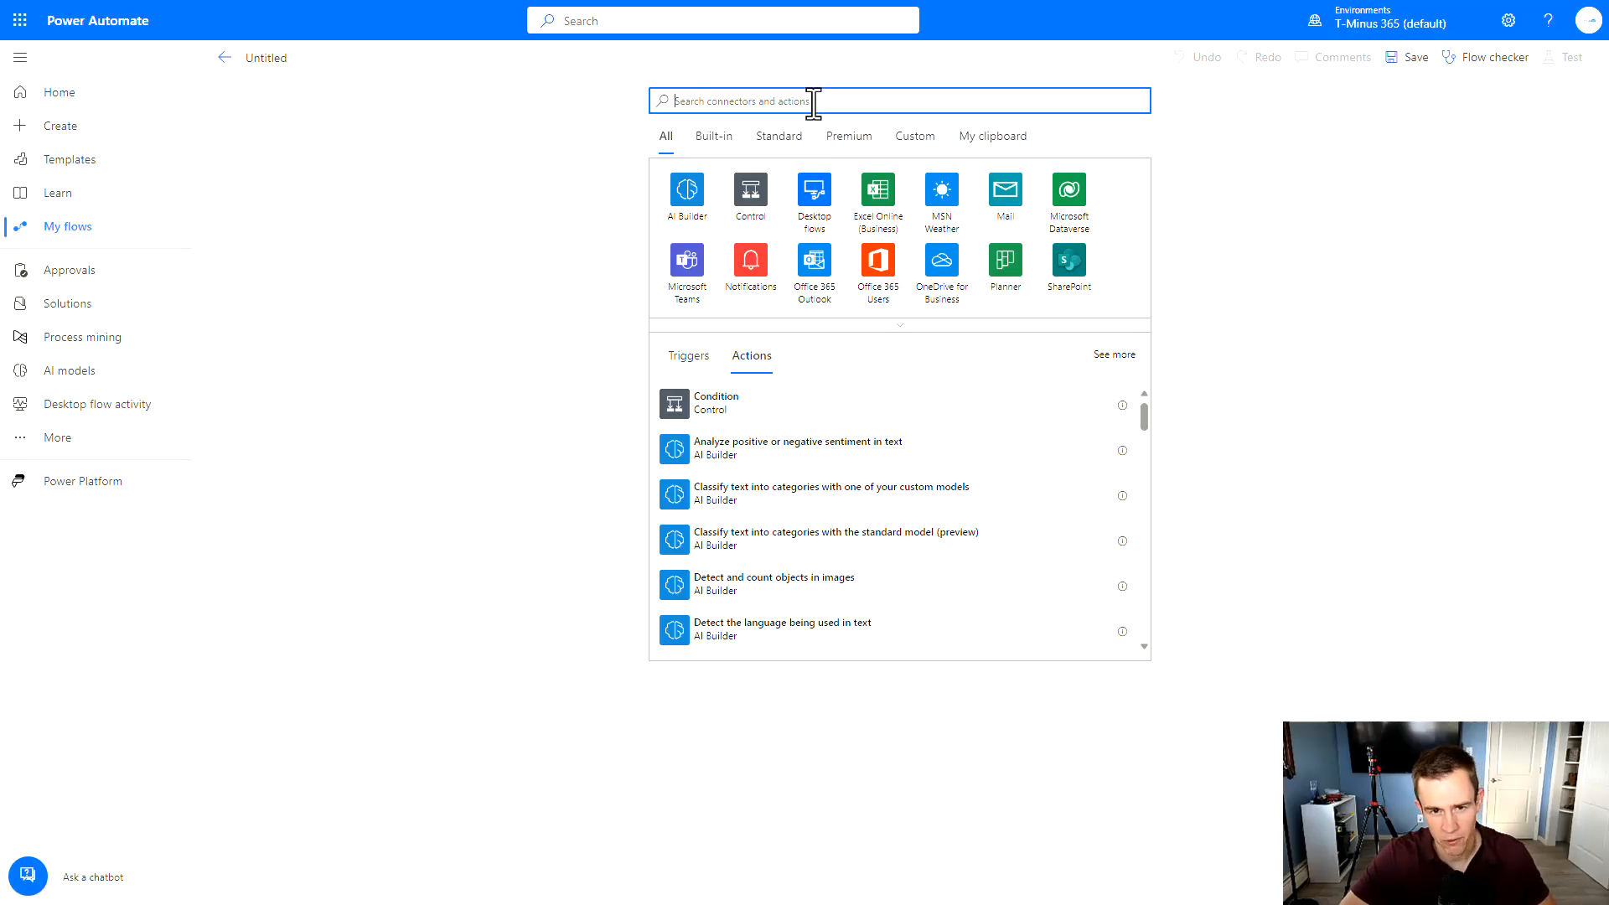
type("rec")
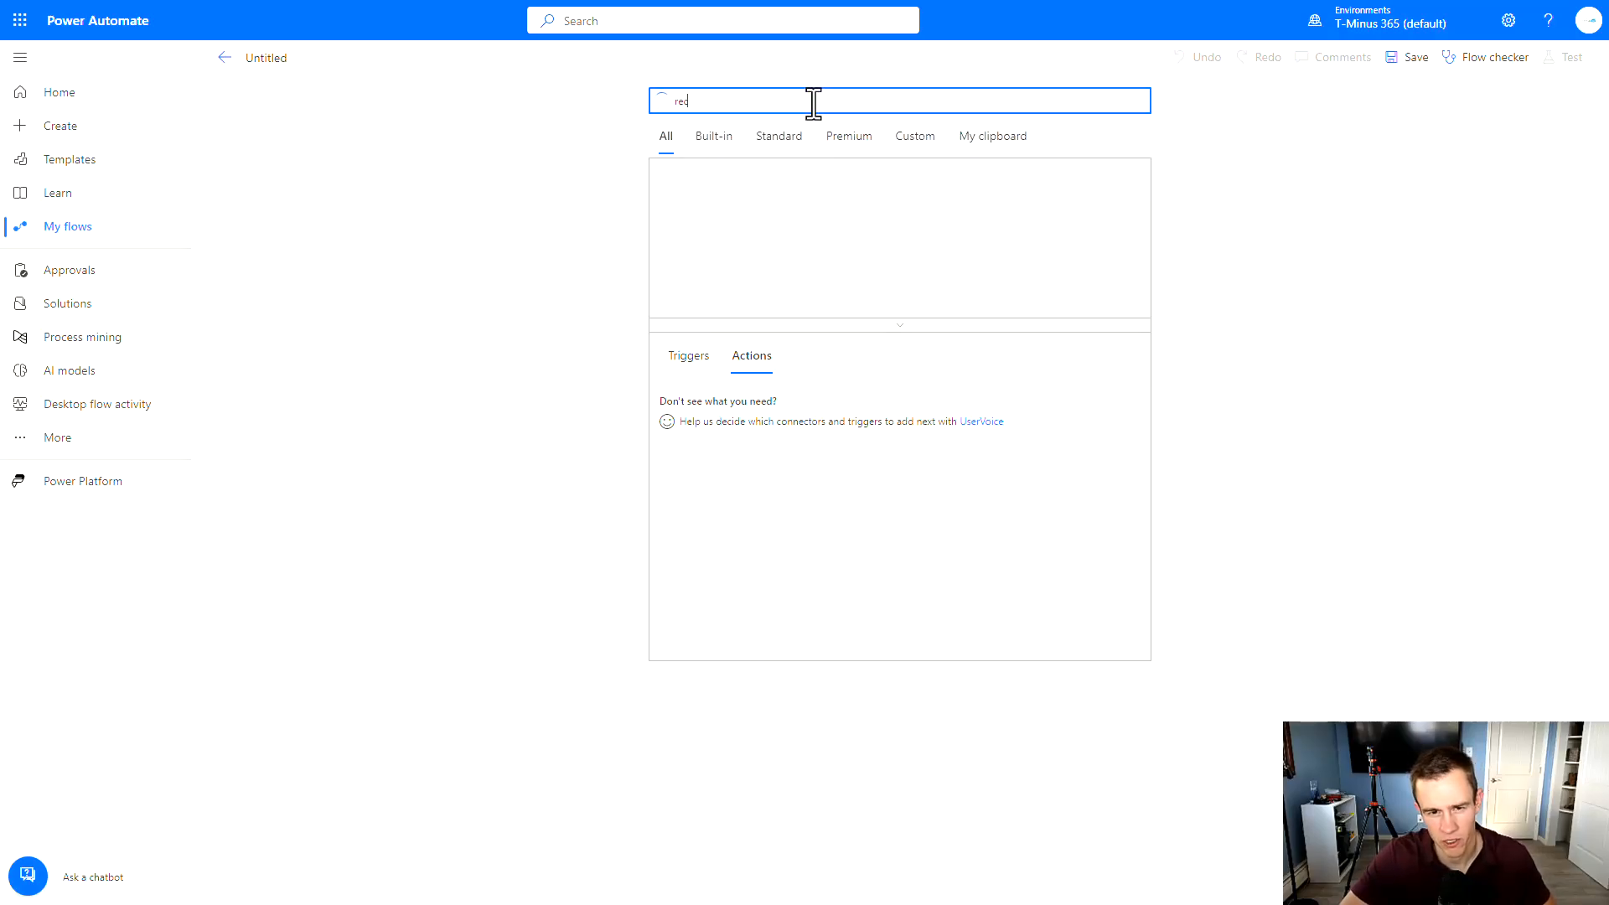
type("urr")
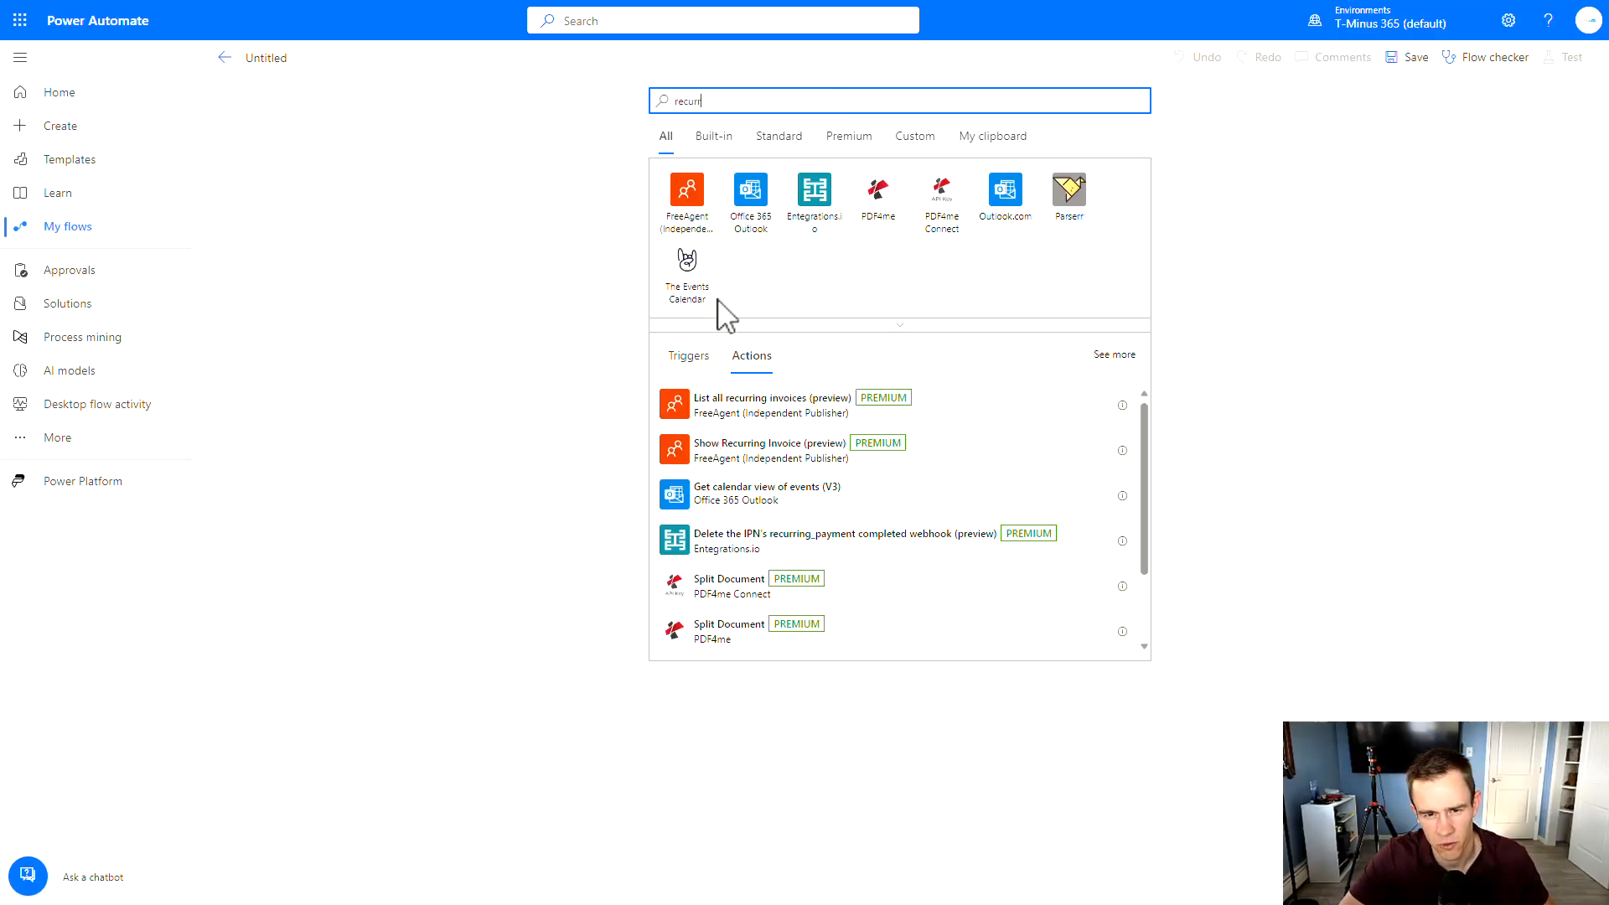
scroll(781, 429, "down", 2)
scroll(782, 429, "up", 2)
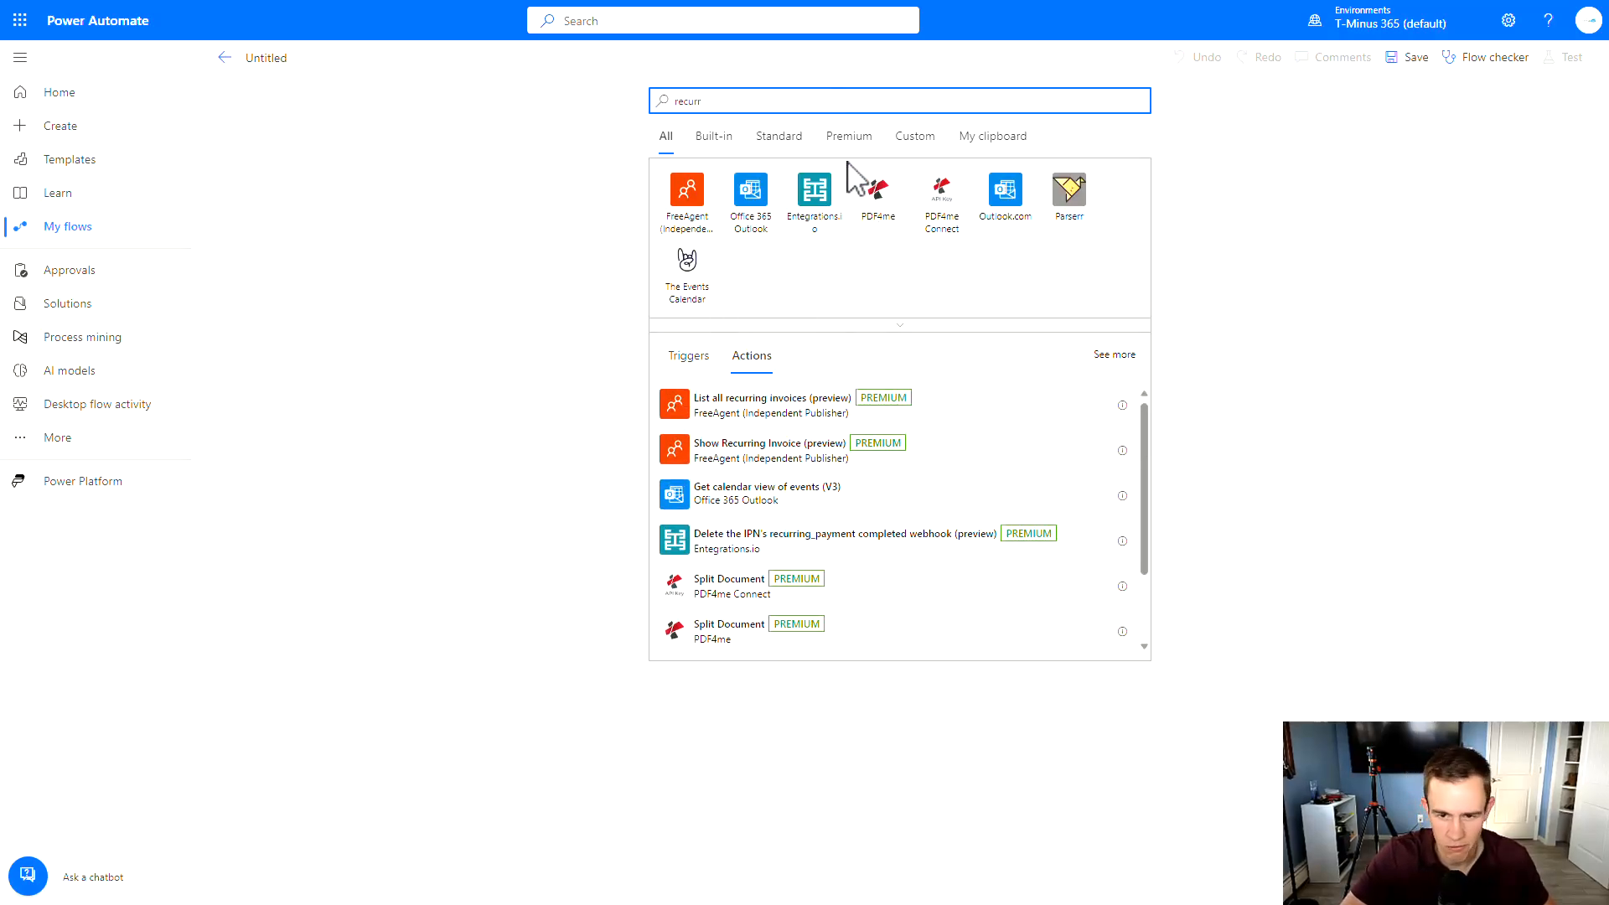
Step: Search the connectors for "schedule" and add the Schedule connector's Recurrence trigger to the flow
double_click(812, 100)
type("a")
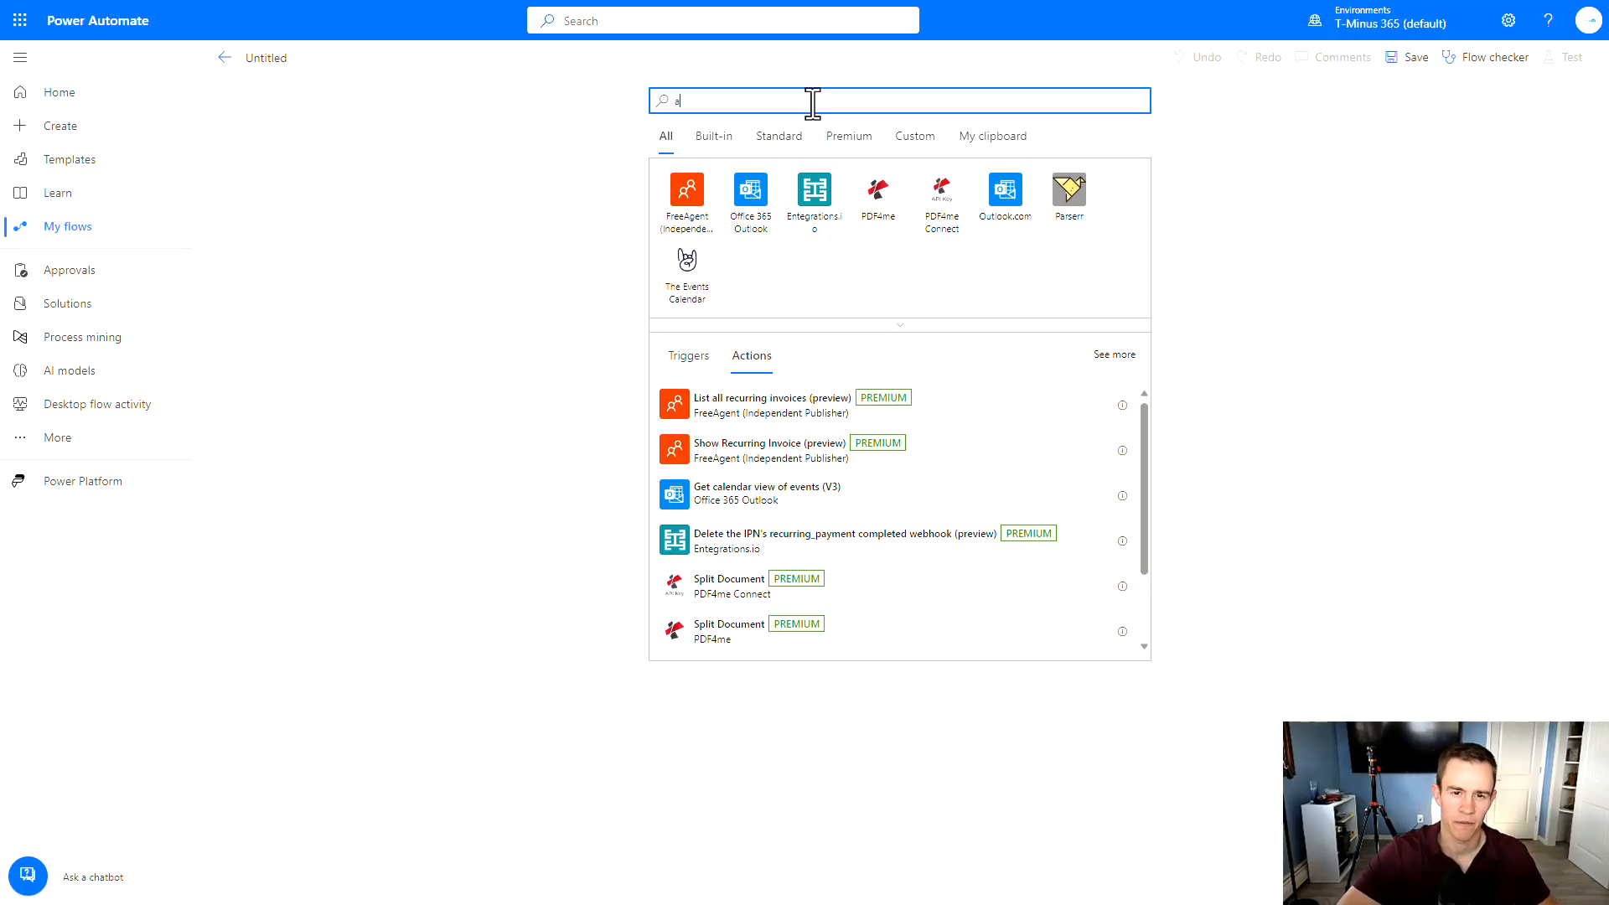
type("chedule")
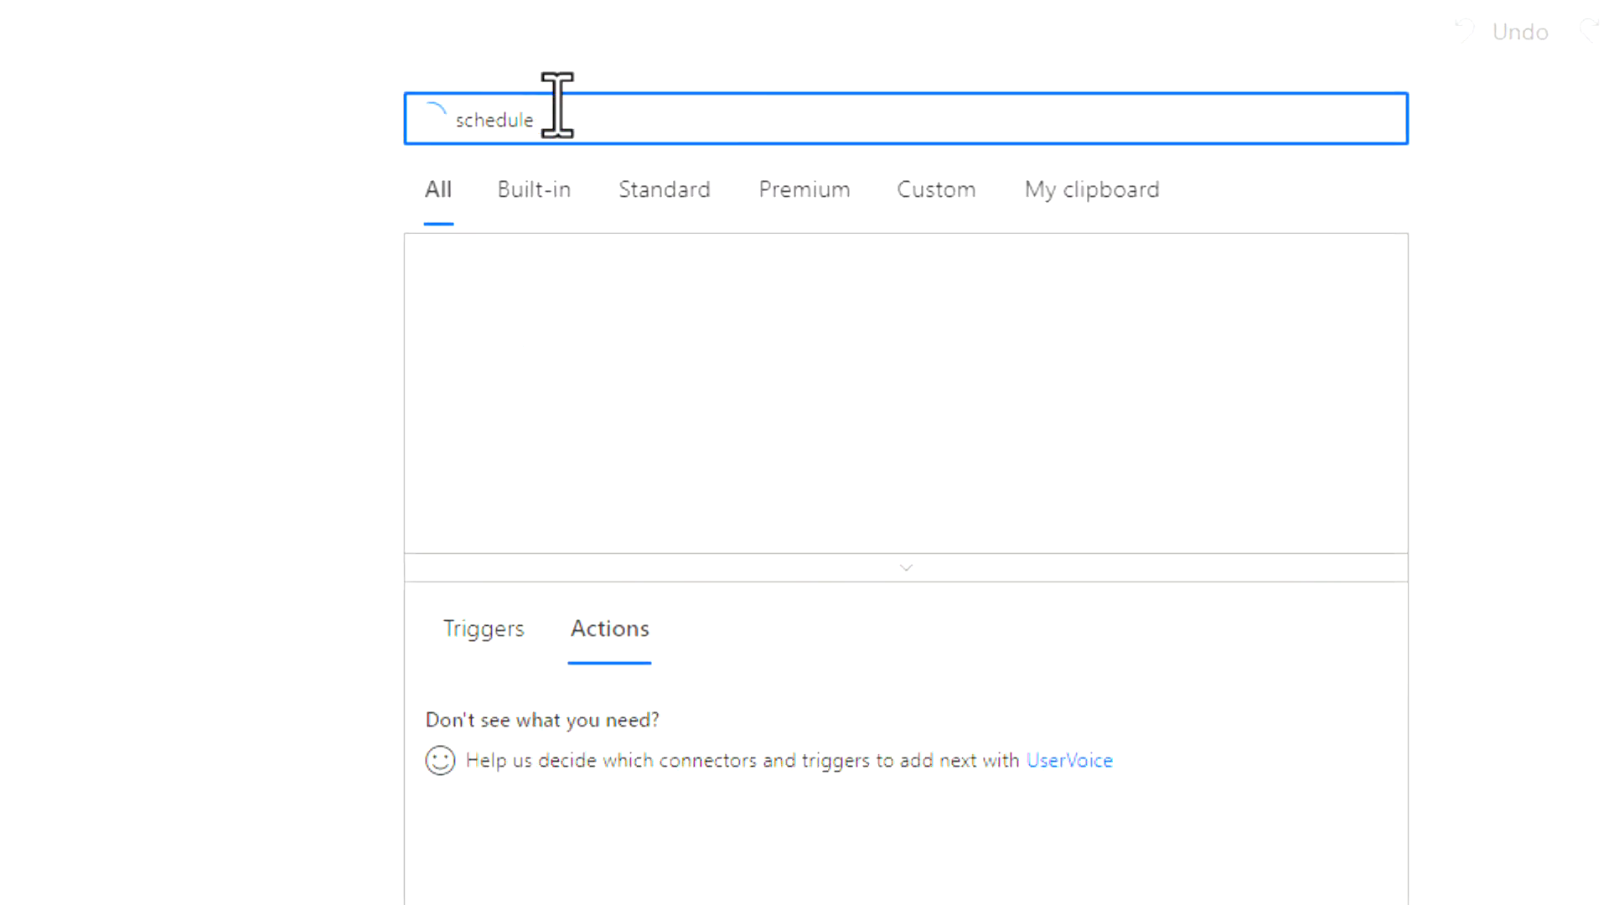
left_click(496, 317)
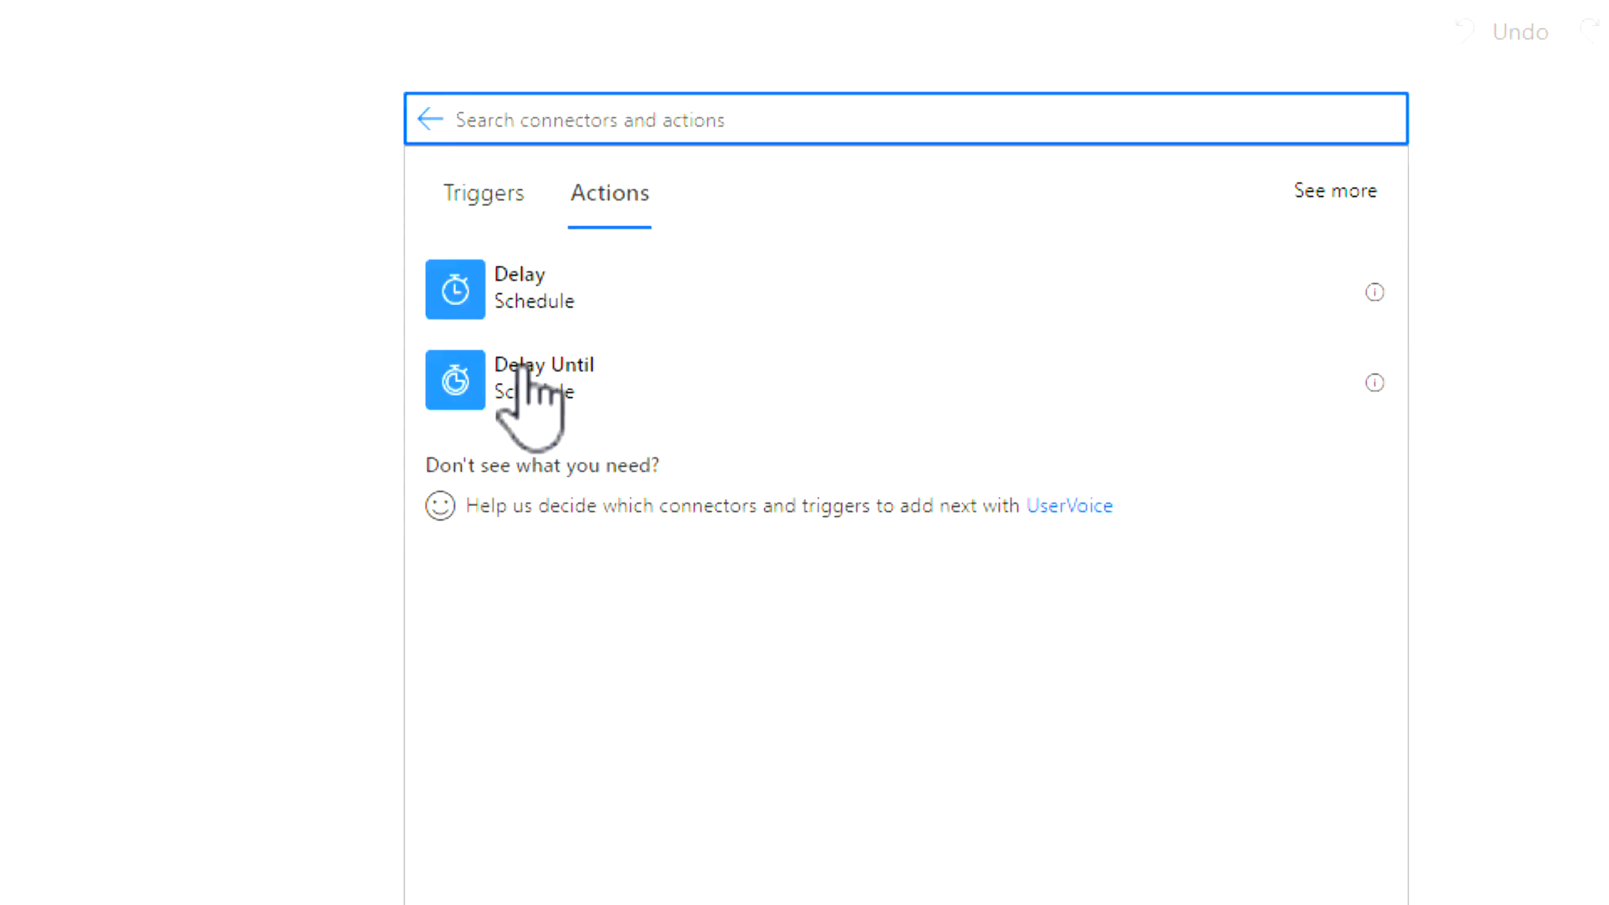
left_click(507, 200)
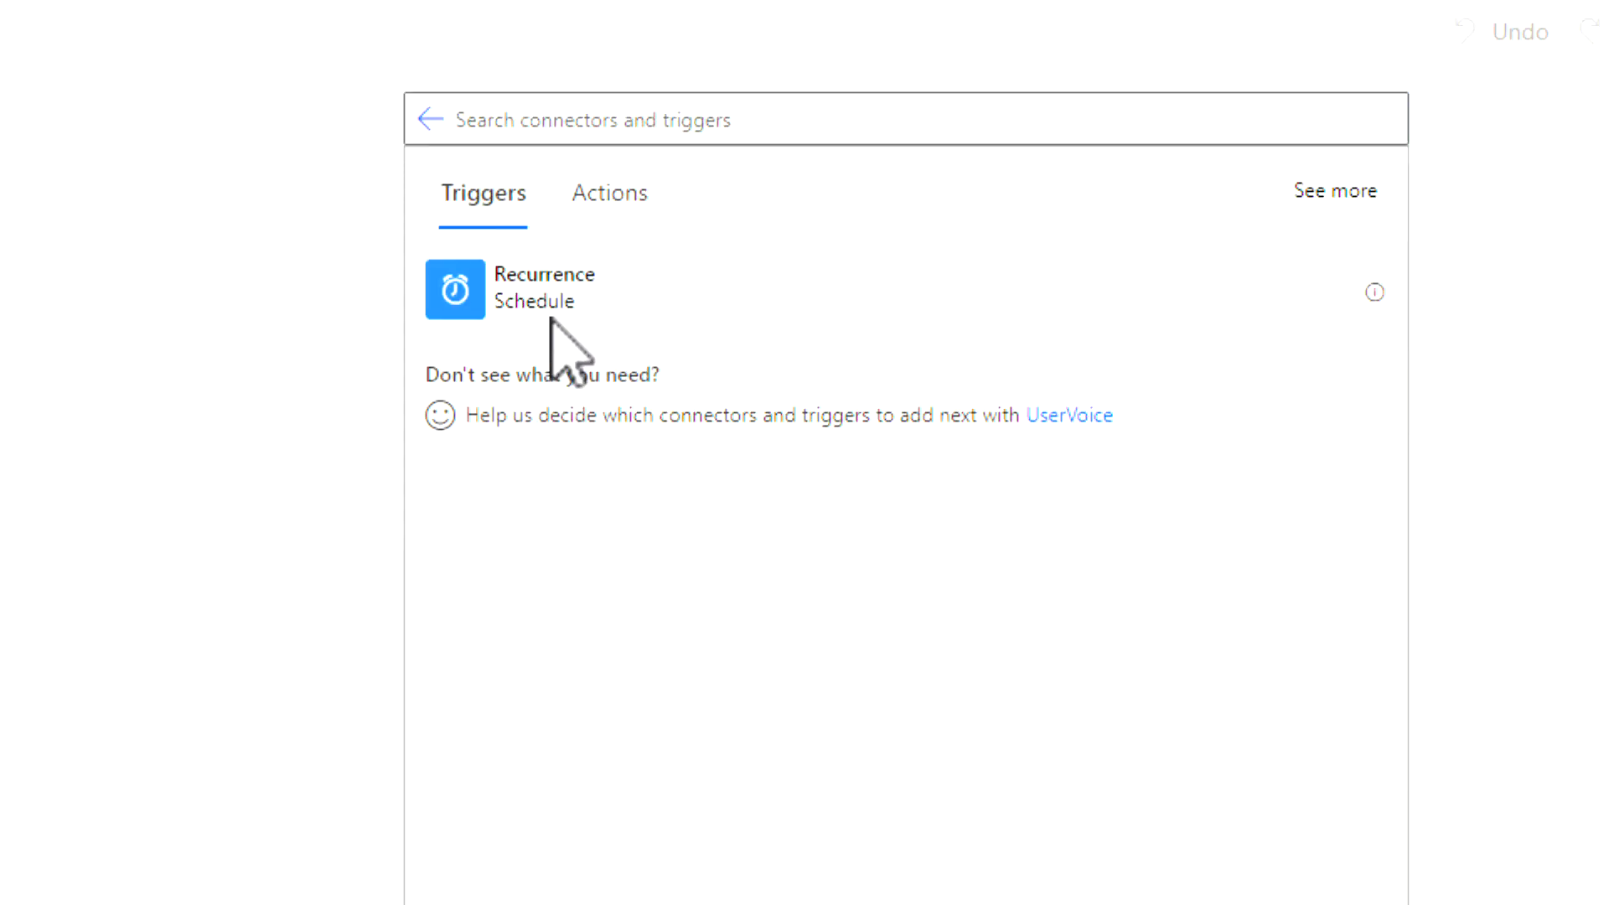
left_click(550, 332)
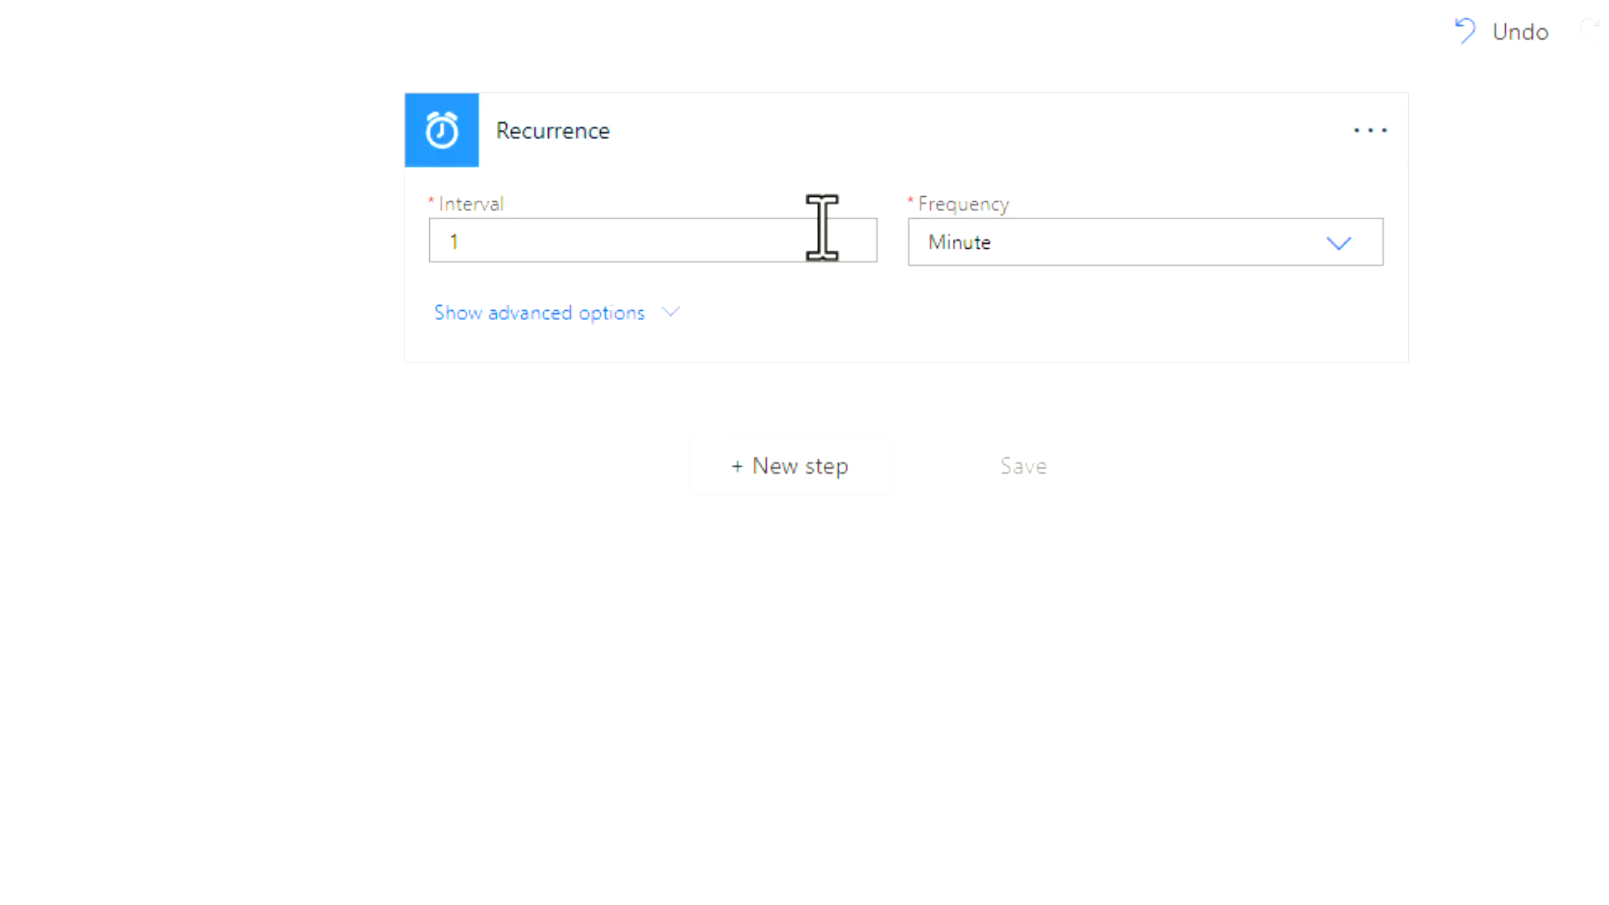
Step: Set the Recurrence trigger's frequency to Day, keeping an interval of 1
left_click(1159, 251)
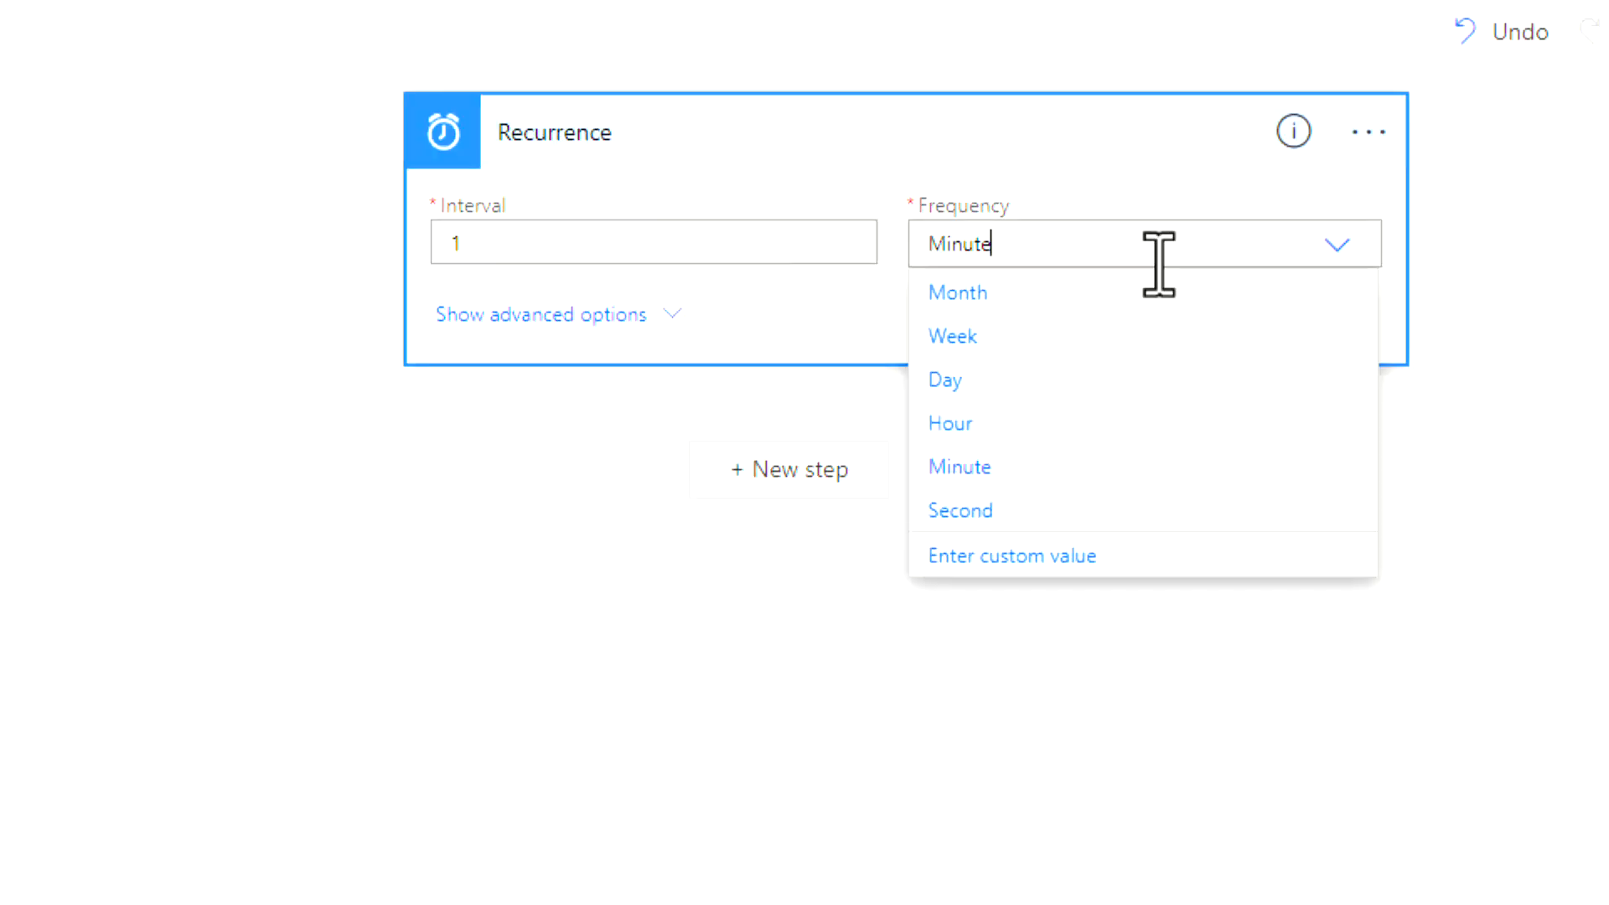
left_click(990, 381)
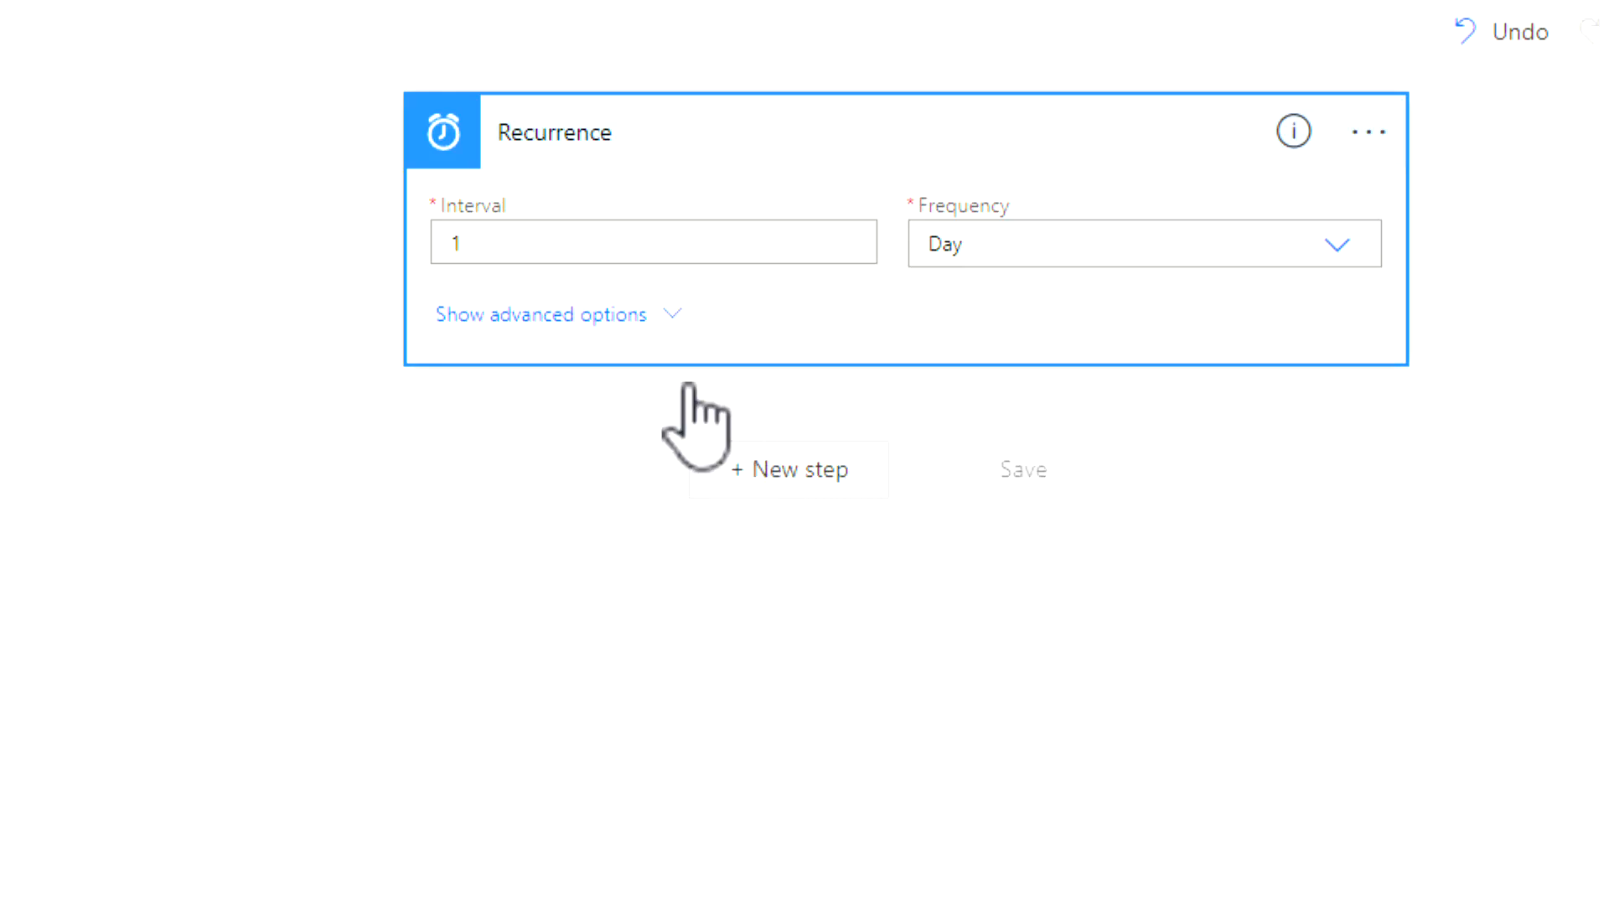
left_click(624, 244)
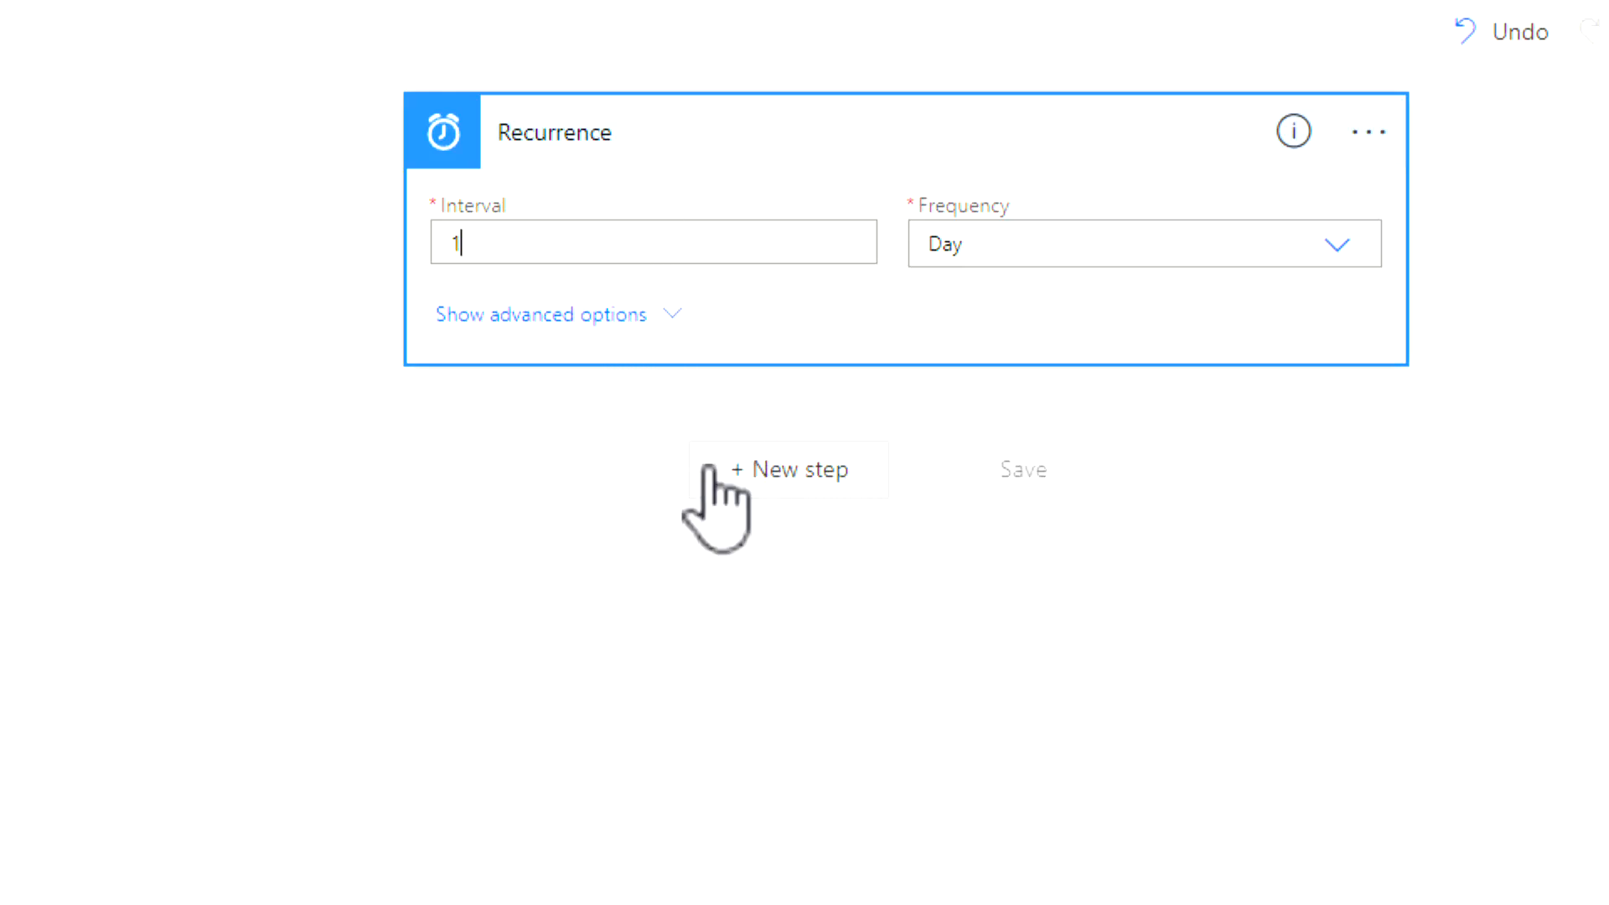
Step: Add the Excel Online (Business) action "List rows present in a table" after the Recurrence trigger
left_click(714, 503)
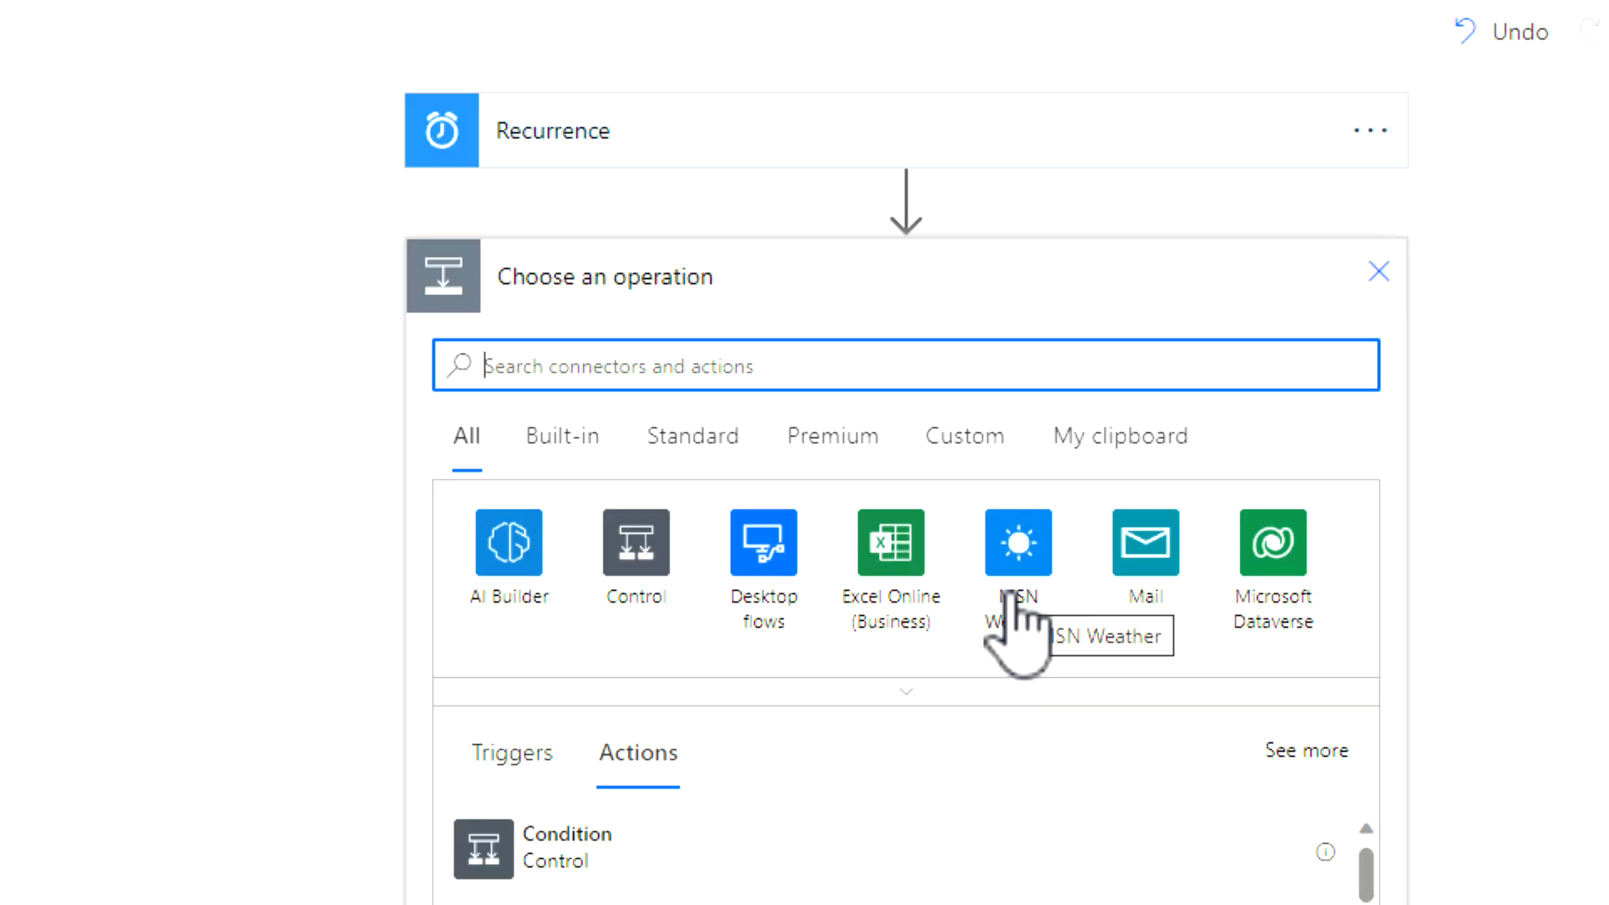
left_click(914, 568)
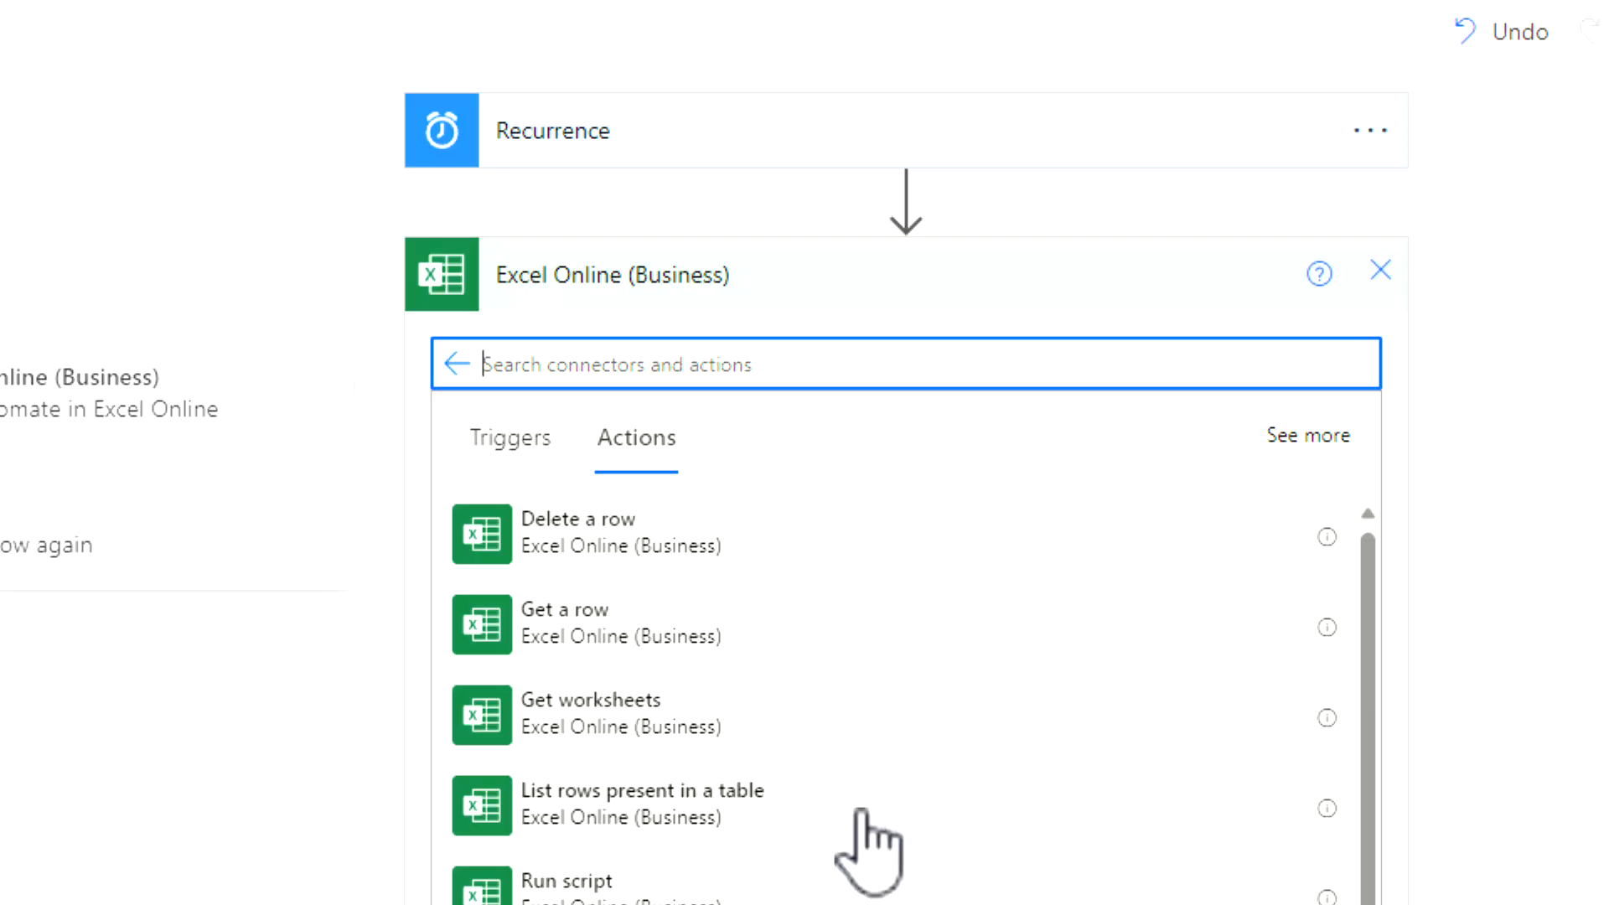
left_click(735, 821)
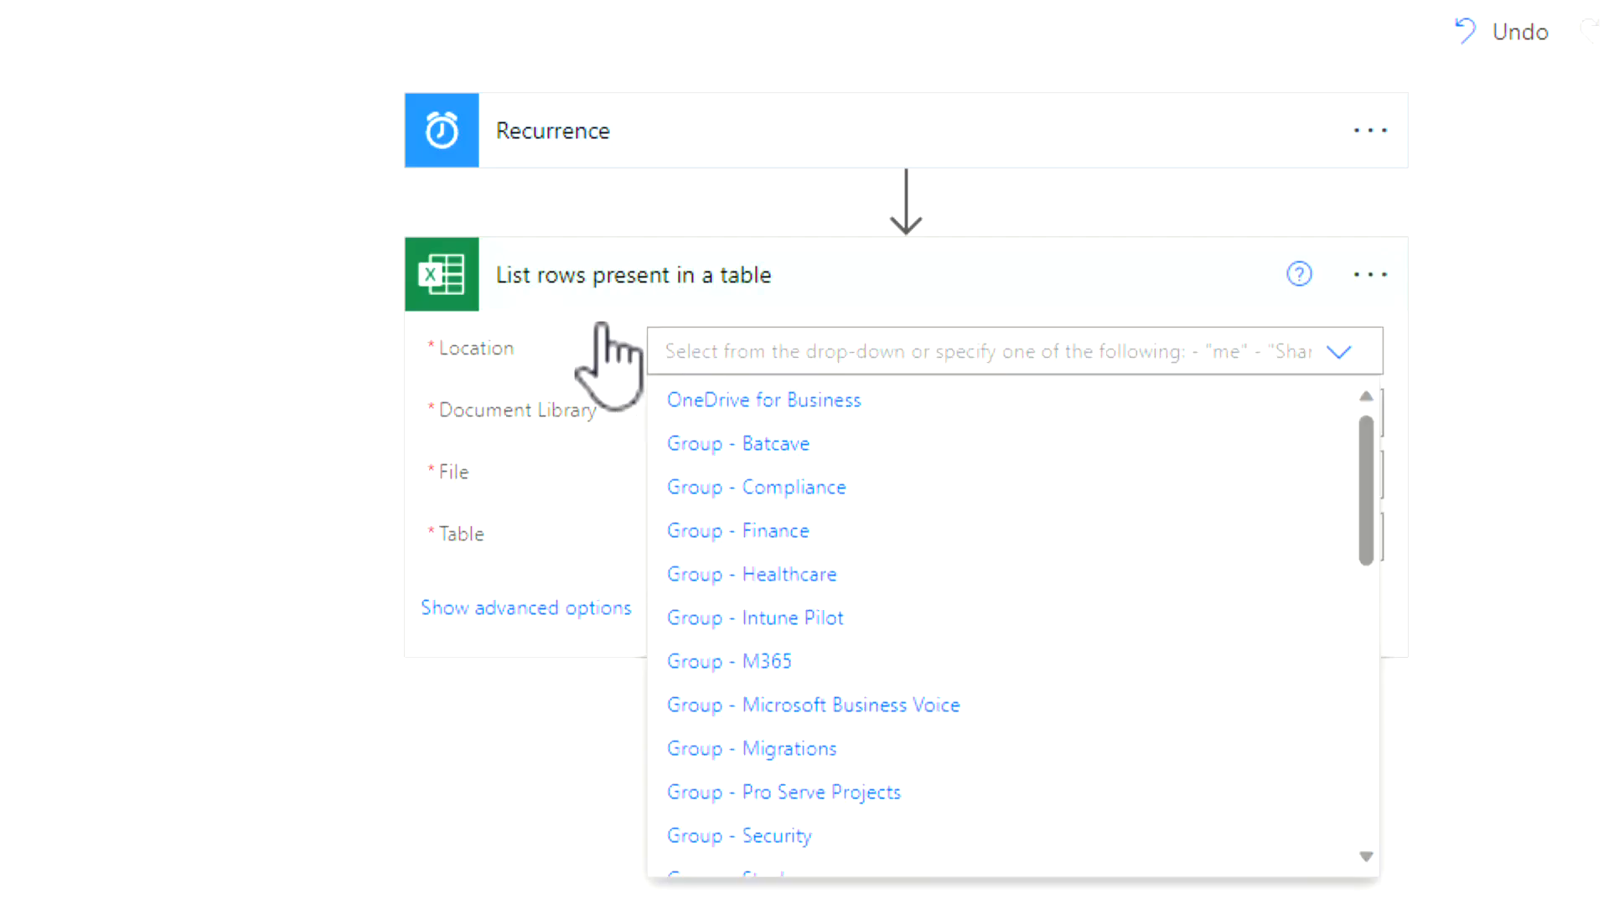
Step: Set the List rows action's location to SharePoint Site - M365 and its document library to Documents
scroll(1059, 707, "down", 3)
scroll(1052, 696, "down", 4)
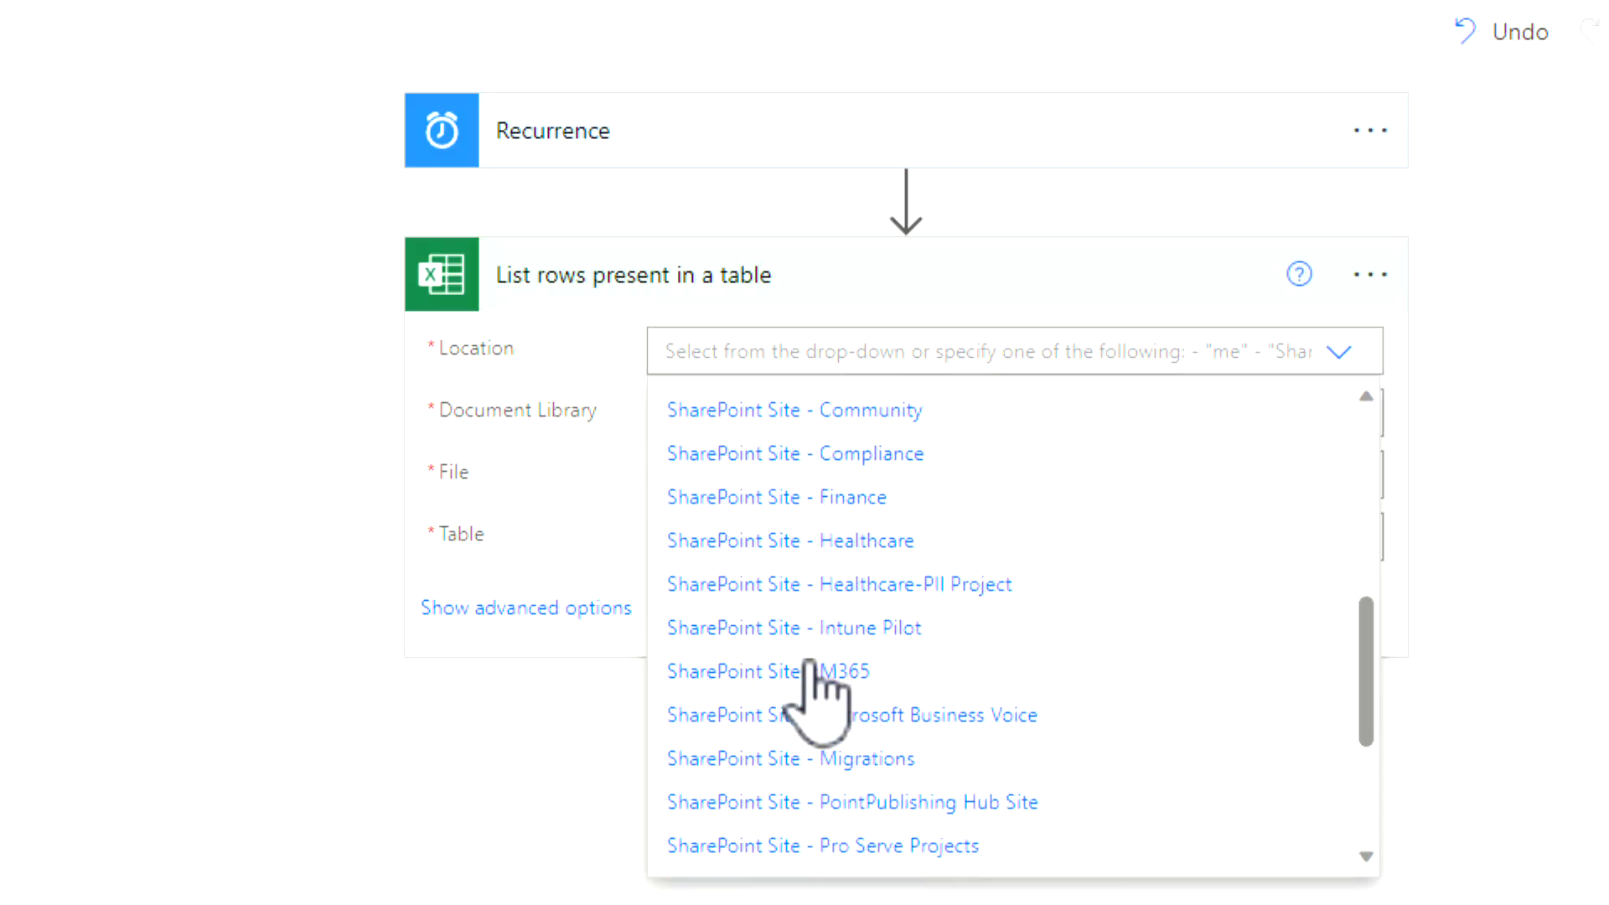
left_click(818, 672)
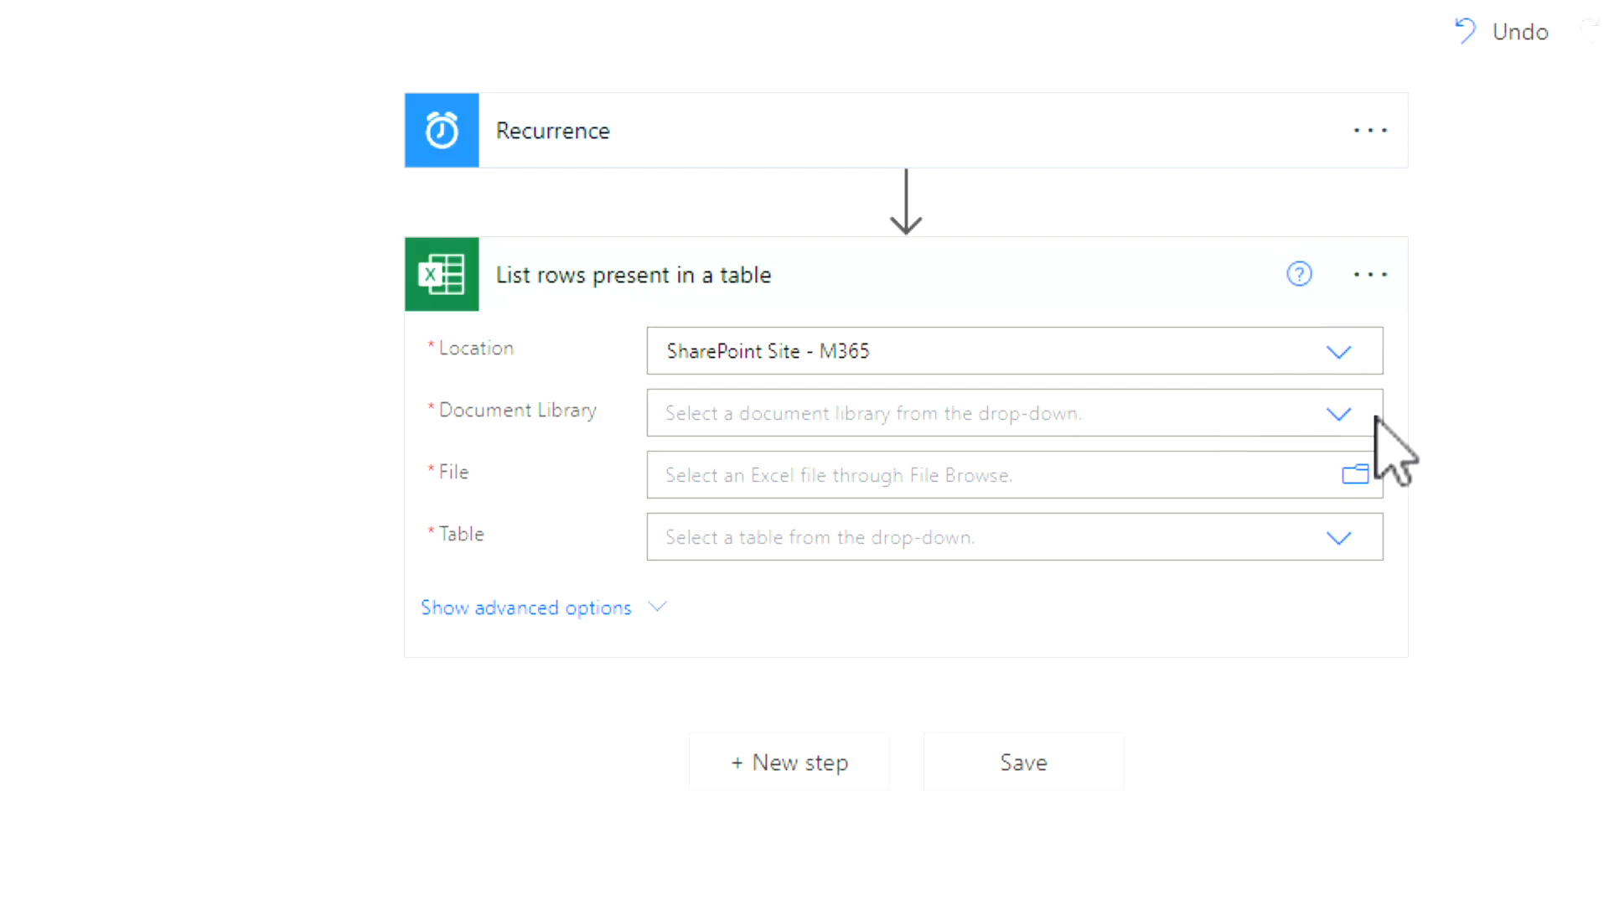
left_click(1339, 414)
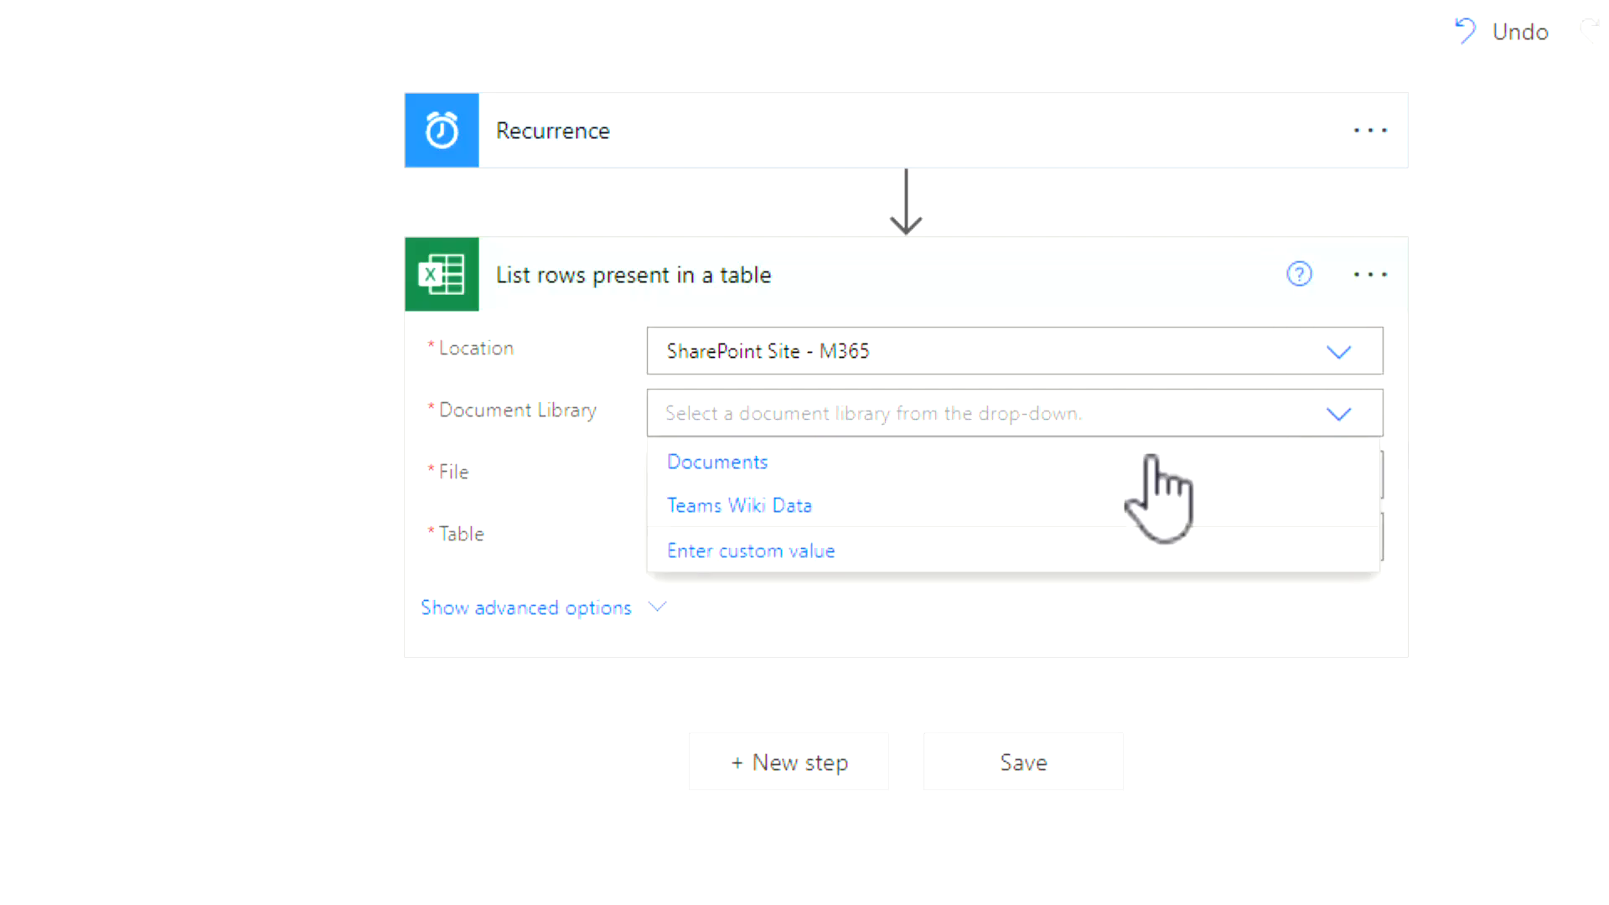
left_click(814, 466)
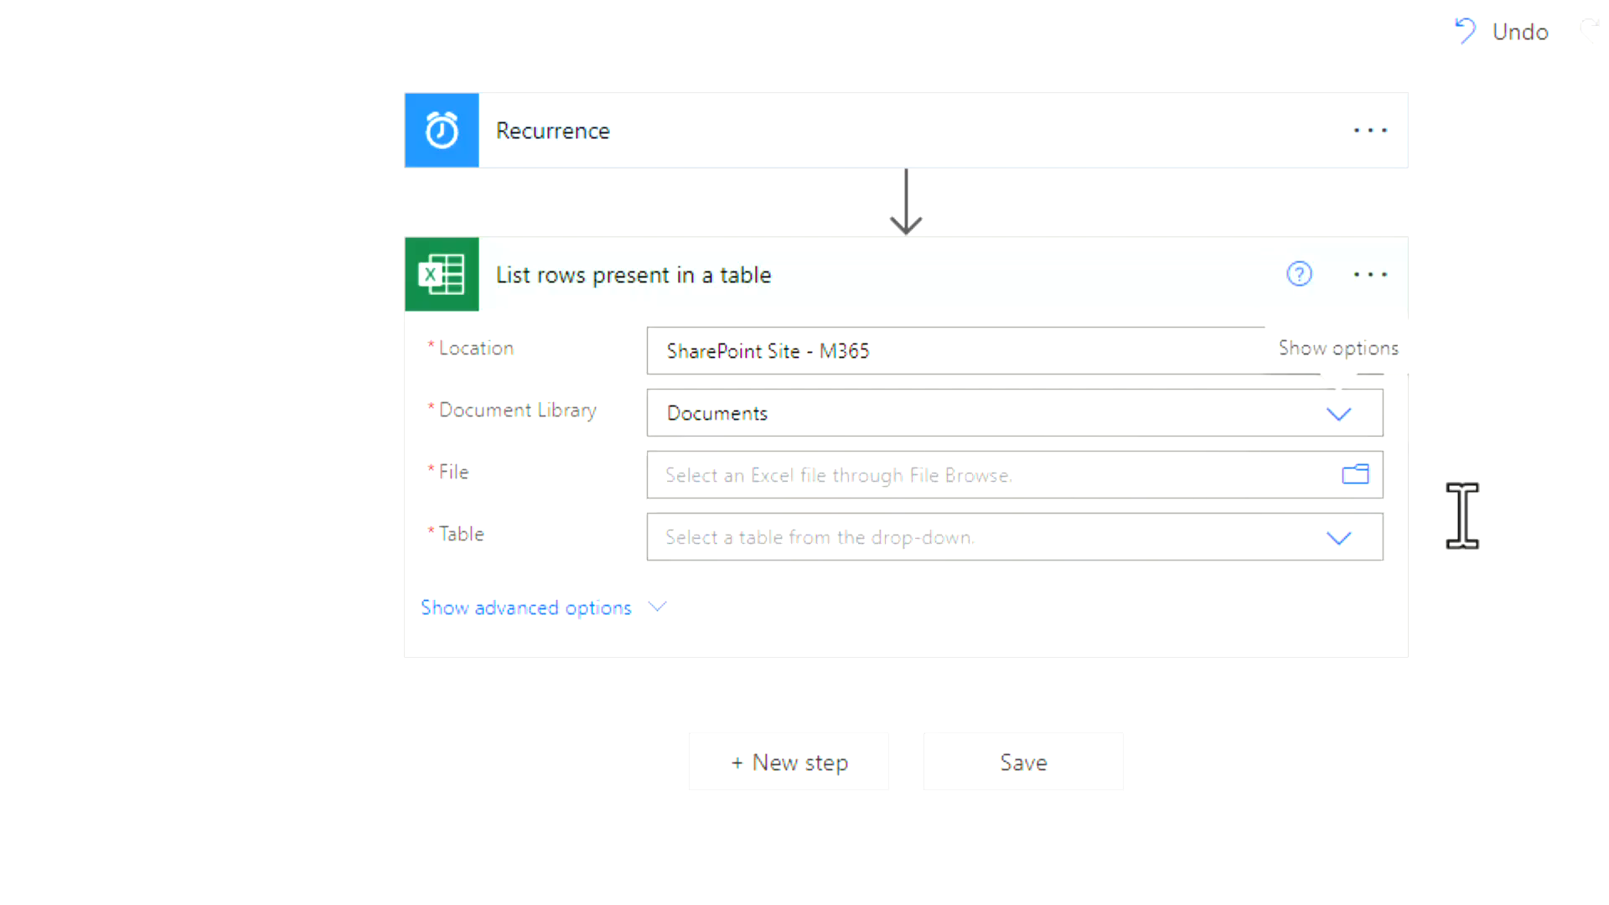
Step: Set the List rows action's file to employees.xlsx from the Employees folder
left_click(1383, 485)
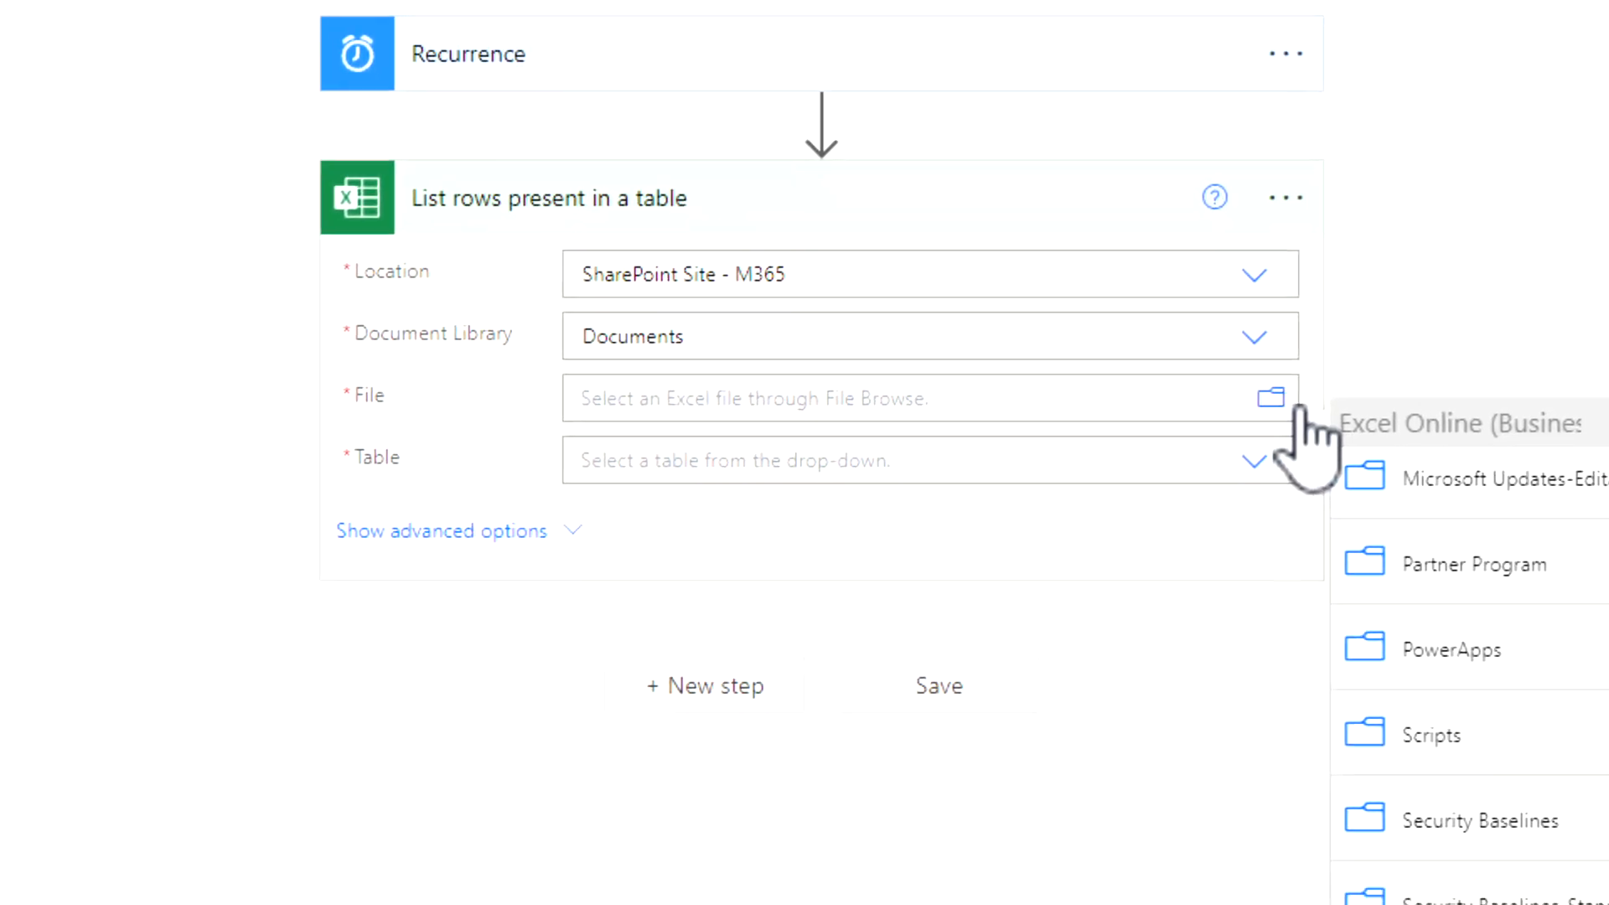
scroll(1608, 817, "up", 5)
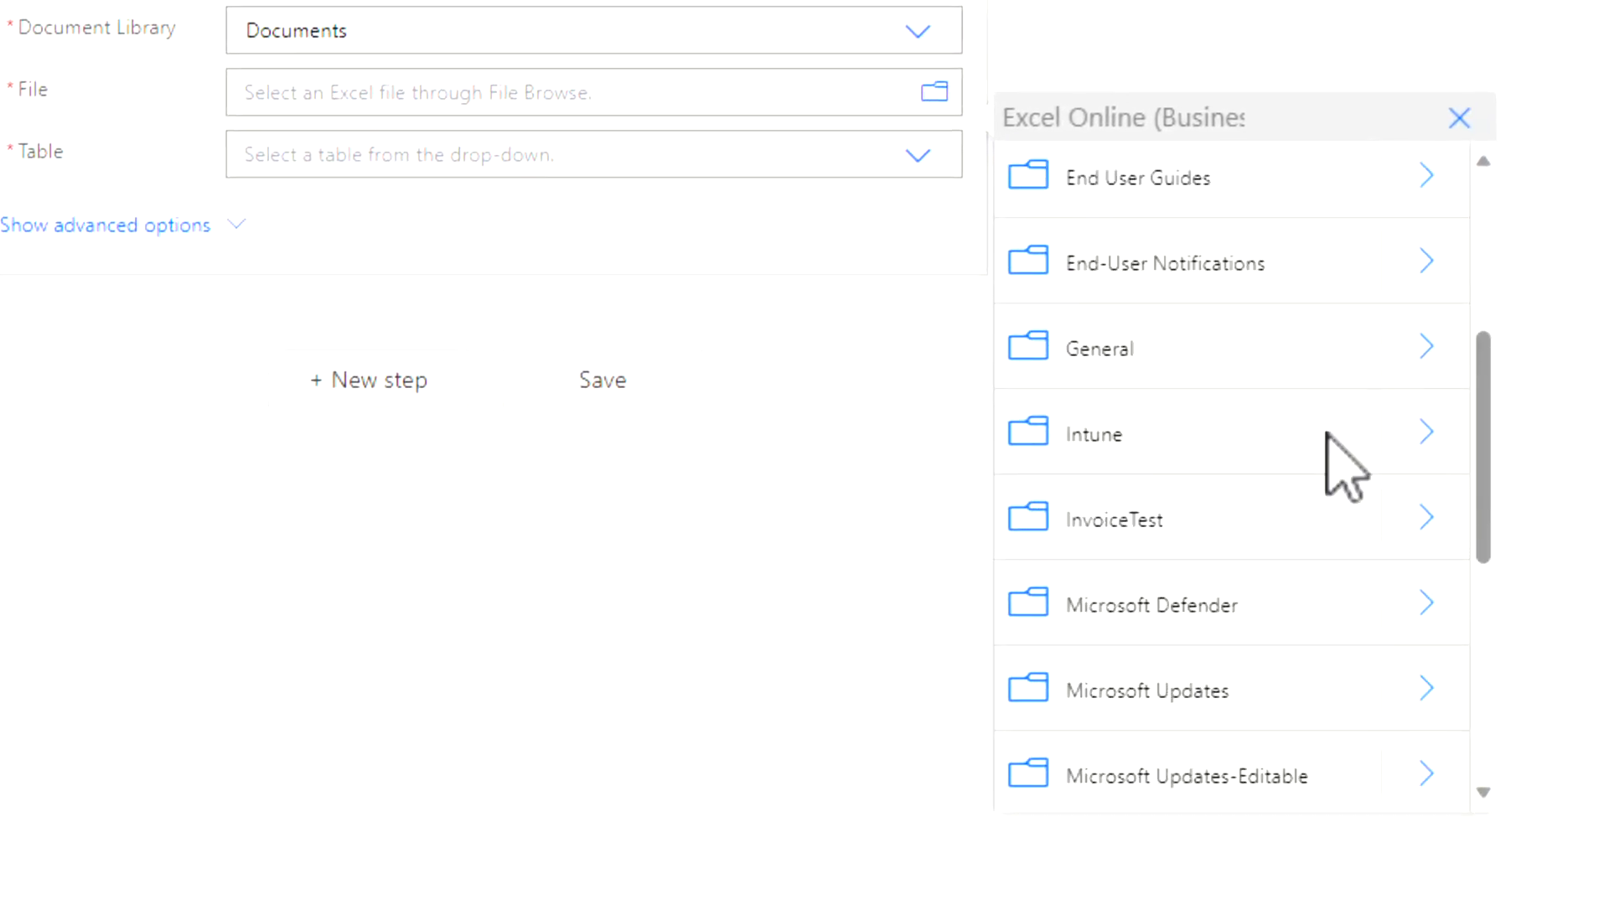
scroll(1351, 527, "up", 3)
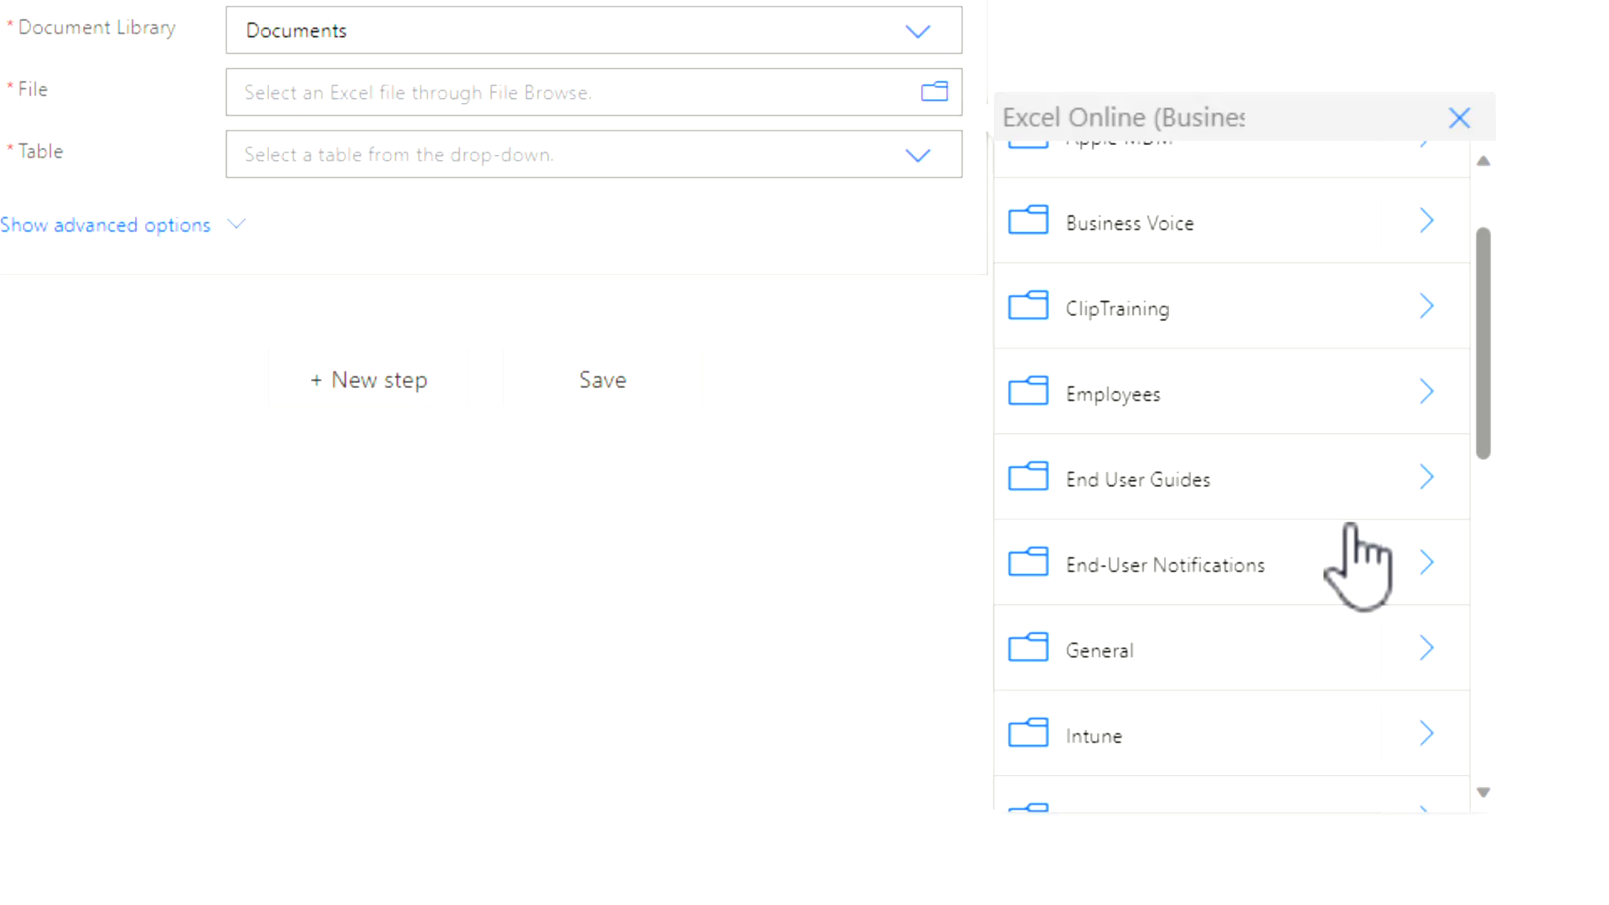
left_click(1430, 405)
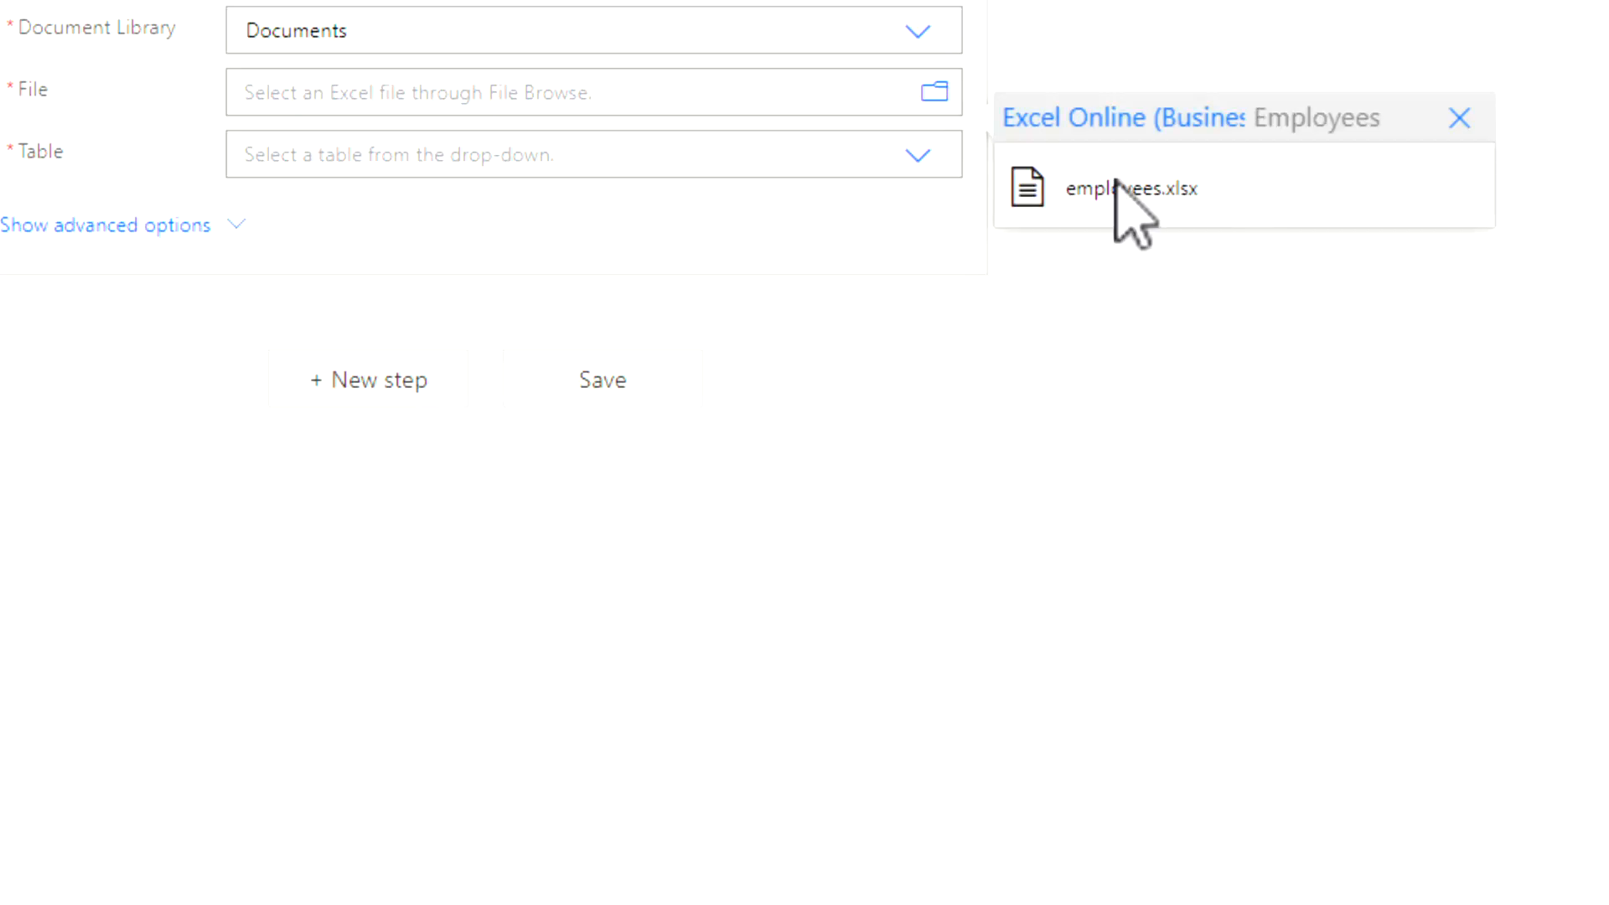
left_click(1118, 191)
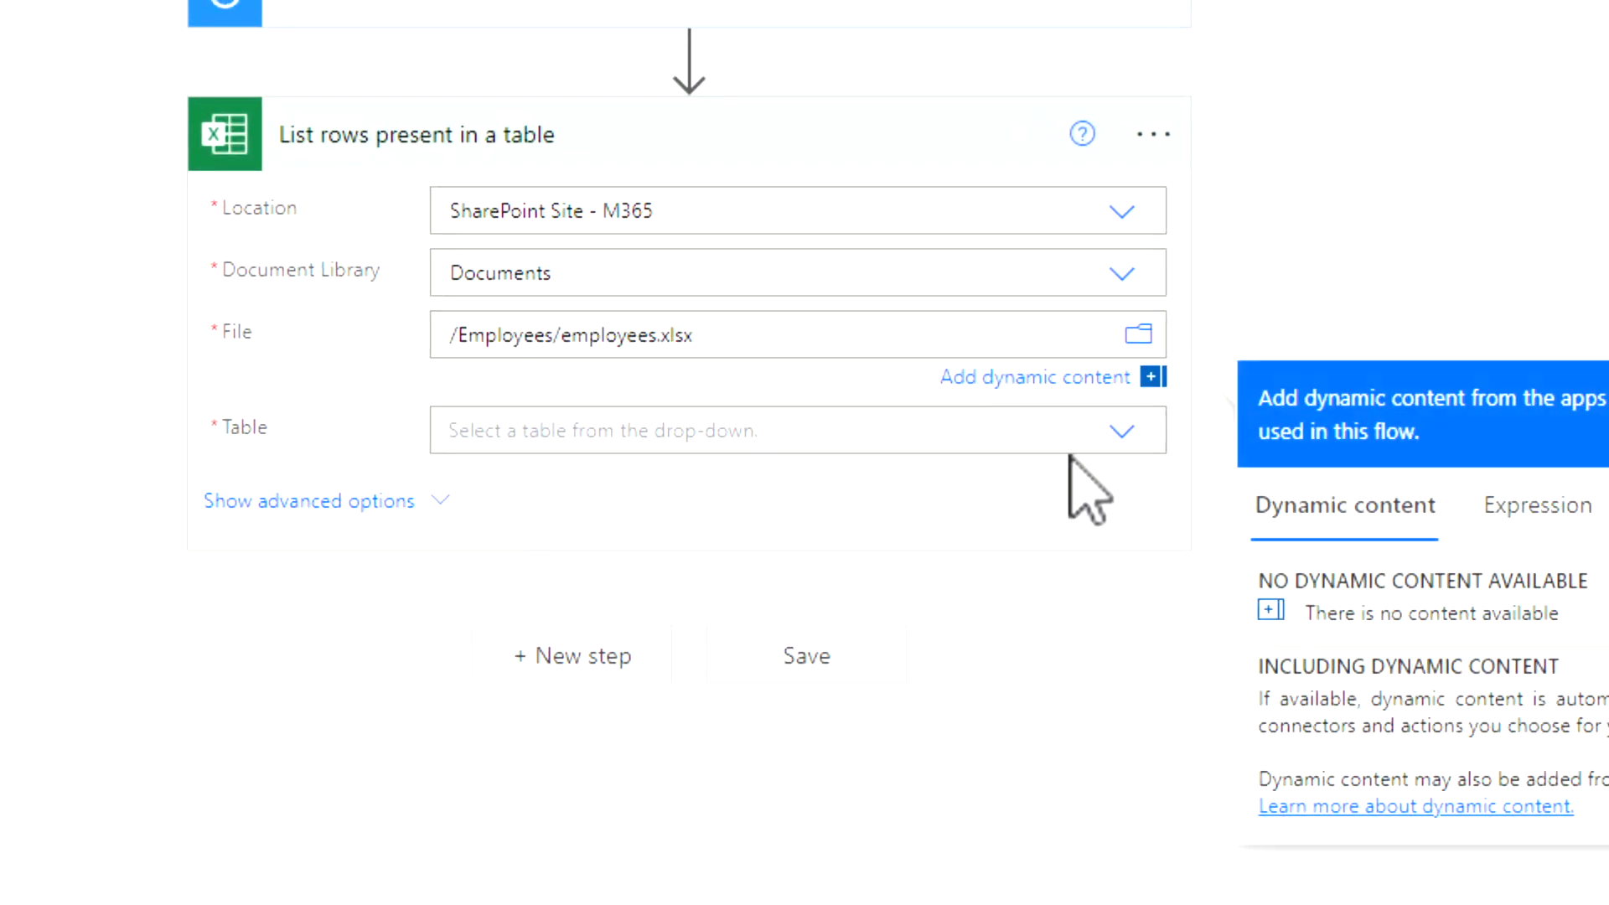
Step: Set the List rows action's table to Table1, look over its advanced options, and collapse the action
left_click(1094, 360)
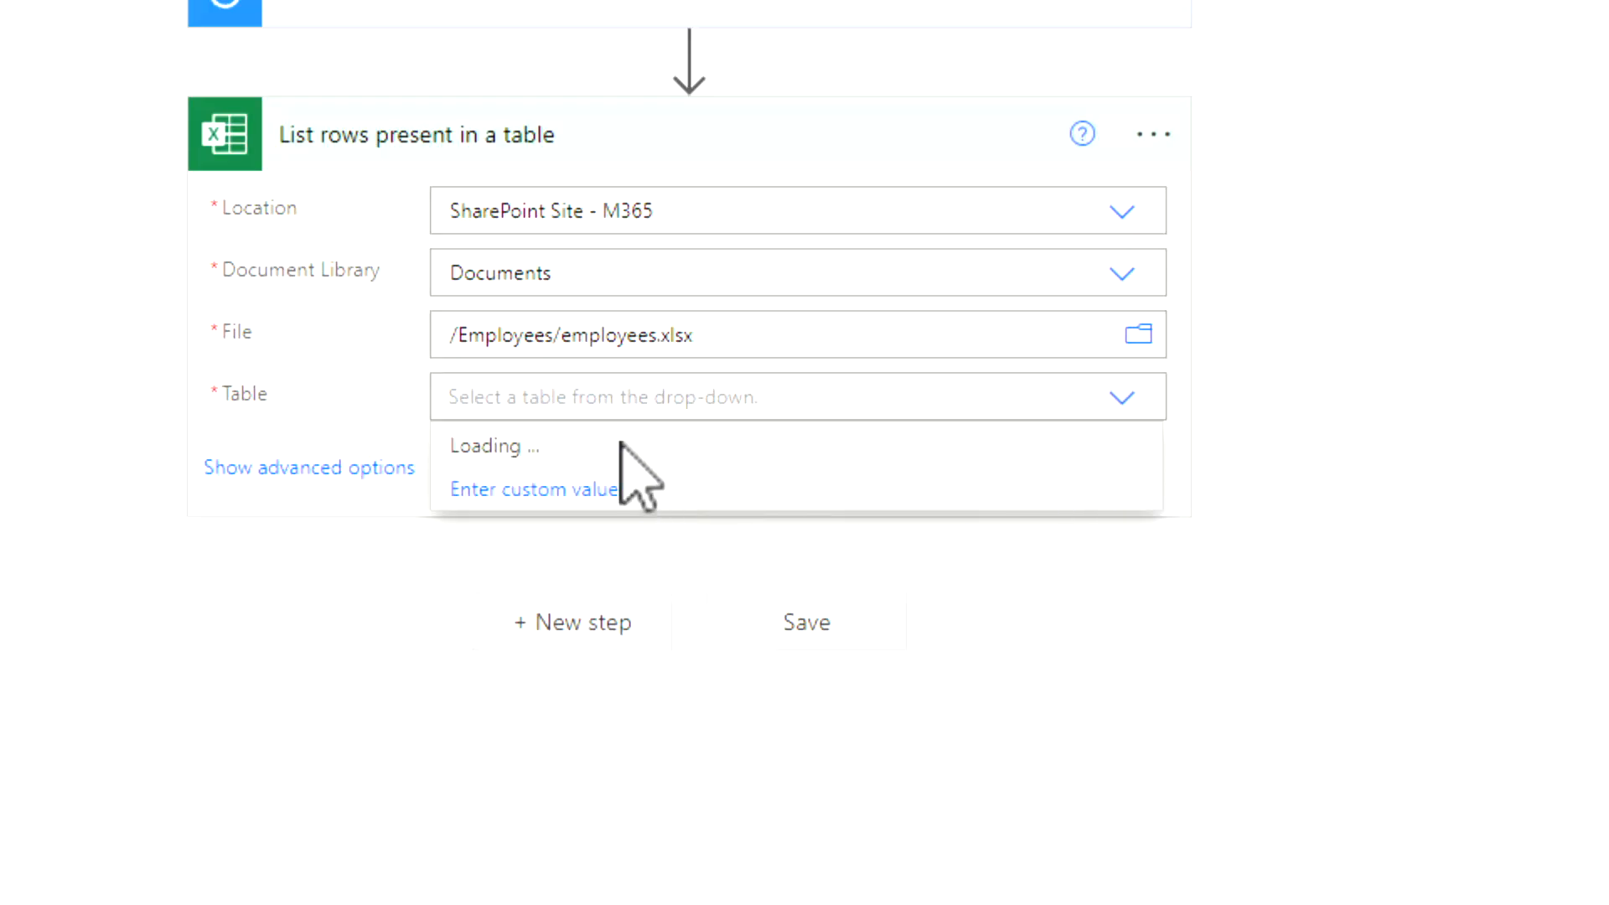
left_click(516, 446)
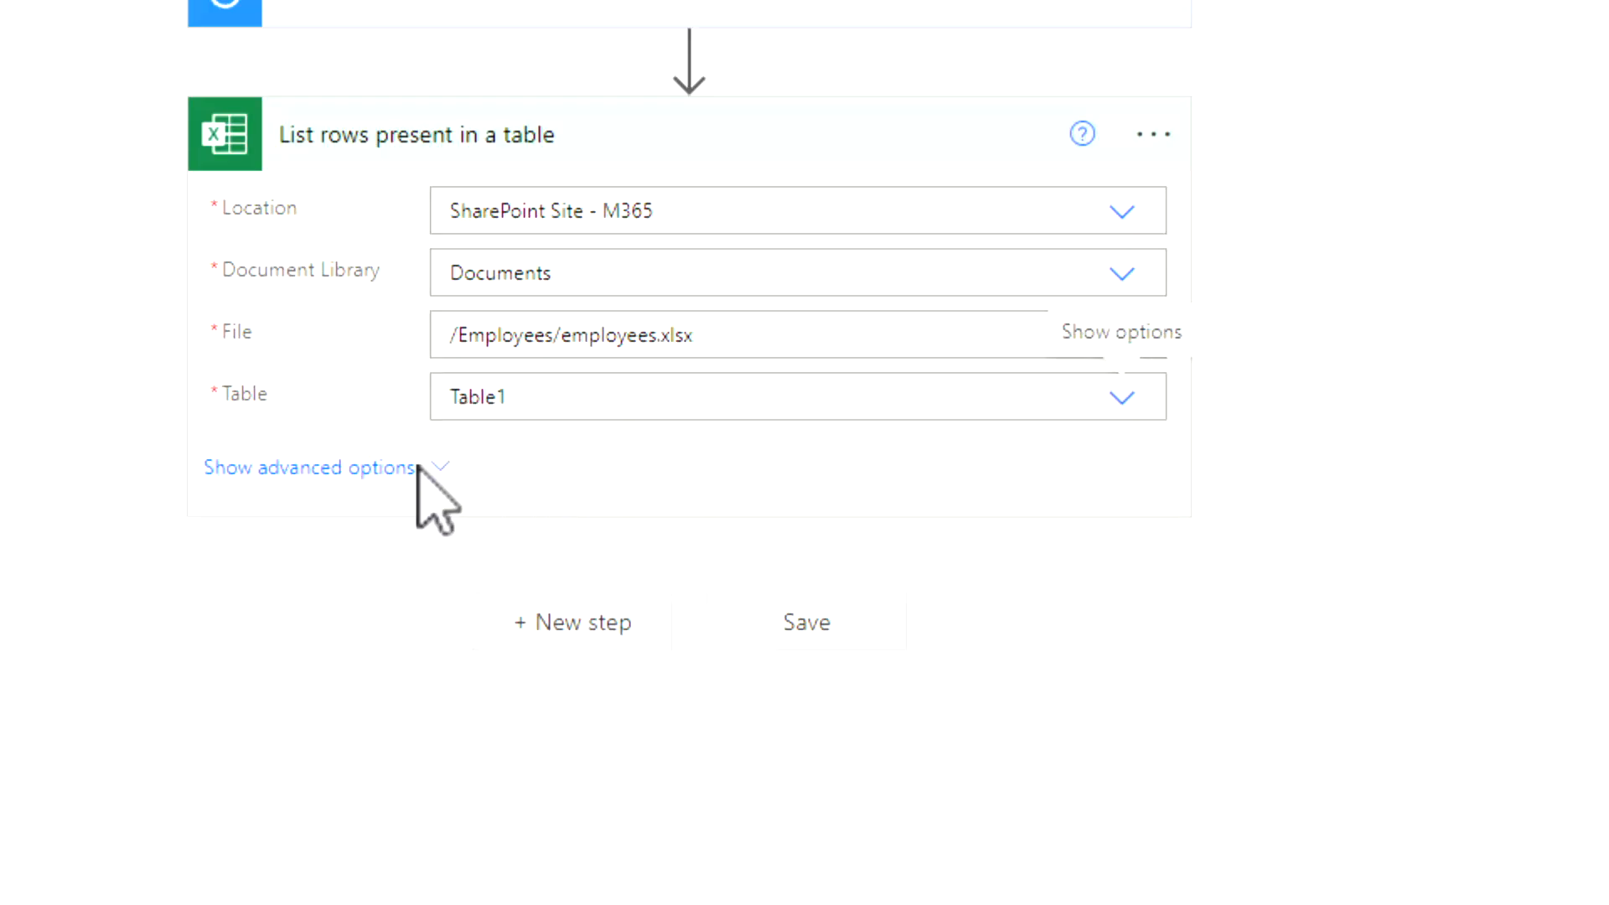
left_click(441, 478)
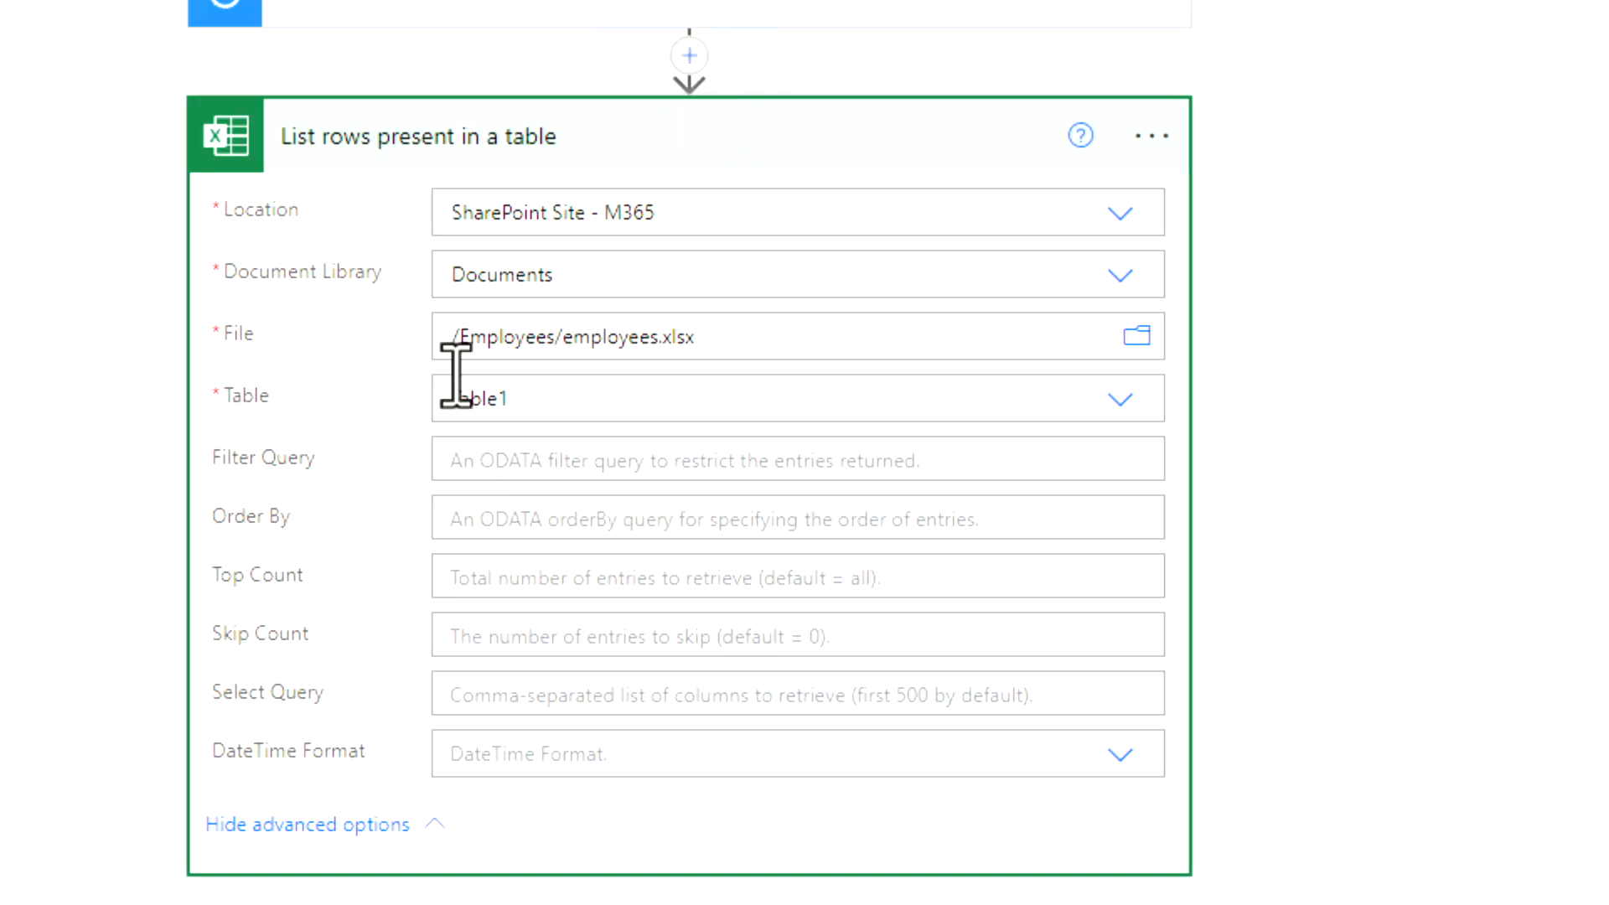
left_click(492, 155)
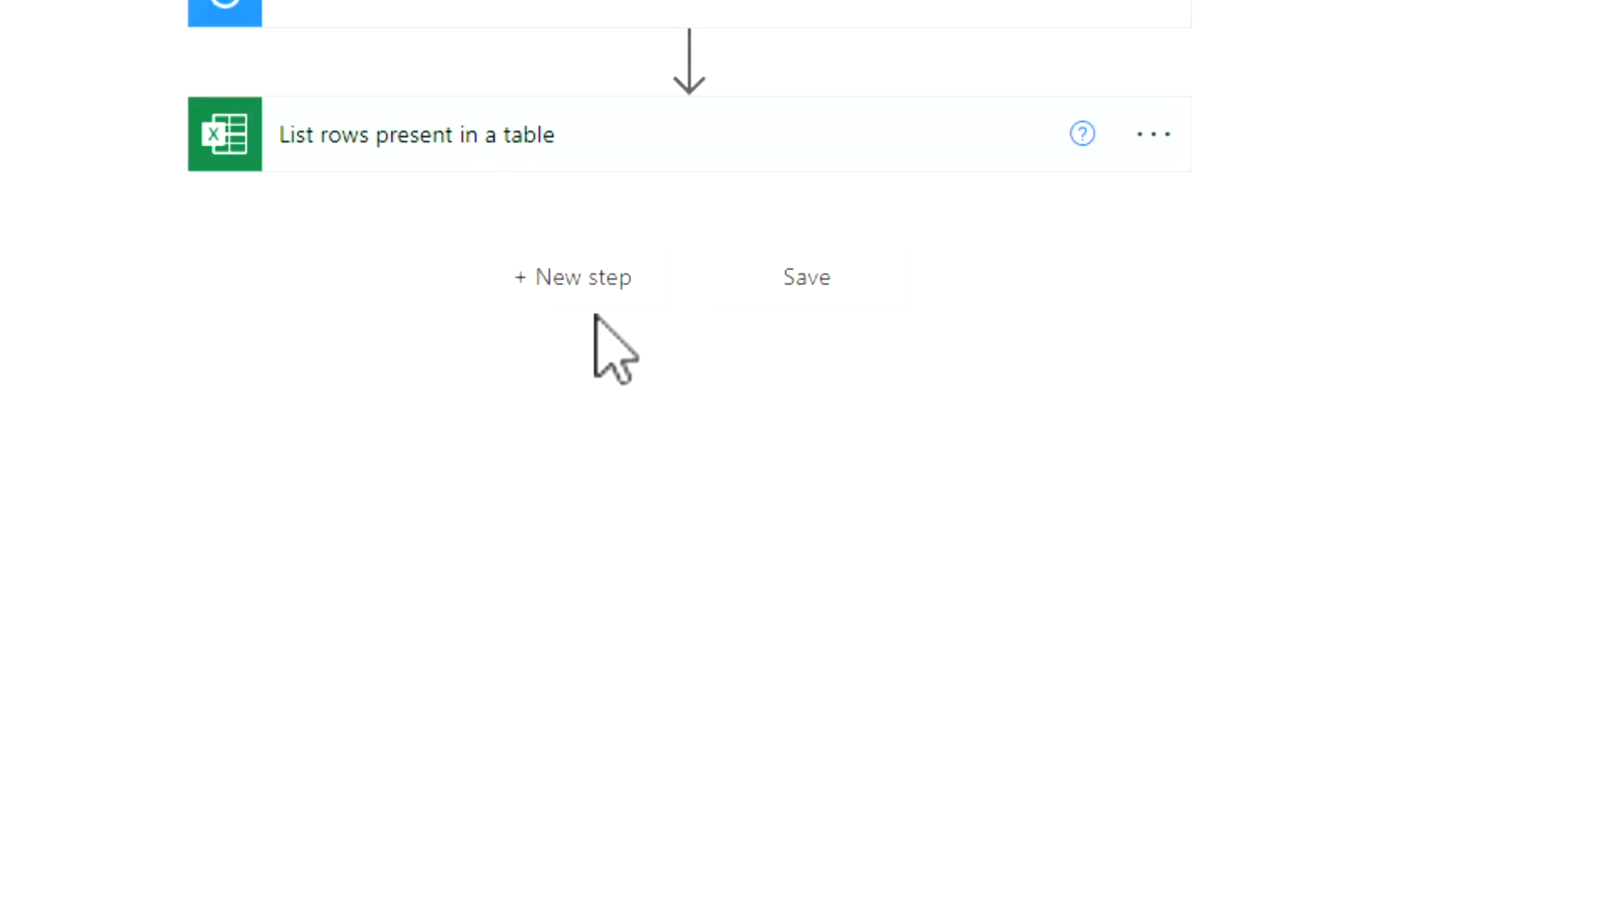
Step: Search the connectors for "http" and add the premium HTTP action after the List rows action
left_click(584, 289)
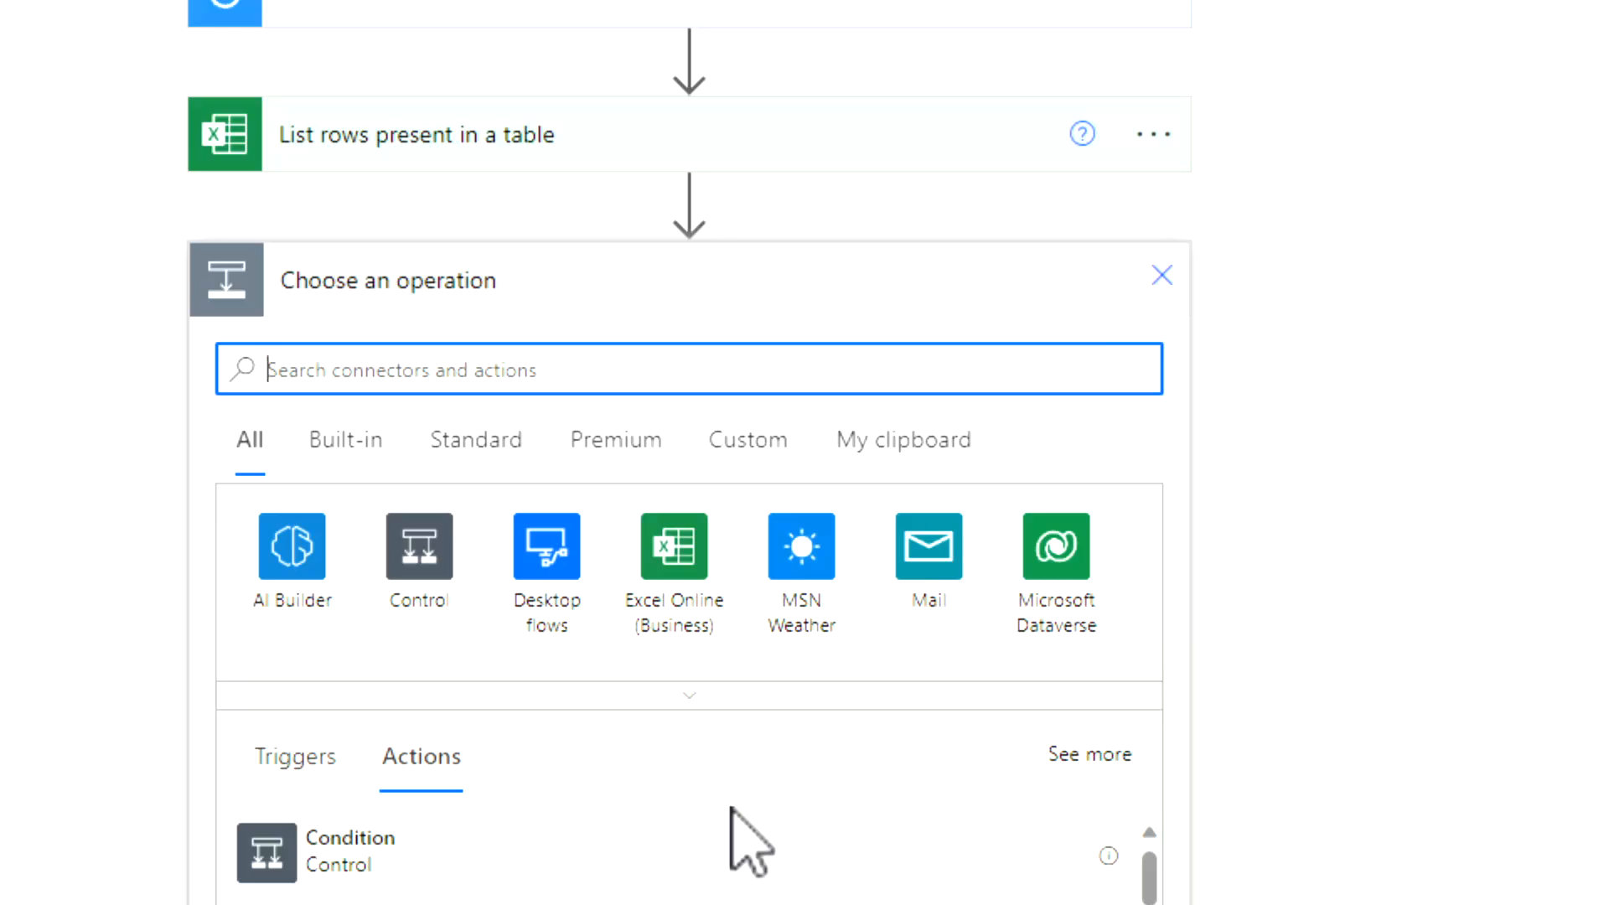
type("http")
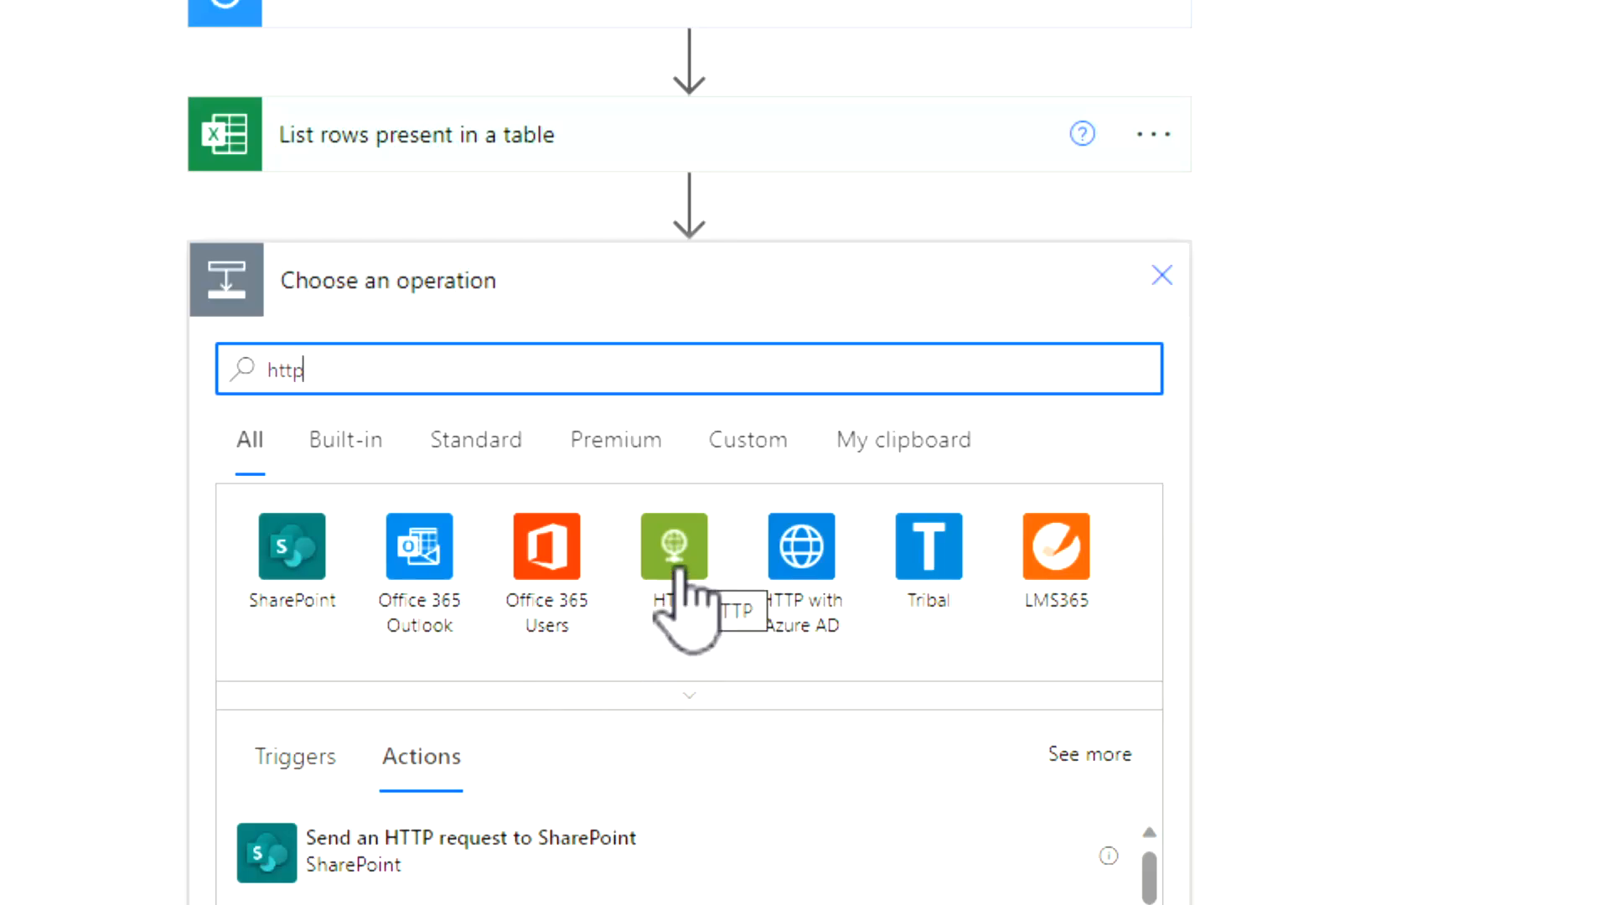
left_click(678, 570)
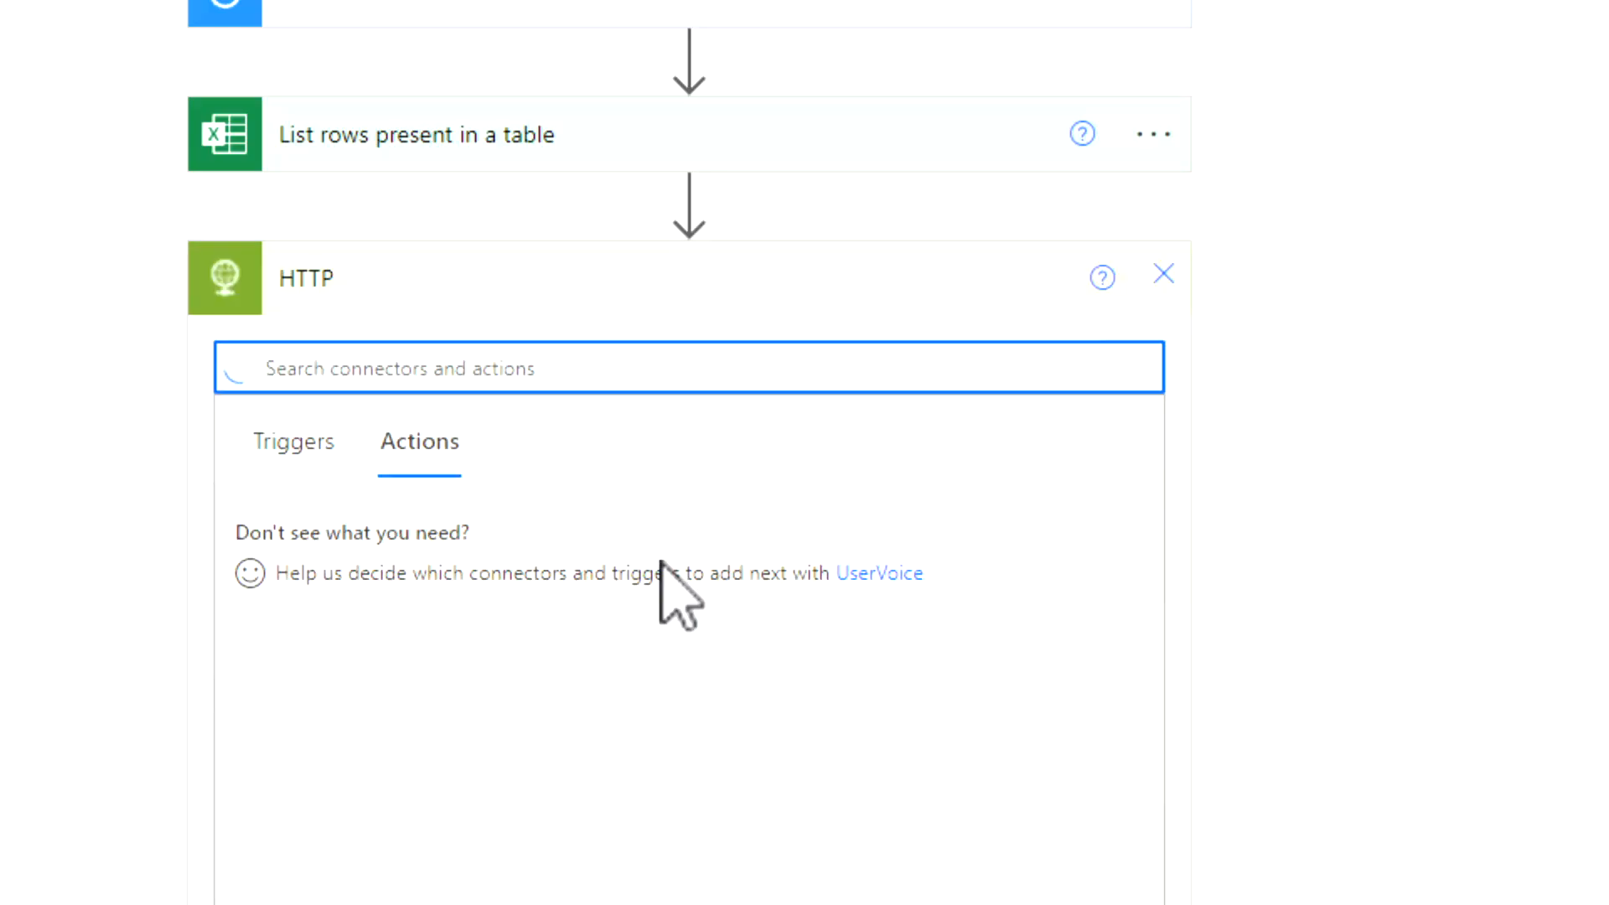
left_click(343, 549)
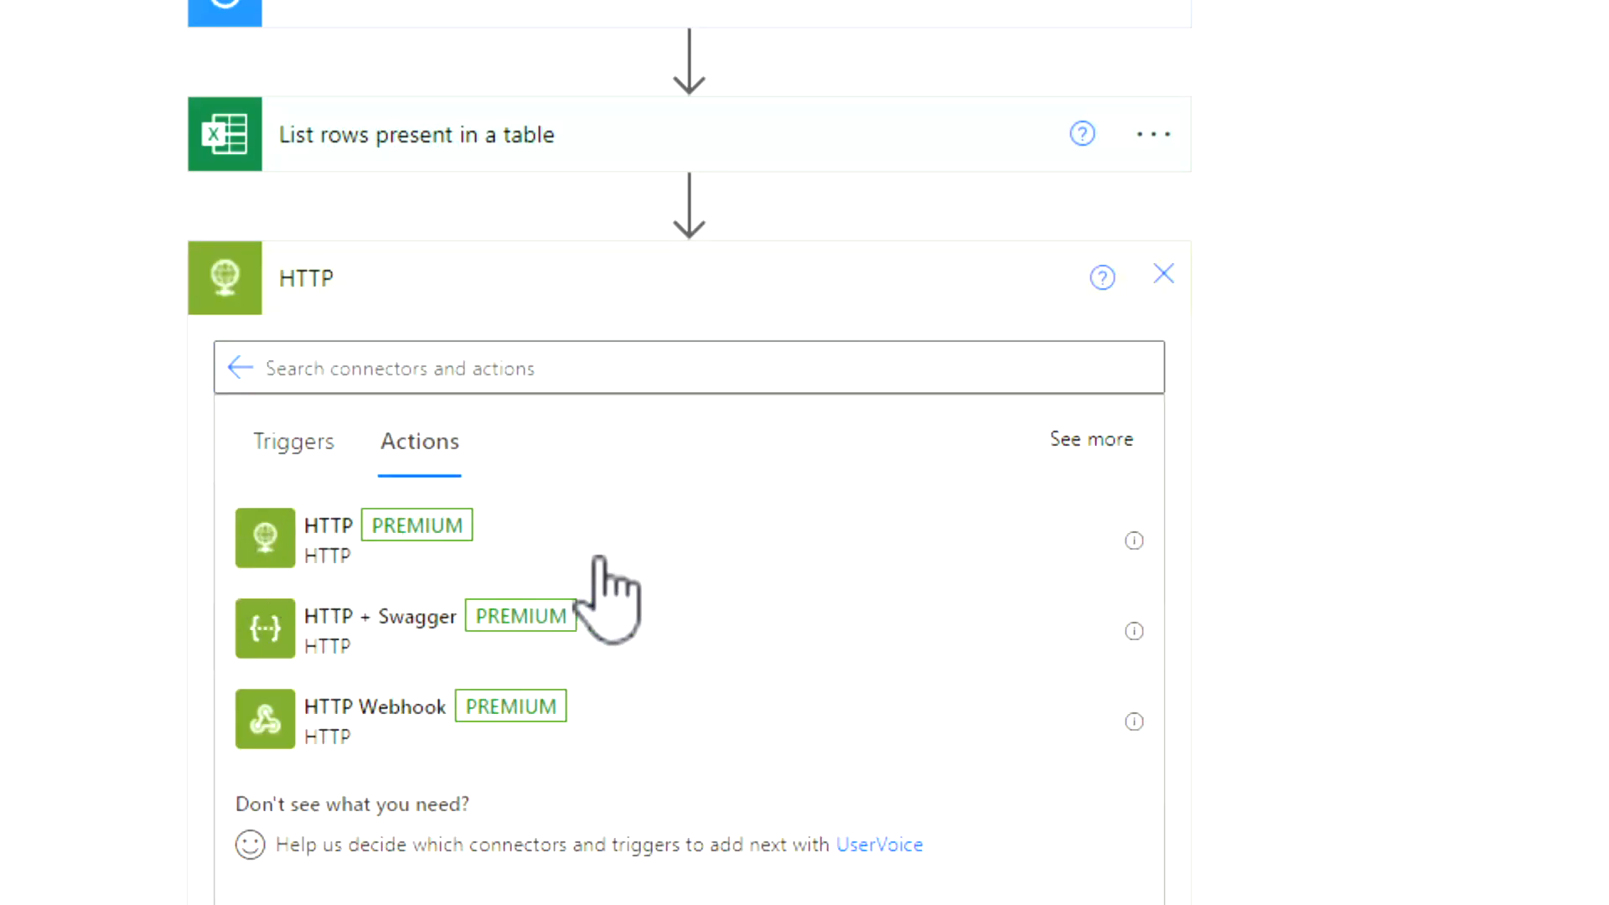
Step: Set the HTTP action's method to POST and check the authentication choices in its advanced options, keeping None
left_click(618, 351)
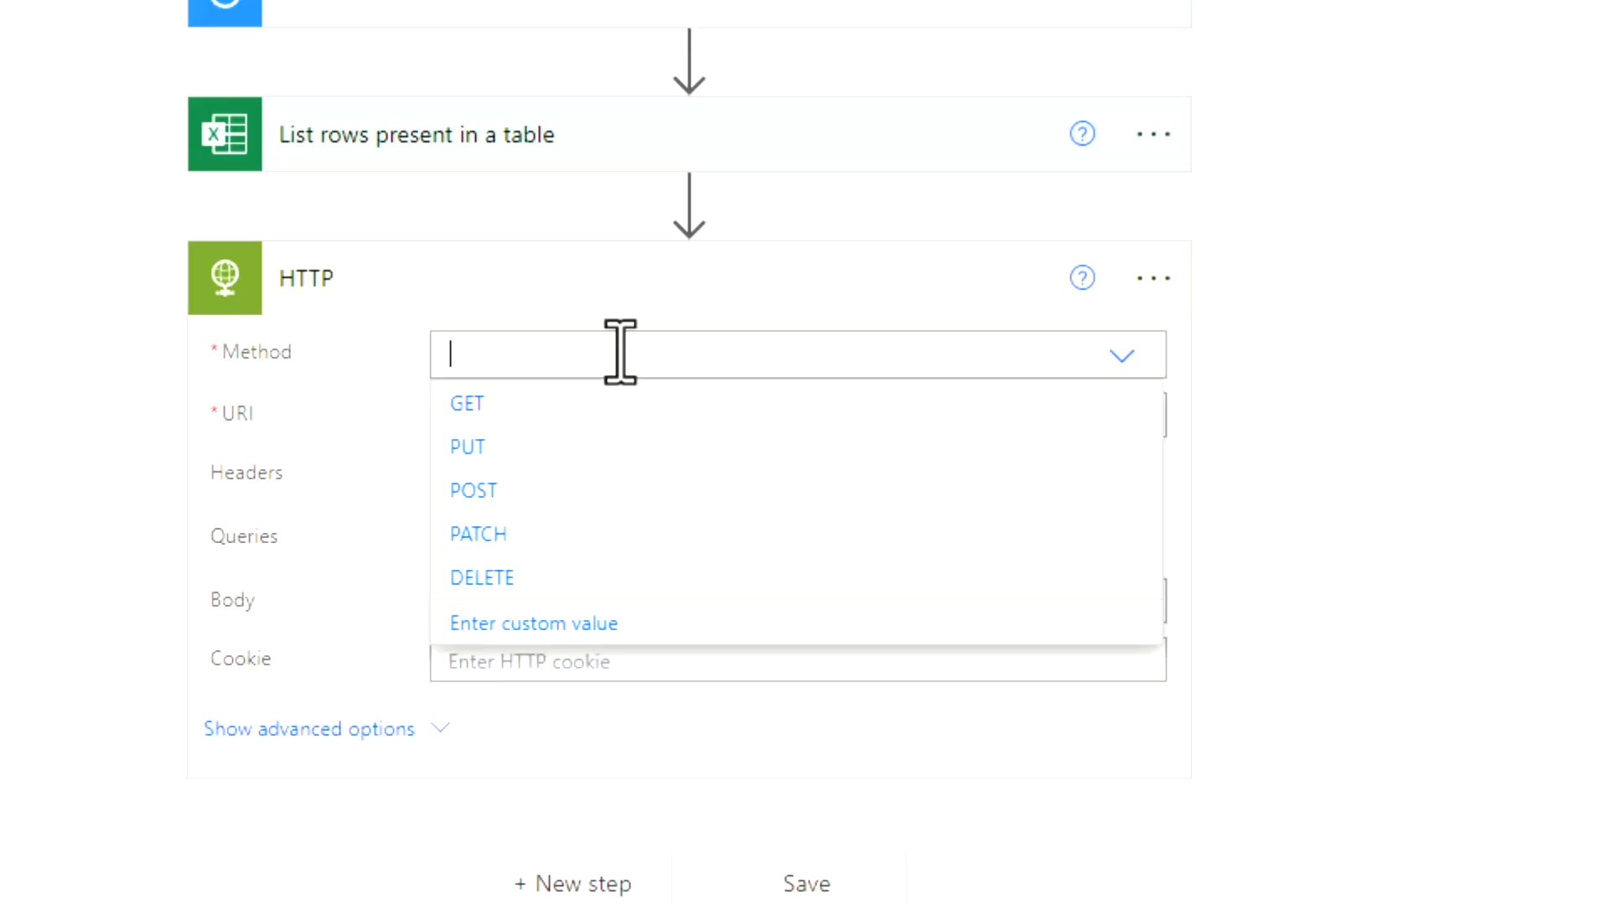
left_click(495, 501)
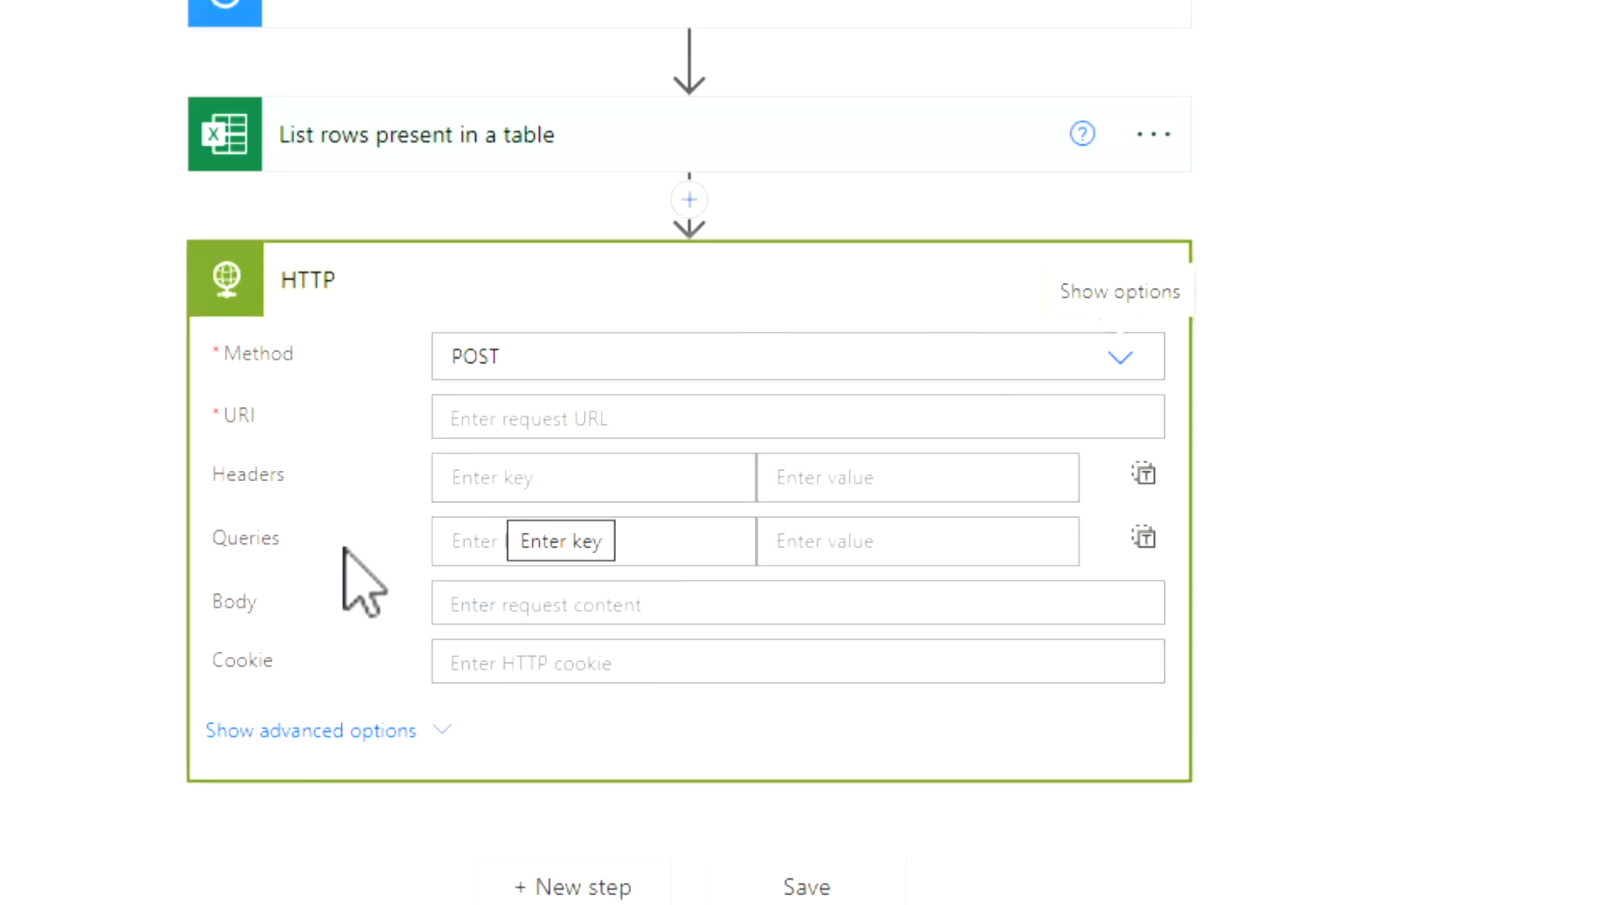
left_click(403, 731)
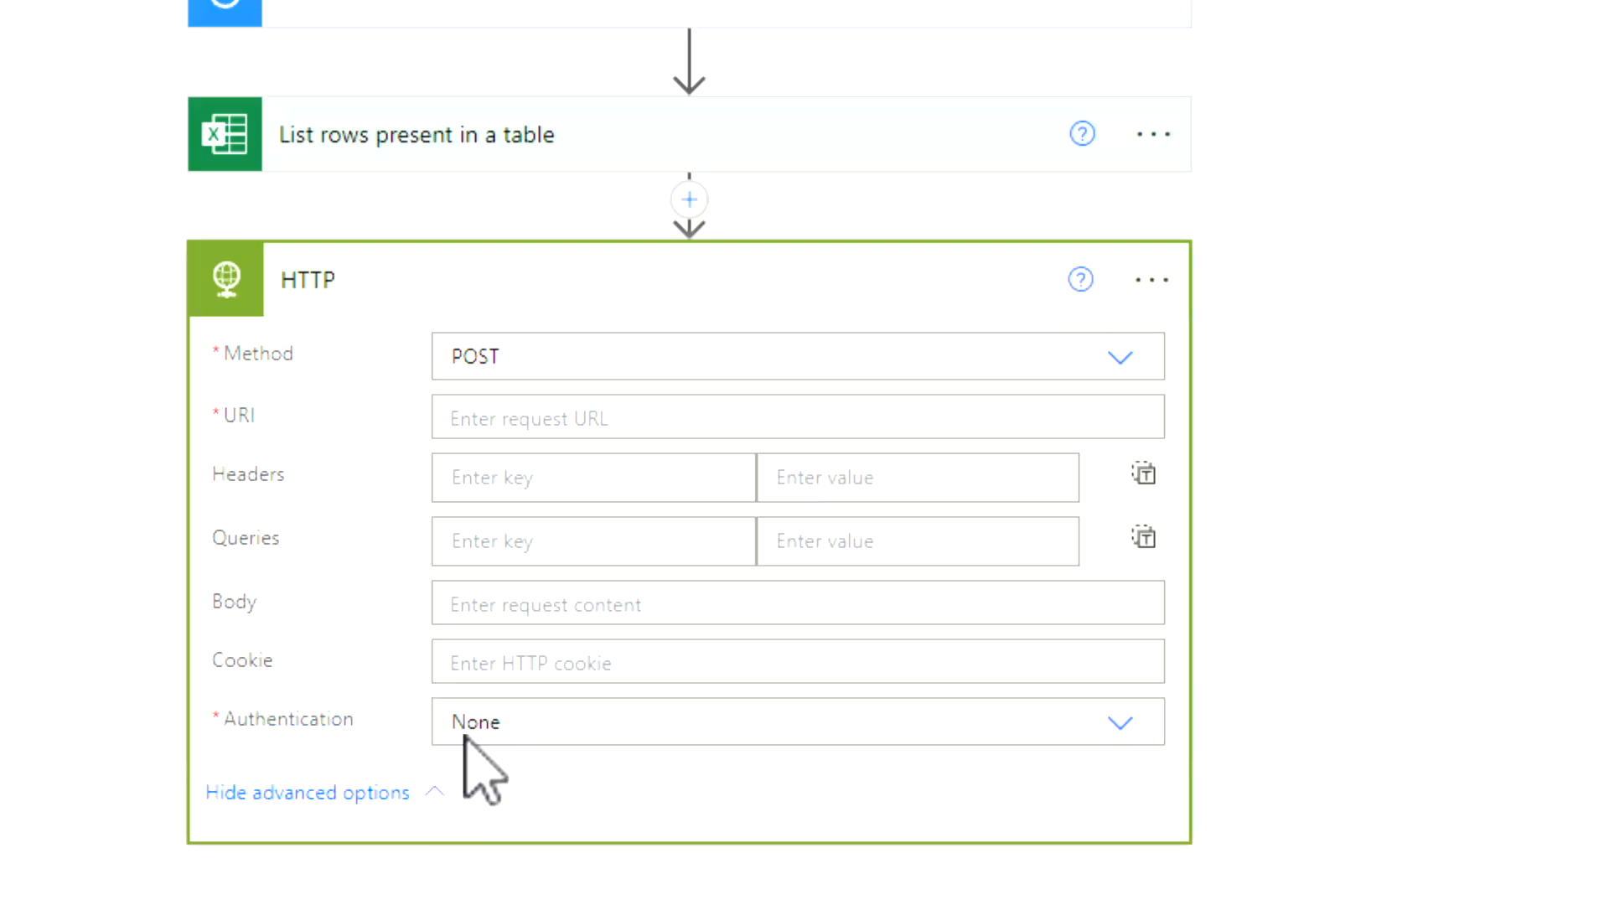
left_click(527, 736)
left_click(557, 731)
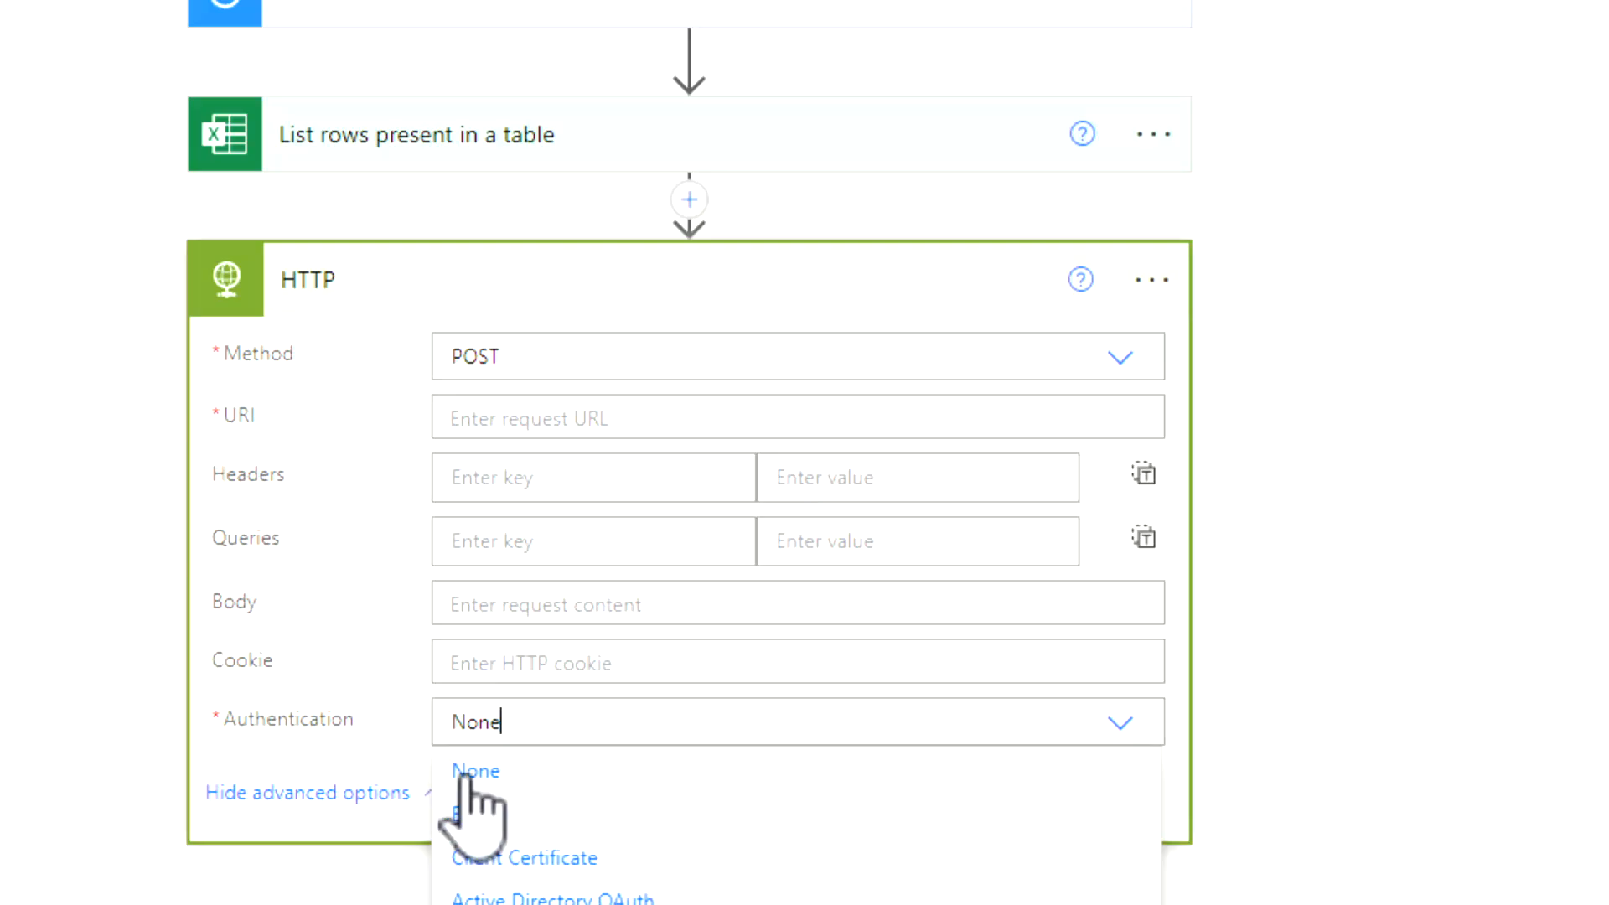
left_click(407, 706)
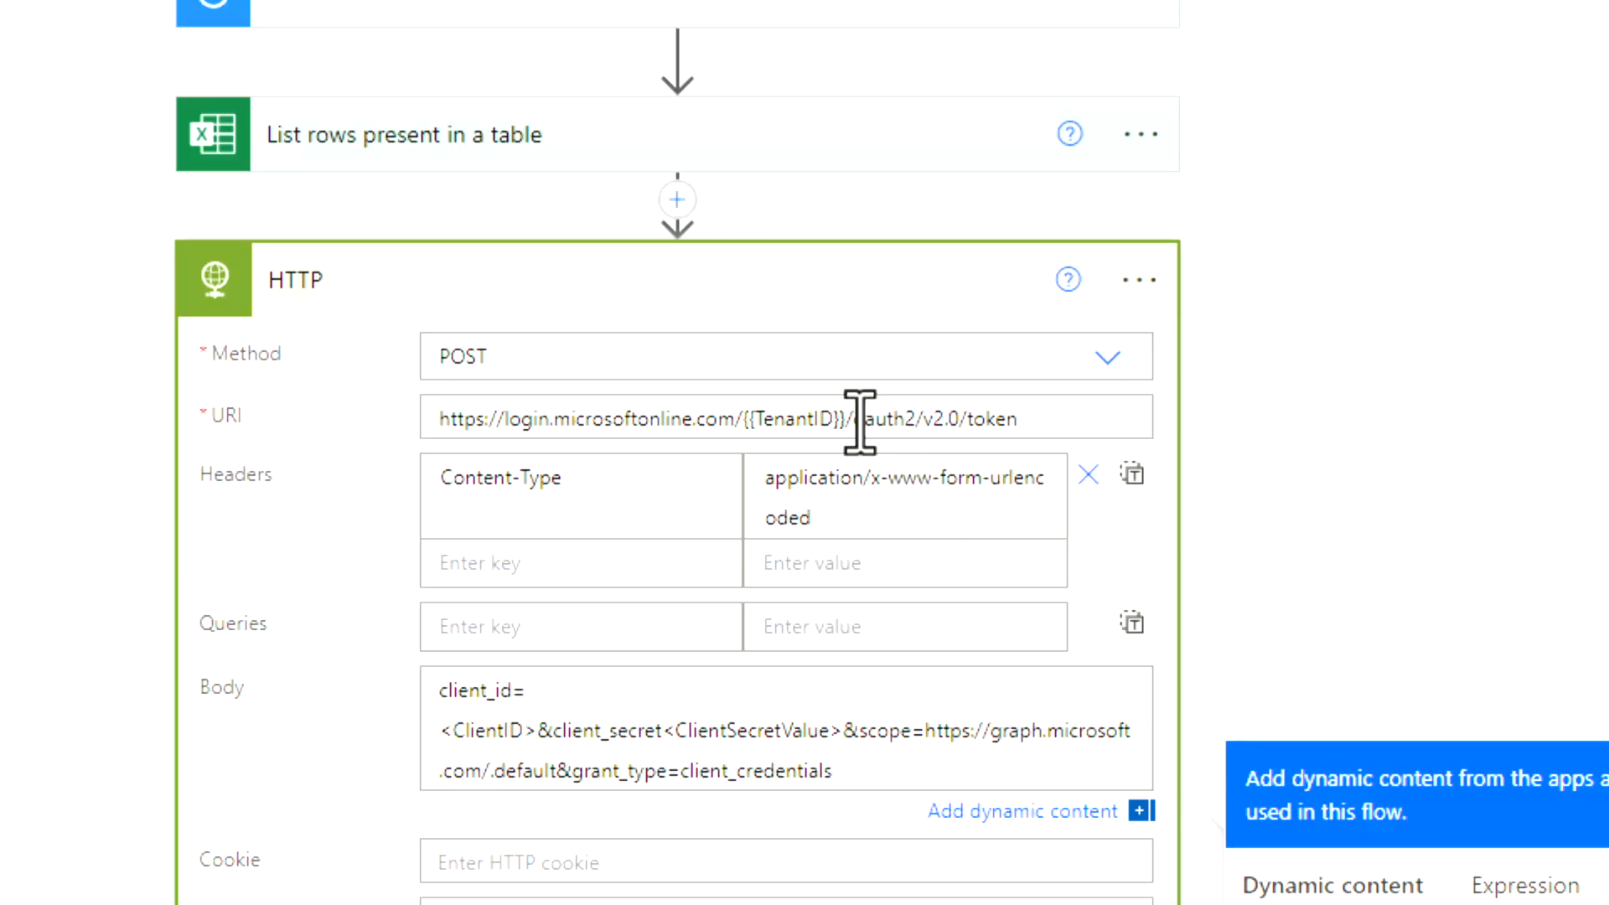
left_click_drag(848, 419, 756, 419)
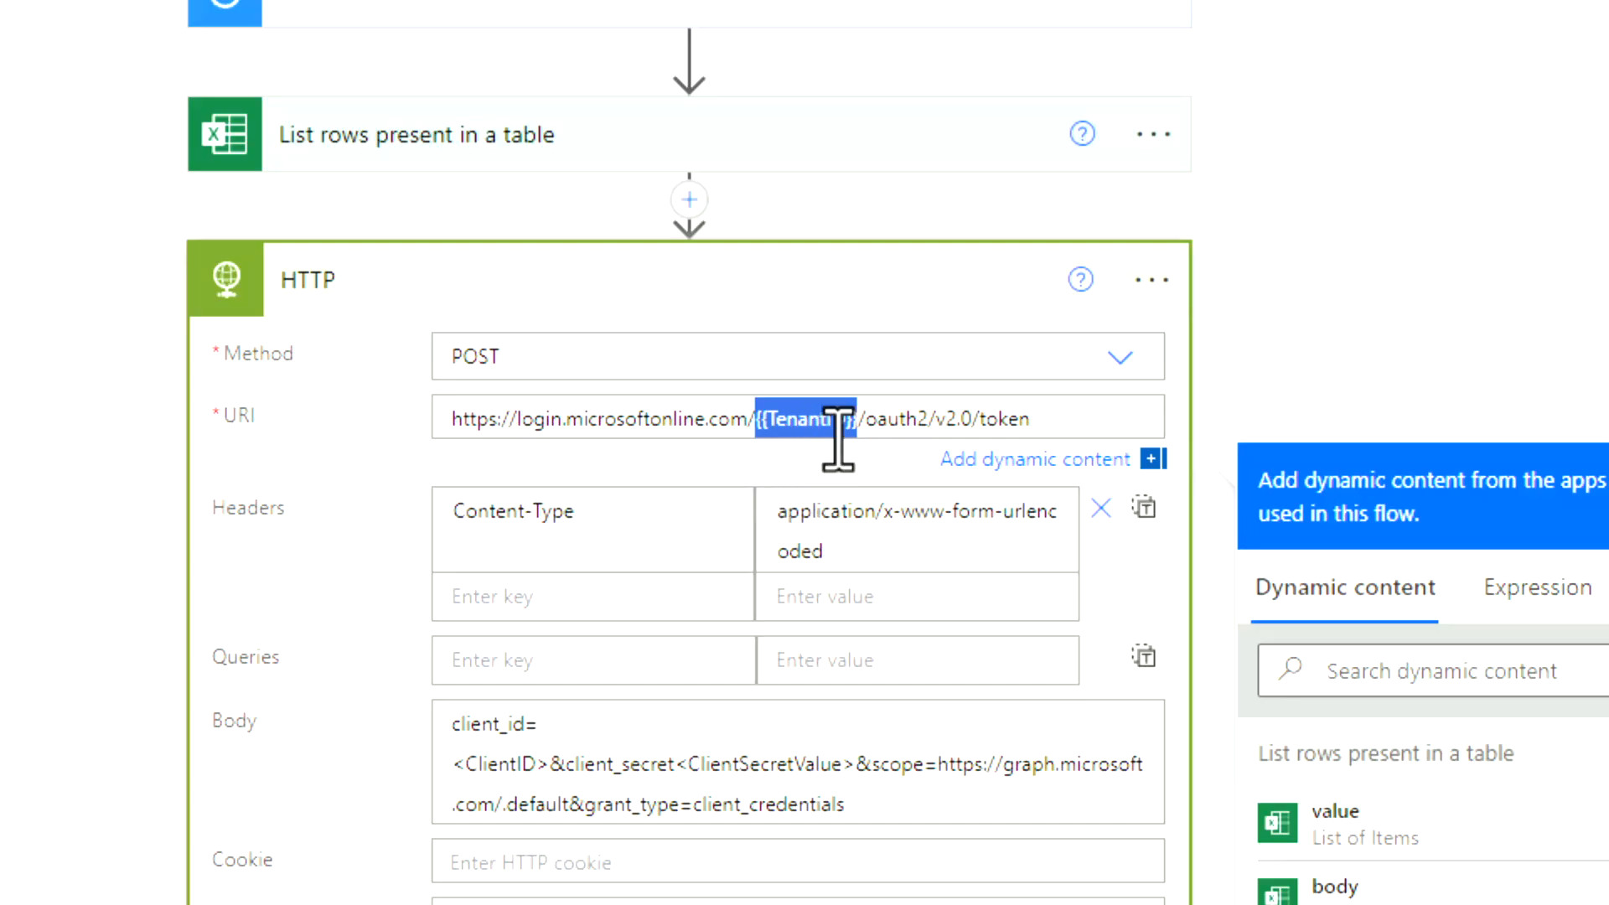
left_click(457, 766)
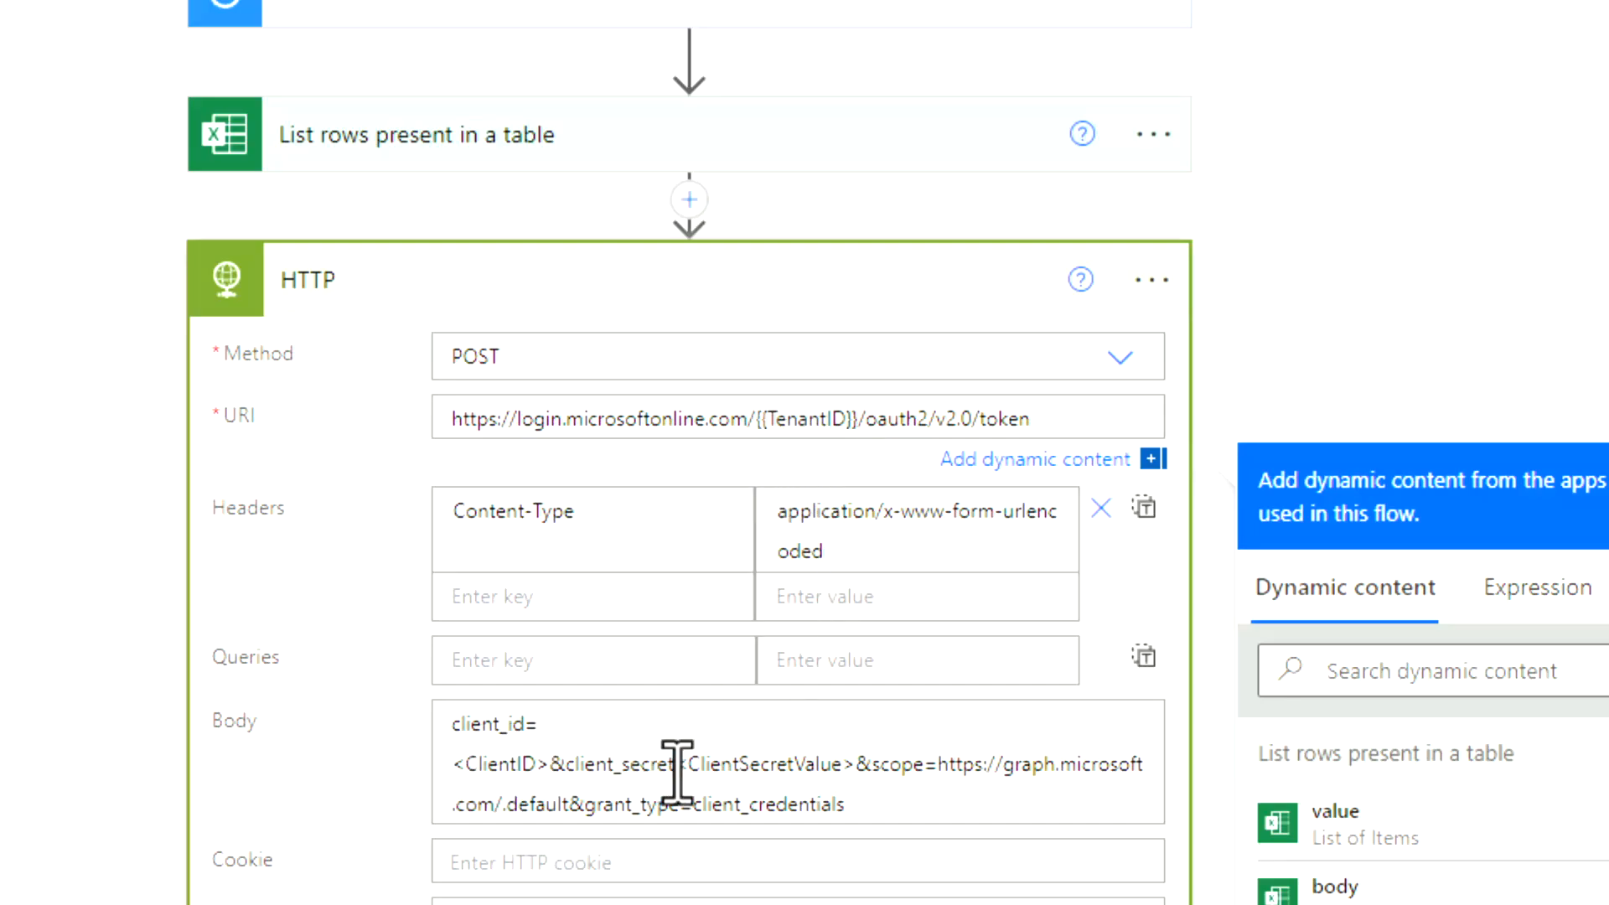
left_click_drag(676, 764, 841, 708)
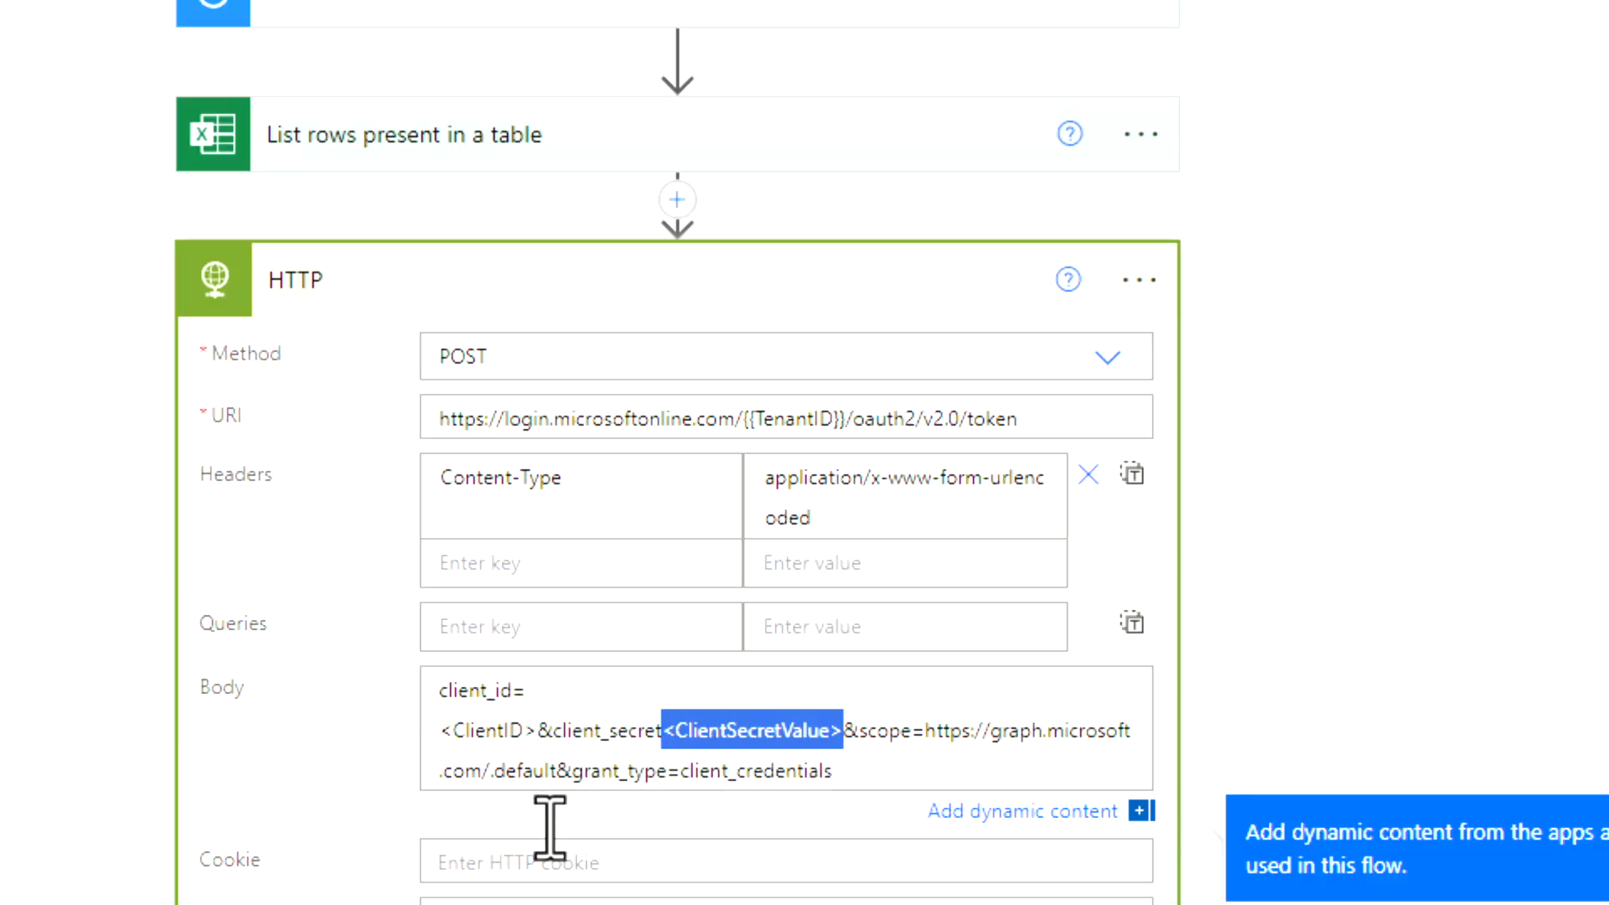
Step: Rename the HTTP action as Get Access Token and save the flow
left_click(1148, 283)
left_click(1253, 329)
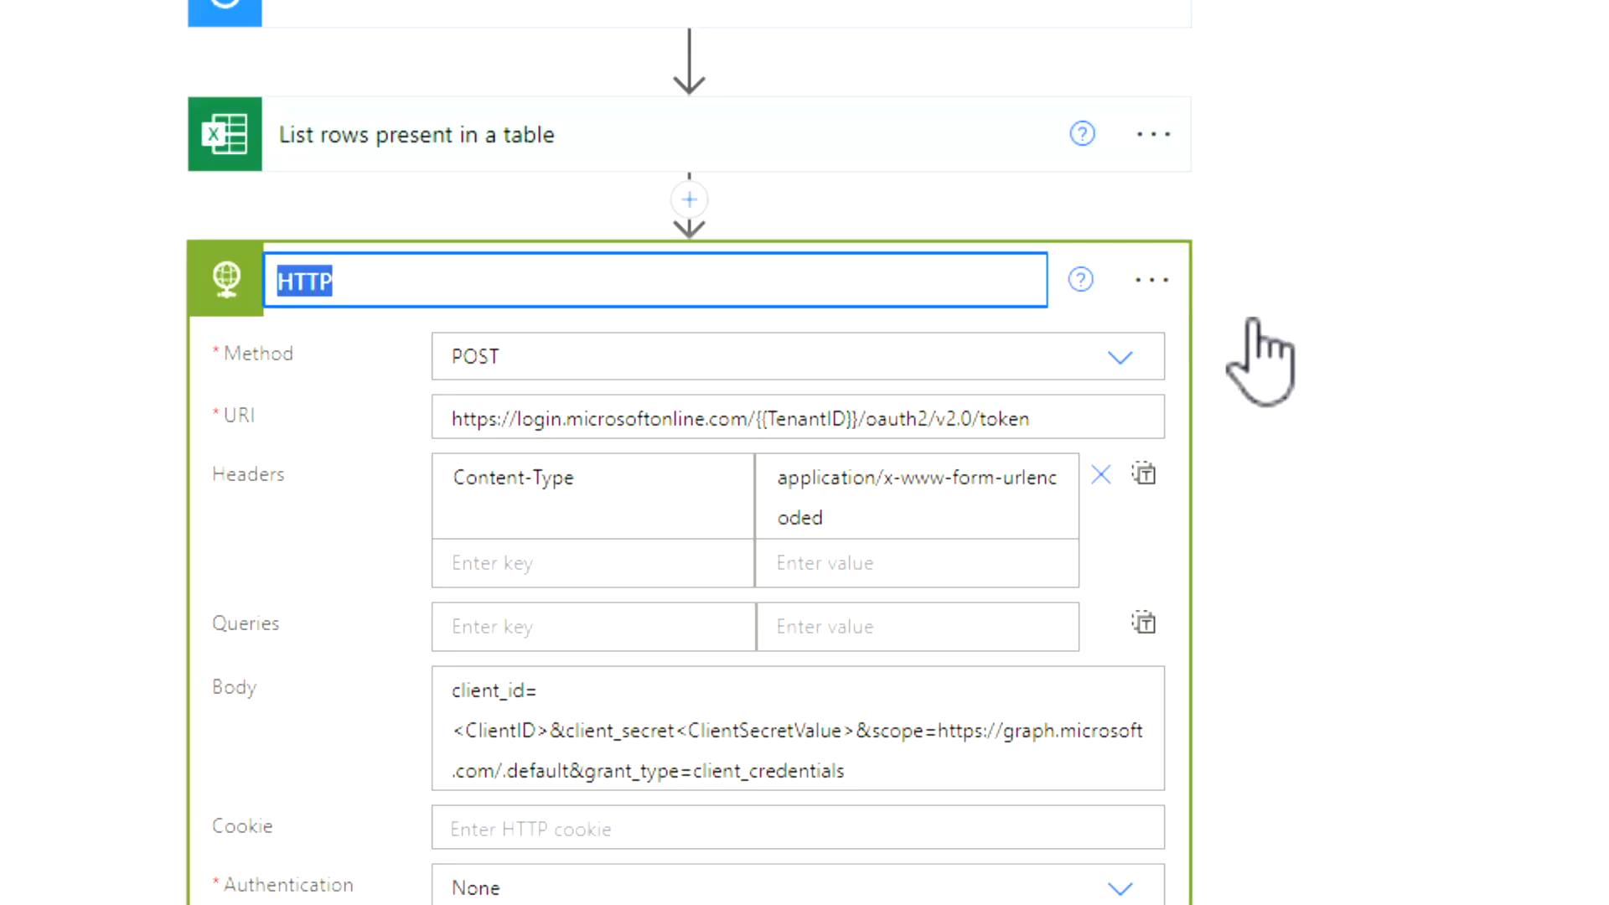
type("Get Access Token")
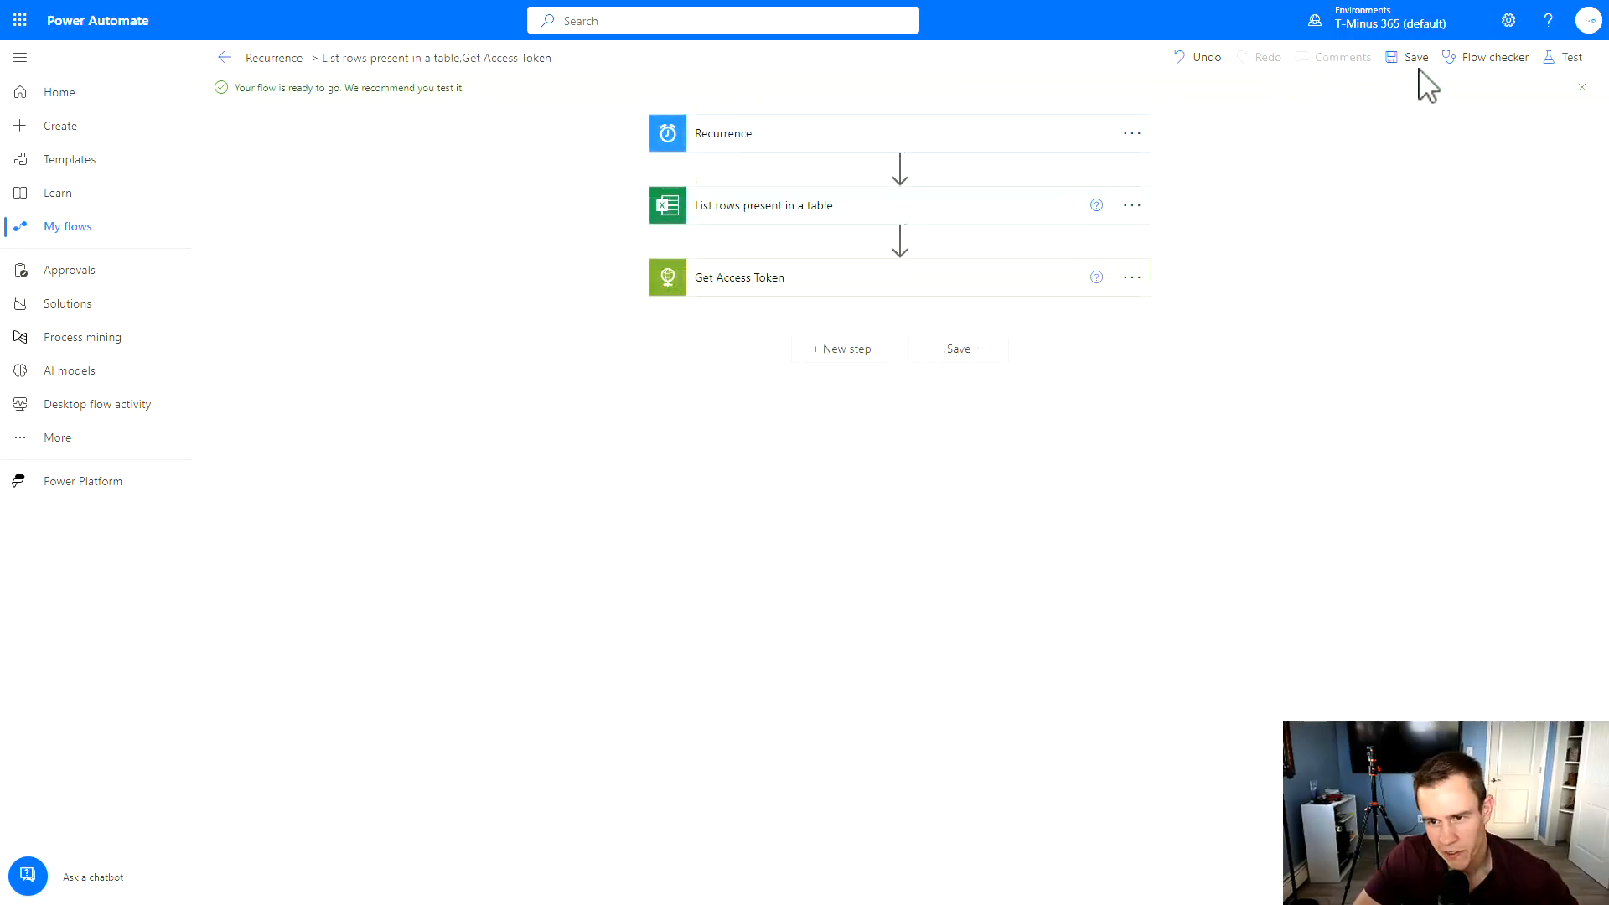
Step: Run a manual test of the flow and expand the List rows action's run details
left_click(1564, 60)
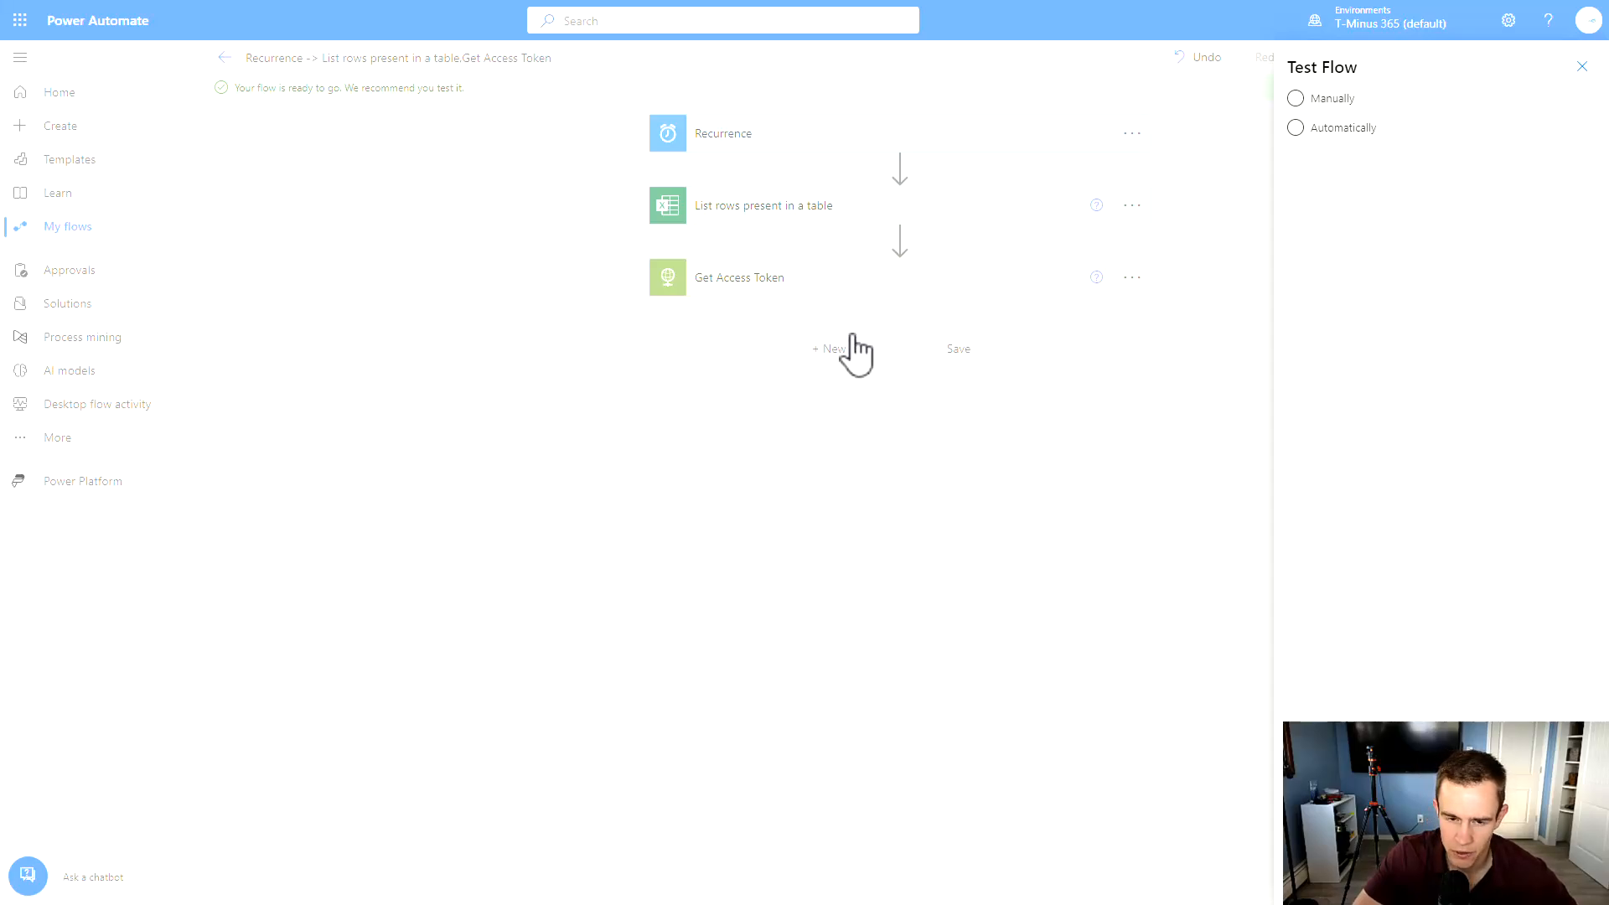
left_click(1321, 102)
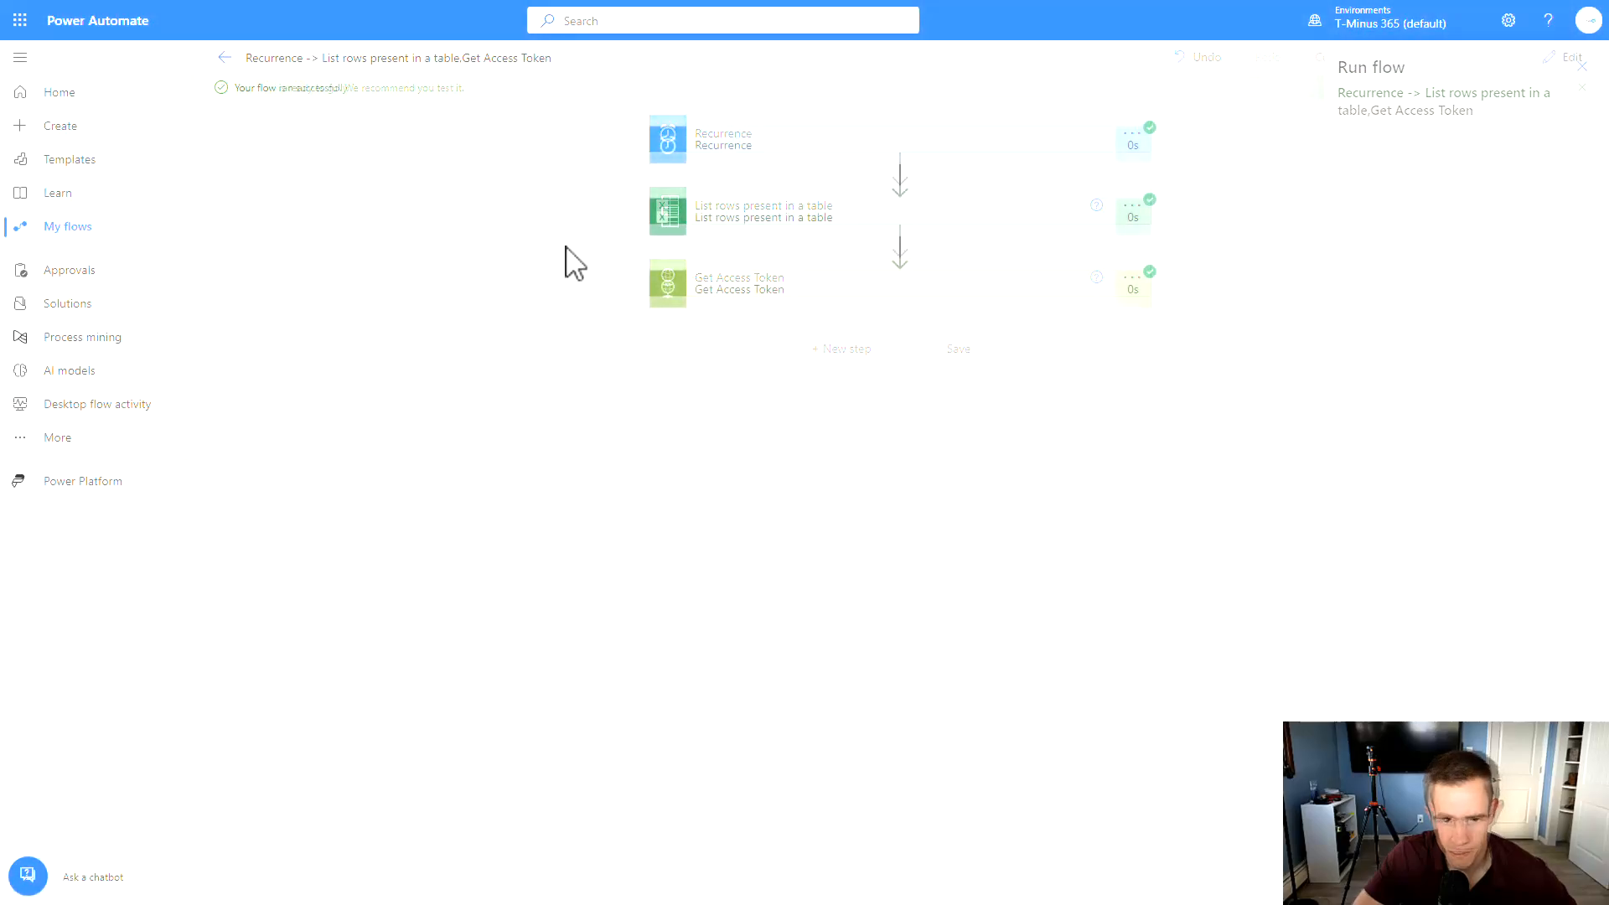
left_click(761, 227)
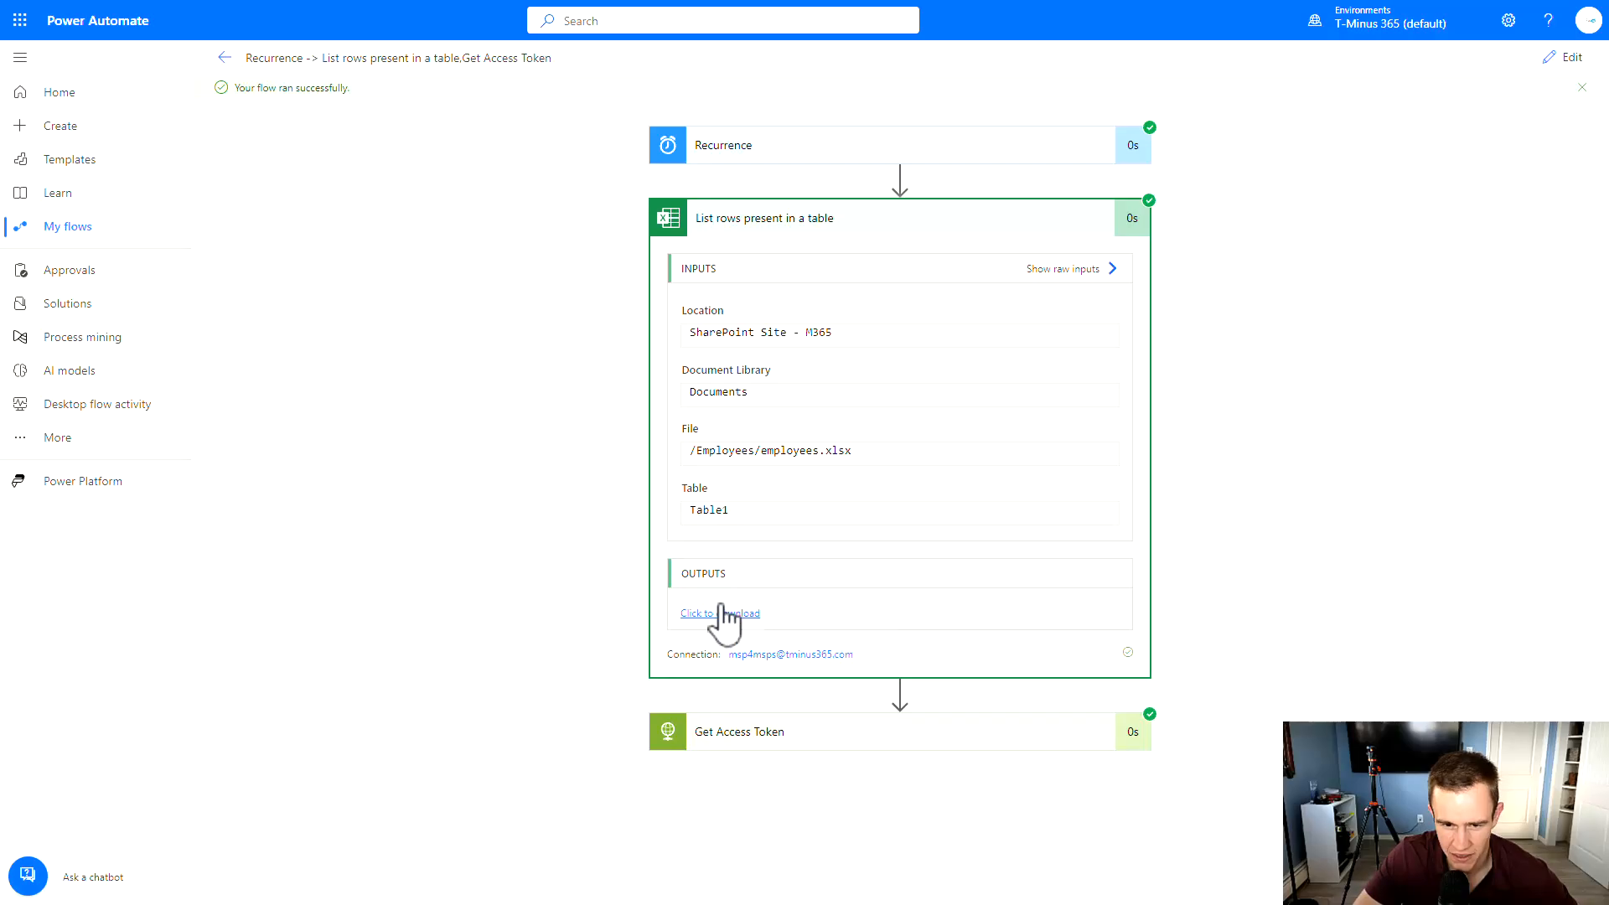
Step: Examine the Get Access Token action's run inputs and outputs, including the access_token entry in the response body
left_click(748, 733)
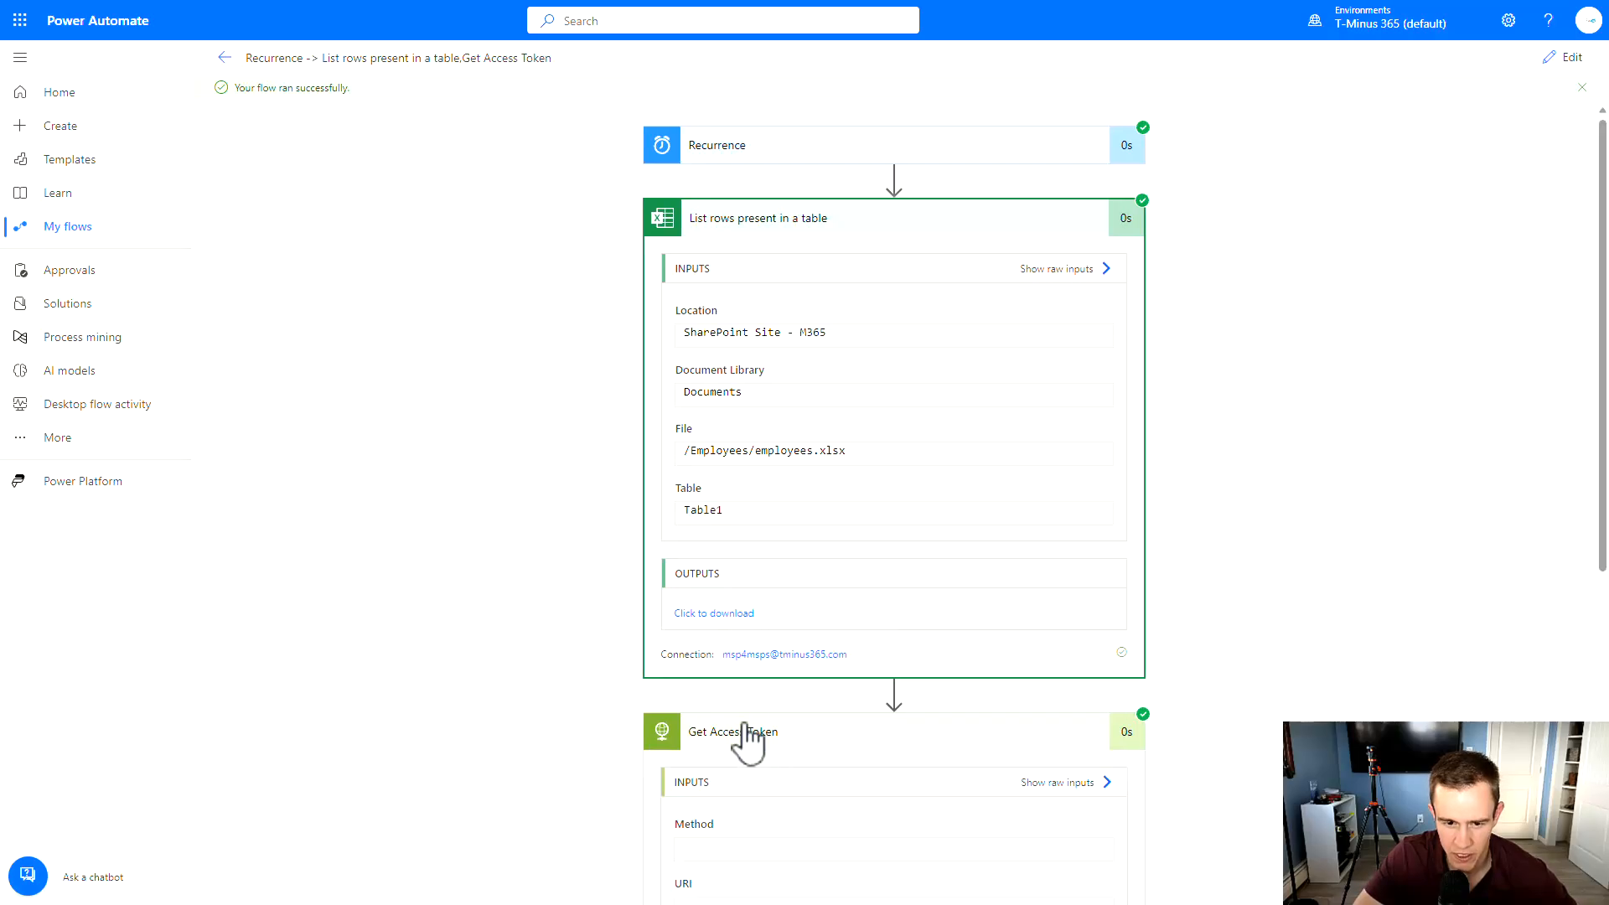
scroll(764, 674, "down", 5)
scroll(769, 638, "down", 3)
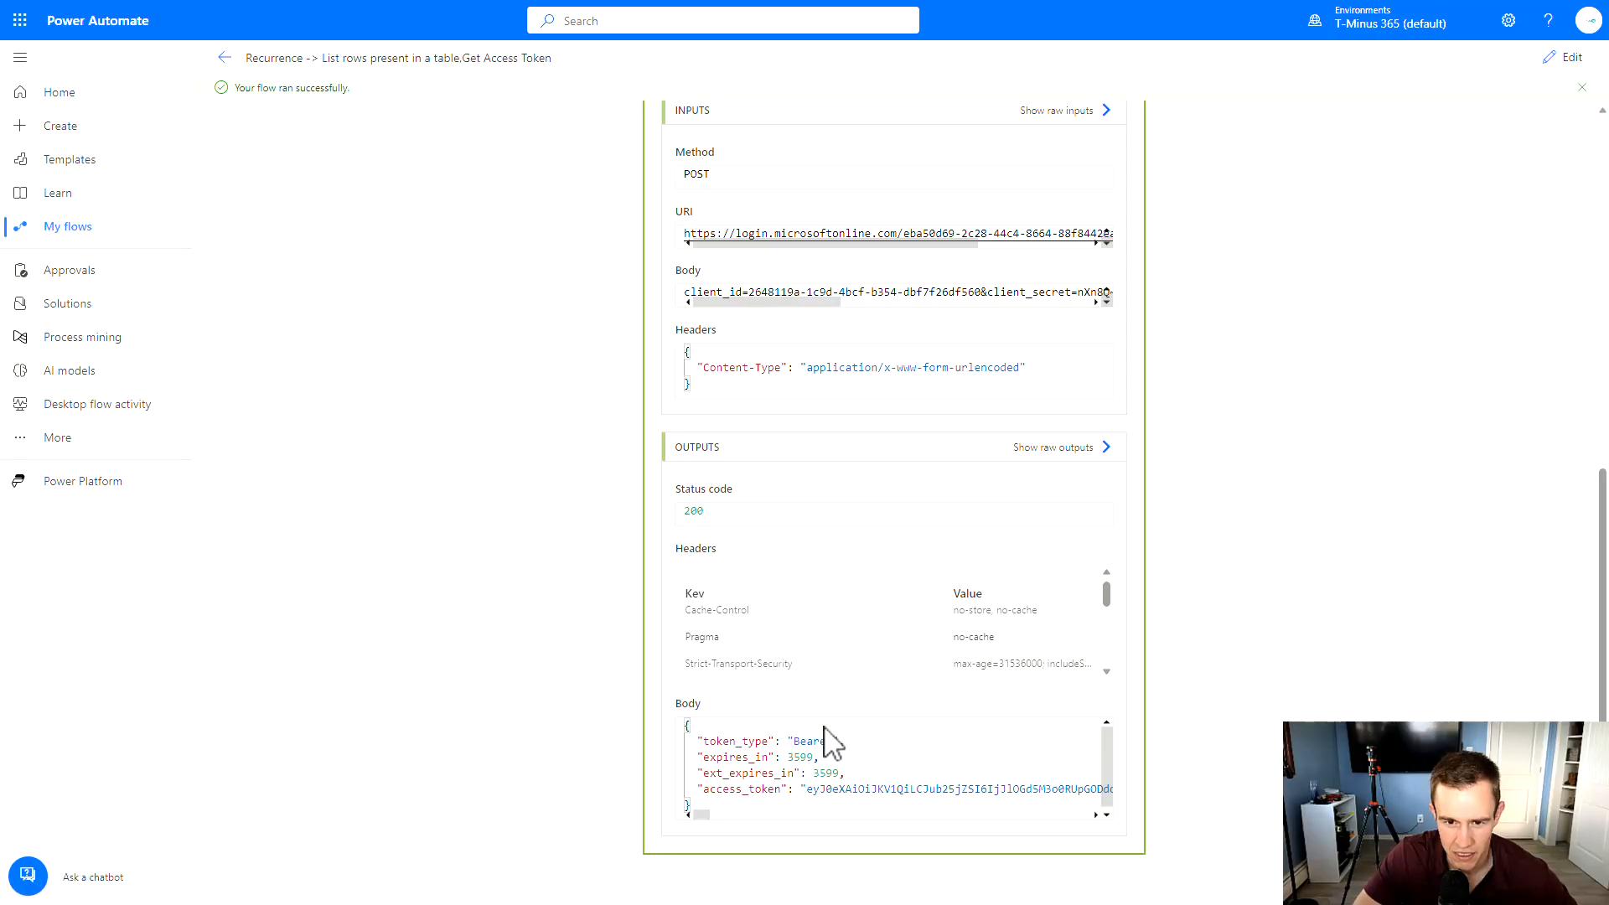
scroll(838, 794, "down", 1)
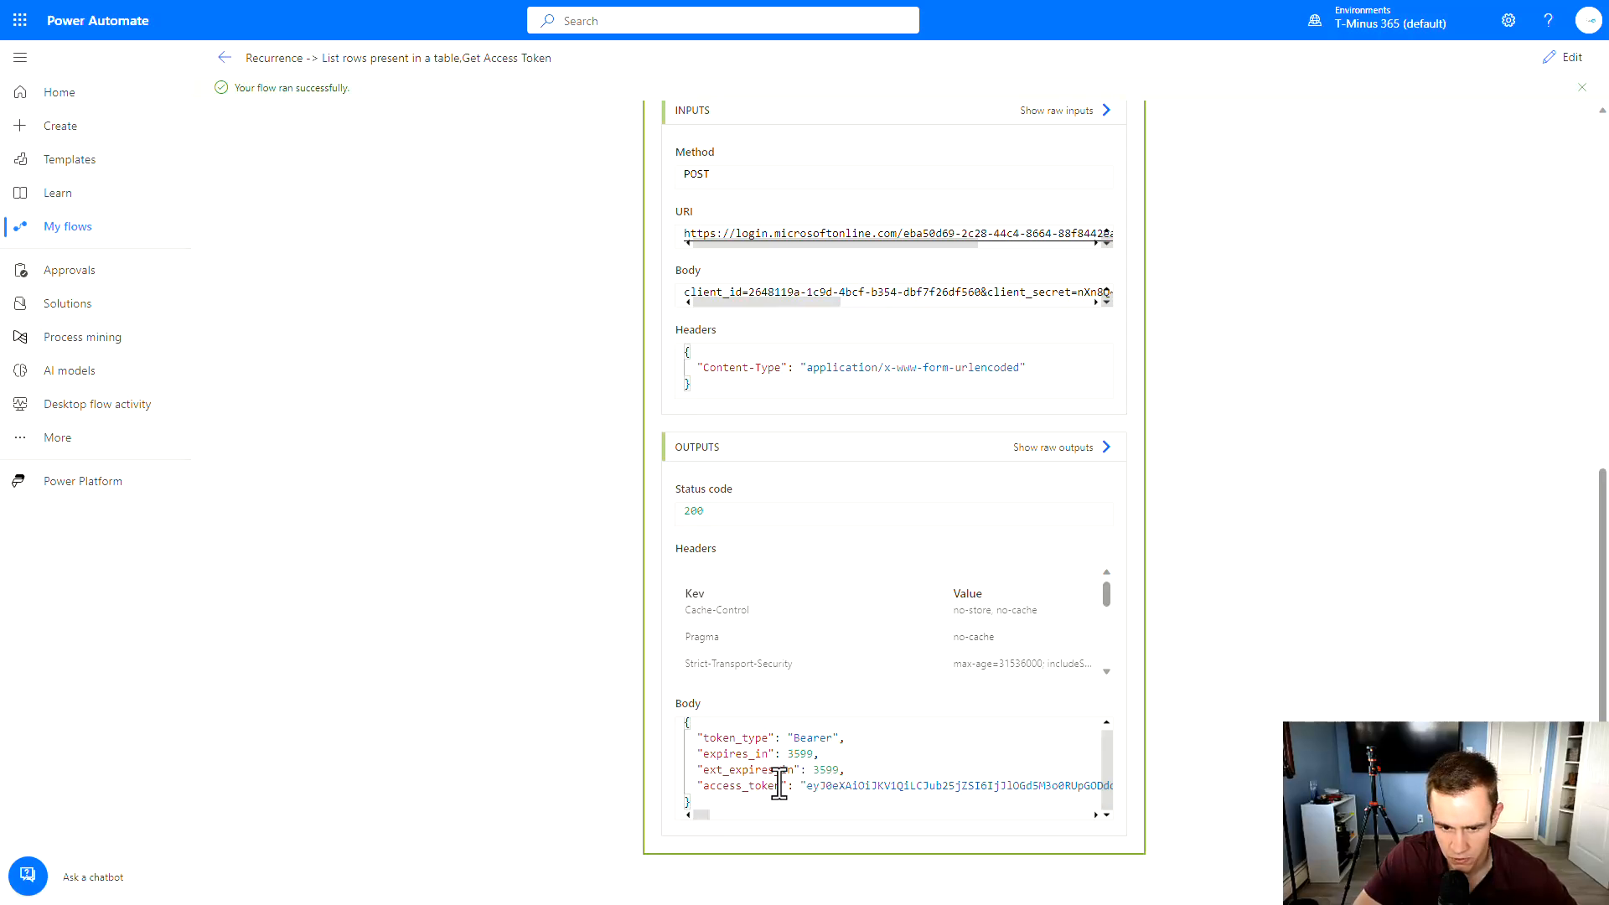
left_click_drag(697, 785, 851, 786)
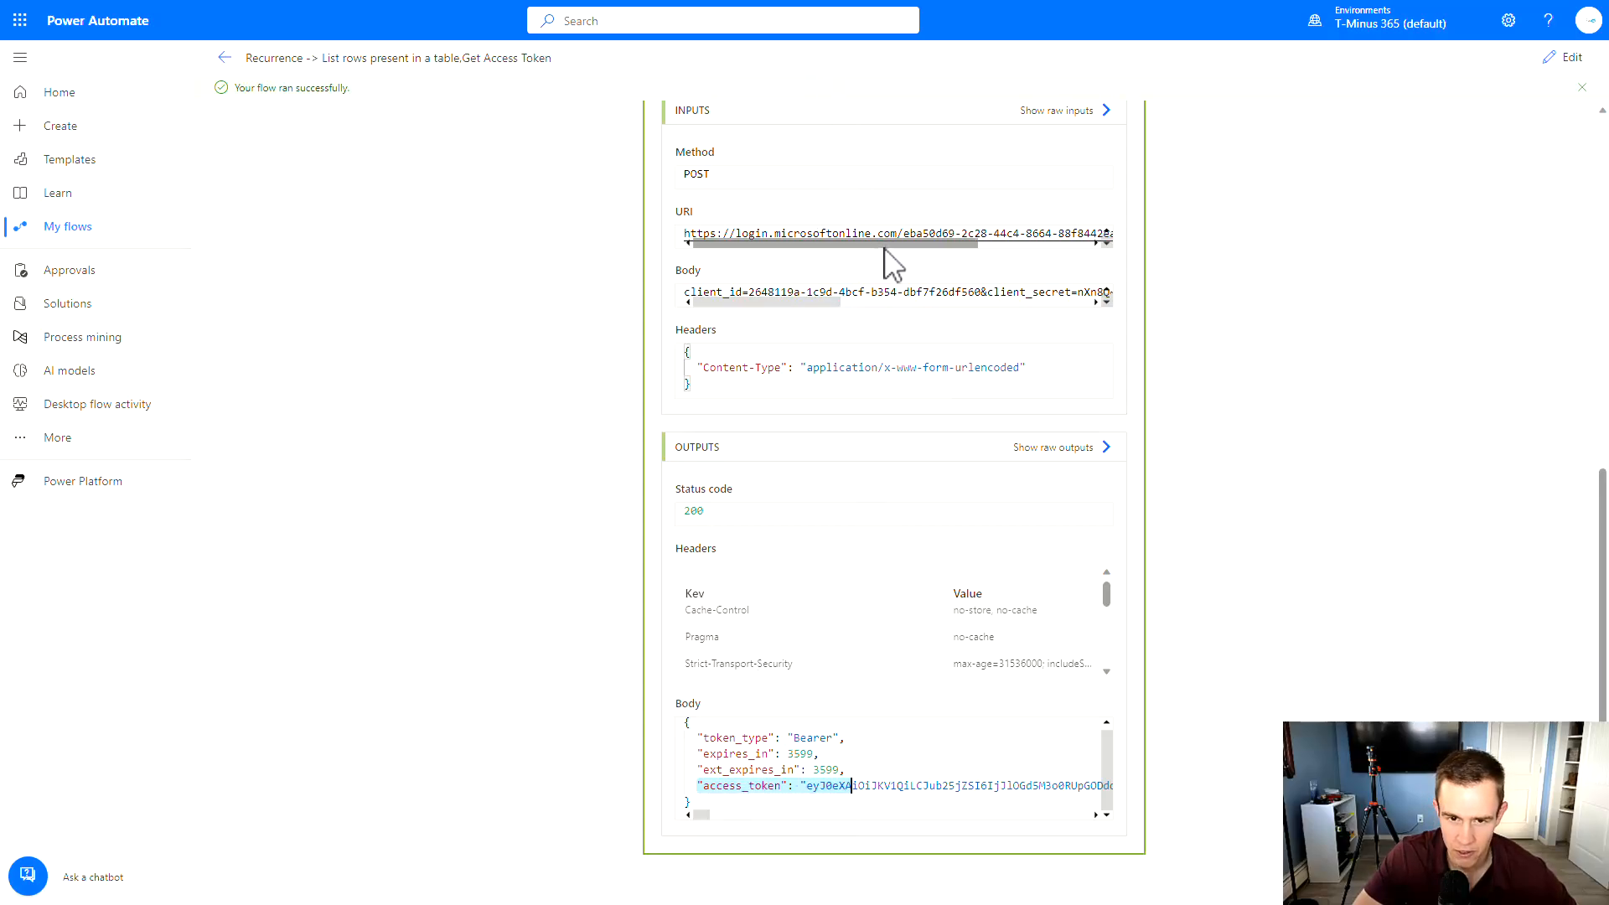
scroll(1206, 432, "up", 3)
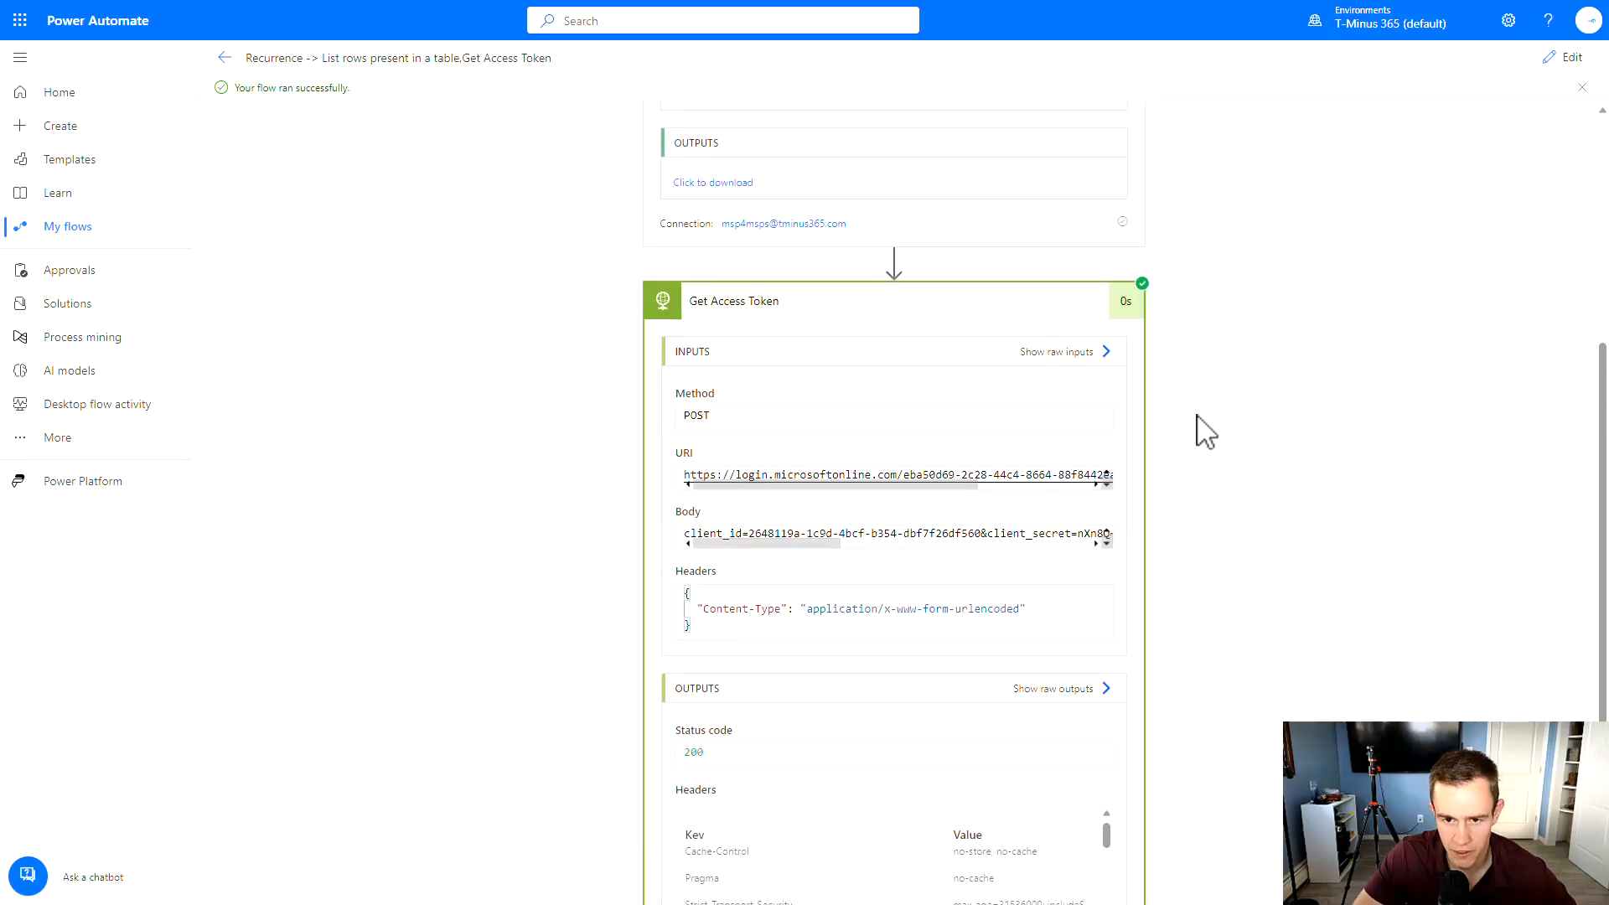
left_click(857, 300)
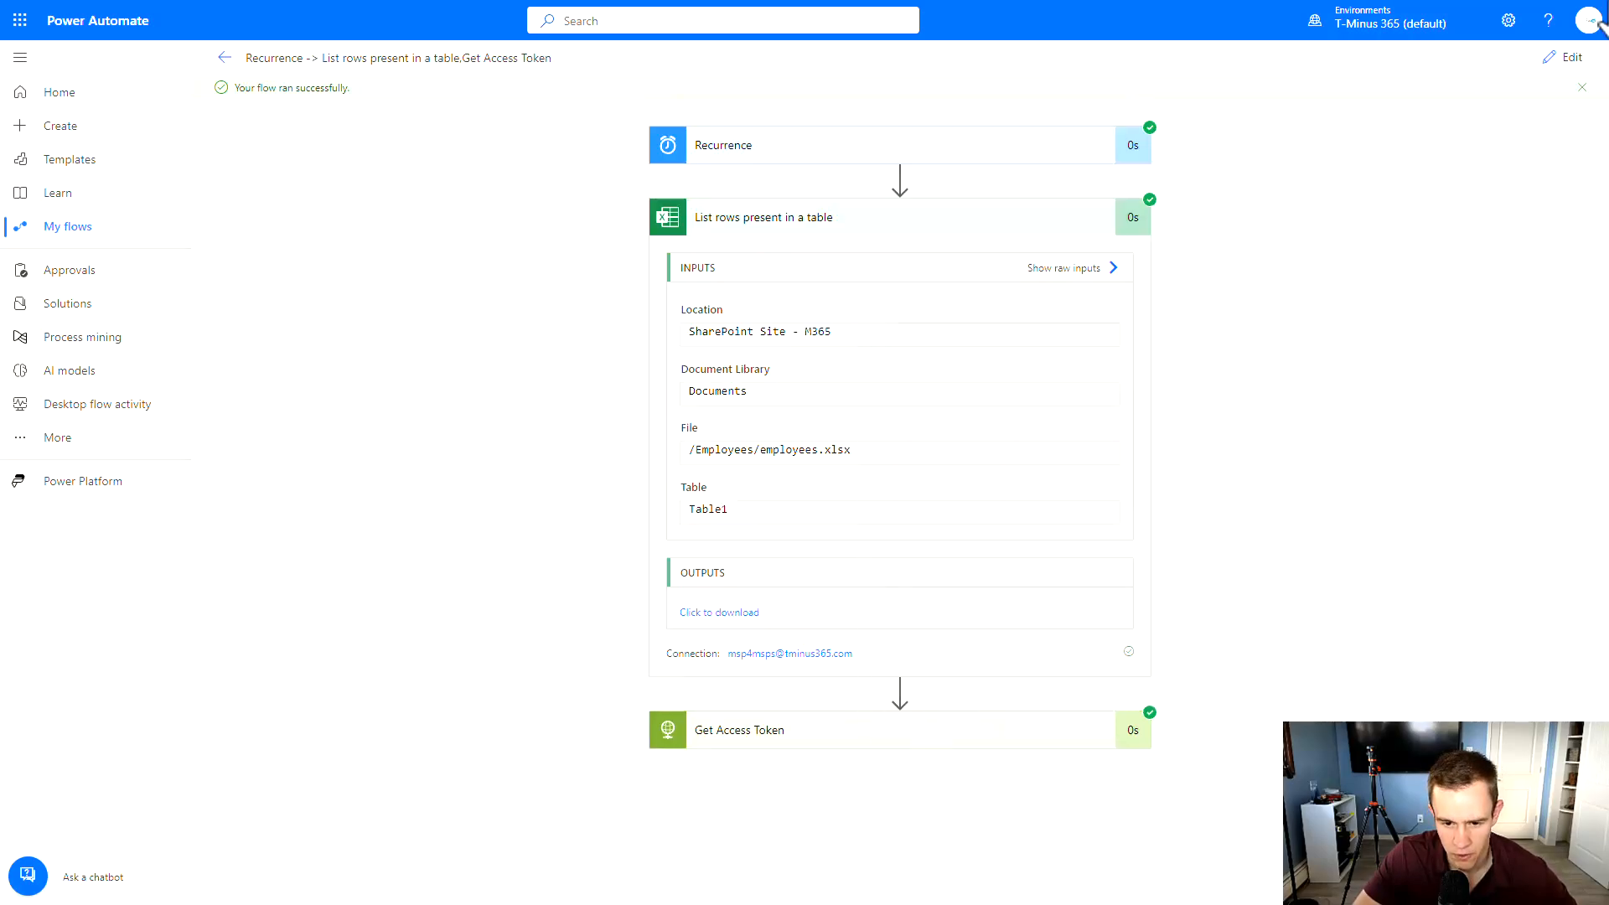
Step: Reopen the flow for editing and add a Parse JSON action after Get Access Token, with that action's Body as its content
left_click(1555, 56)
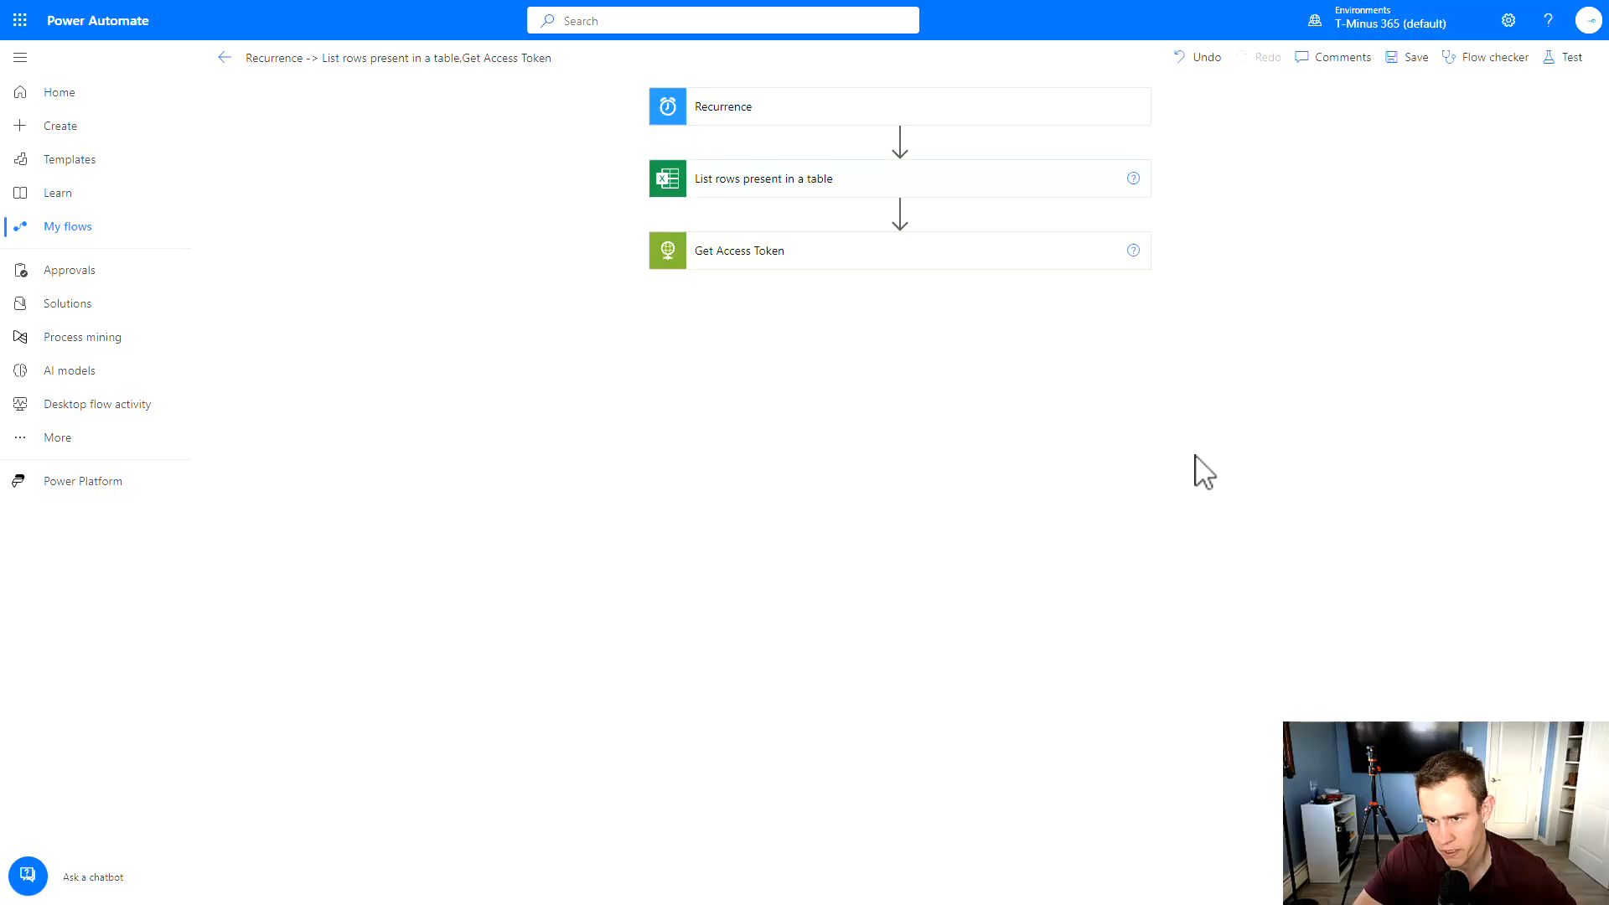
left_click(854, 329)
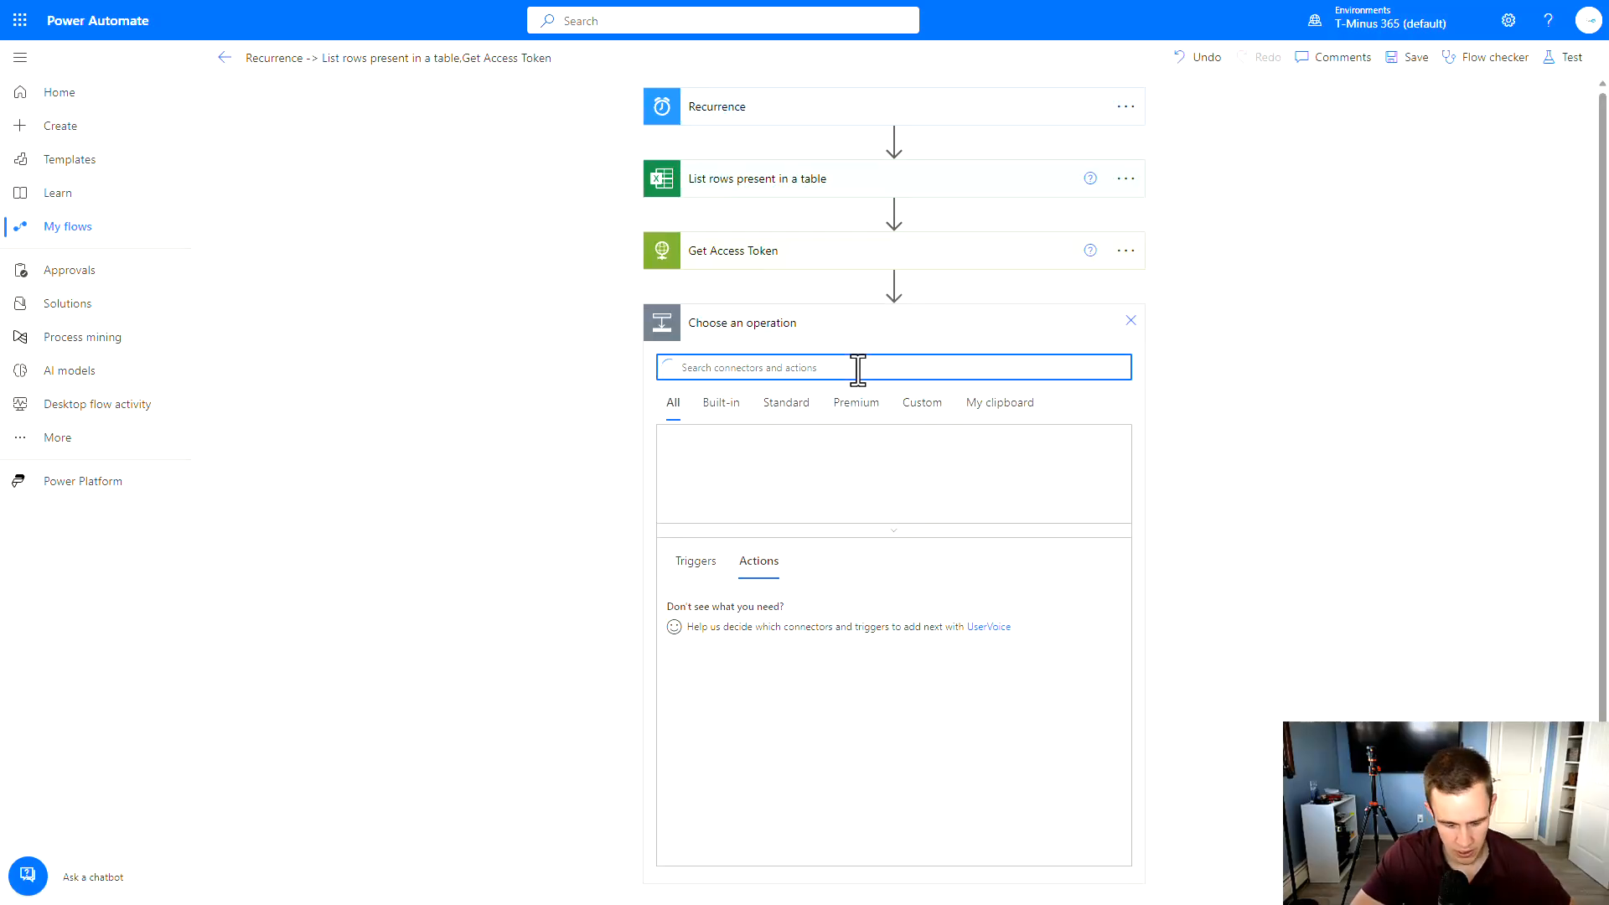
type("Parse ")
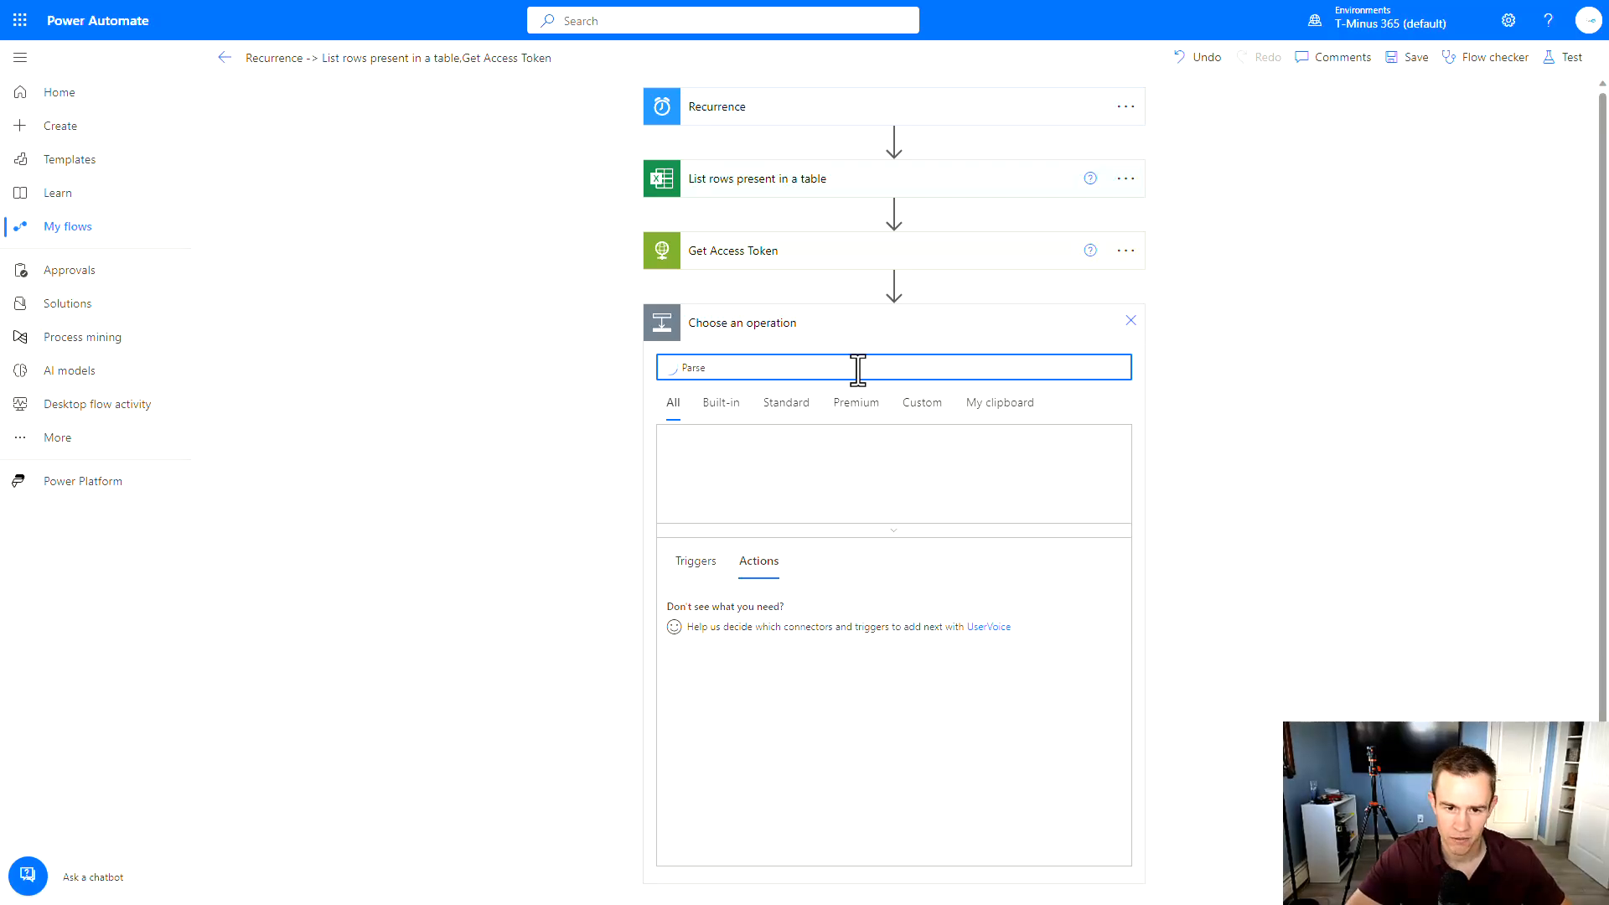
type("JSON")
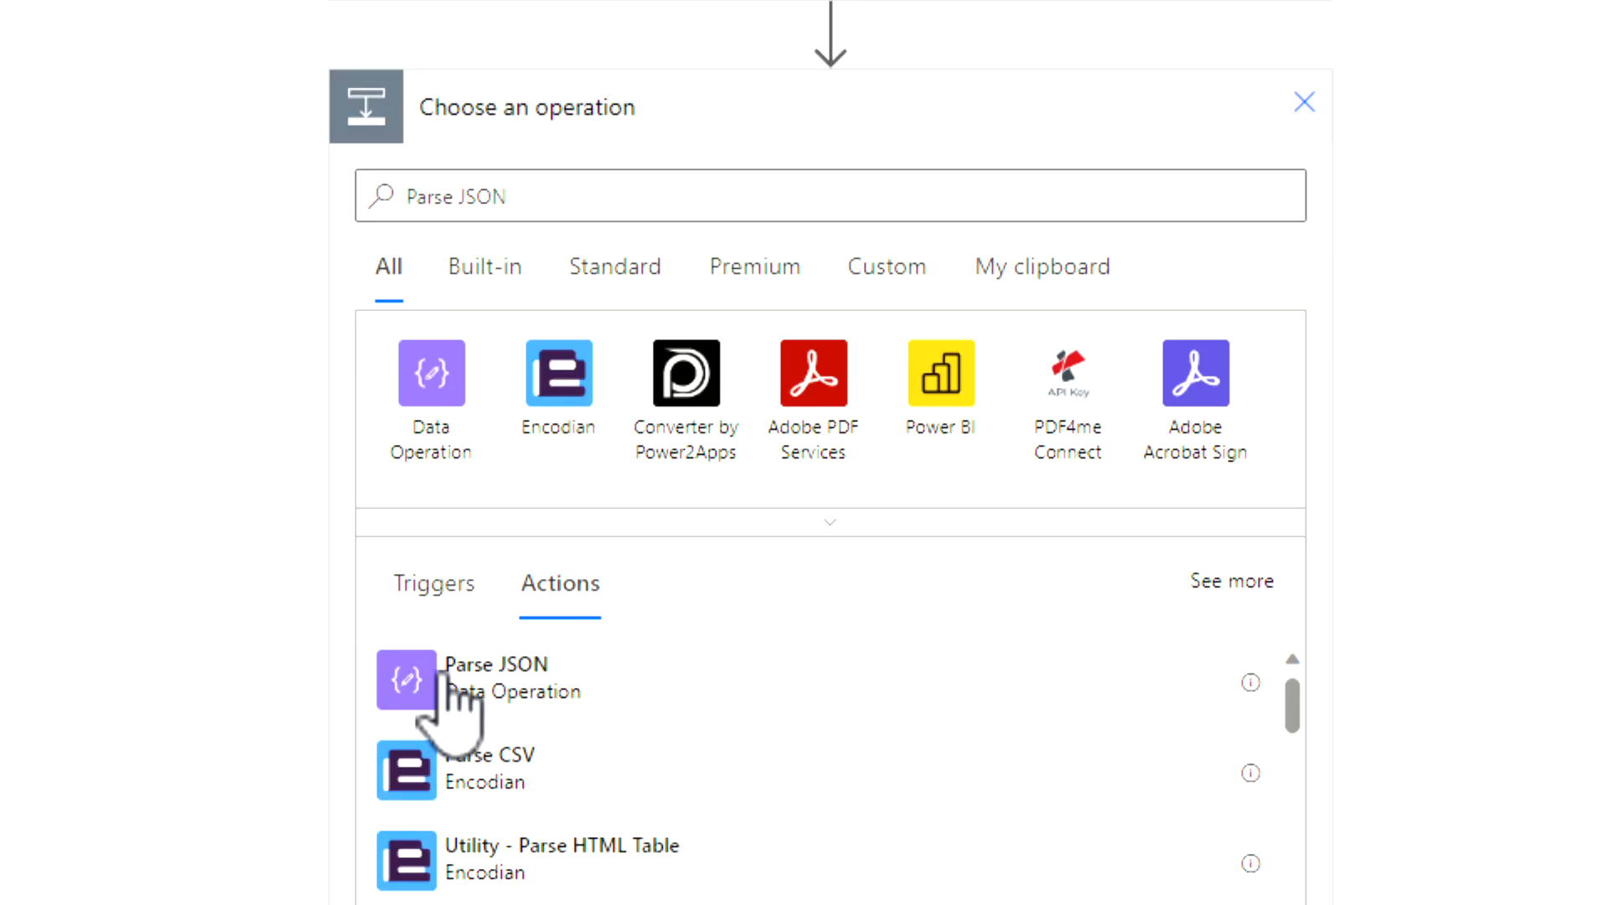
left_click(450, 680)
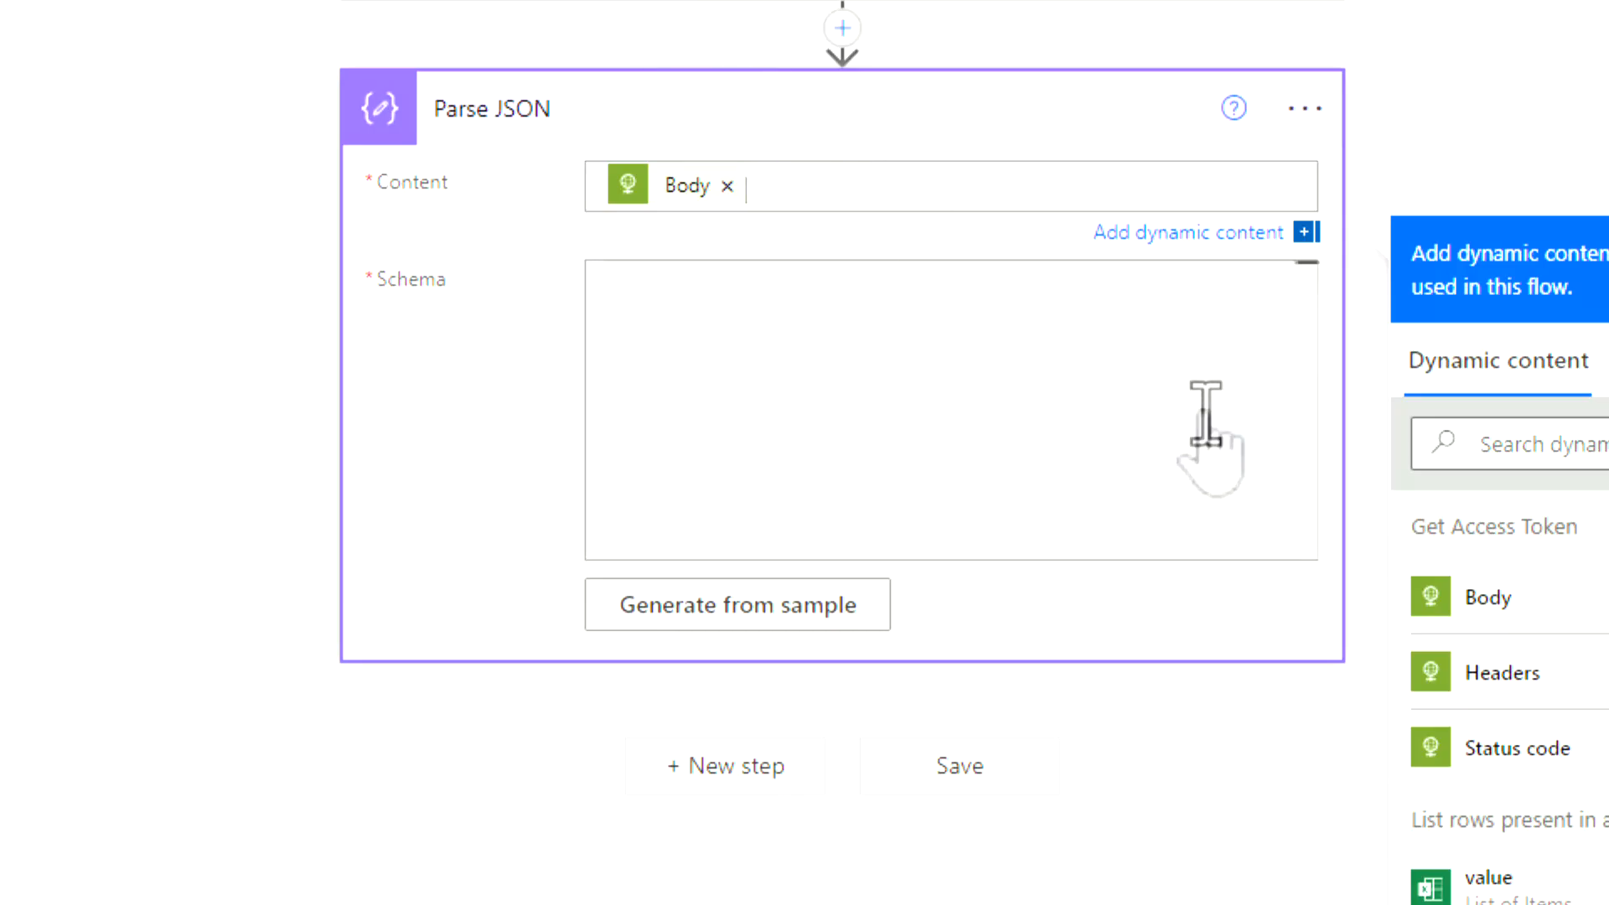
Step: Generate the Parse JSON schema from a pasted sample of the token response, including the access token
left_click(744, 621)
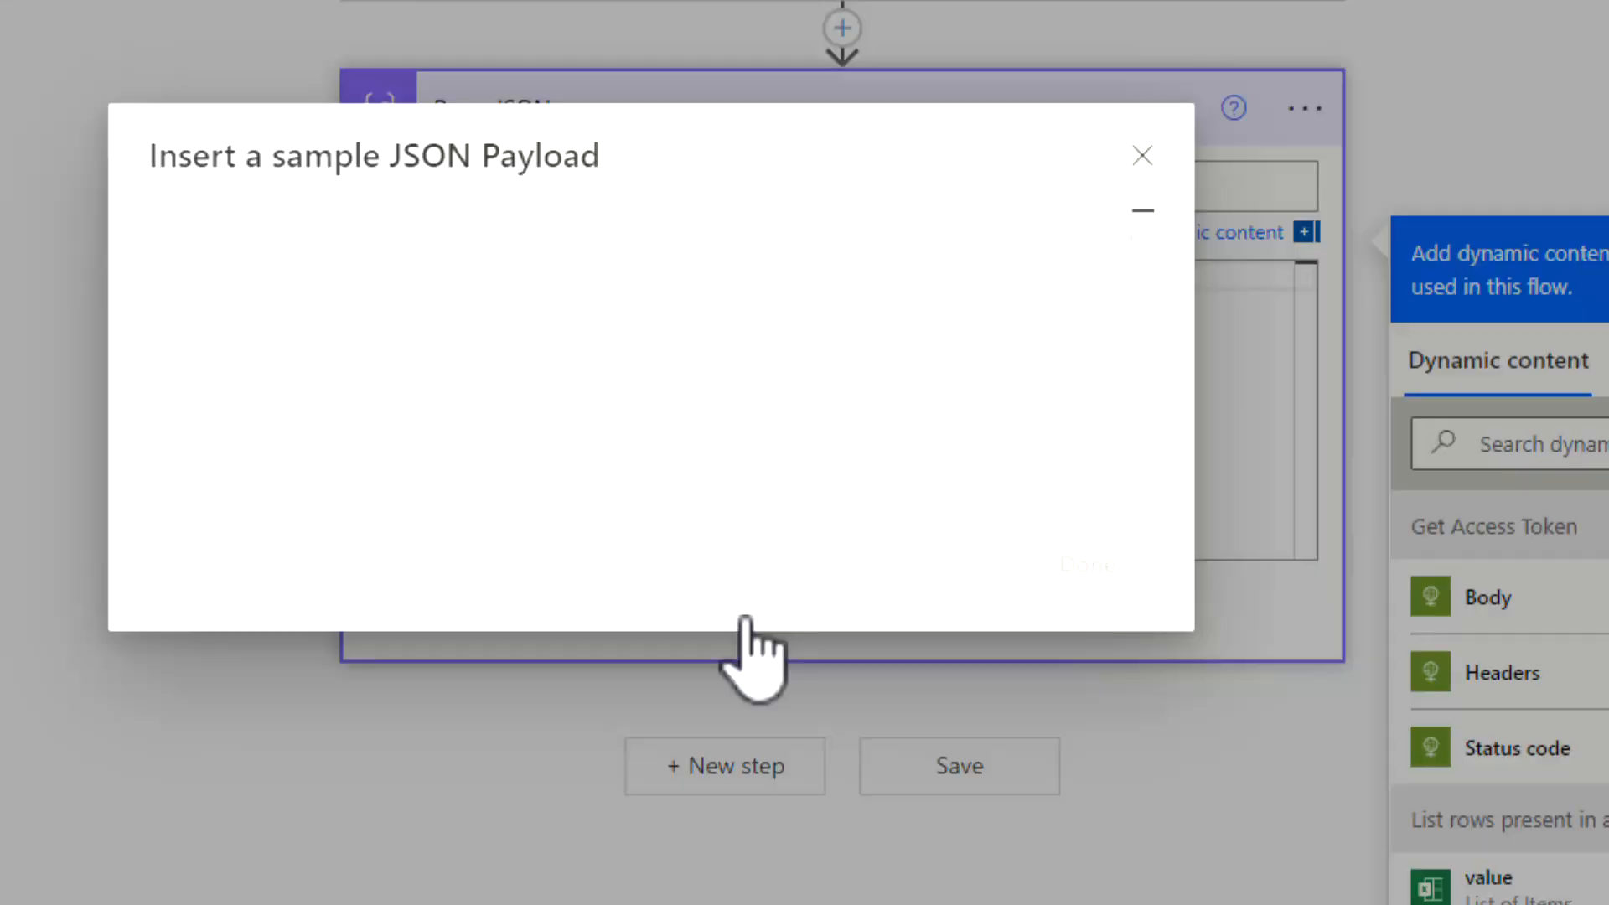
key("ctrl+v")
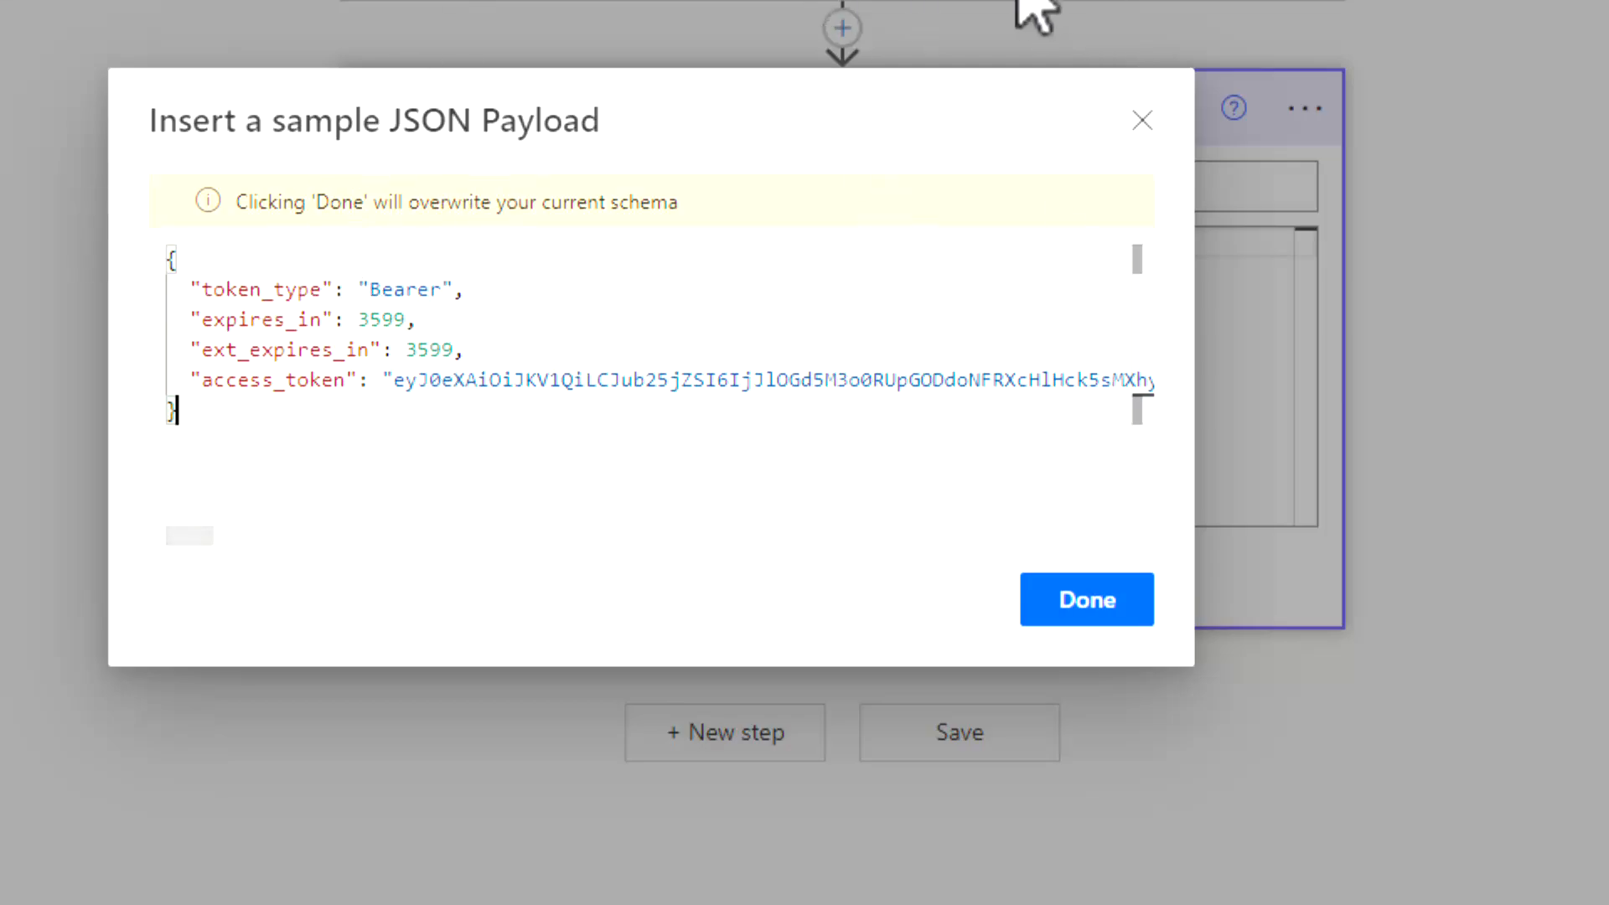
left_click(1063, 596)
Step: Examine the generated Parse JSON schema down to its access_token property, then collapse the action
scroll(922, 377, "down", 3)
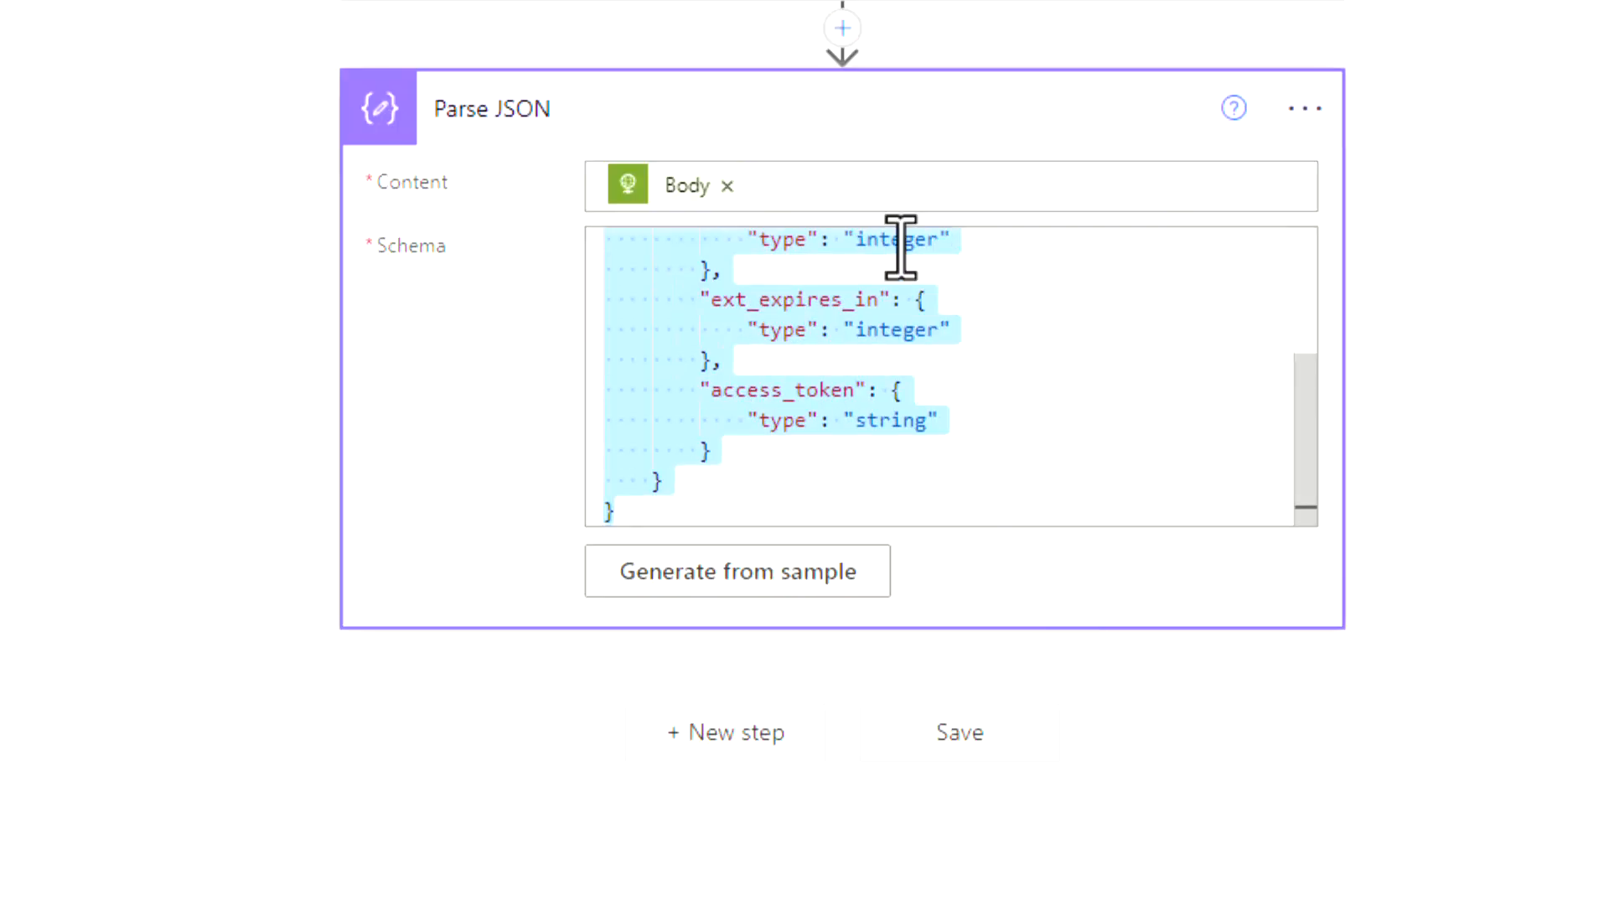
scroll(1027, 348, "up", 5)
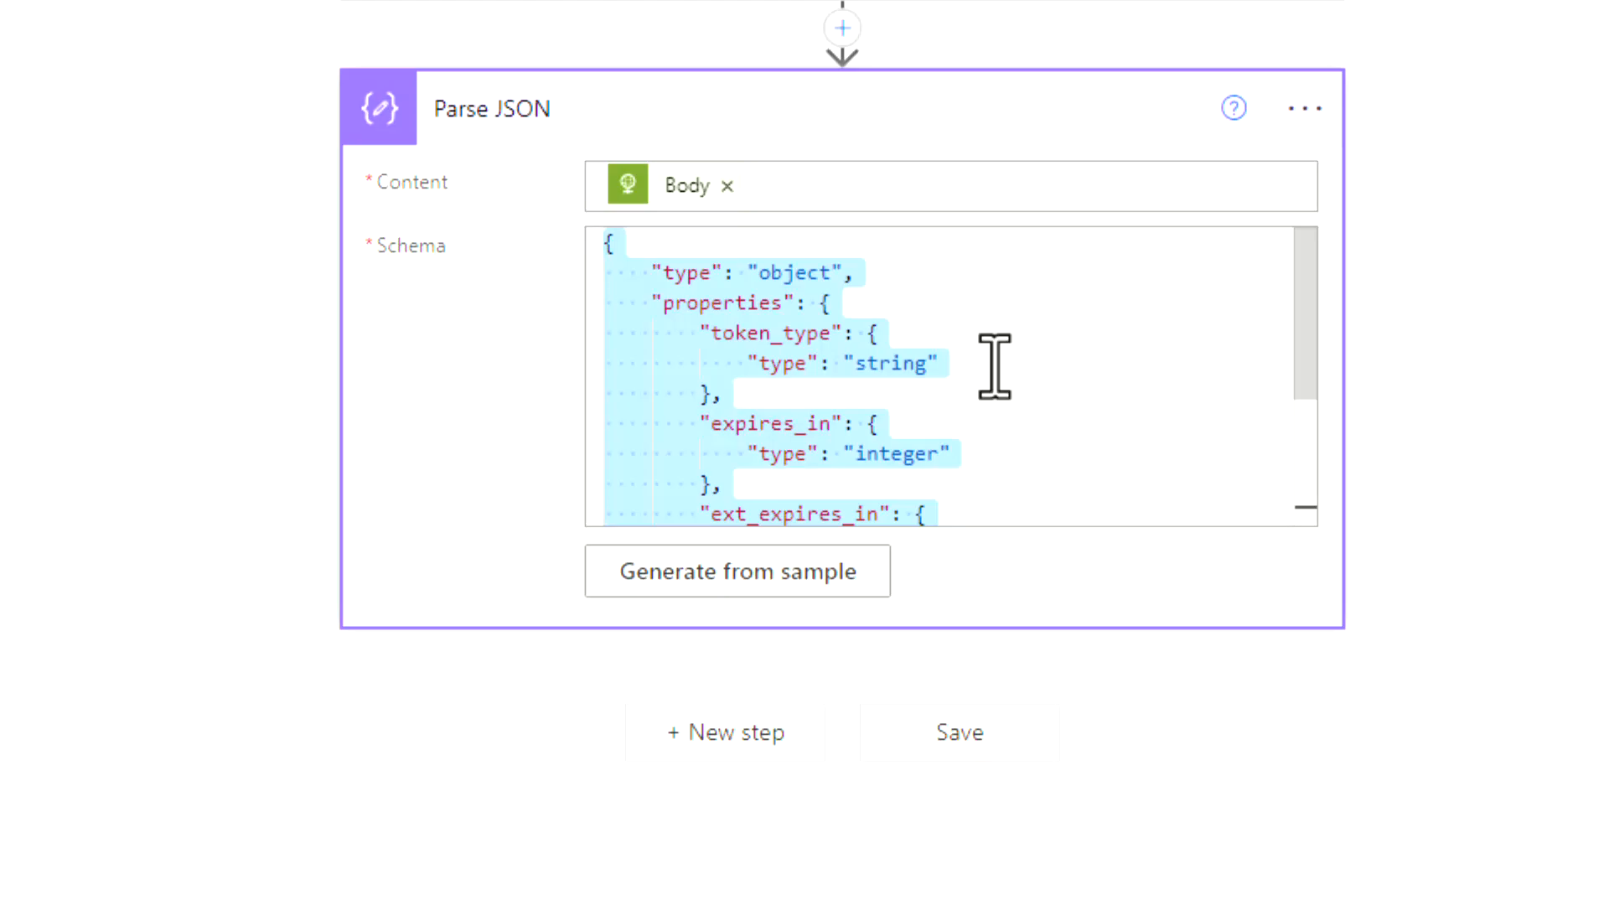
left_click(1025, 122)
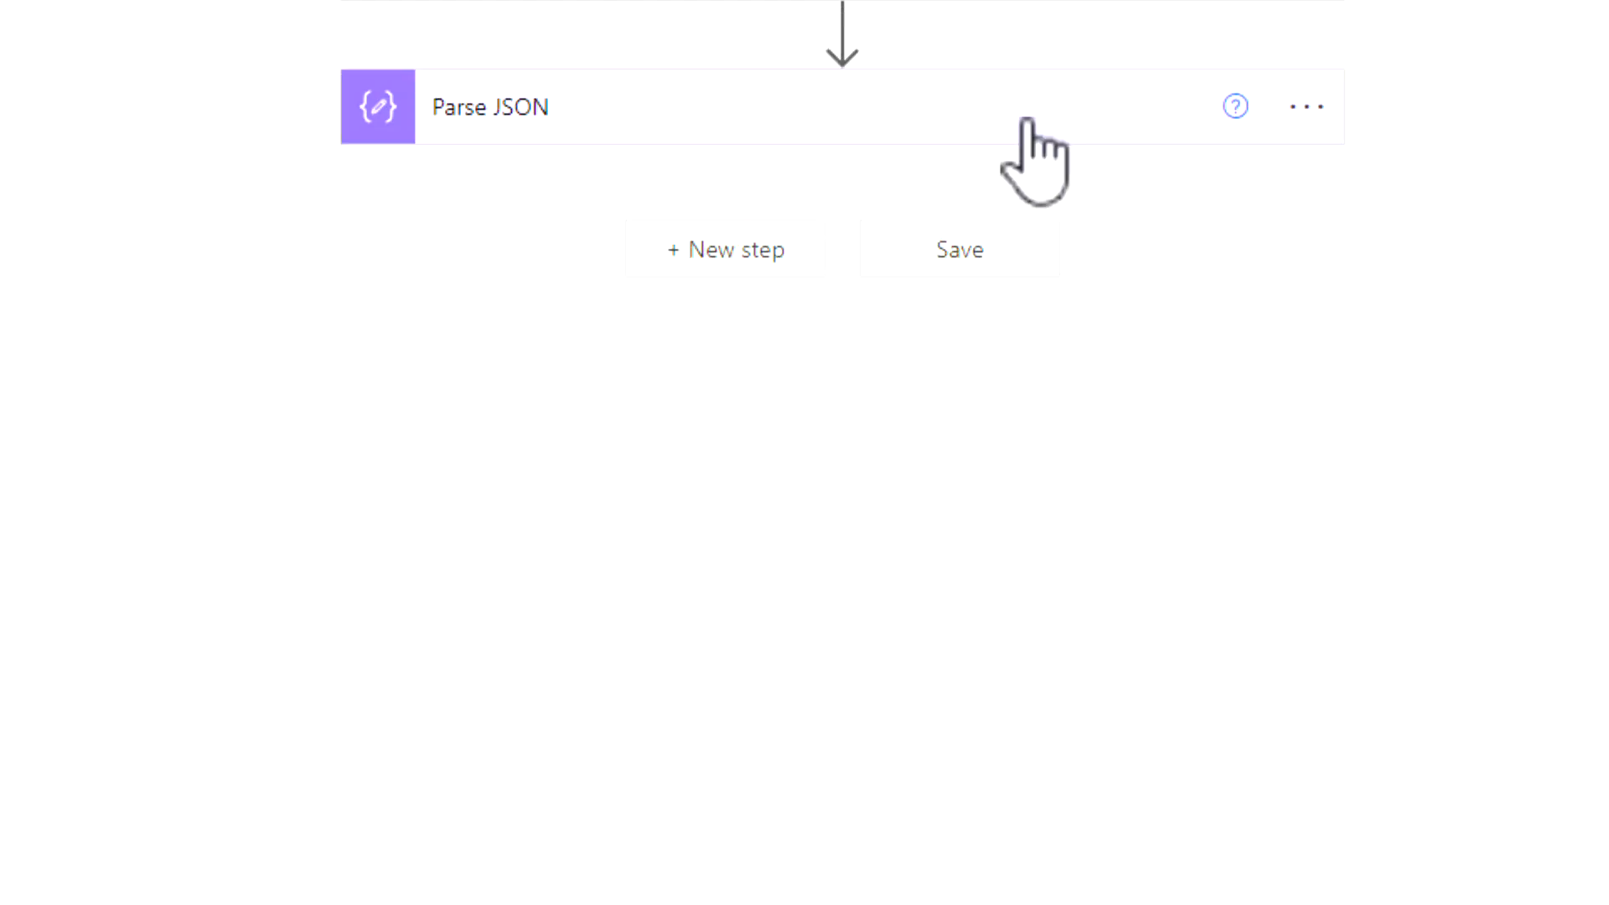
left_click(1026, 121)
scroll(1087, 323, "down", 5)
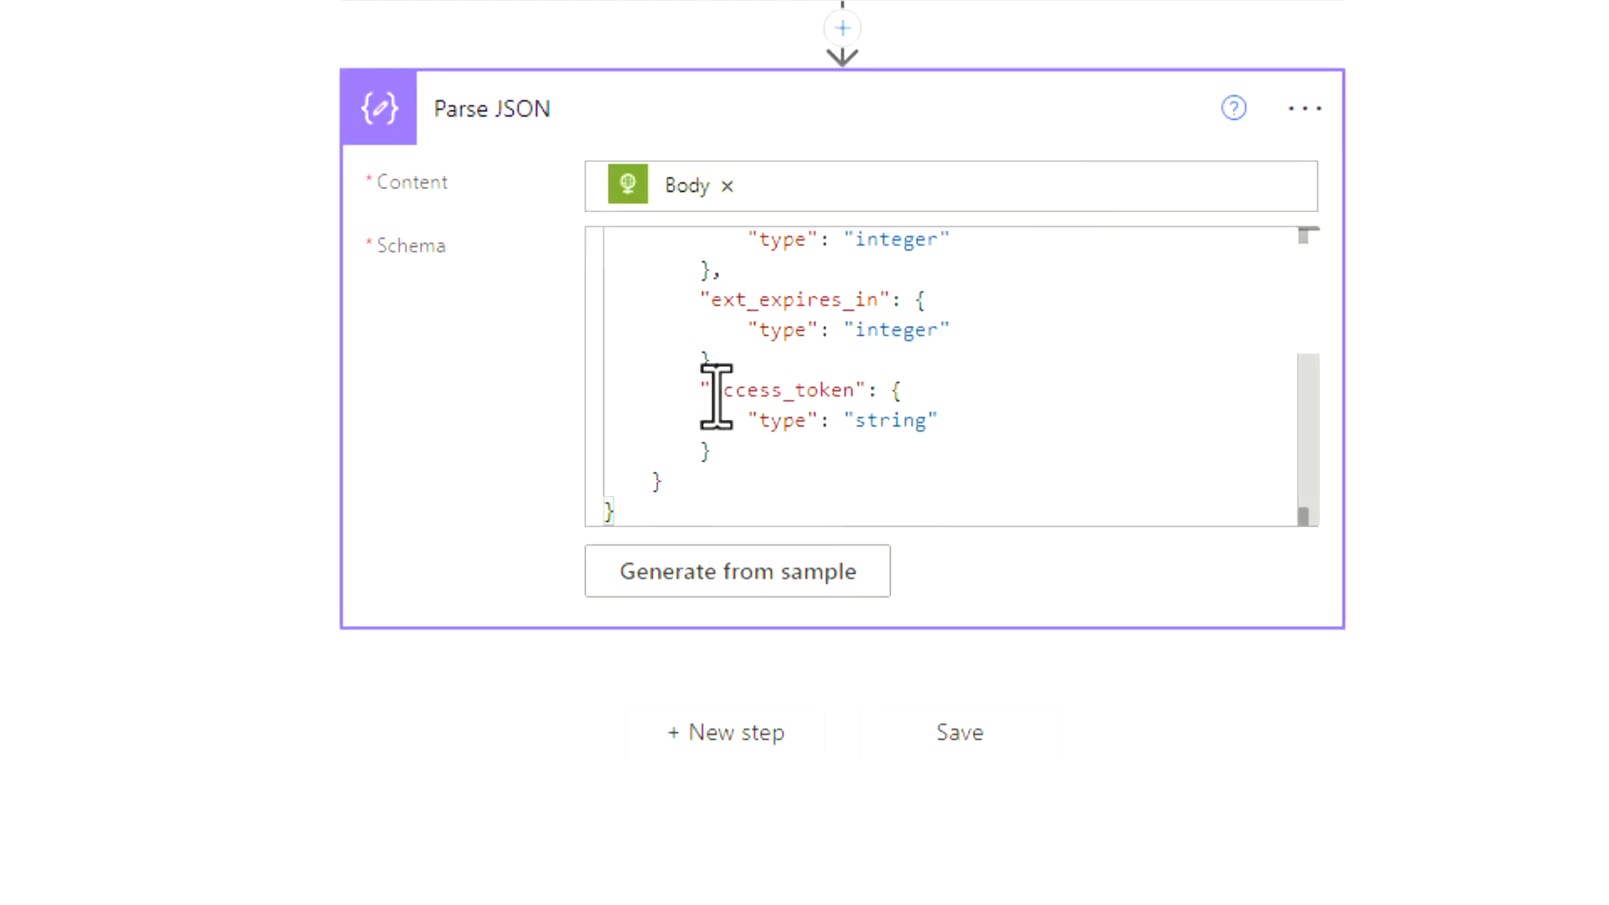
left_click_drag(716, 390, 880, 390)
left_click(880, 138)
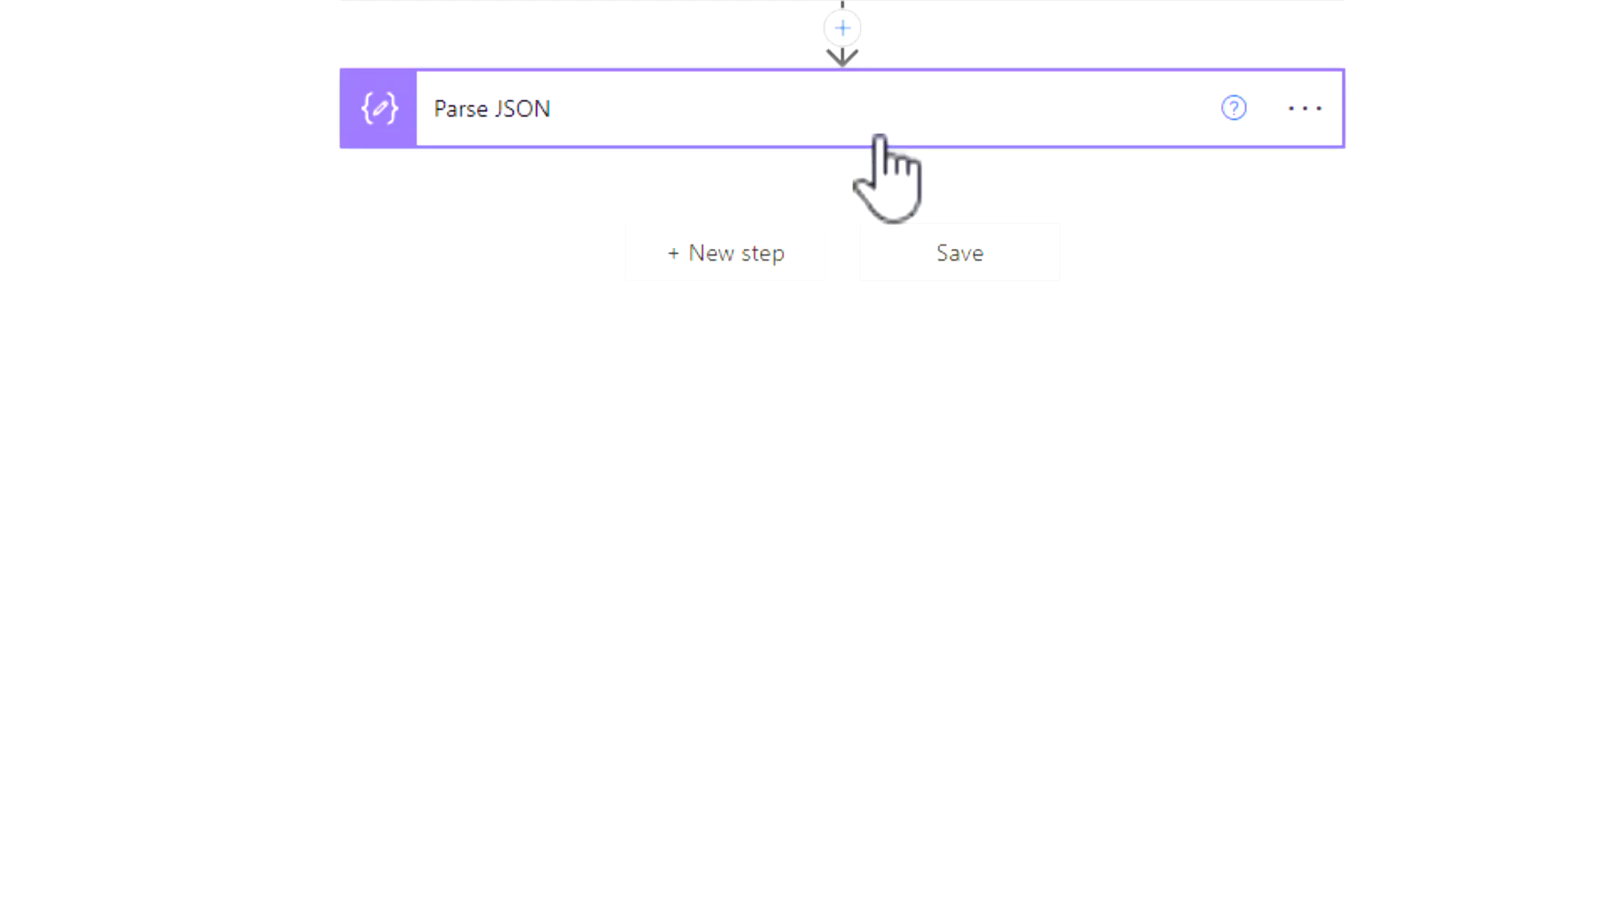
Step: Add an Apply to each control after the Parse JSON action
left_click(772, 249)
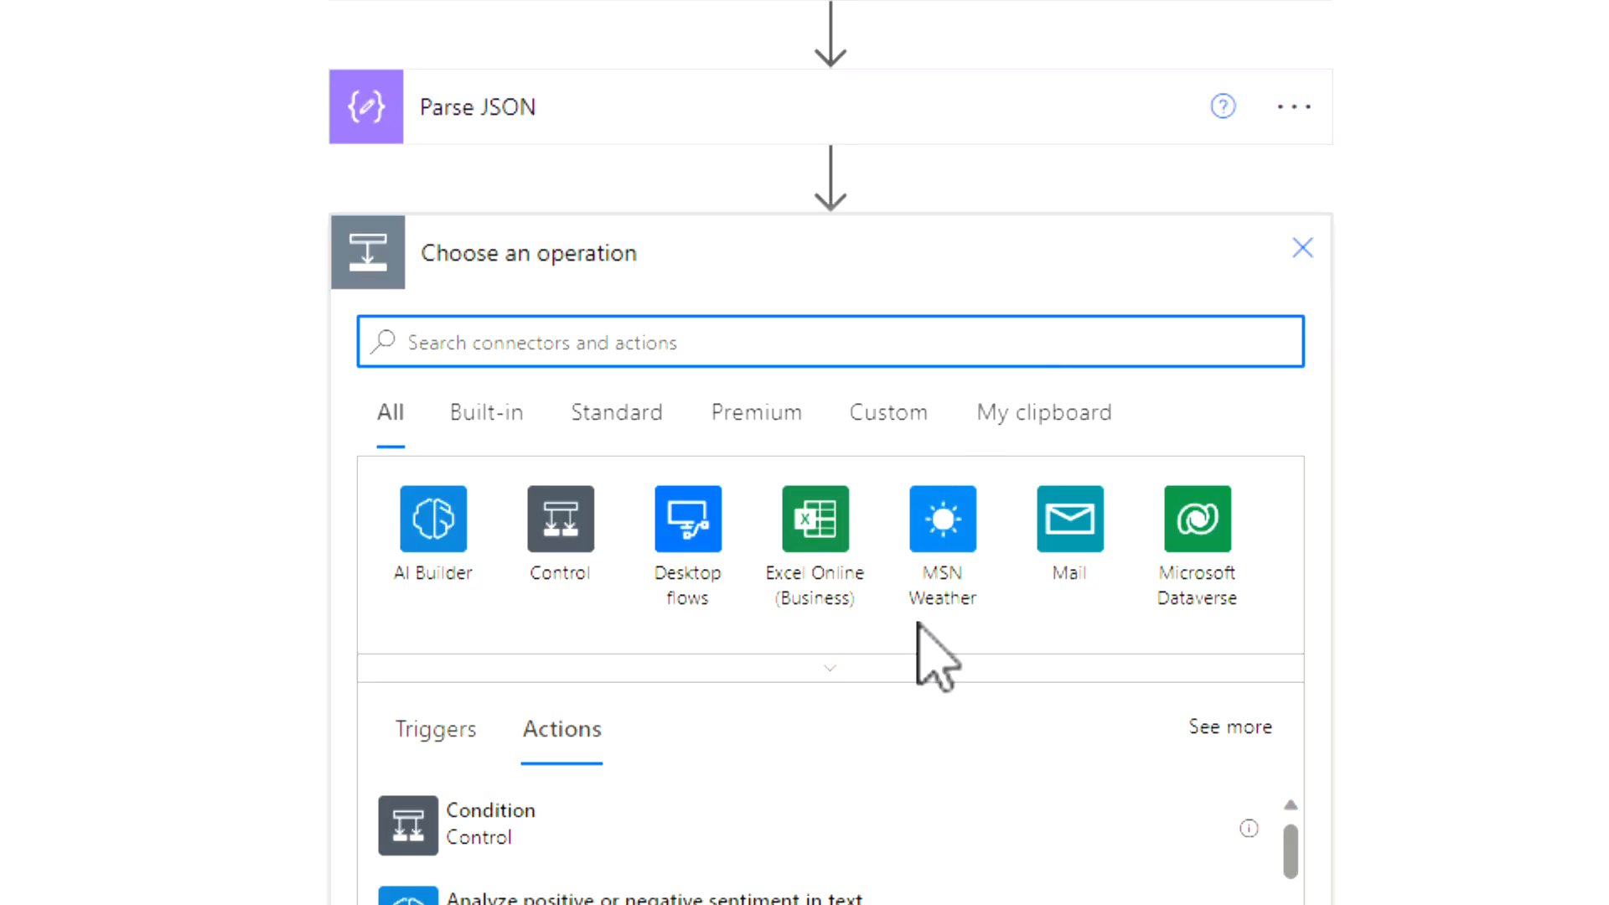
type("c")
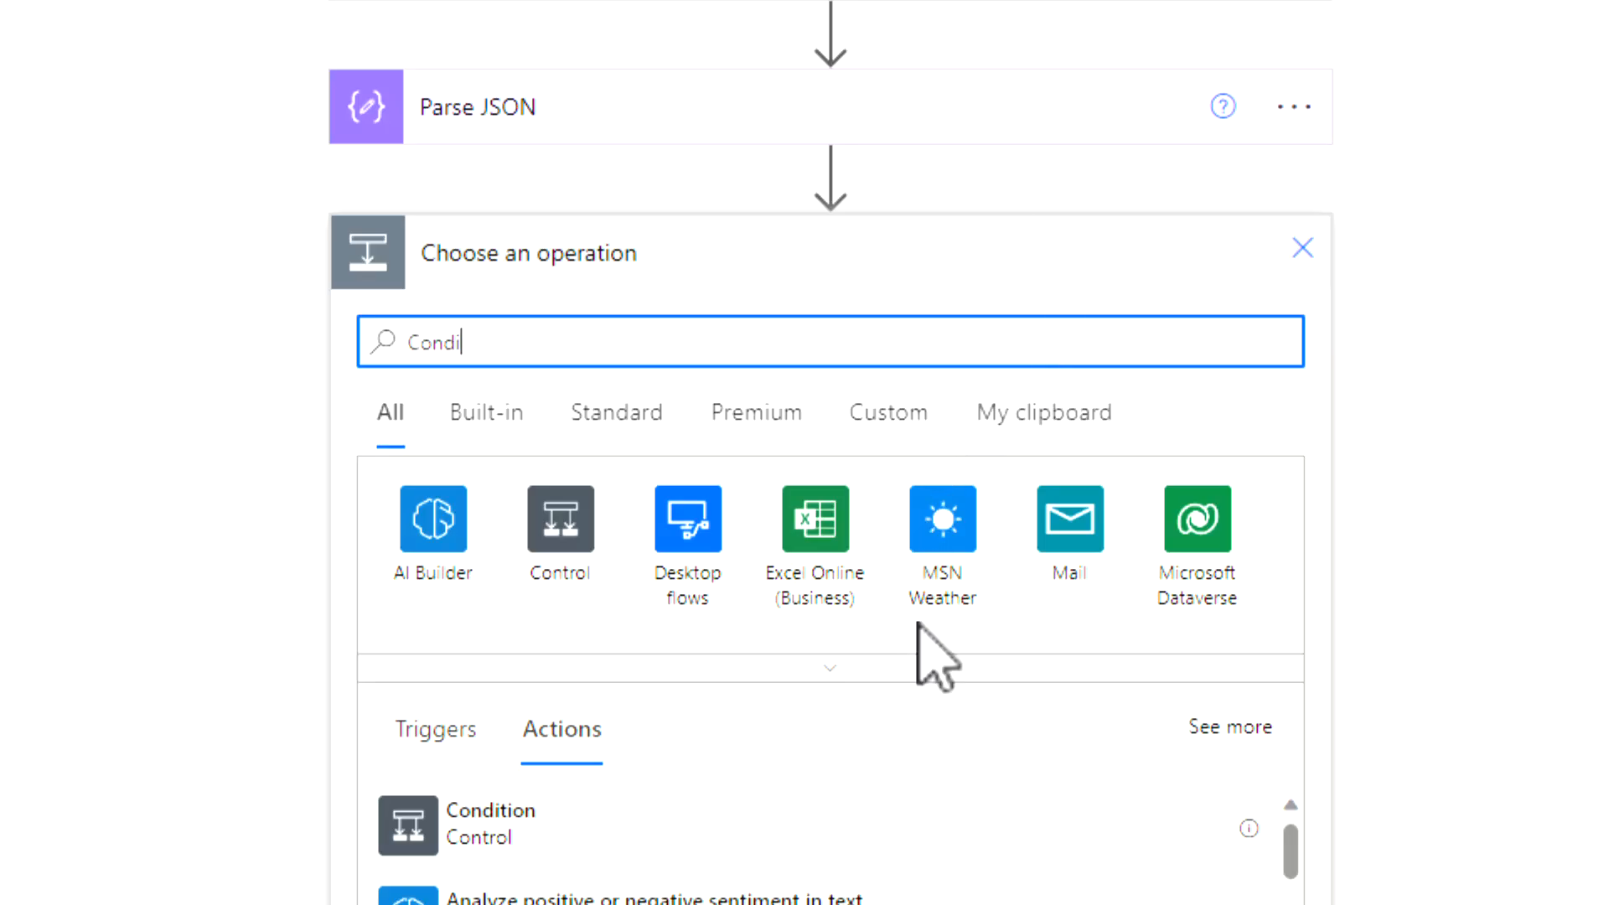
key("ctrl+a")
key("BackSpace")
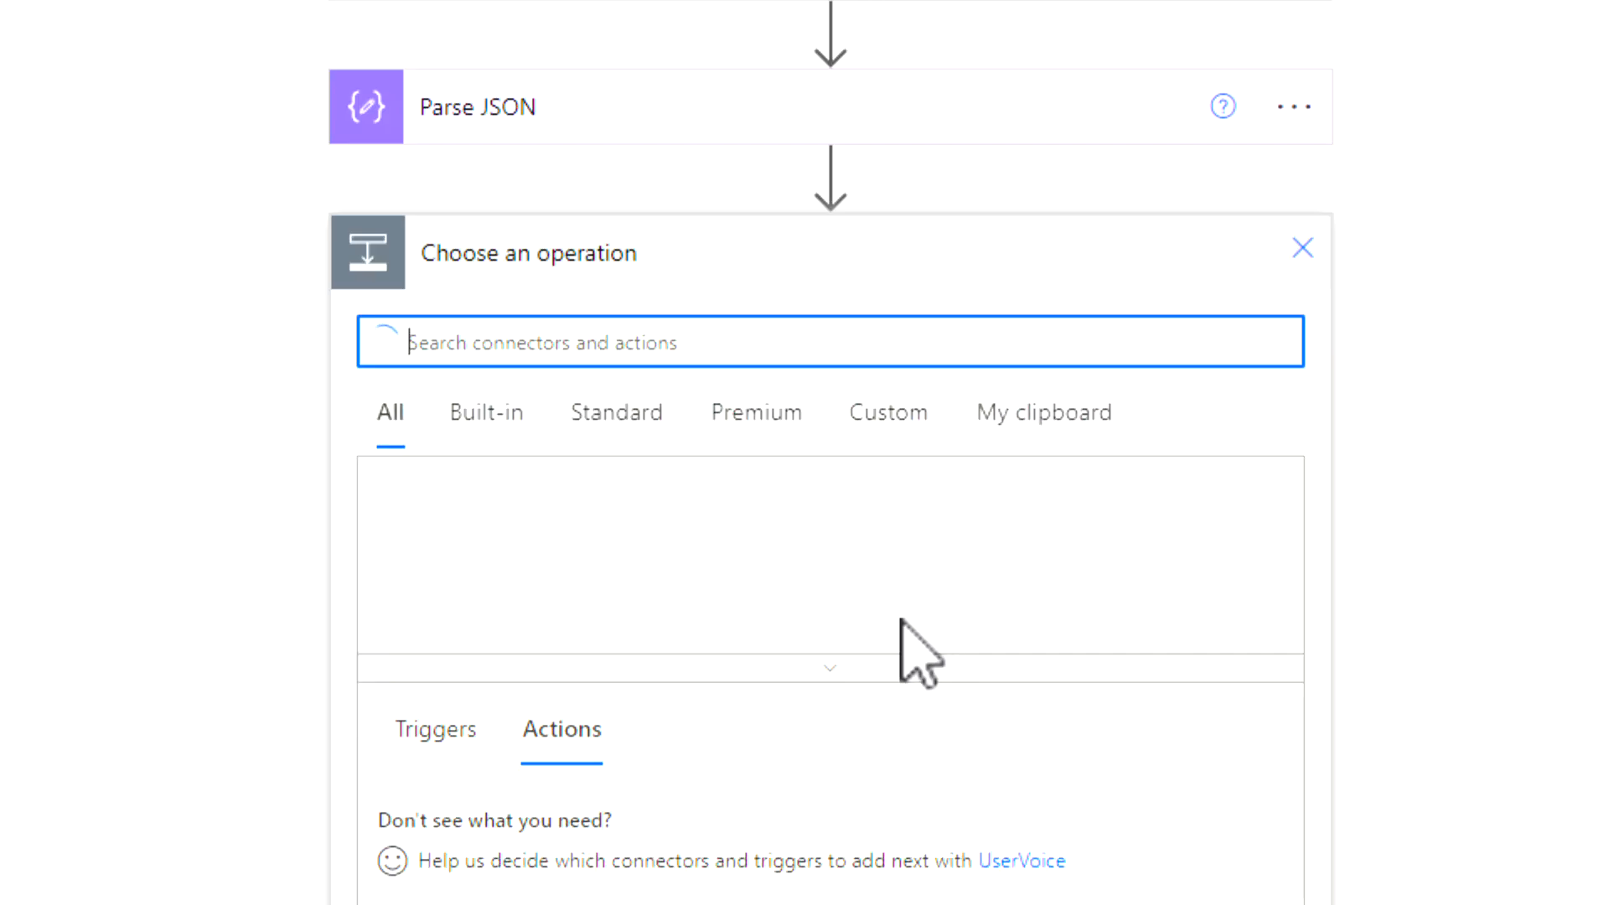
left_click(589, 511)
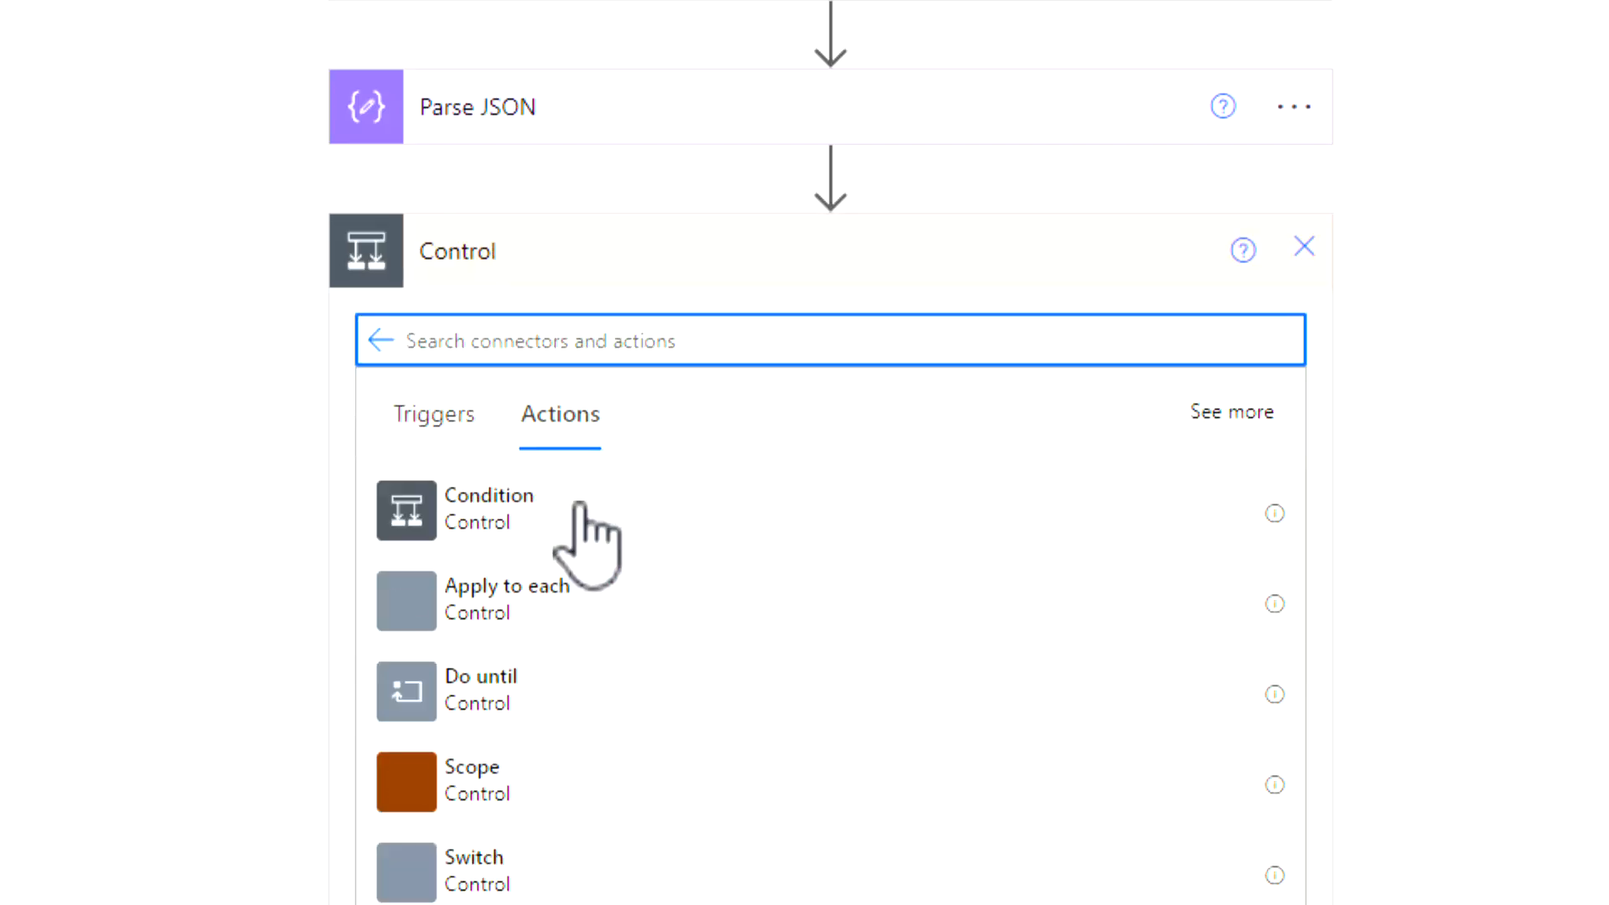
left_click(424, 616)
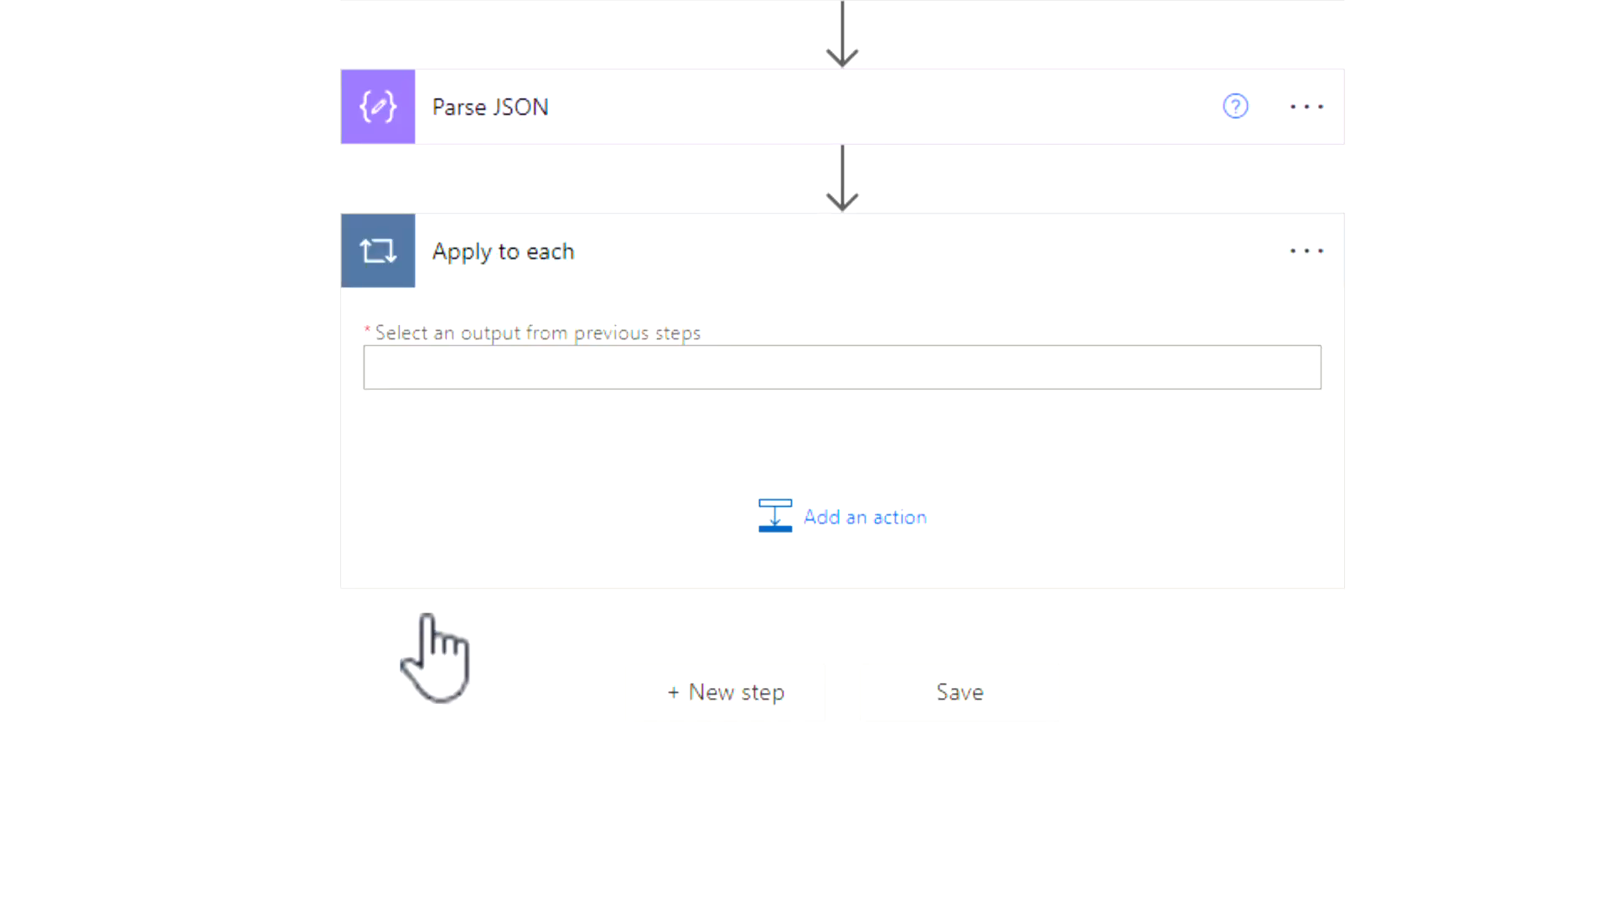
Step: Set the Apply to each input to the value list from the List rows present in a table action
left_click(539, 356)
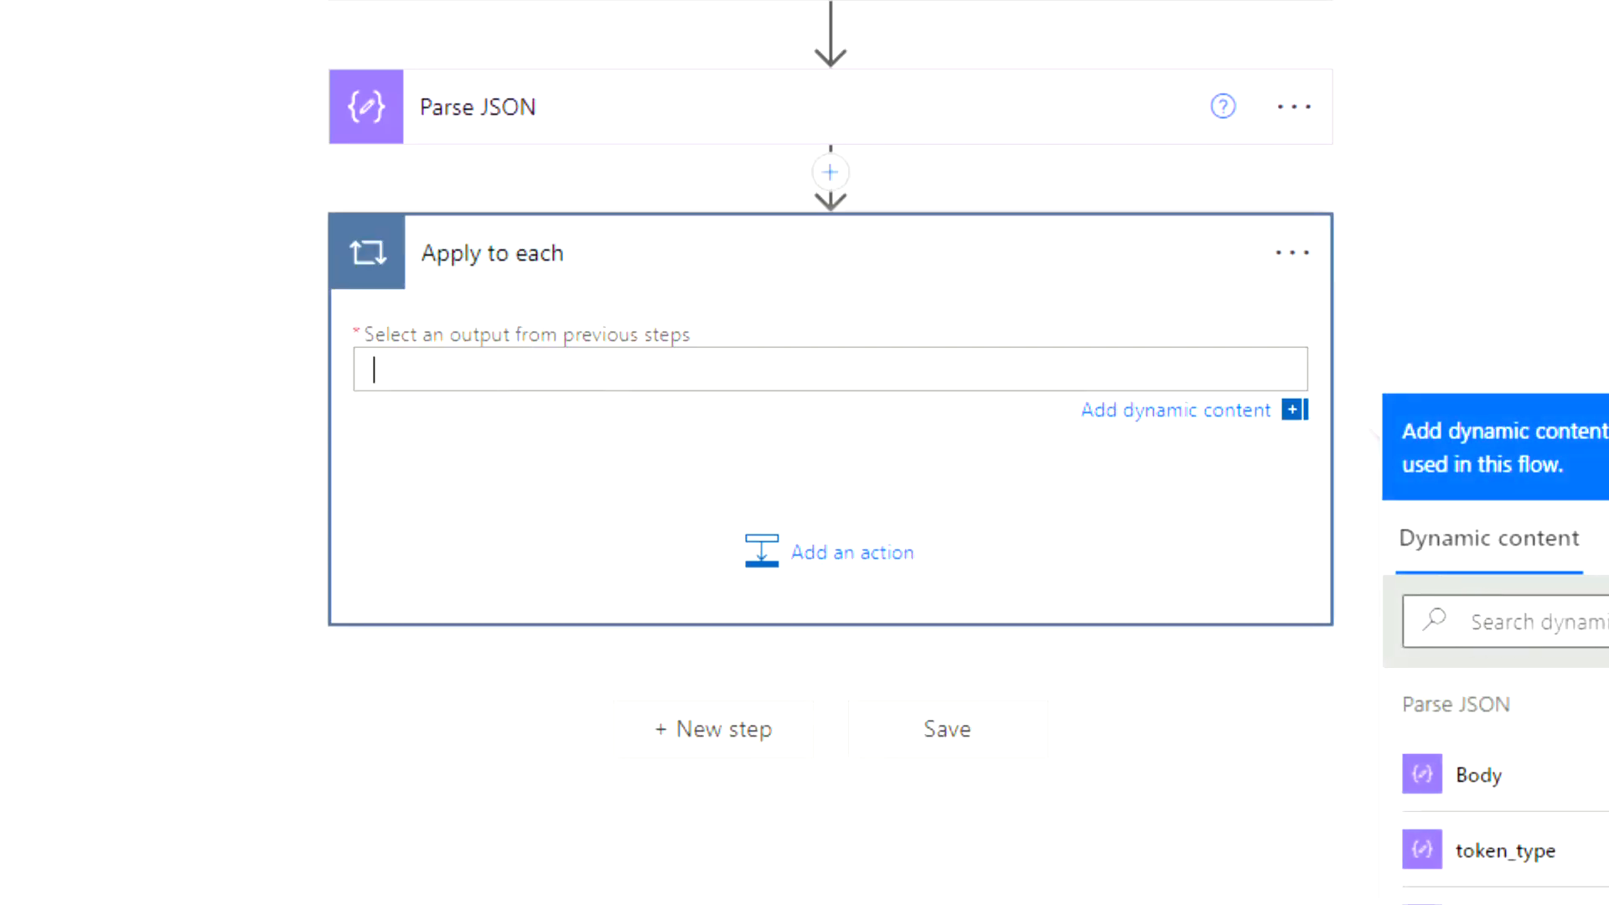
scroll(1500, 780, "down", 10)
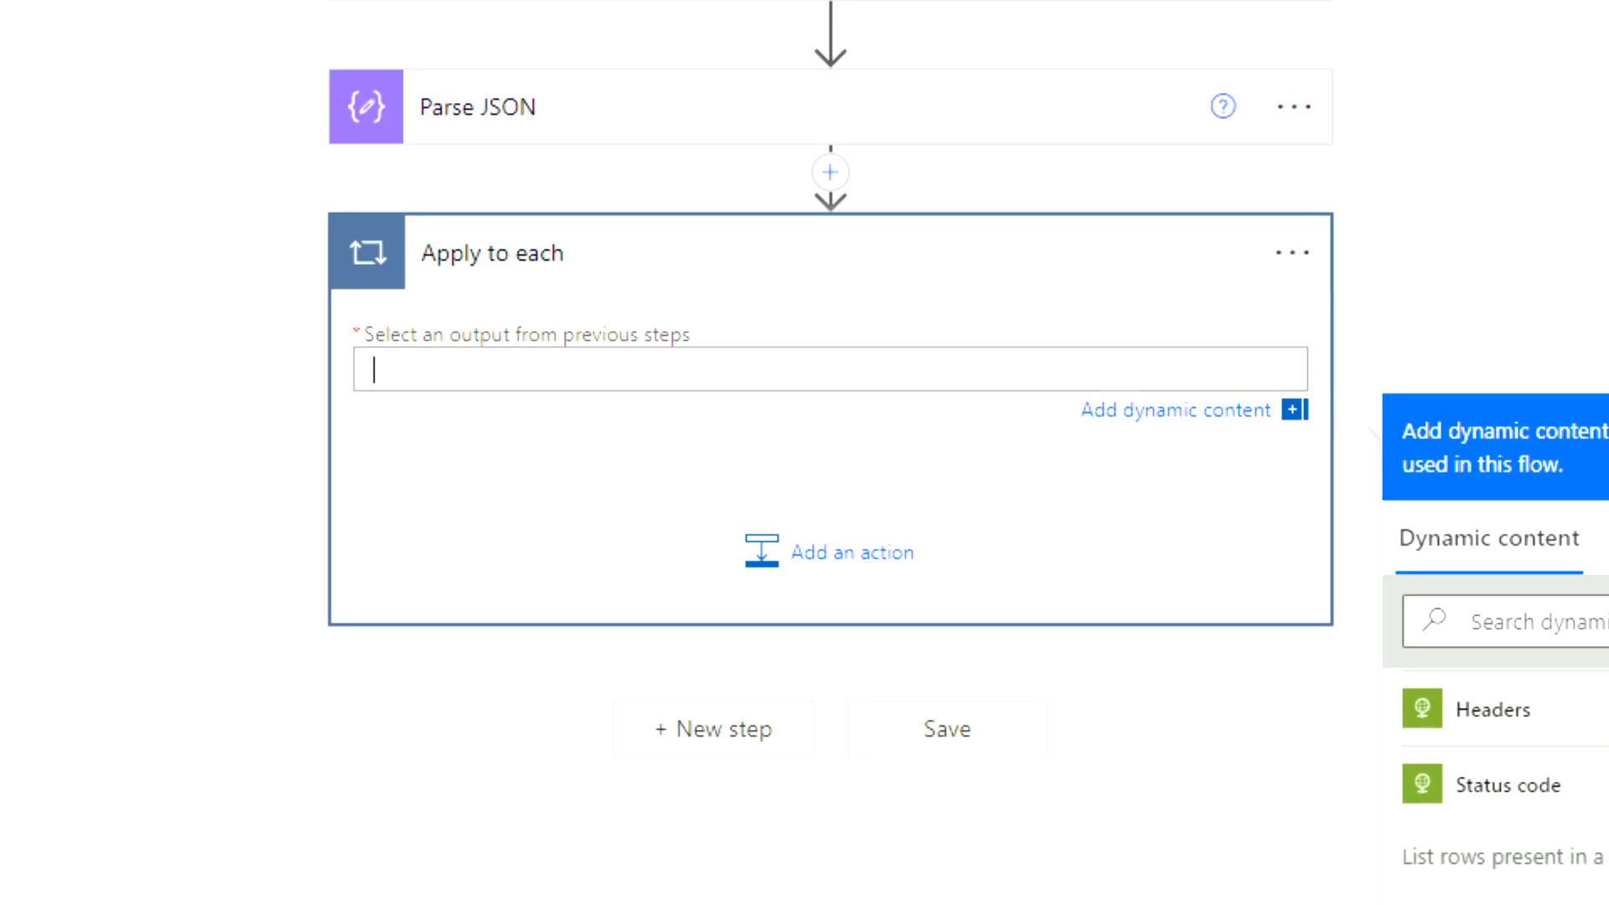
scroll(1506, 762, "down", 3)
scroll(1506, 762, "up", 2)
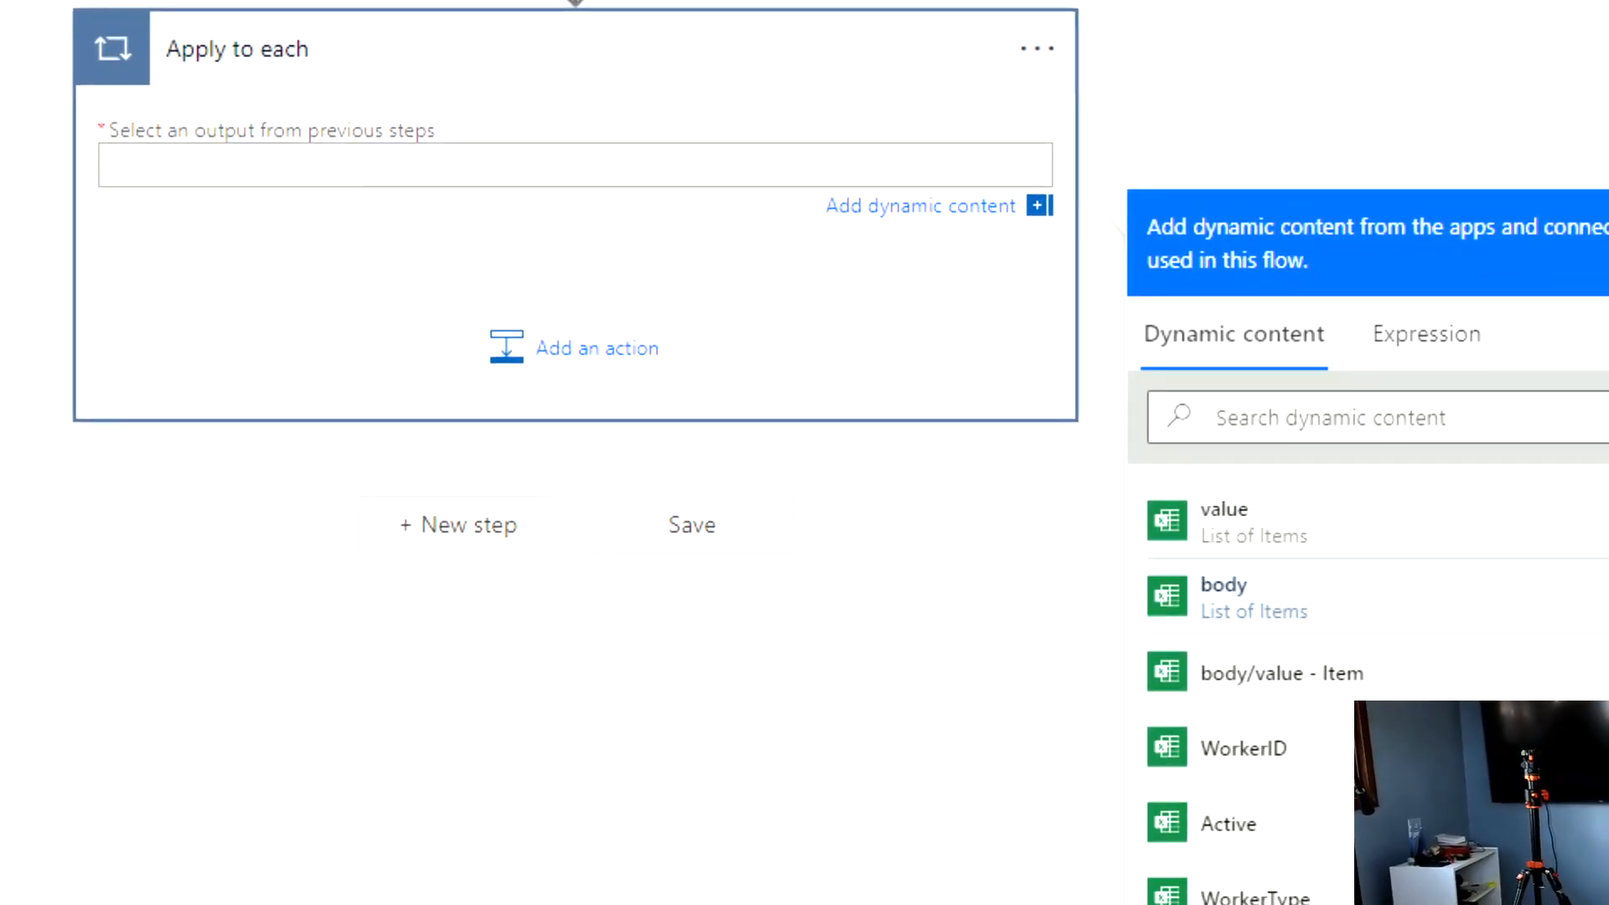
left_click(1261, 557)
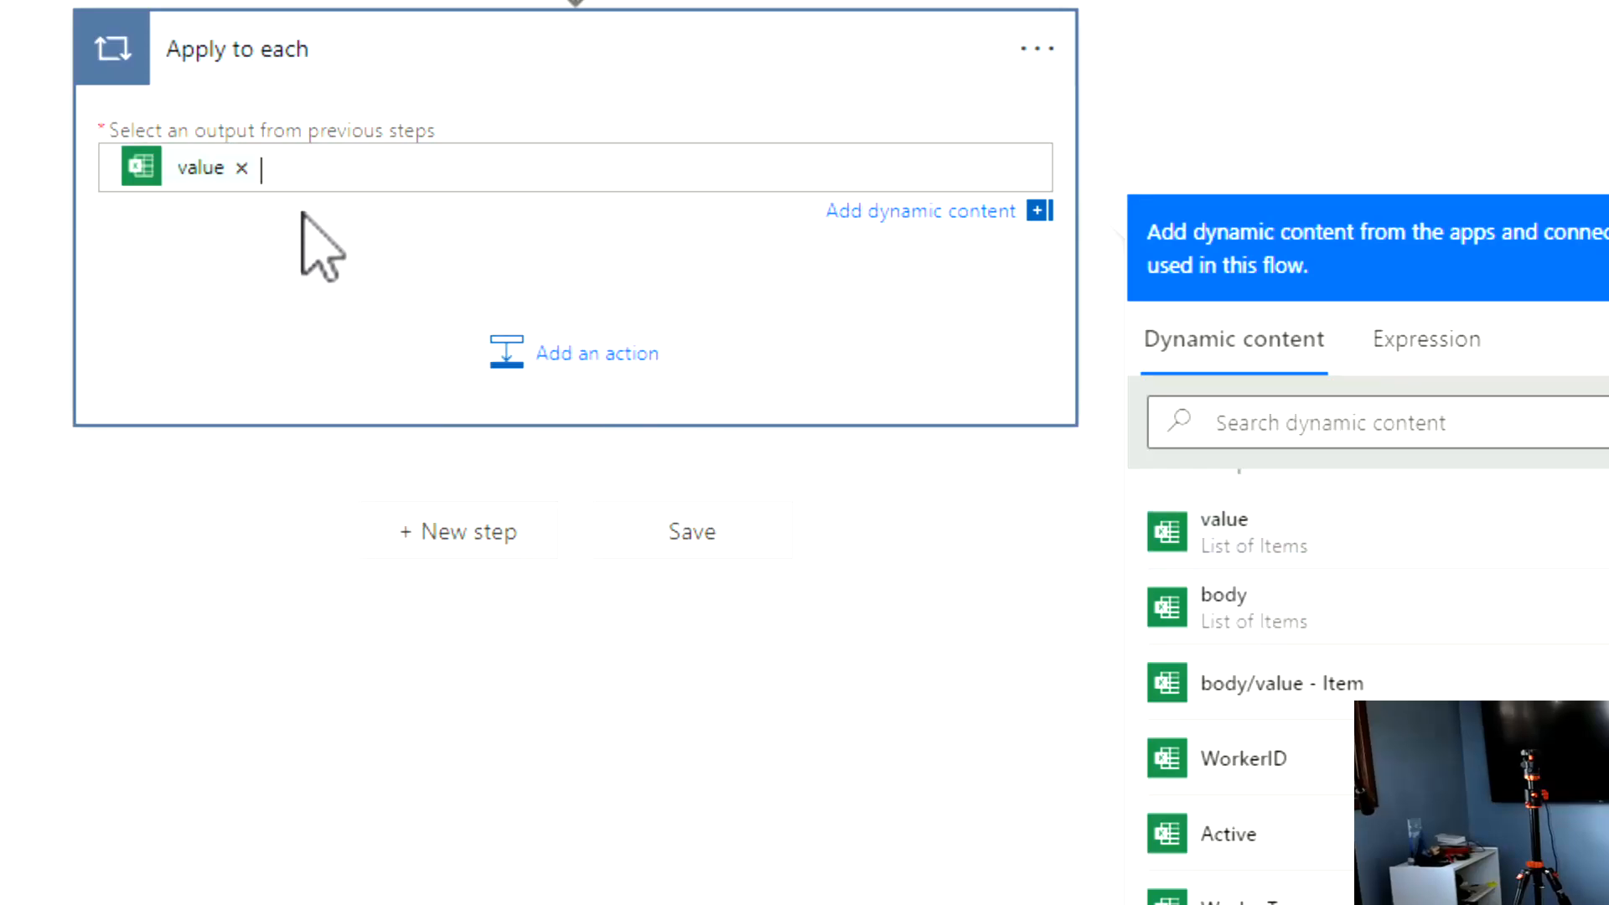
Step: Add an HTTP action inside the Apply to each loop and rename it as Send SCIM Payload
left_click(624, 369)
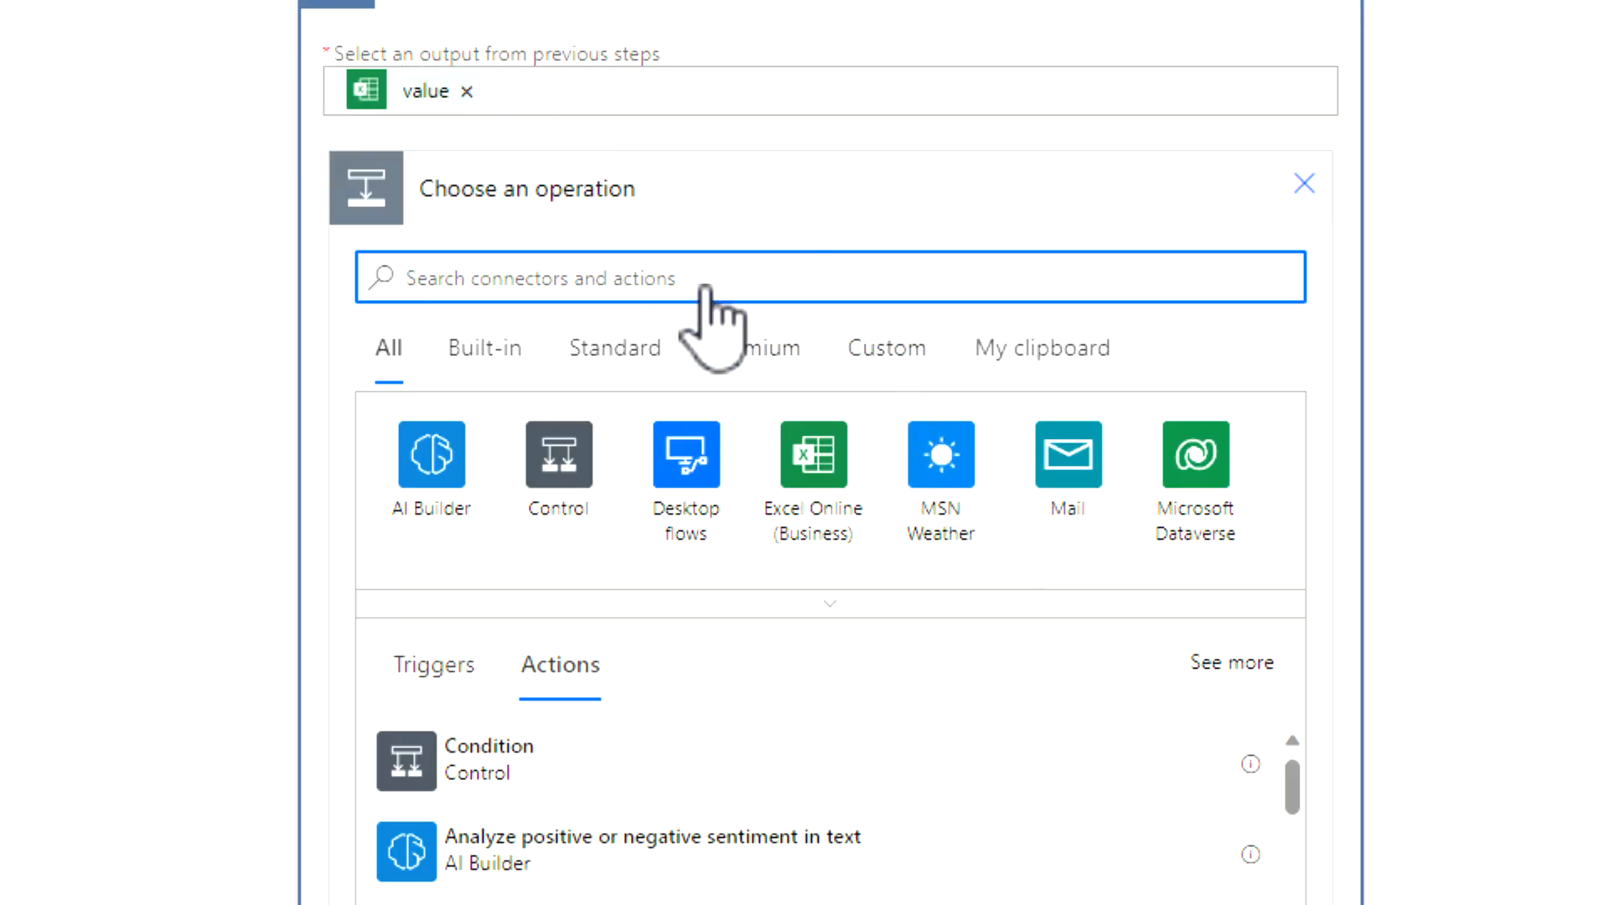
type("http")
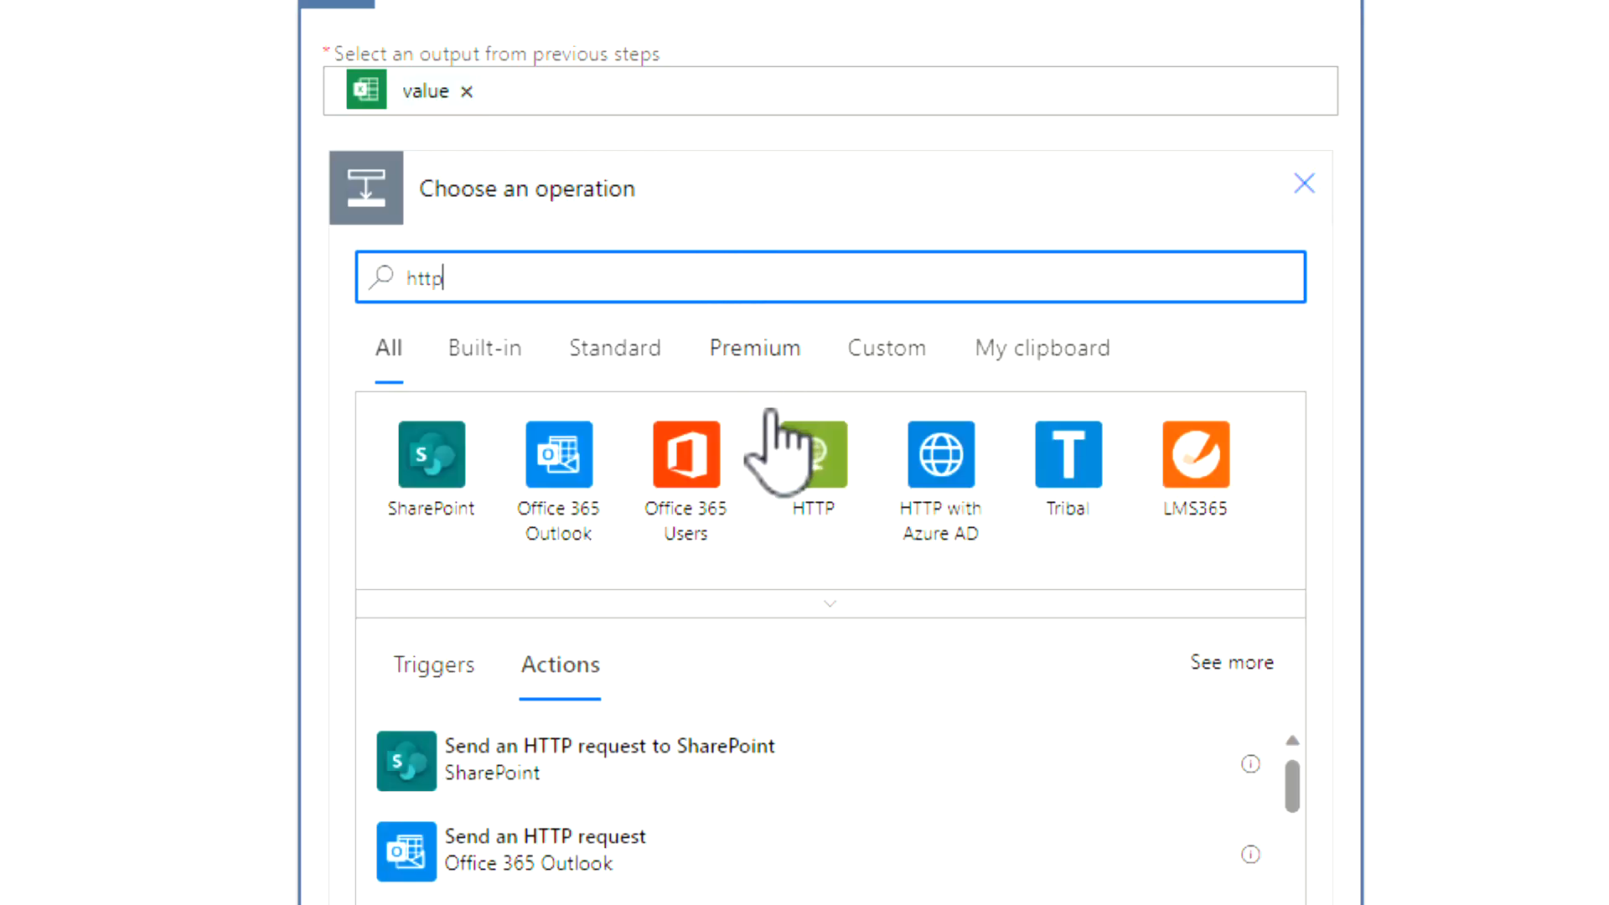
scroll(513, 557, "down", 5)
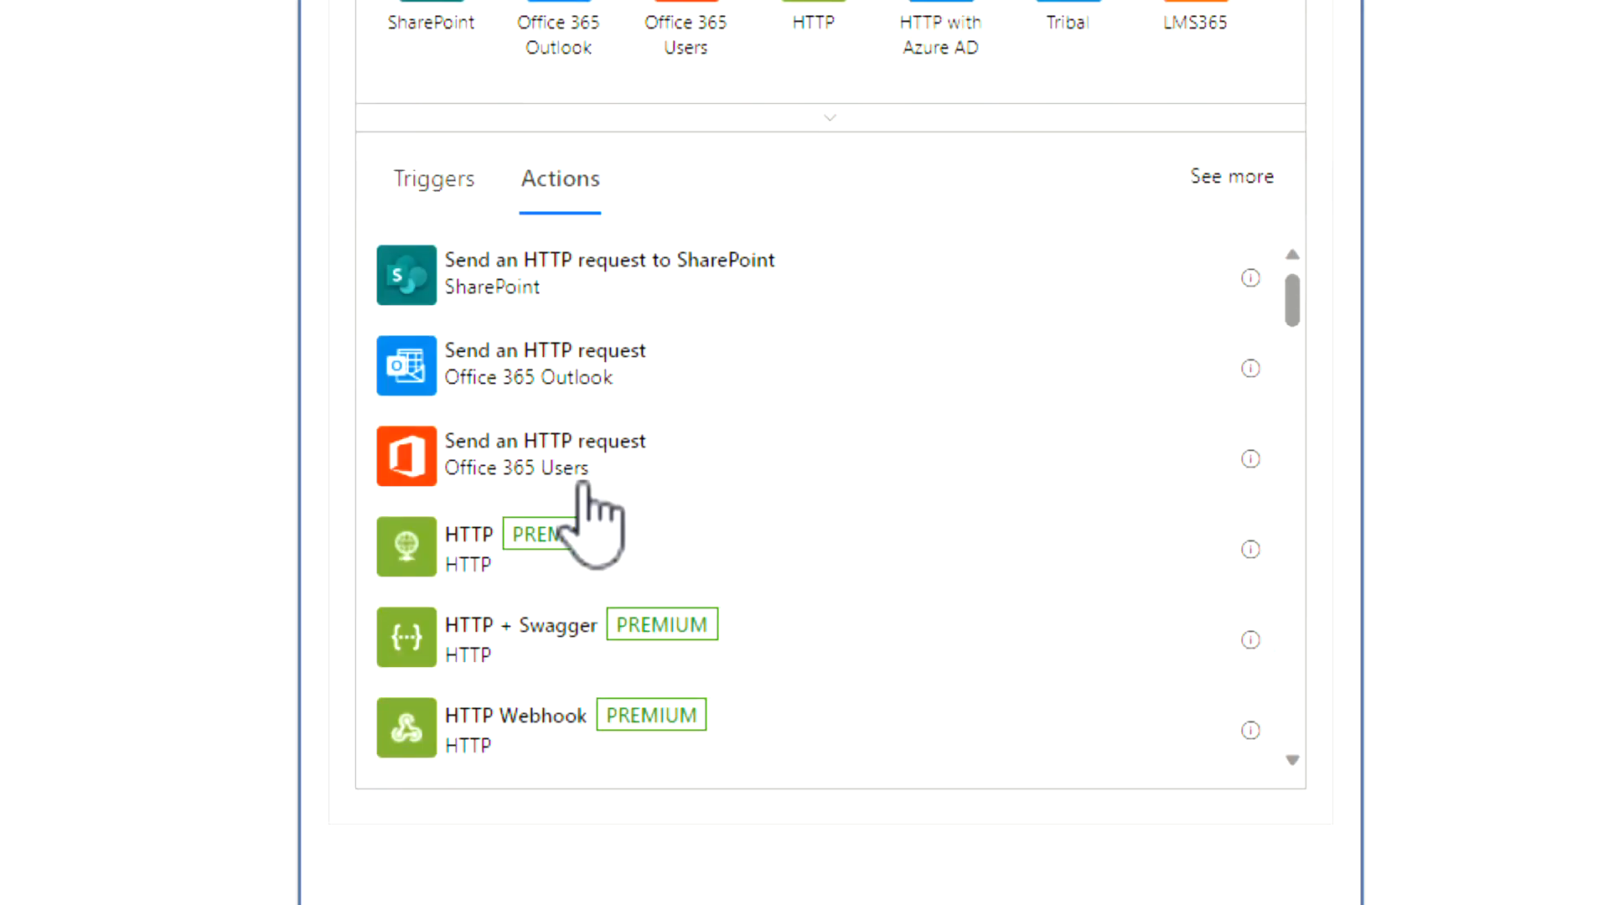
left_click(507, 554)
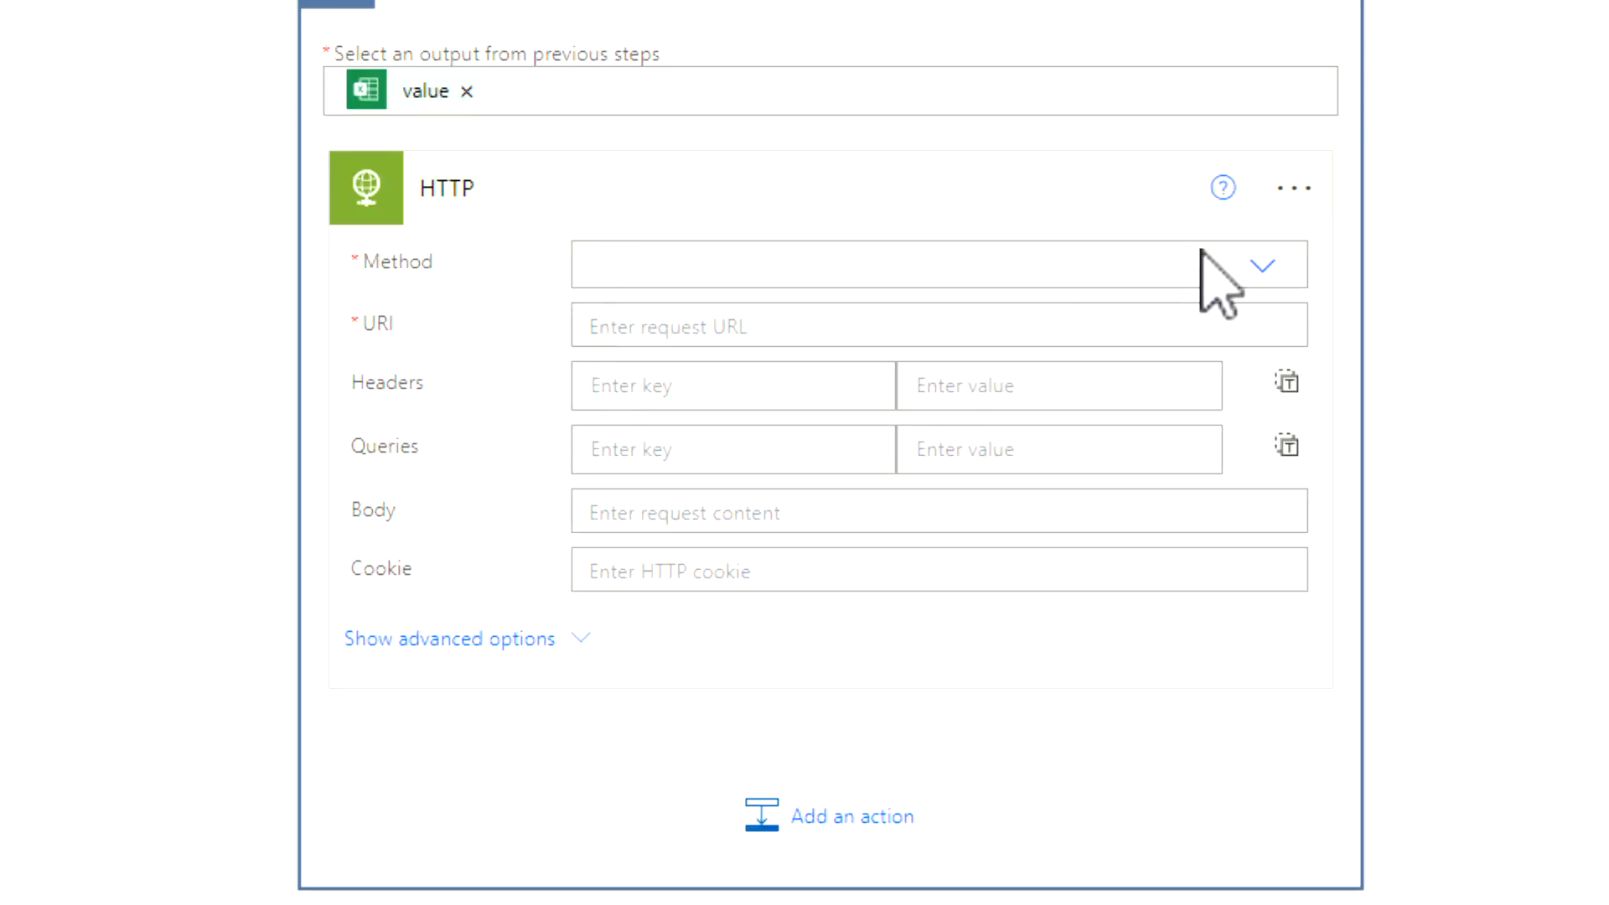
left_click(1322, 193)
left_click(1486, 297)
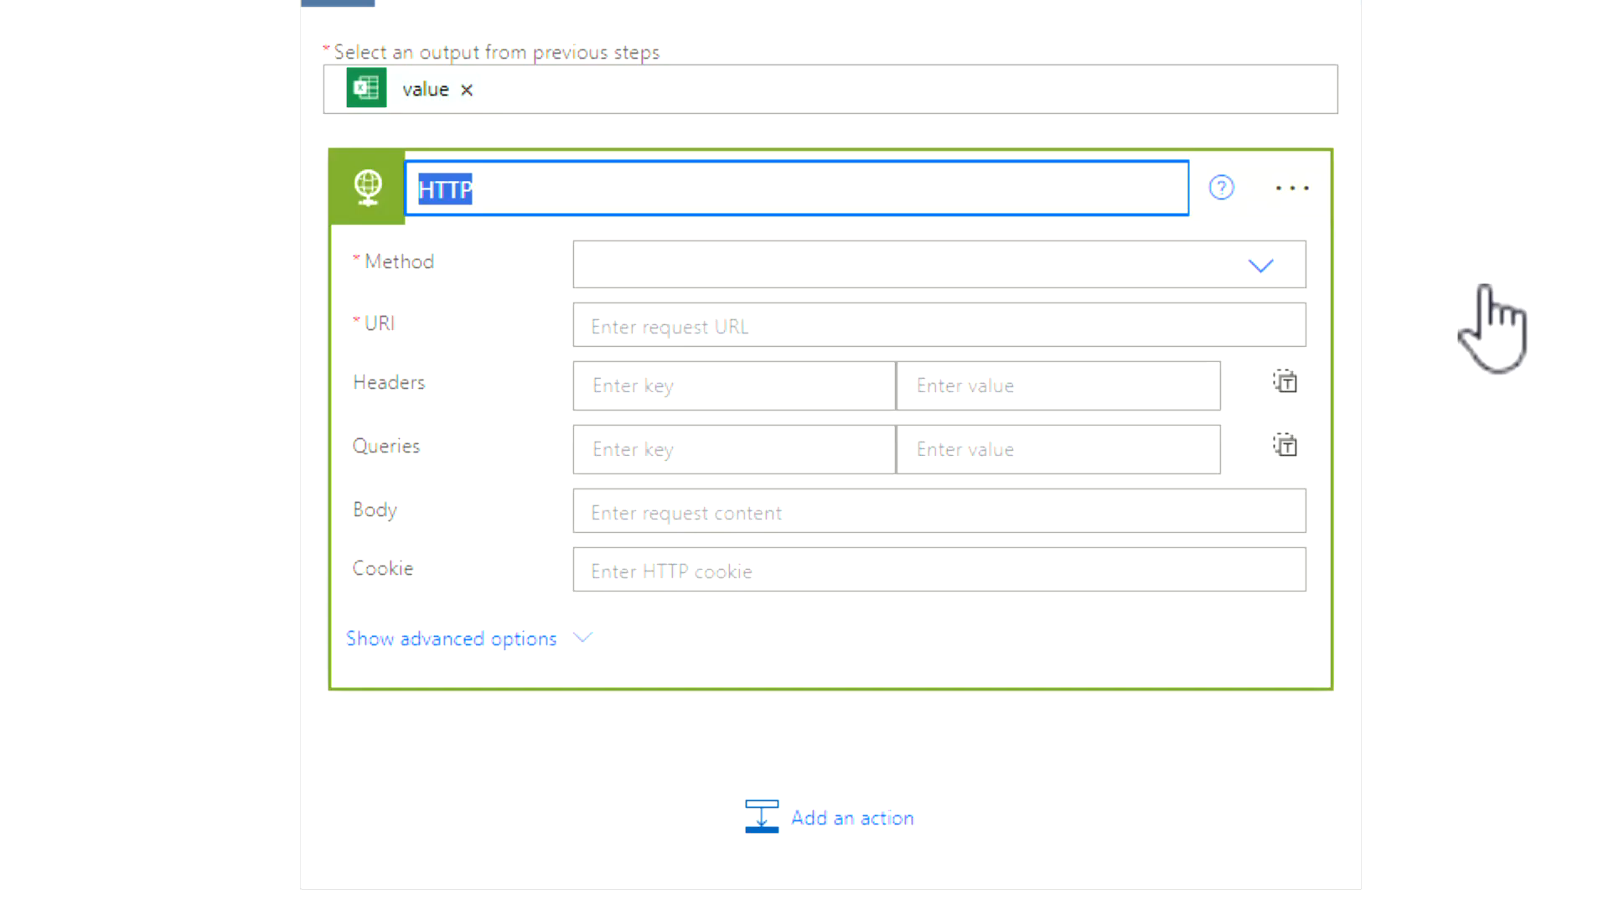
type("Send SCIM Payload")
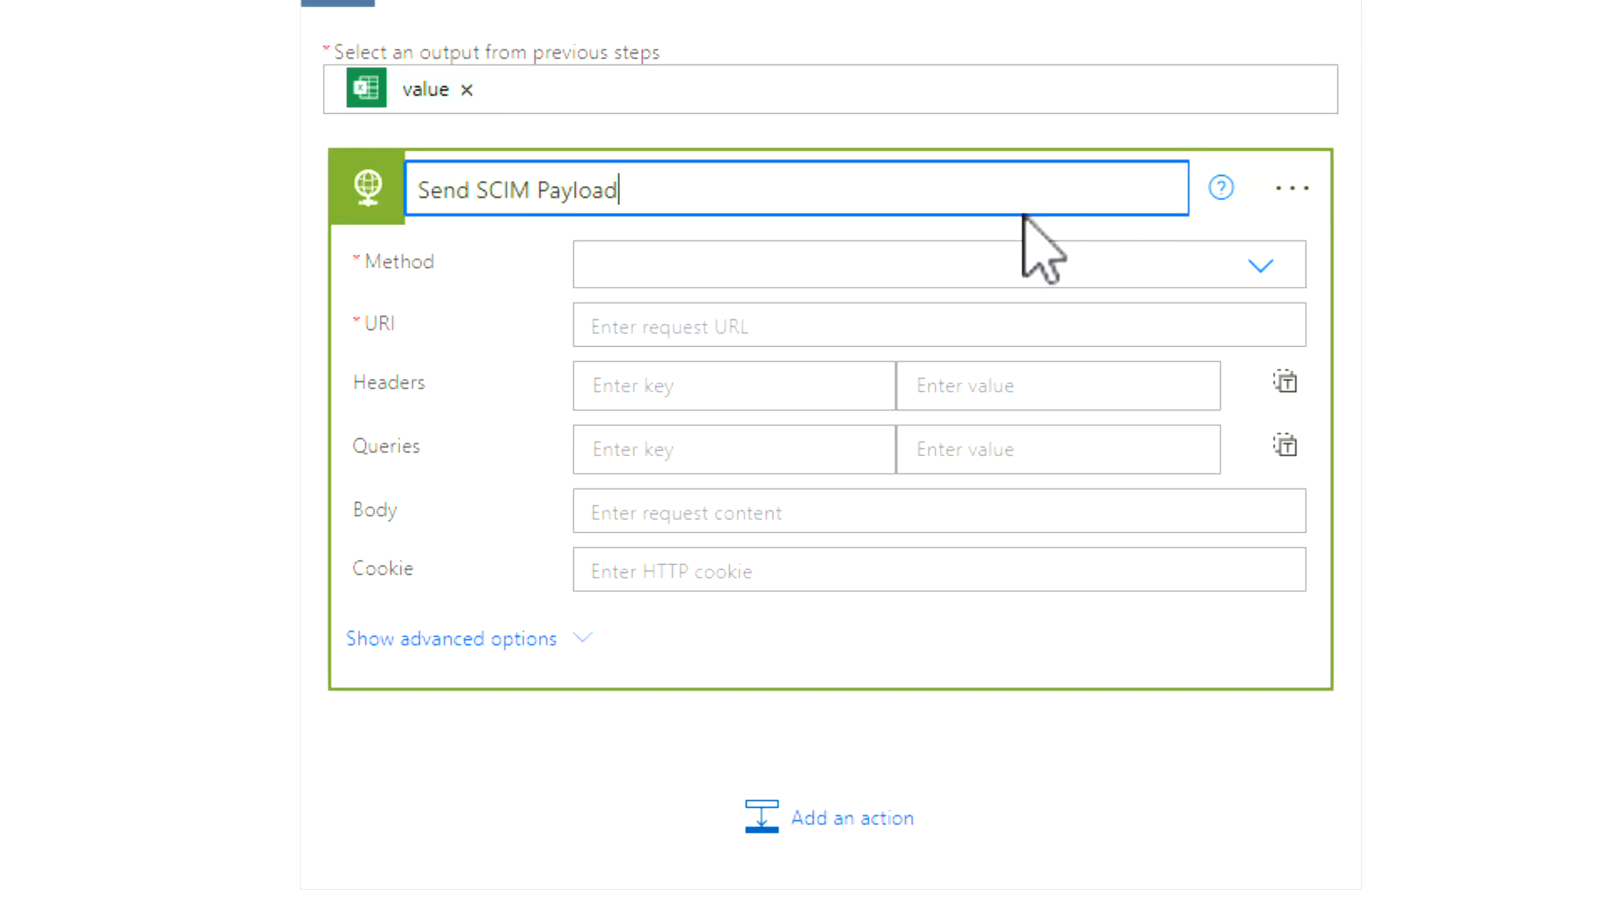
left_click(926, 275)
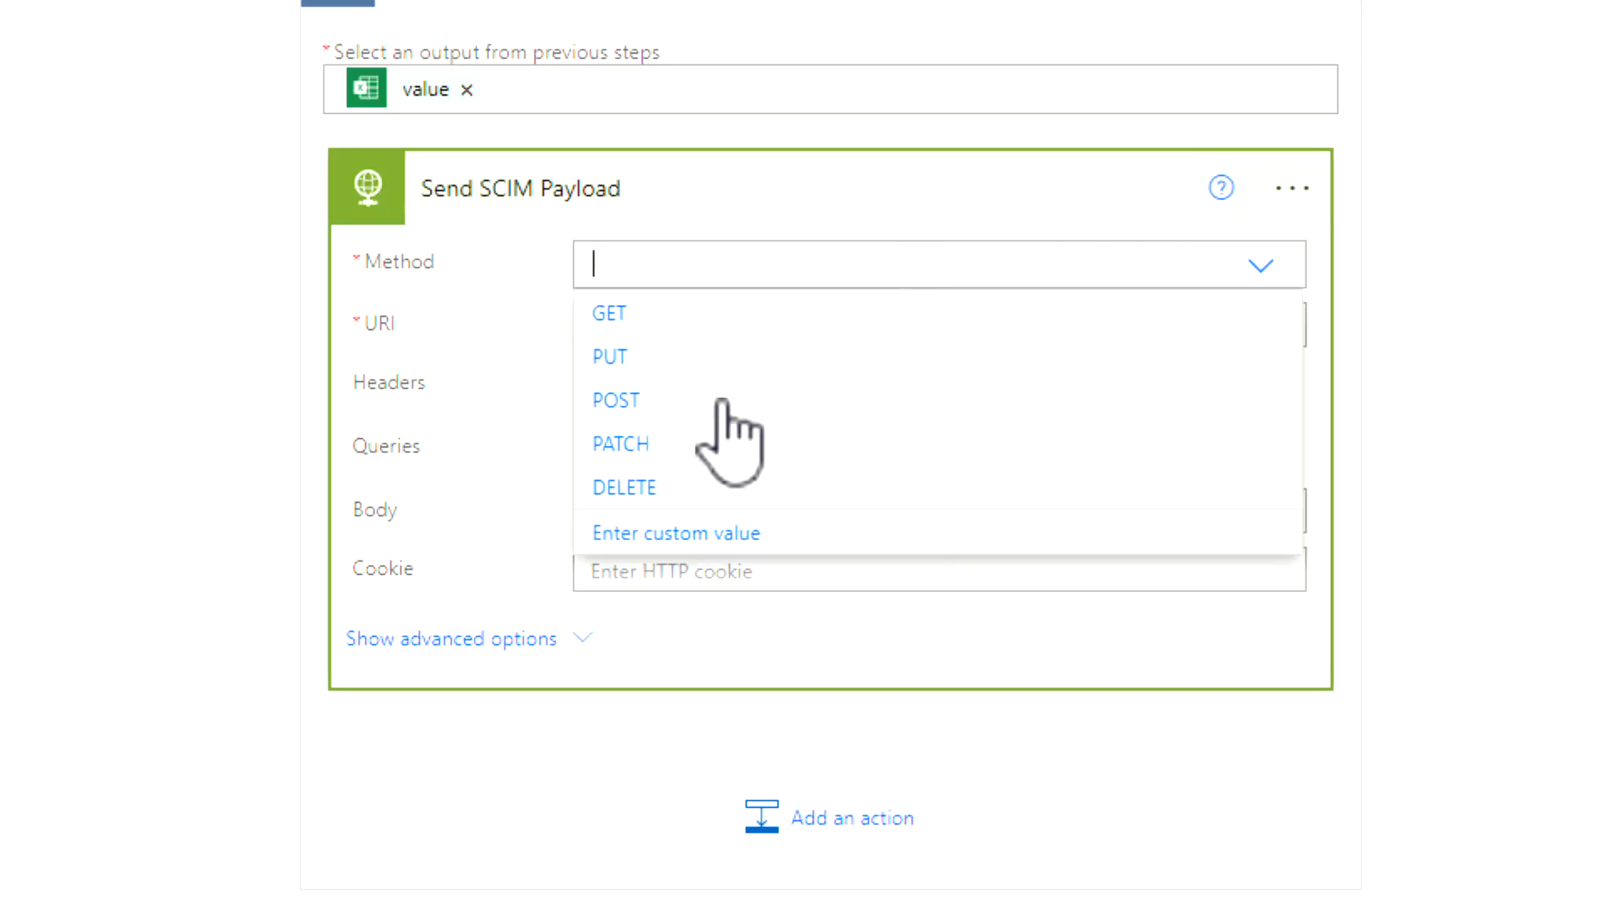
left_click(658, 405)
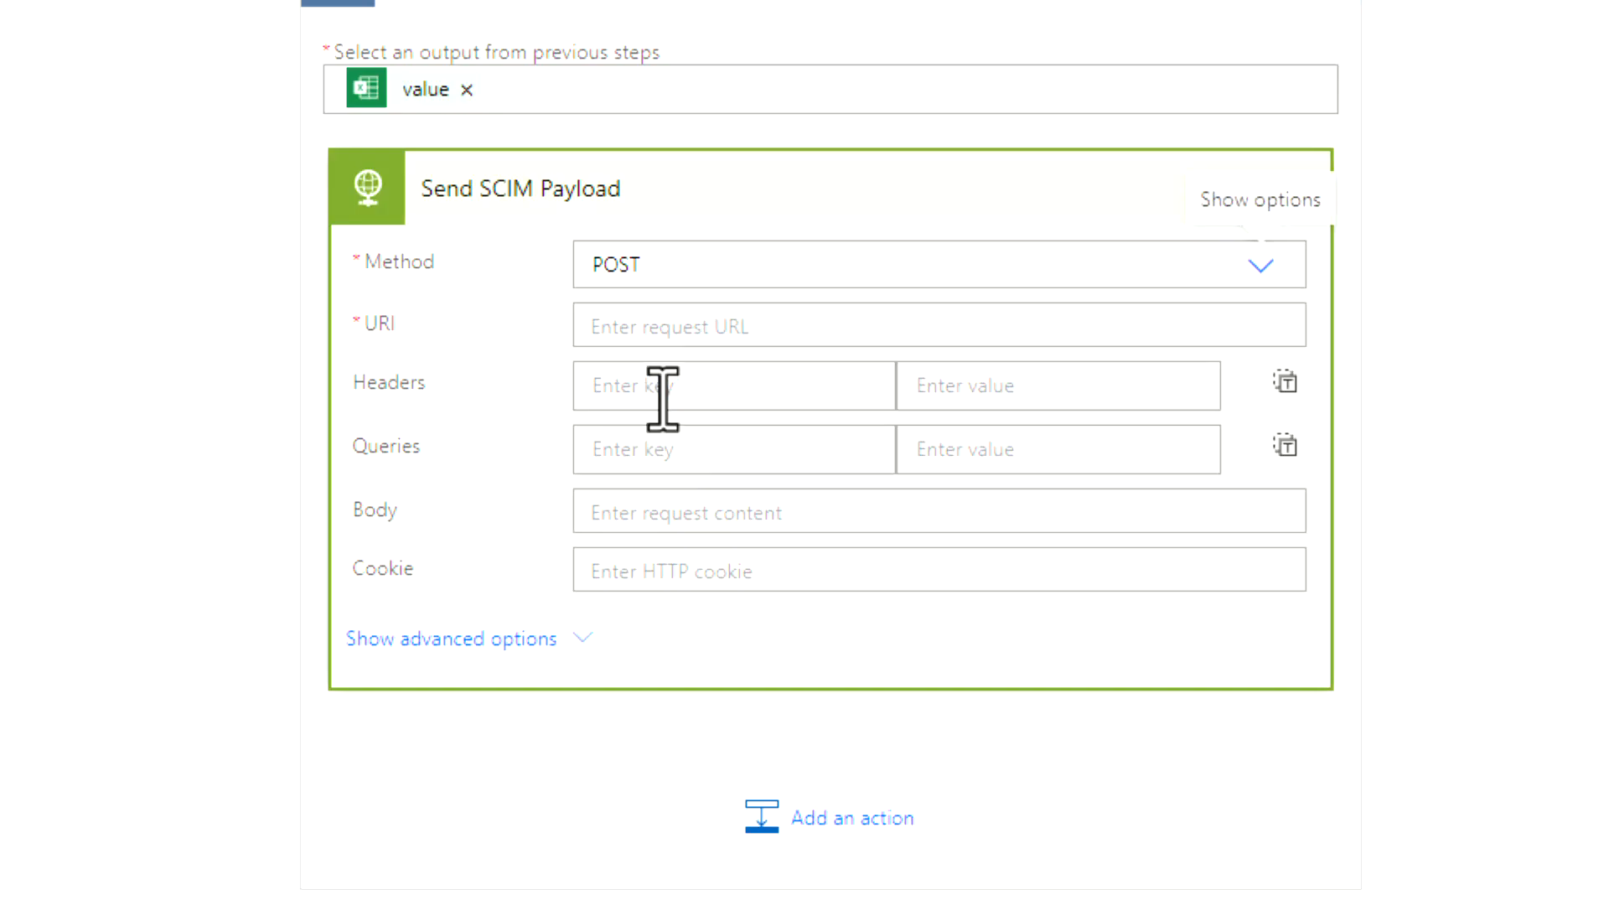
left_click(661, 339)
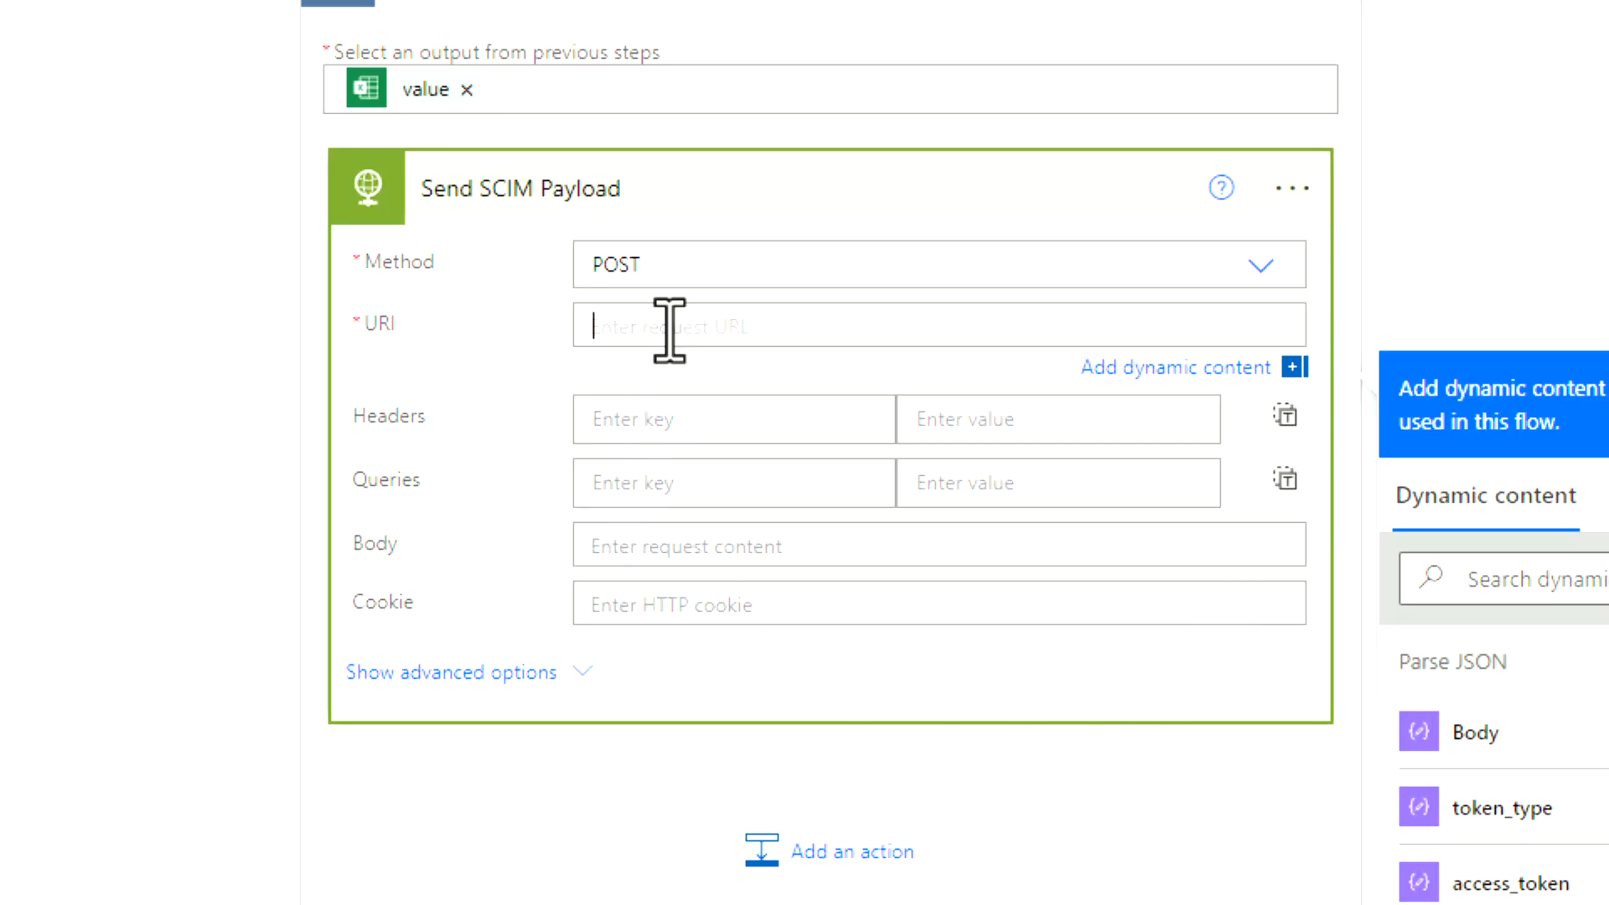
type("https://graph.microsoft.com/beta/servicePrincipals/b51b61e4-0211-4b95-9d40-6f1c9fe5f9cf/synchronization/jobs/API2AAD.eba50d692c2844c4866488f8442ea6e6.88a945ce-14c1-4c7b-91ac-36cc132bb7af/bulkUpload")
Step: Add a Content-Type header with the value application/scim+json to the Send SCIM Payload action
left_click(744, 493)
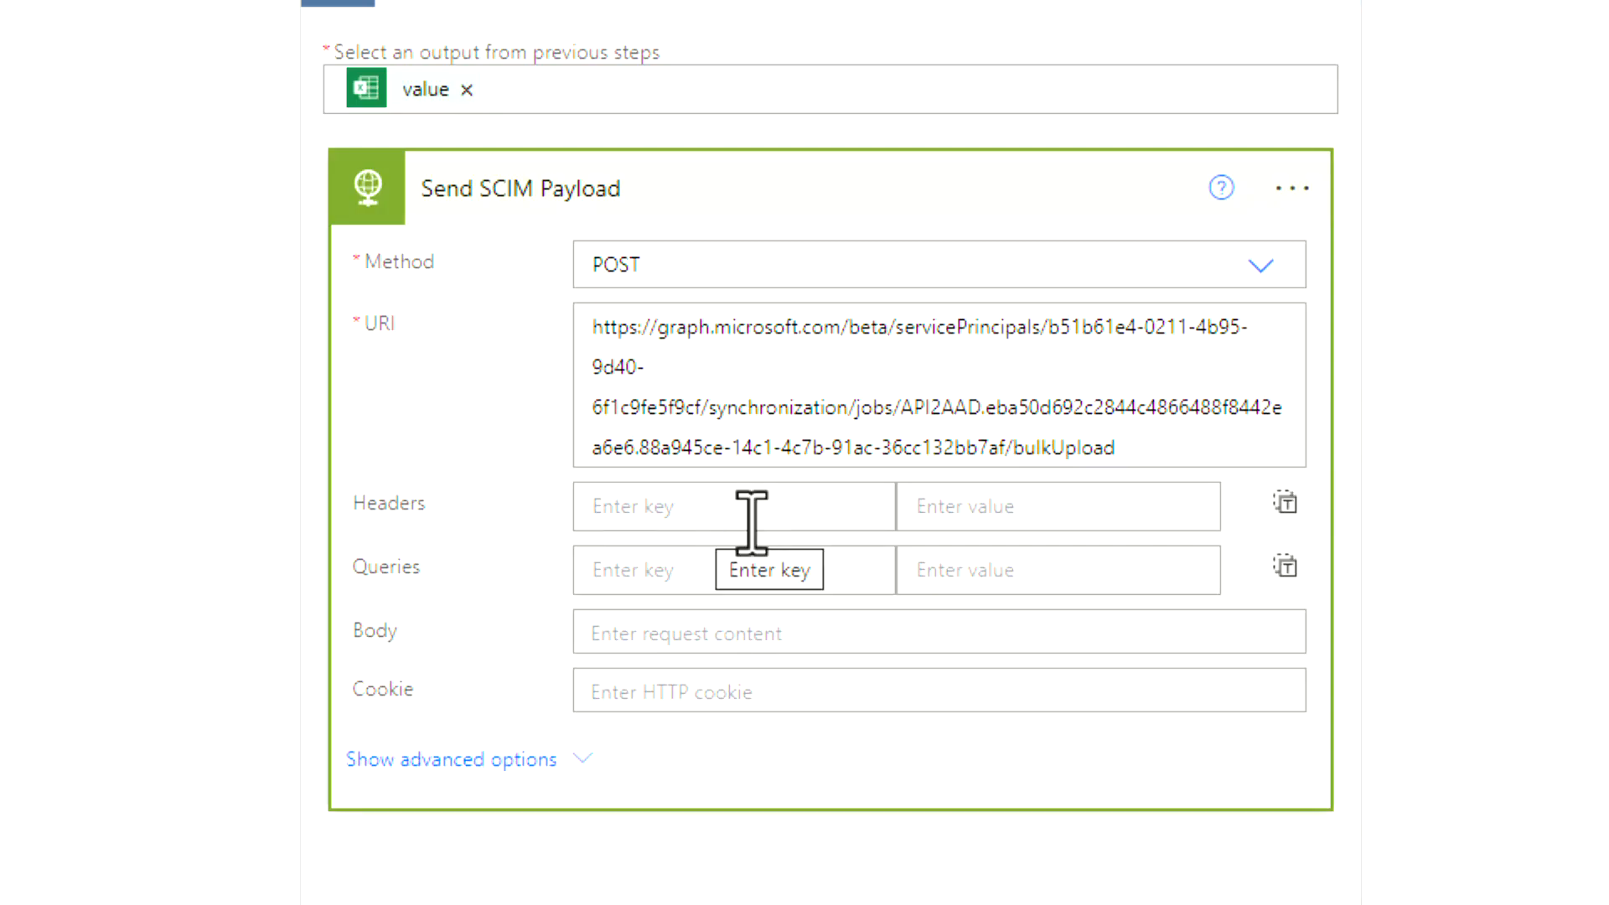
left_click(751, 522)
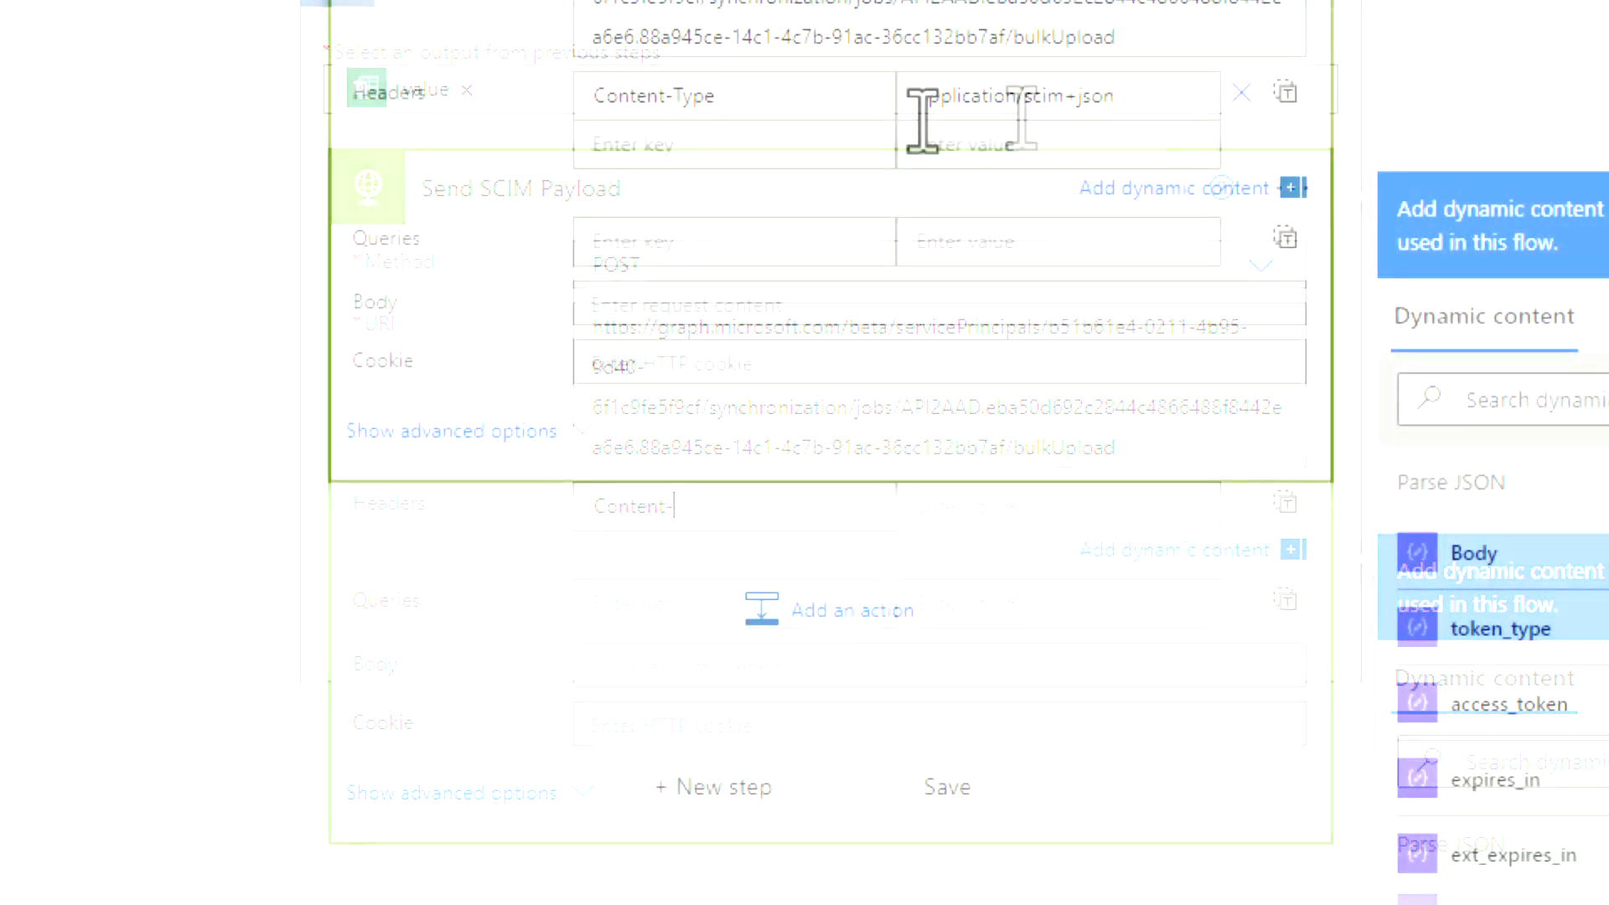
left_click(646, 306)
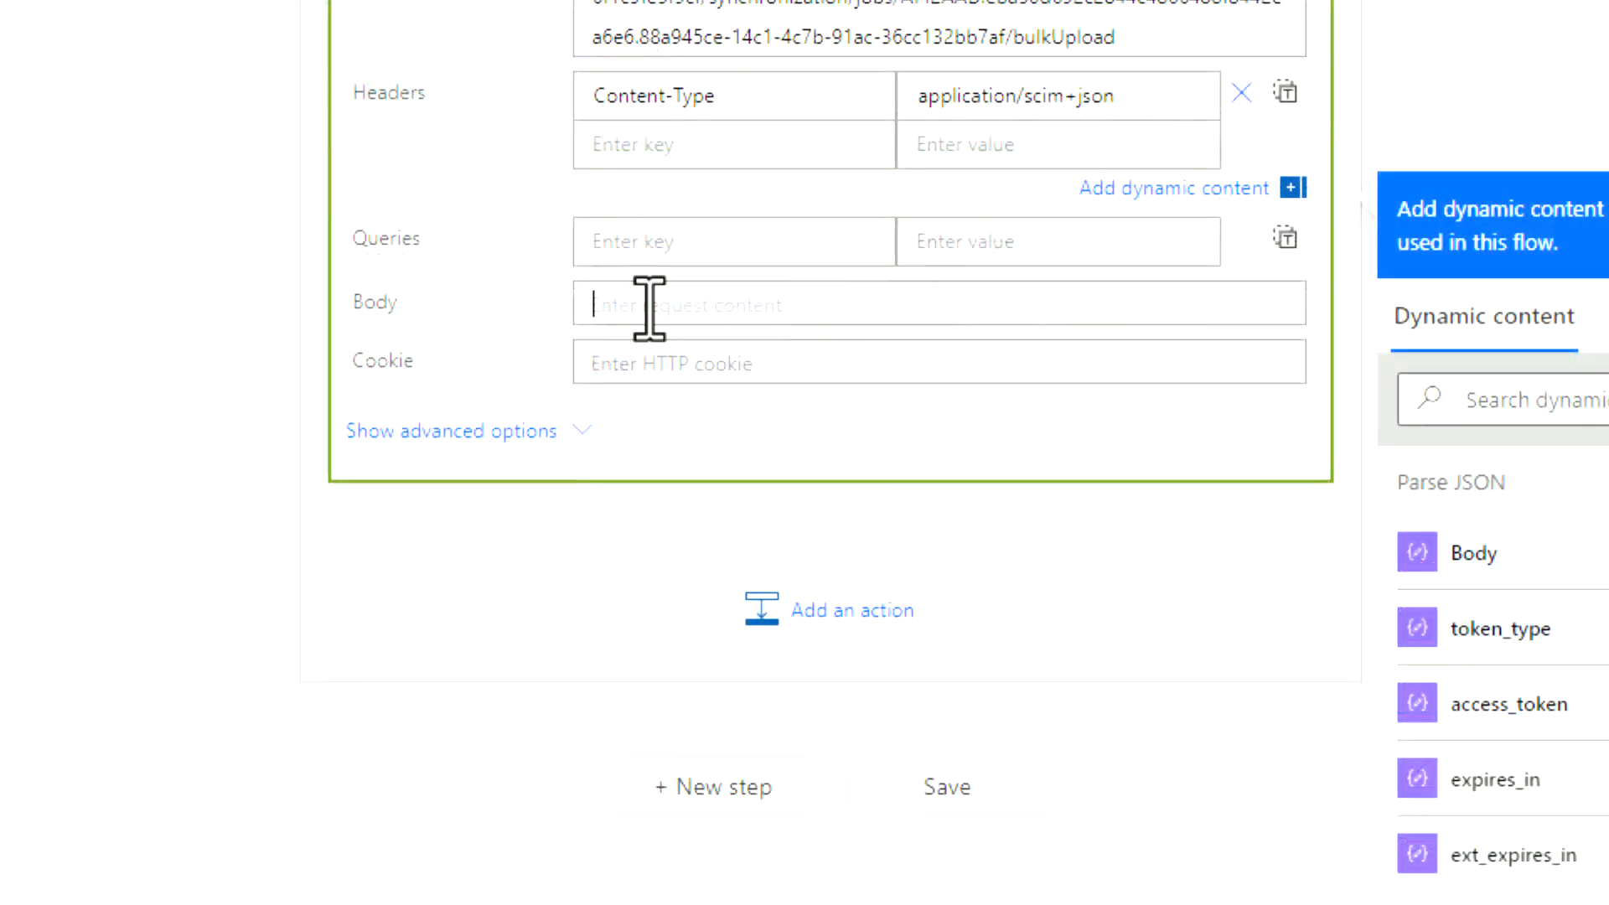
Step: Review the authentication types offered in the advanced options of the Send SCIM Payload action
left_click(494, 484)
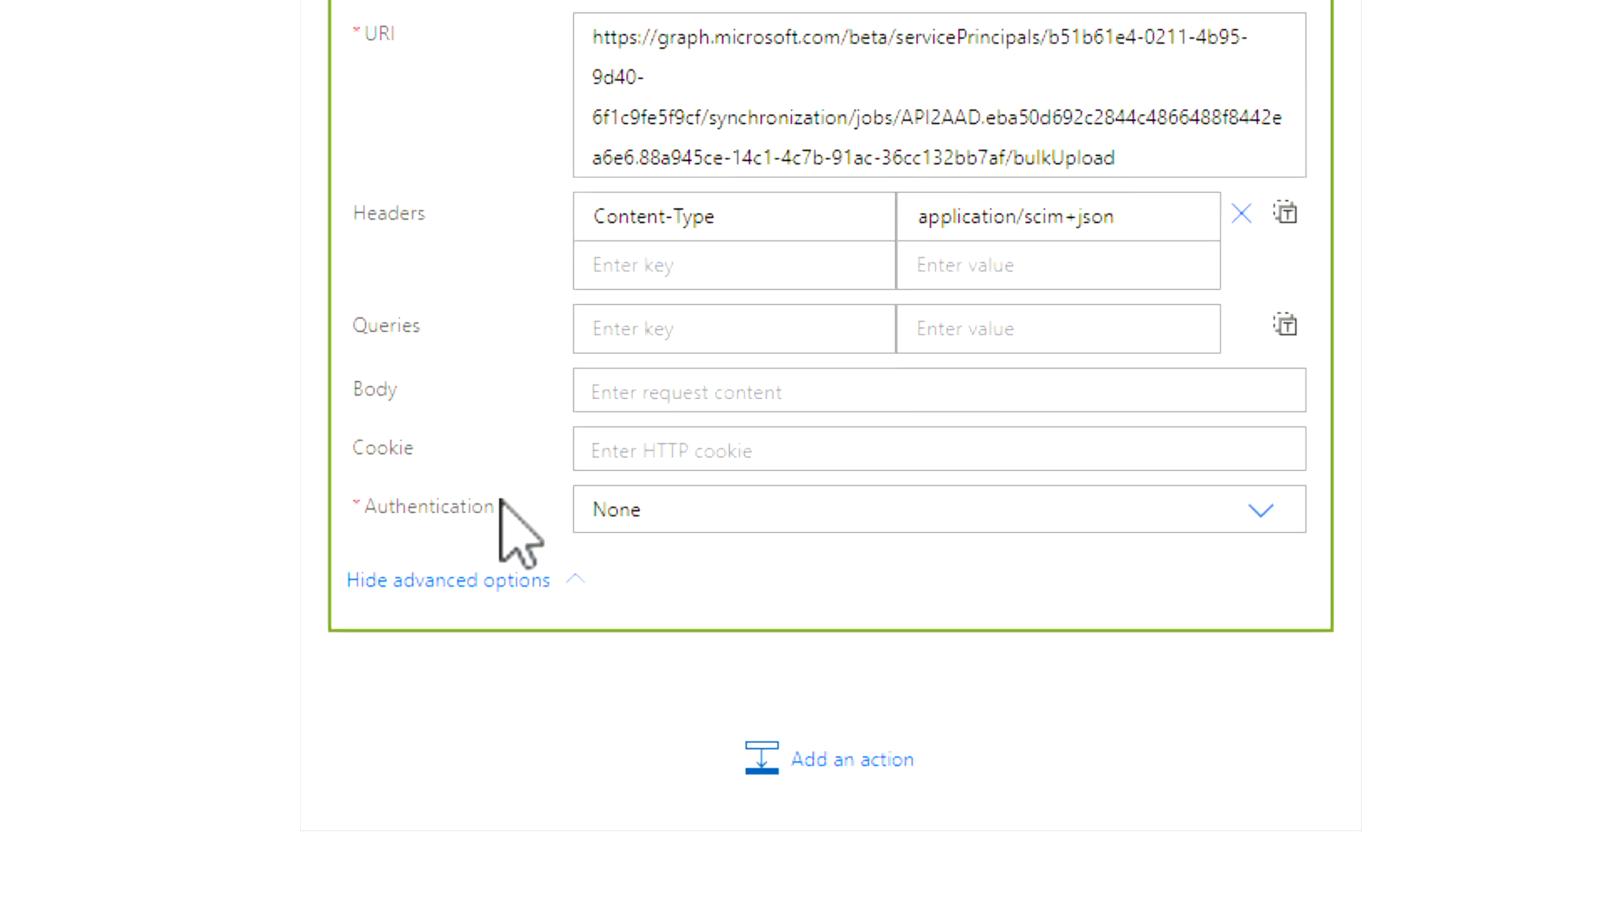
left_click(728, 513)
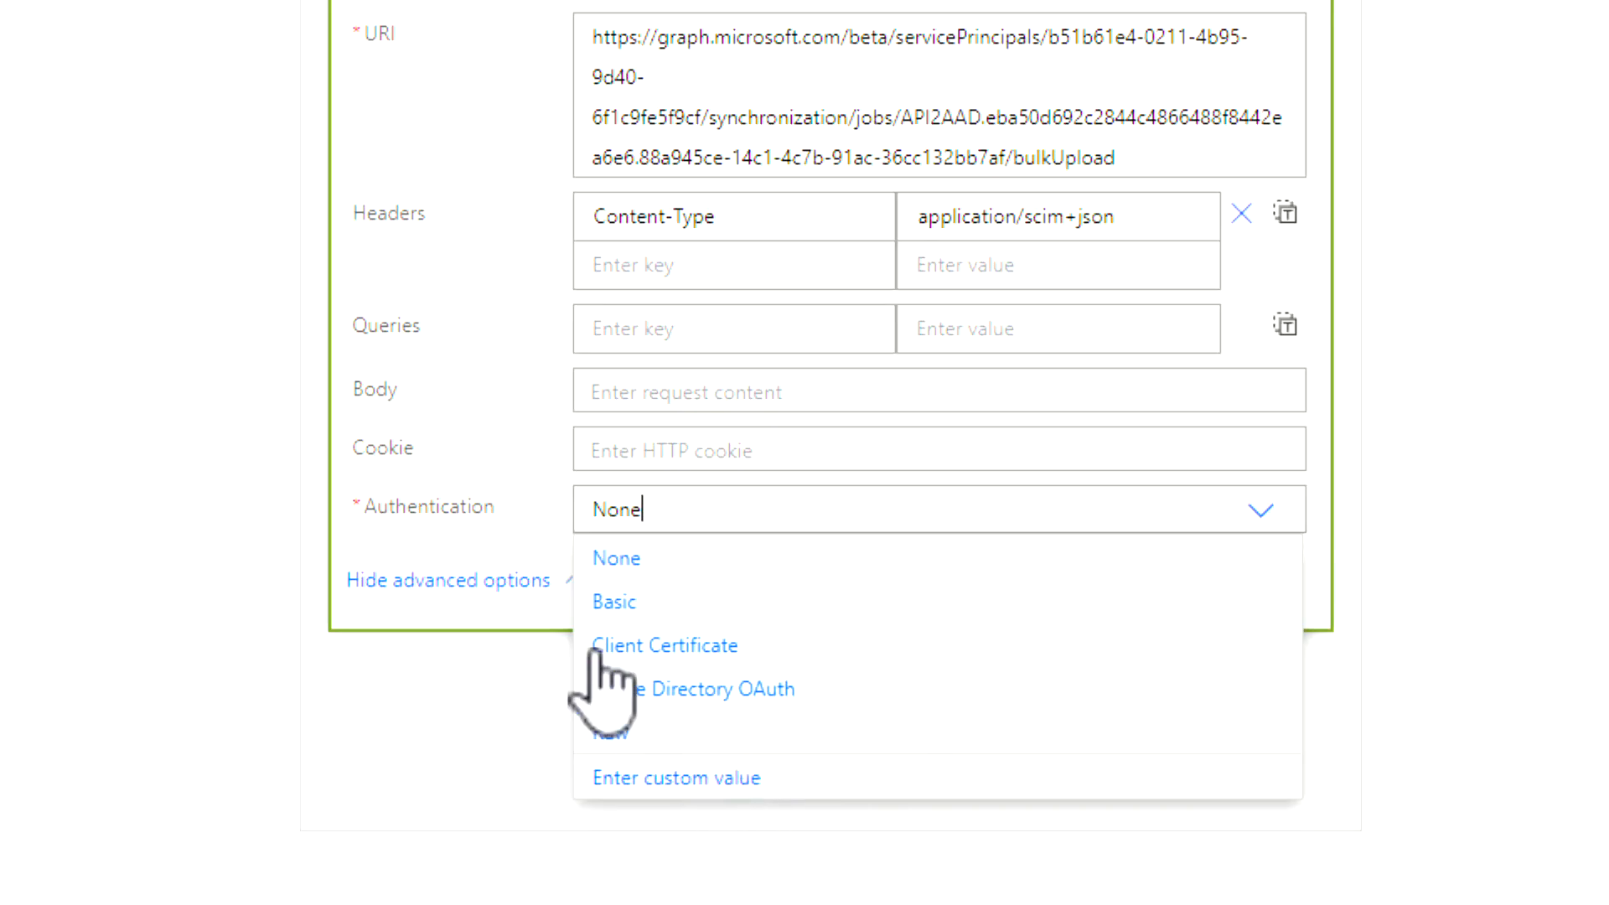
left_click(664, 390)
Step: Add an Authorization header to Send SCIM Payload with the value Bearer followed by the access_token from Parse JSON
left_click(668, 262)
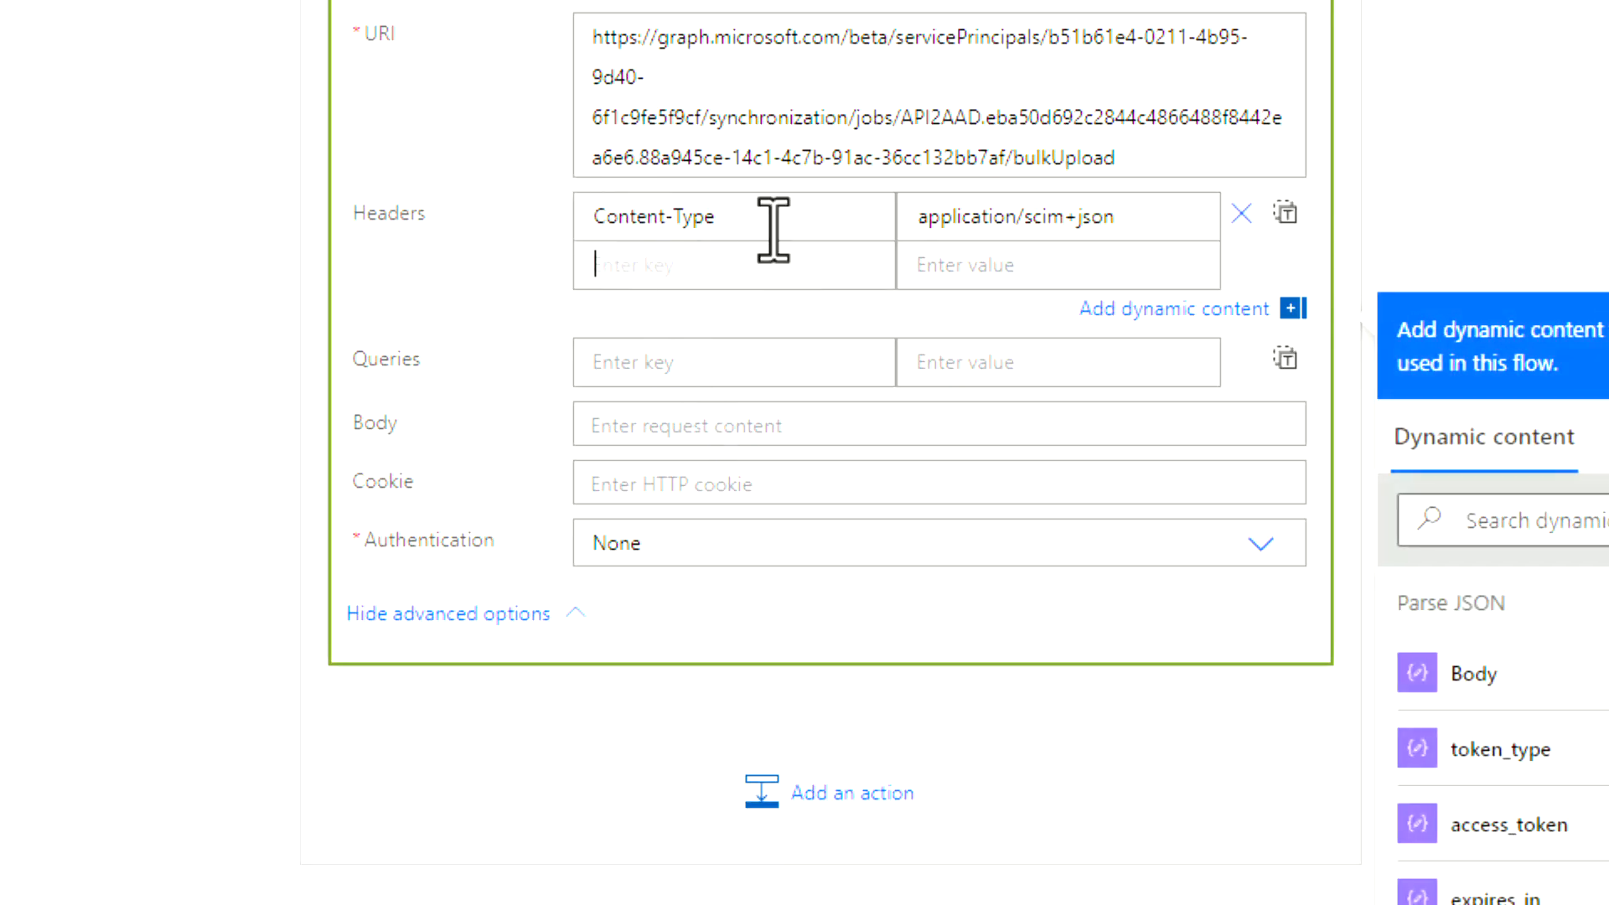
type("Authorization")
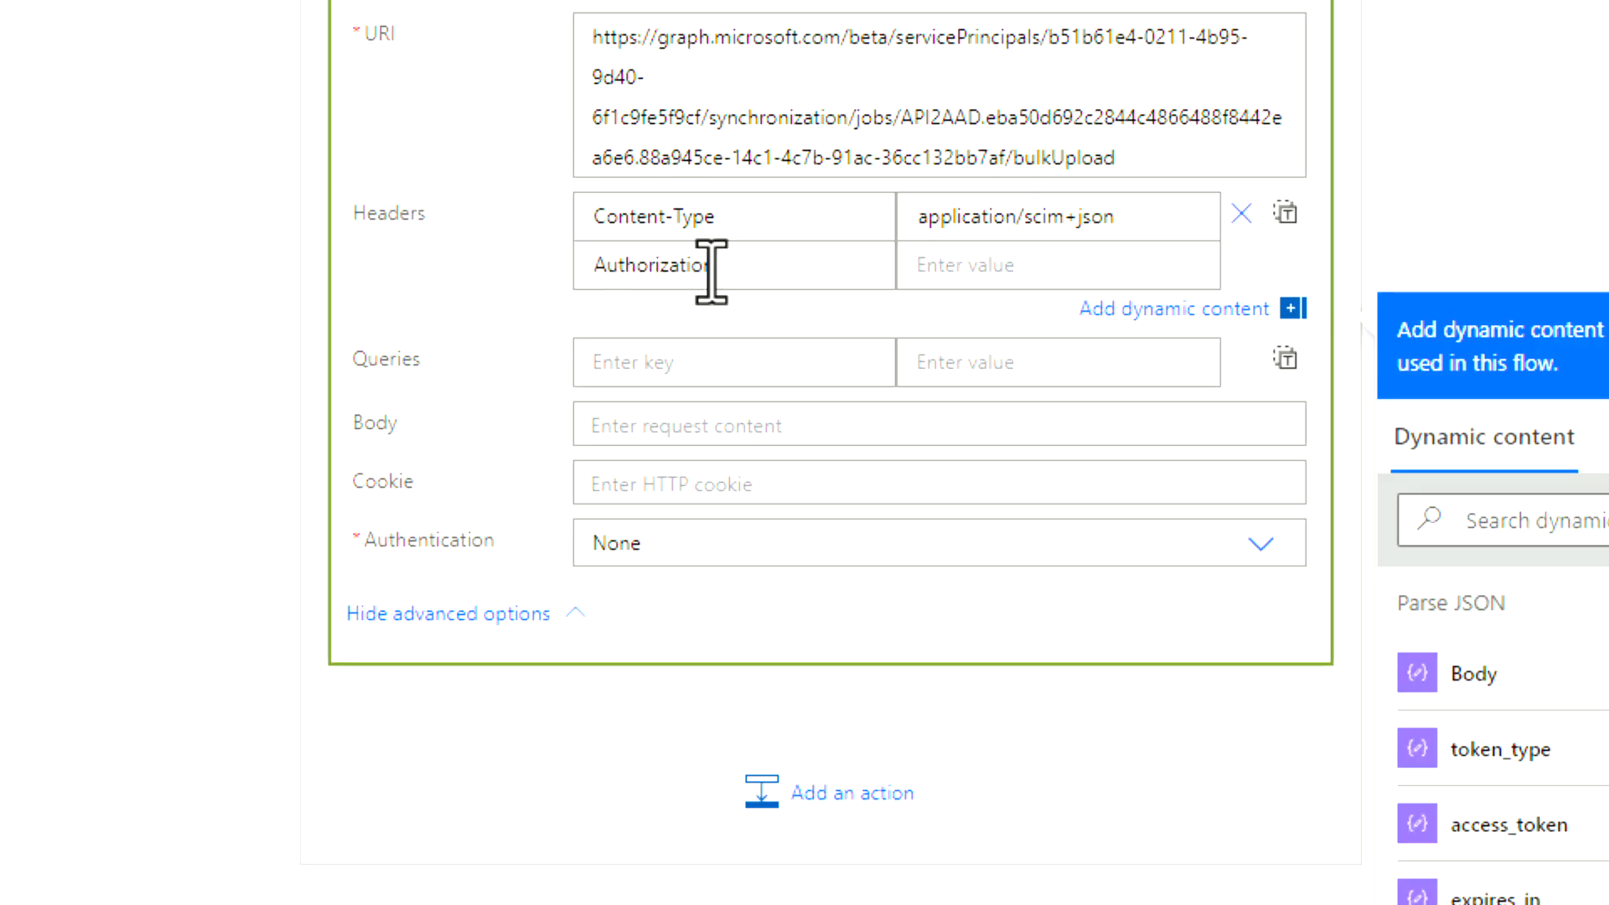
left_click(998, 268)
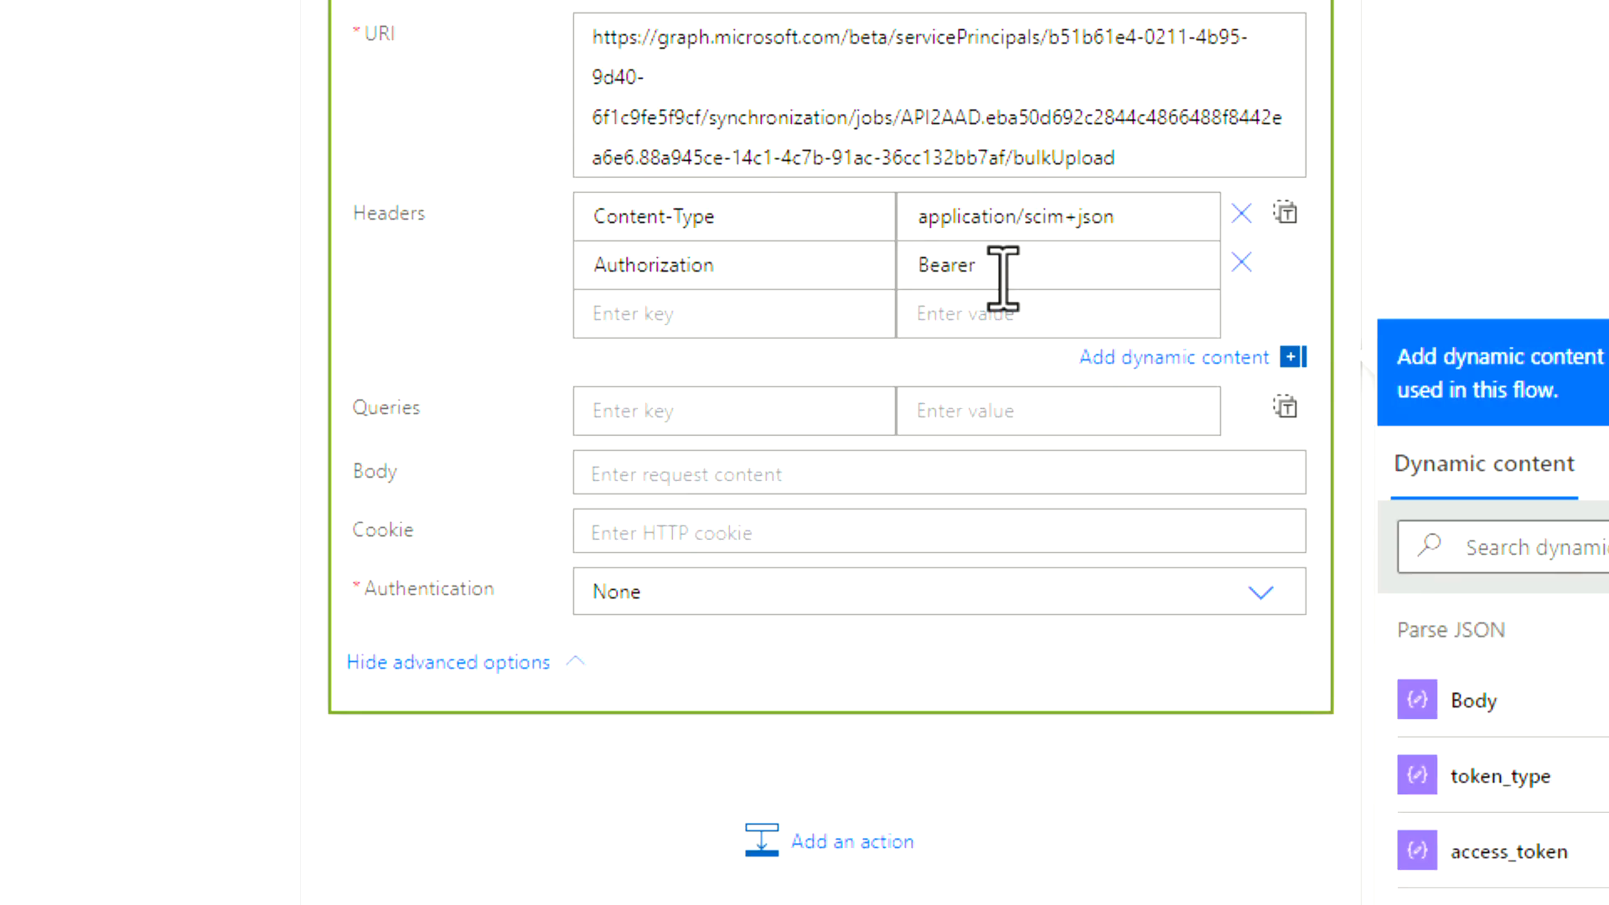
left_click(1597, 851)
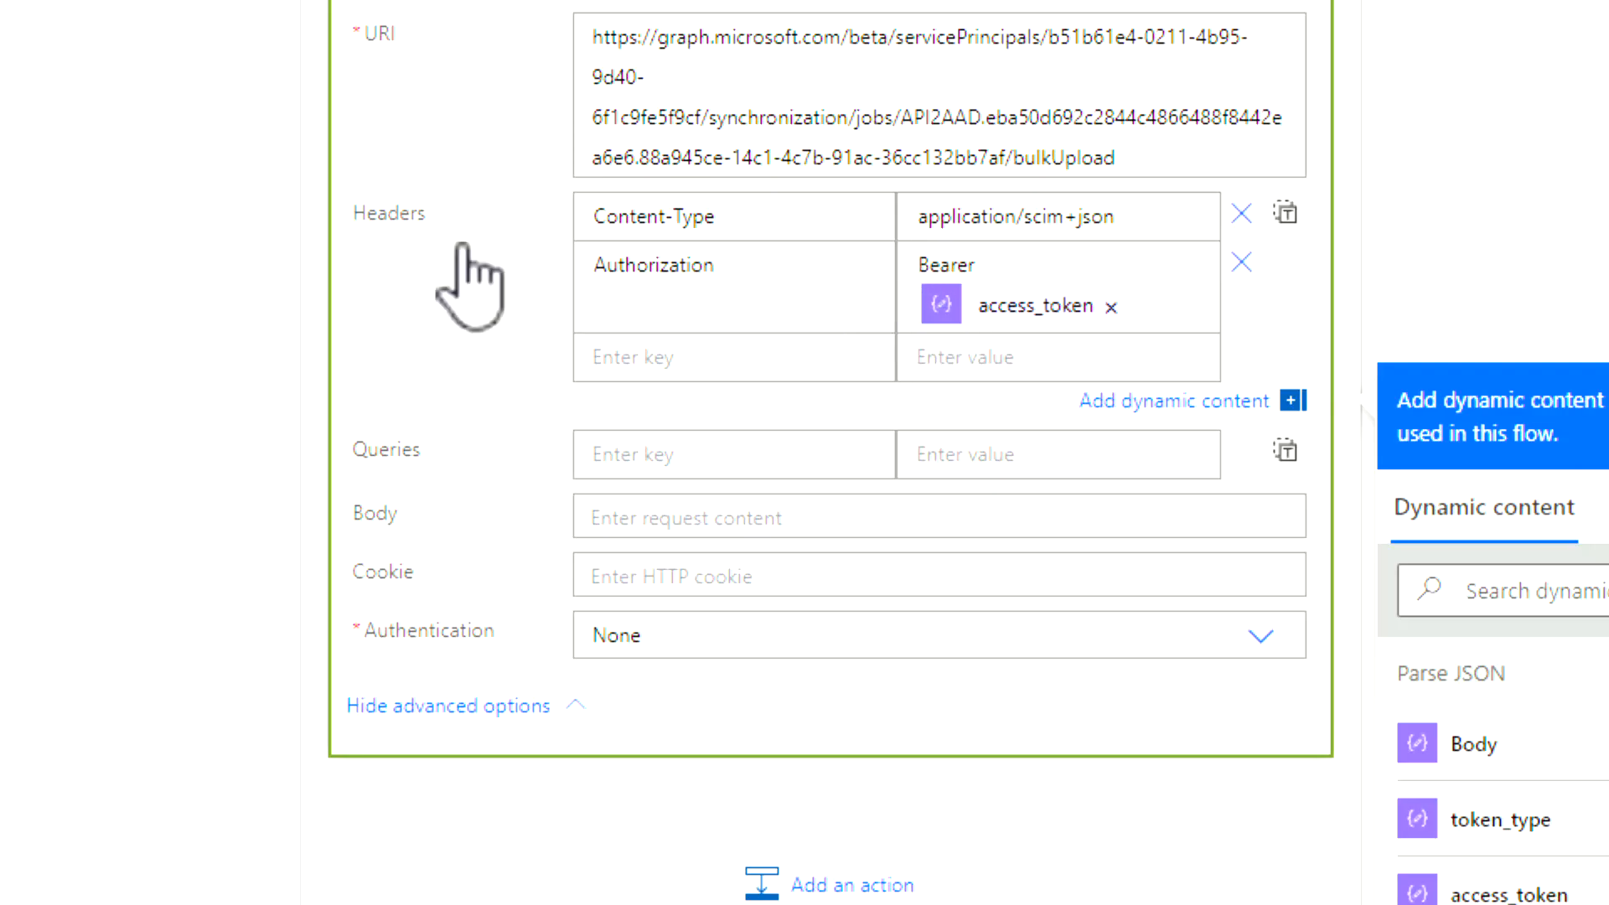
Step: Copy the entire SCIM JSON from API.json in Visual Studio Code and paste it into the Send SCIM Payload body in Power Automate
left_click(612, 526)
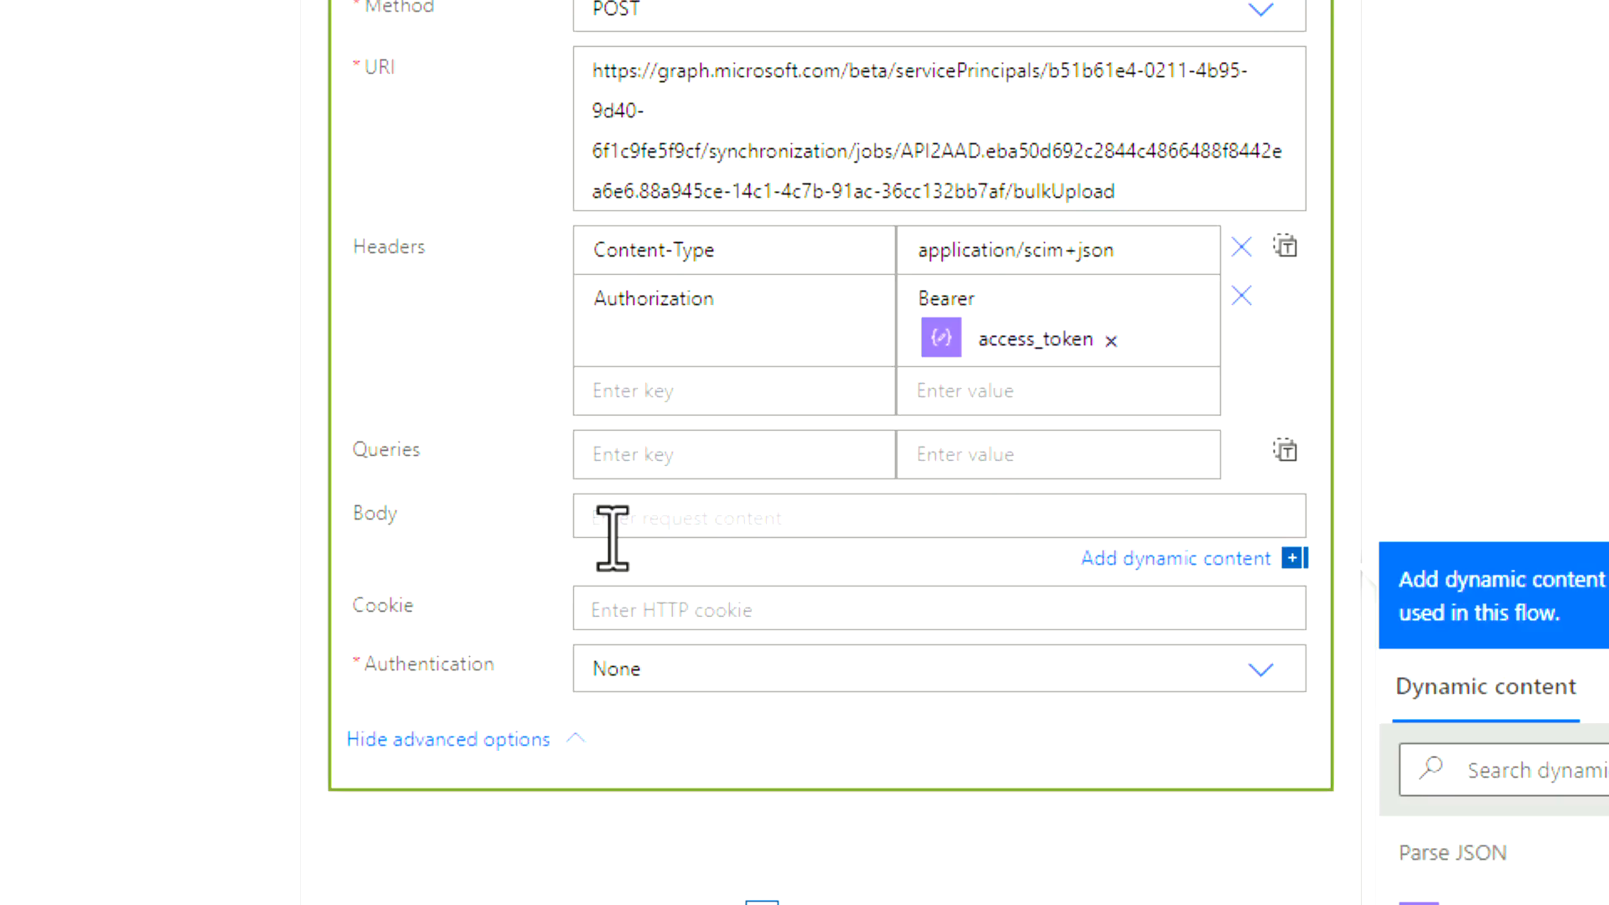
left_click(613, 528)
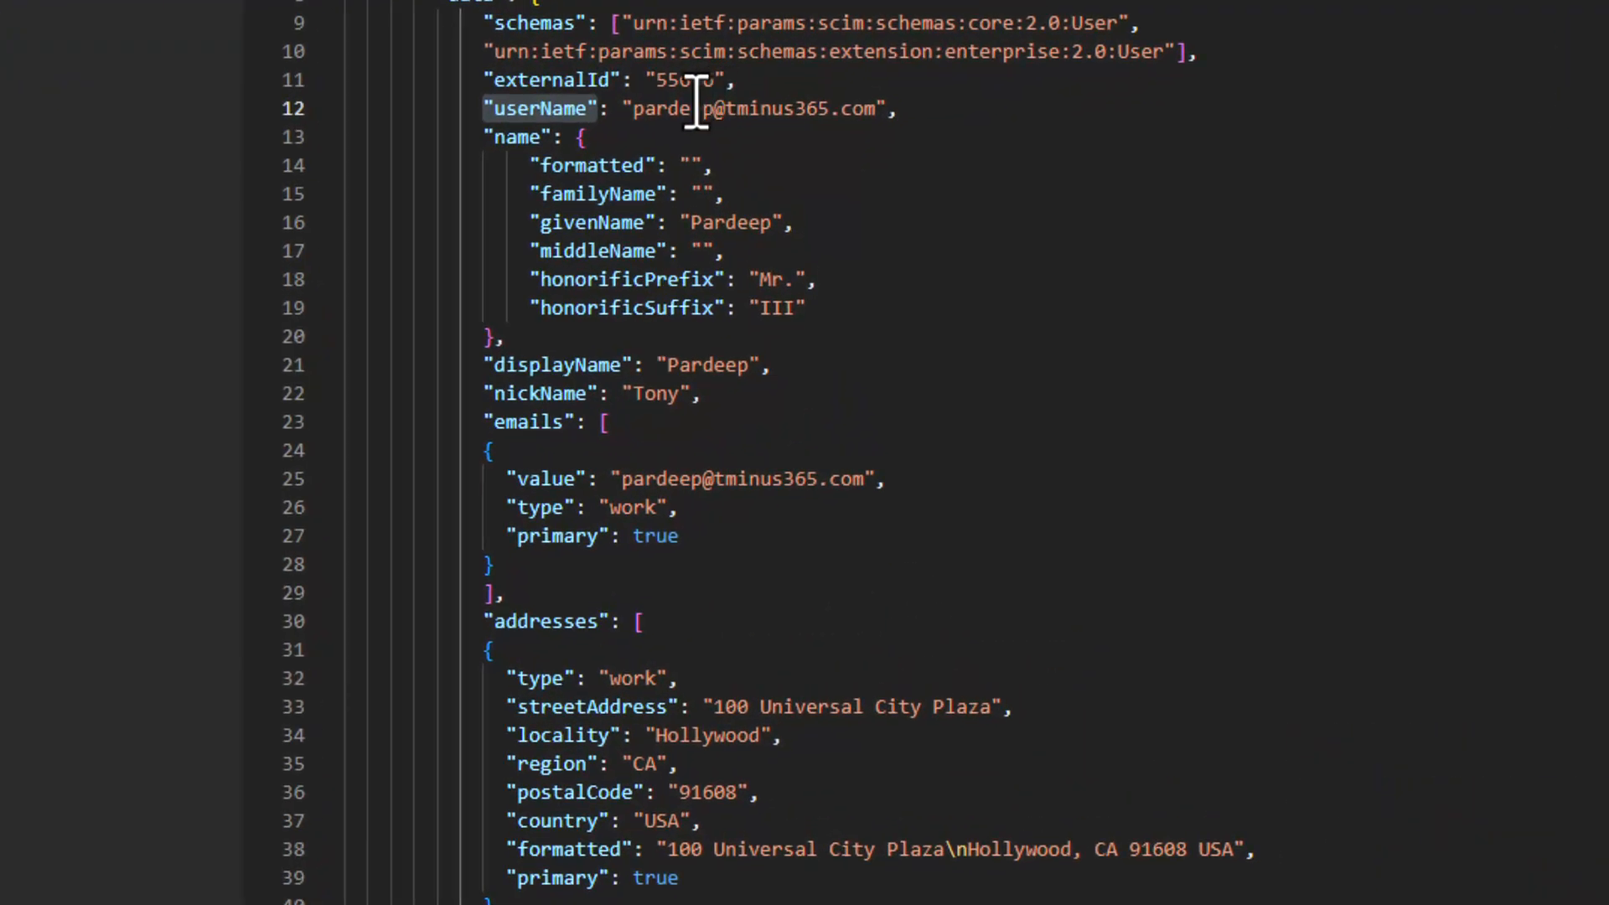
scroll(696, 102, "down", 9)
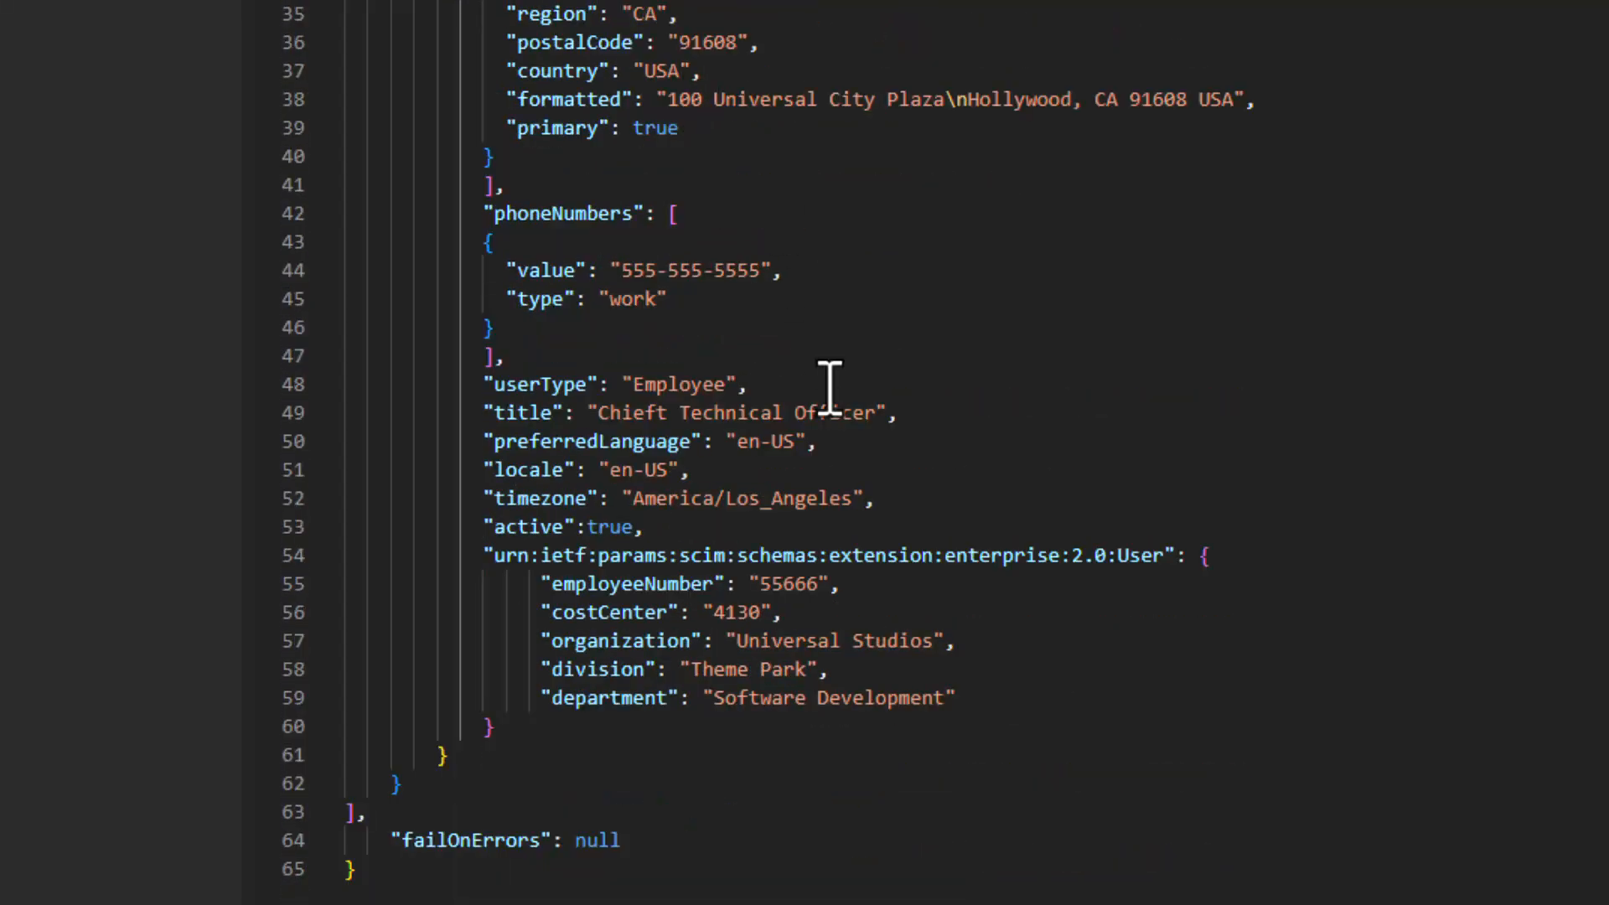
key("ctrl+a")
scroll(832, 387, "up", 9)
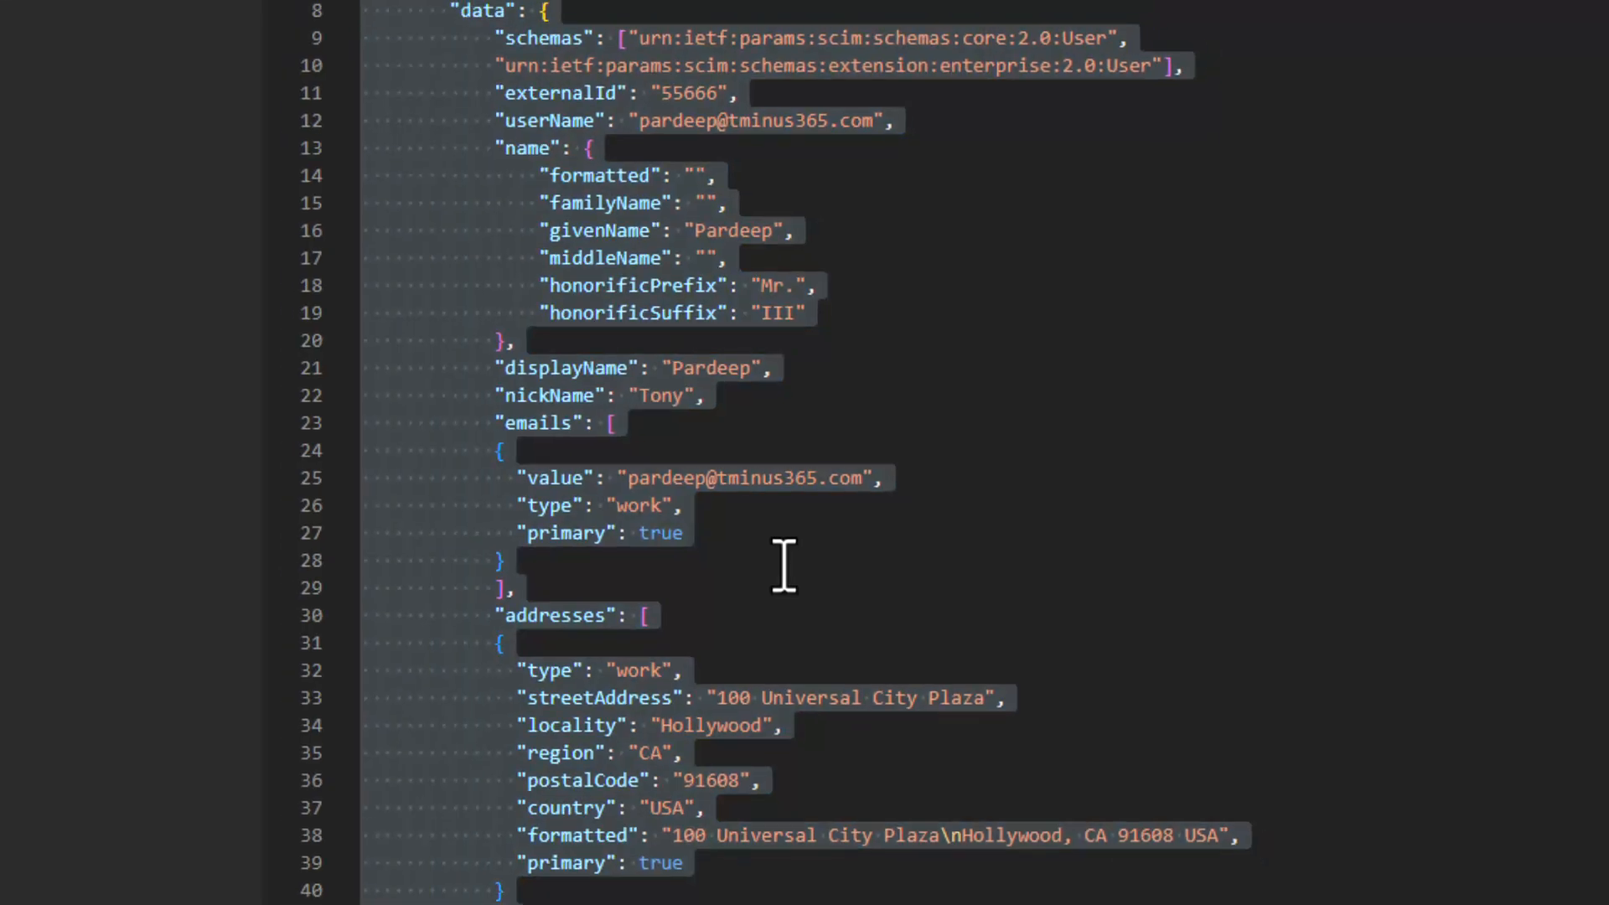
key("alt+Tab")
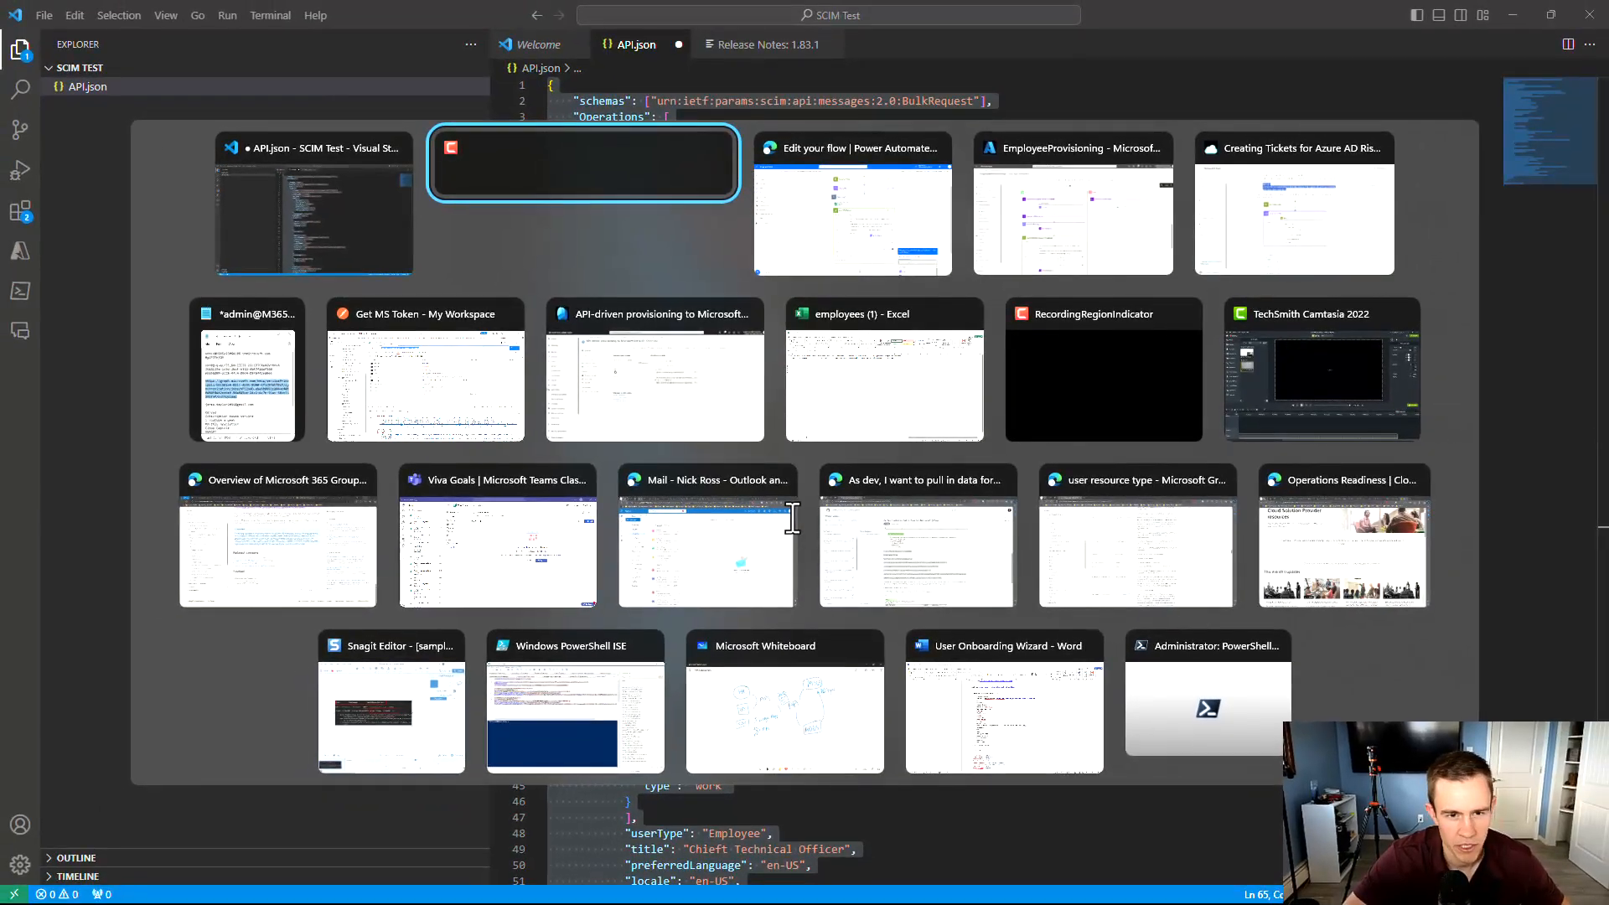
key("alt+Tab")
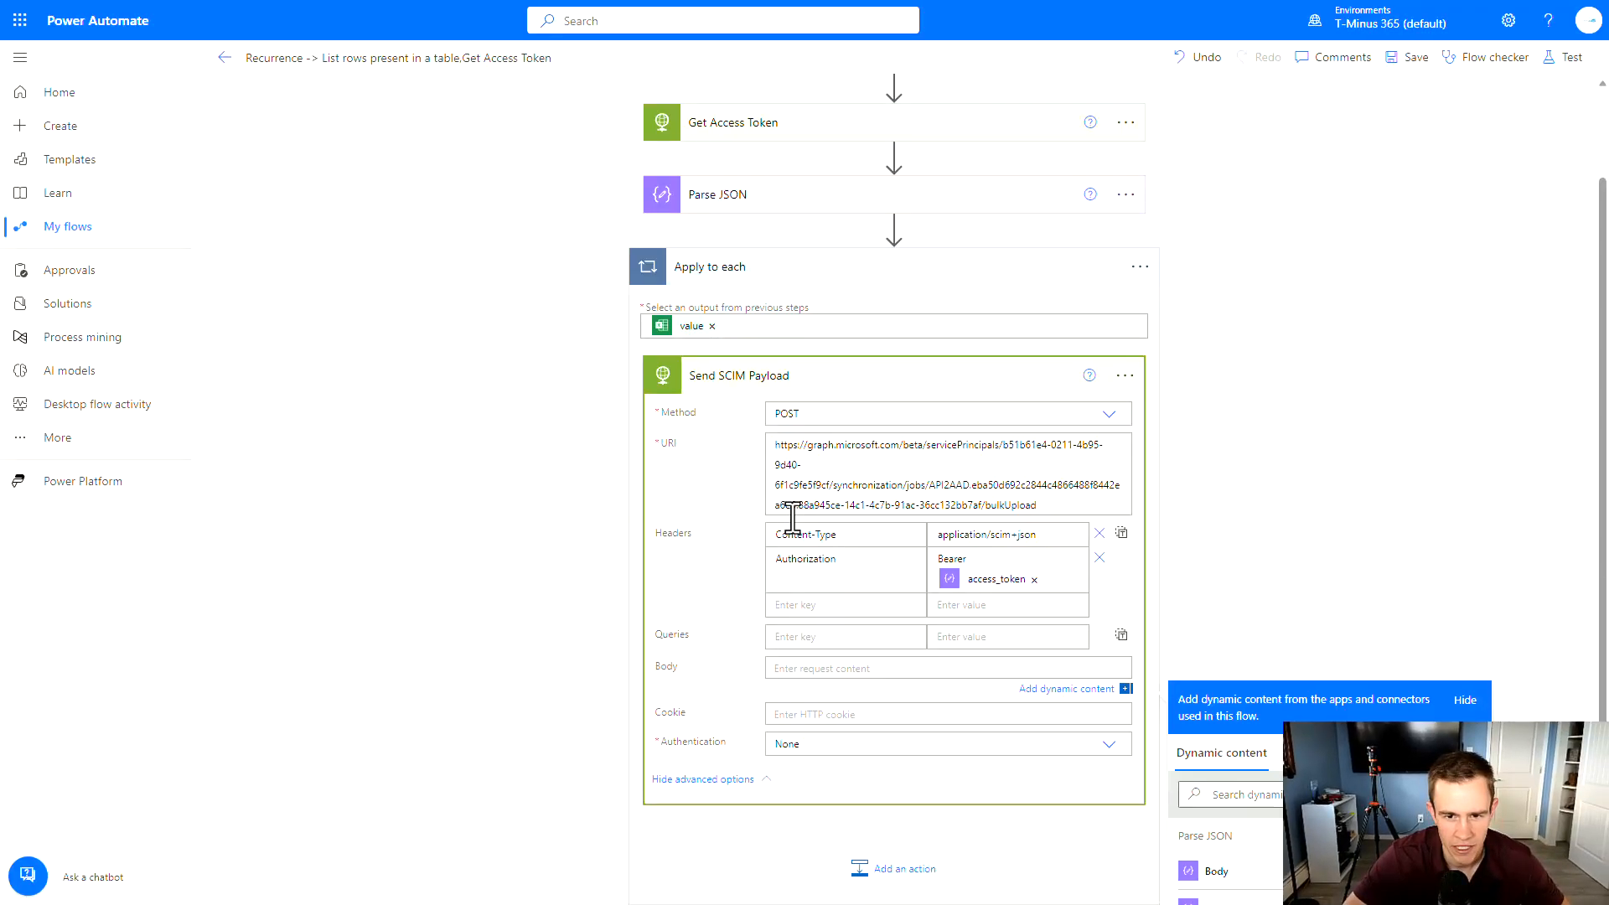
left_click(797, 664)
key("ctrl+v")
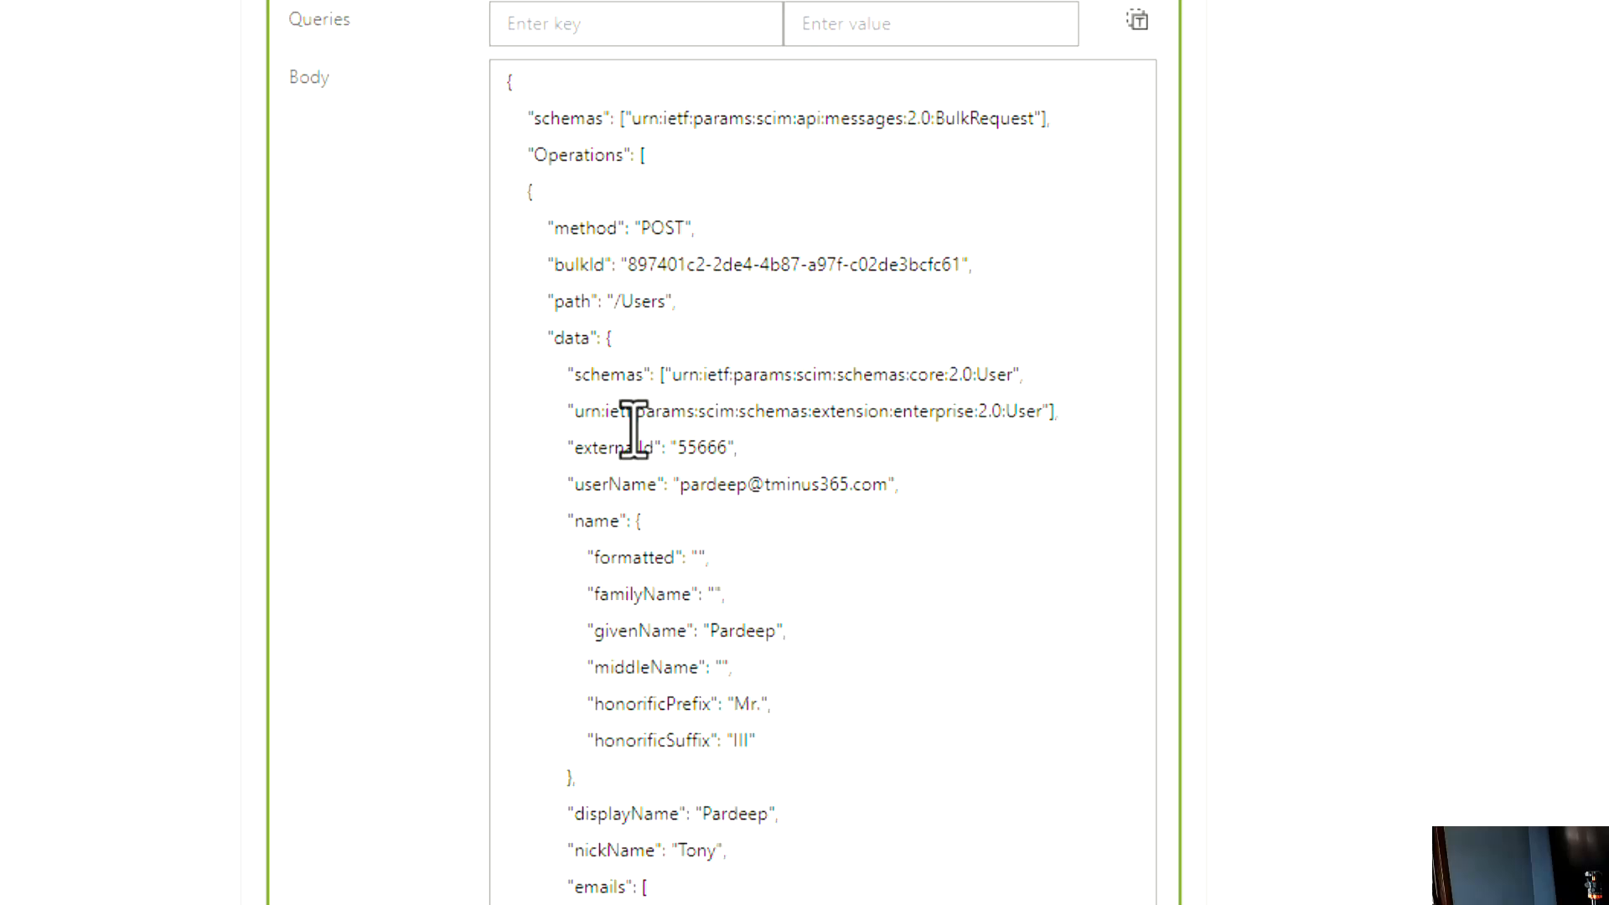
Step: Replace the quoted sample externalId value in the payload body with the WorkerID column from the Excel table rows
left_click_drag(678, 447, 730, 447)
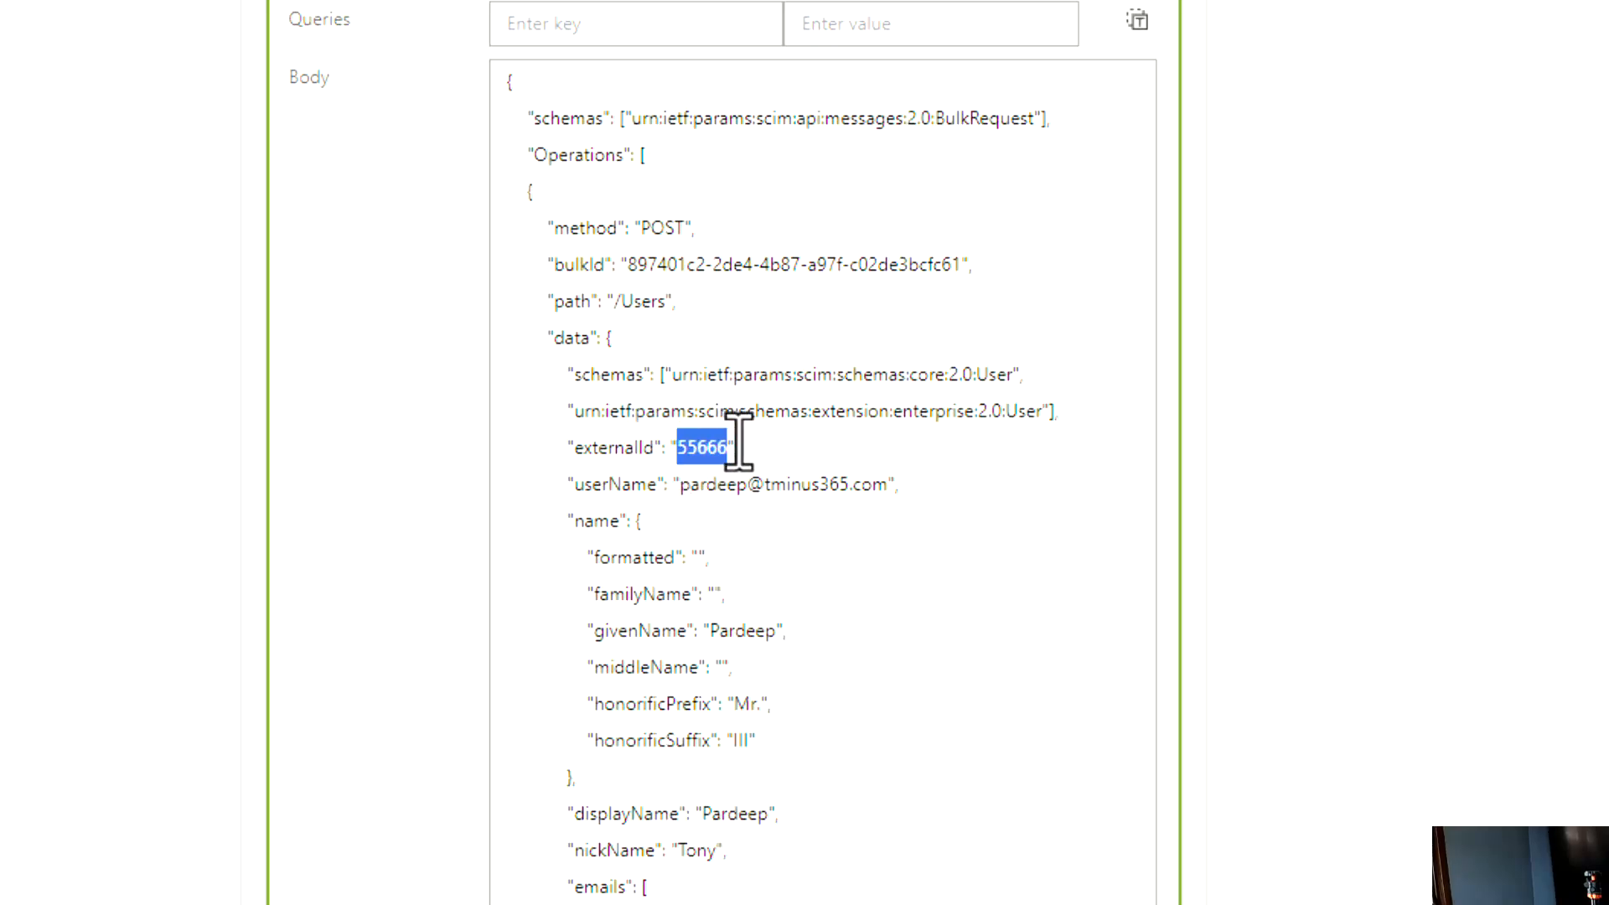
key("BackSpace")
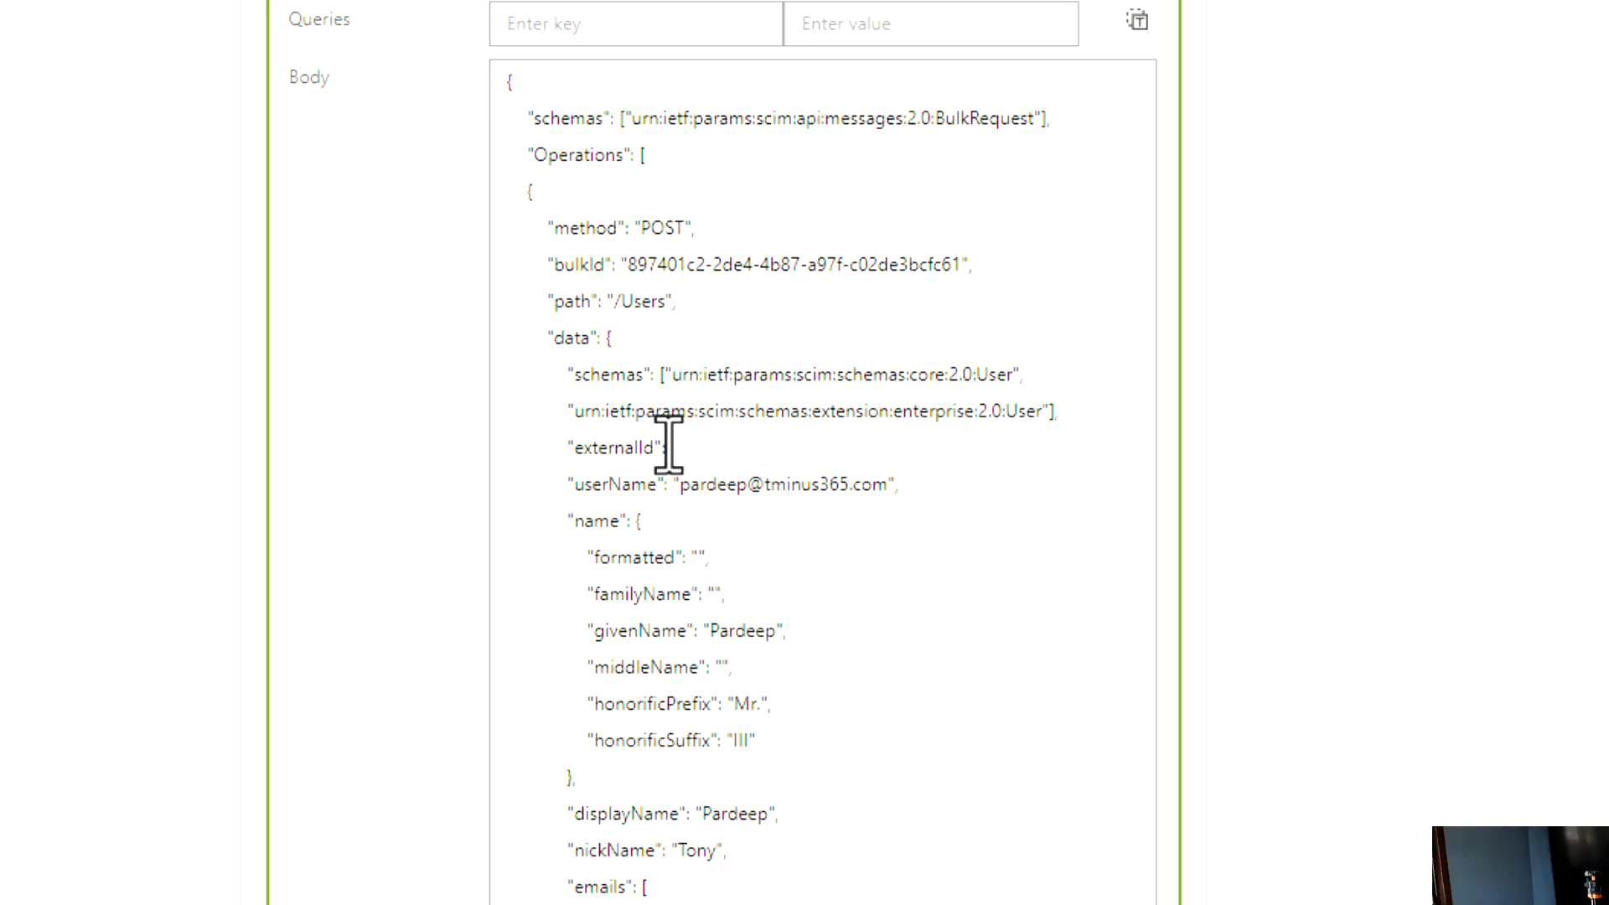
scroll(754, 410, "down", 8)
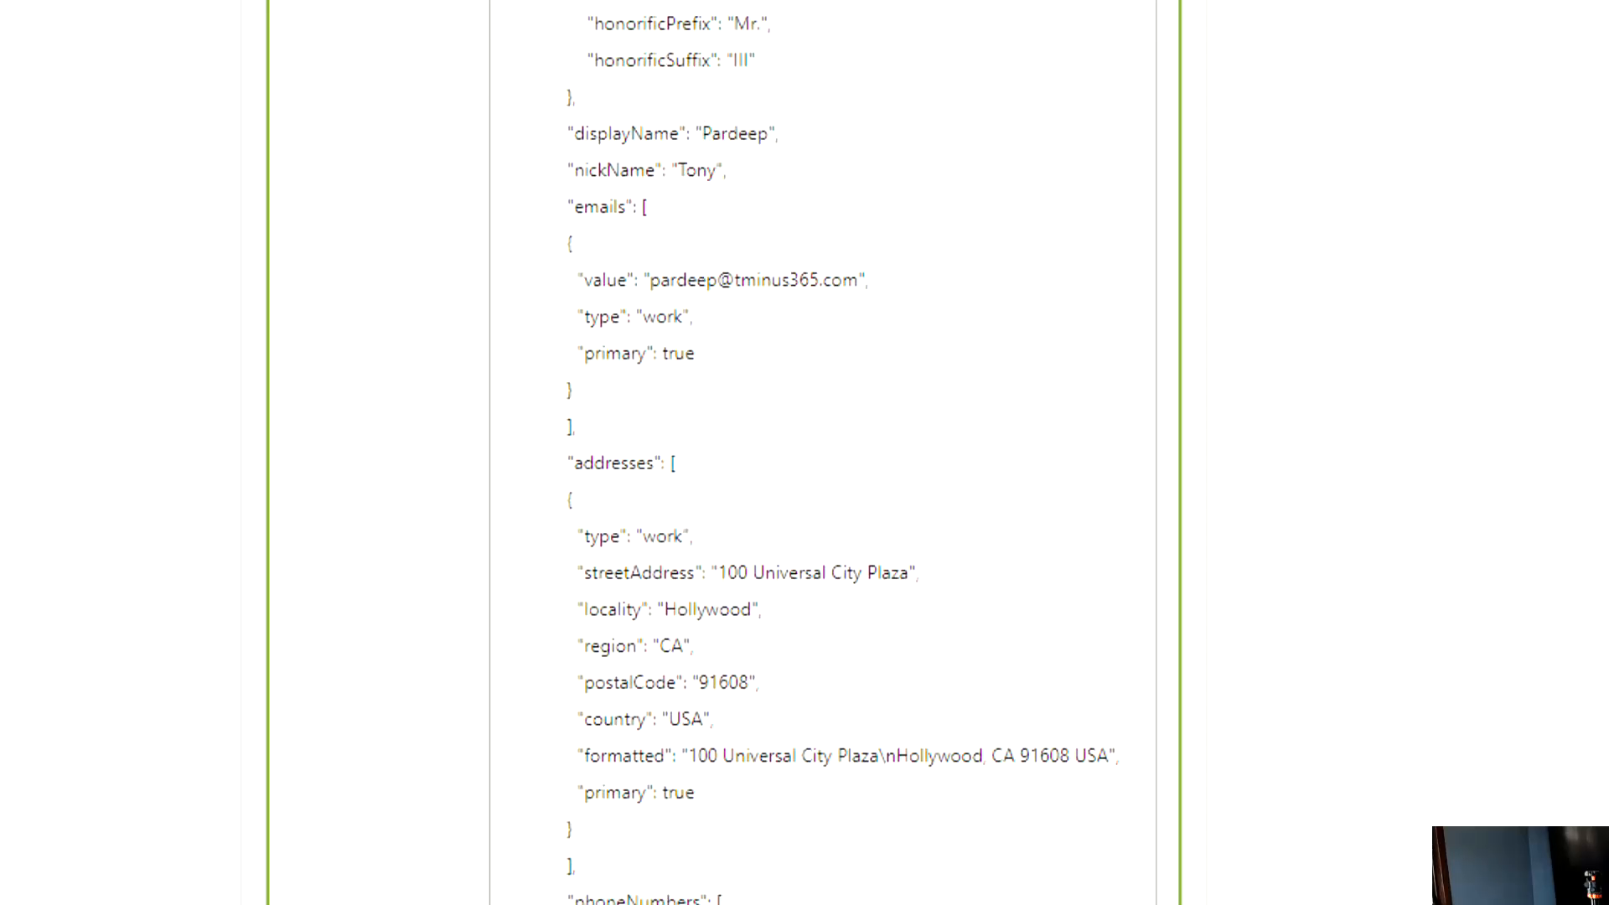
scroll(754, 410, "up", 9)
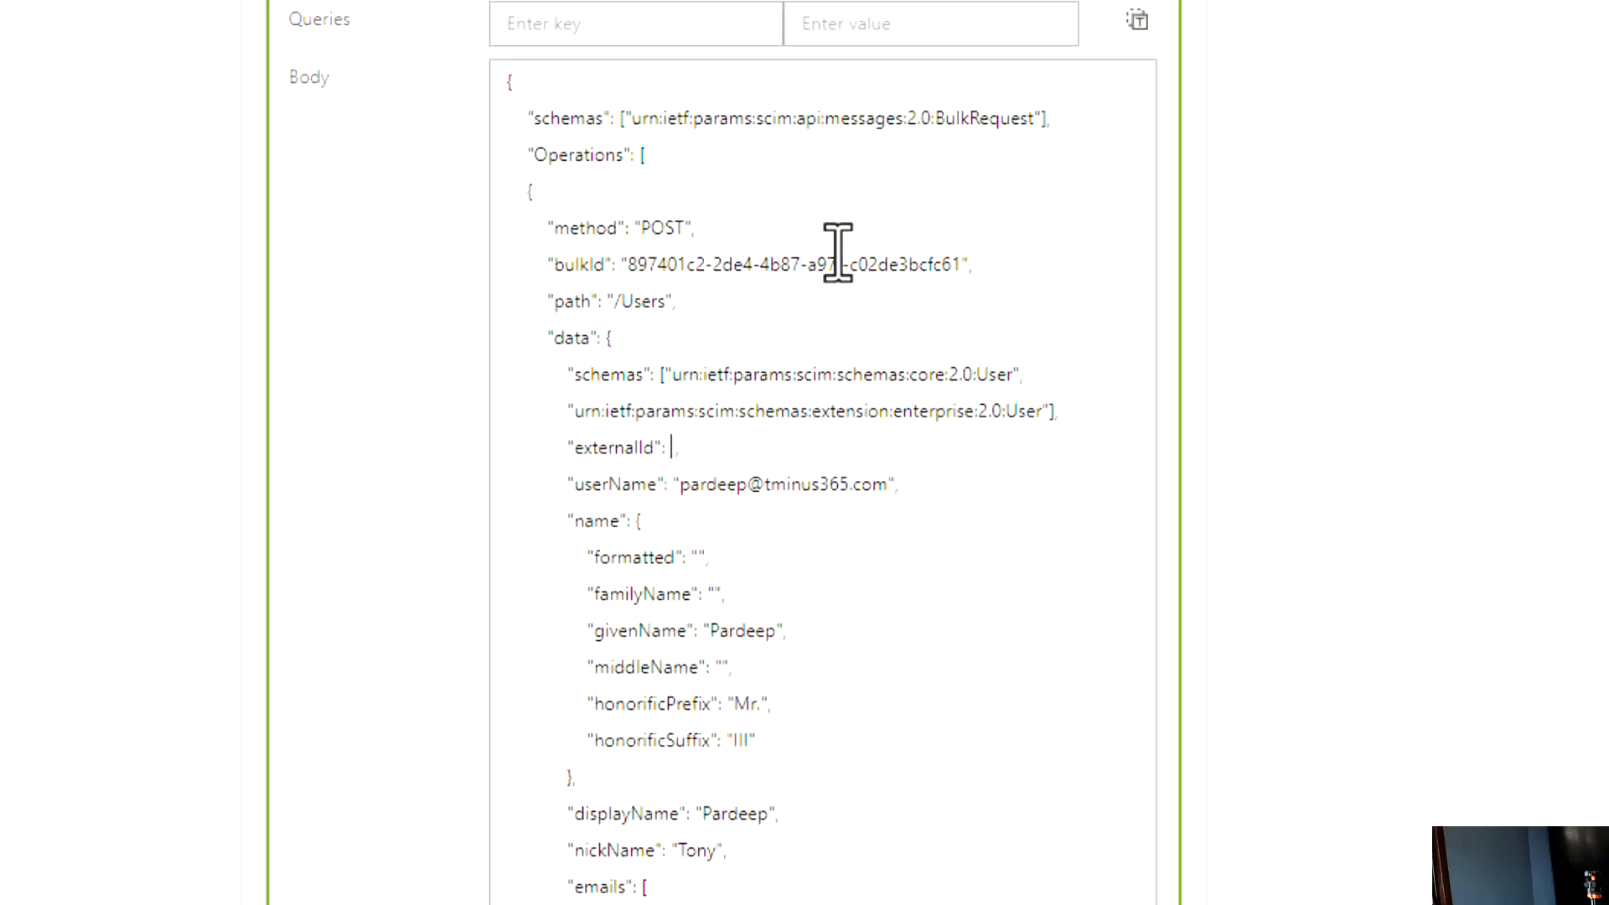
left_click(721, 400)
scroll(721, 401, "down", 8)
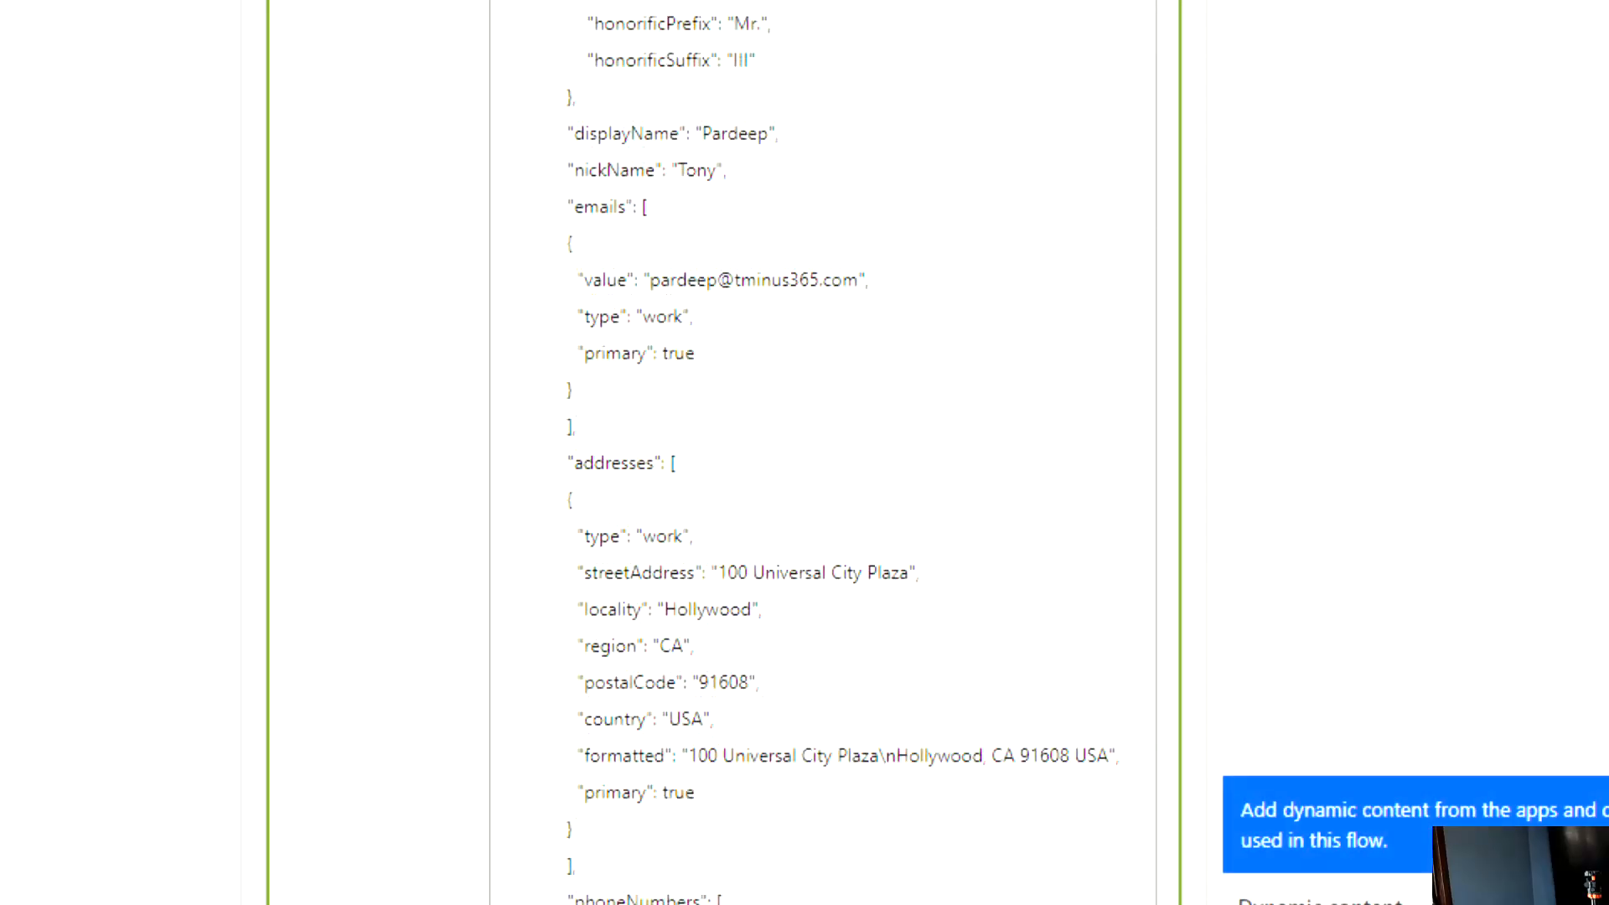
scroll(721, 401, "down", 5)
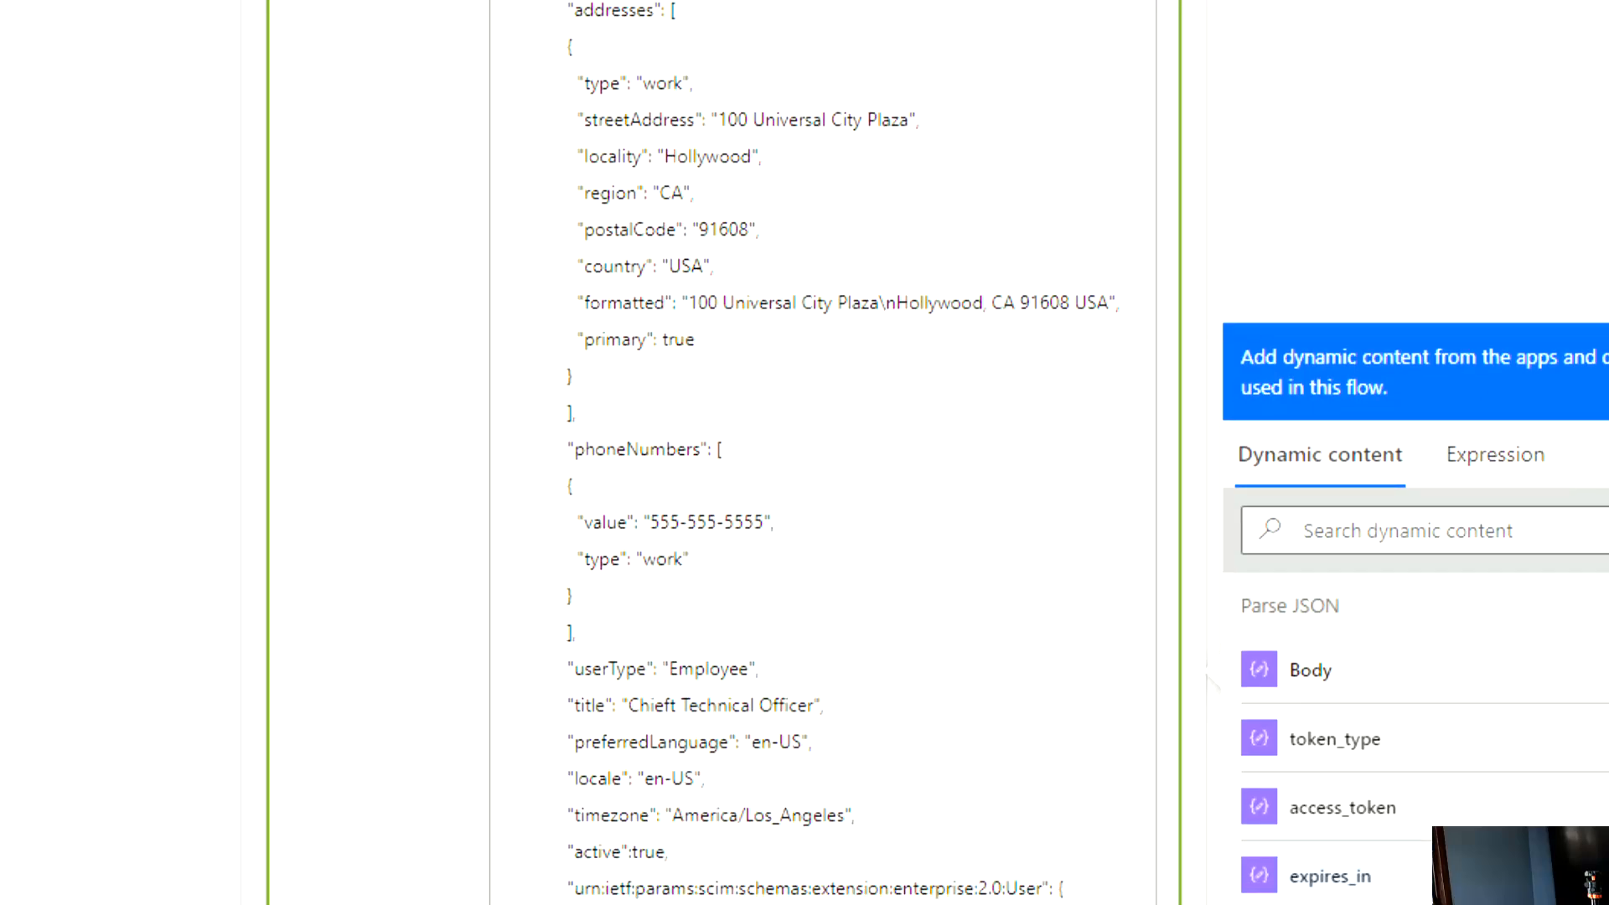
scroll(1383, 713, "down", 3)
scroll(1383, 712, "down", 5)
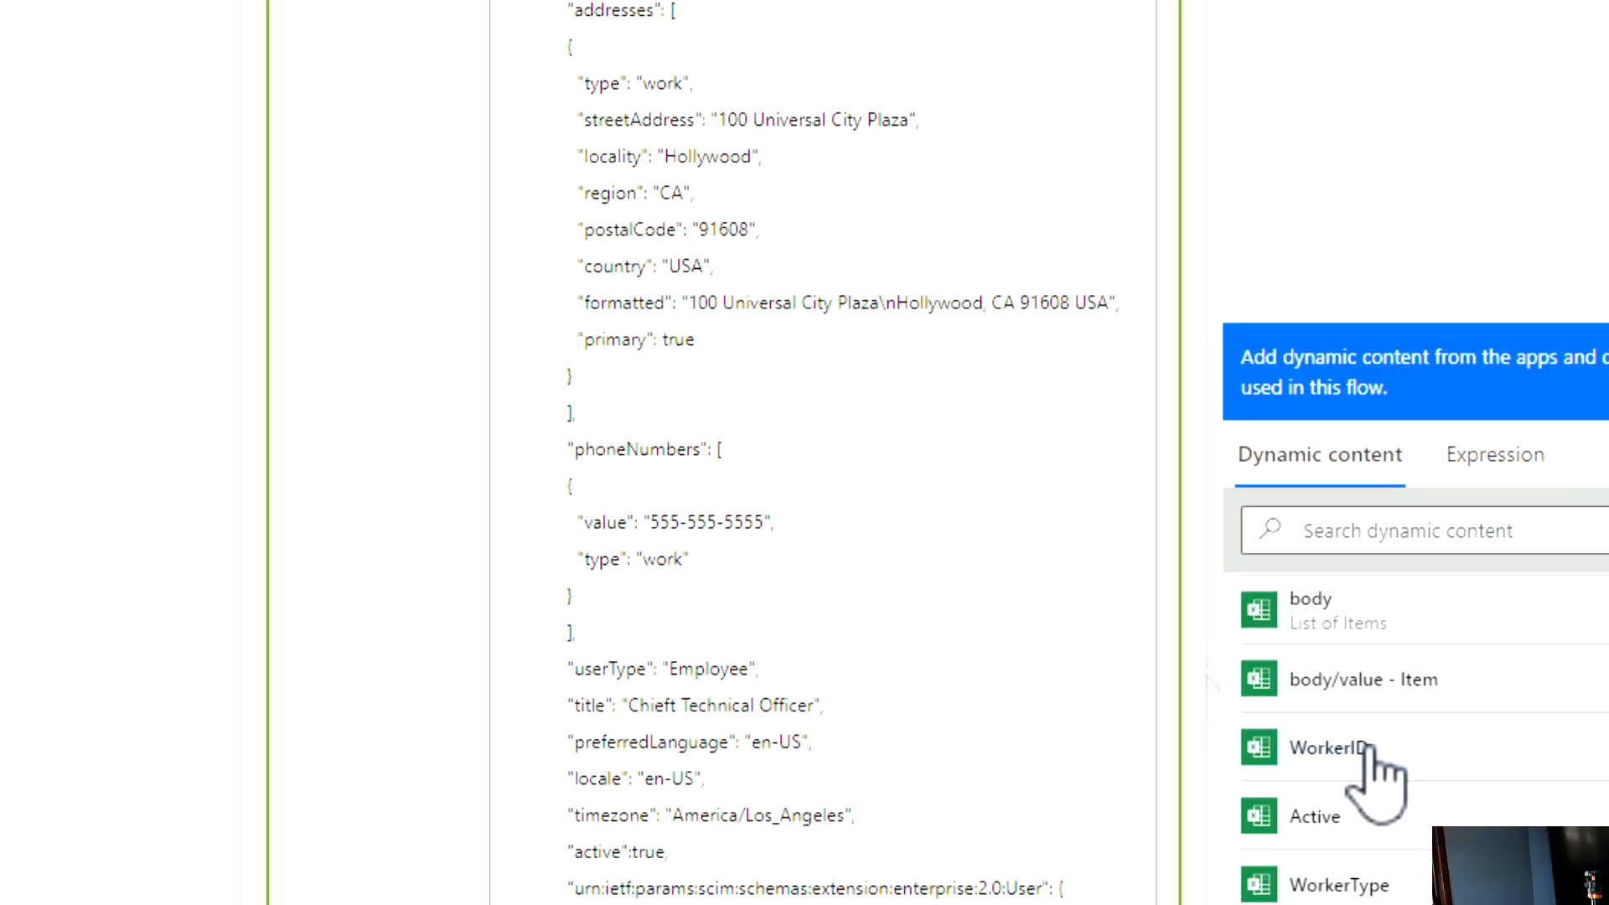
scroll(1367, 754, "down", 8)
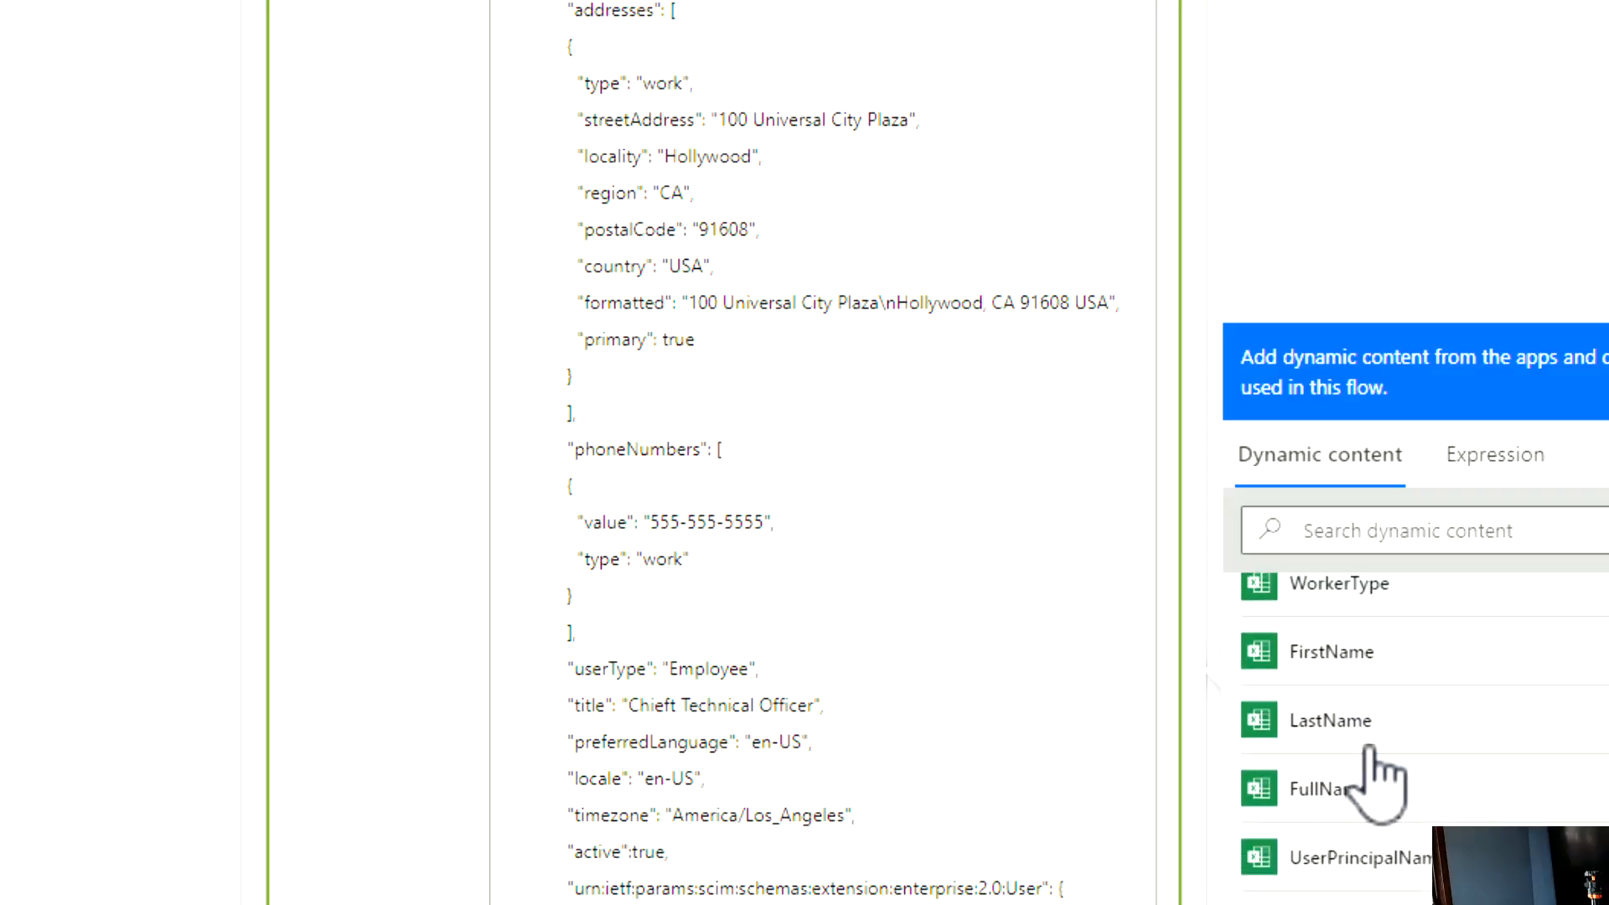
scroll(1368, 754, "up", 5)
scroll(1366, 755, "up", 5)
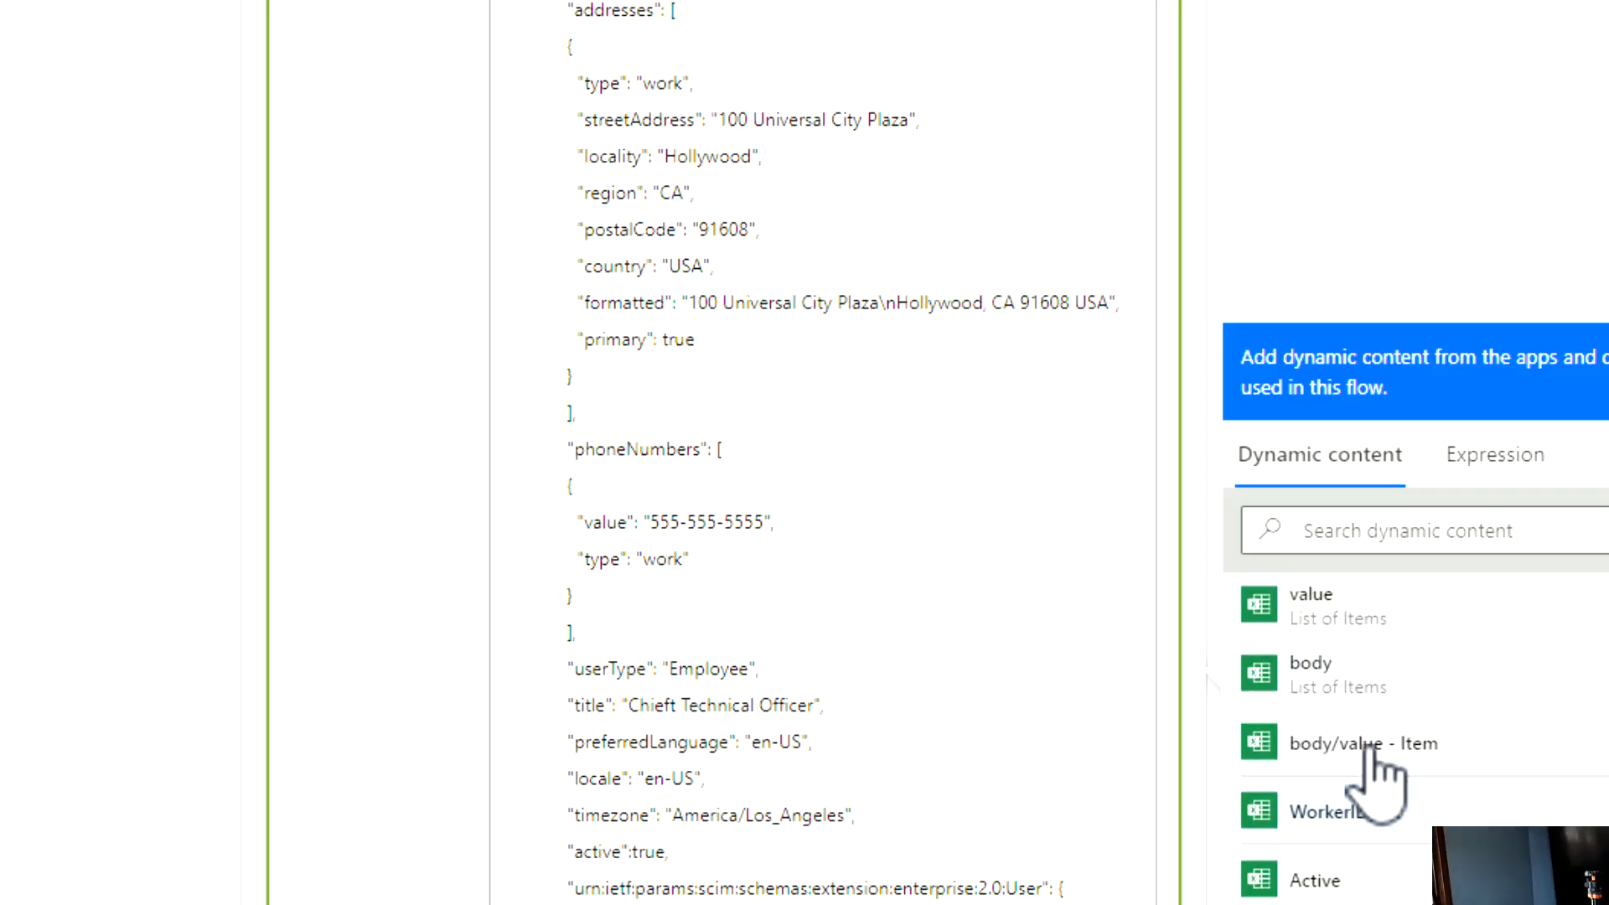
Step: Replace the quoted sample userName value in the payload body with the UserPrincipalName column from the Excel table rows
scroll(797, 388, "up", 10)
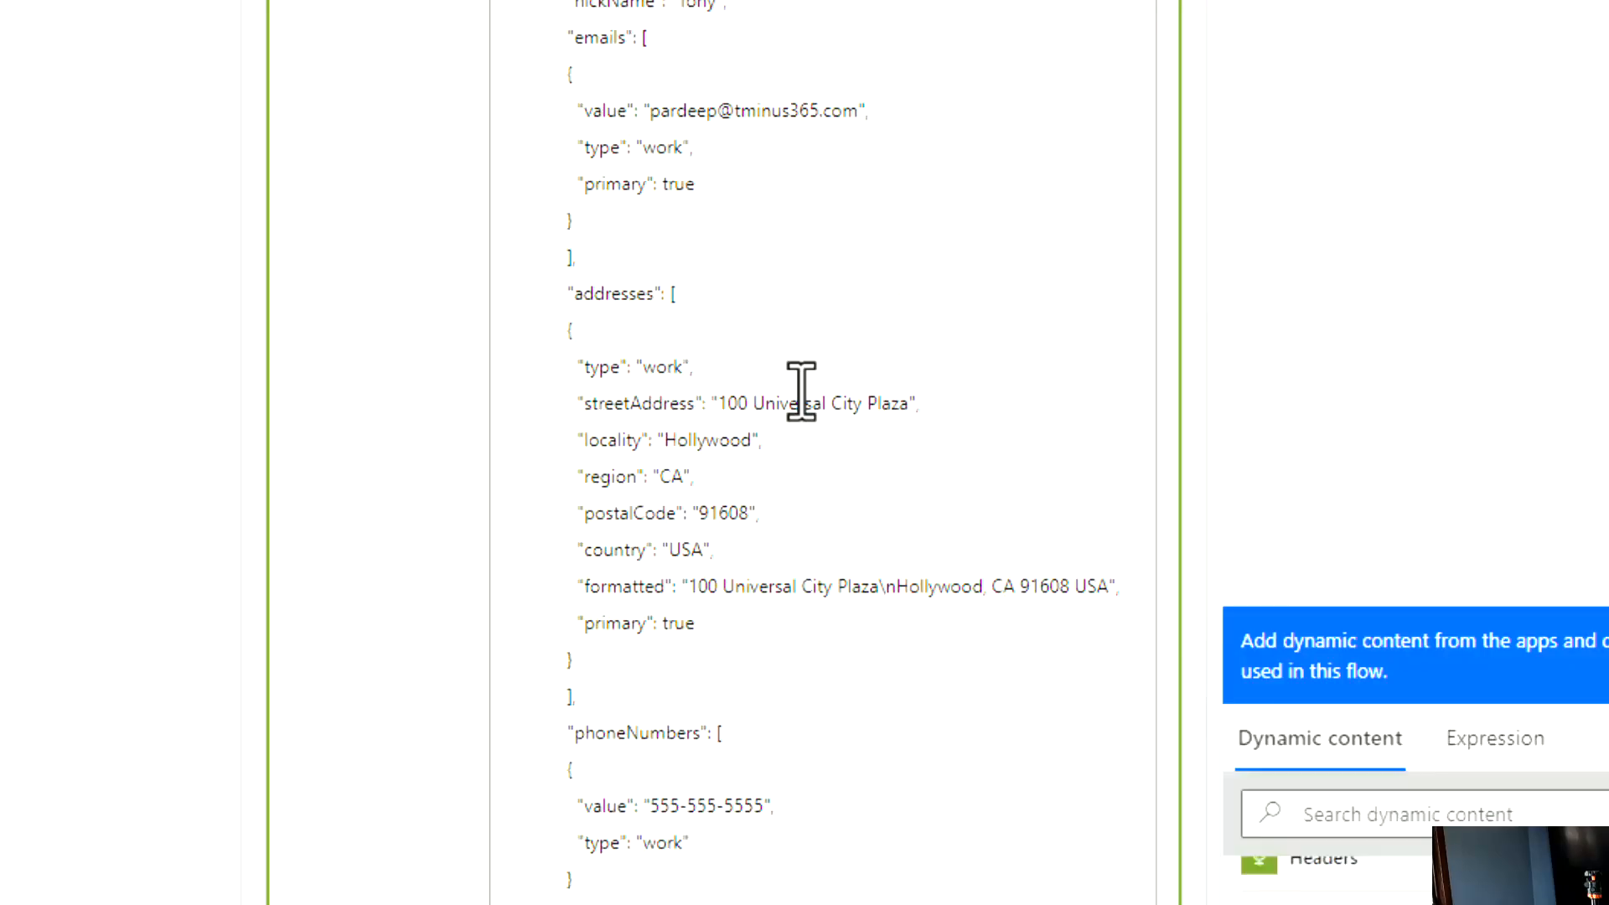
left_click_drag(680, 257, 886, 265)
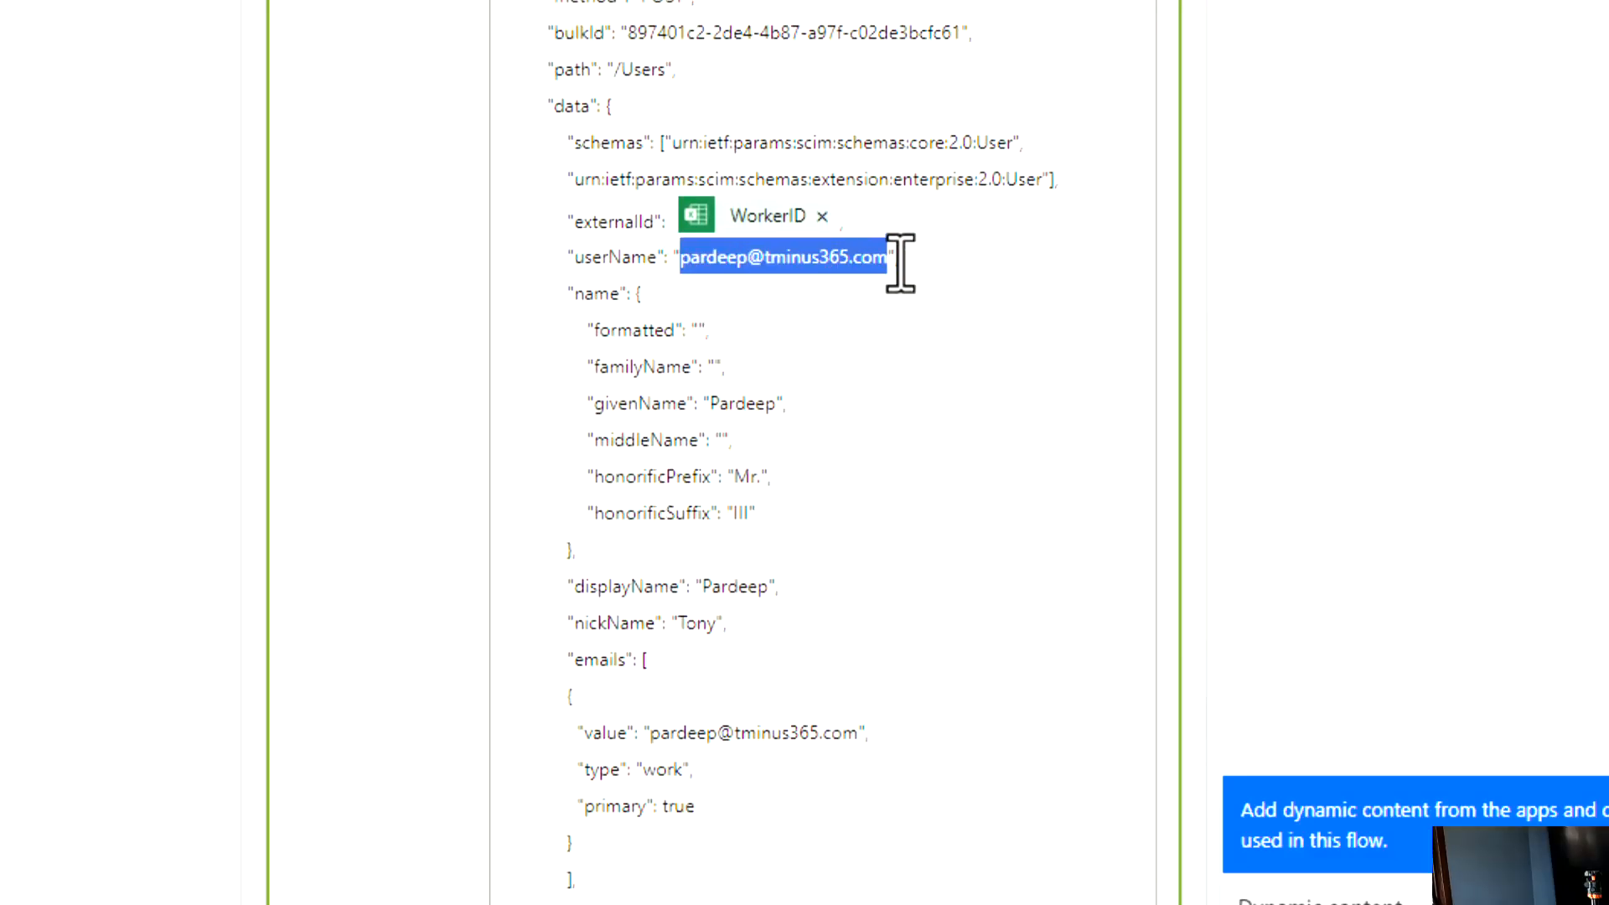
key("BackSpace")
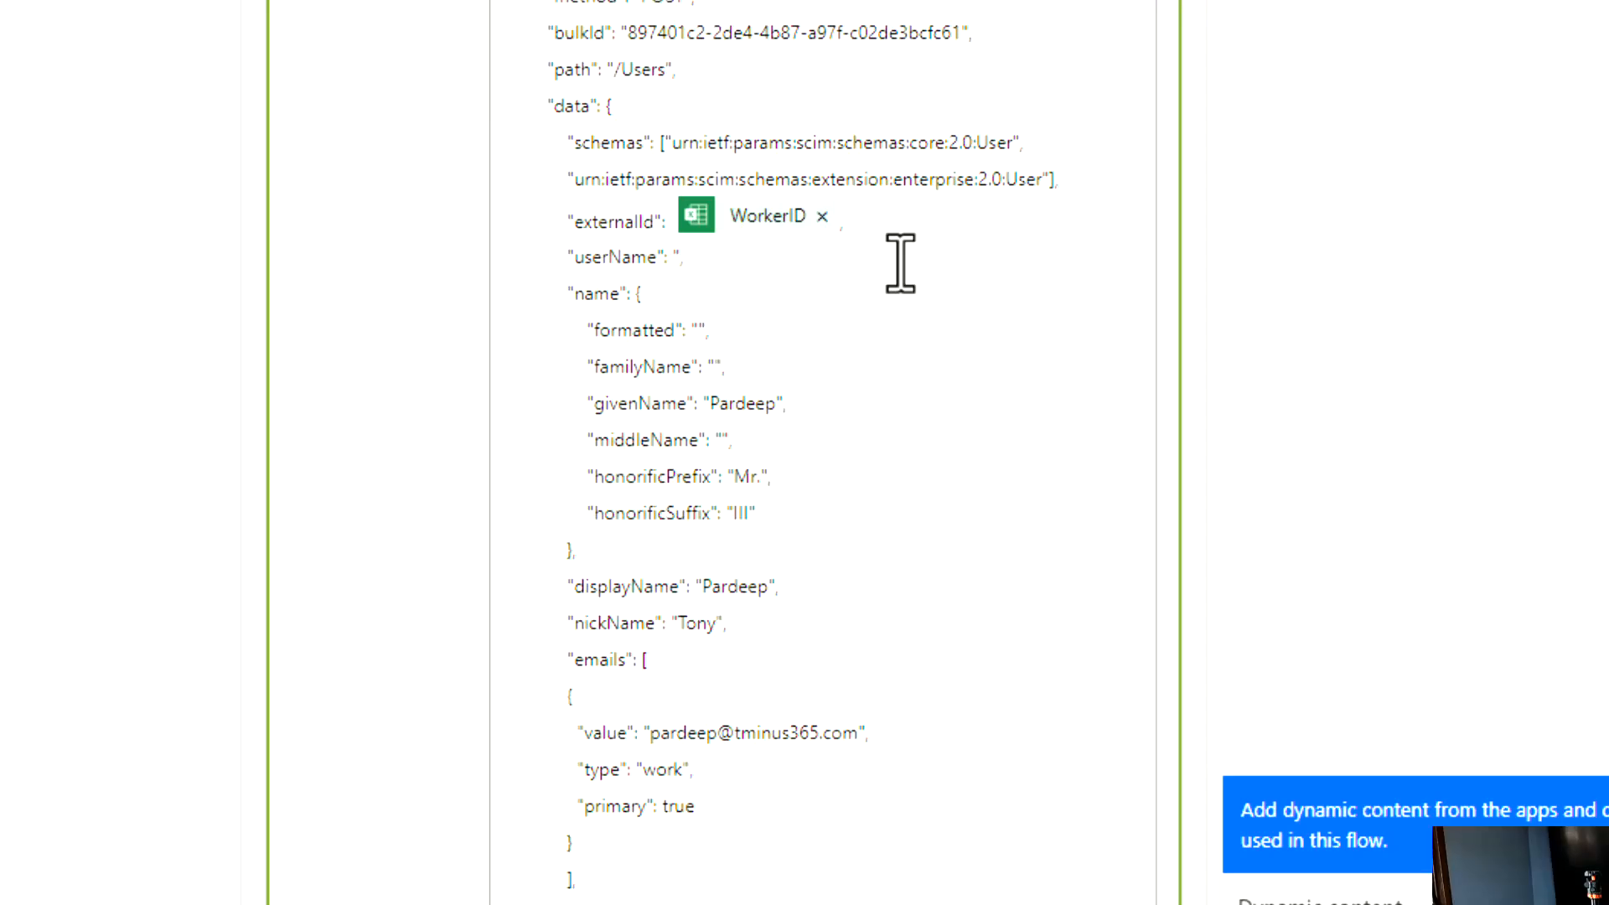
scroll(1448, 813, "down", 15)
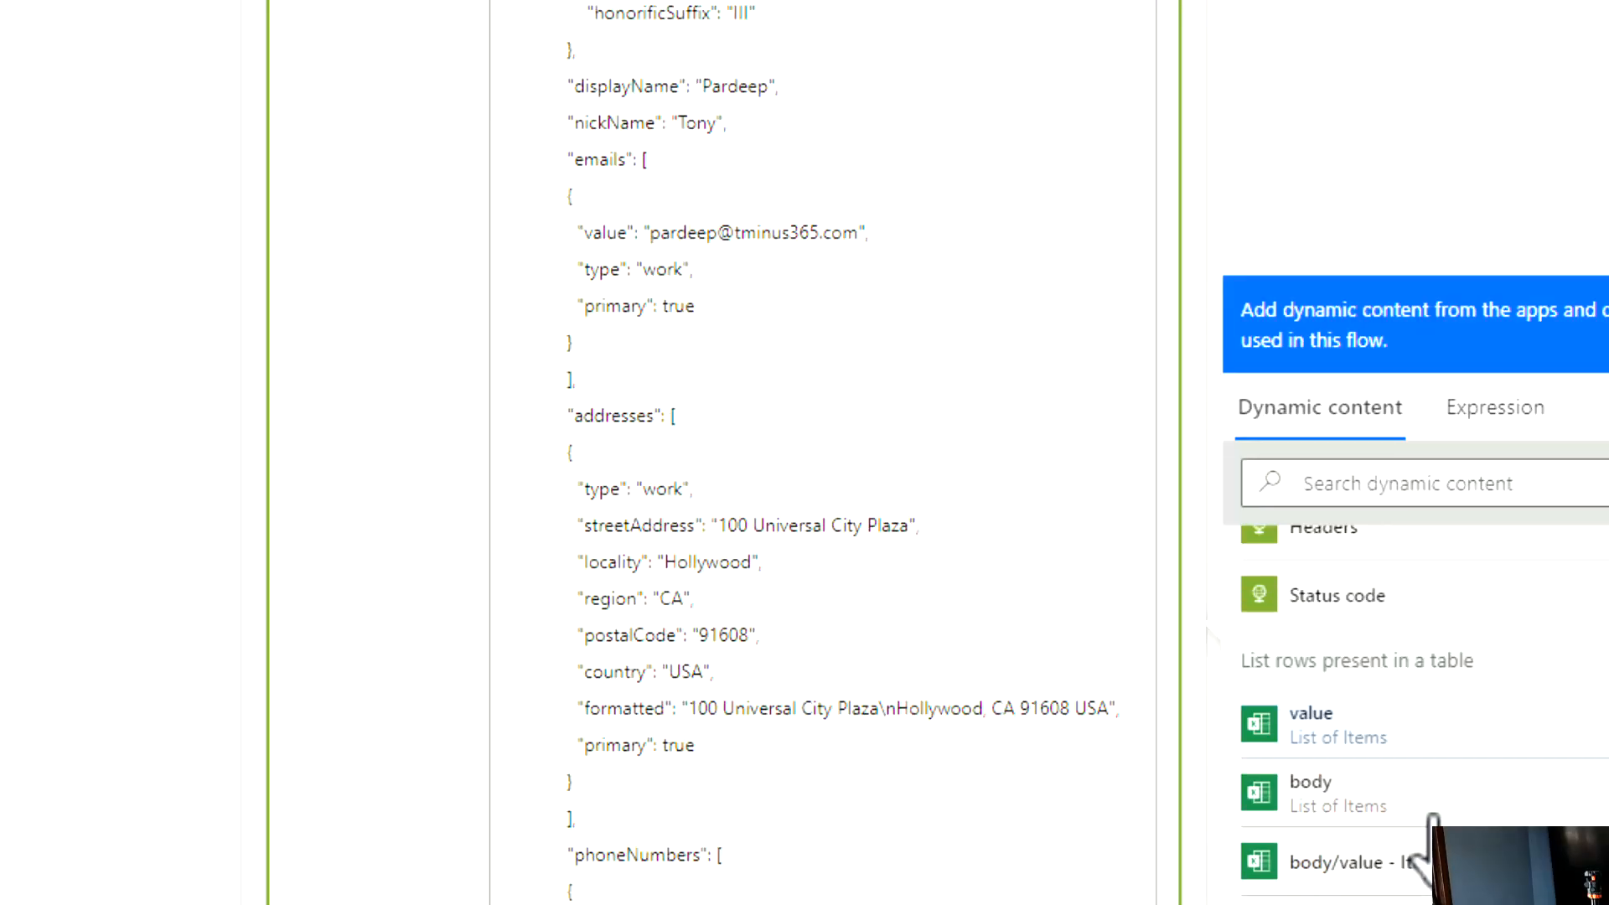
scroll(1417, 496, "up", 3)
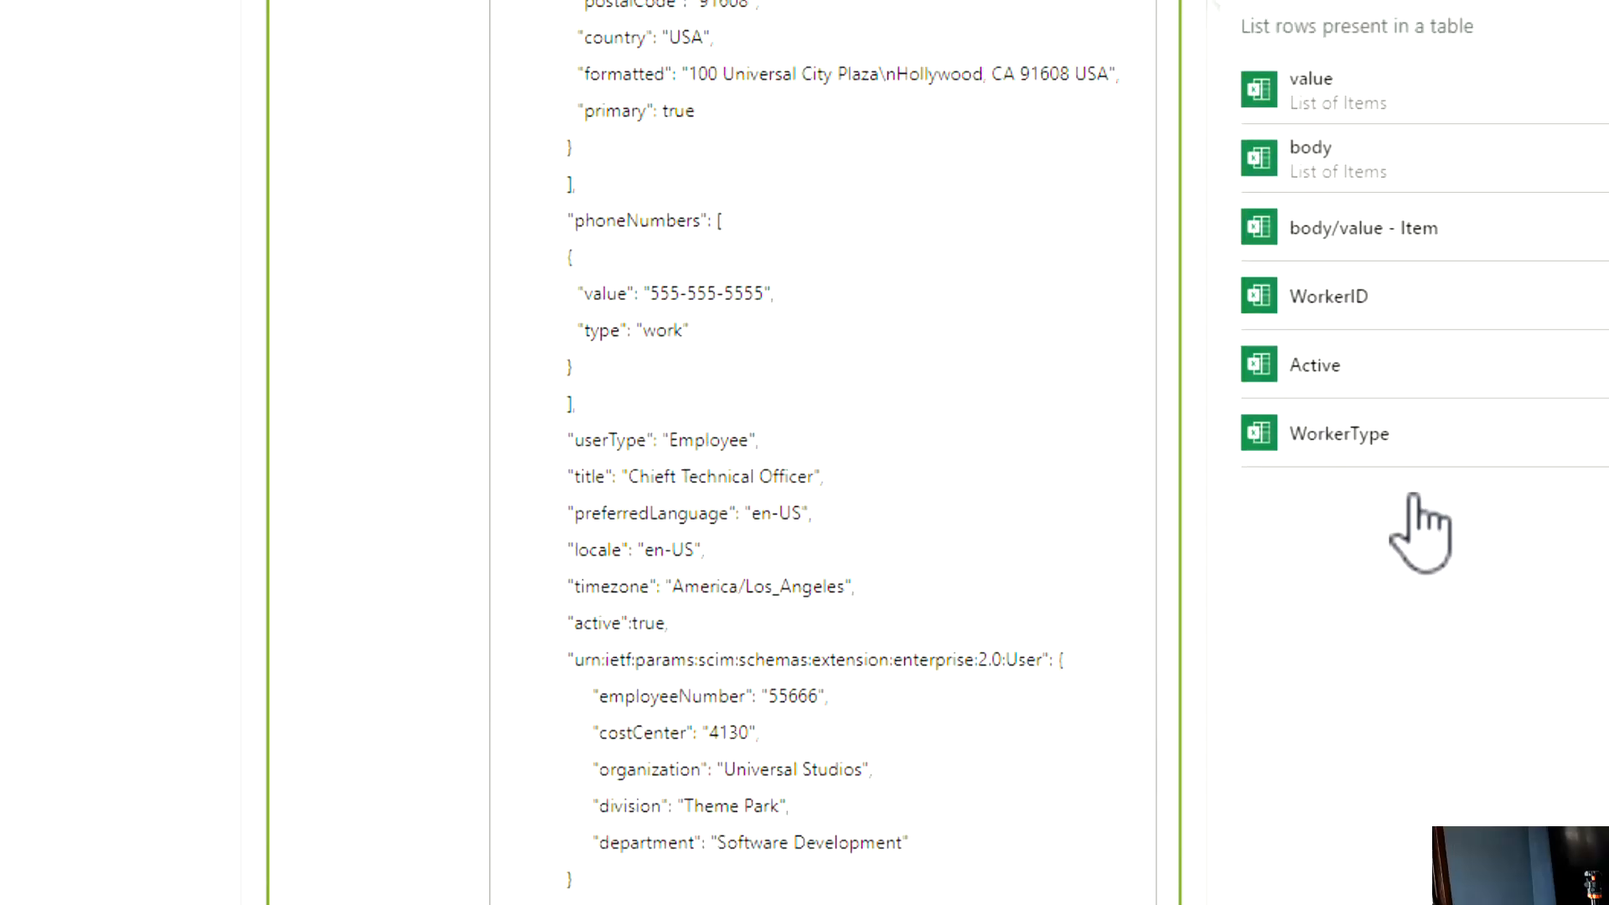
scroll(1487, 552, "up", 1)
scroll(1488, 551, "down", 1)
scroll(1496, 591, "down", 3)
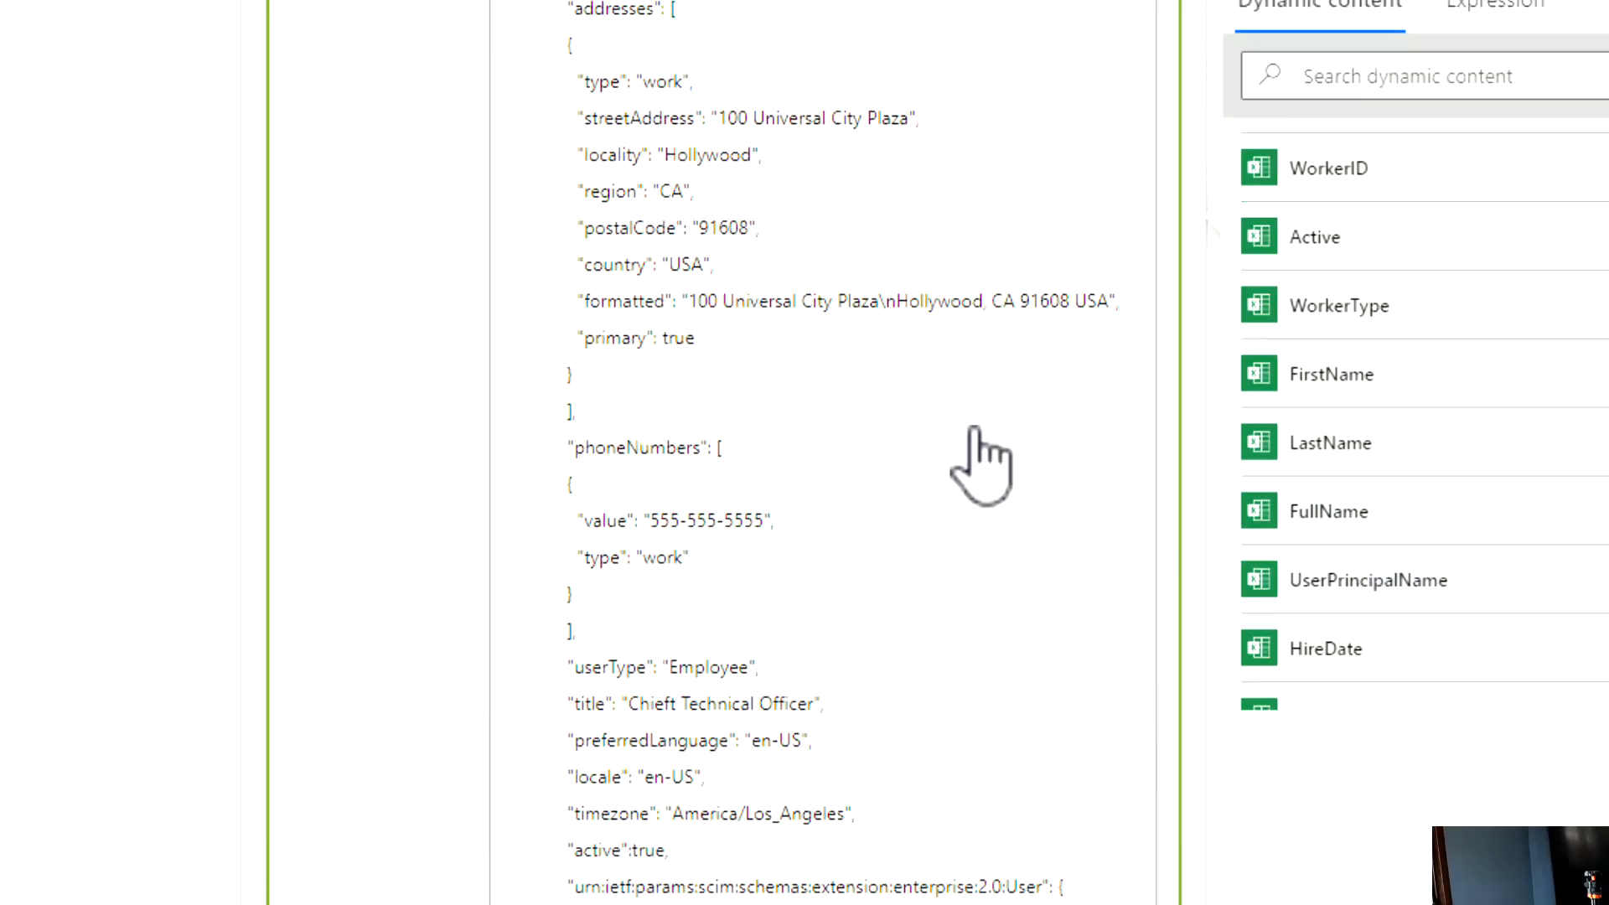
Step: Replace the quoted sample givenName value in the payload body with the FirstName column from the Excel table rows
scroll(943, 348, "up", 3)
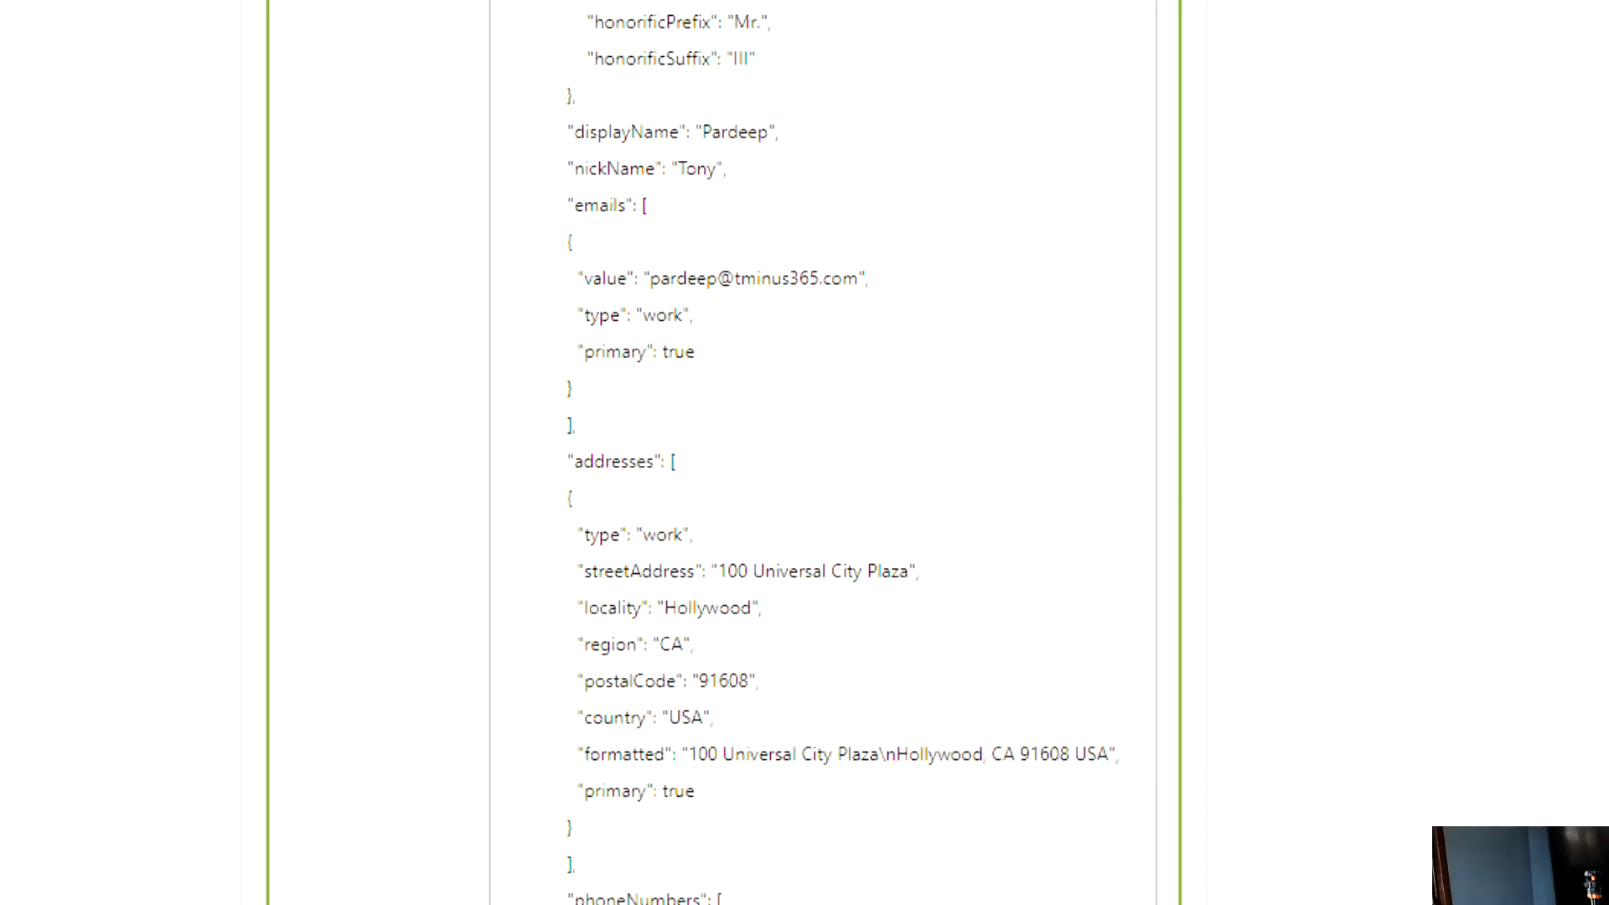
scroll(712, 180, "up", 5)
left_click_drag(702, 344, 797, 344)
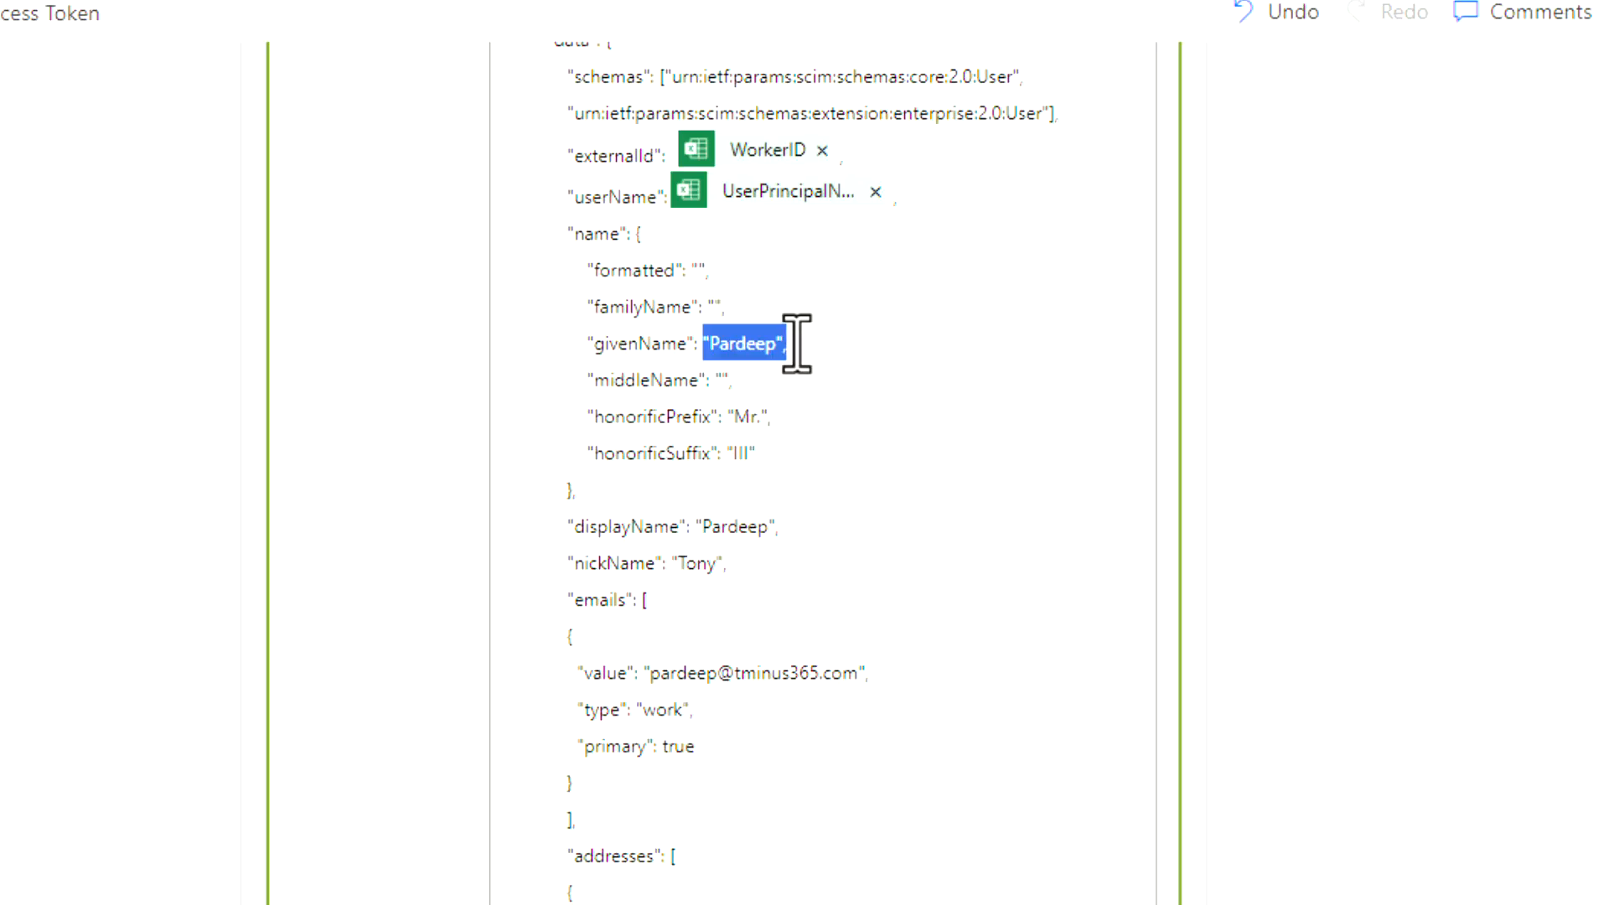
key("BackSpace")
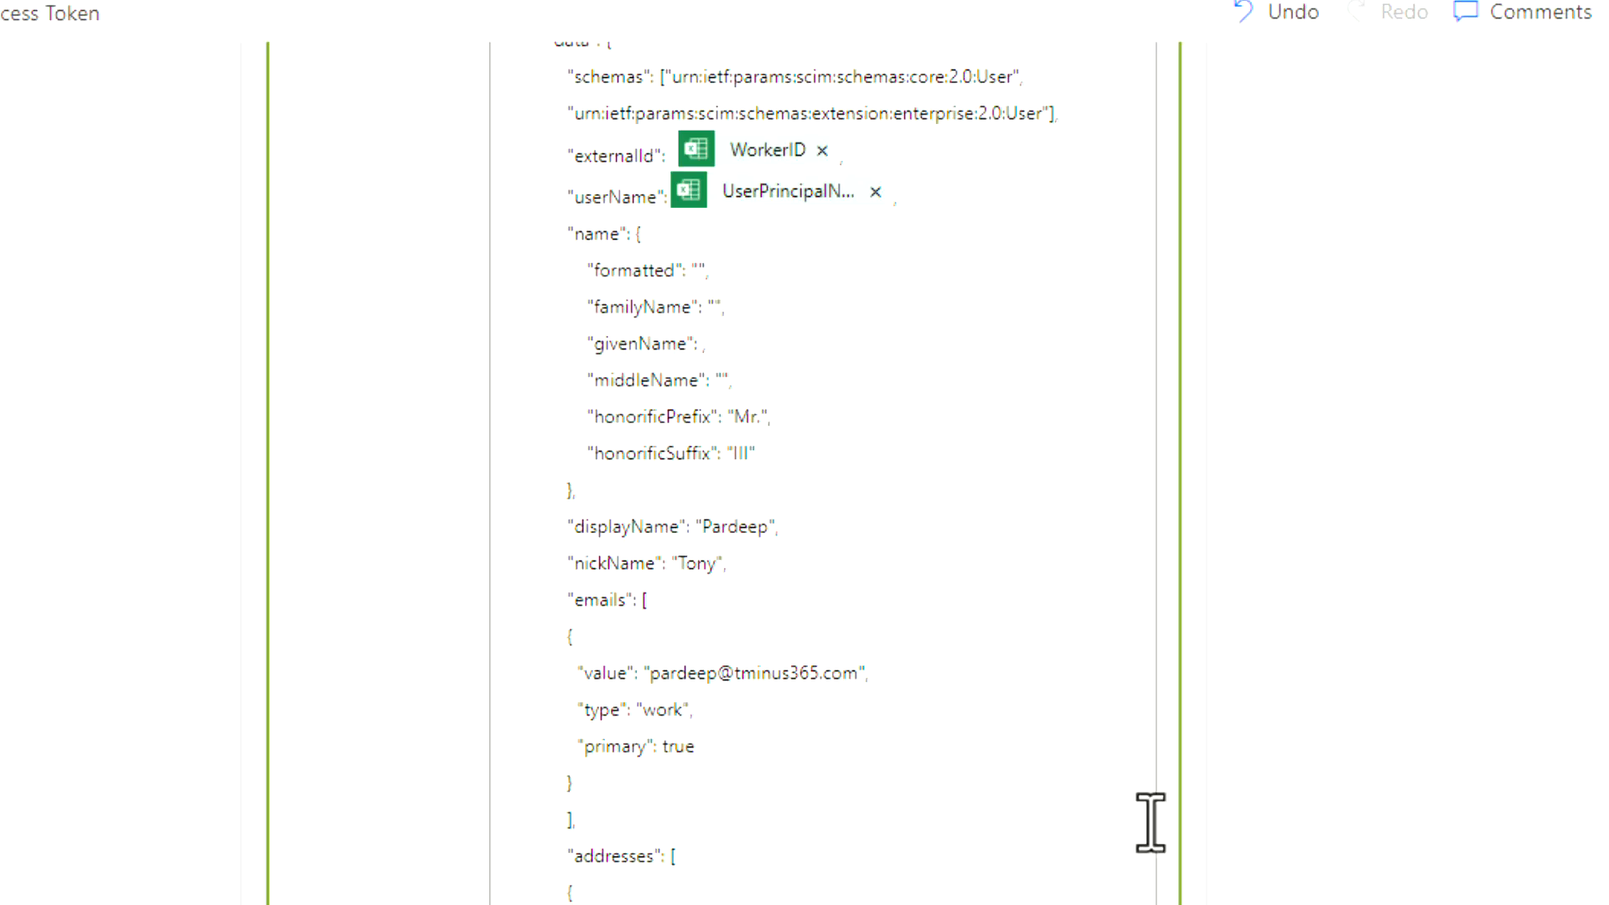
scroll(1149, 815, "down", 14)
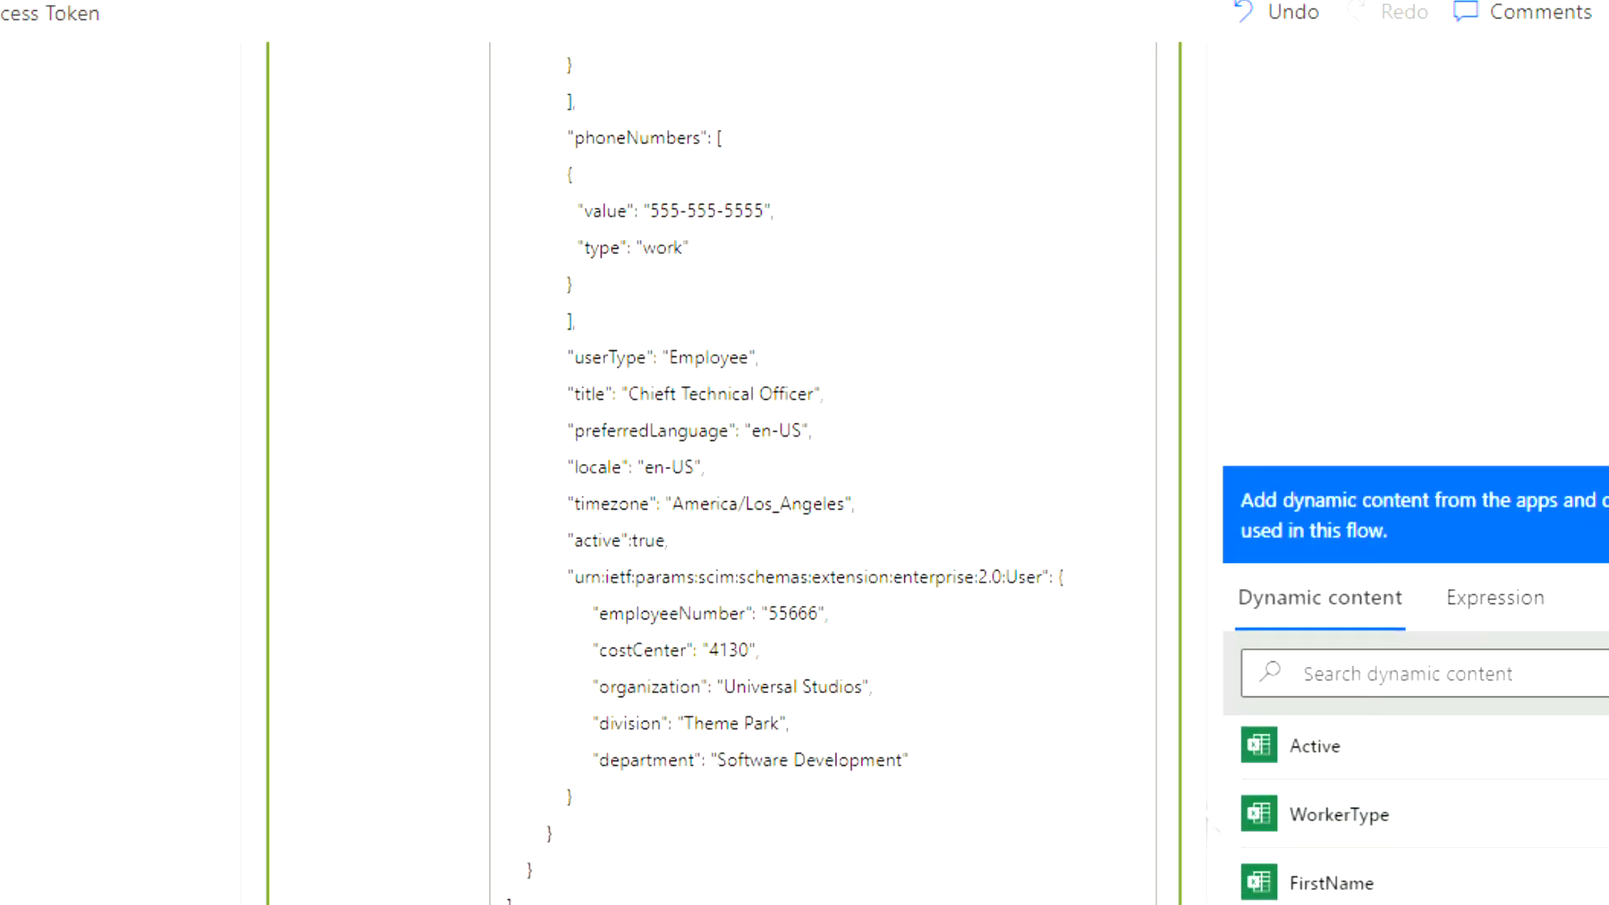
scroll(922, 754, "up", 13)
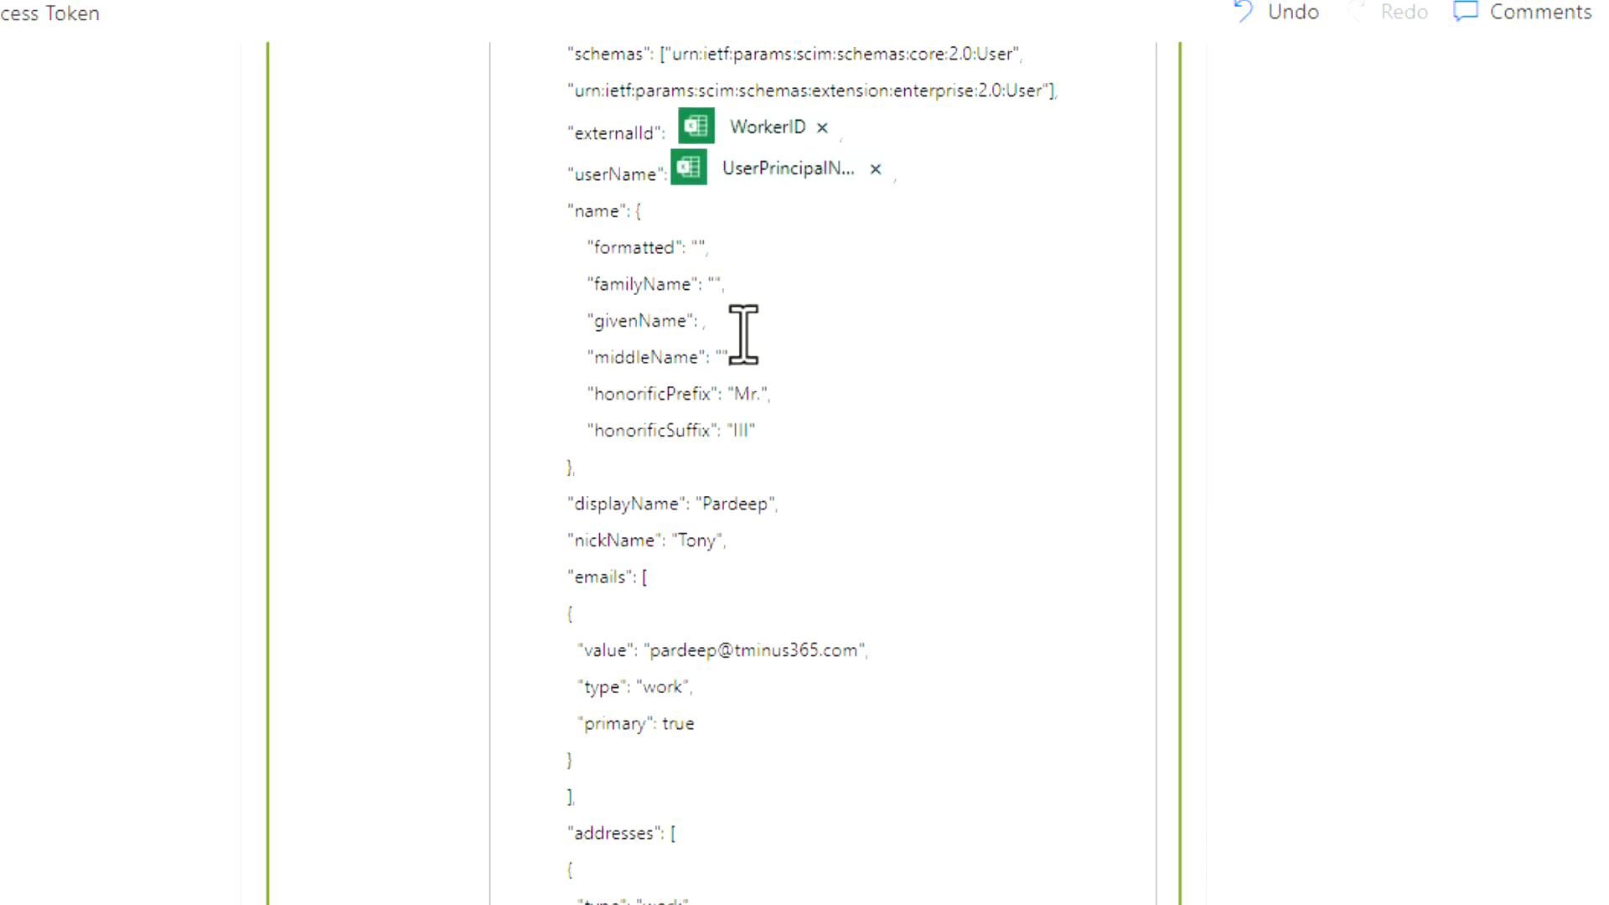
scroll(922, 503, "down", 14)
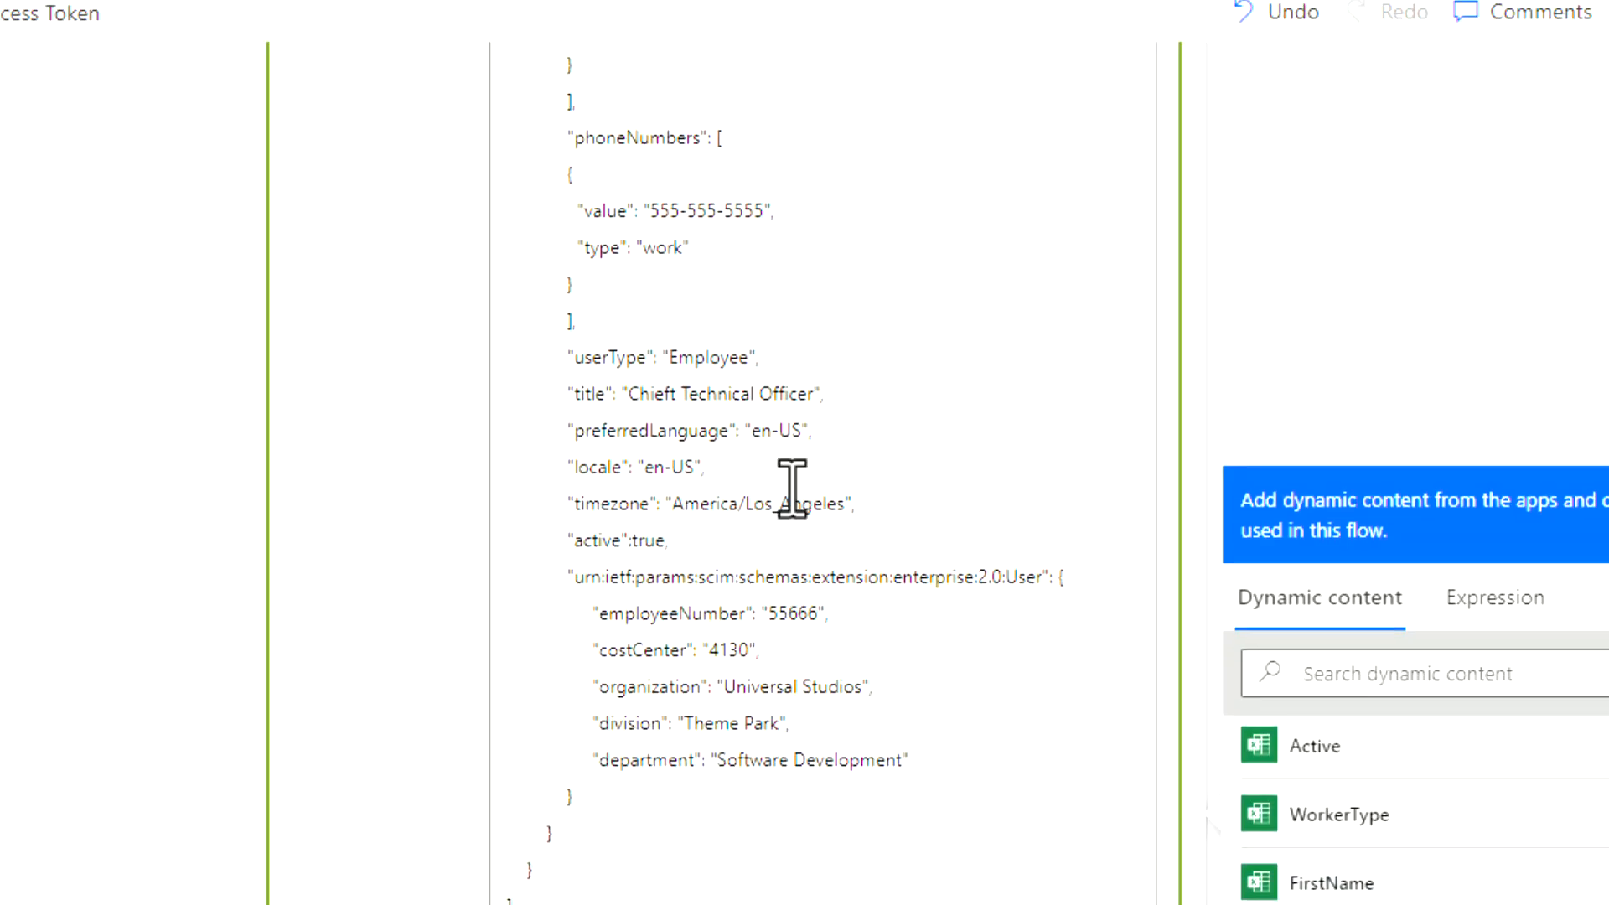
Step: Replace the quoted sample displayName value in the payload body with the FullName column from the Excel table rows
scroll(790, 489, "up", 13)
double_click(766, 501)
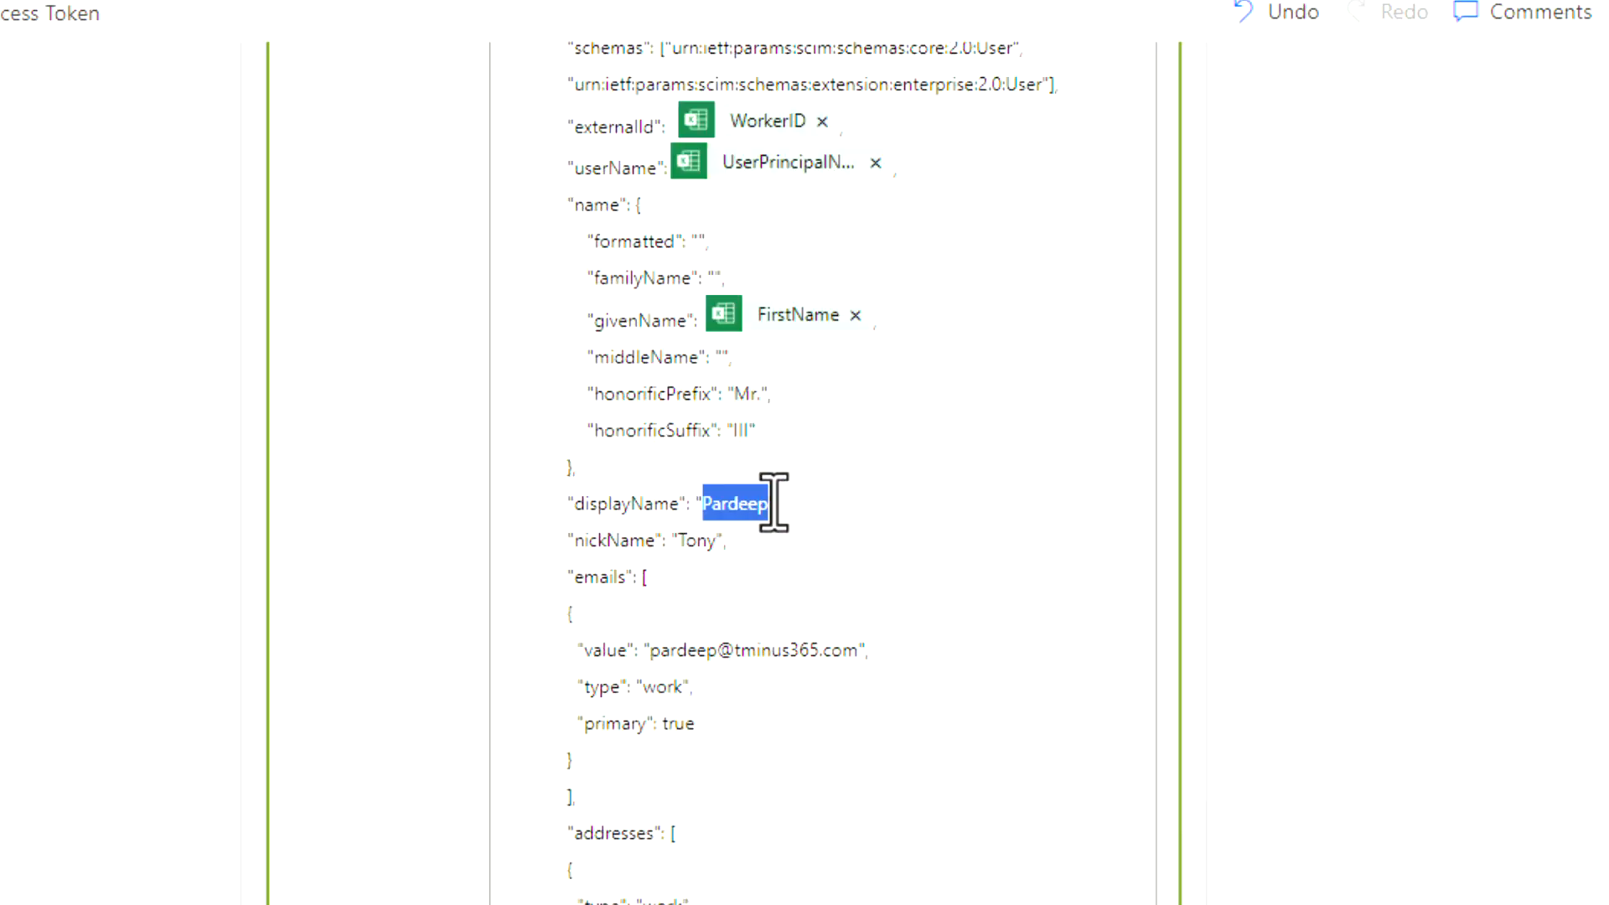
key("BackSpace")
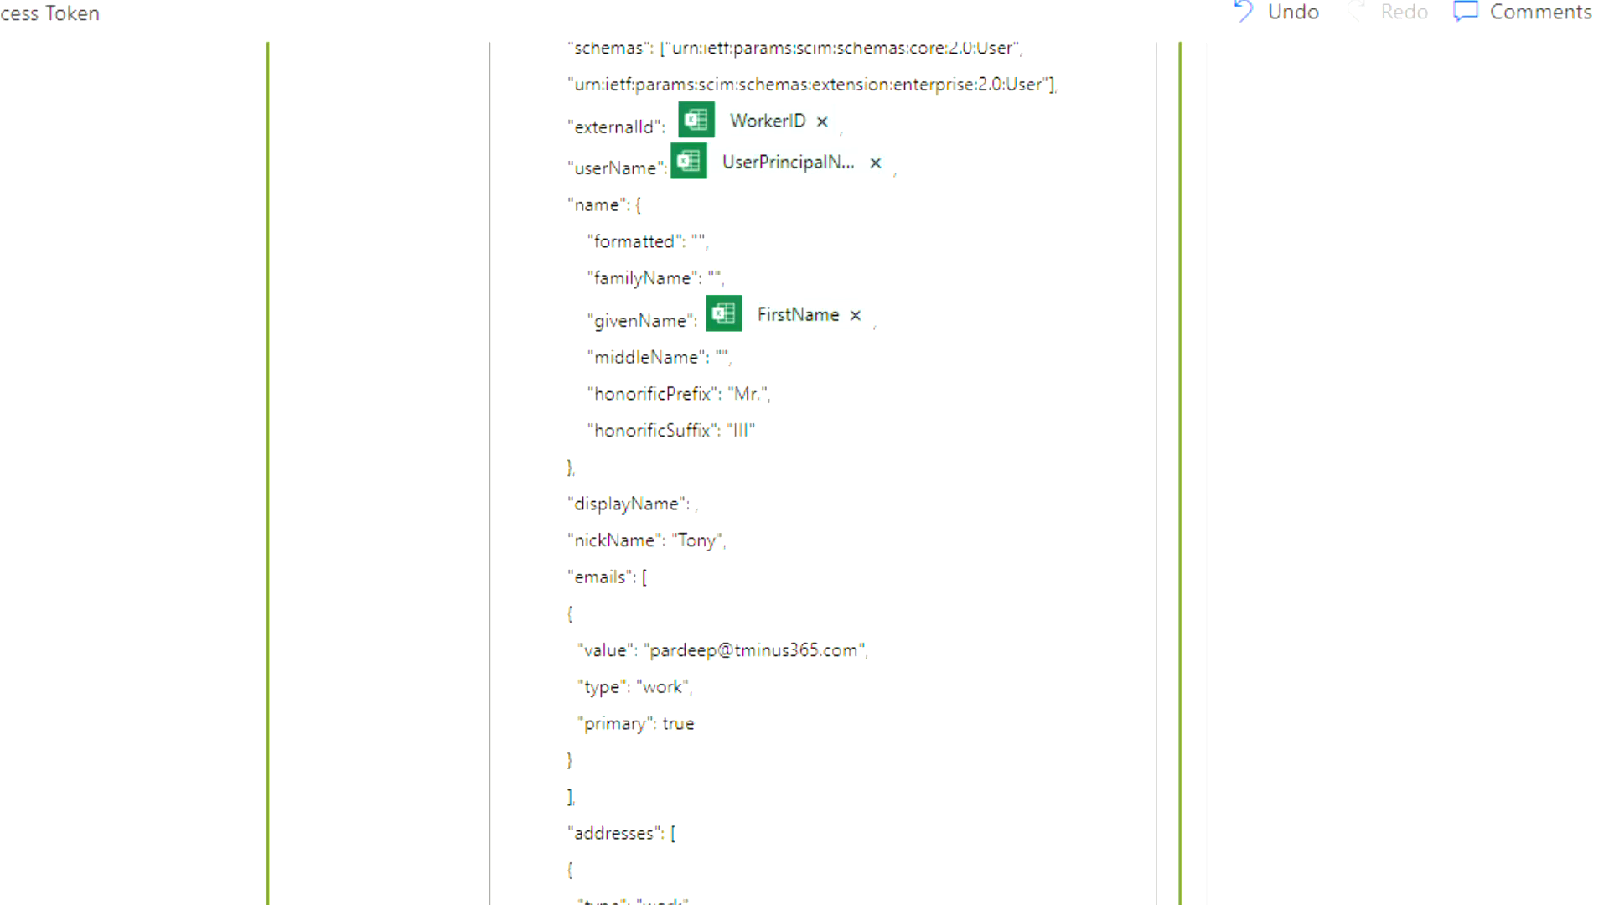
scroll(1454, 658, "down", 10)
scroll(1450, 838, "down", 1)
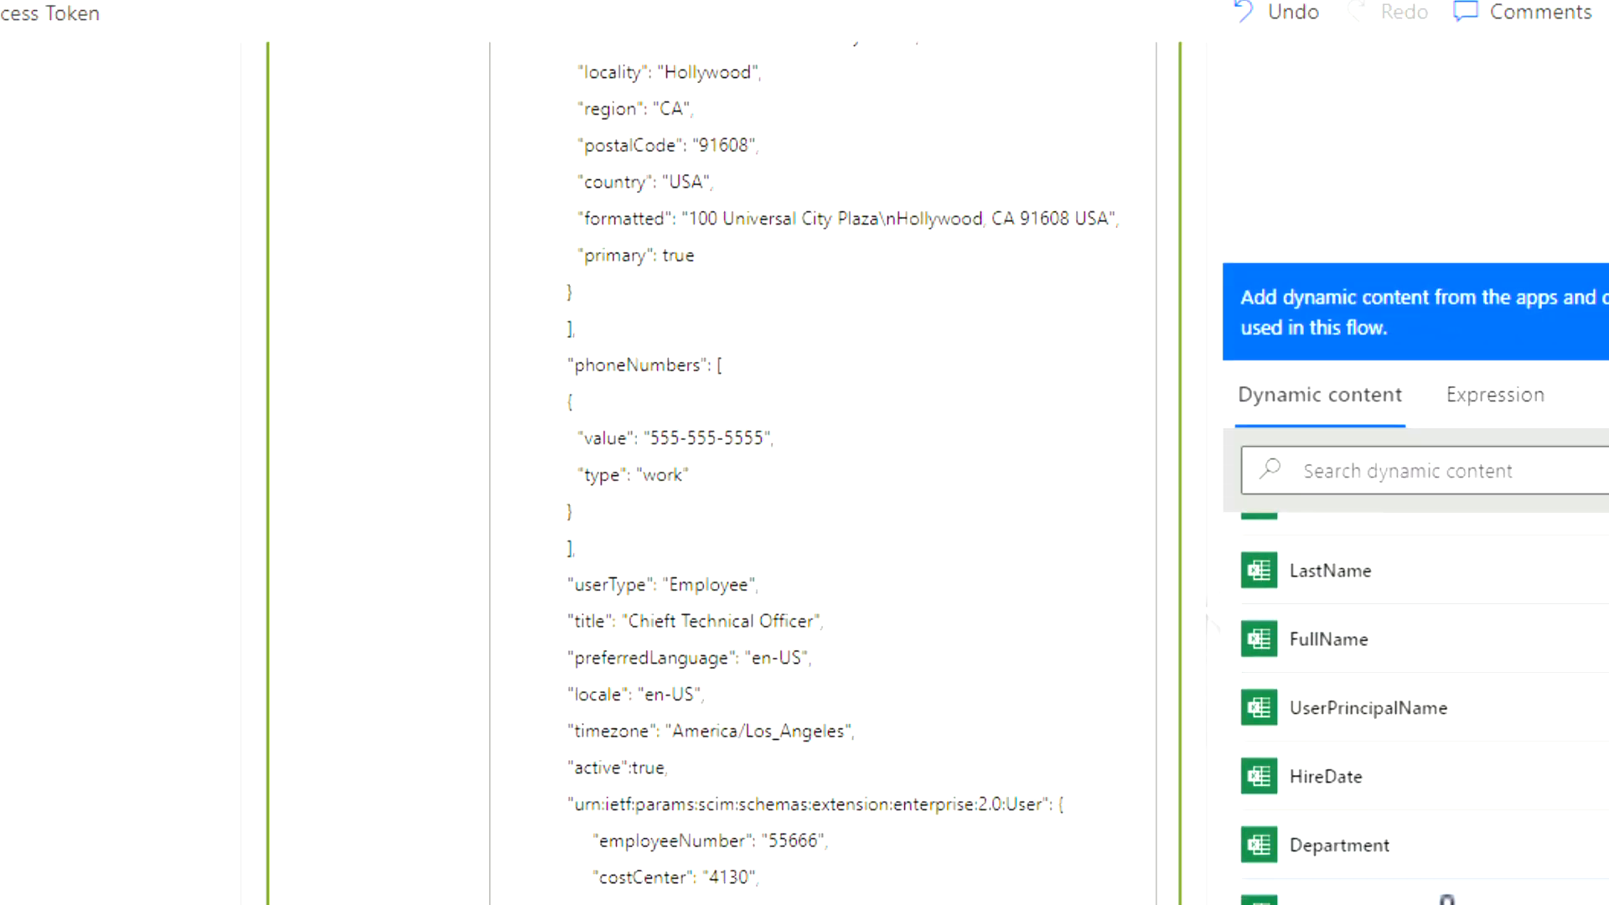
scroll(1446, 888, "down", 1)
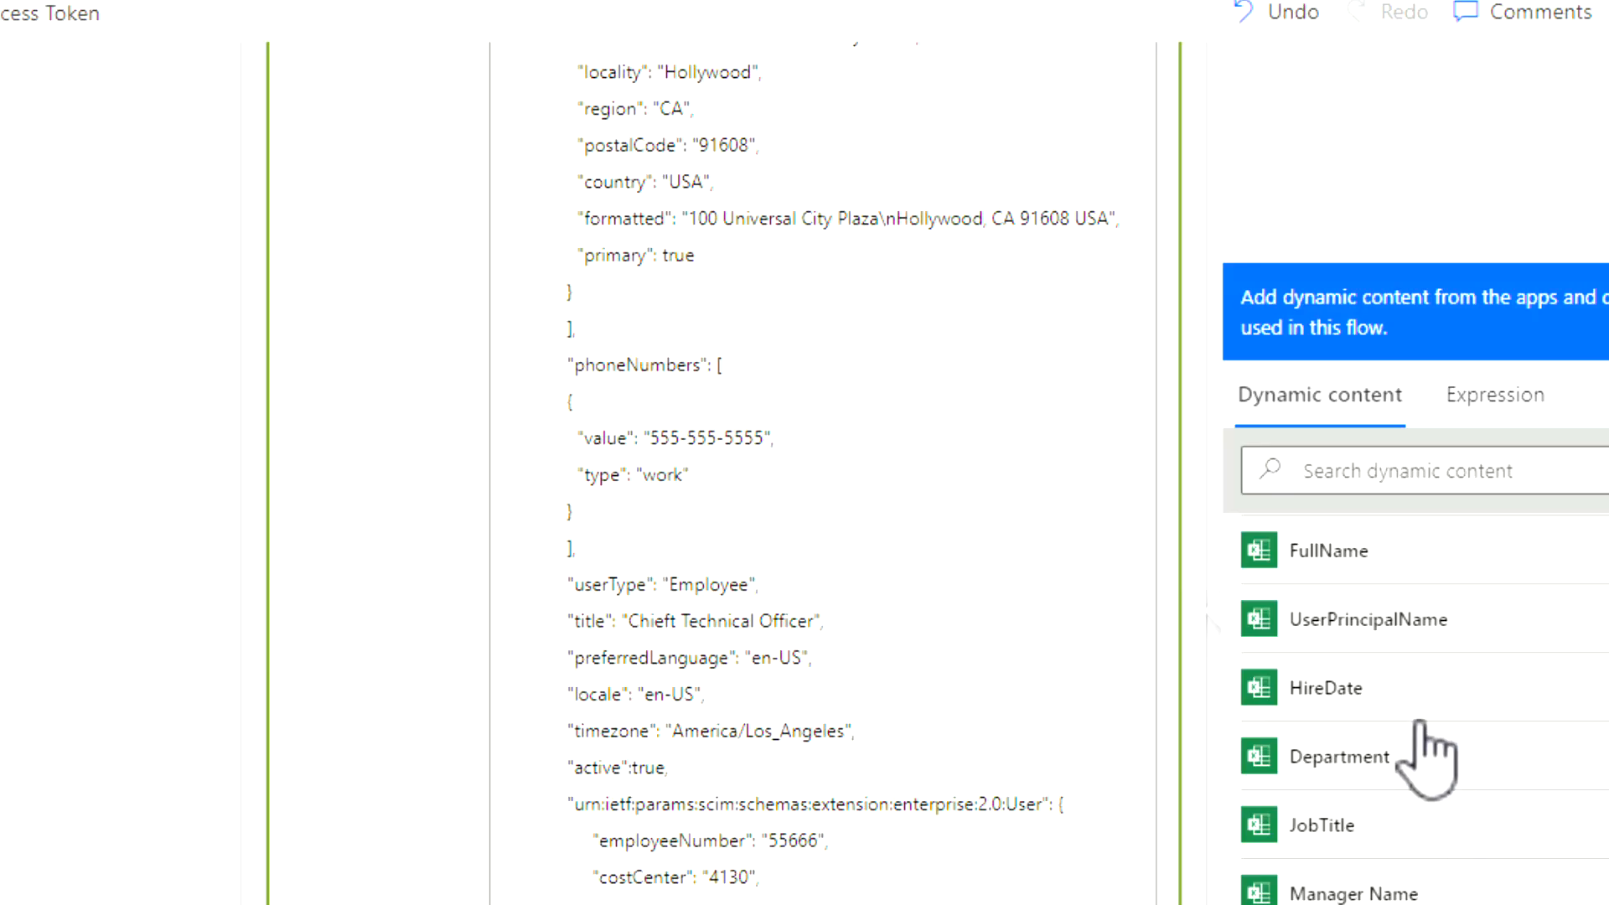
scroll(1425, 662, "up", 1)
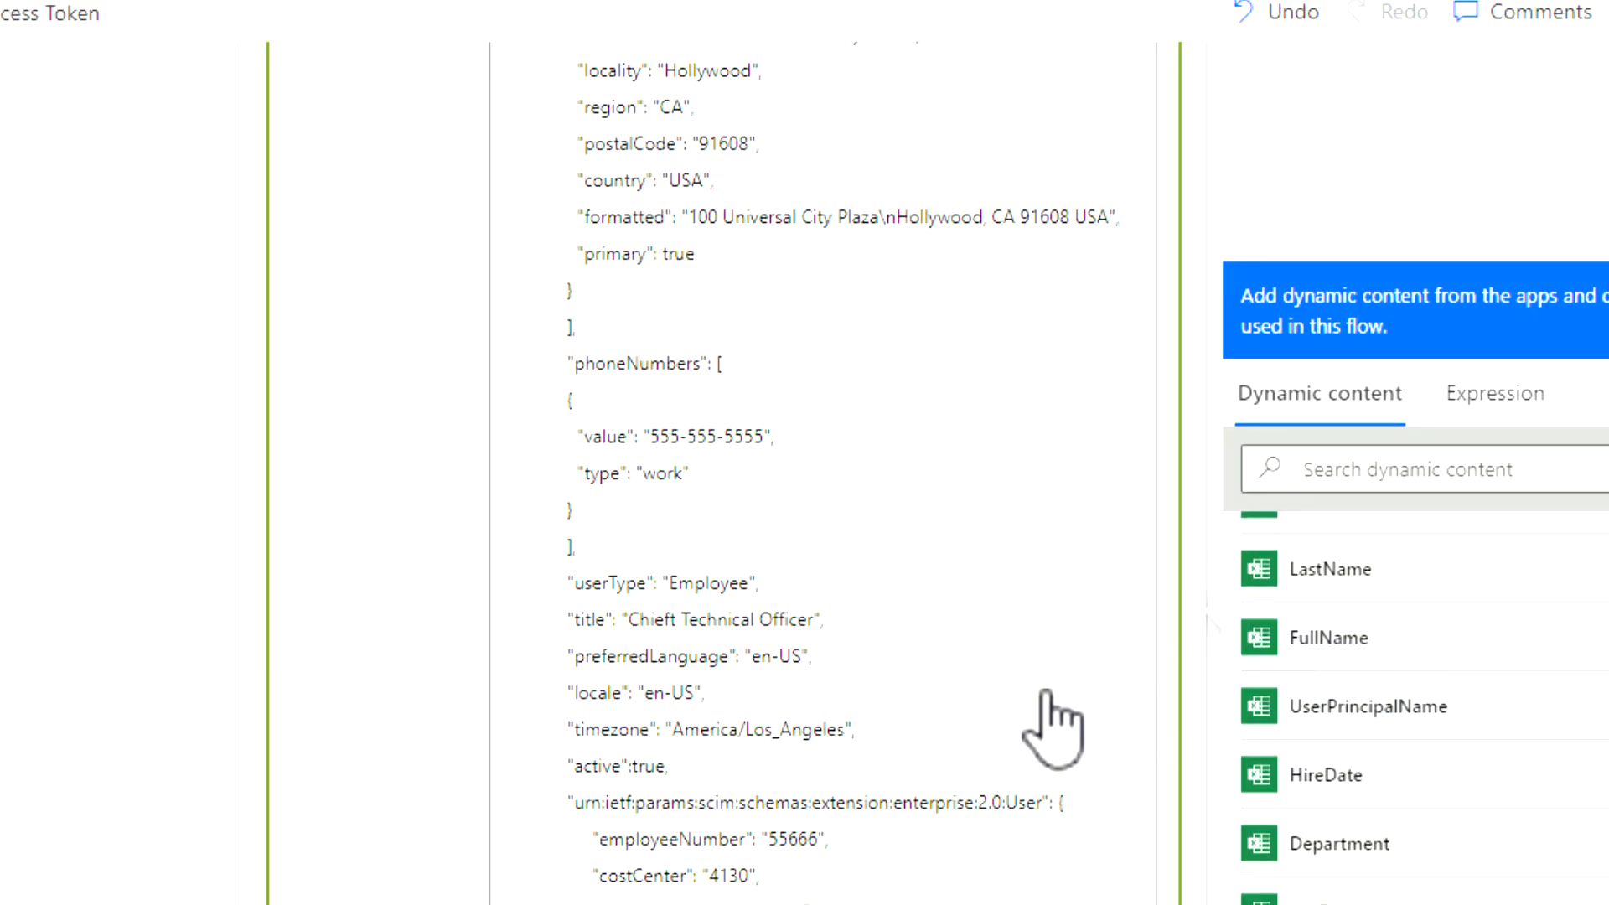
Step: Replace the quoted sample nickName value in the payload body with the mailNickname column from the Excel table rows
scroll(1048, 695, "up", 7)
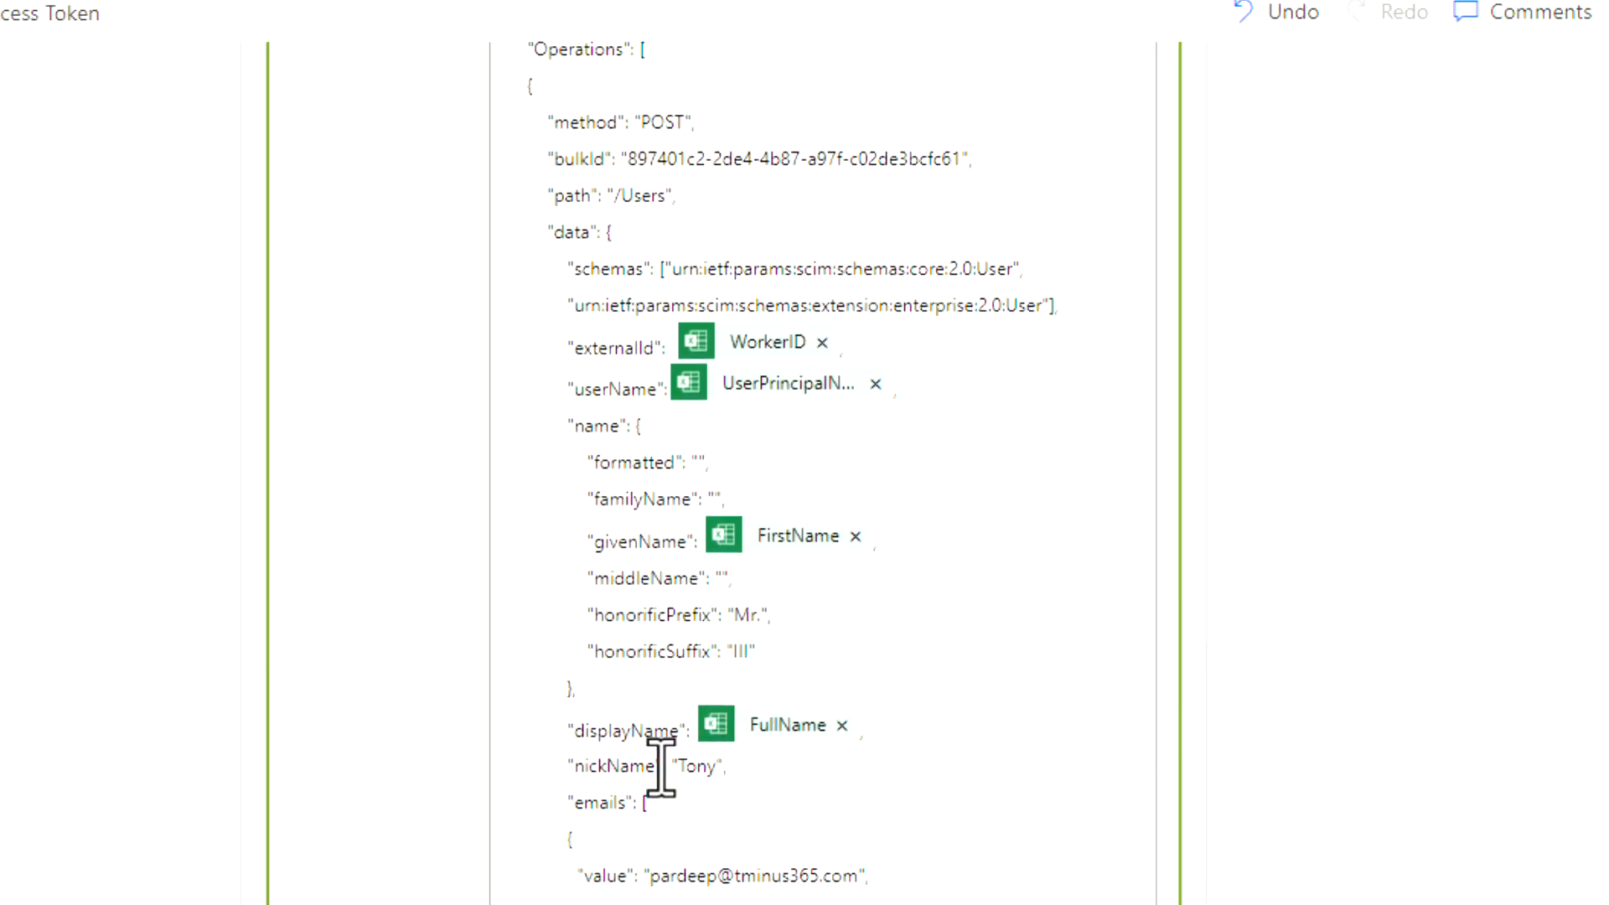
left_click_drag(676, 764, 719, 763)
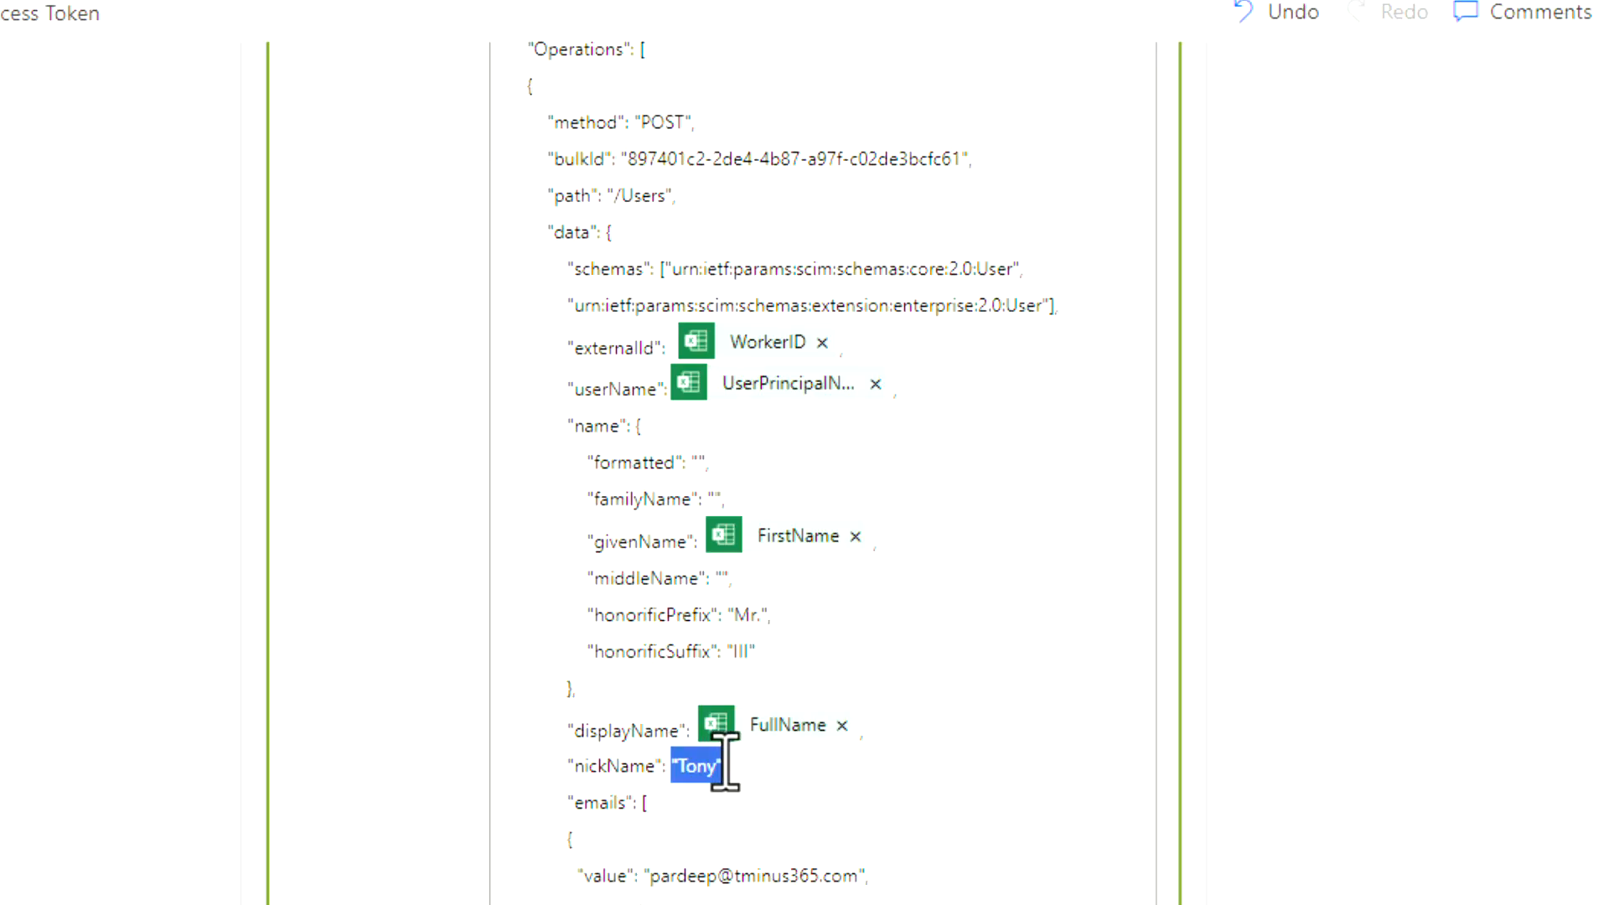
key("BackSpace")
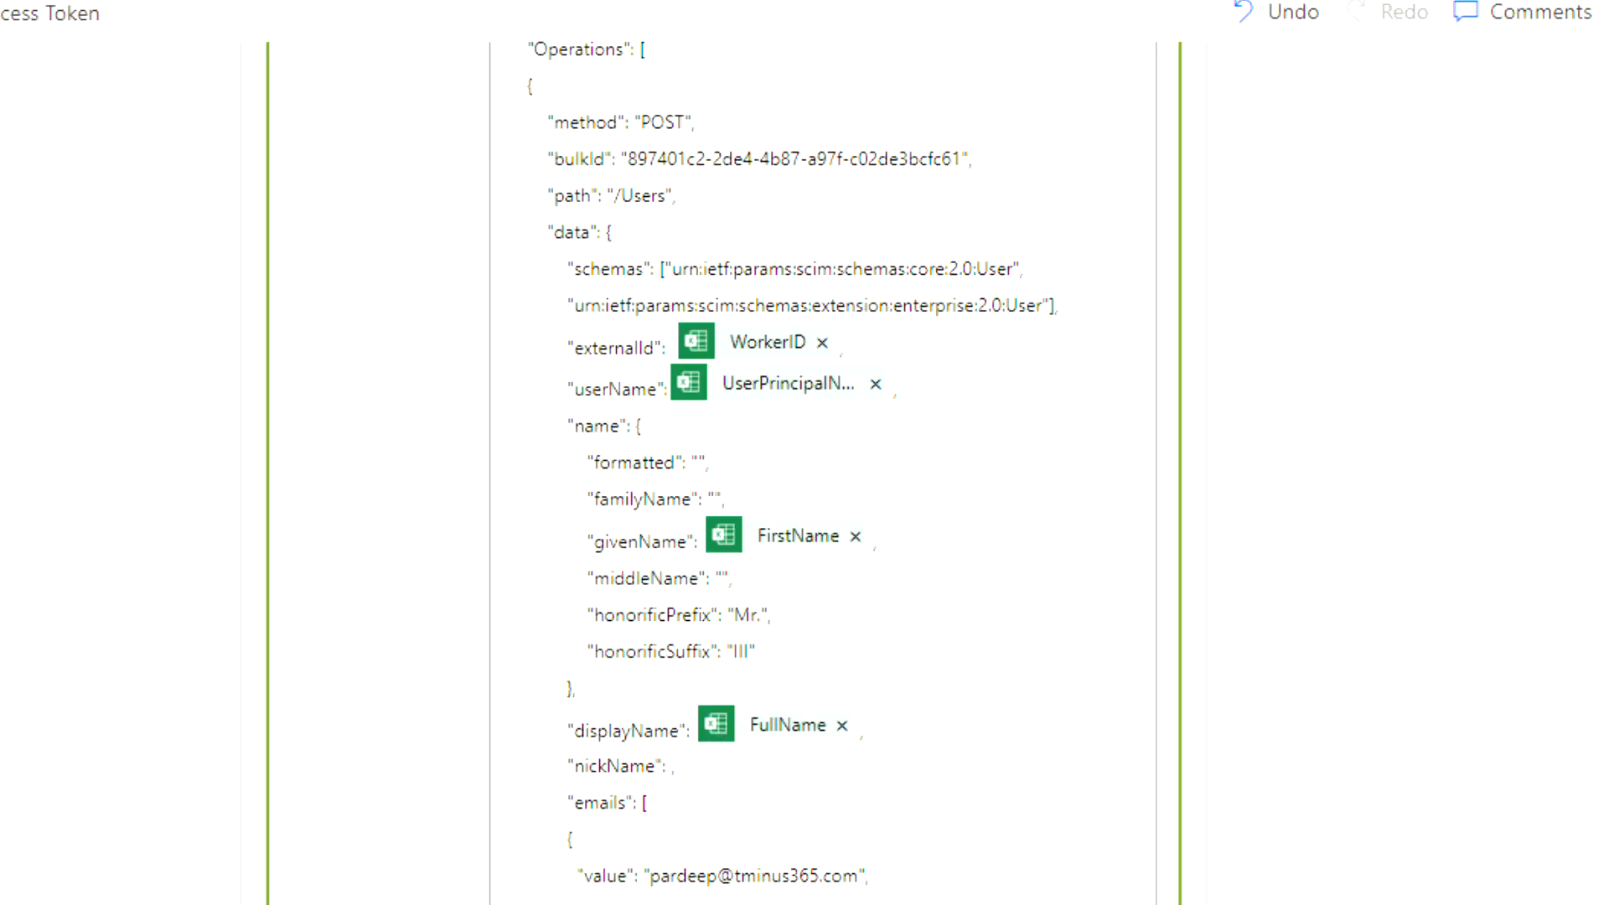
scroll(726, 754, "down", 5)
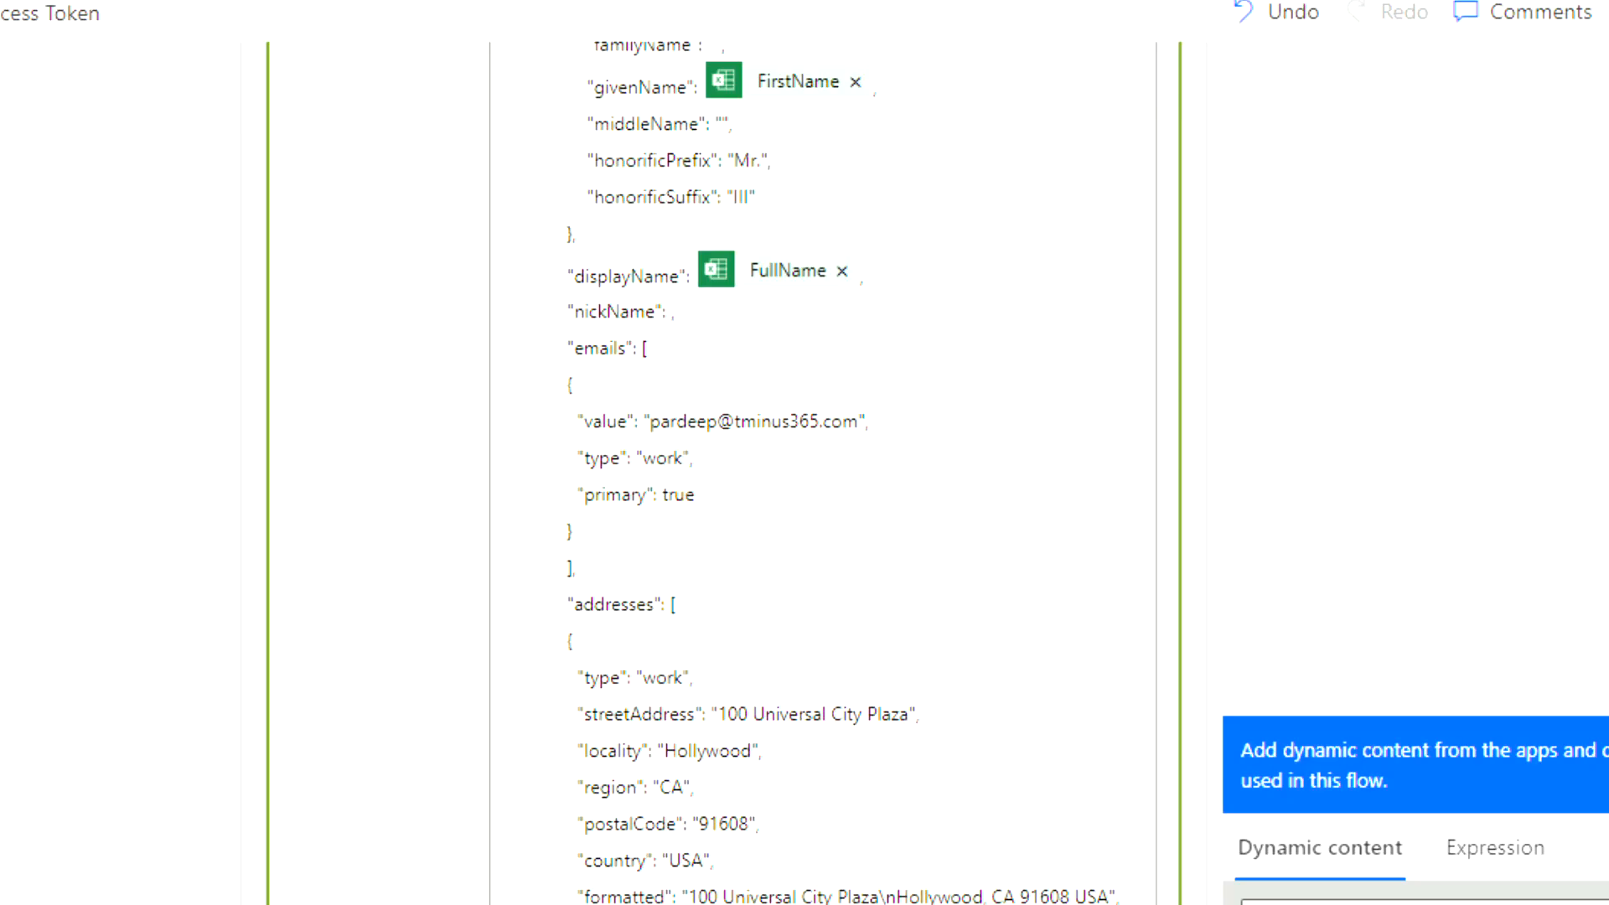
left_click(1375, 902)
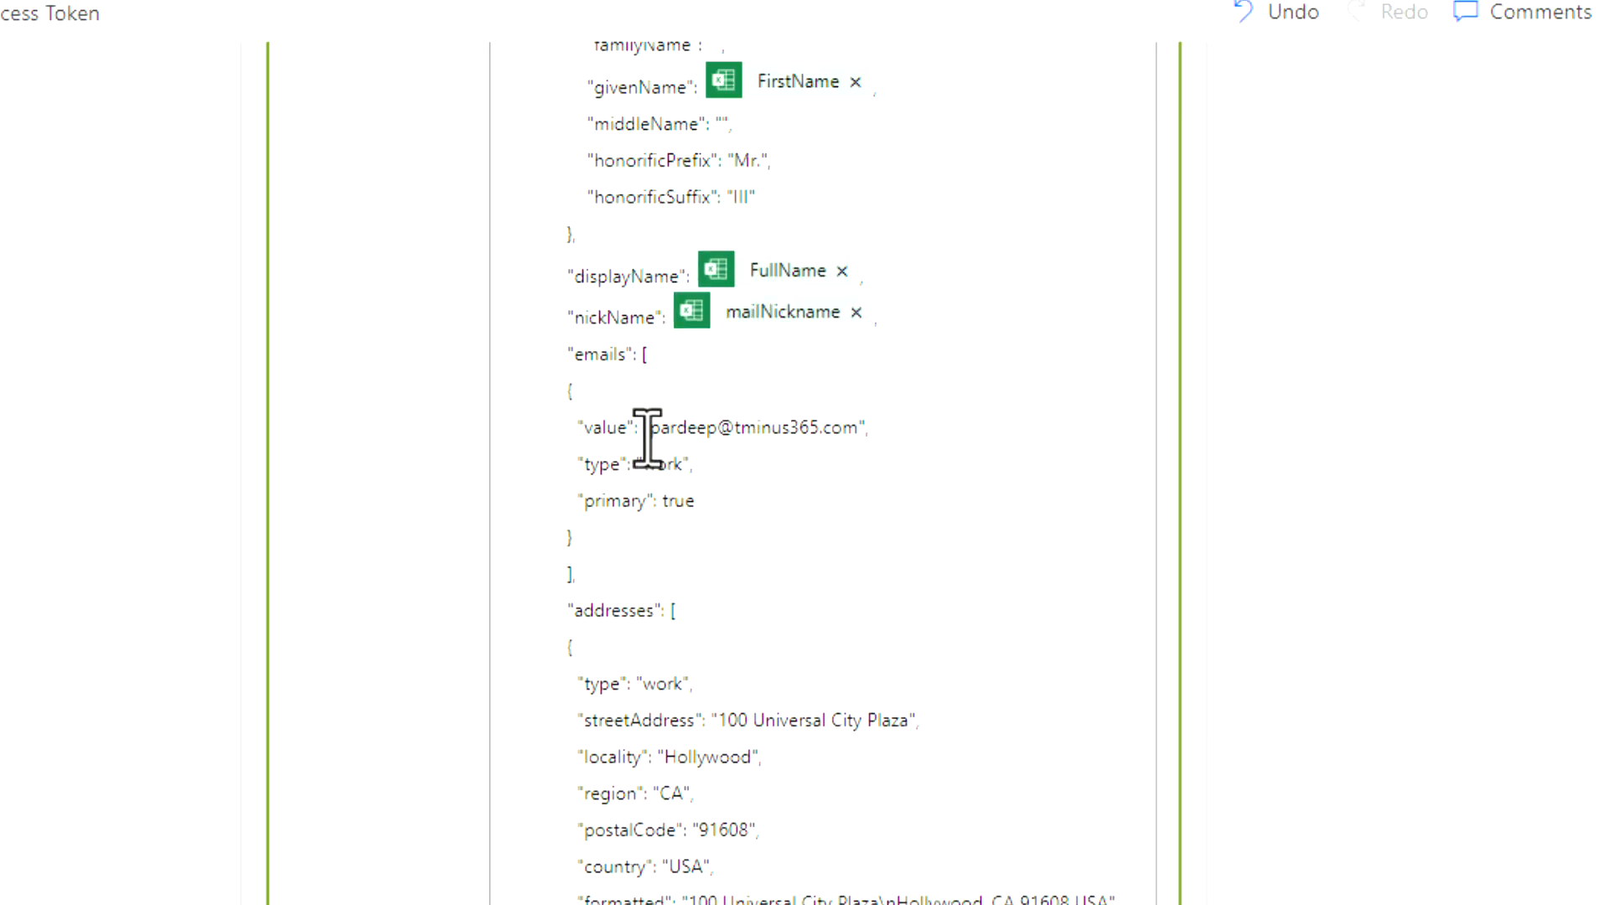
Step: Replace the quoted sample email address under emails in the payload body with the UserPrincipalName column
mouse_move(652, 428)
left_mouse_down()
mouse_move(877, 427)
mouse_move(635, 427)
left_mouse_up()
left_click(861, 428)
key("BackSpace")
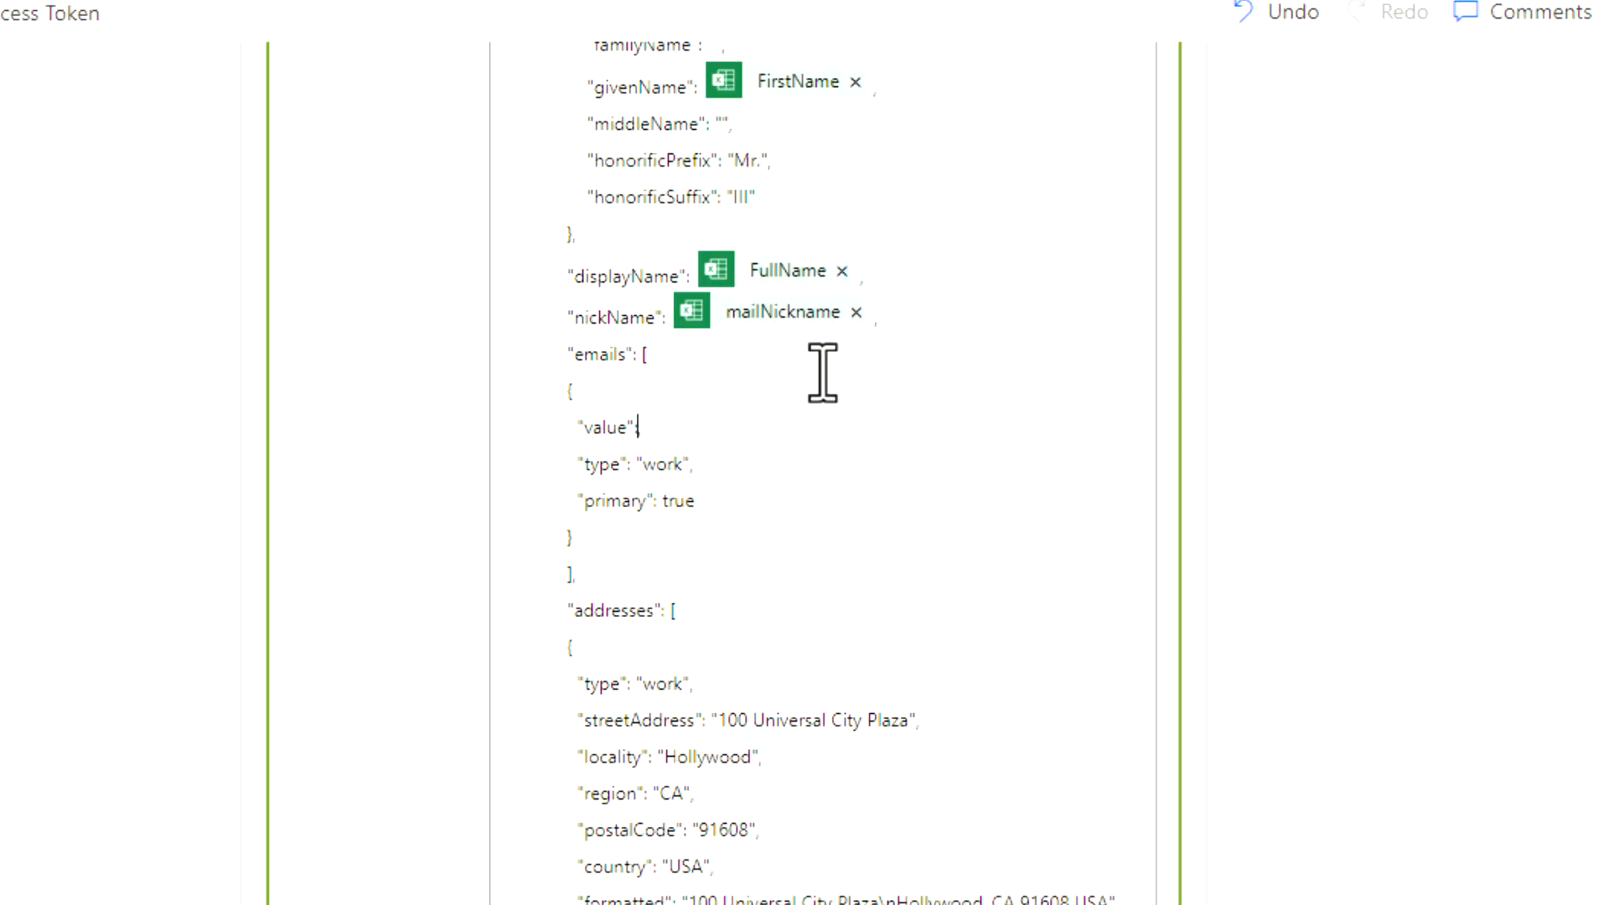
scroll(822, 372, "down", 8)
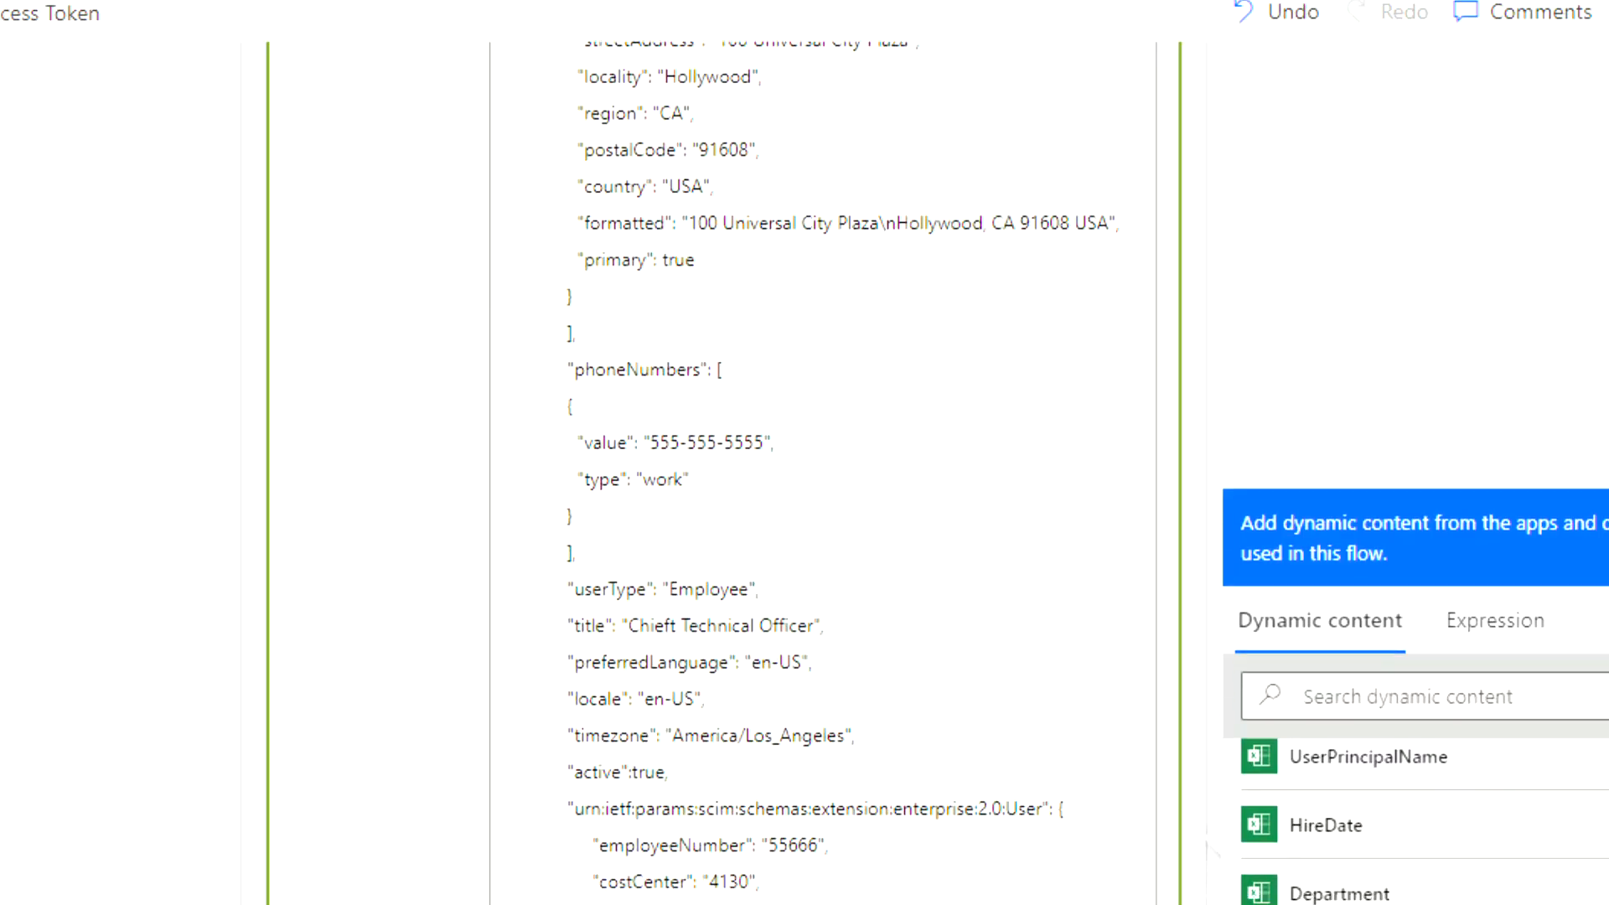
scroll(1424, 821, "up", 3)
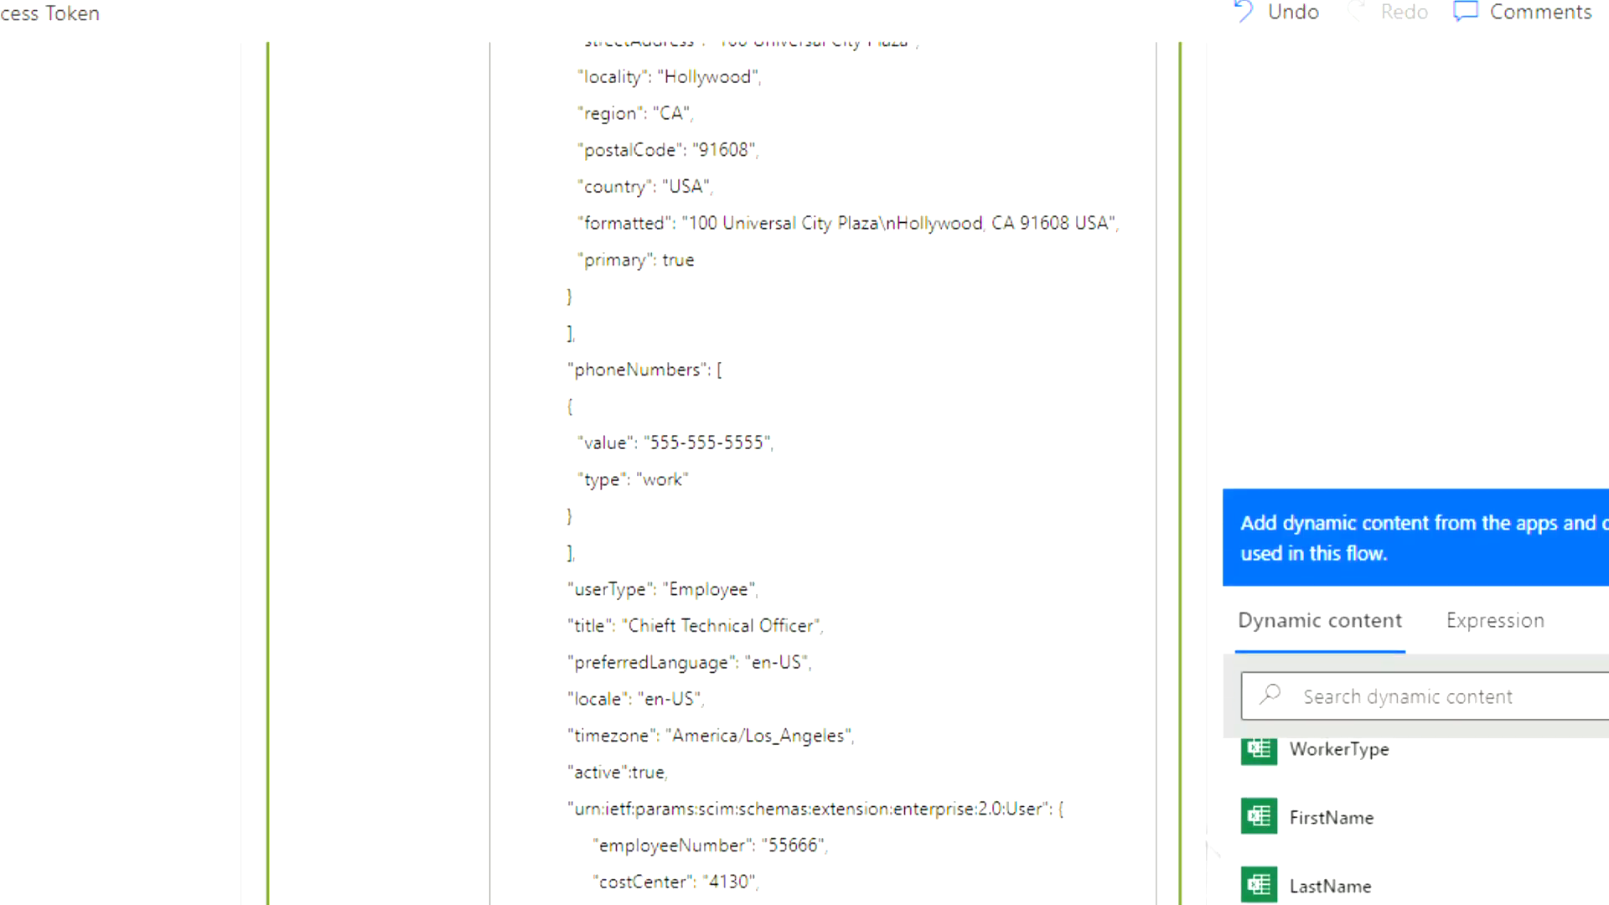
scroll(1016, 700, "up", 8)
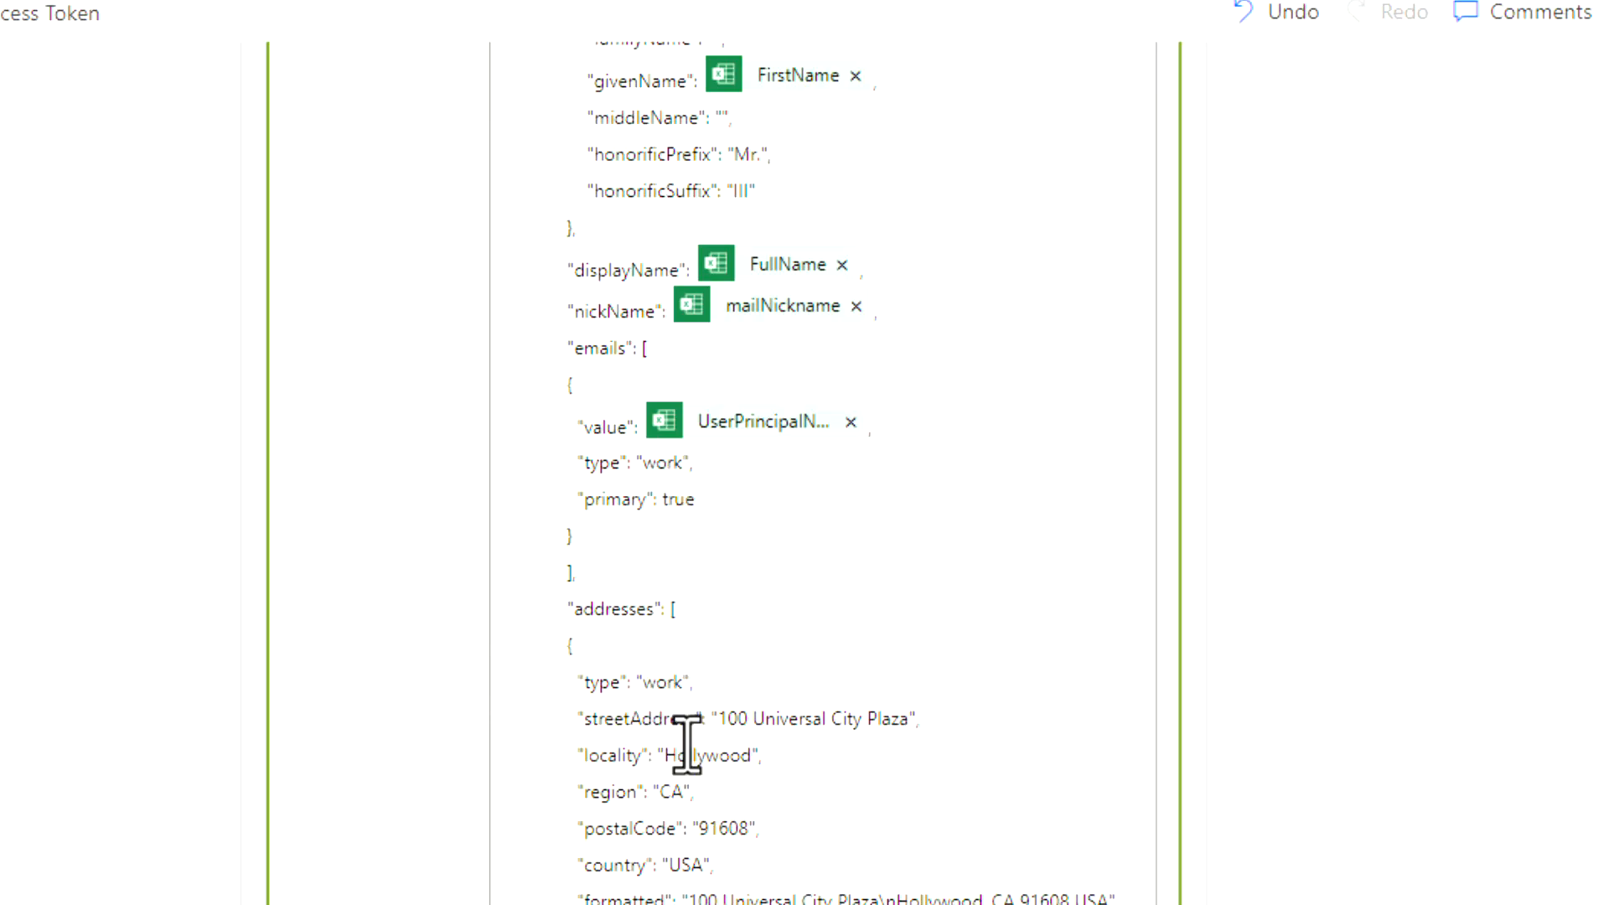
Step: Replace the quoted sample title value in the payload body with the JobTitle column from the Excel table rows
scroll(690, 727, "down", 1)
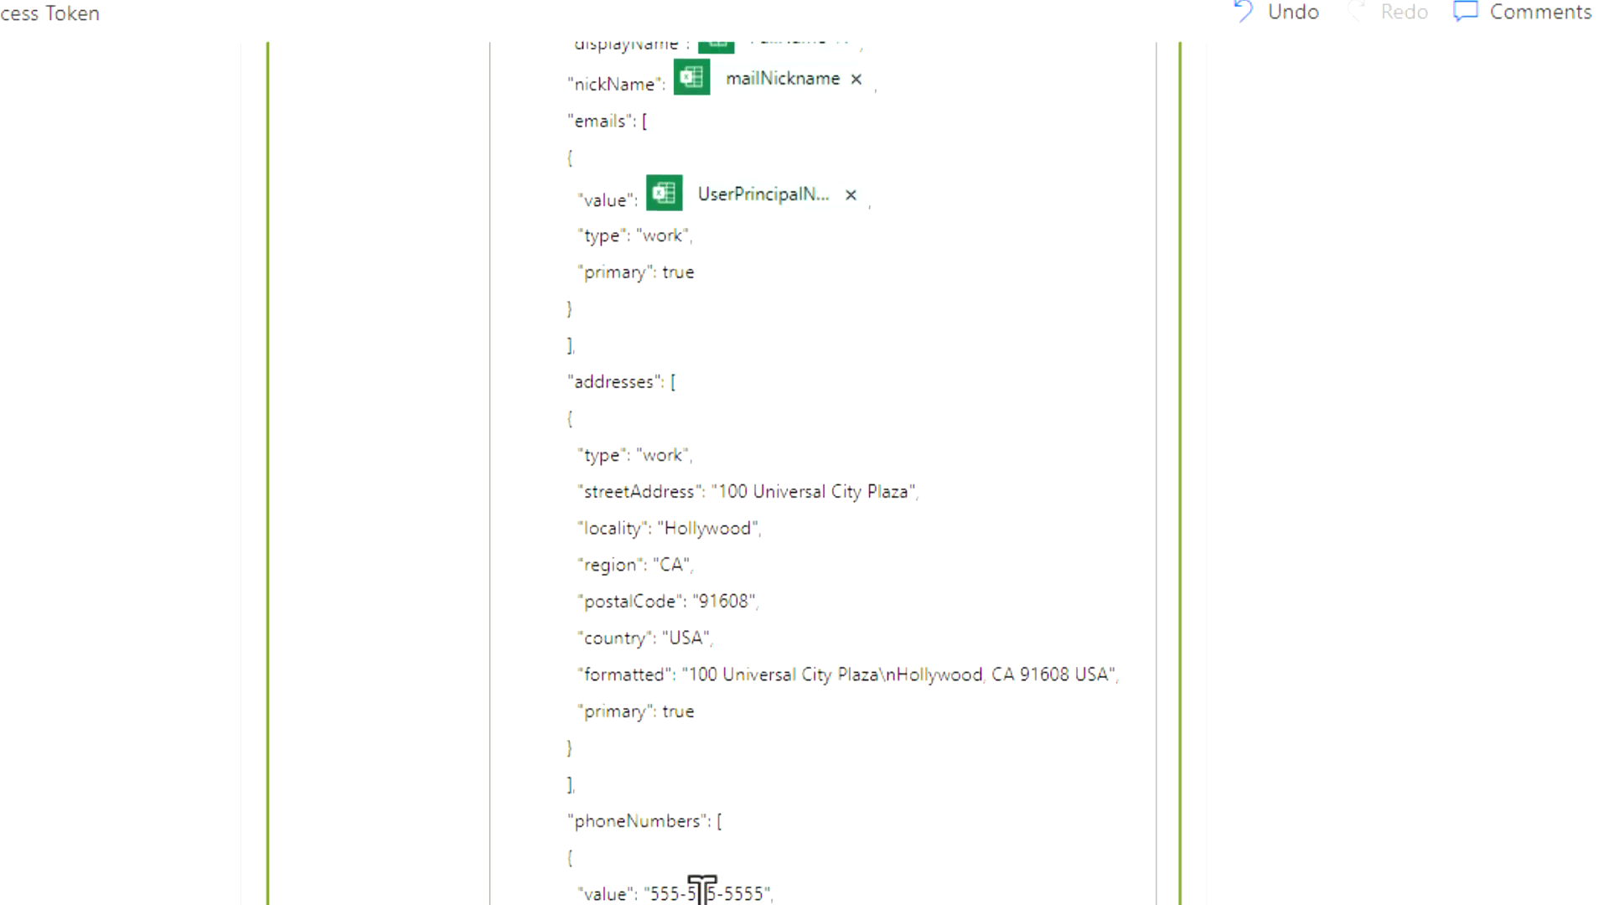
scroll(673, 857, "down", 2)
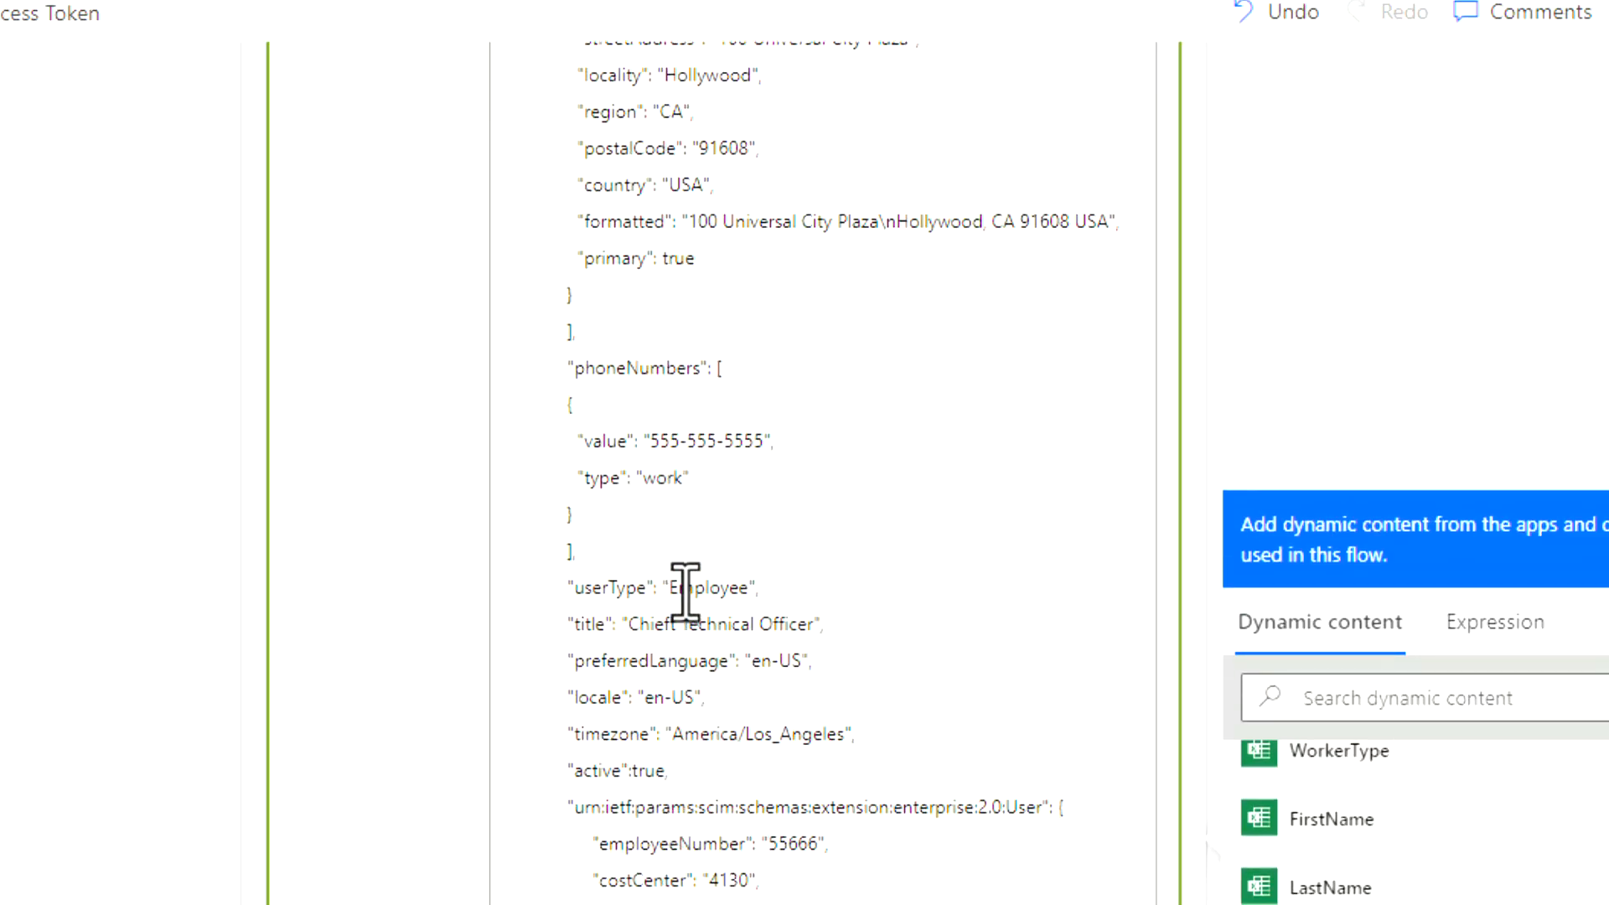
scroll(1416, 822, "down", 1)
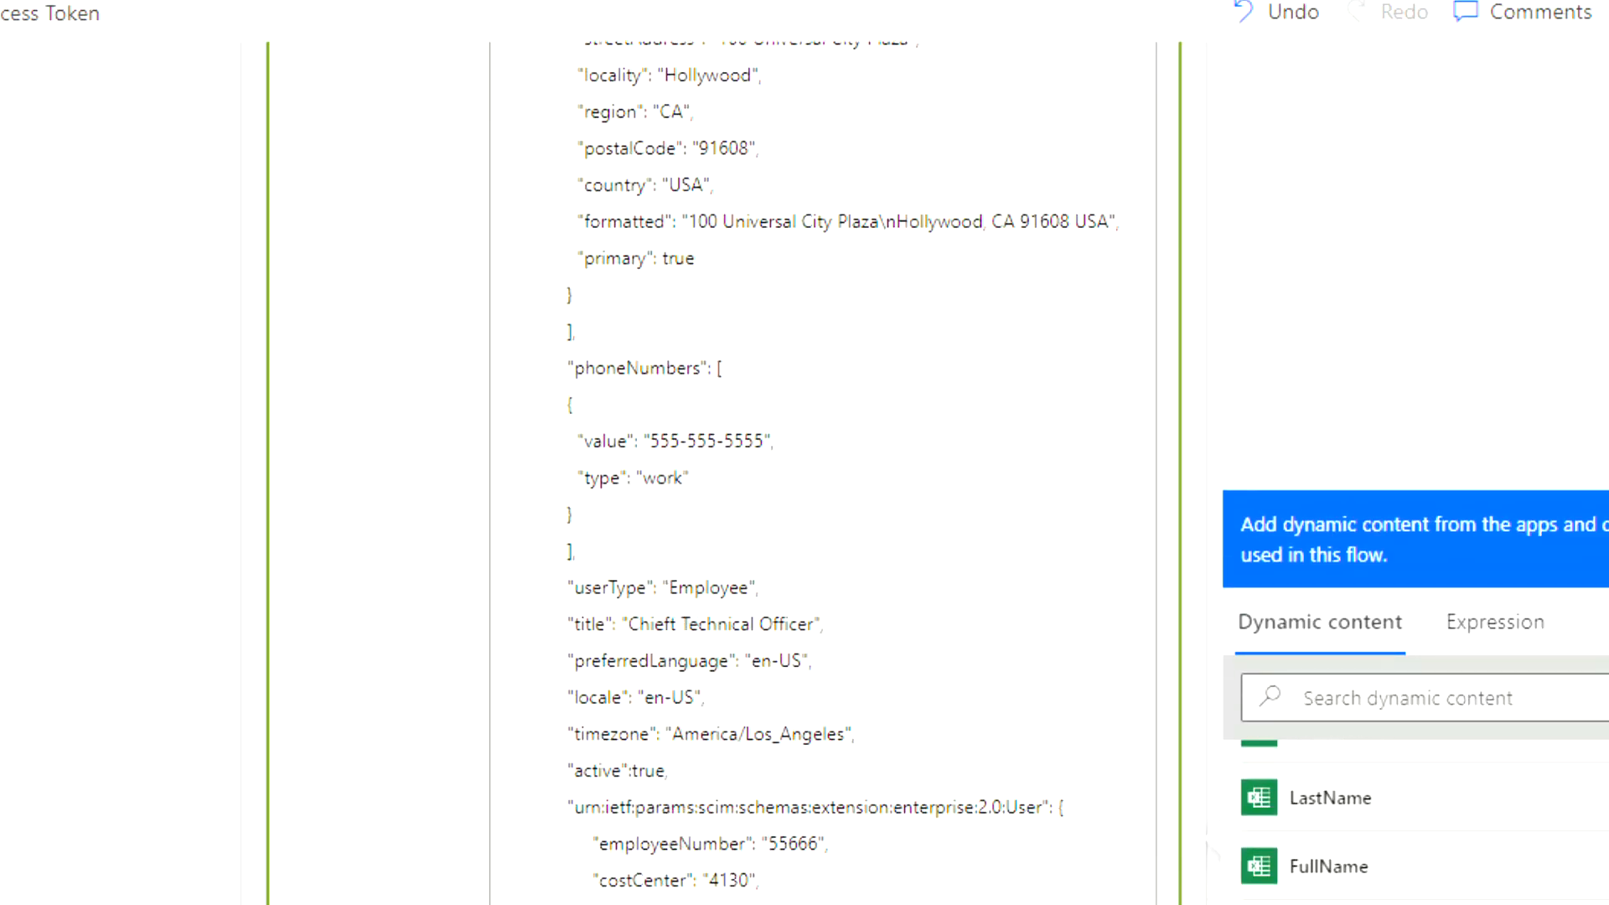
left_click(630, 624)
left_click_drag(812, 625, 635, 625)
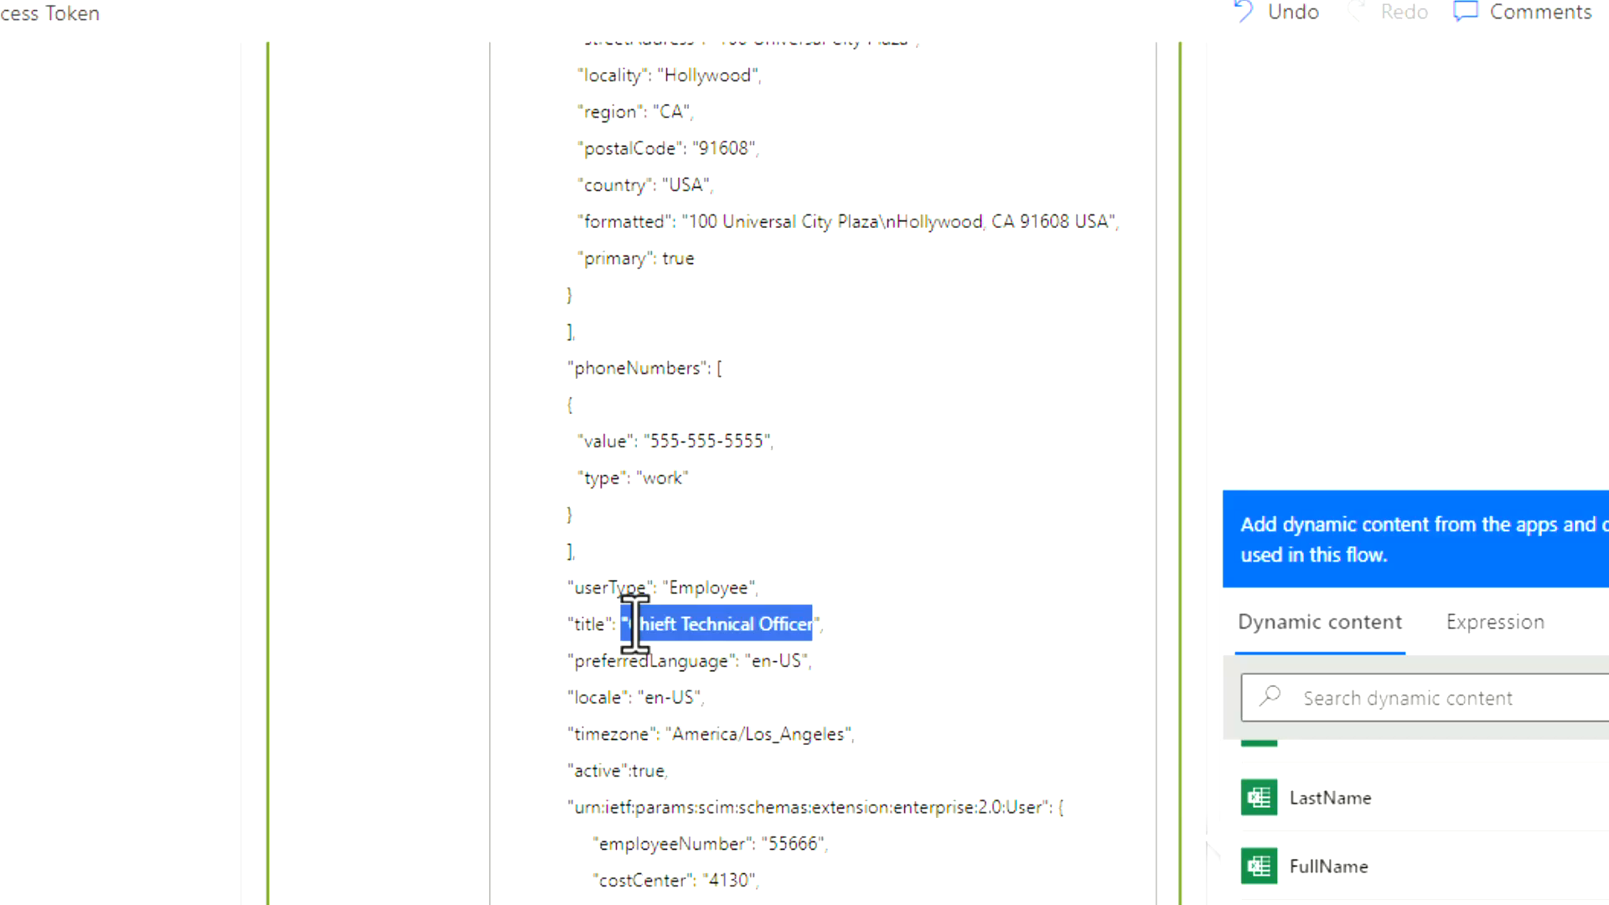
key("BackSpace")
scroll(1232, 900, "up", 3)
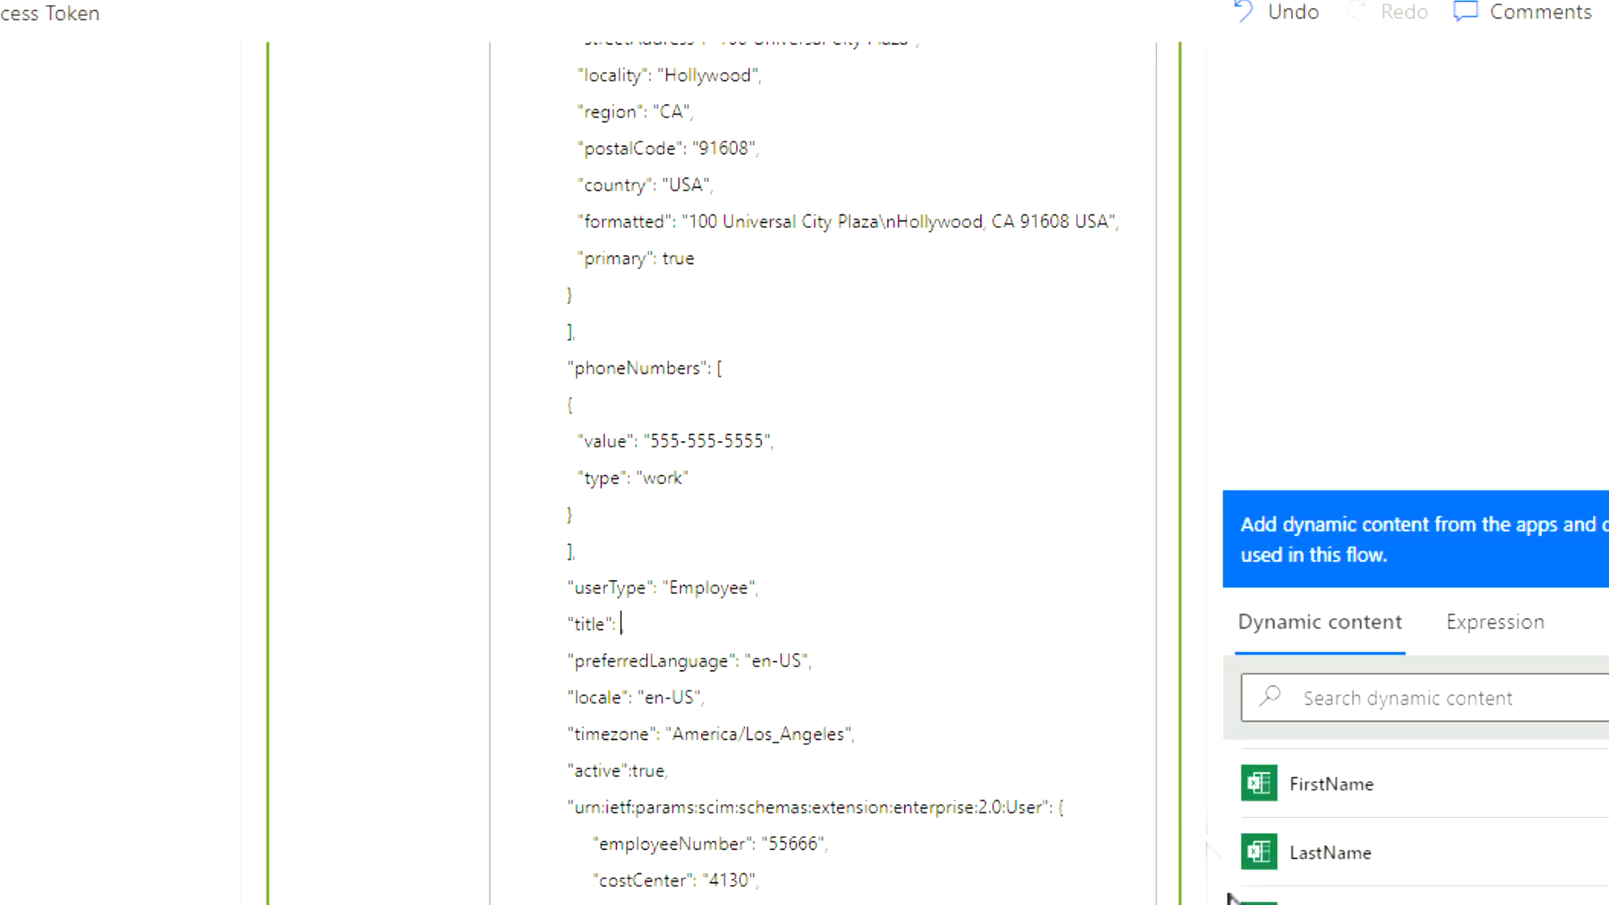
scroll(1211, 848, "up", 3)
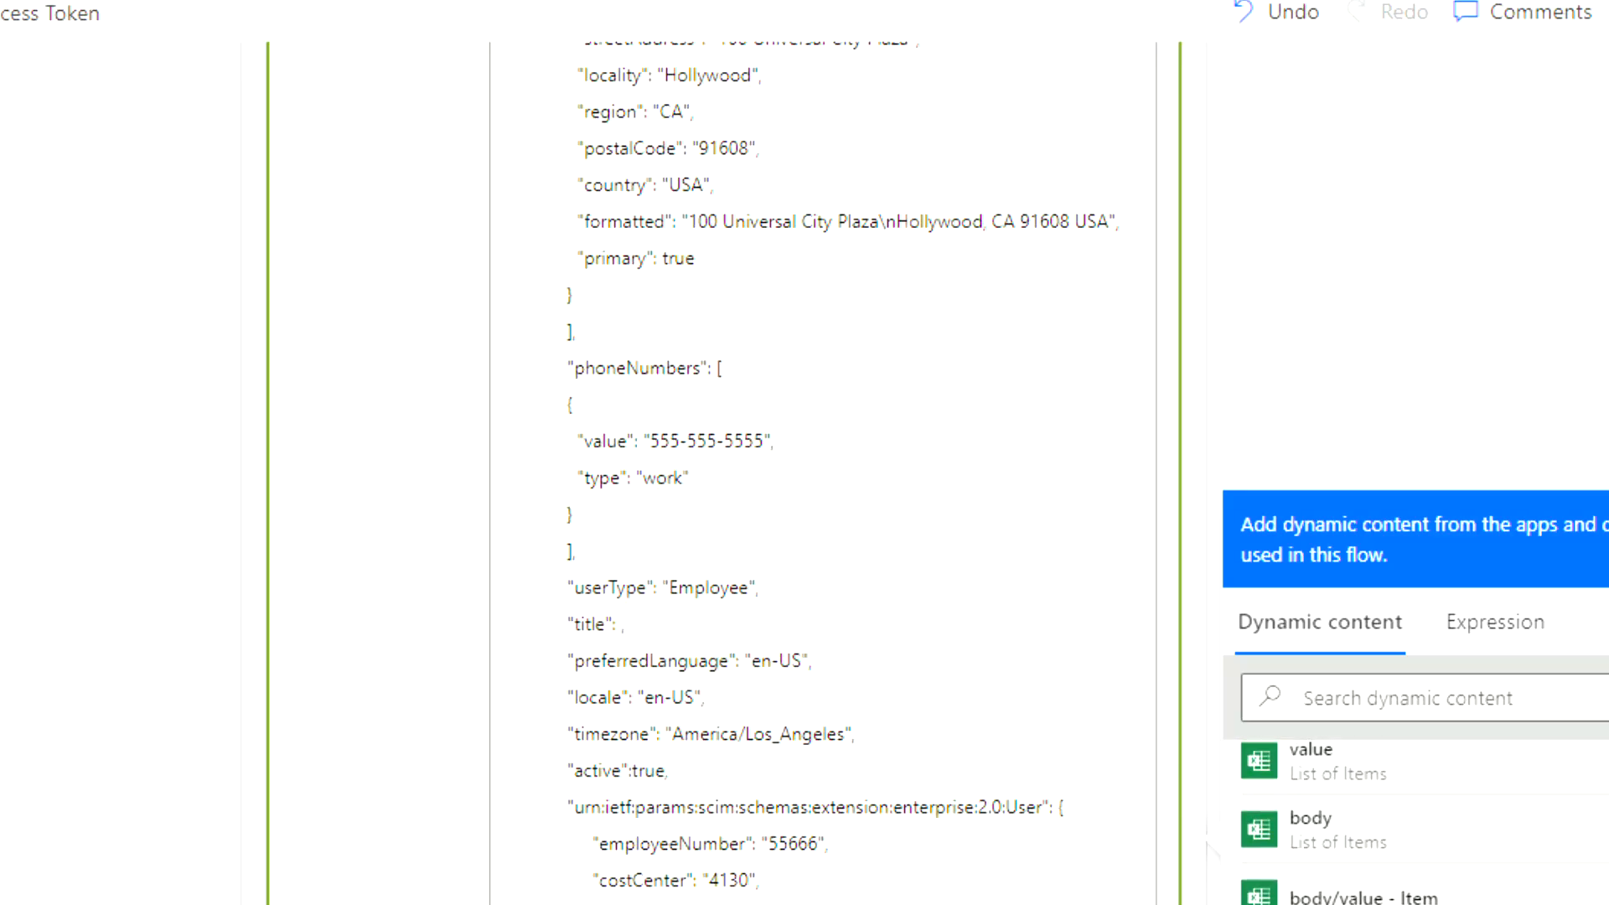
scroll(1210, 849, "down", 3)
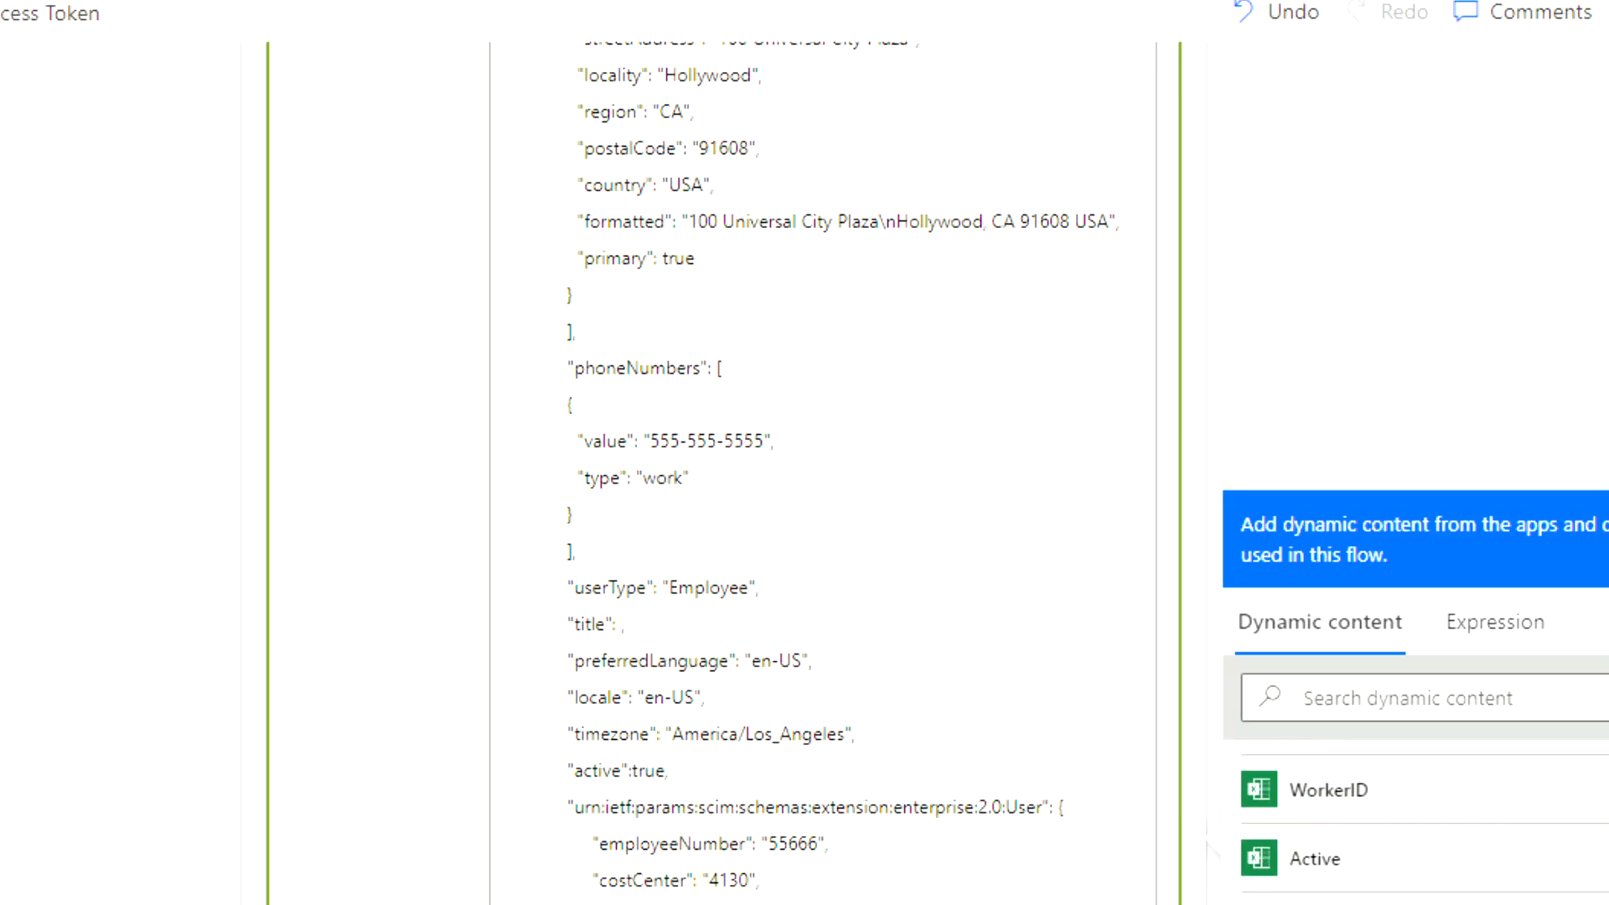
scroll(1210, 848, "down", 2)
left_click(1212, 851)
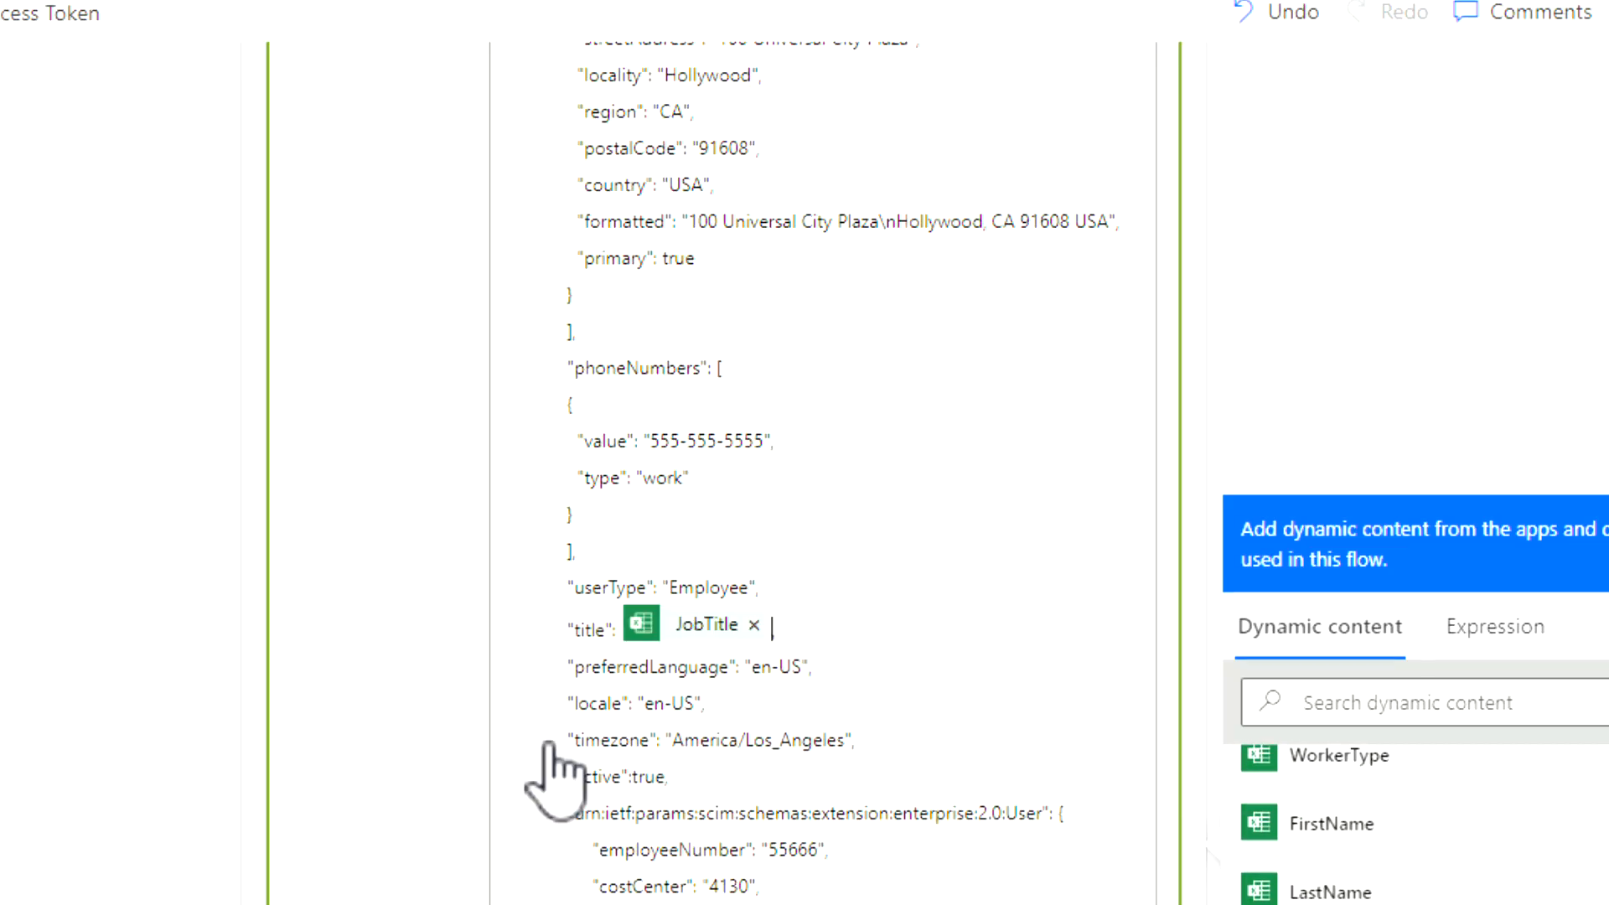
Step: In the enterprise extension block, replace the sample employeeNumber value with the WorkerID column and the department value with the Department column
left_click(628, 754)
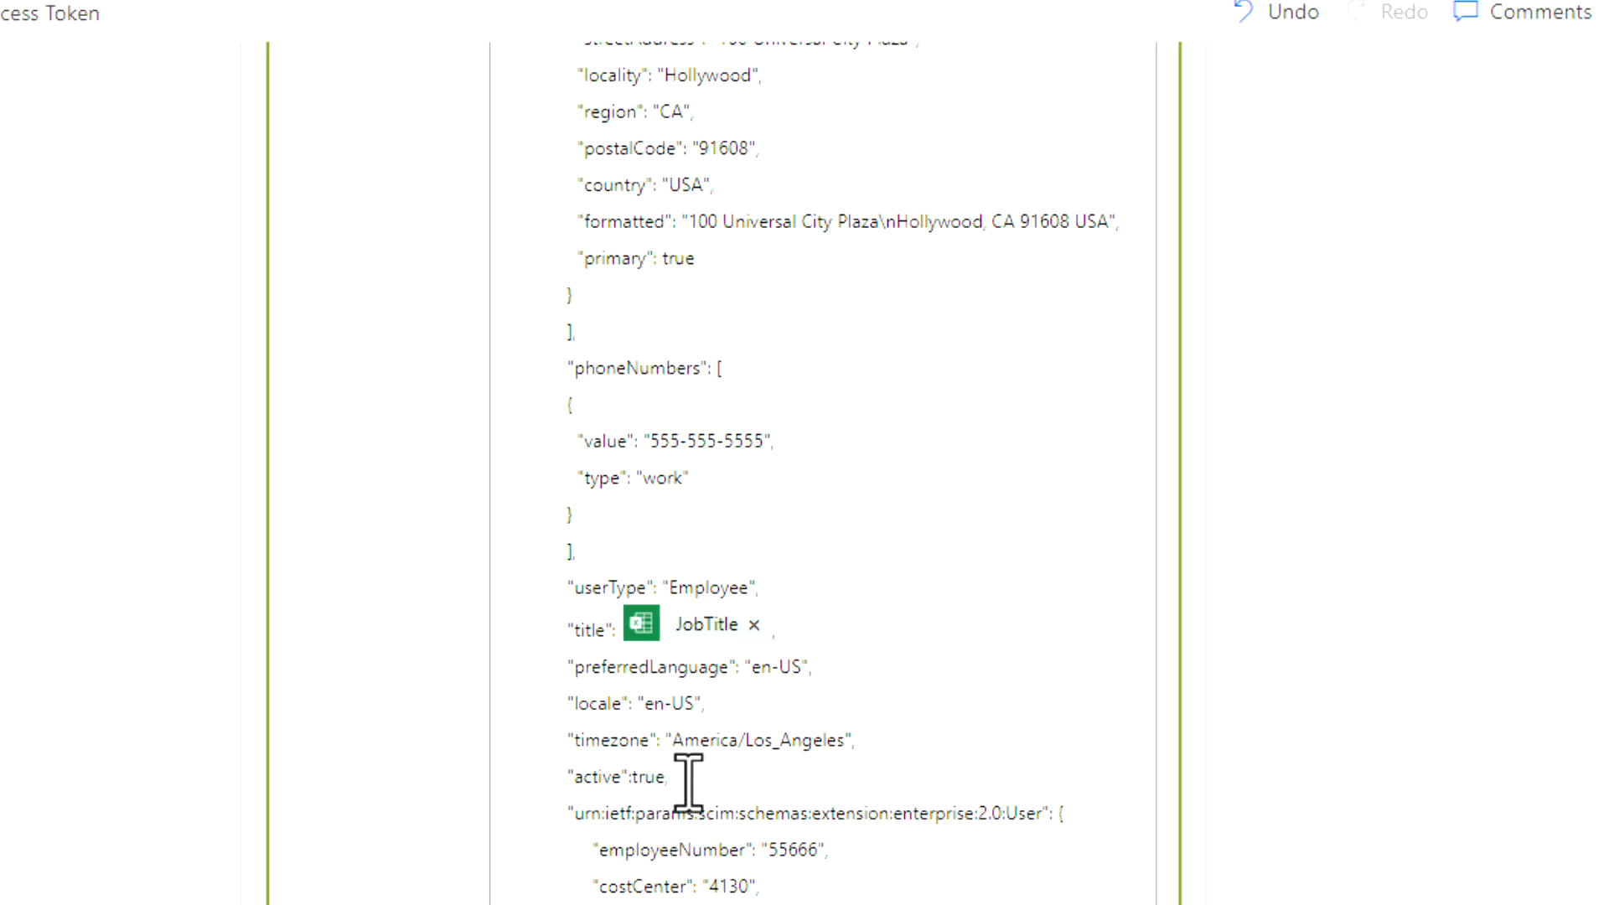
scroll(783, 833, "down", 3)
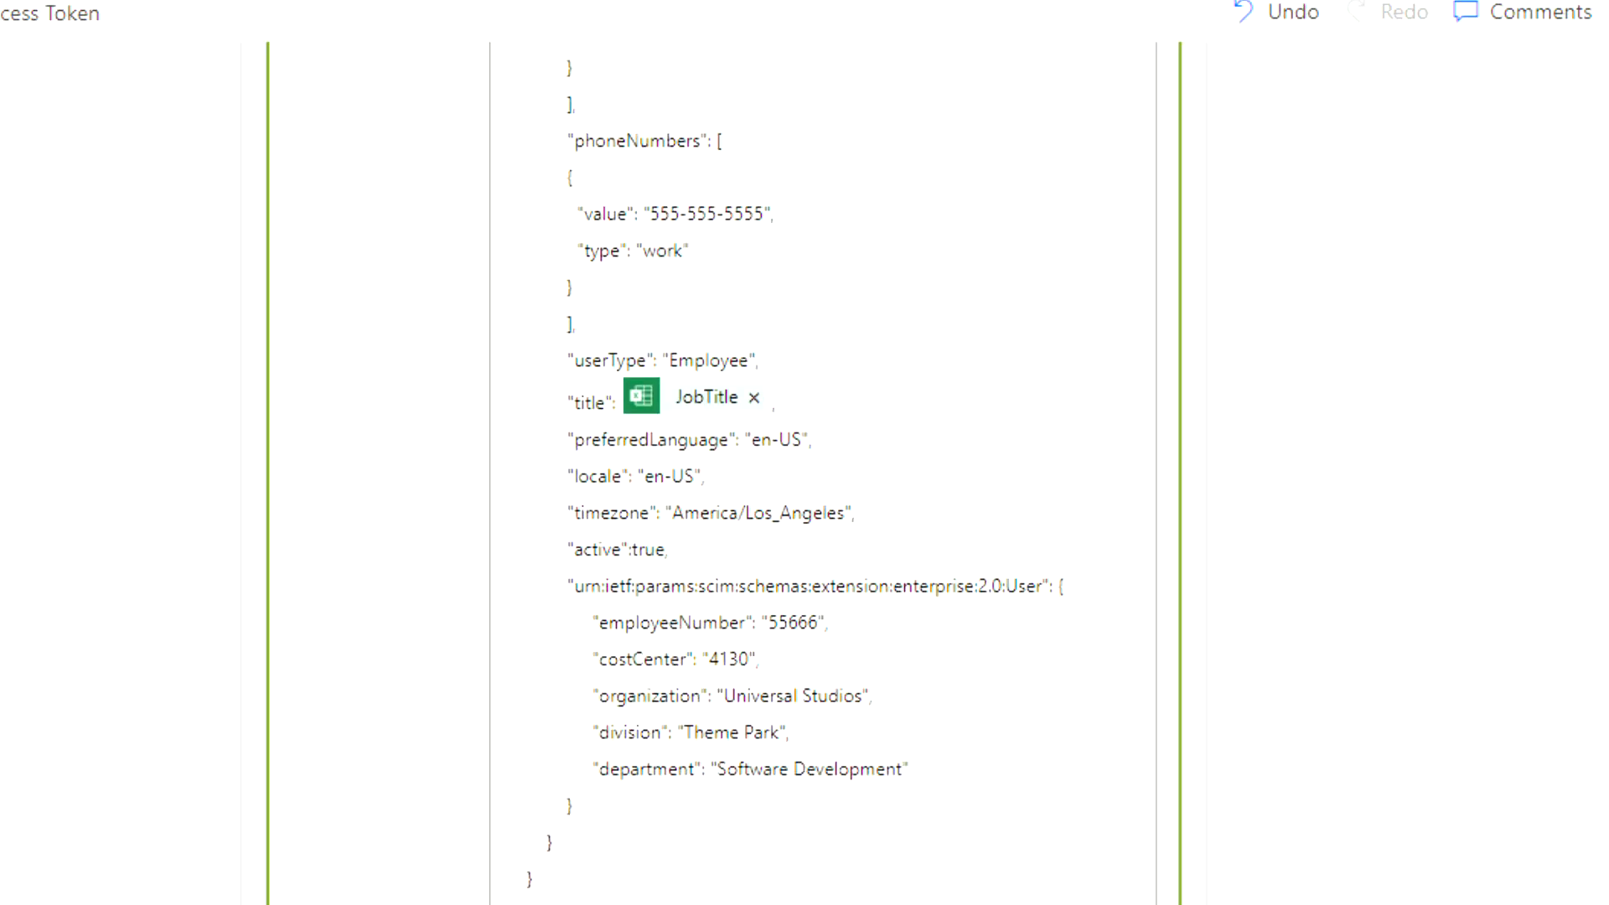
double_click(776, 627)
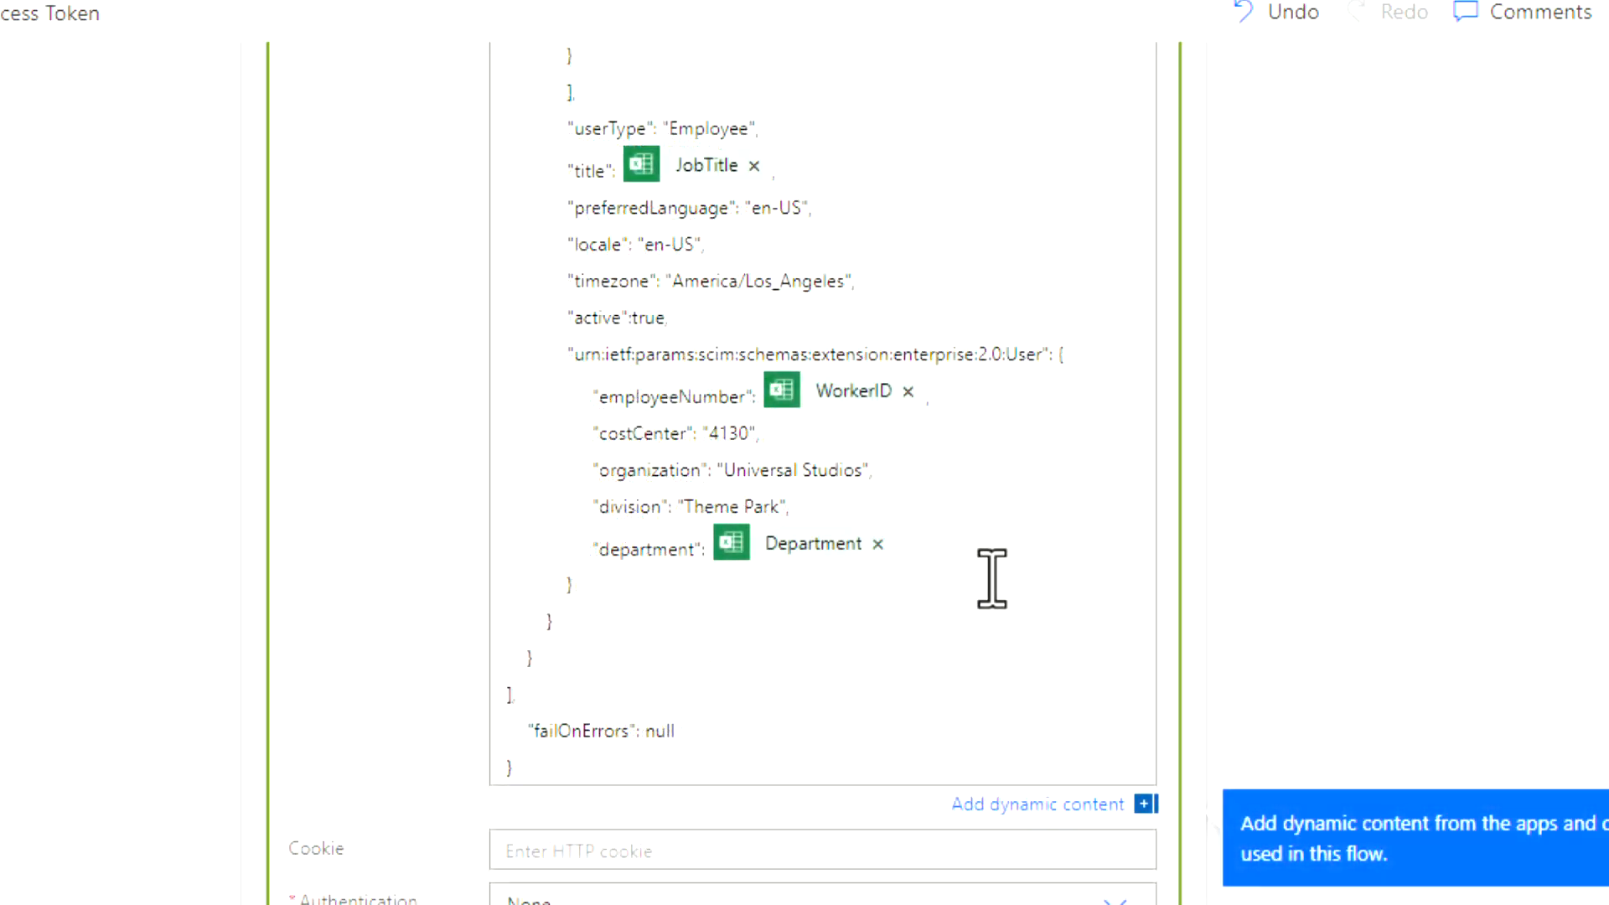
Step: Add a comma after the Department value and paste the copied manager block with value and displayName on a new line below it
left_click(985, 541)
type(",")
key("Return")
key("Tab")
key("Tab")
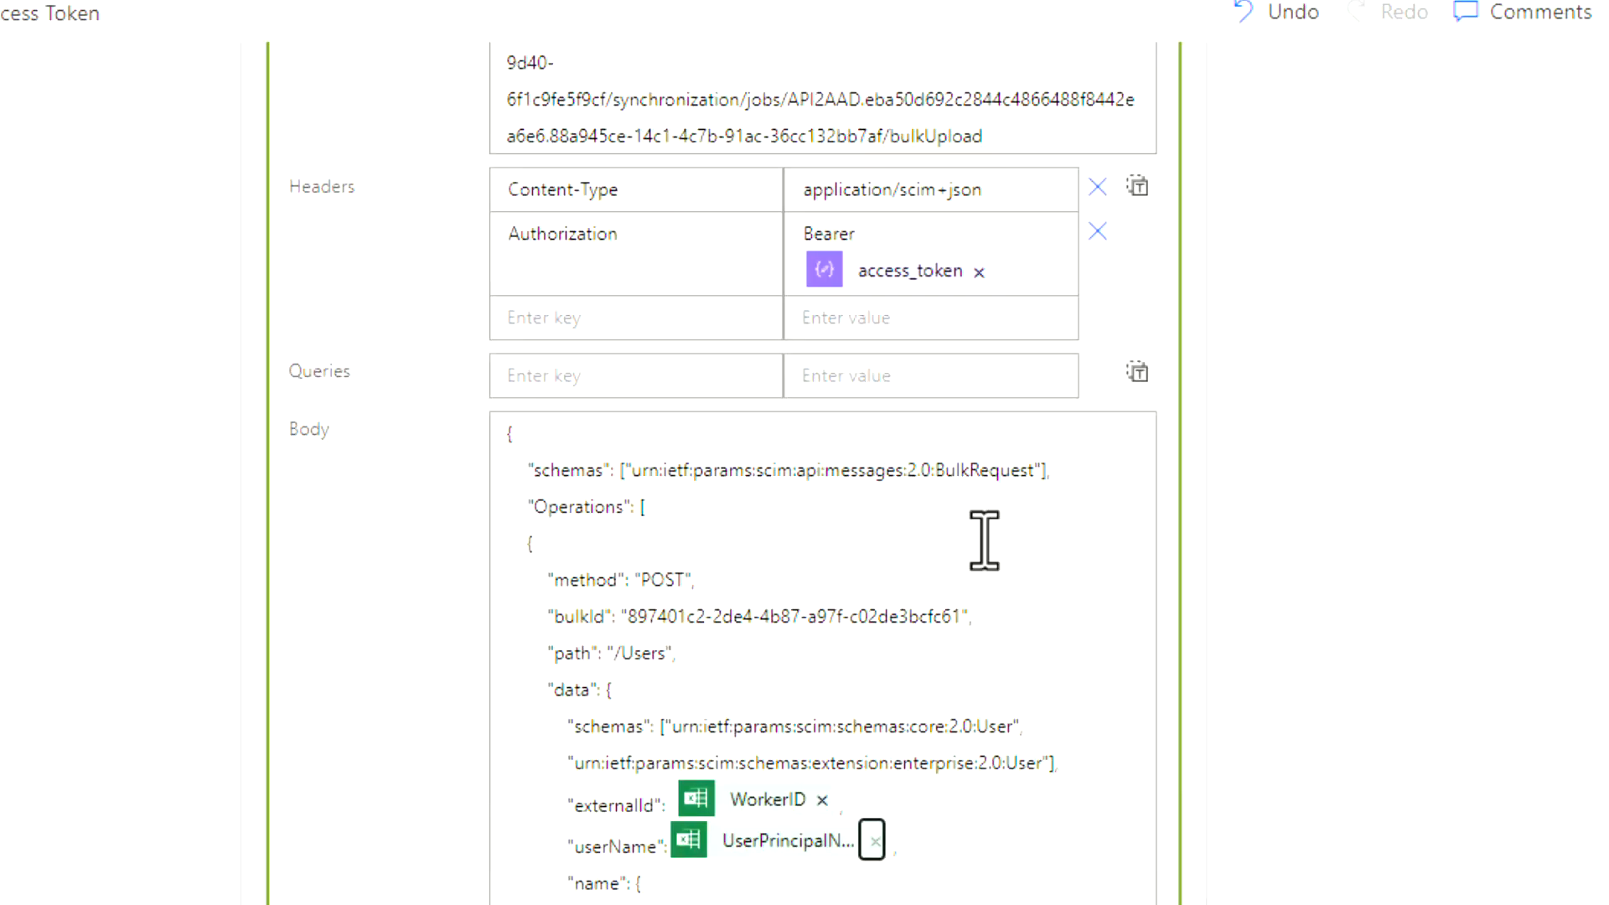
scroll(918, 897, "down", 12)
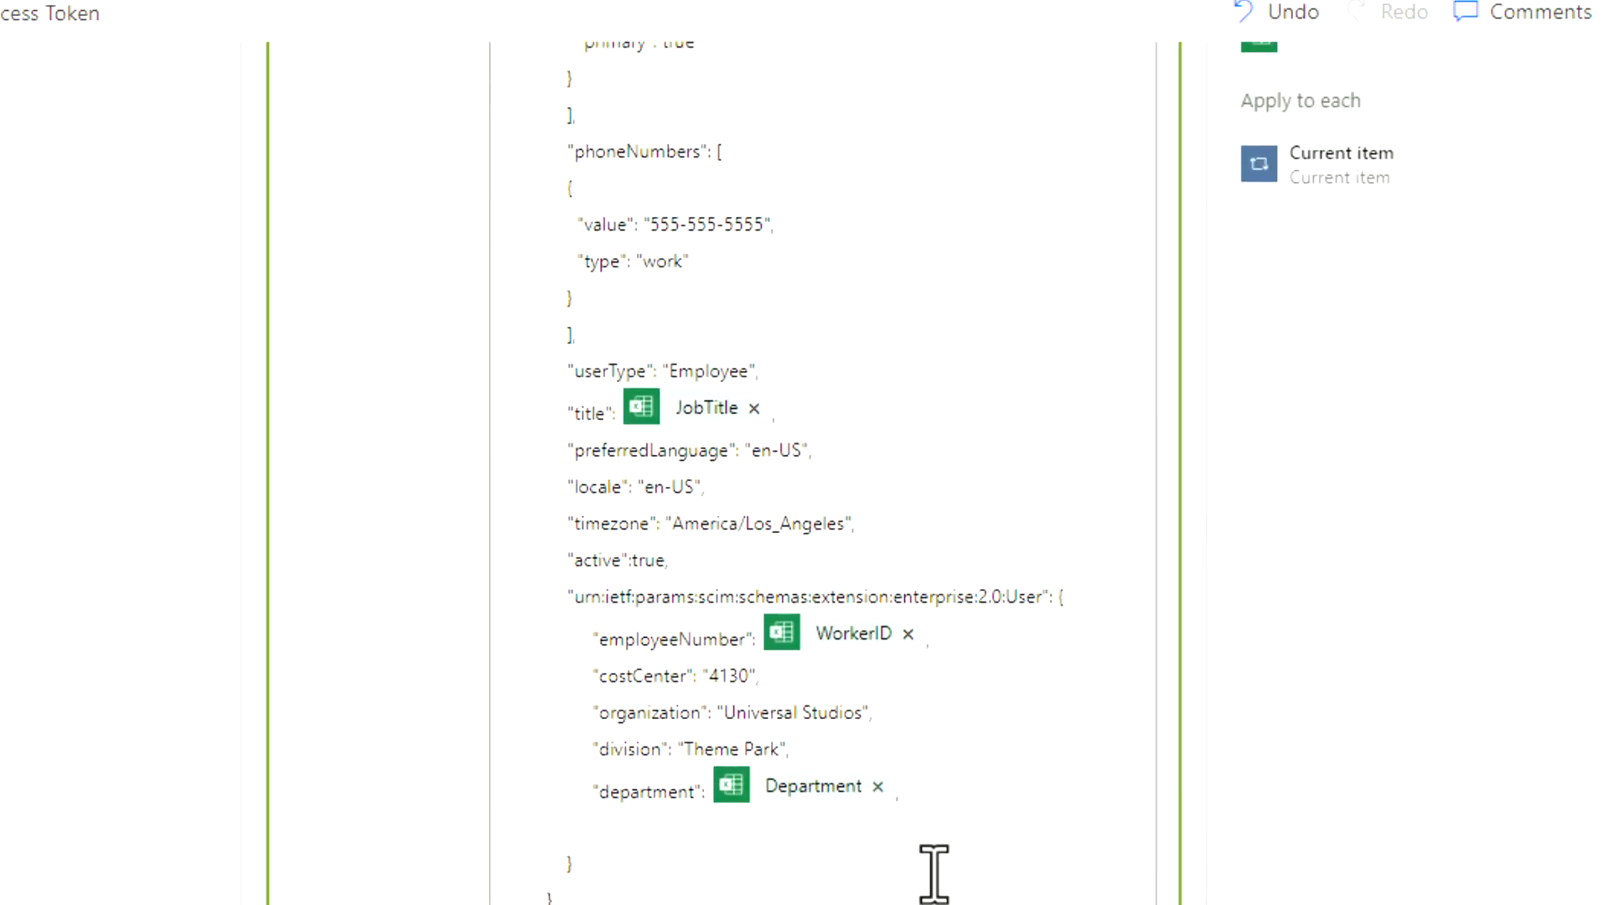
left_click(937, 840)
key("ctrl+v")
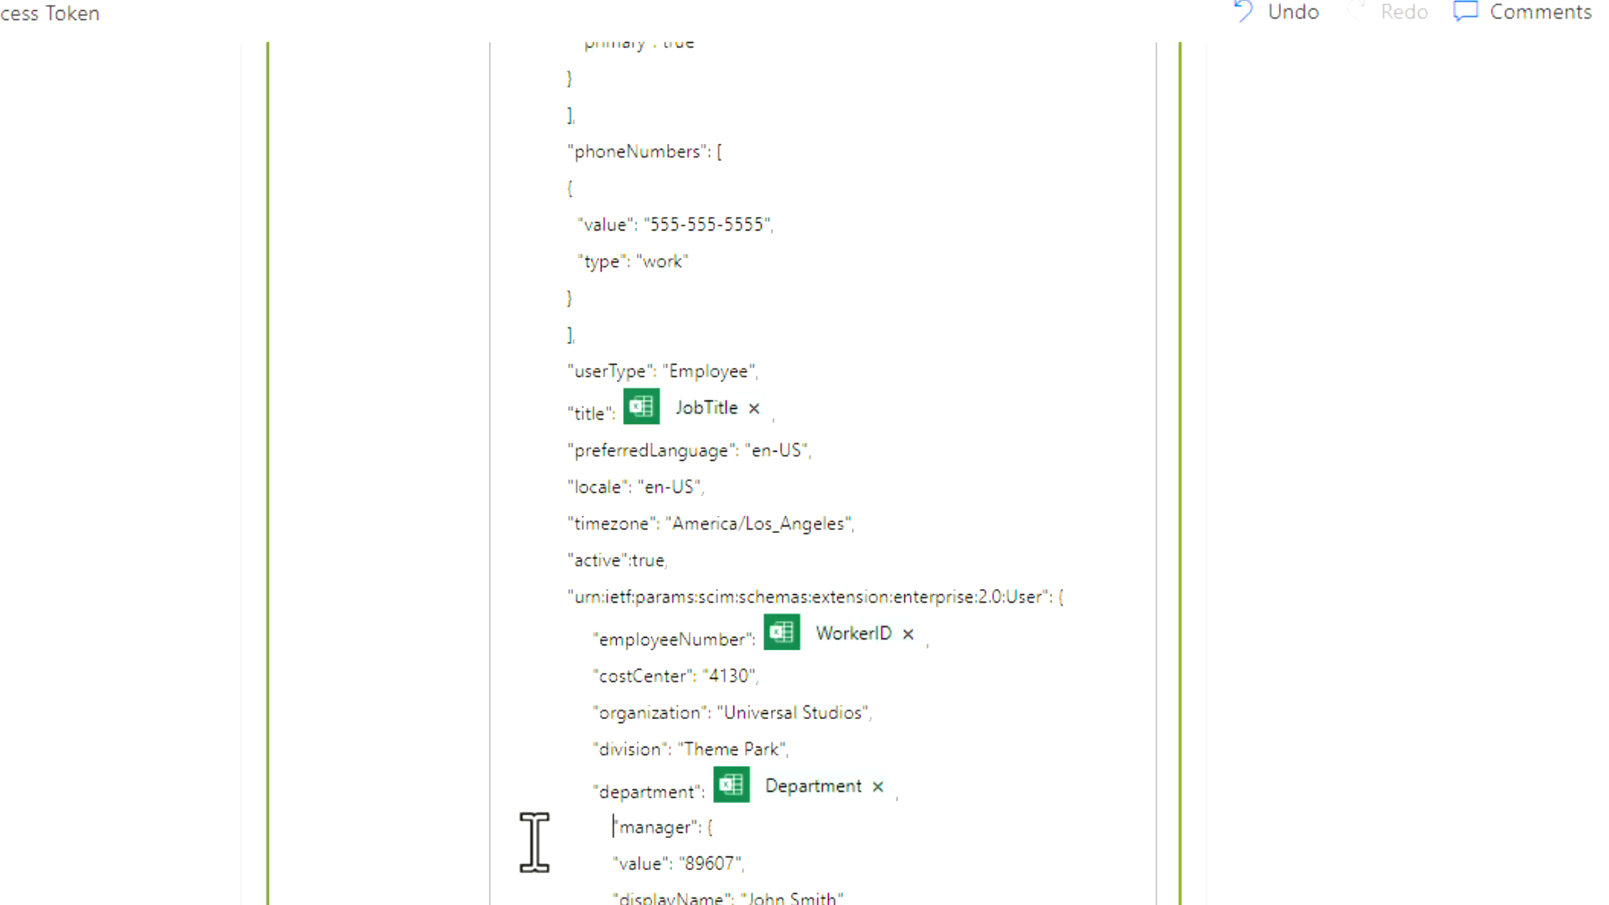
key("BackSpace")
Step: Replace the quoted sample value in the manager block with the ManagerID column from the Excel table rows
scroll(1151, 775, "down", 1)
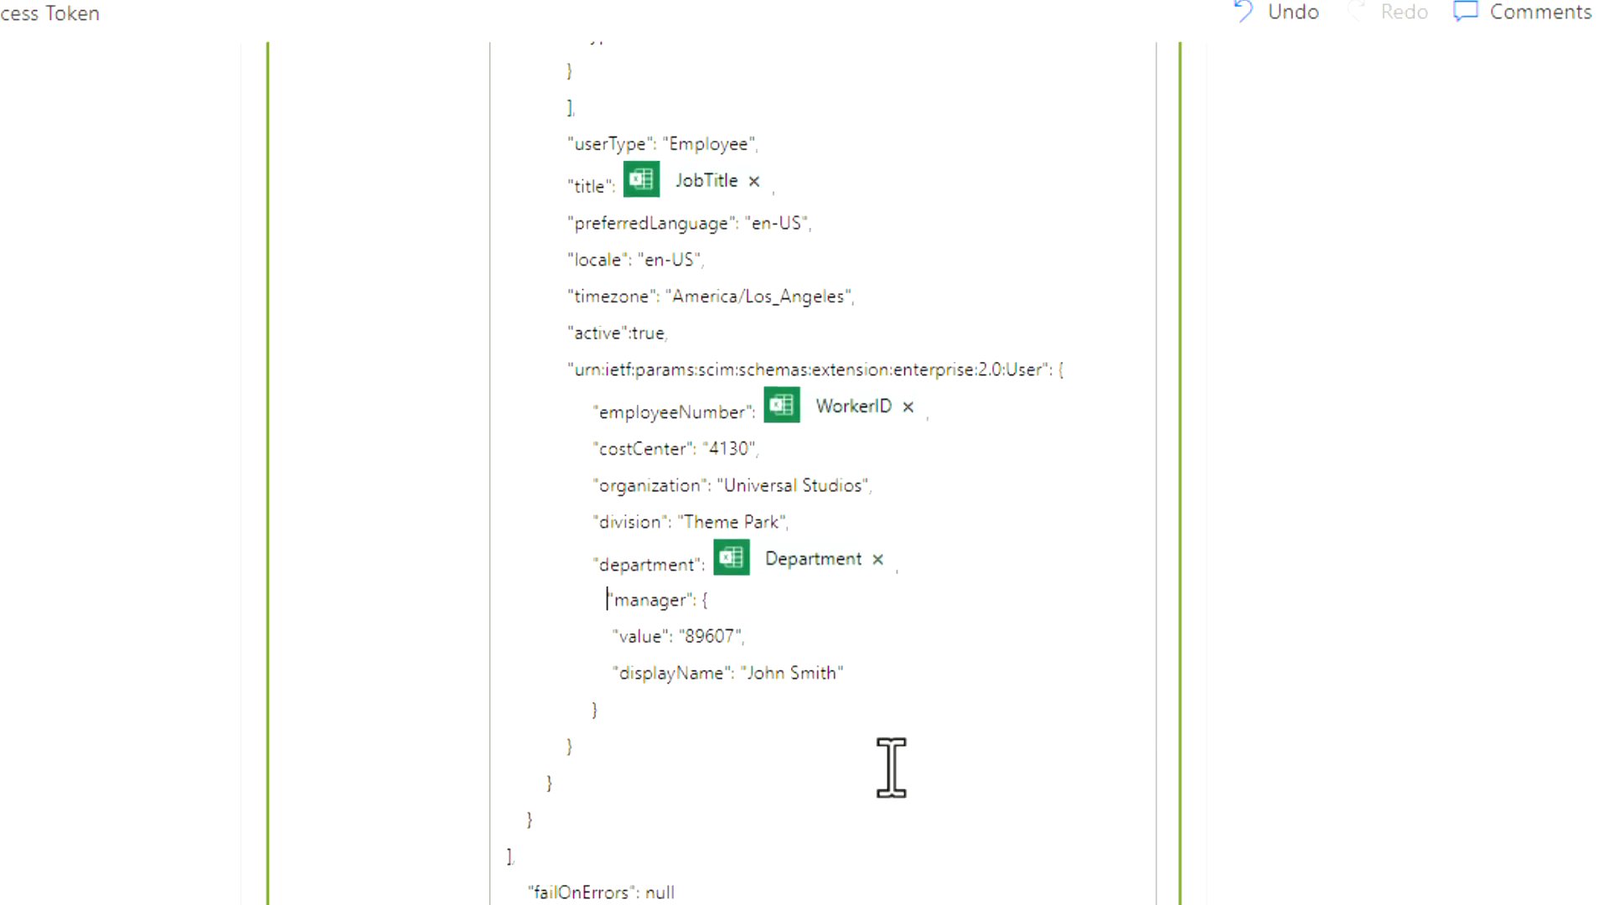
left_click(682, 637)
left_click(746, 636, "shift")
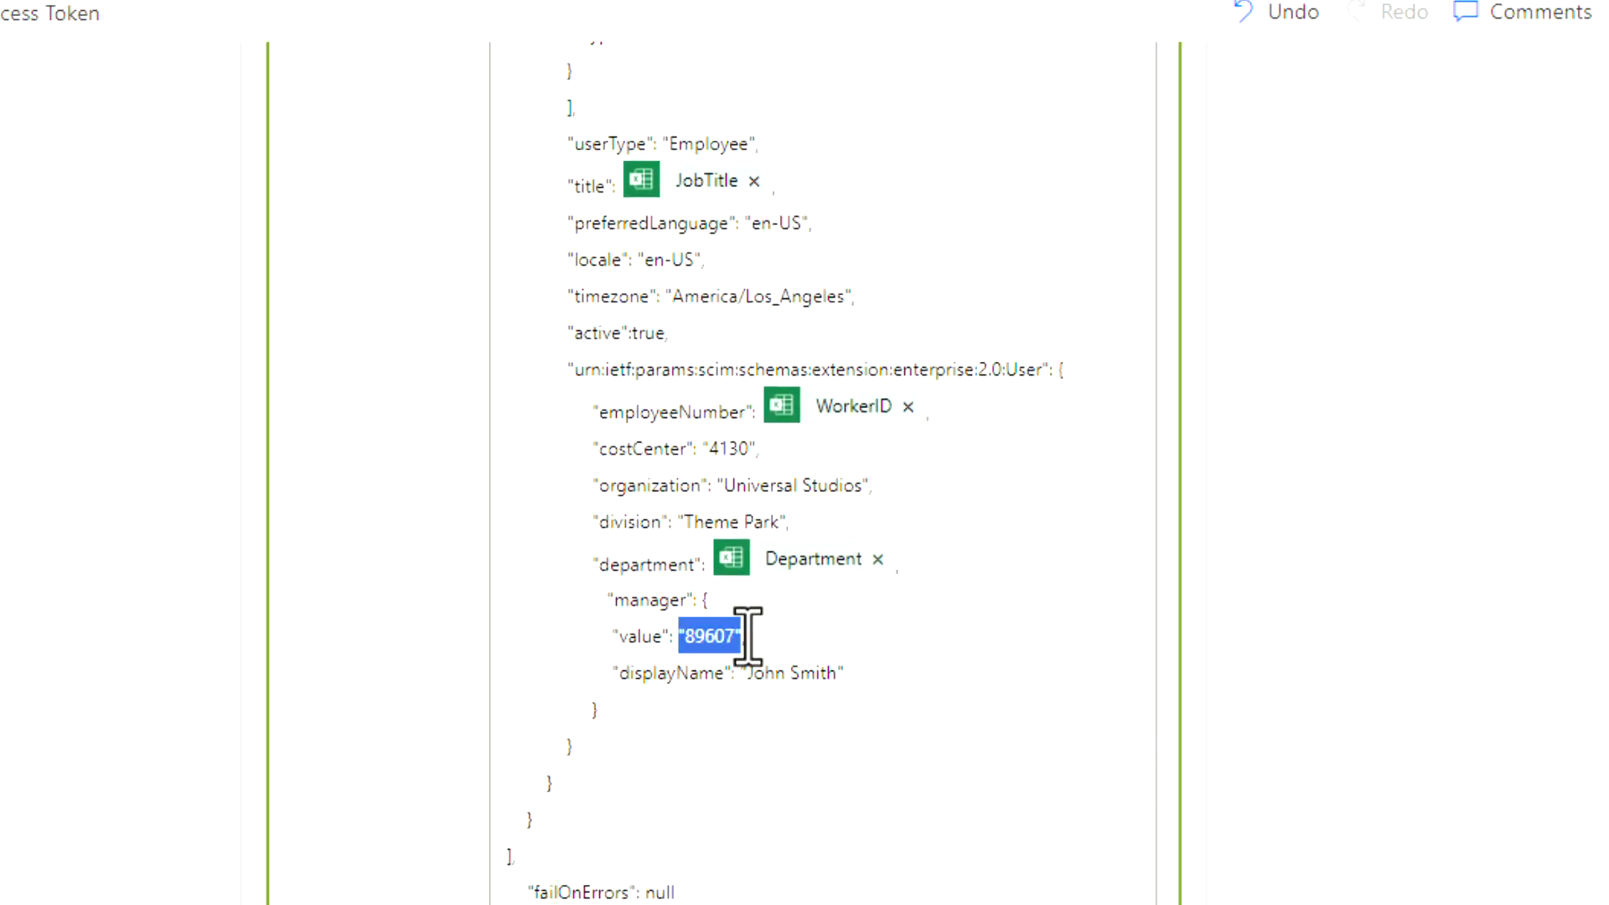
key("BackSpace")
scroll(1209, 857, "down", 1)
scroll(823, 503, "down", 1)
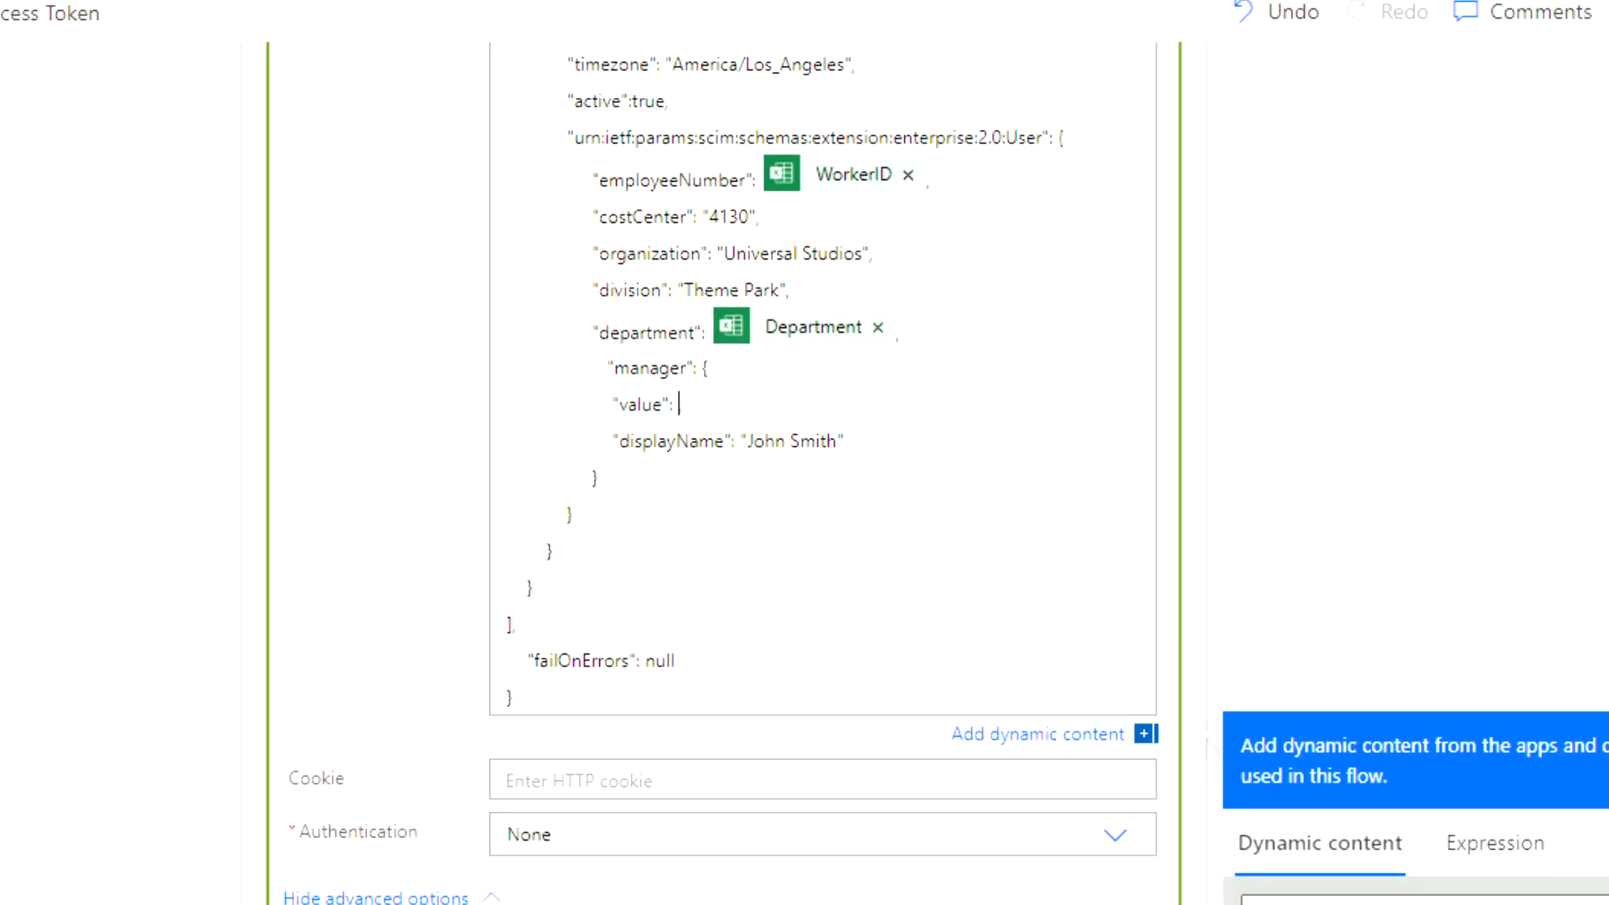
left_click(1341, 901)
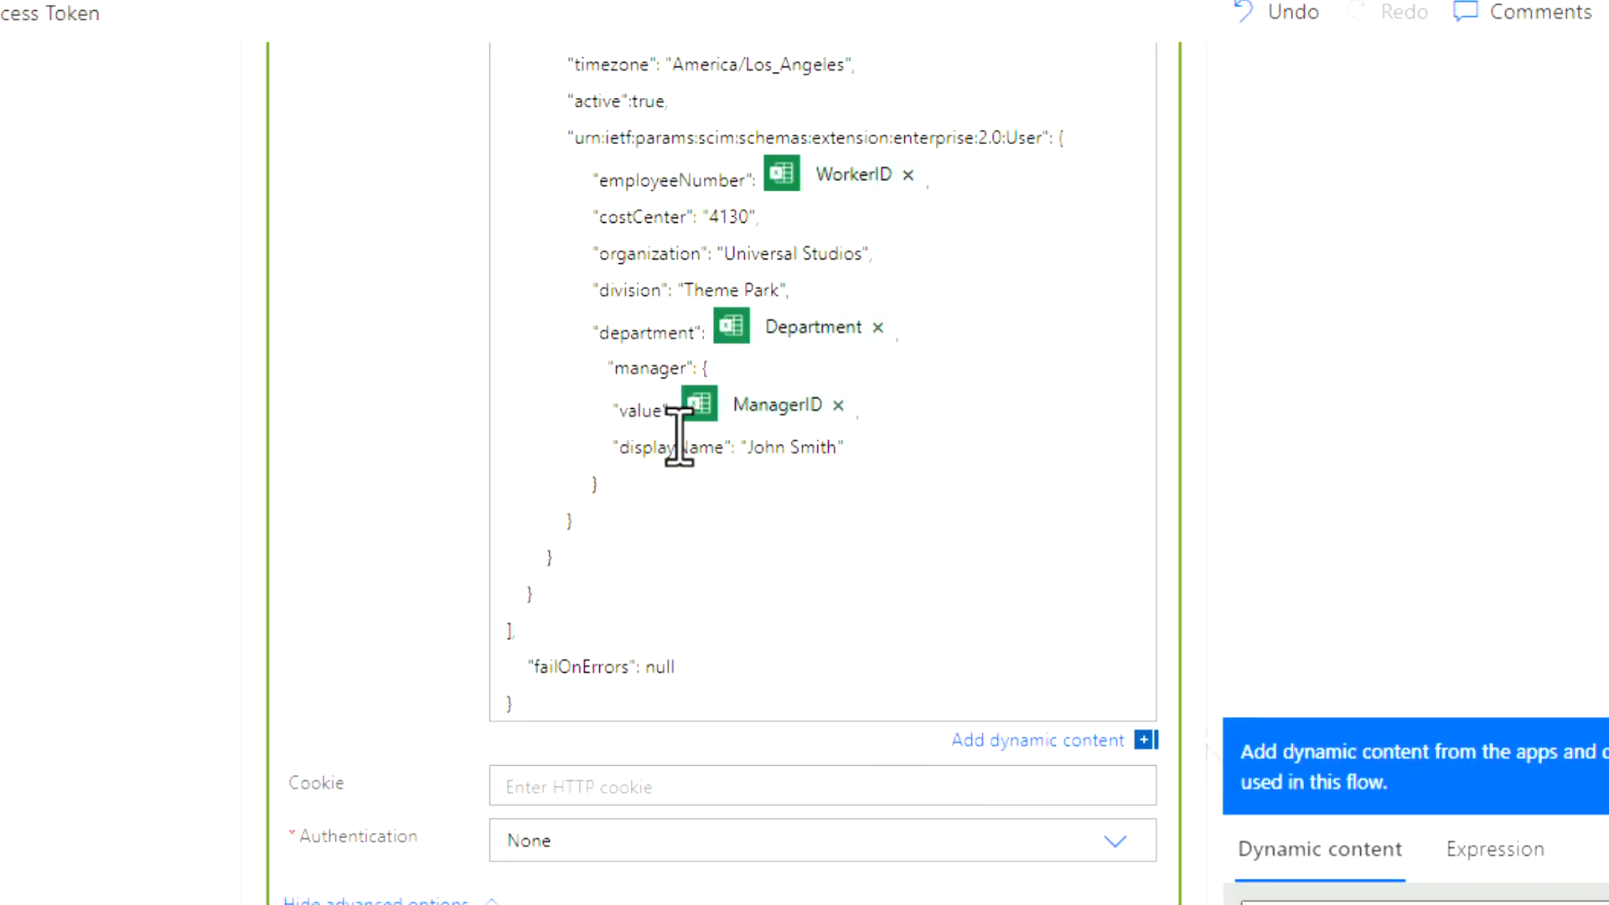
Step: Replace the quoted sample displayName in the manager block with the Manager Name column from the Excel table rows
left_click_drag(738, 450, 851, 453)
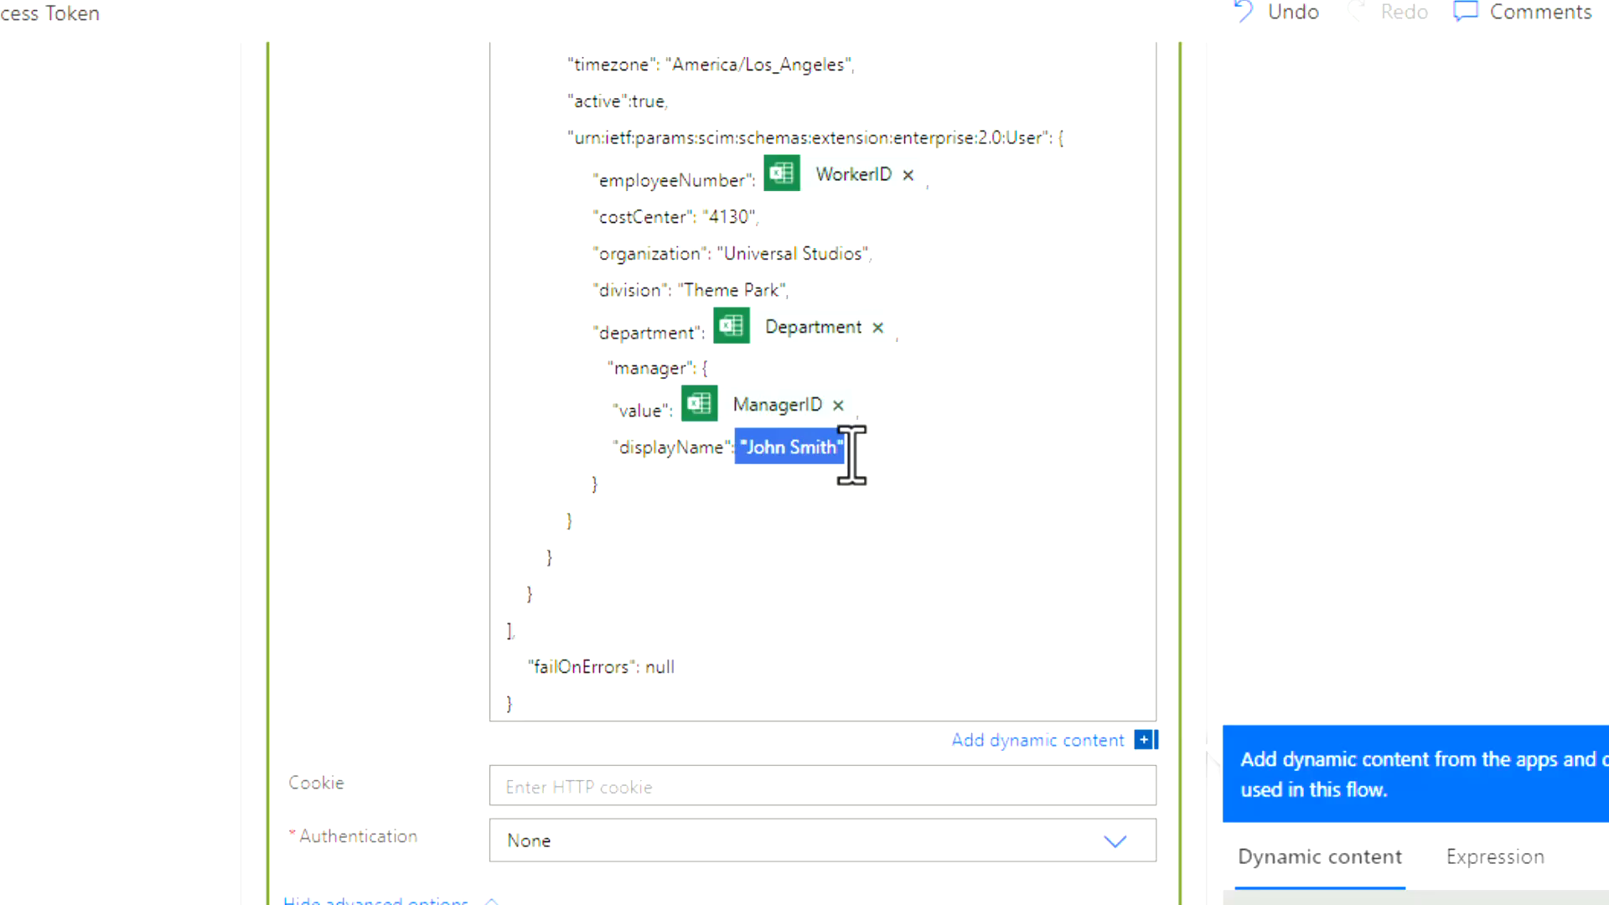
key("BackSpace")
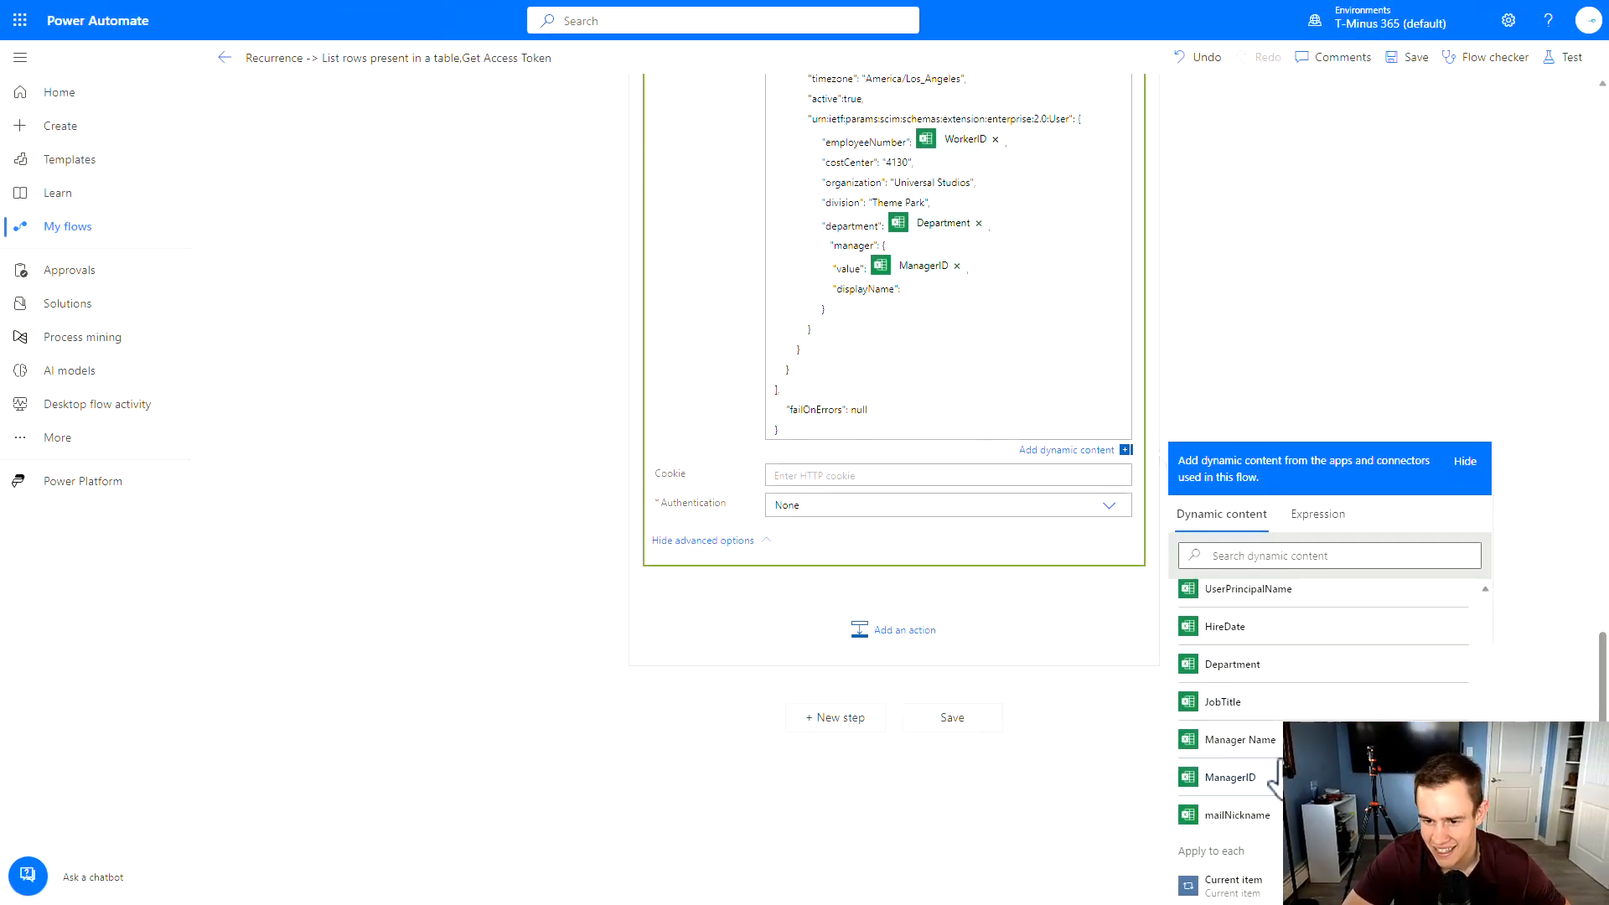
scroll(1015, 410, "down", 5)
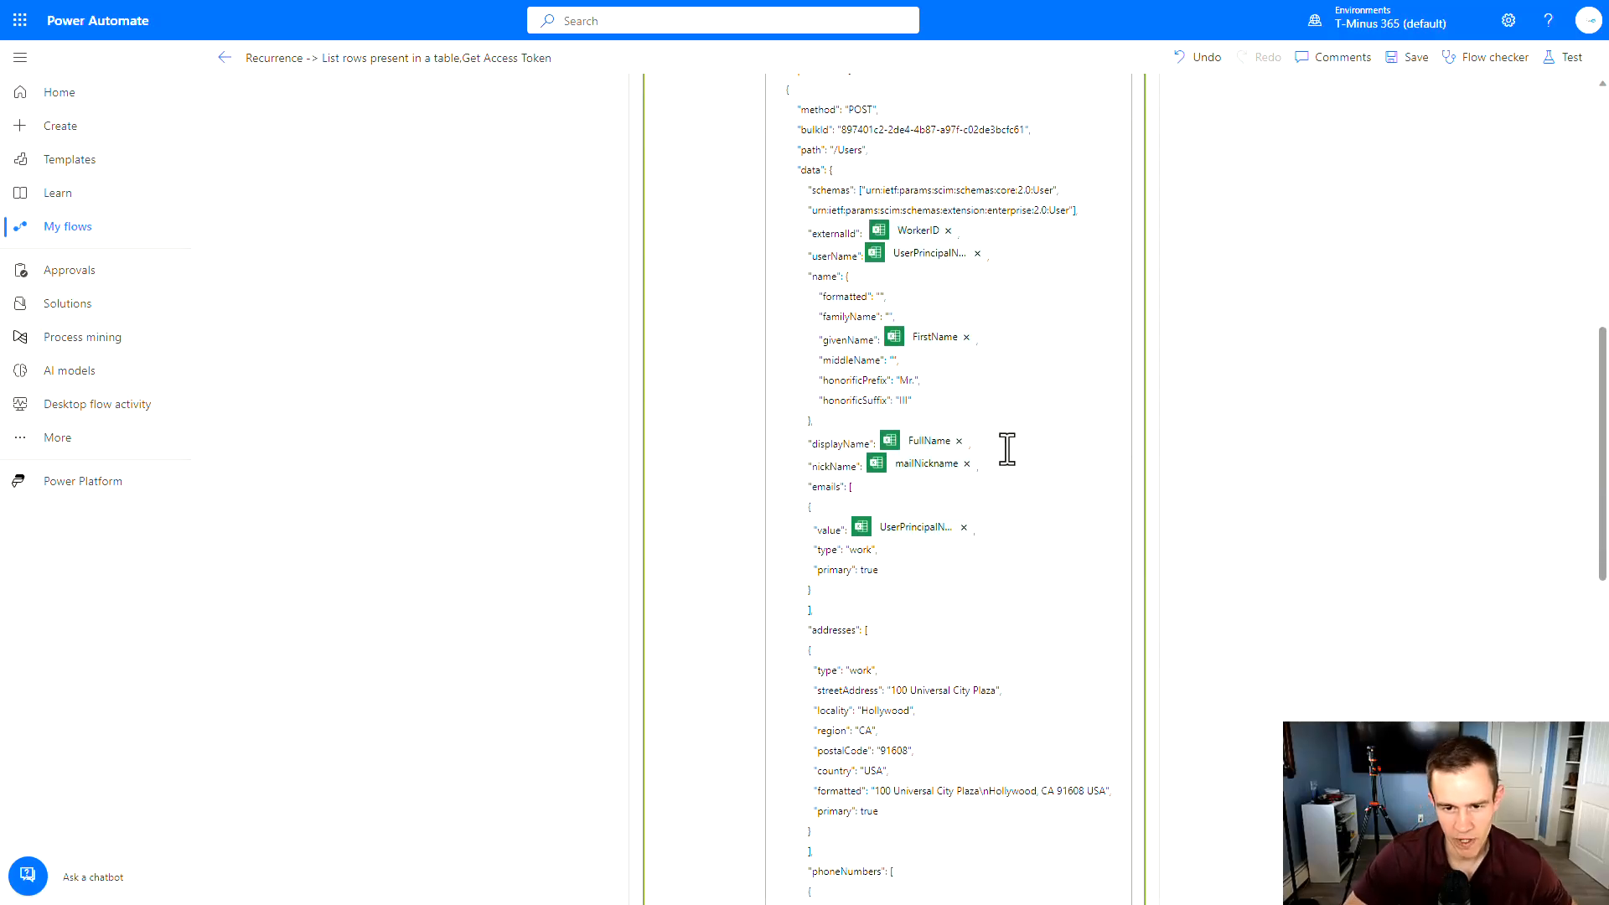
Step: Collapse the Send SCIM Payload action, then save the flow and run a test of it
scroll(995, 448, "up", 6)
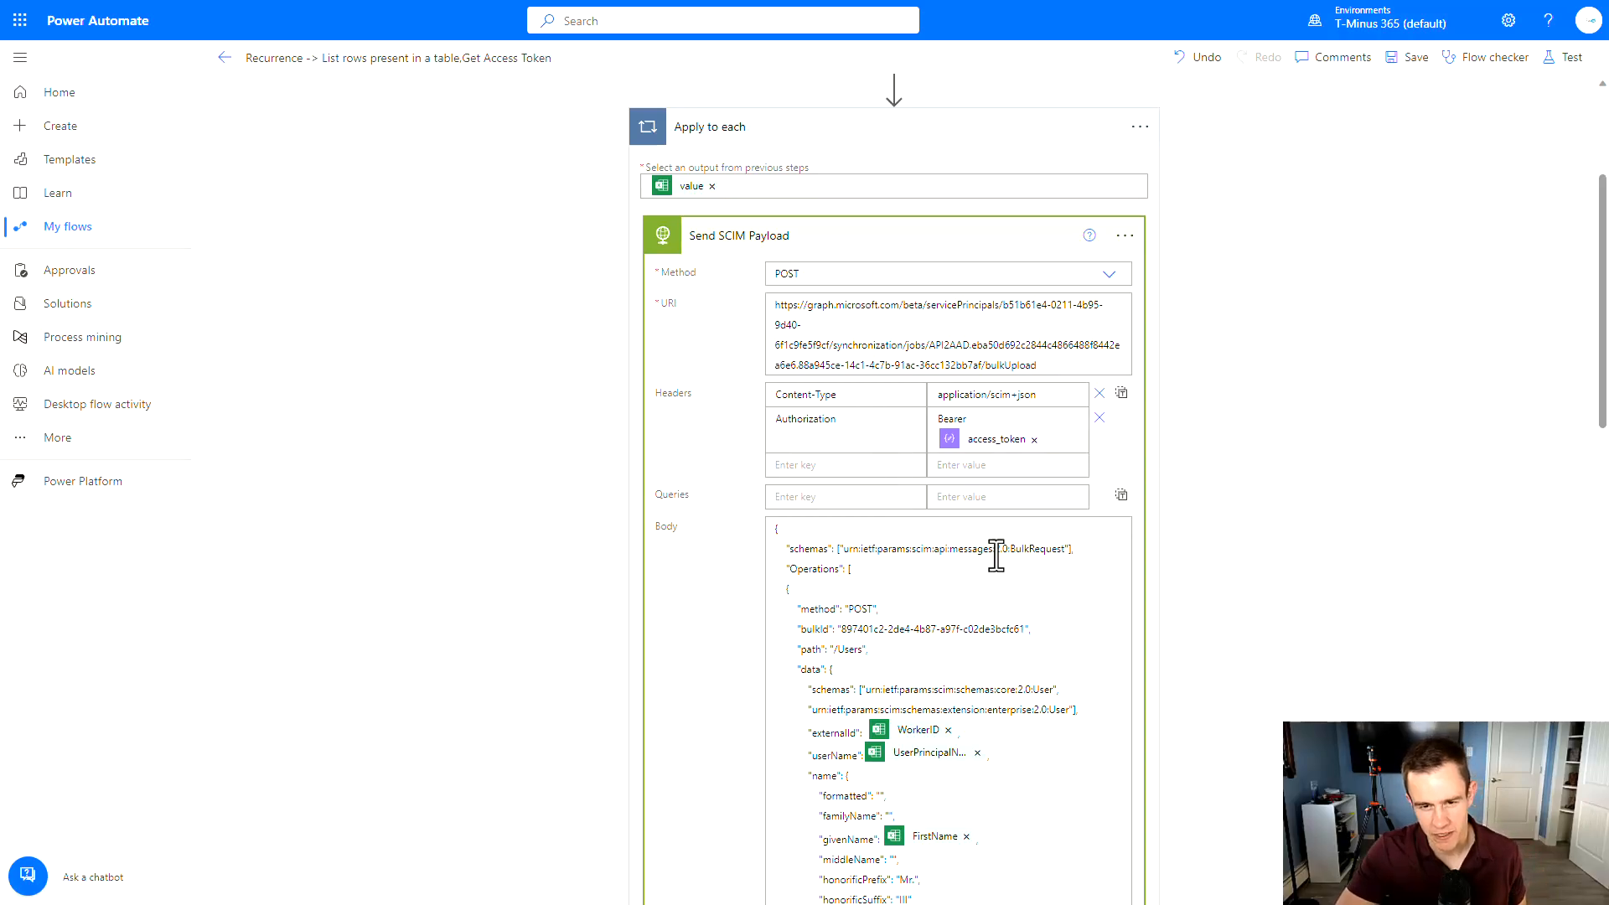
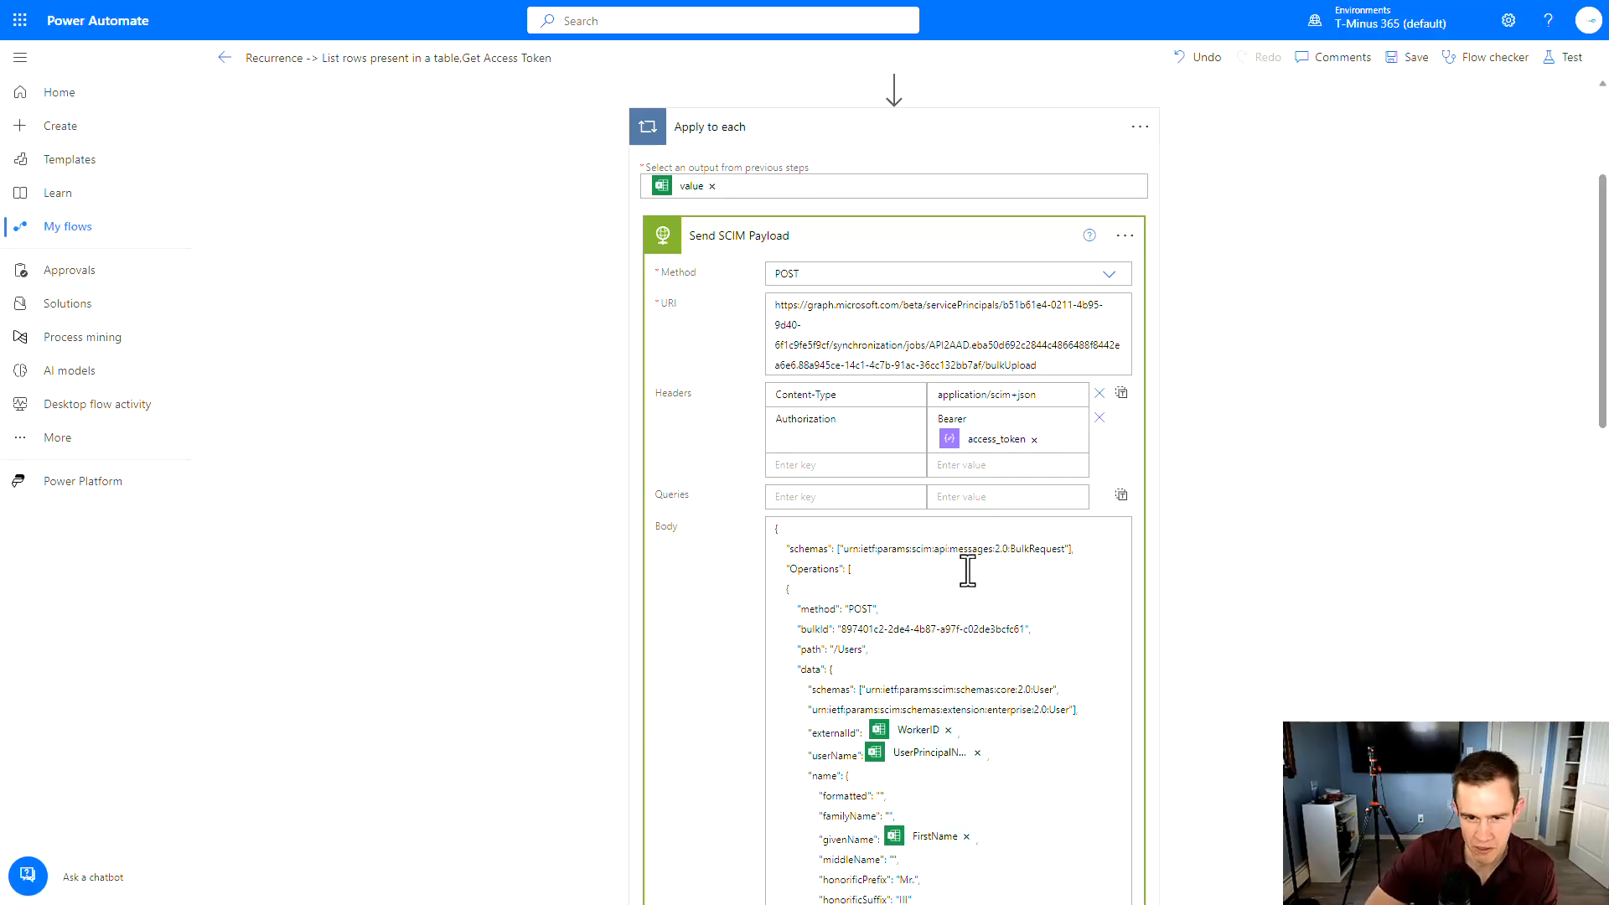
scroll(932, 568, "down", 6)
scroll(932, 567, "down", 12)
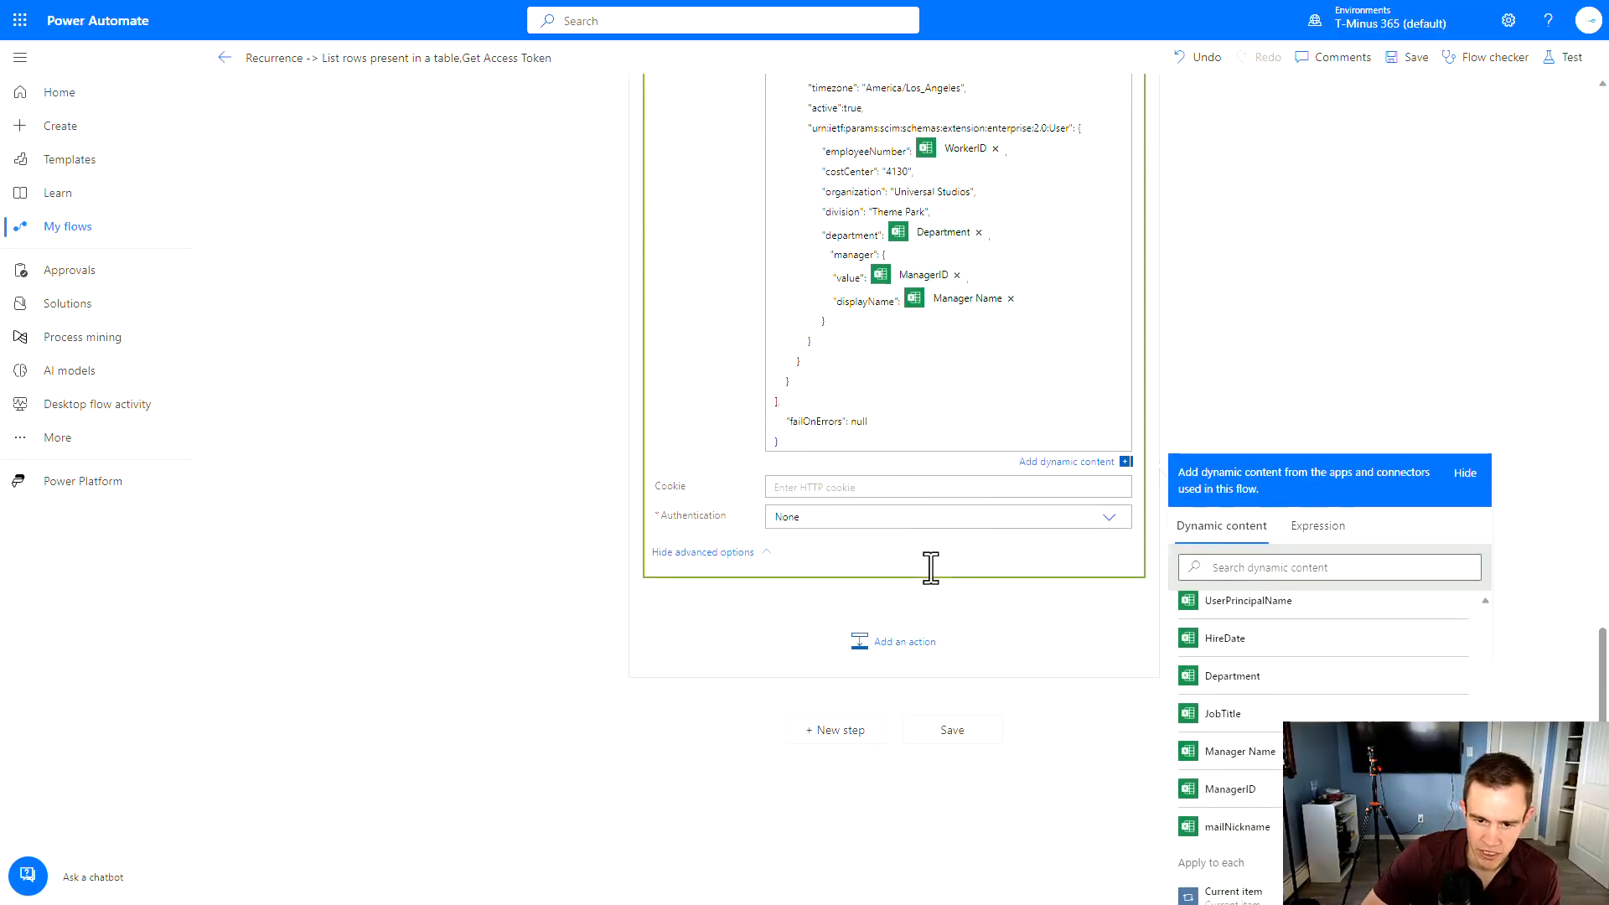
scroll(928, 567, "up", 16)
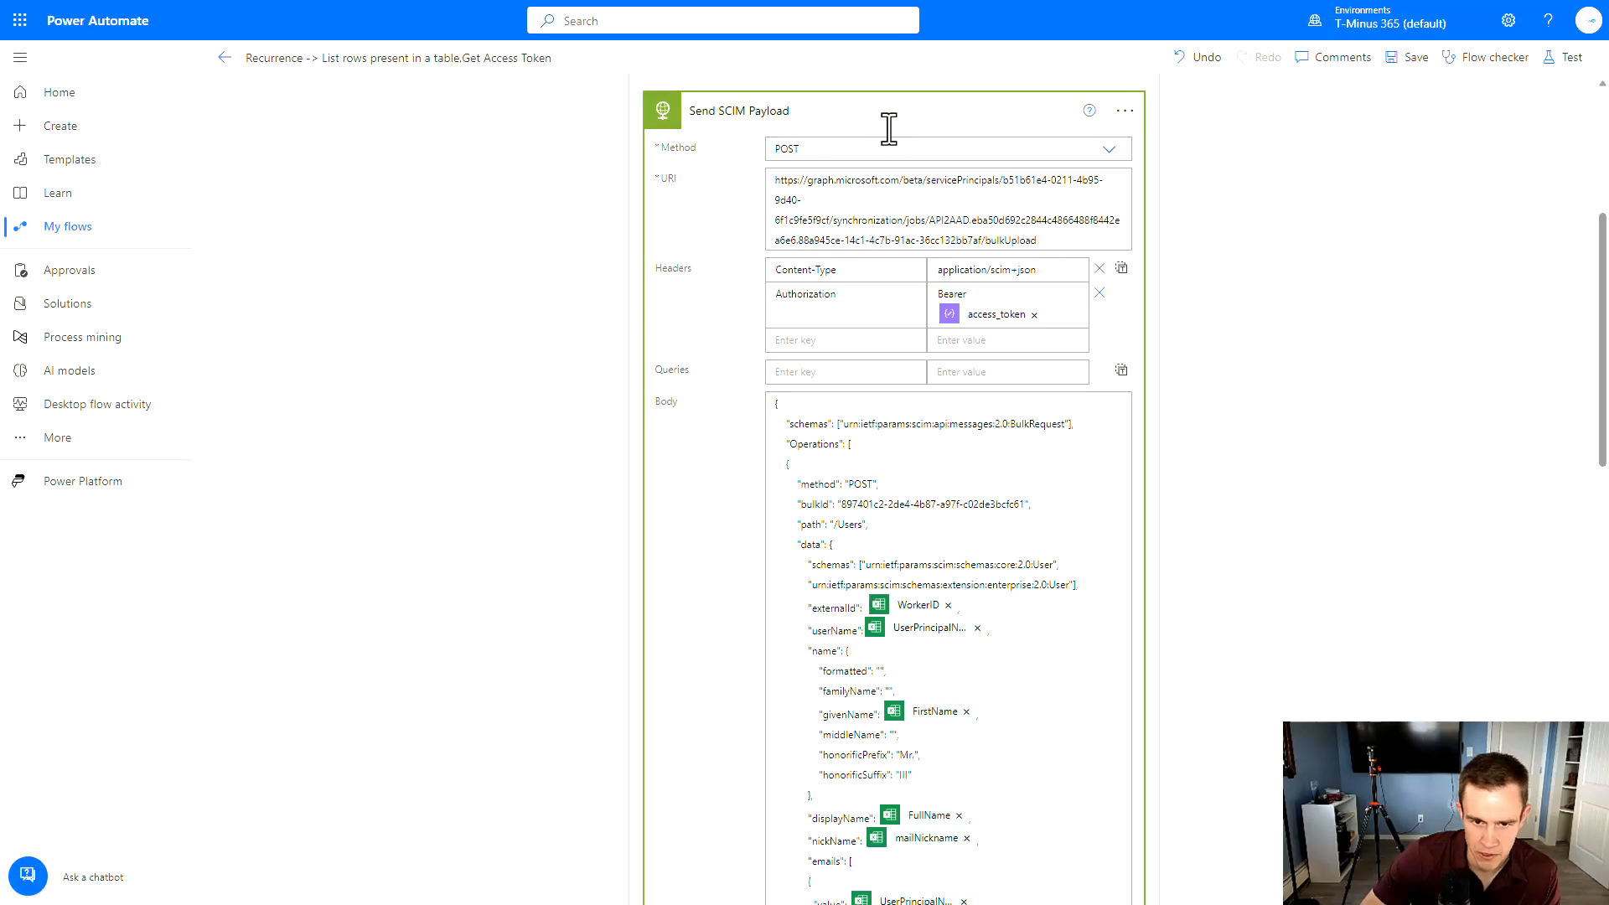
left_click(882, 124)
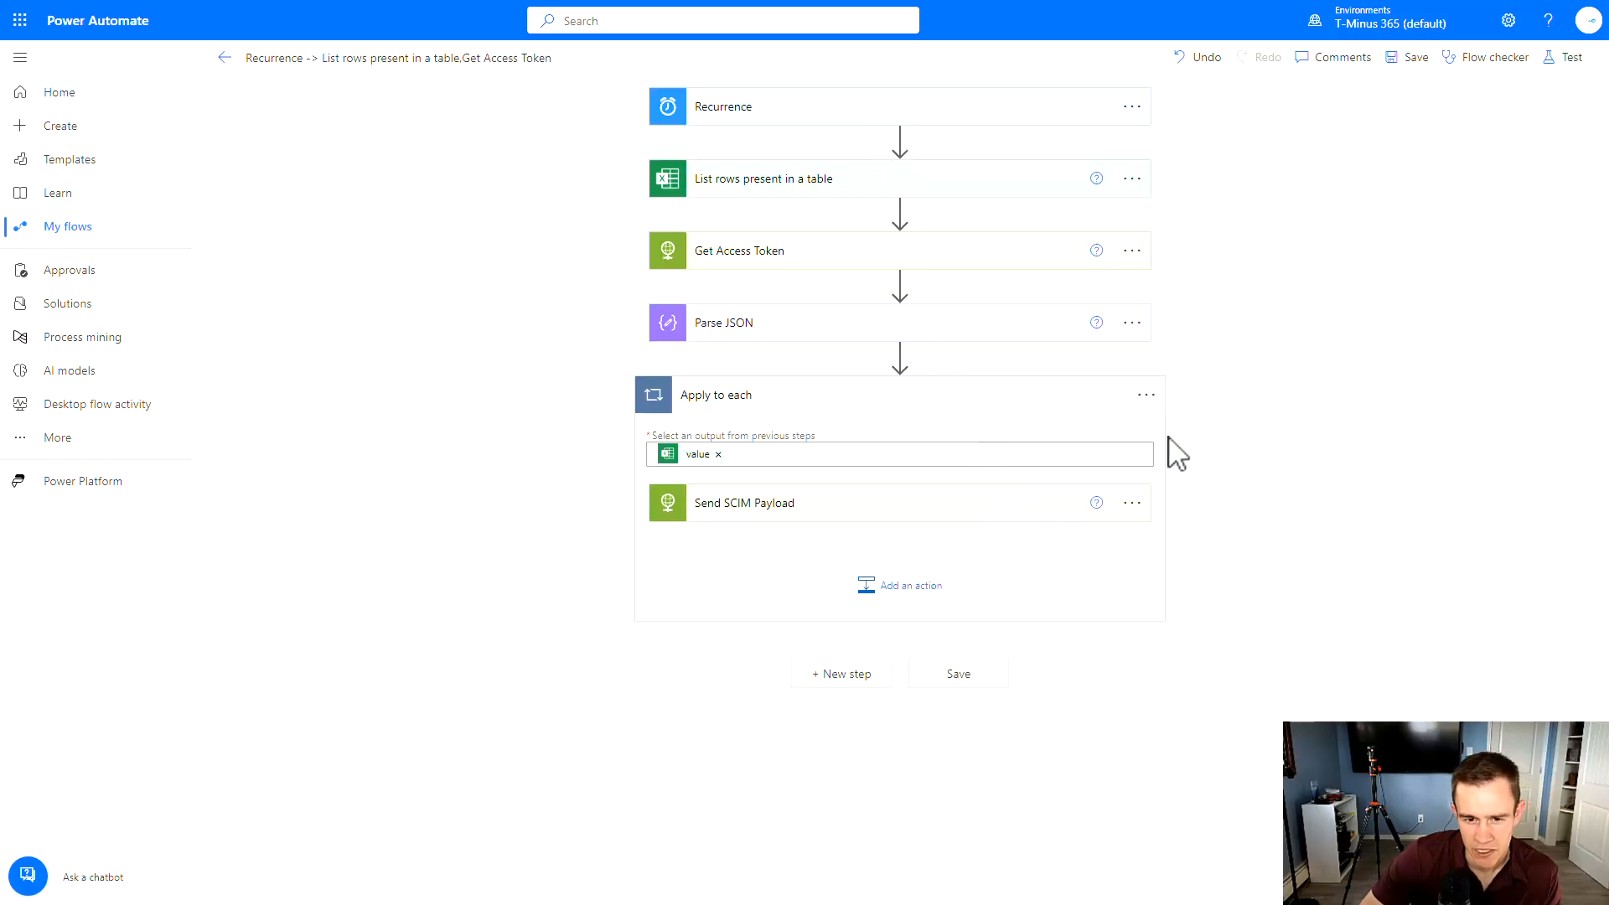
left_click(1398, 57)
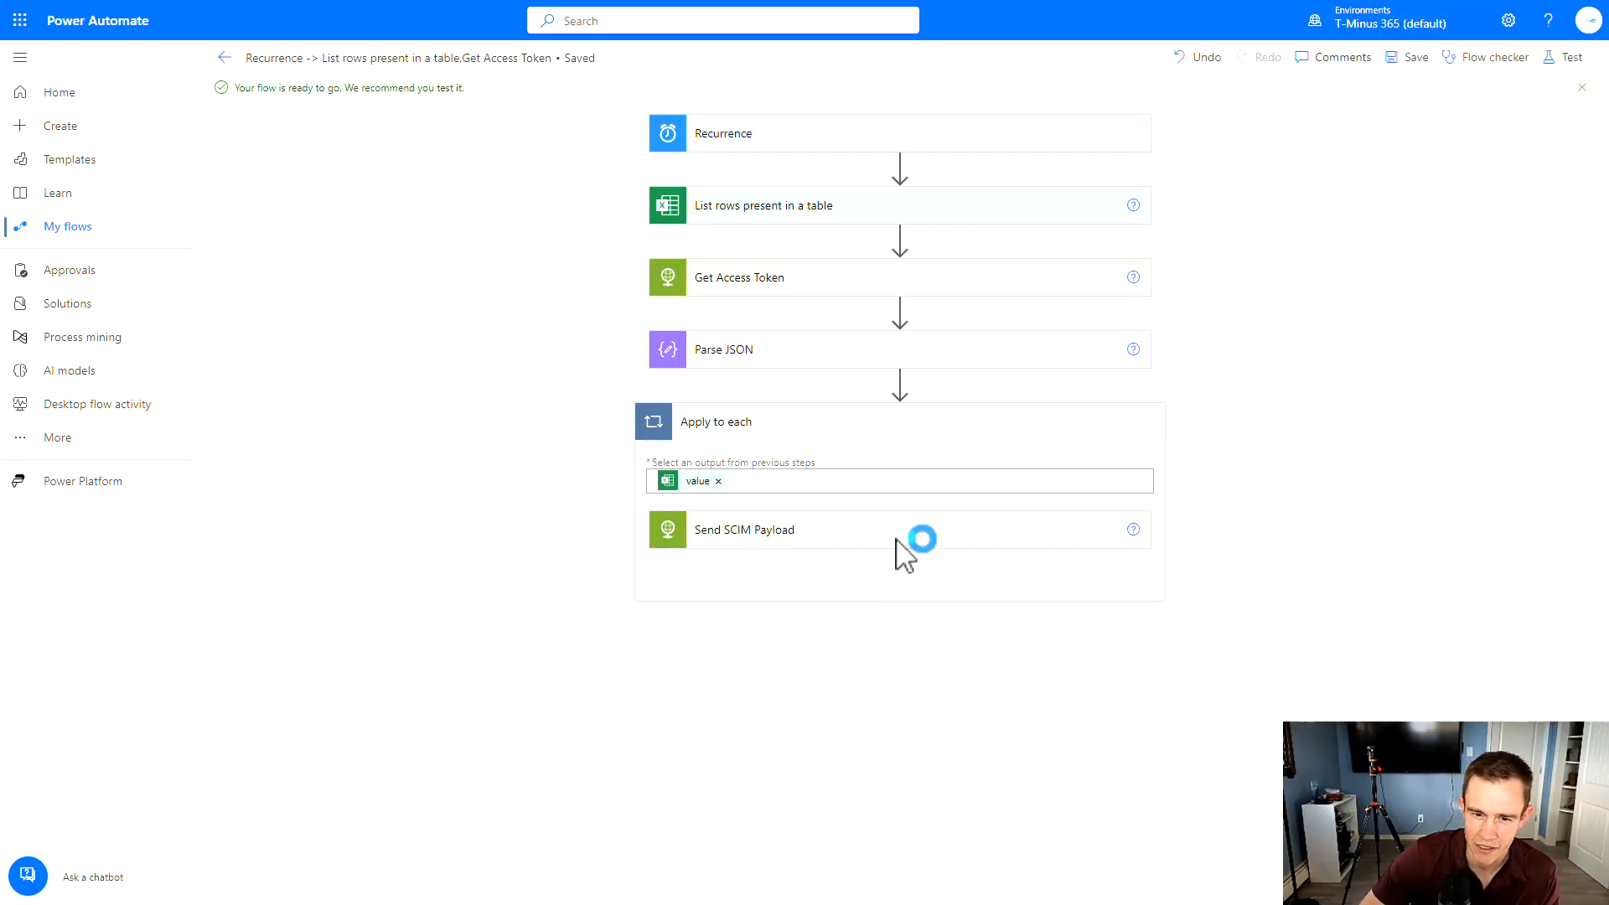
left_click(1562, 58)
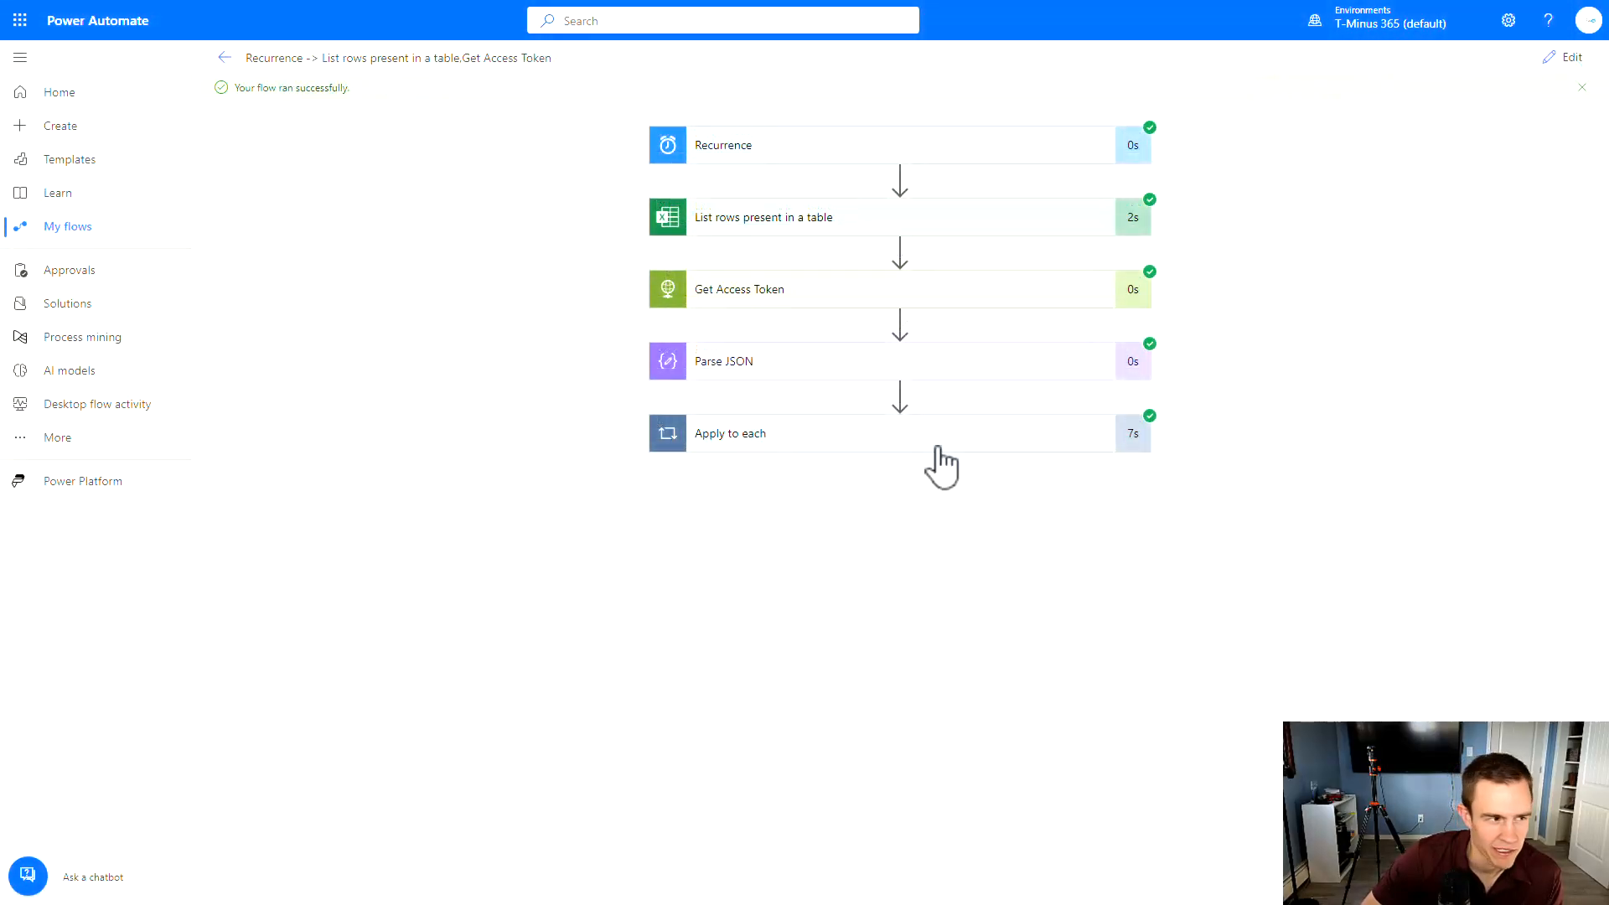
Step: Examine the request body sent by the Send SCIM Payload action in the test run, including userName, title, department and manager values
left_click(930, 444)
left_click(905, 527)
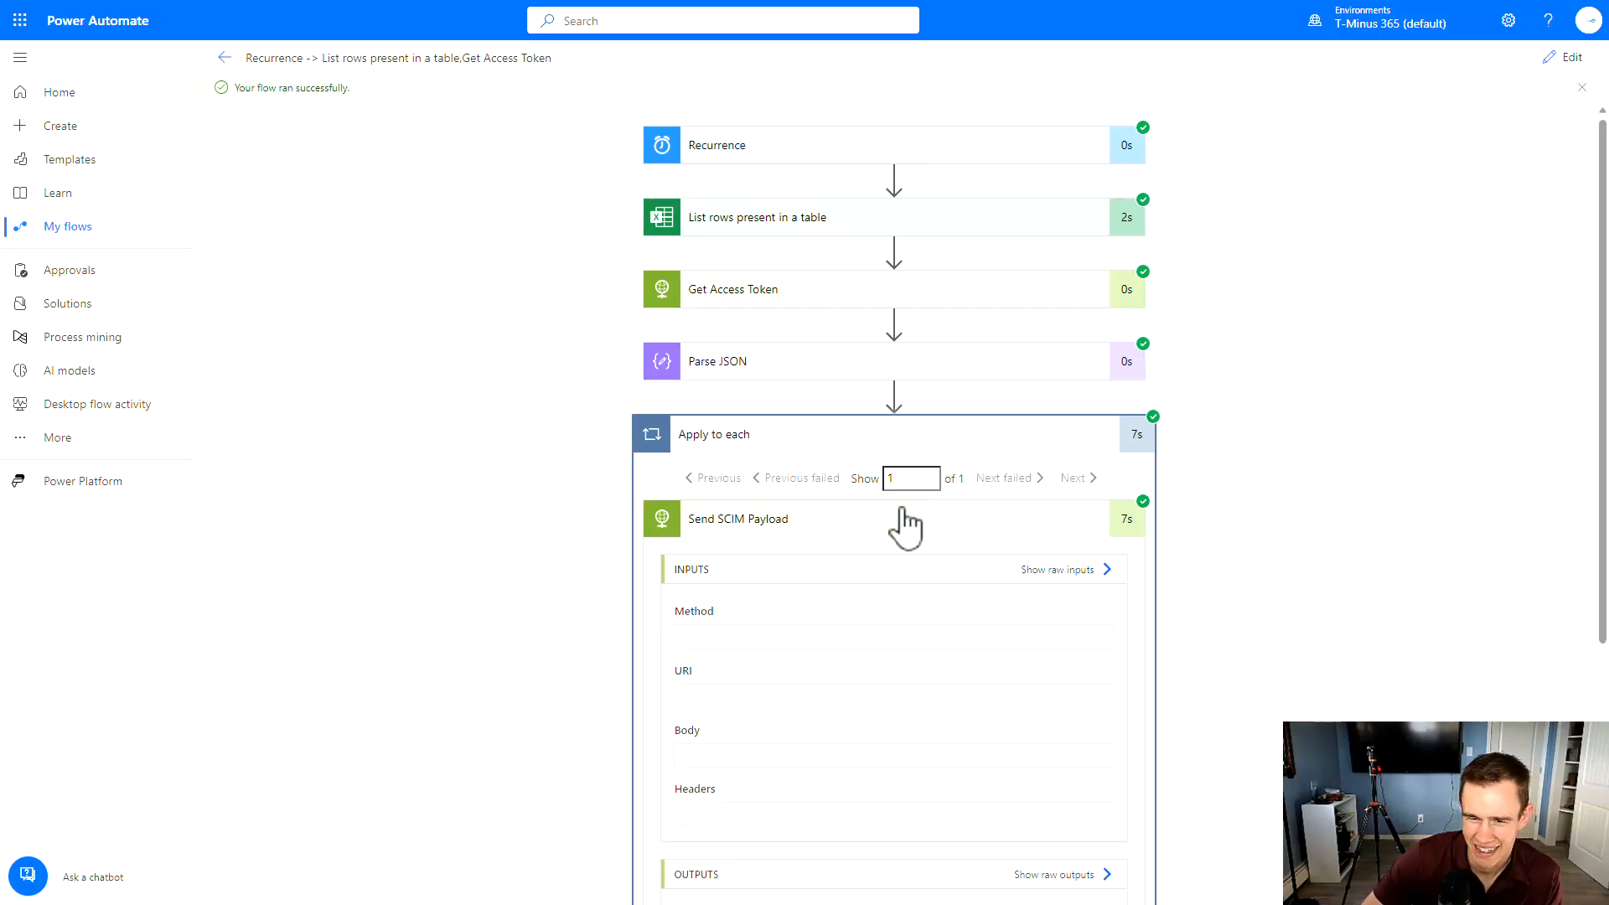
scroll(905, 528, "down", 3)
scroll(912, 566, "down", 6)
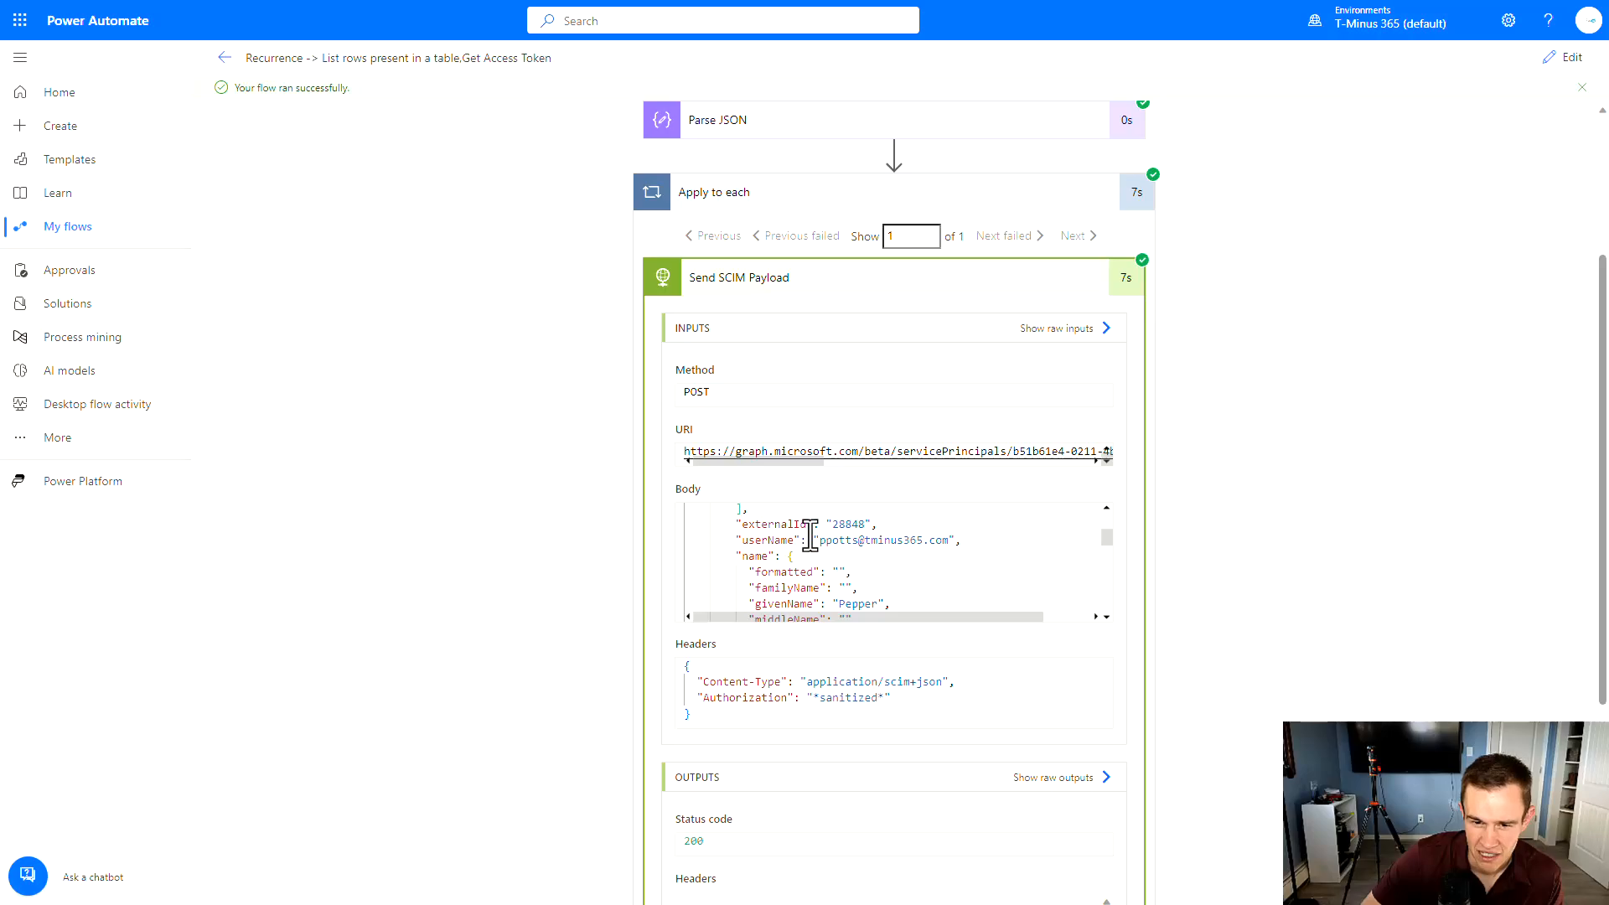
scroll(854, 538, "down", 1)
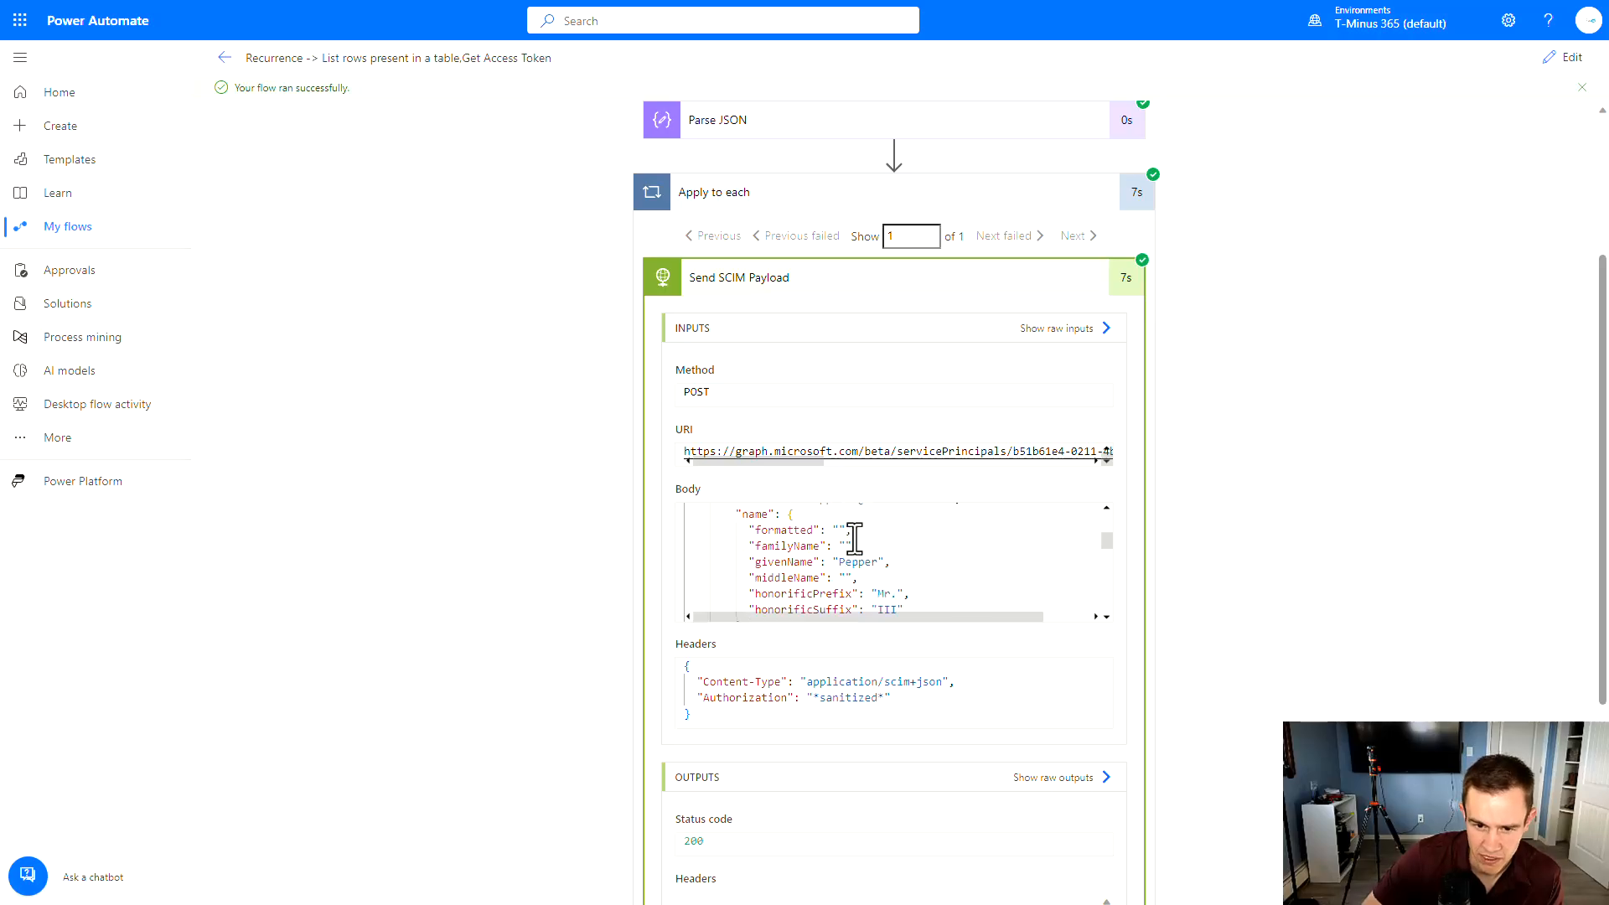
left_click_drag(845, 561, 929, 541)
scroll(892, 556, "up", 1)
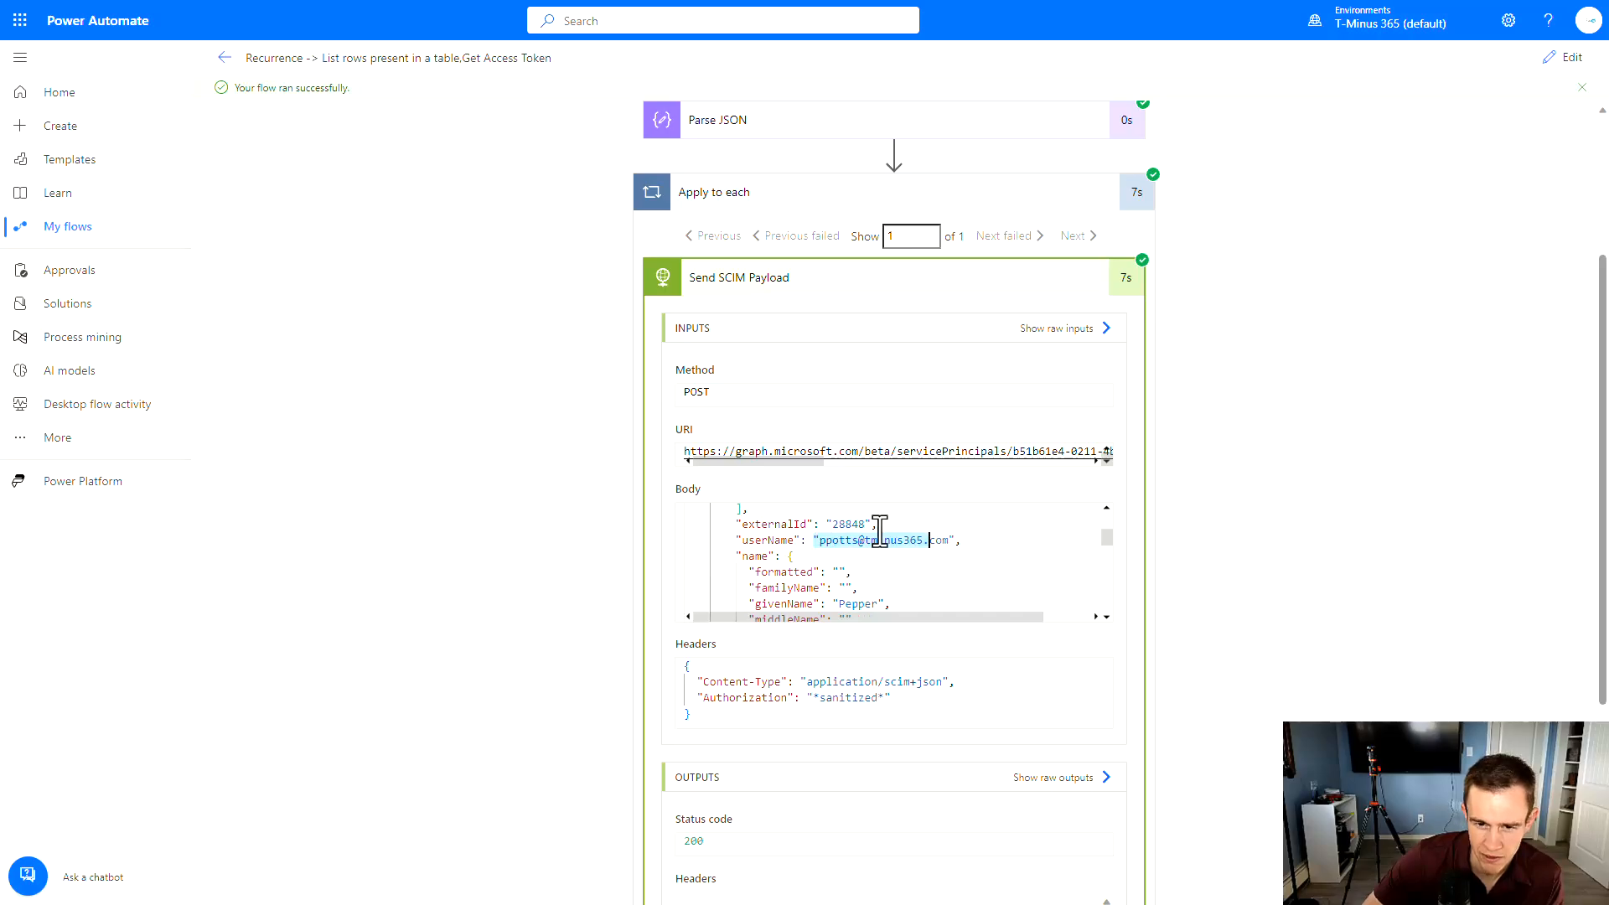
scroll(879, 530, "down", 6)
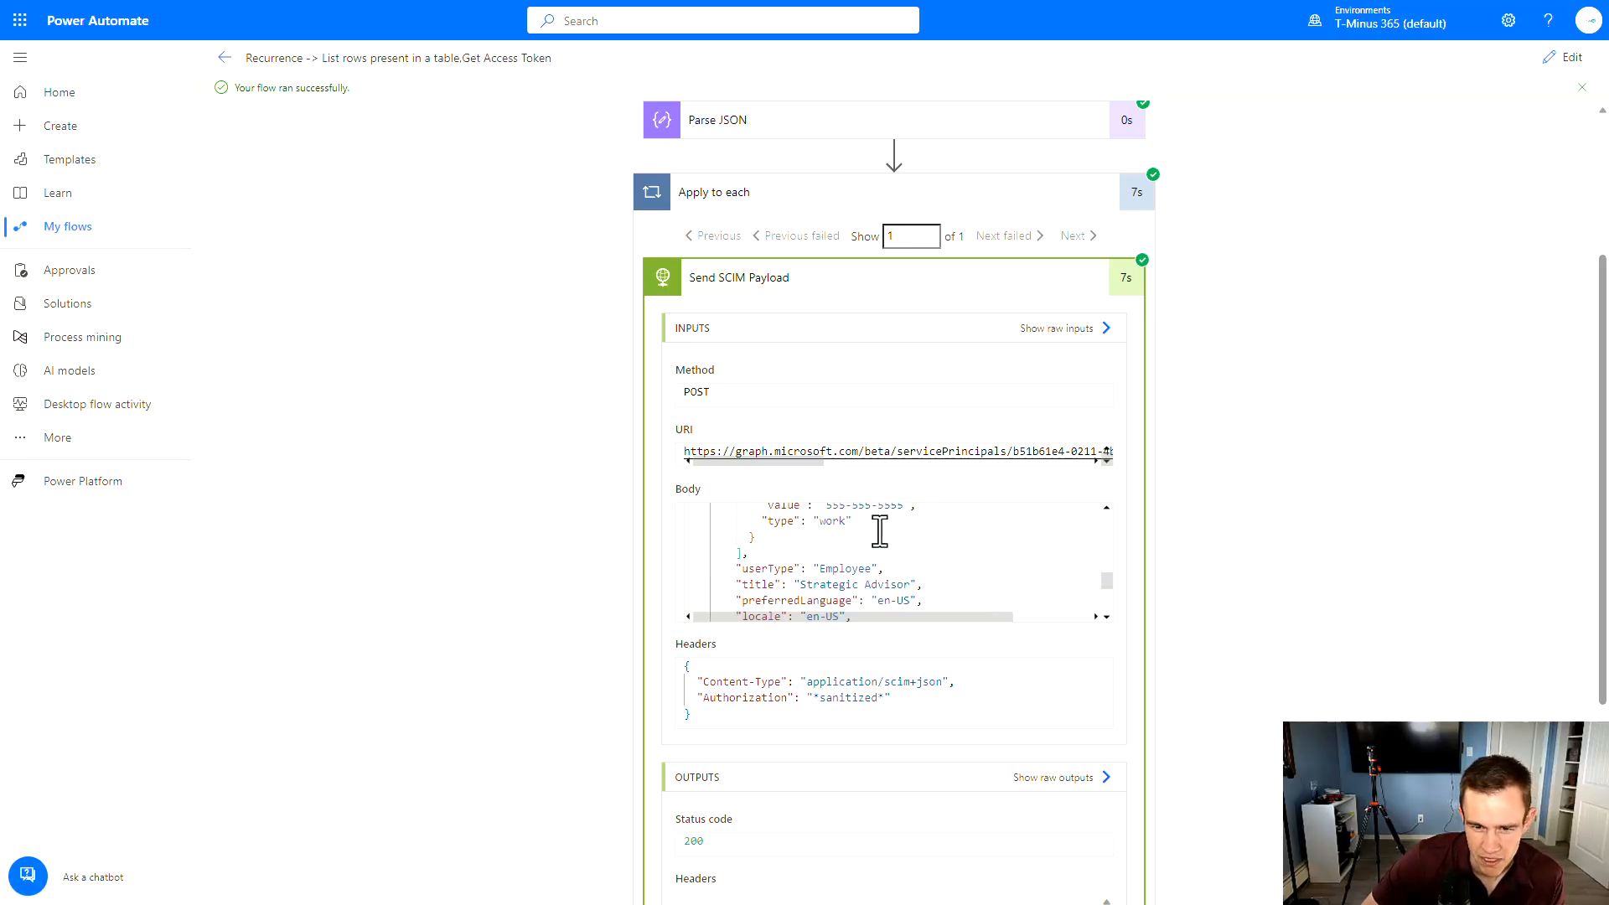
scroll(879, 529, "down", 4)
scroll(879, 529, "down", 3)
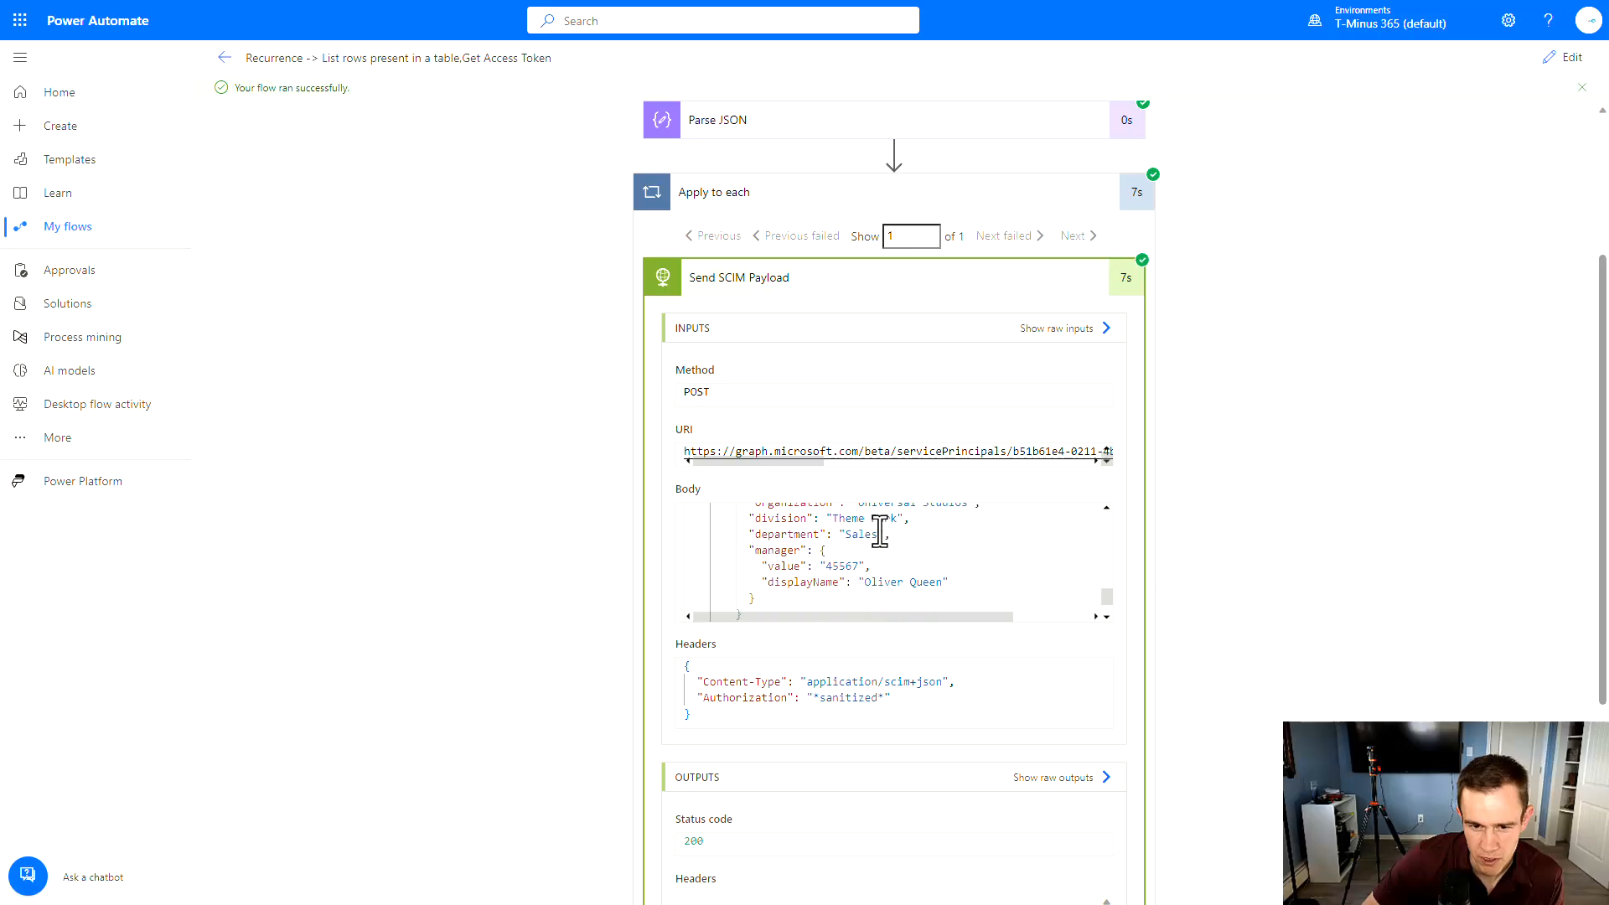
left_click_drag(951, 581, 769, 589)
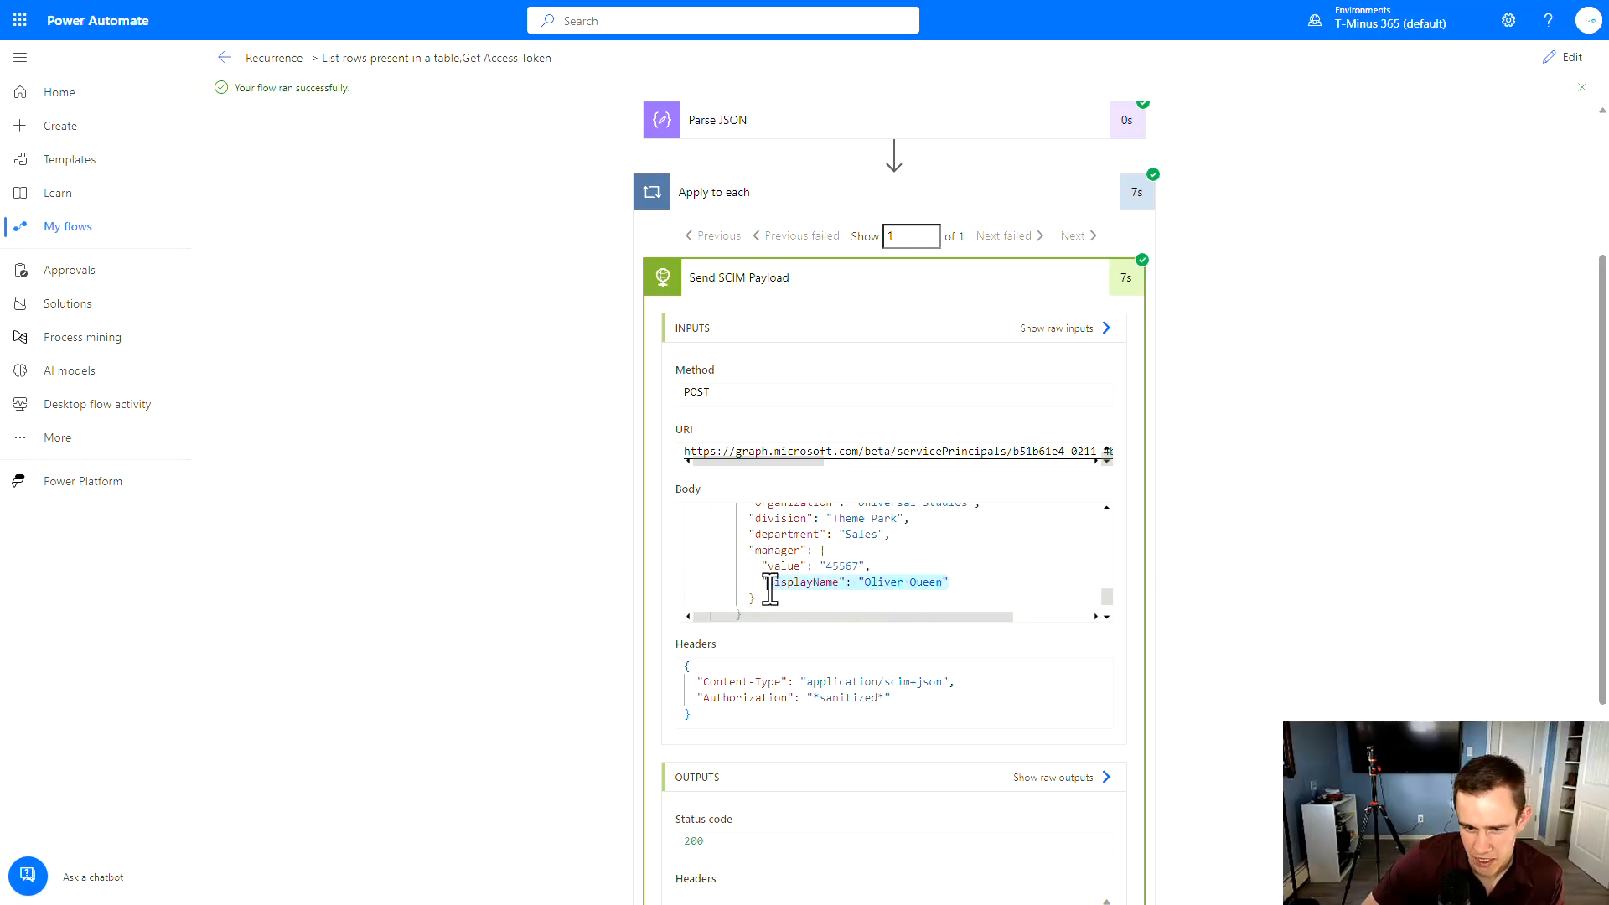
Step: Check the outputs of the Send SCIM Payload action, including the status code and response body
scroll(795, 596, "down", 3)
scroll(912, 758, "down", 5)
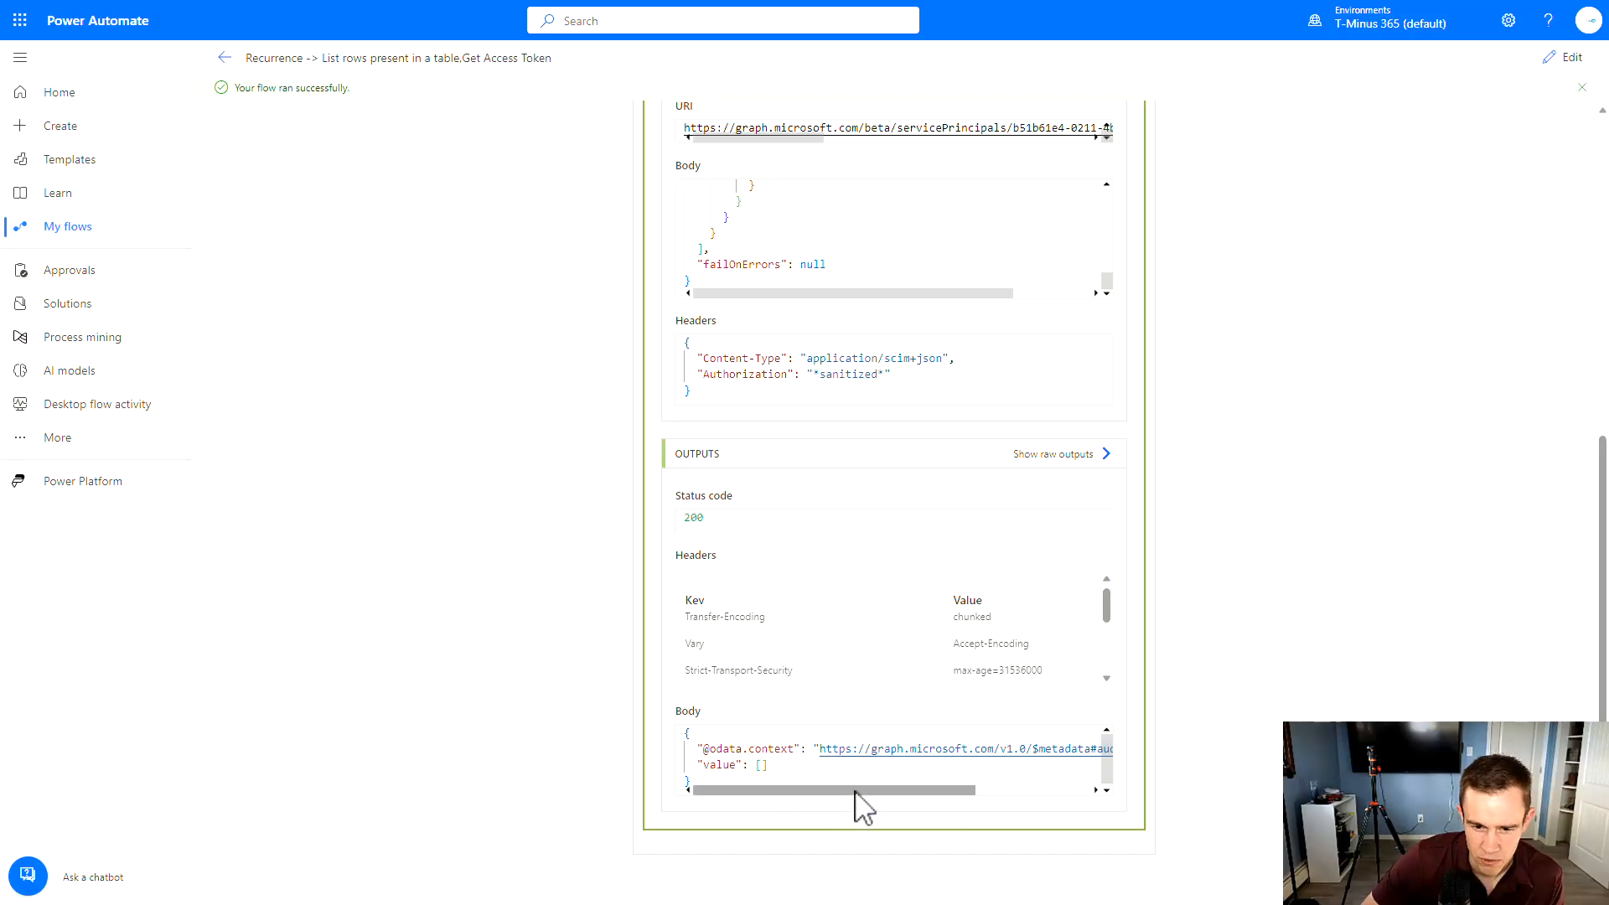
left_click_drag(770, 766, 713, 753)
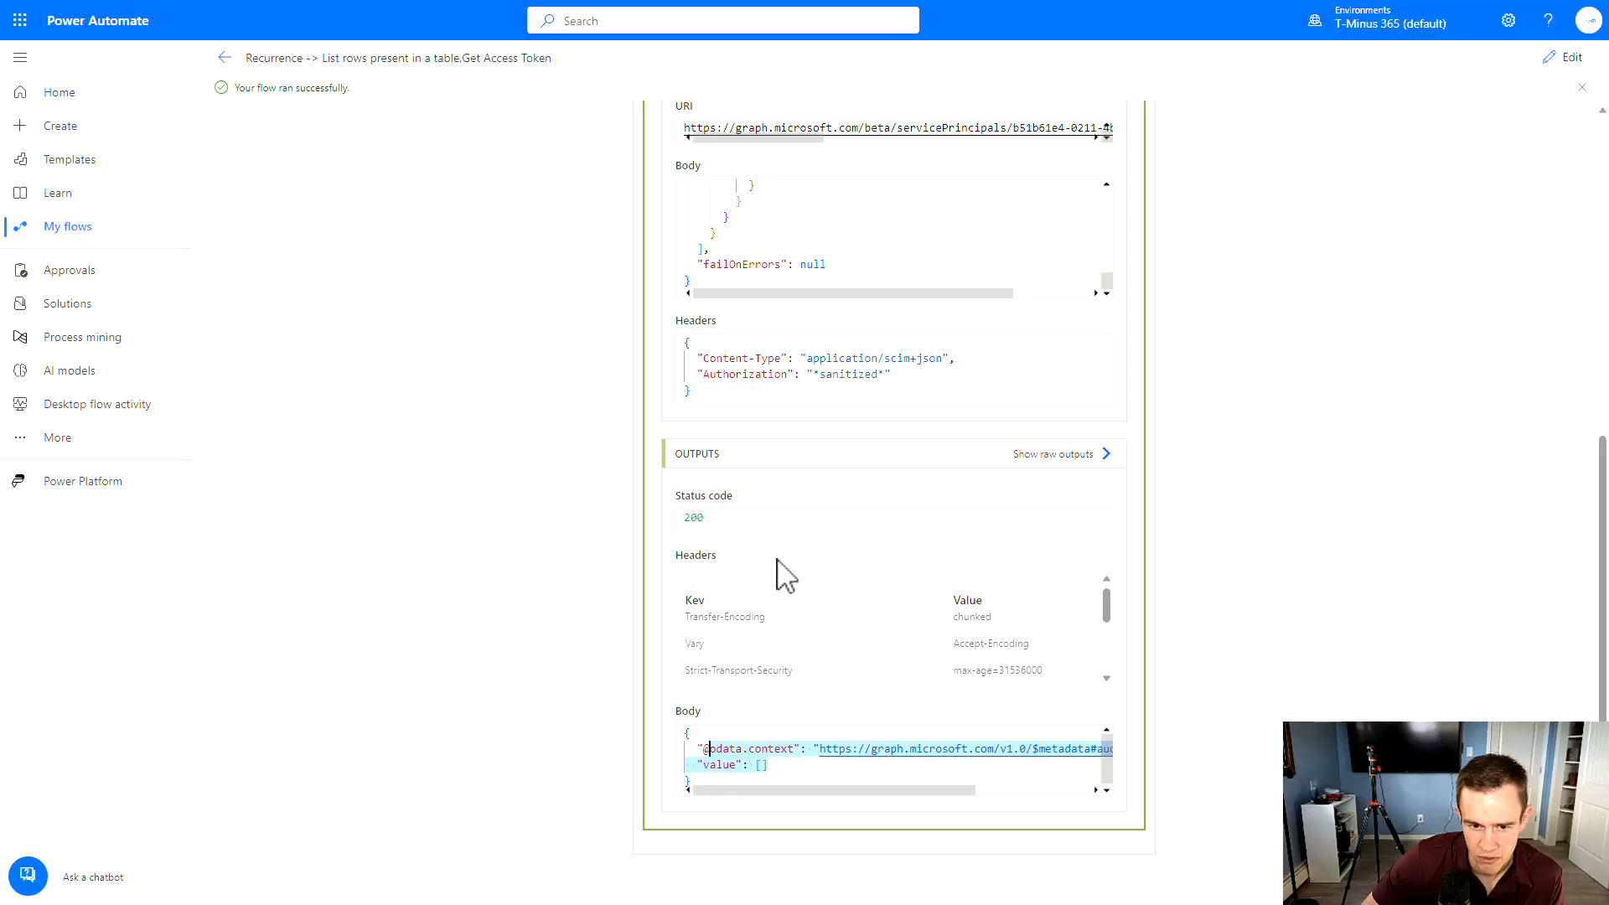
scroll(541, 431, "up", 7)
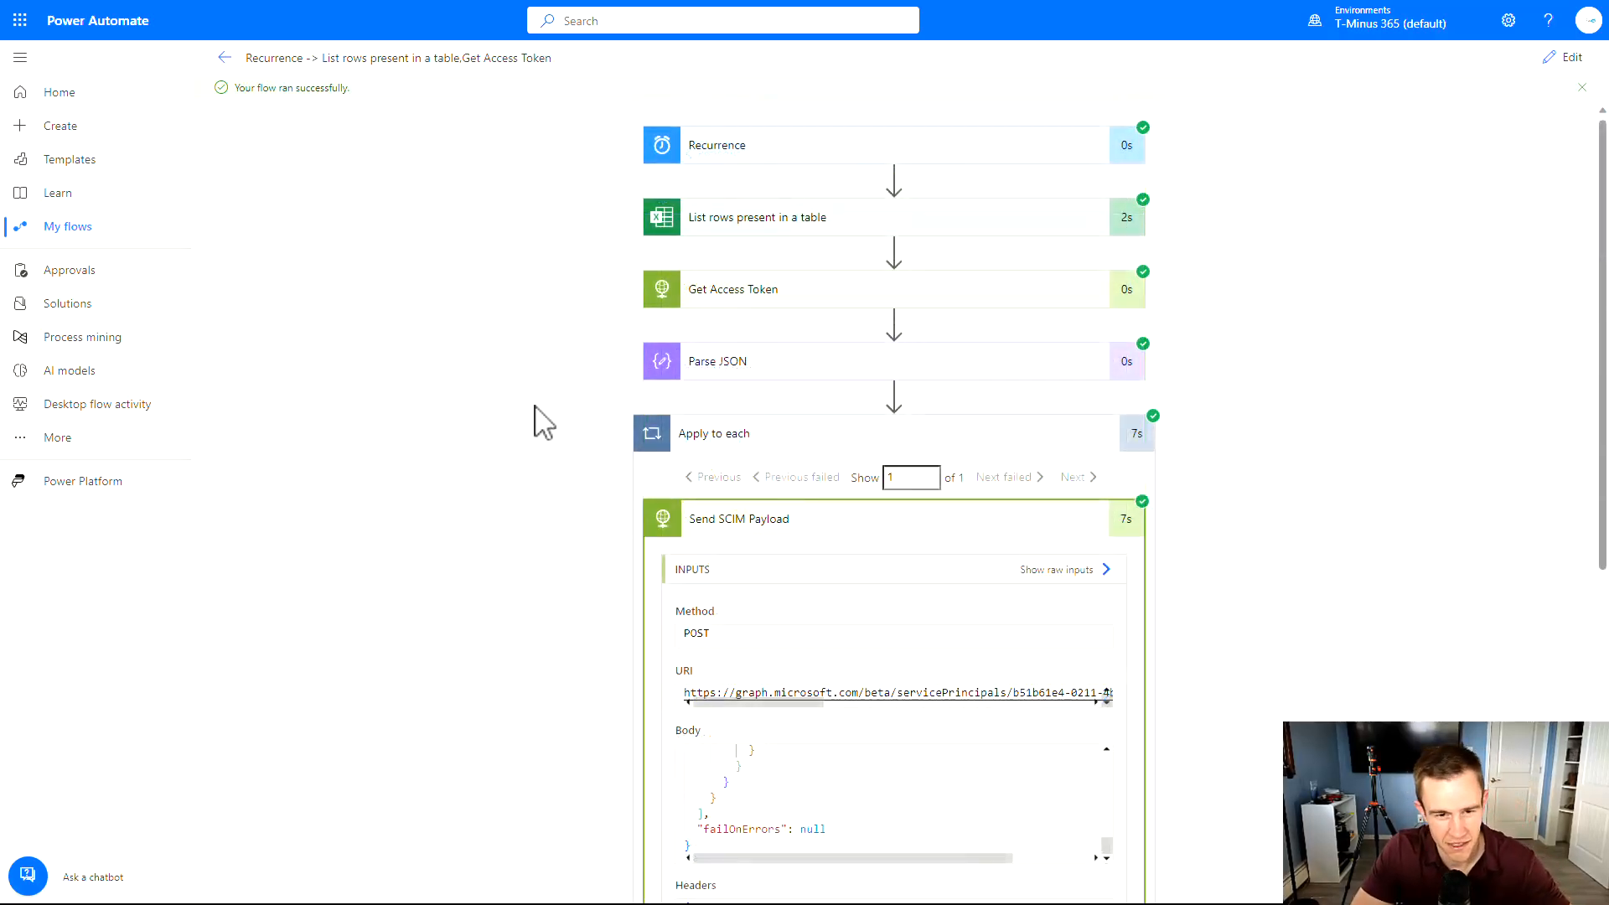
Step: Switch to the Microsoft Entra admin center and check the refreshed provisioning logs of the API-driven provisioning application
key("F11")
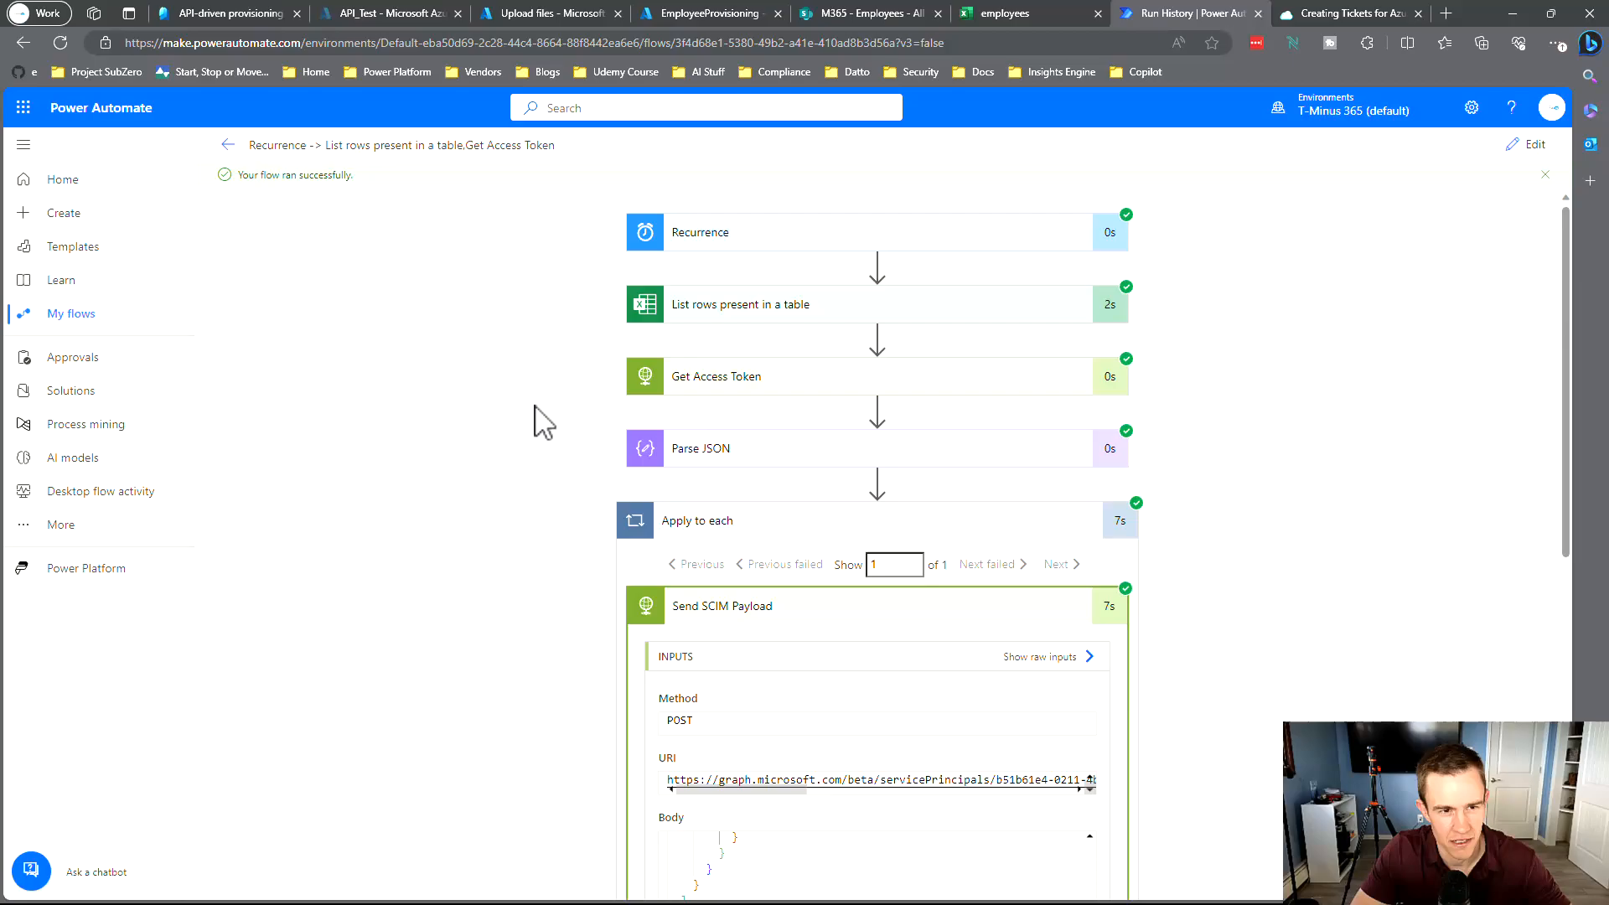
left_click(385, 13)
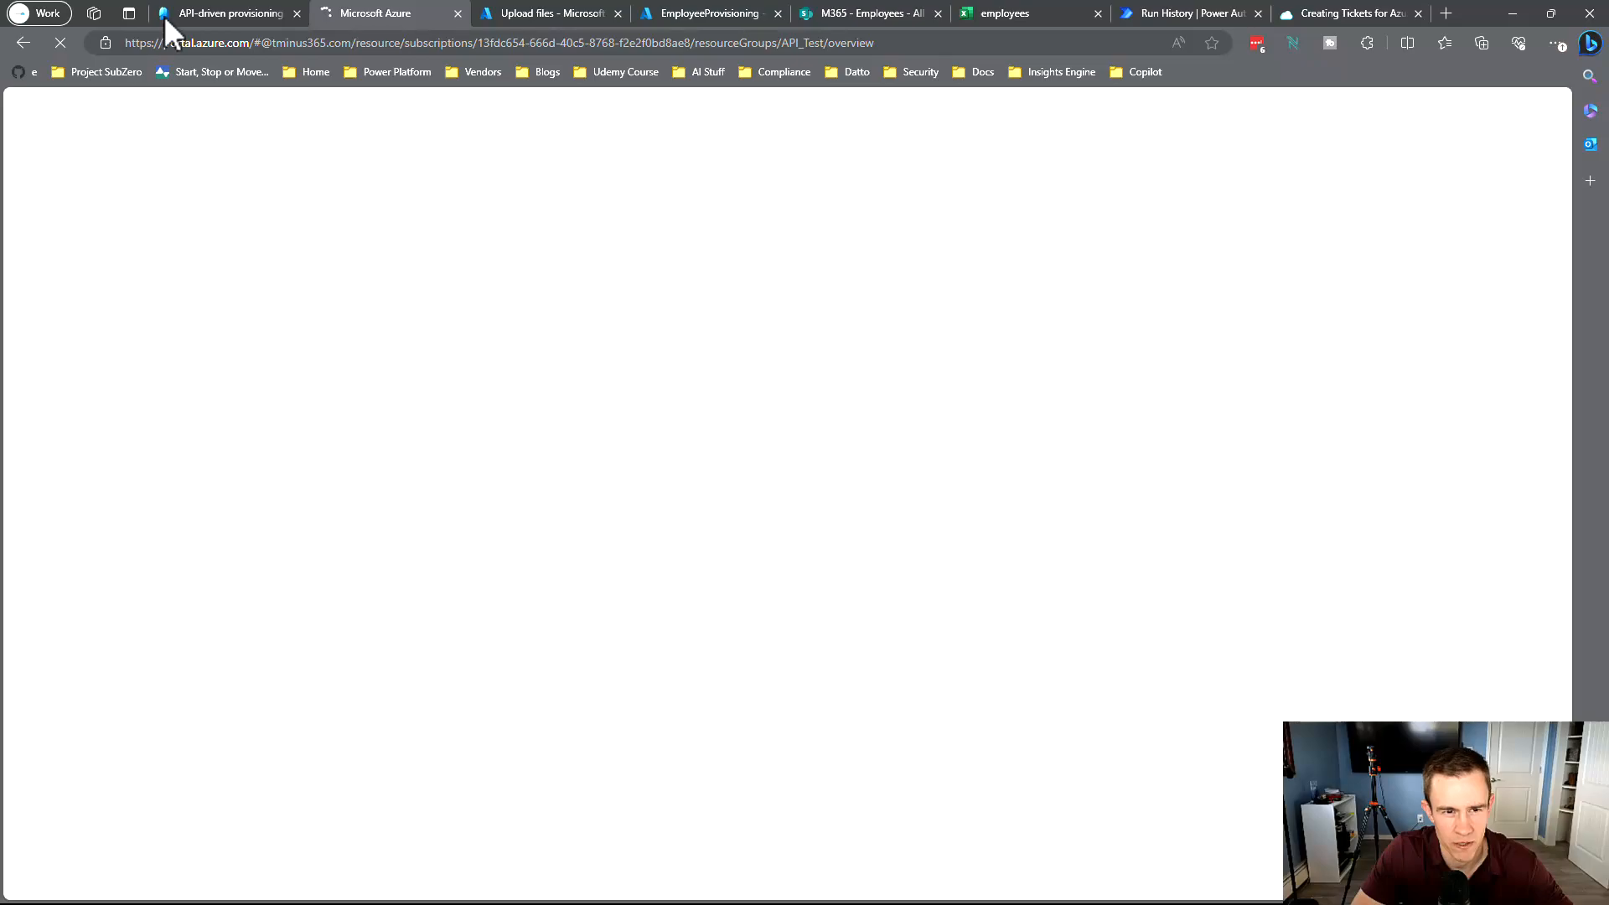
left_click(222, 17)
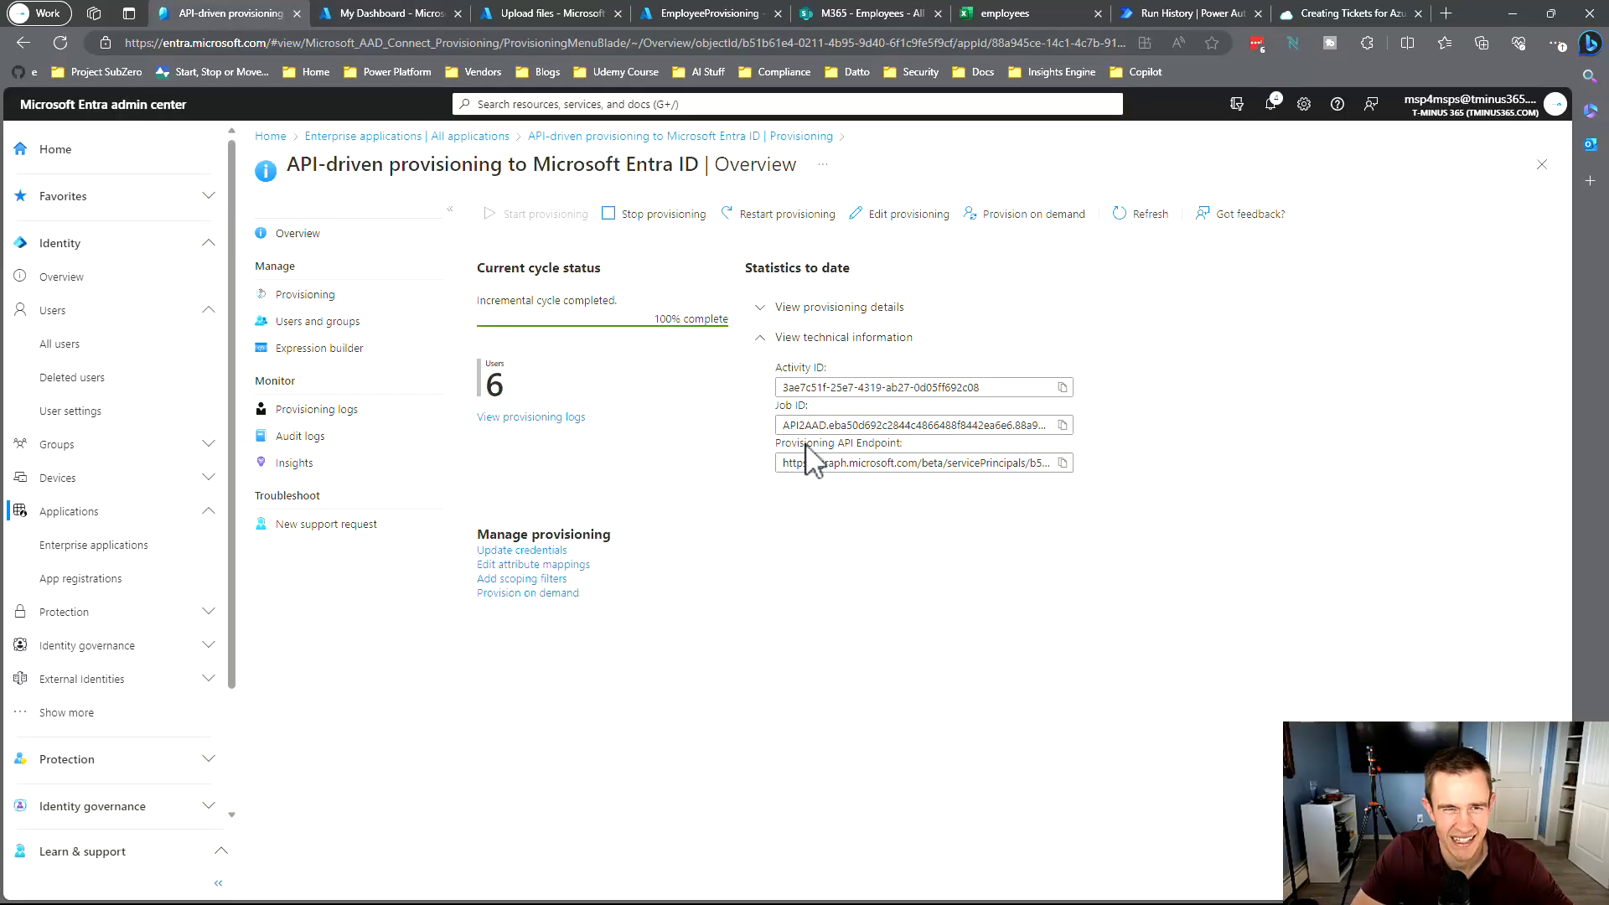
key("F11")
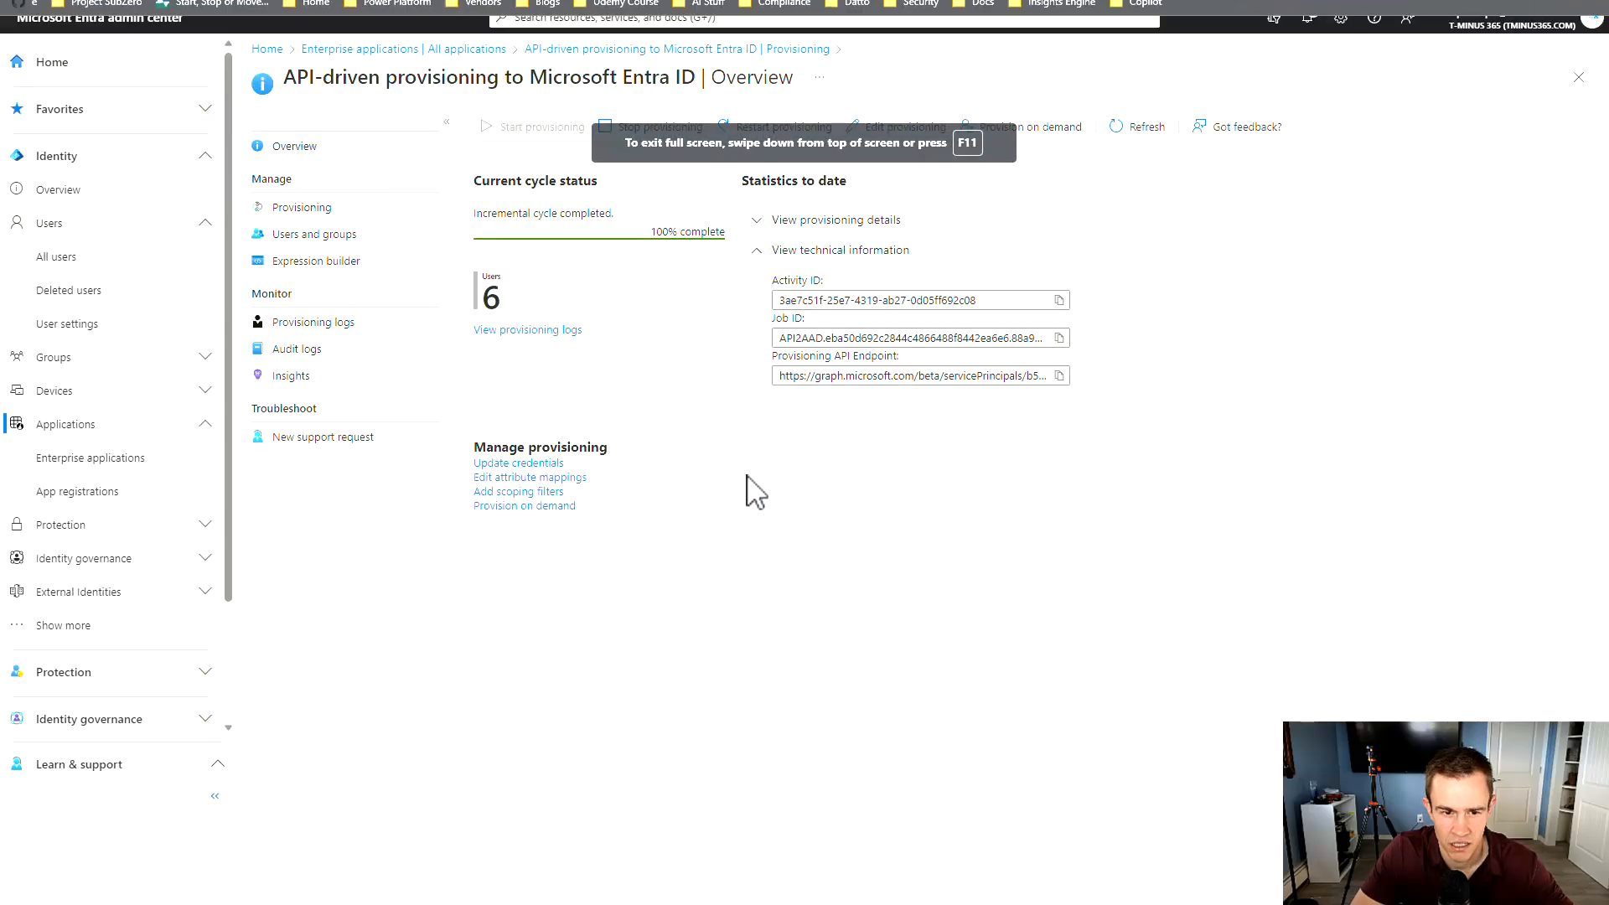
left_click(324, 324)
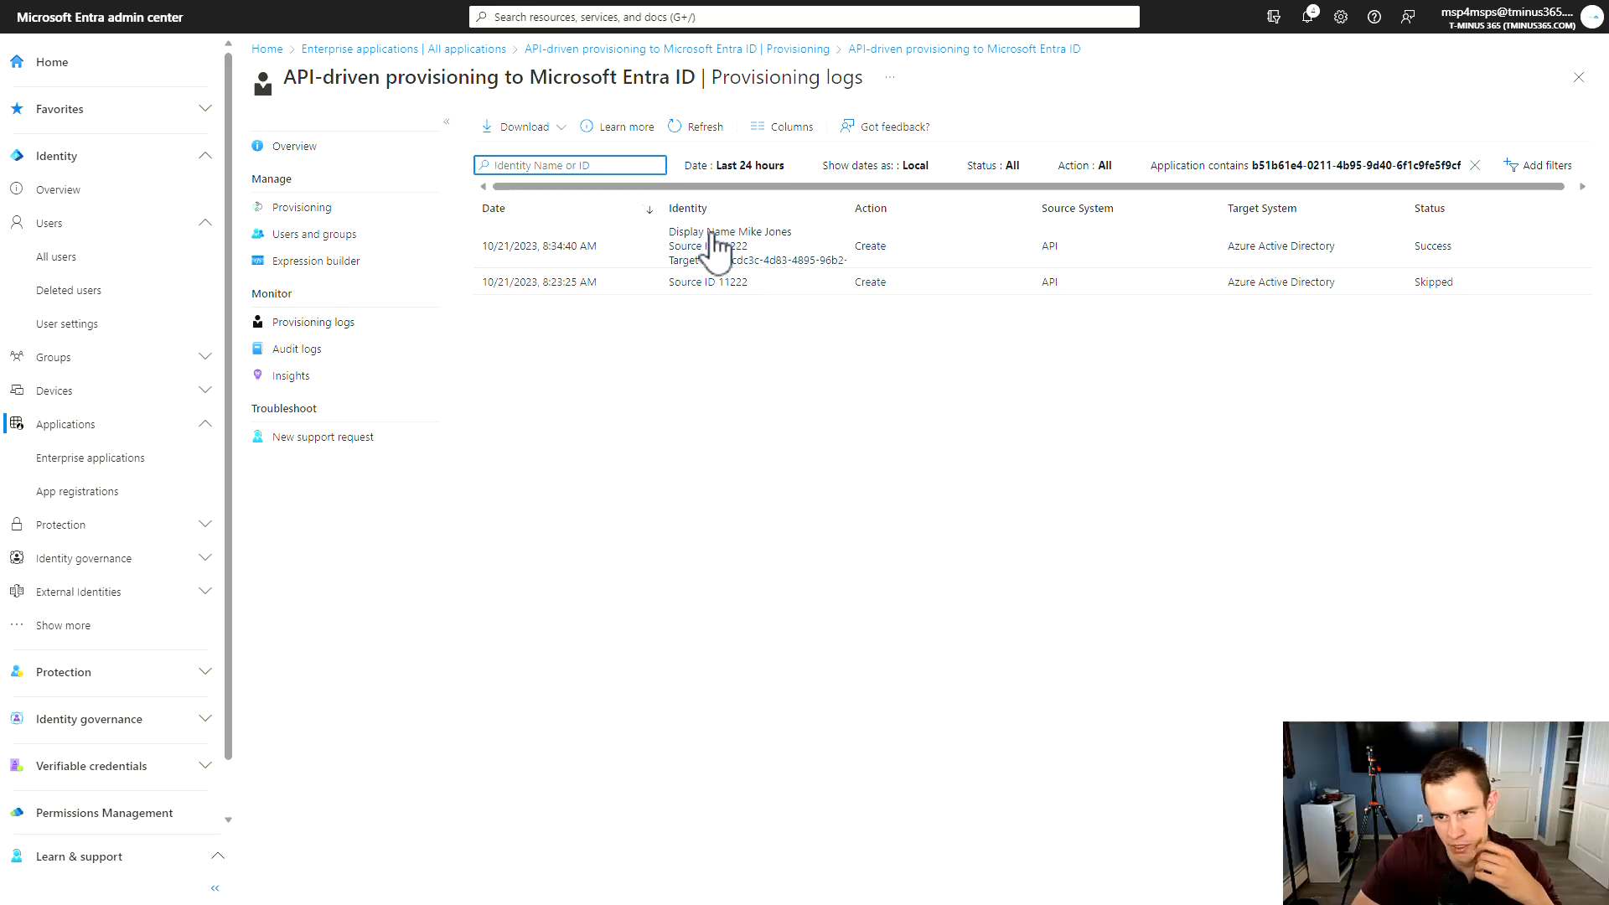
left_click(684, 127)
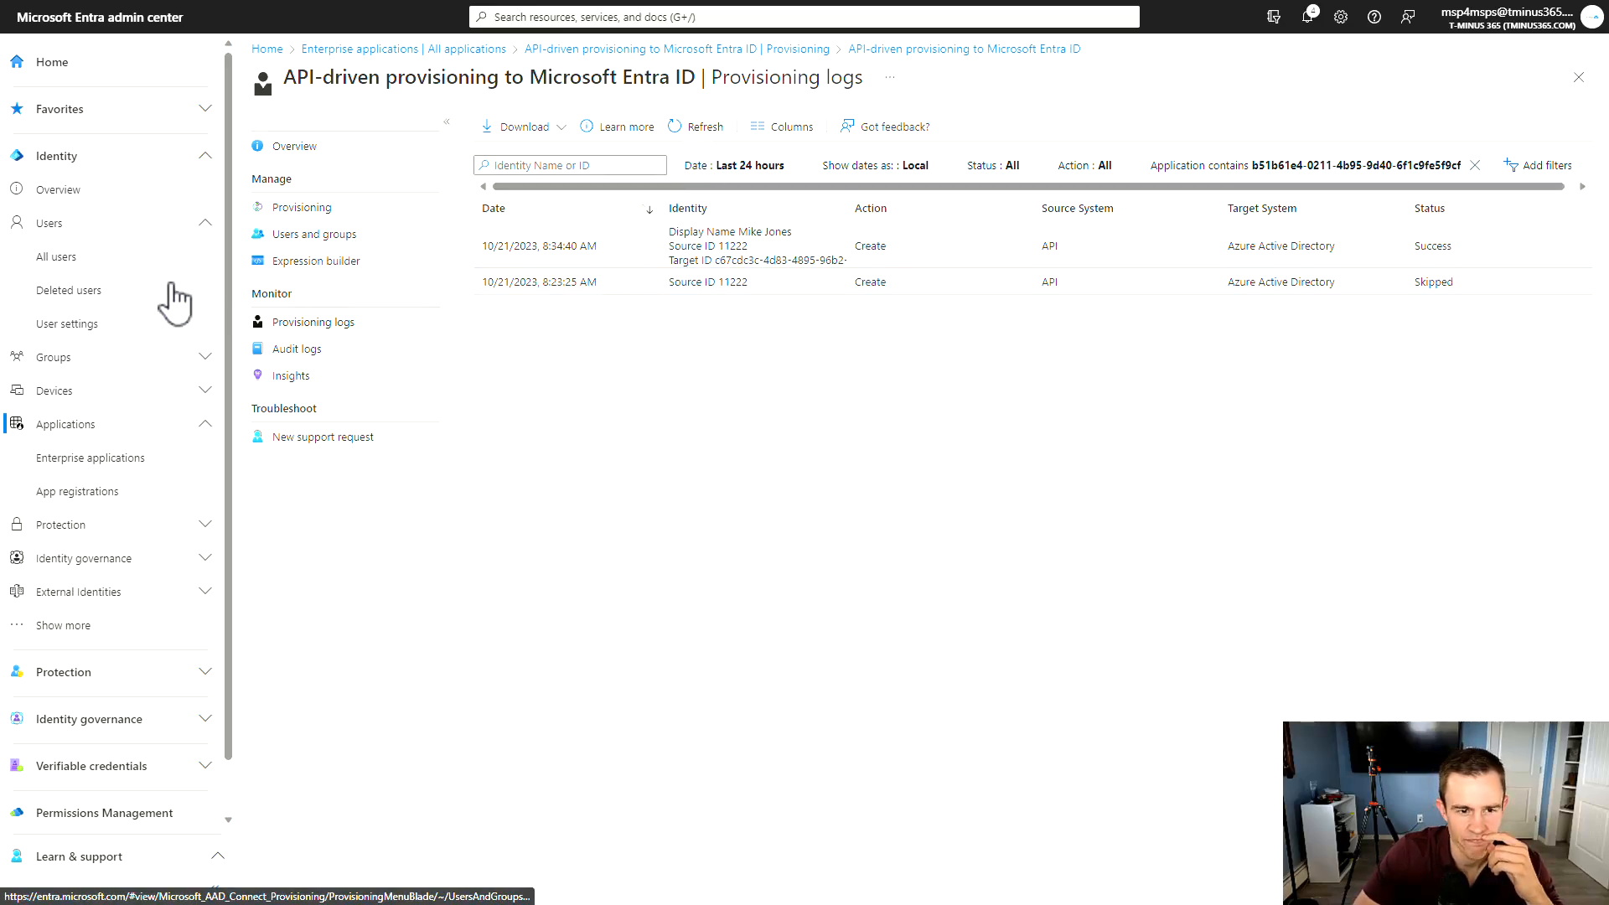
Step: Find the employee from the SCIM payload in the list of all Entra users and open that user's properties
left_click(90, 260)
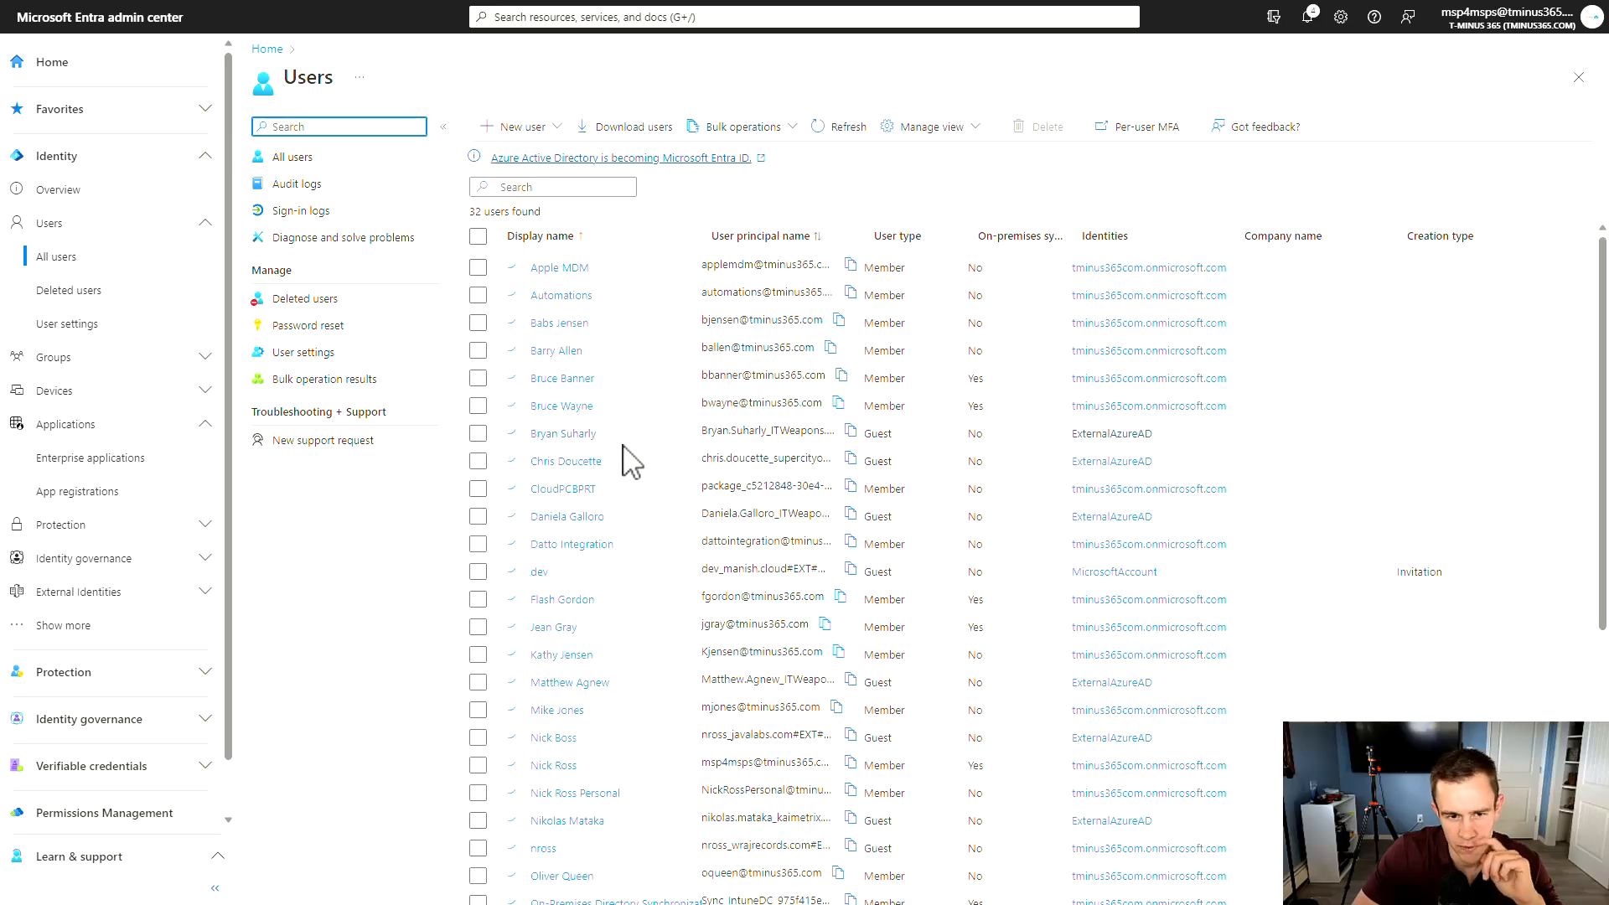
scroll(625, 447, "down", 1)
scroll(626, 447, "down", 1)
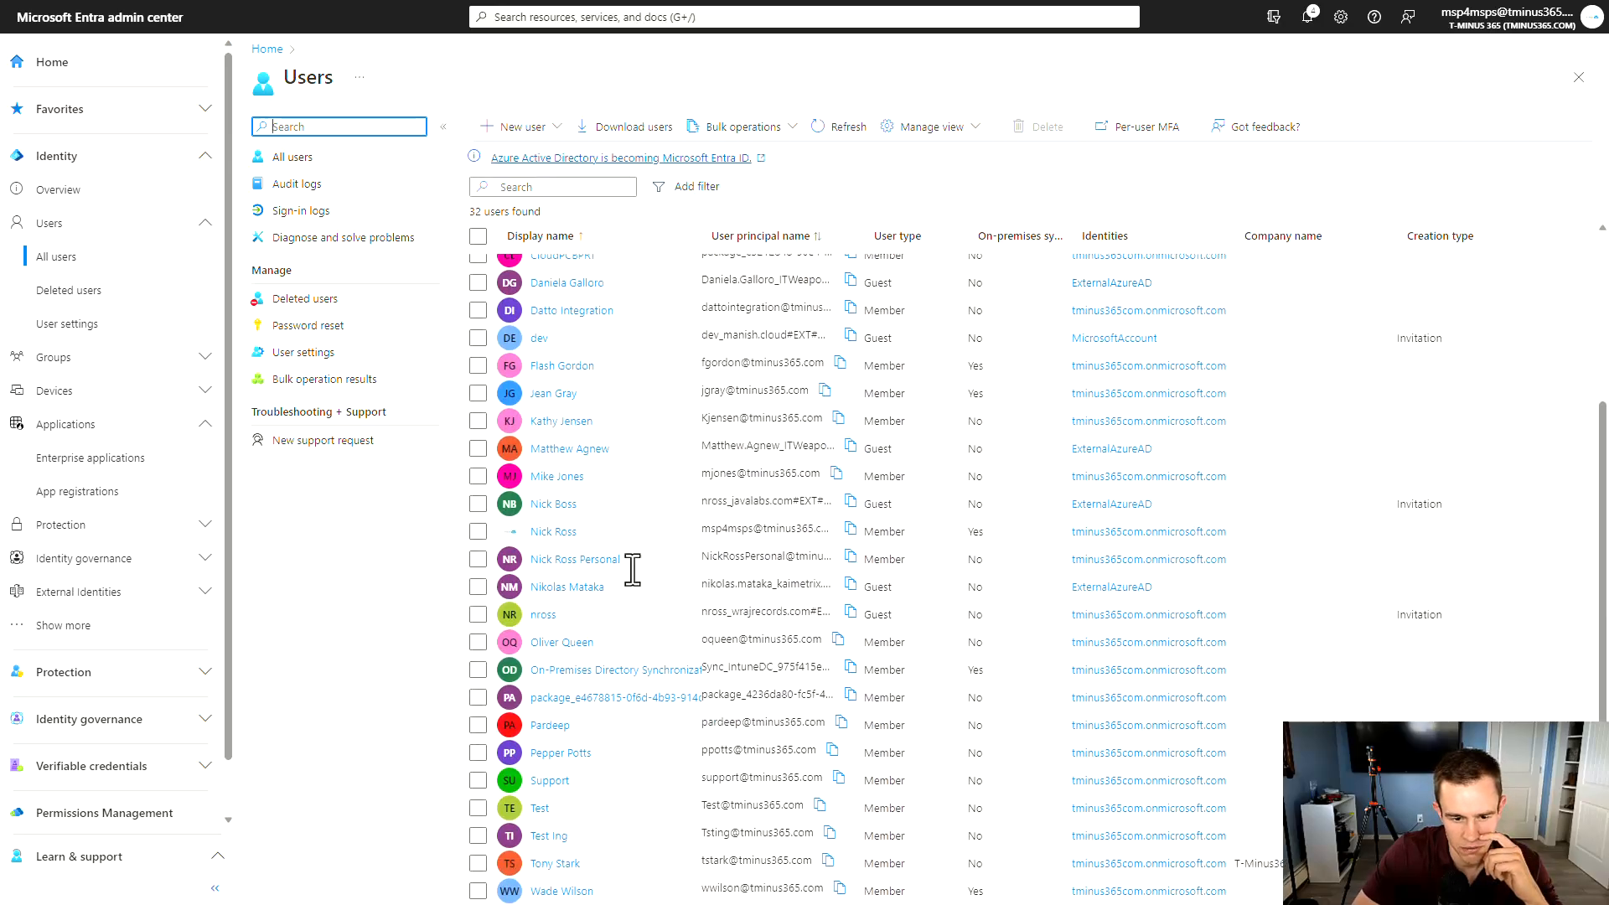
left_click(560, 754)
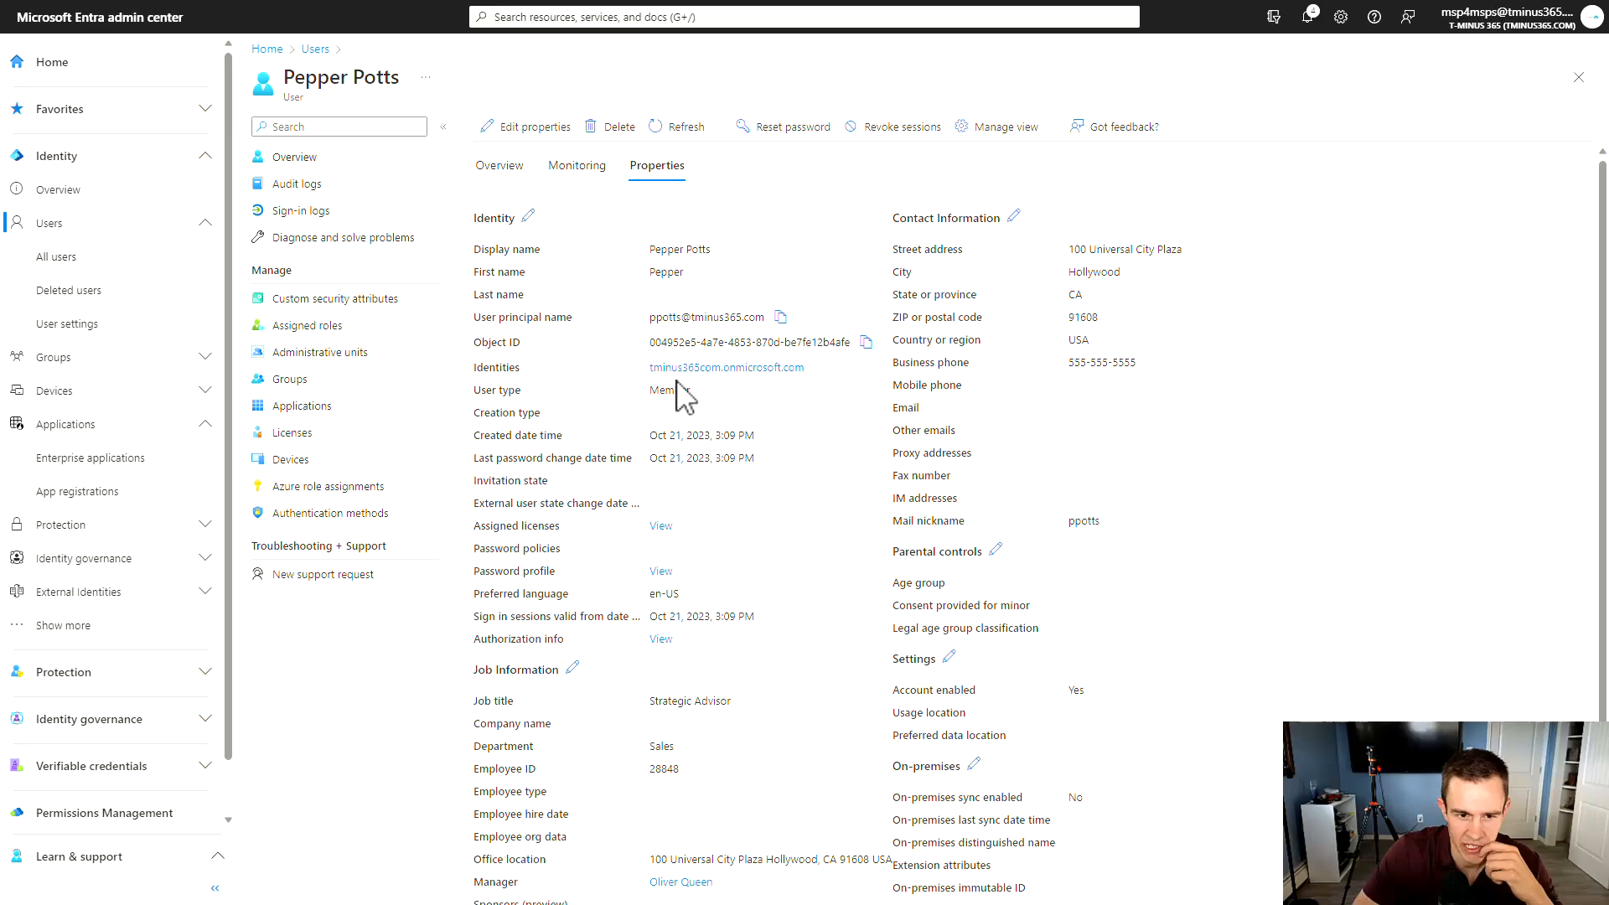
Step: Examine the provisioned user's identity, contact and job information, including job title, department, employee ID and manager
scroll(680, 391, "down", 1)
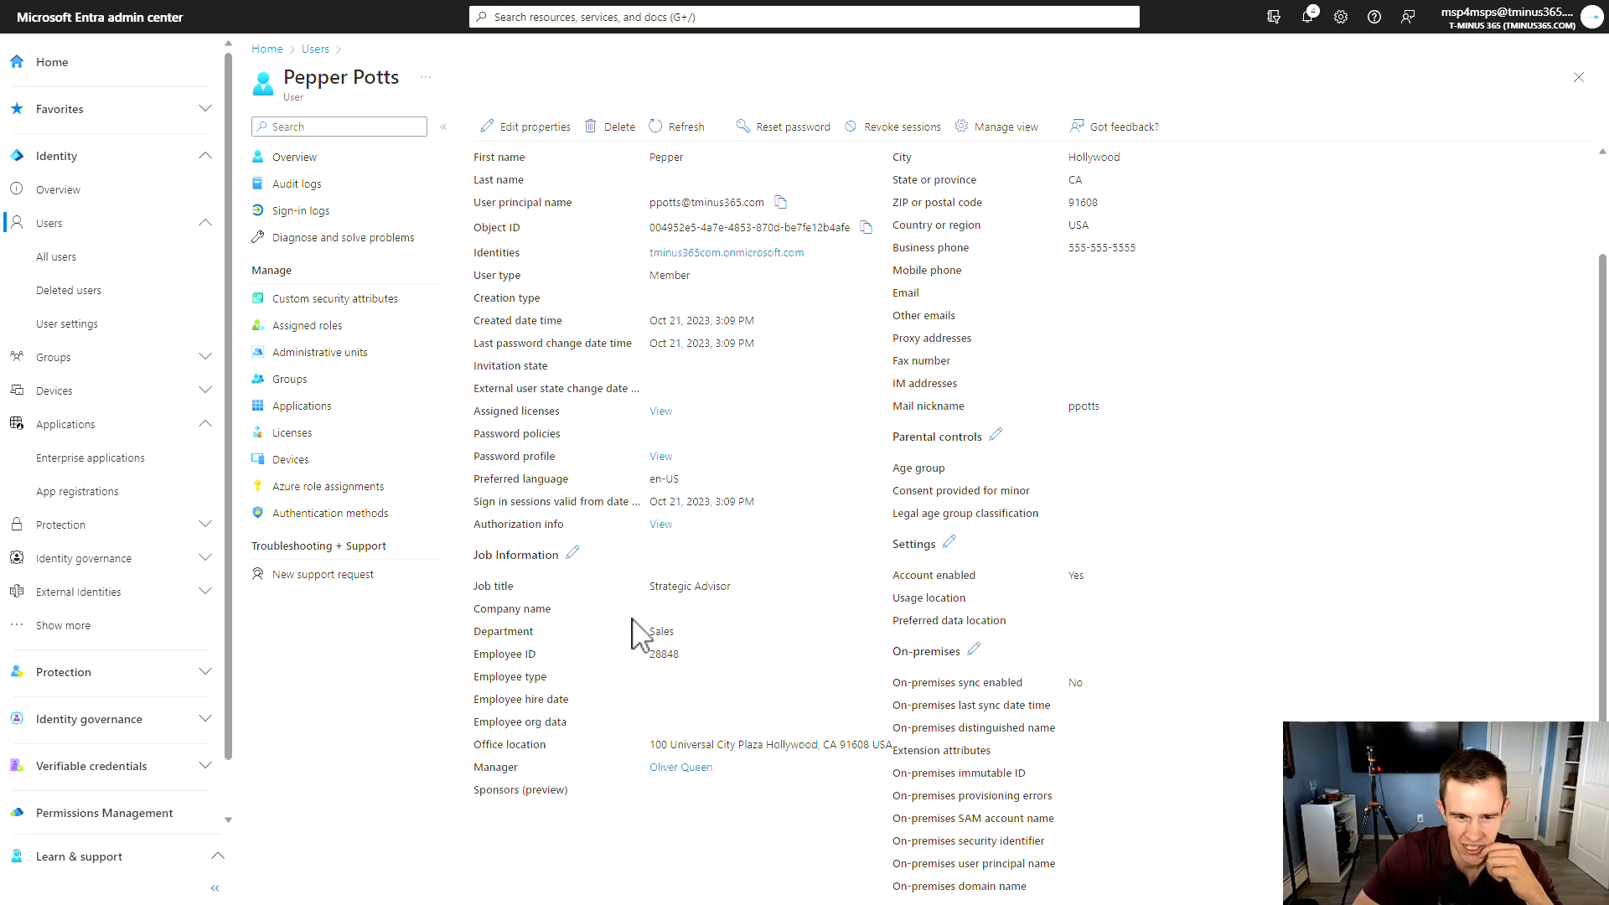
left_click_drag(631, 629, 698, 636)
left_click_drag(629, 588, 719, 591)
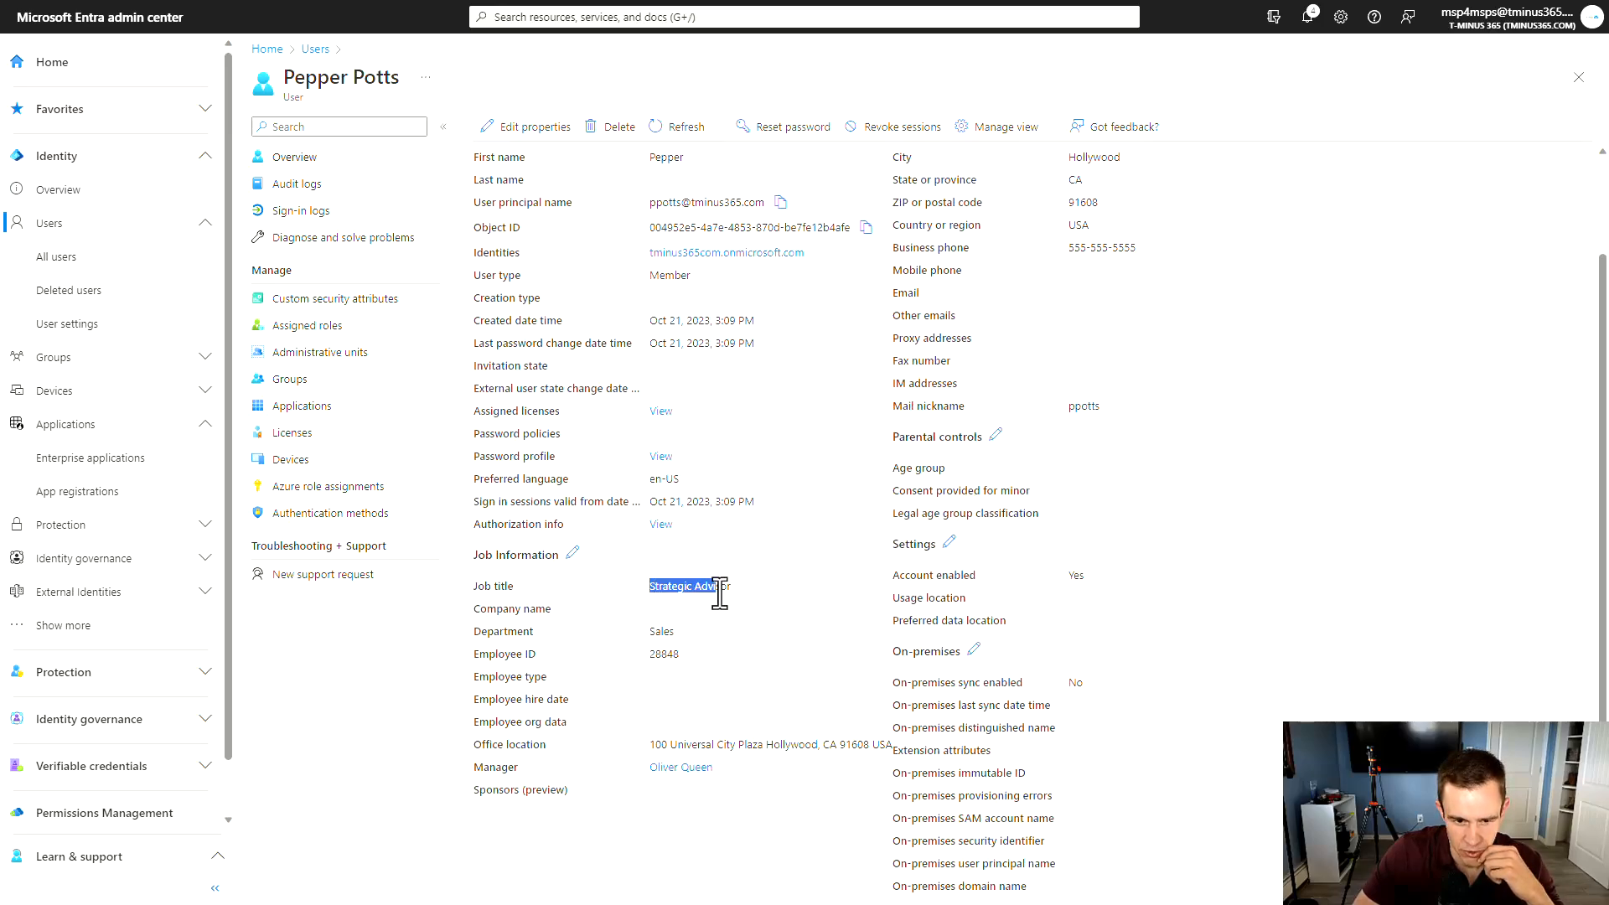
left_click_drag(647, 656, 692, 656)
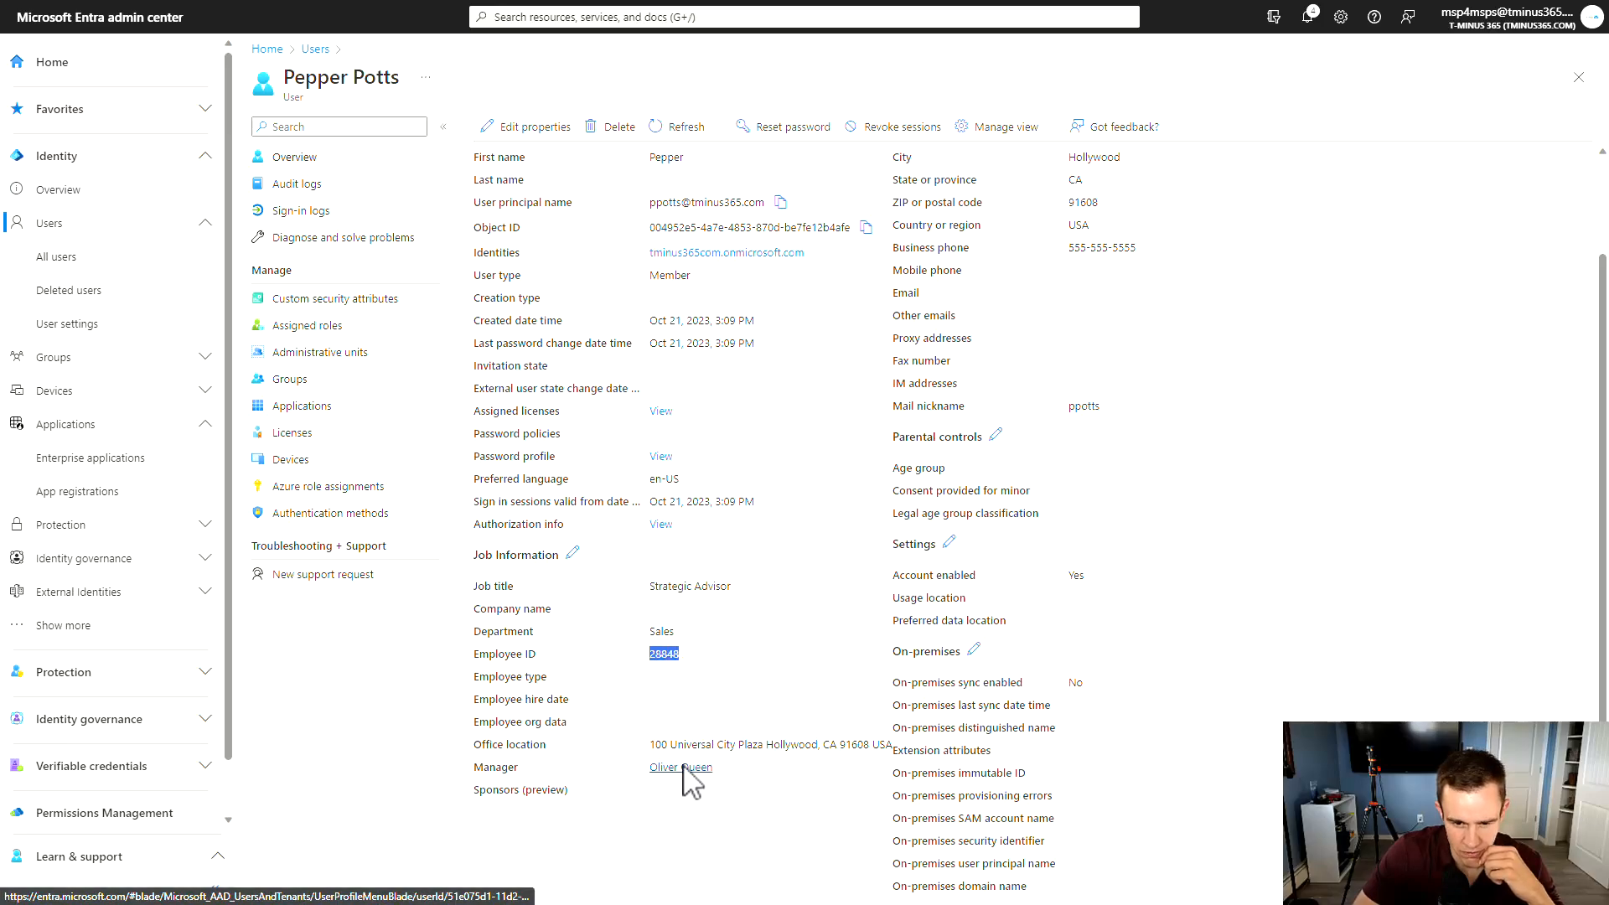
scroll(788, 633, "up", 2)
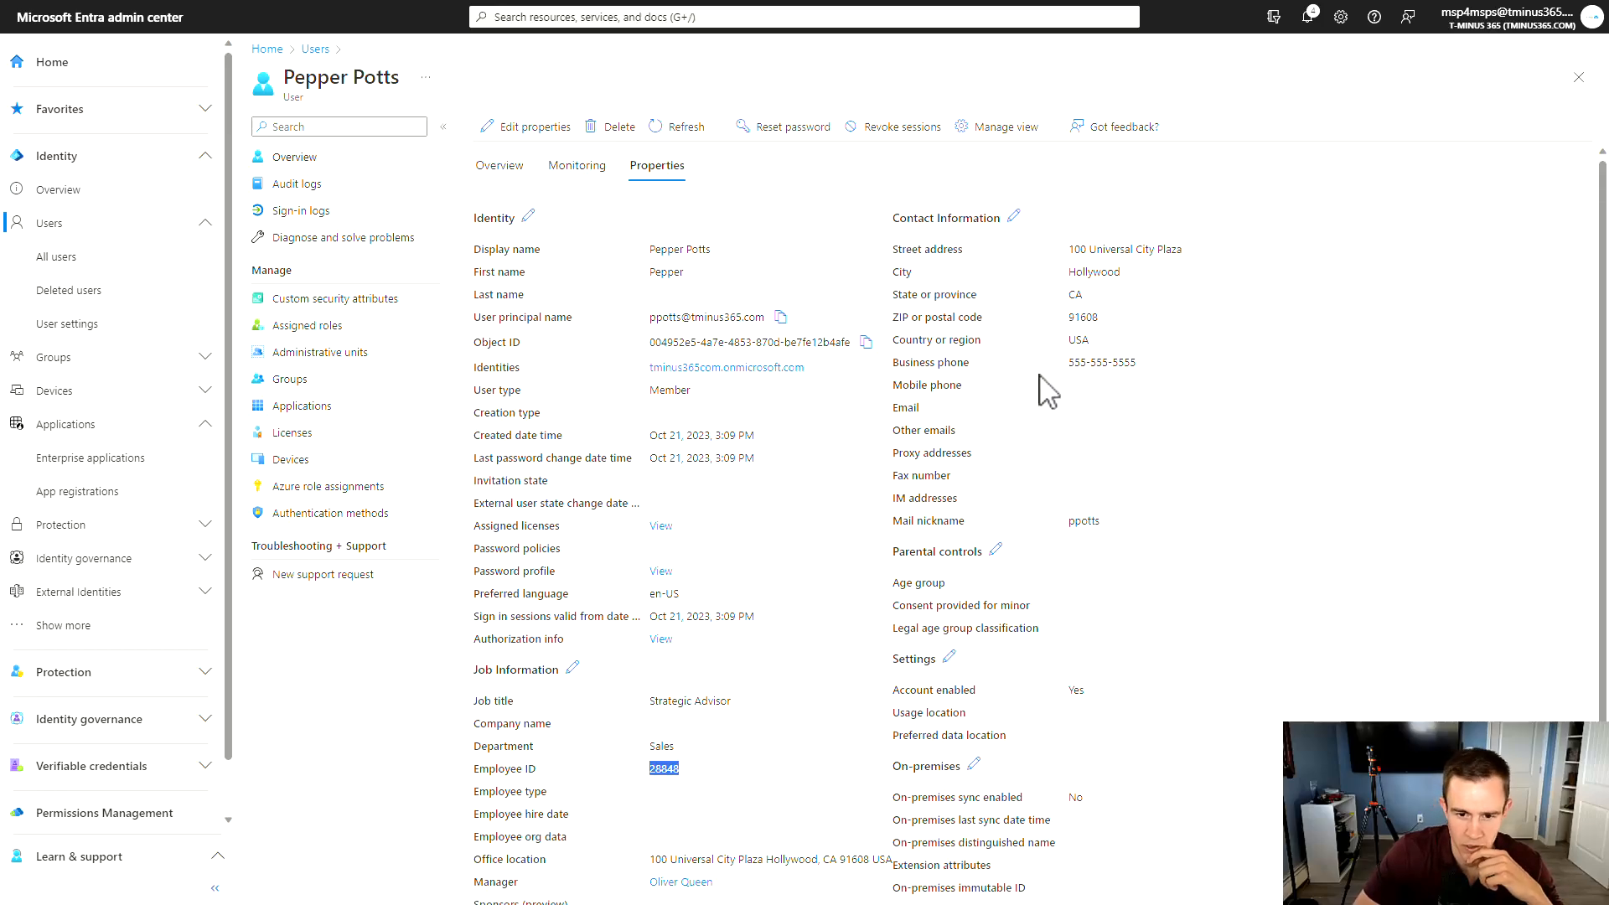
scroll(1047, 392, "down", 2)
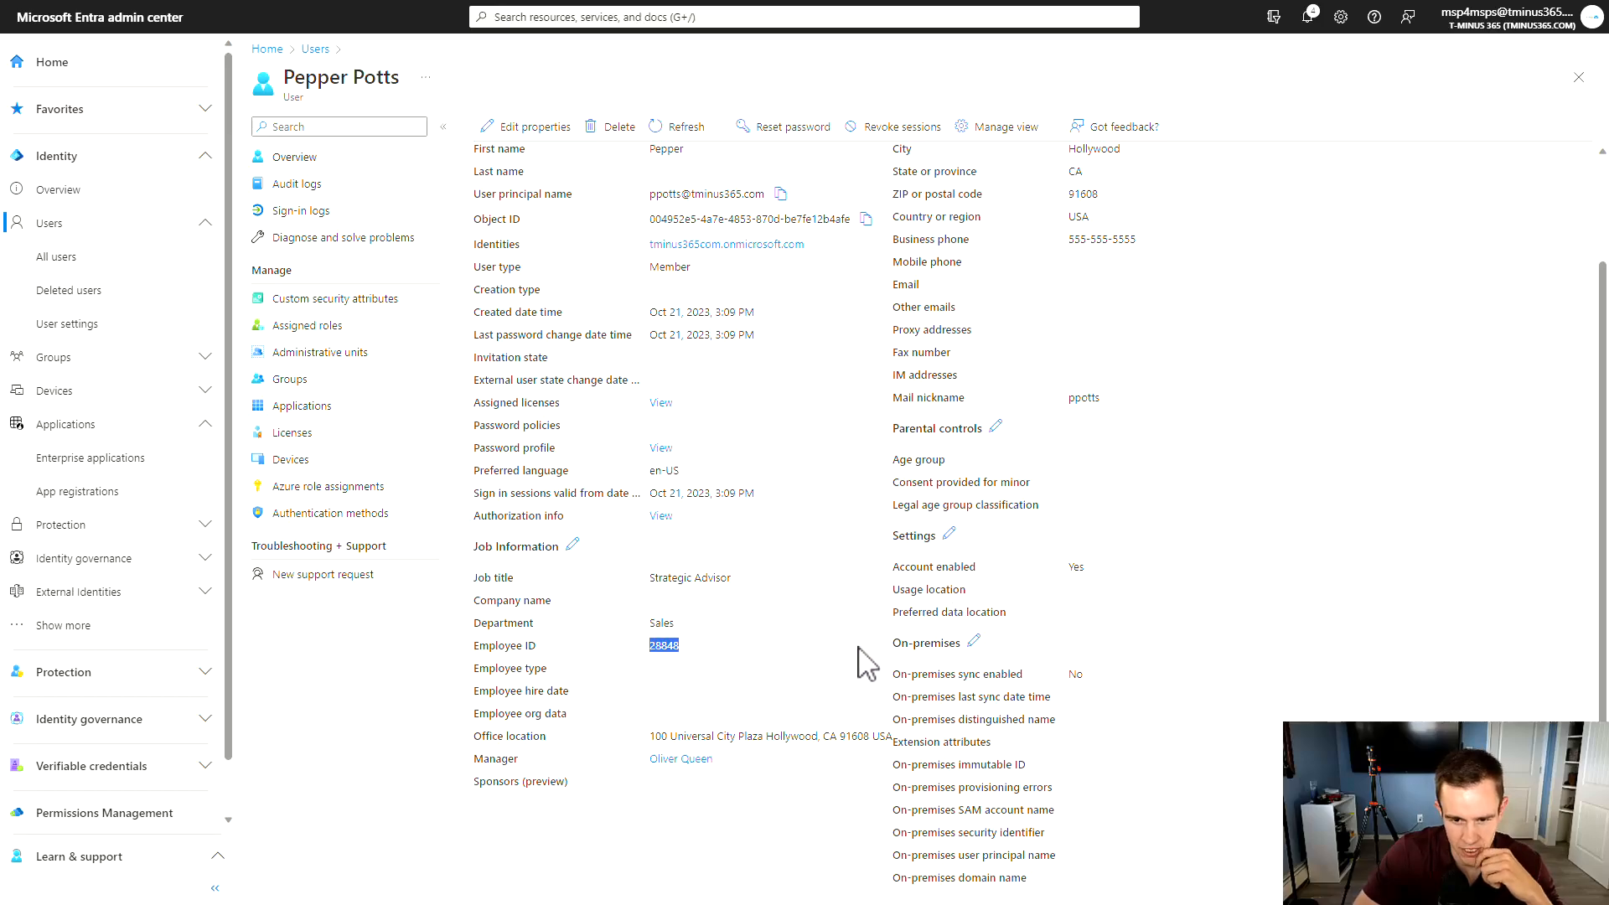
scroll(771, 574, "up", 2)
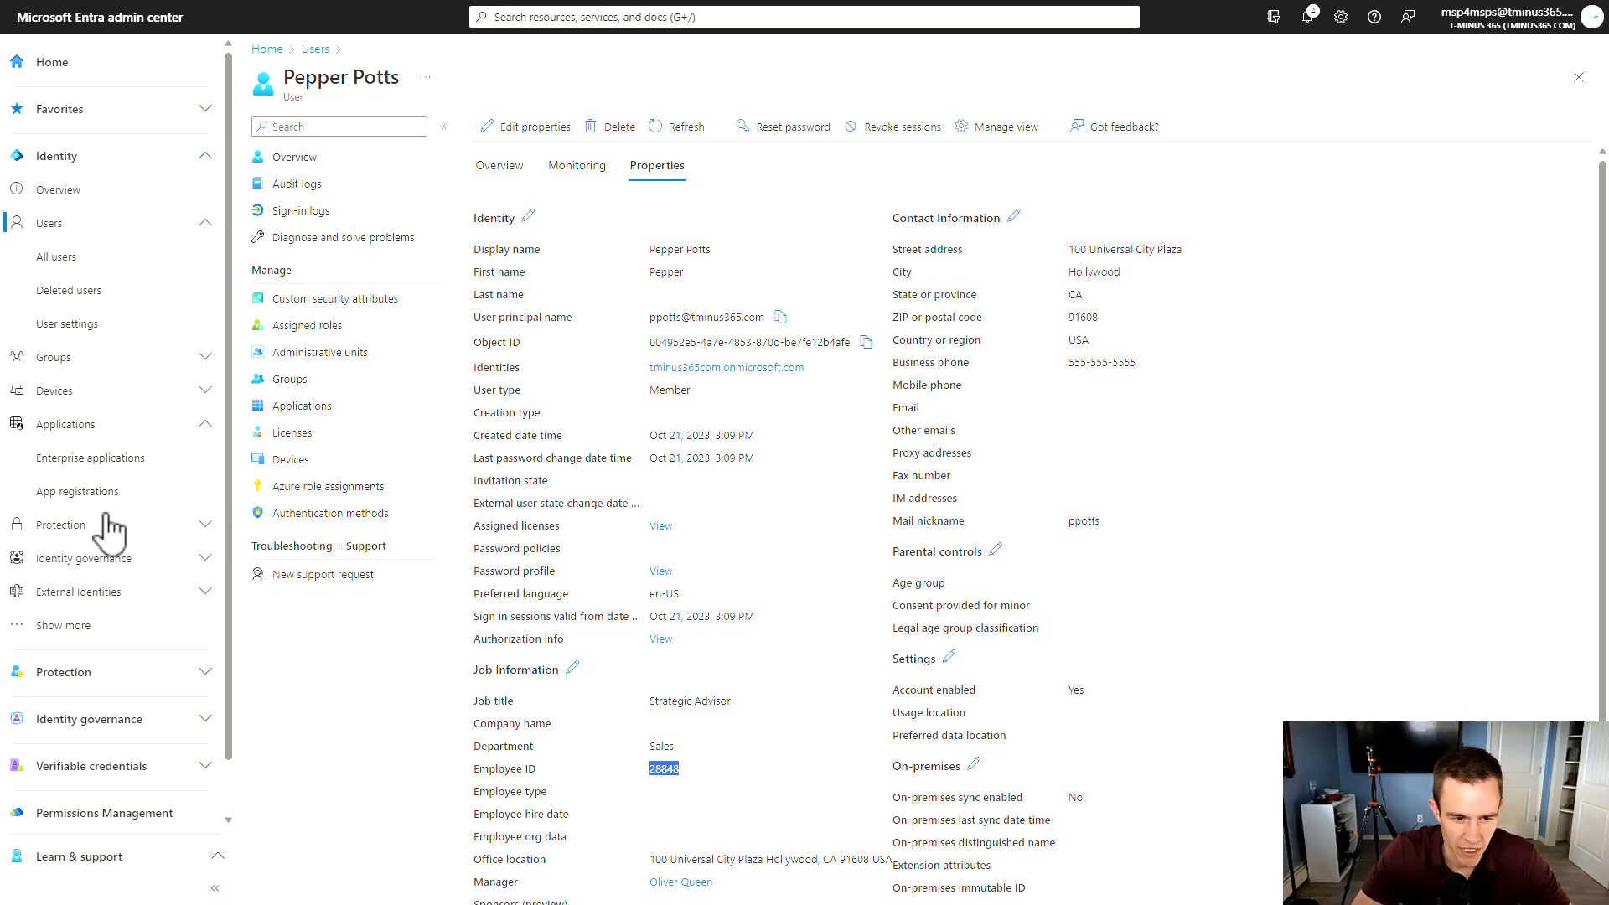
Step: Search the enterprise applications for "API" and open the API-driven provisioning to Microsoft Entra ID application
left_click(140, 466)
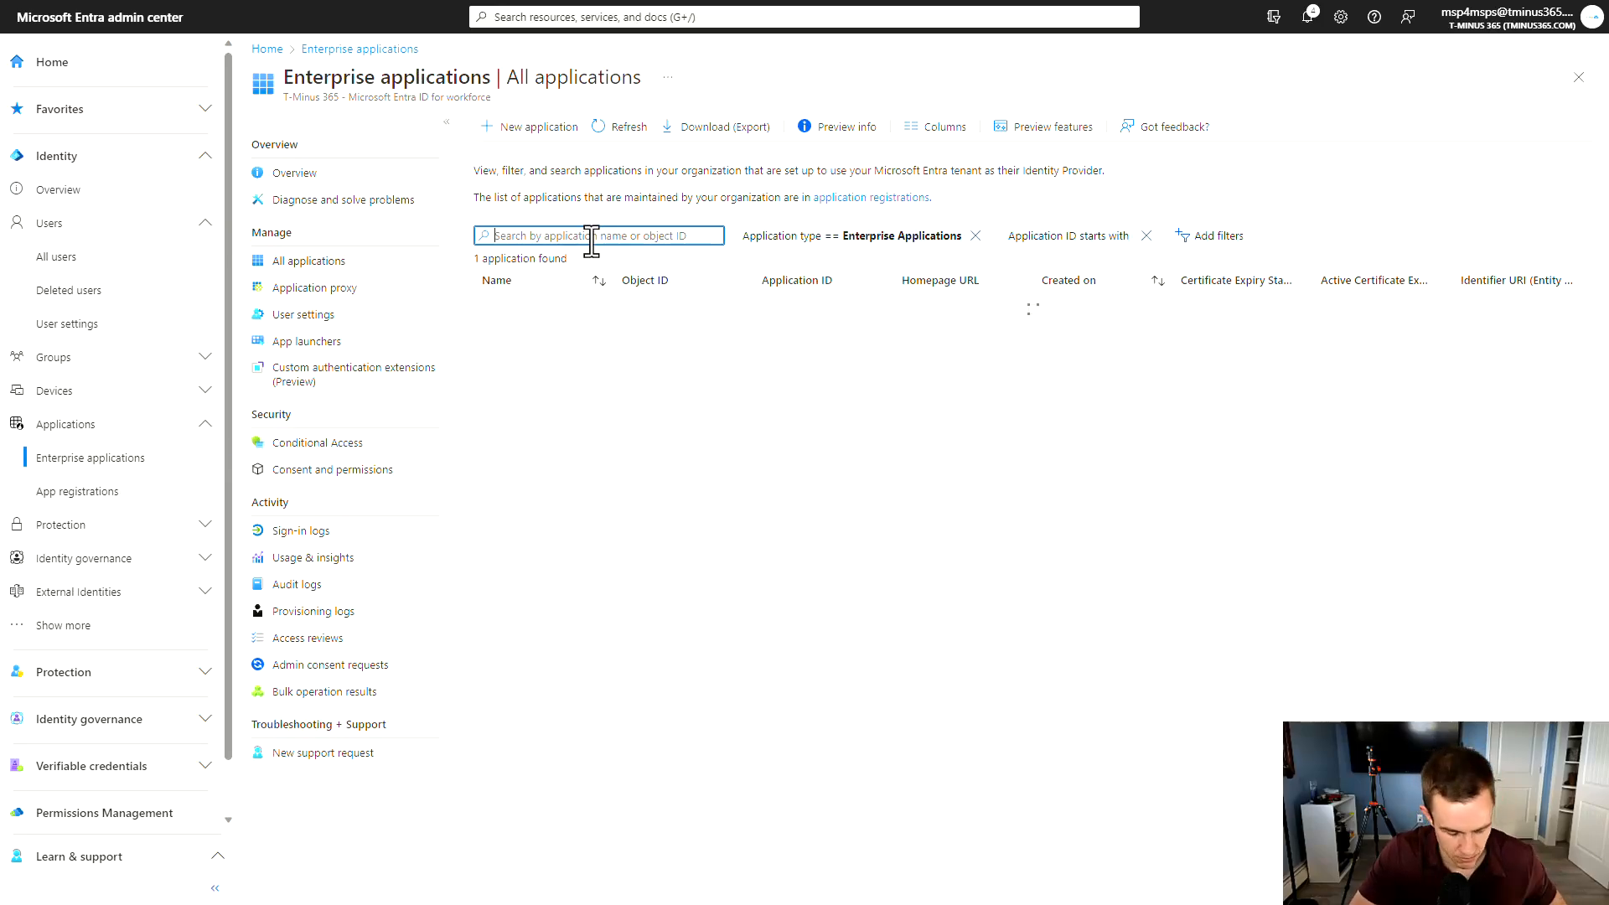
type("API")
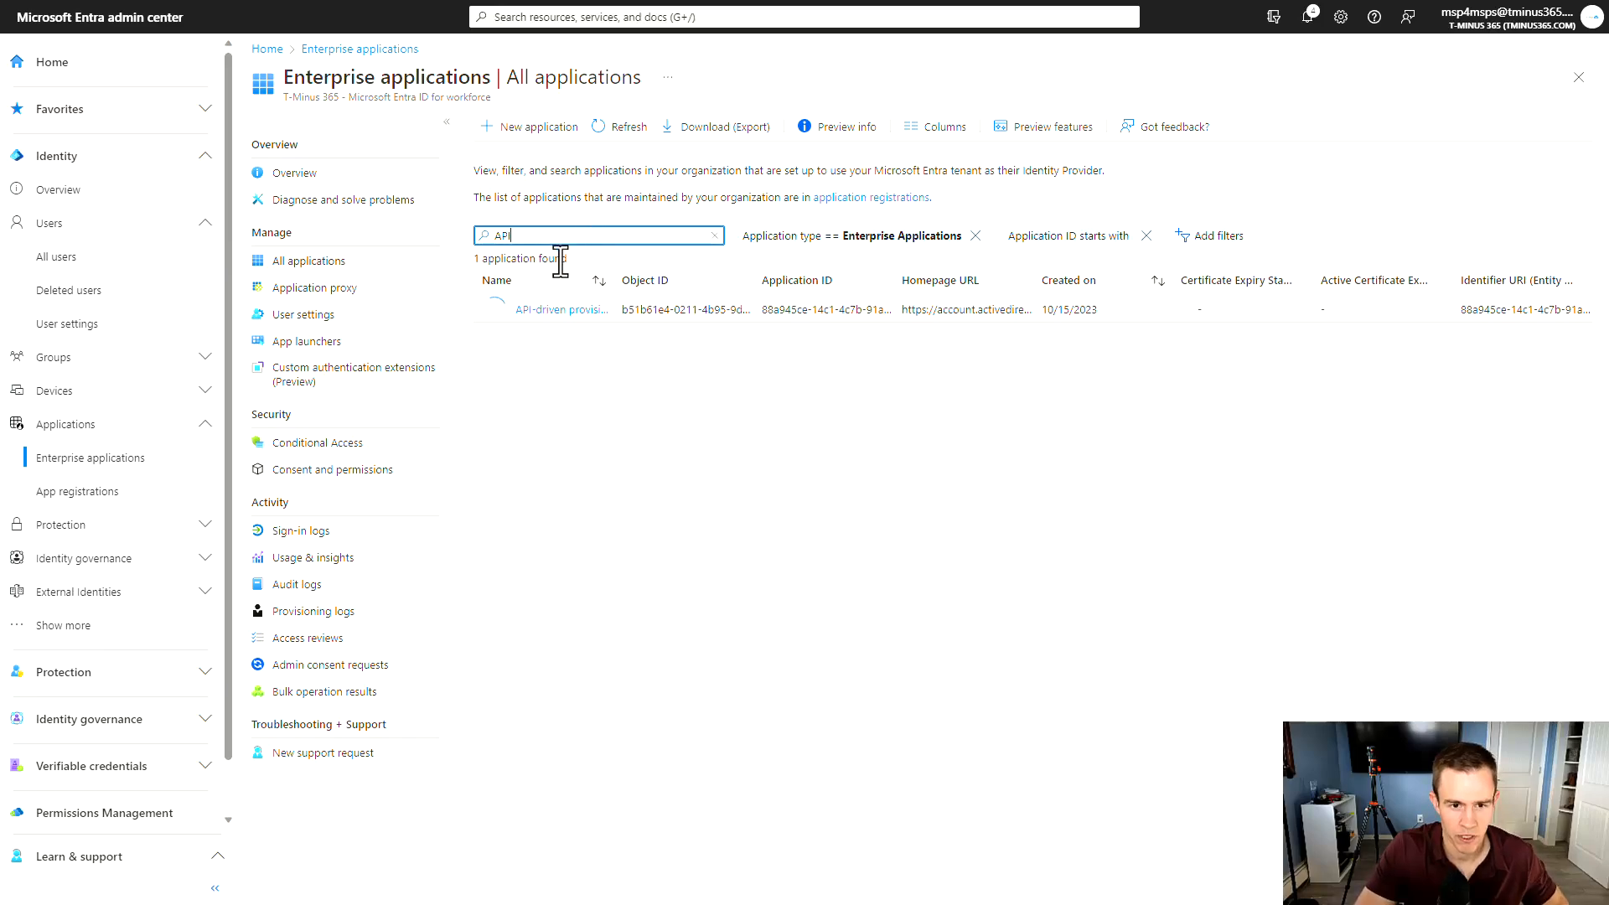
left_click(551, 311)
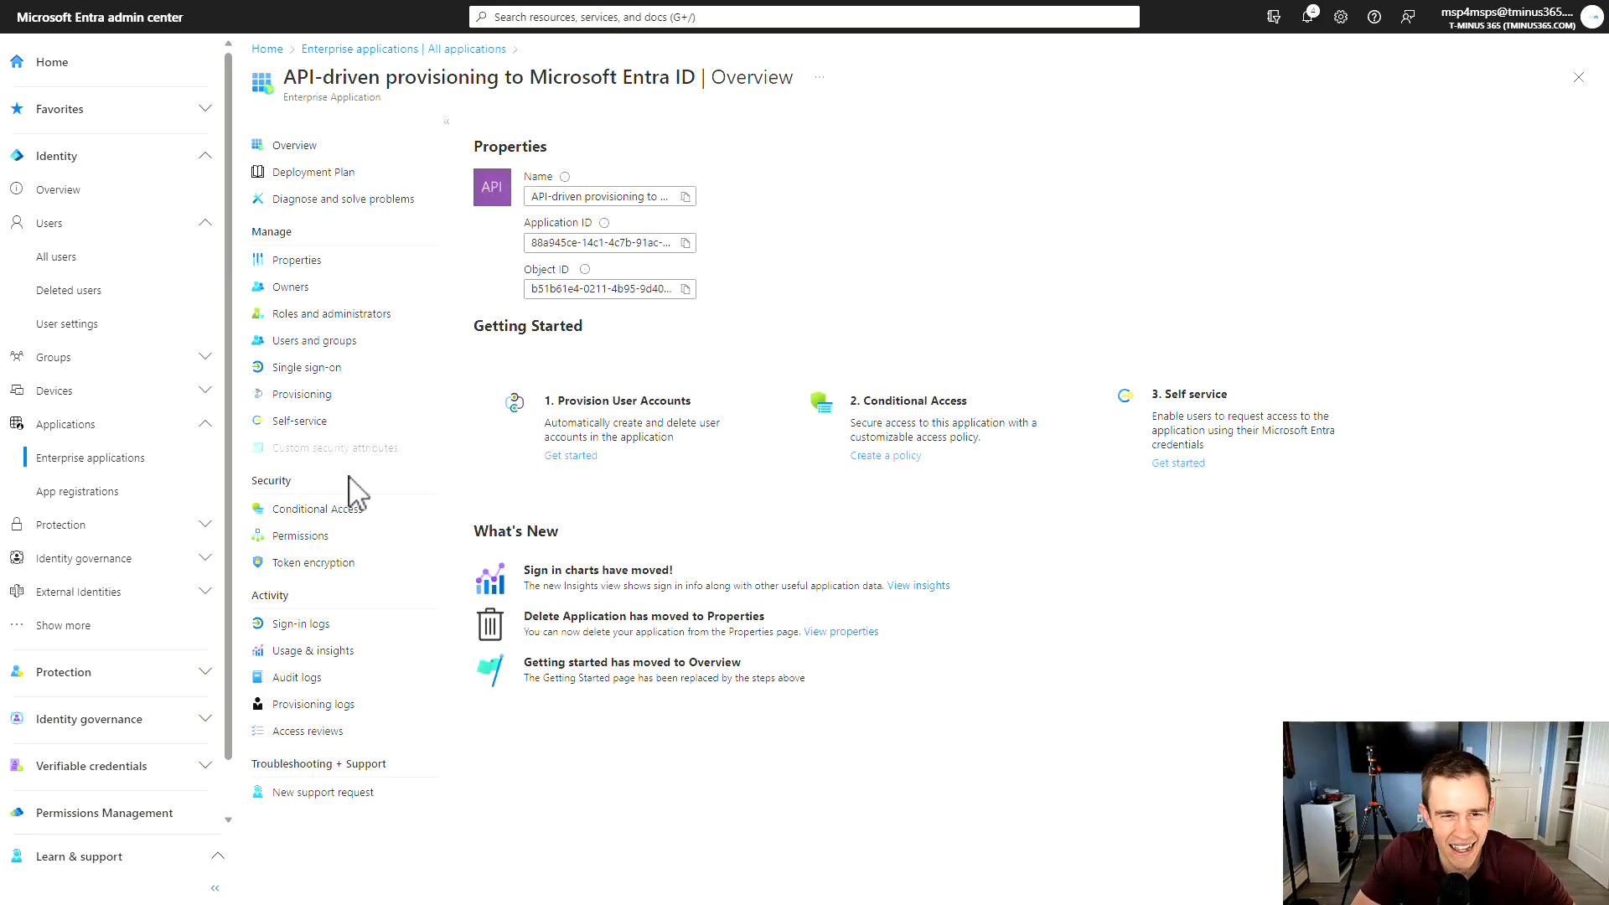
Step: Open the application's provisioning logs from its provisioning overview to list the latest user creation events
left_click(299, 394)
left_click(737, 276)
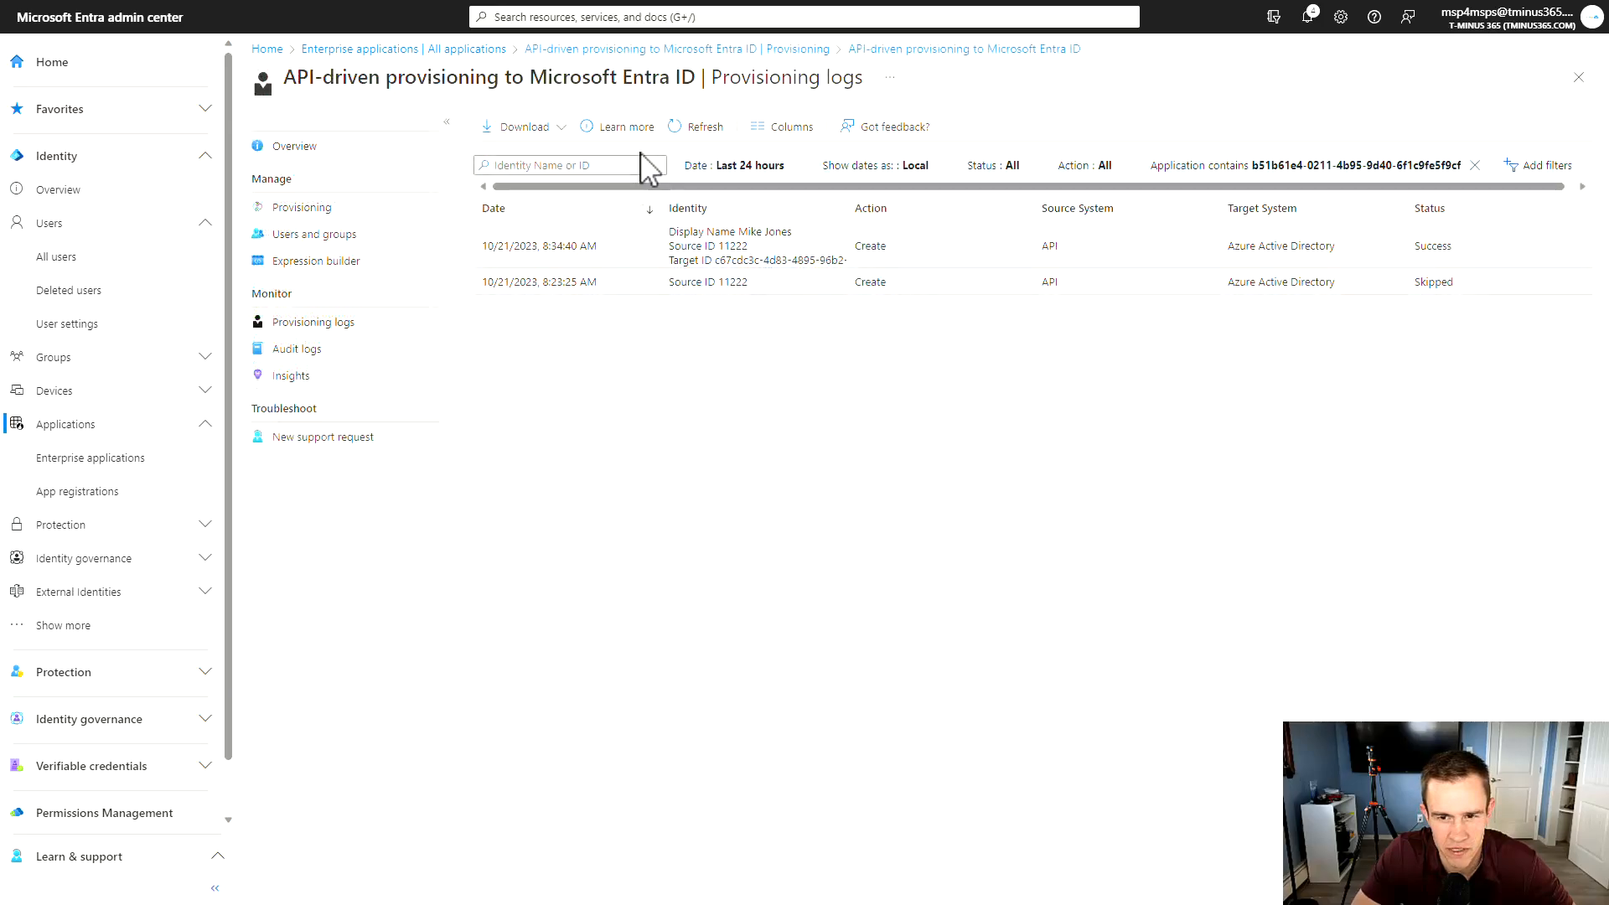
left_click(349, 216)
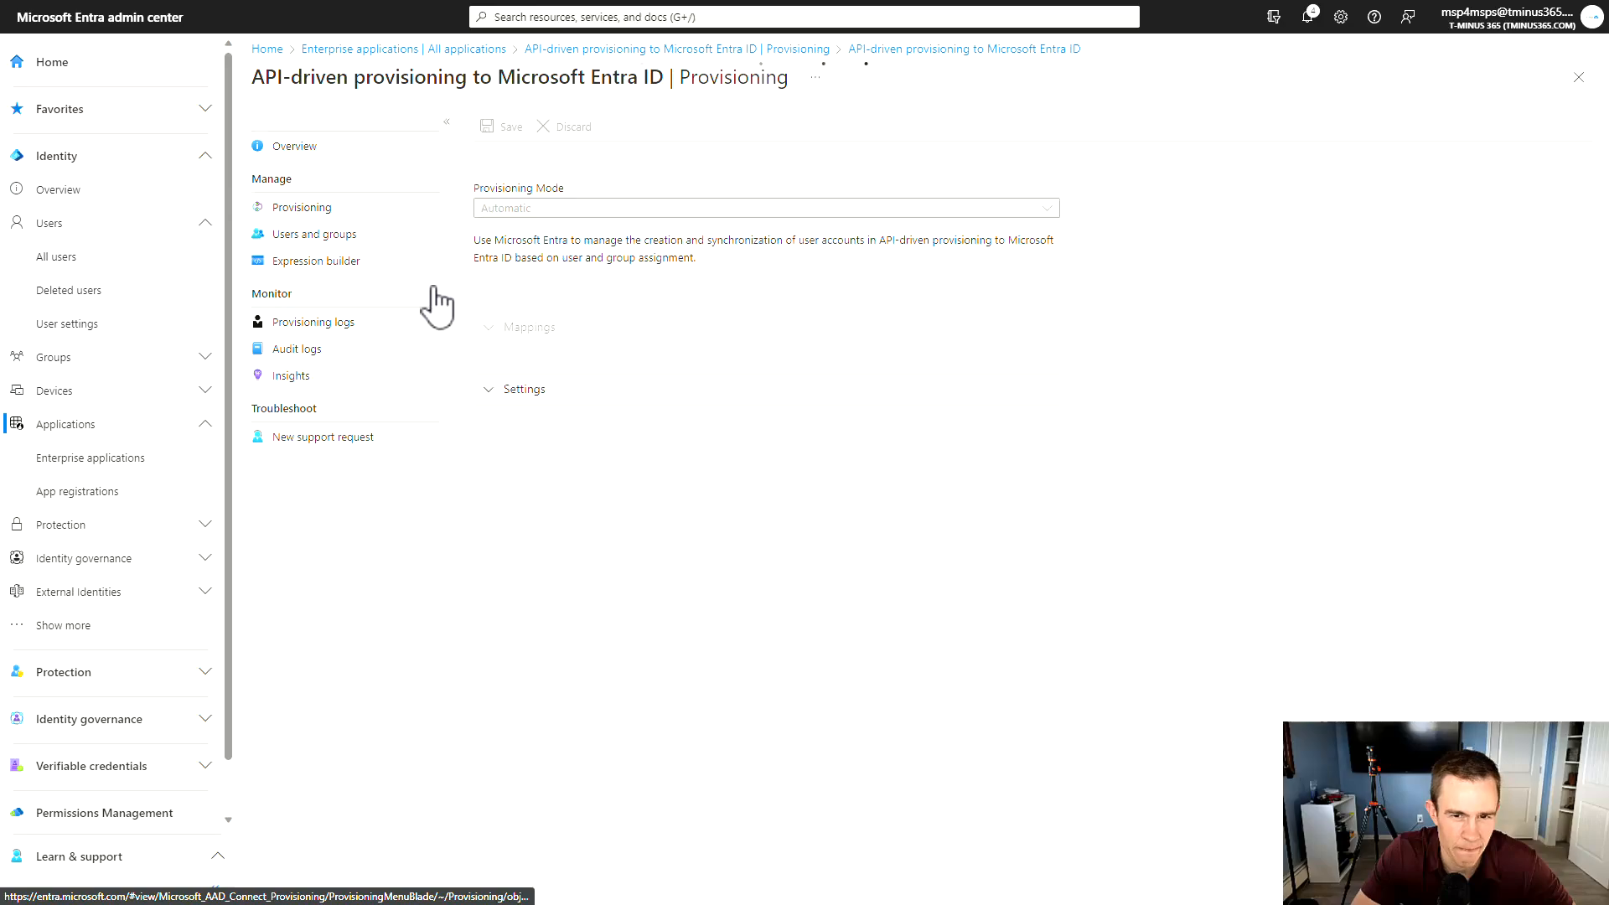
left_click(369, 153)
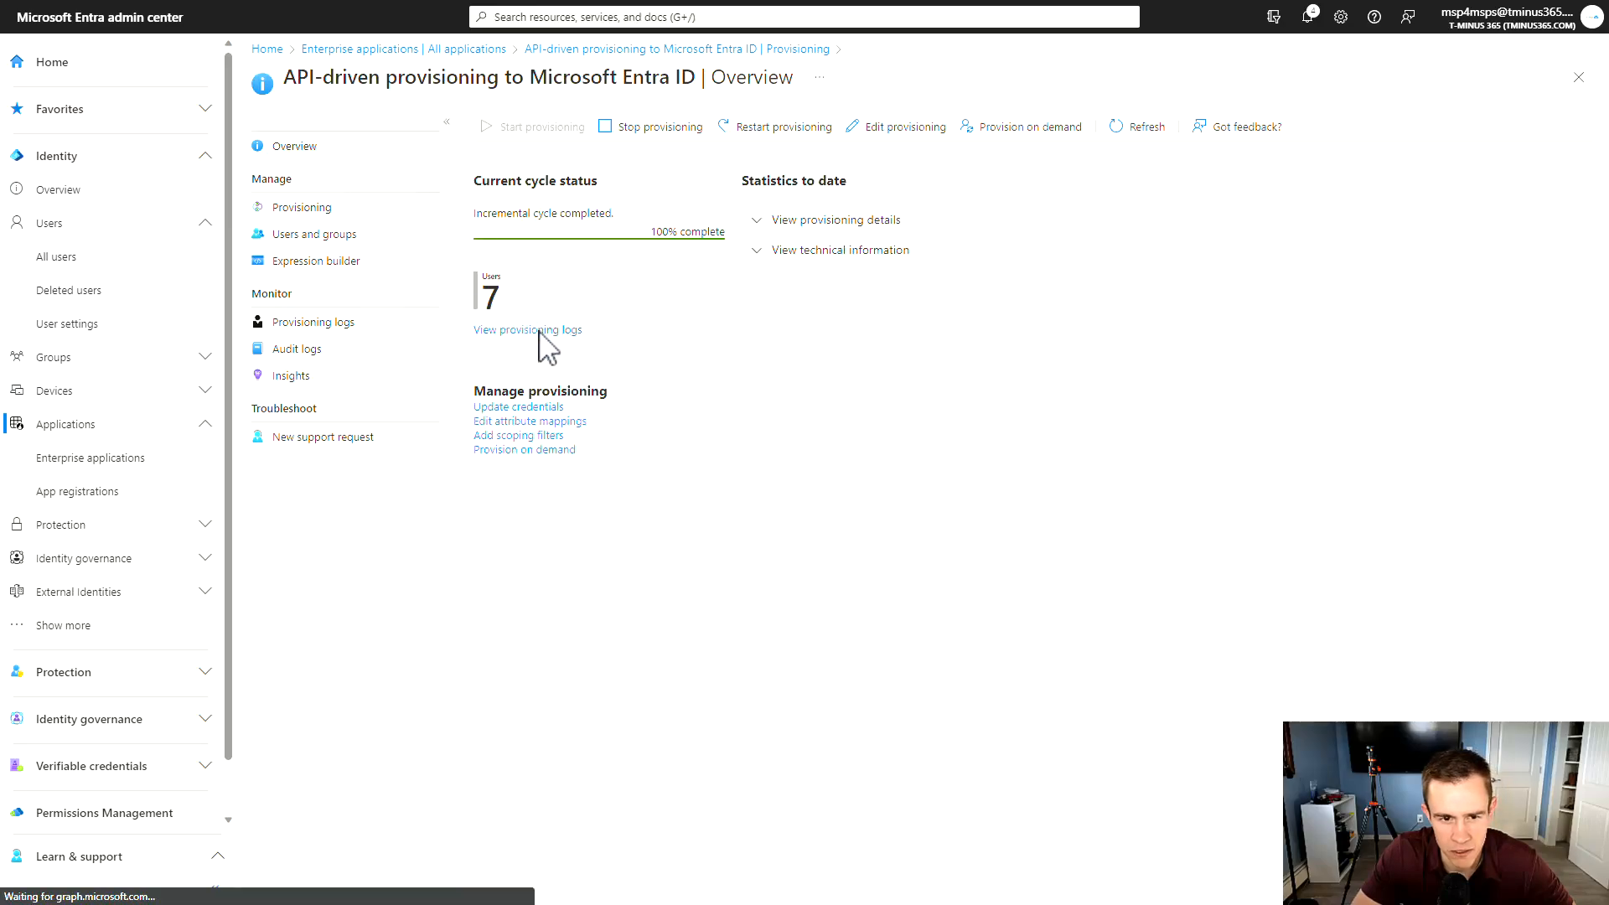
left_click(539, 332)
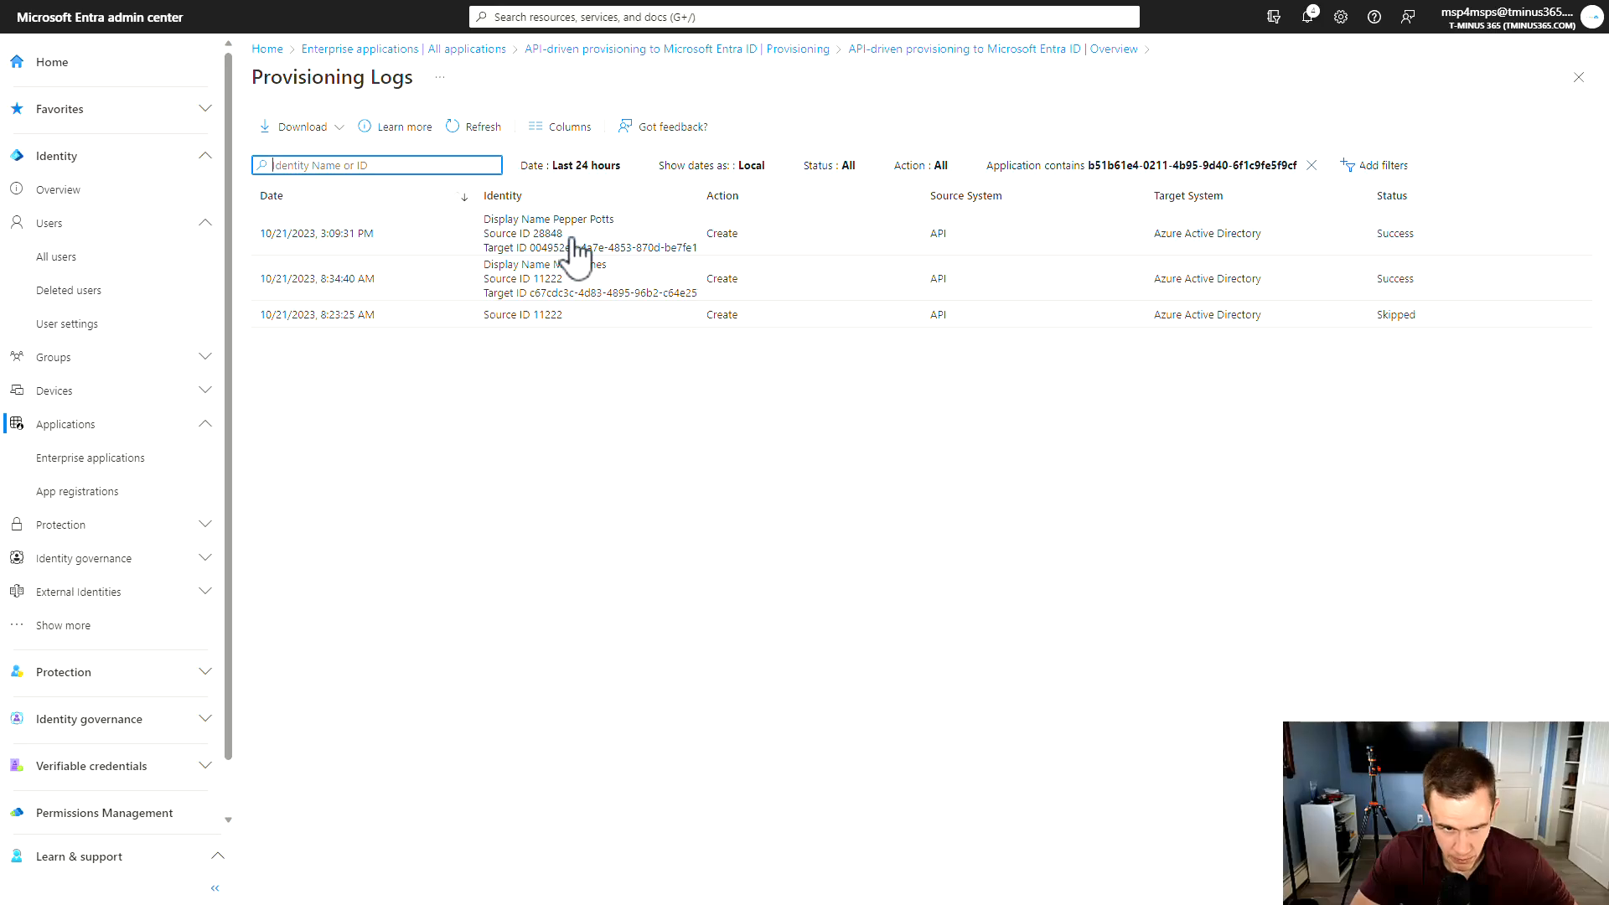
Step: Open the newest Create entry in the provisioning logs and review its provisioning steps, modified properties and summary
left_click(553, 244)
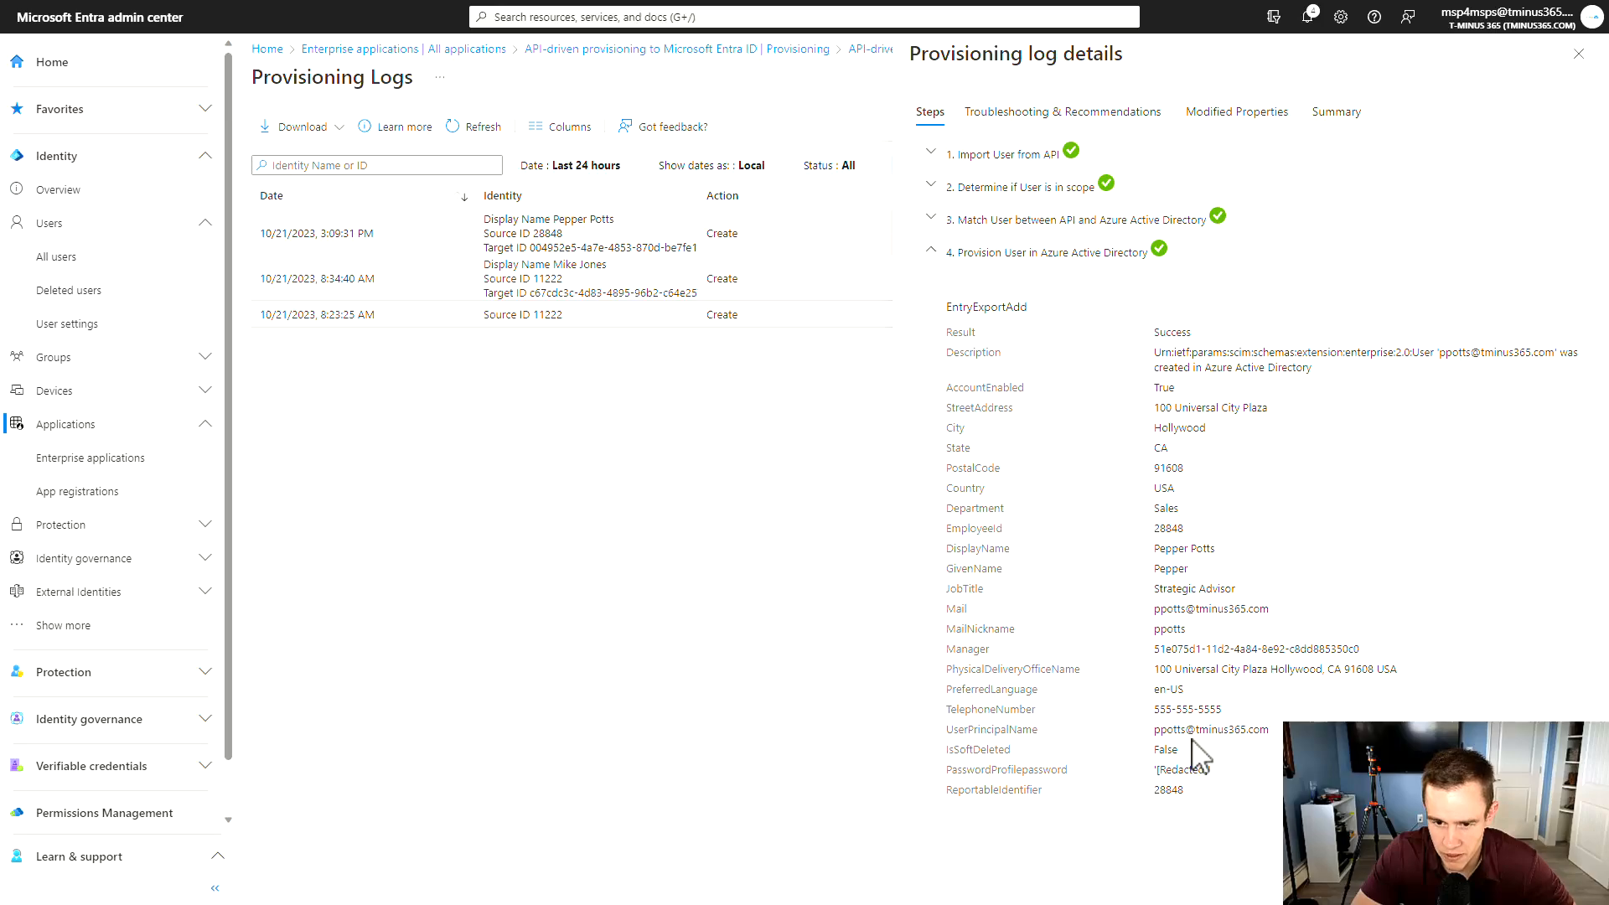
left_click(1161, 117)
left_click(1217, 113)
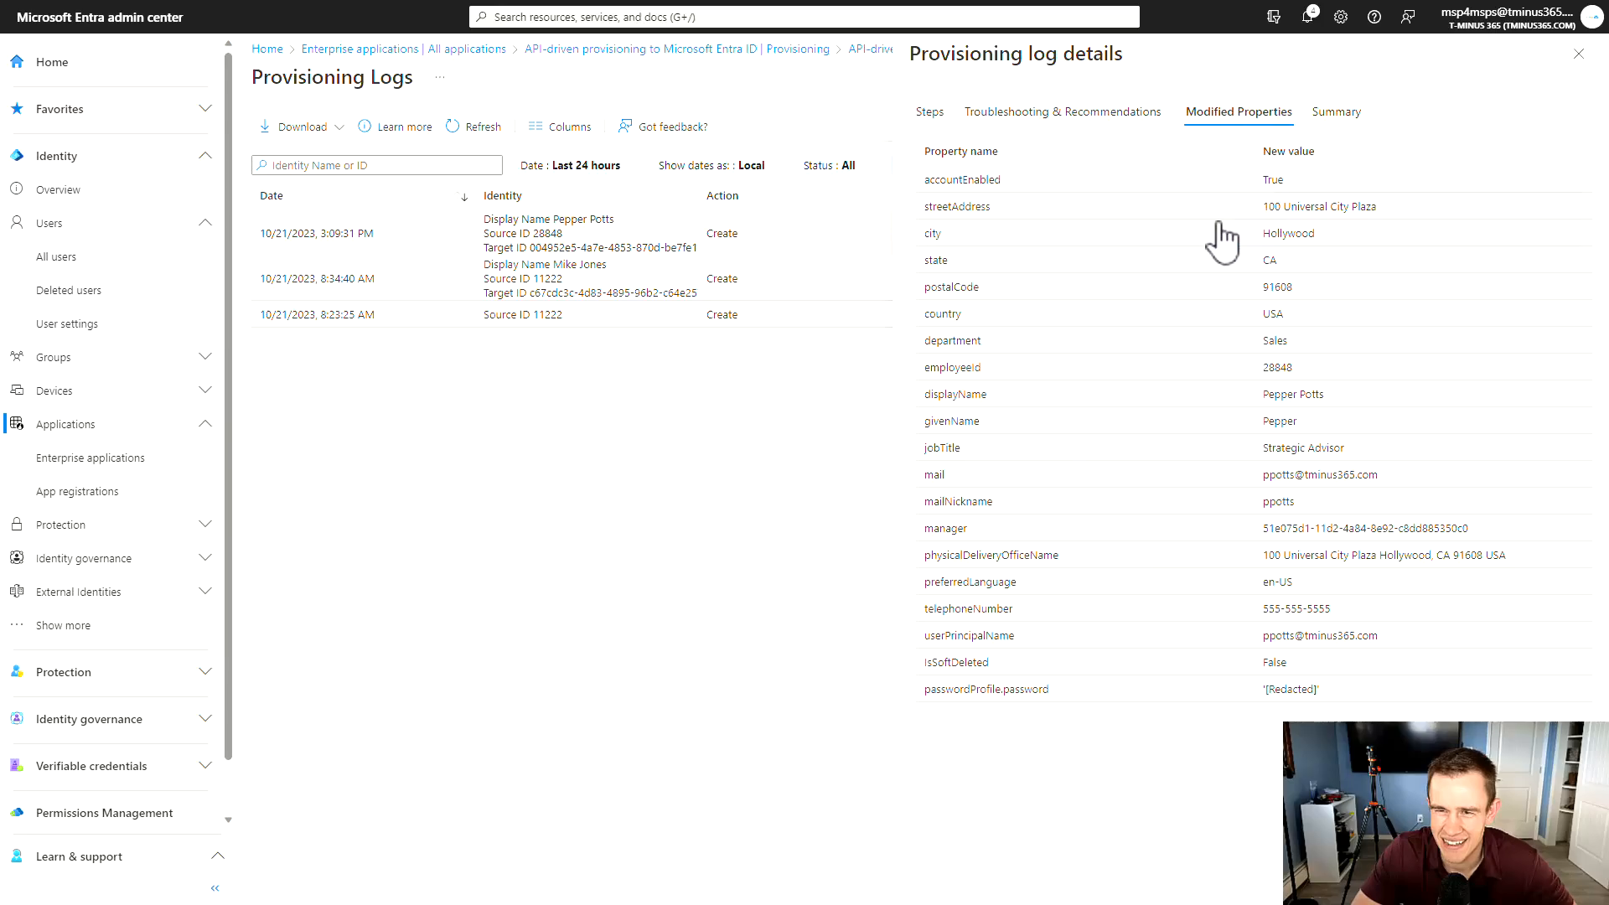
left_click(1338, 115)
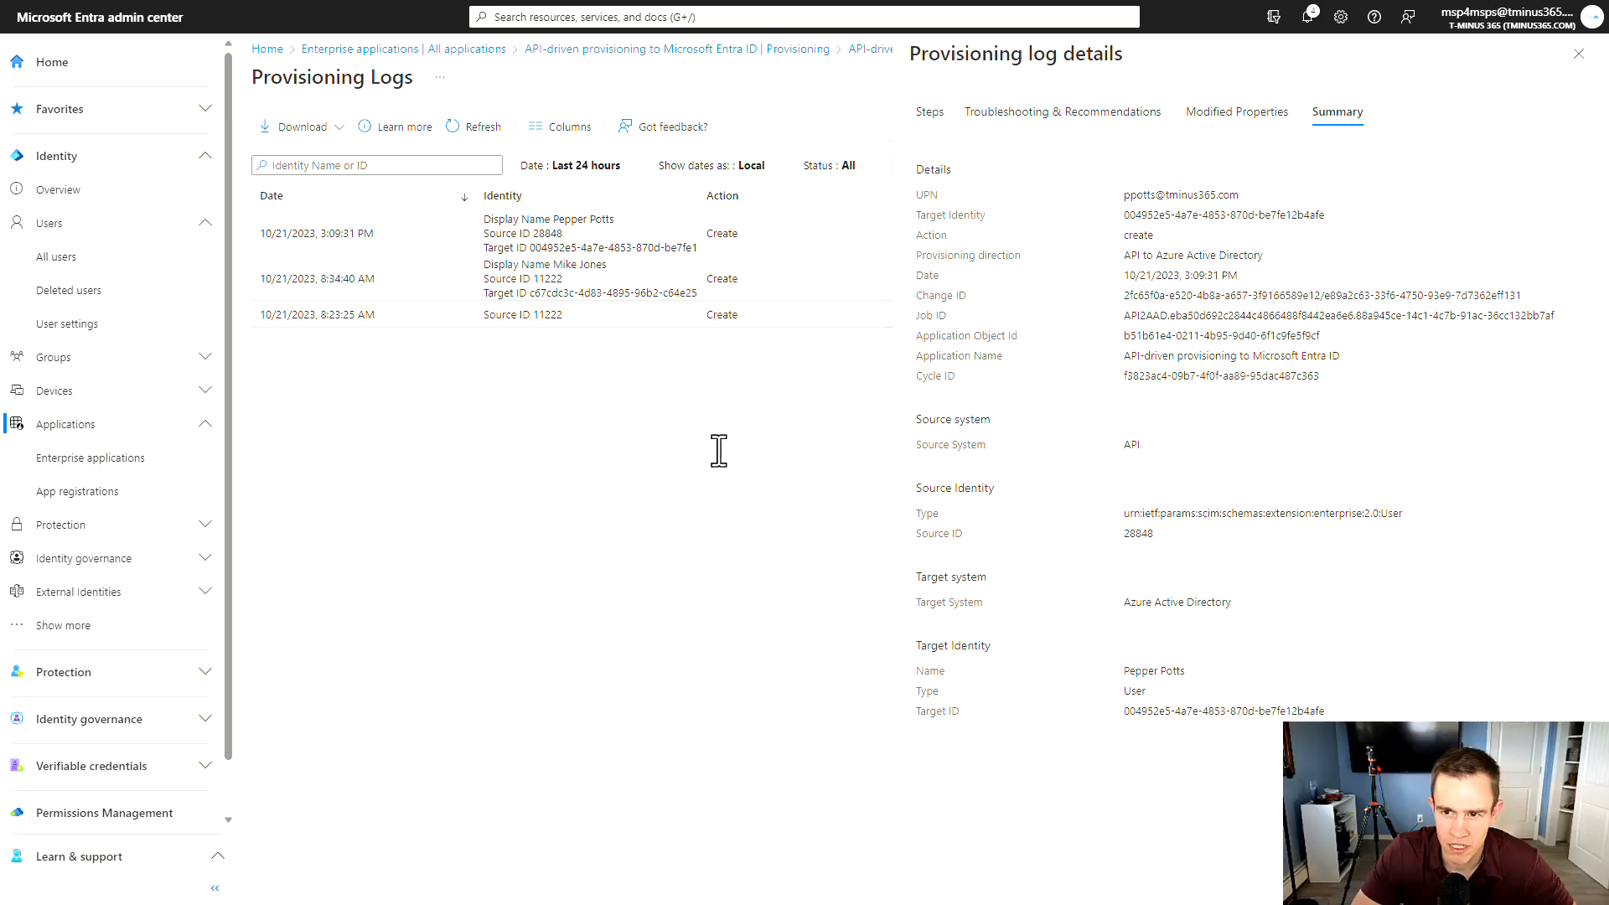
Step: Switch to the Power Automate flow run and review the inputs of the List rows present in a table action
key("F11")
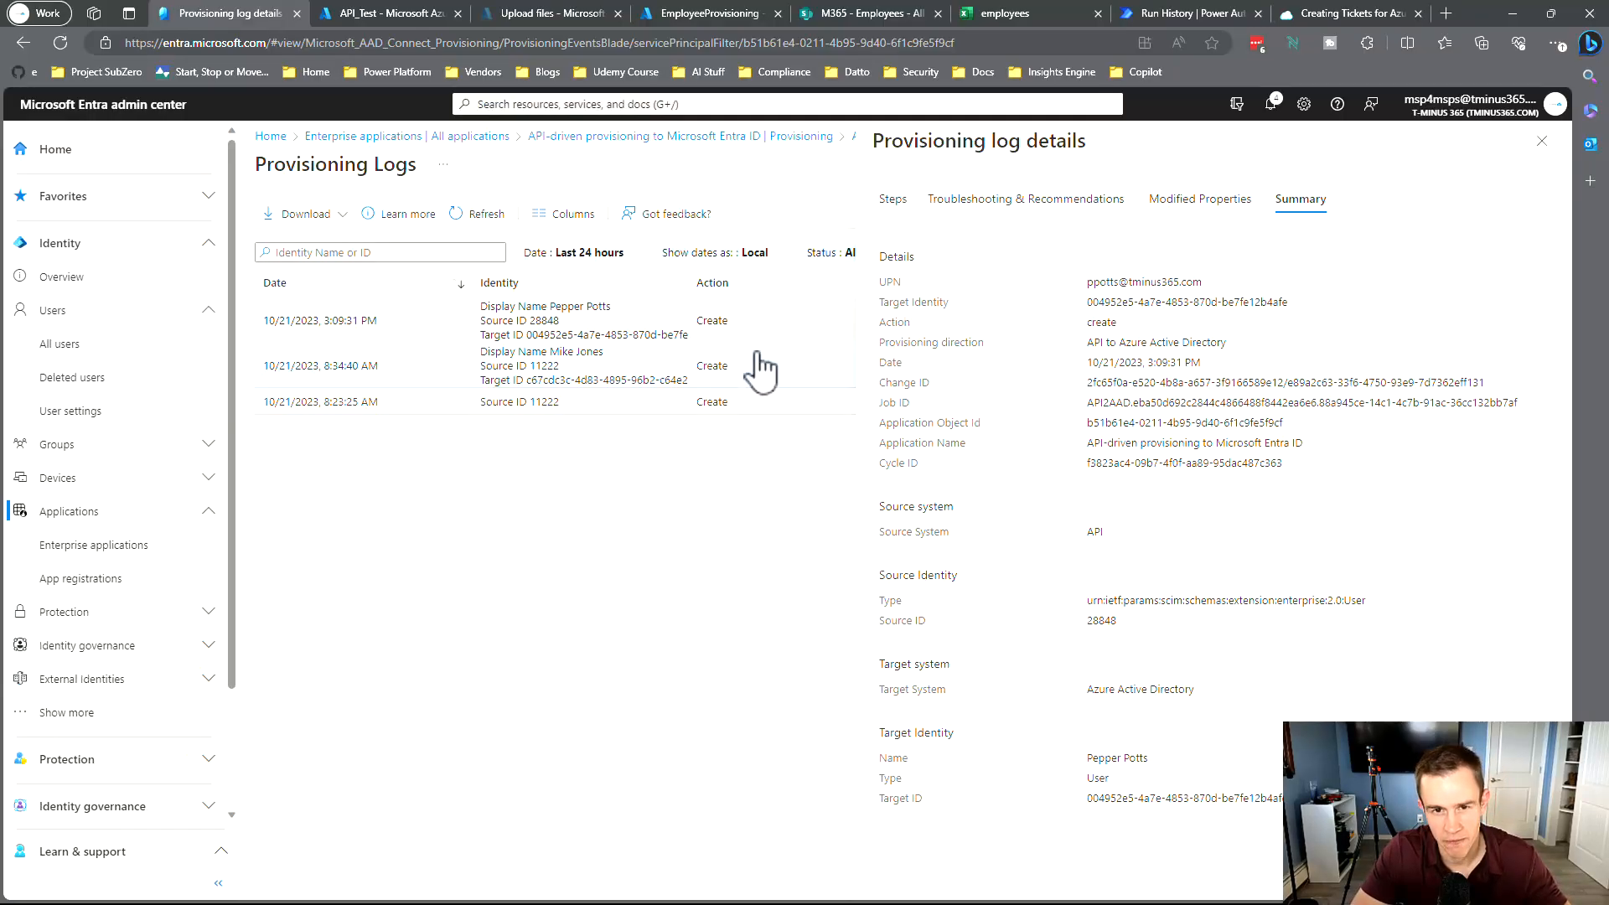
left_click(1136, 13)
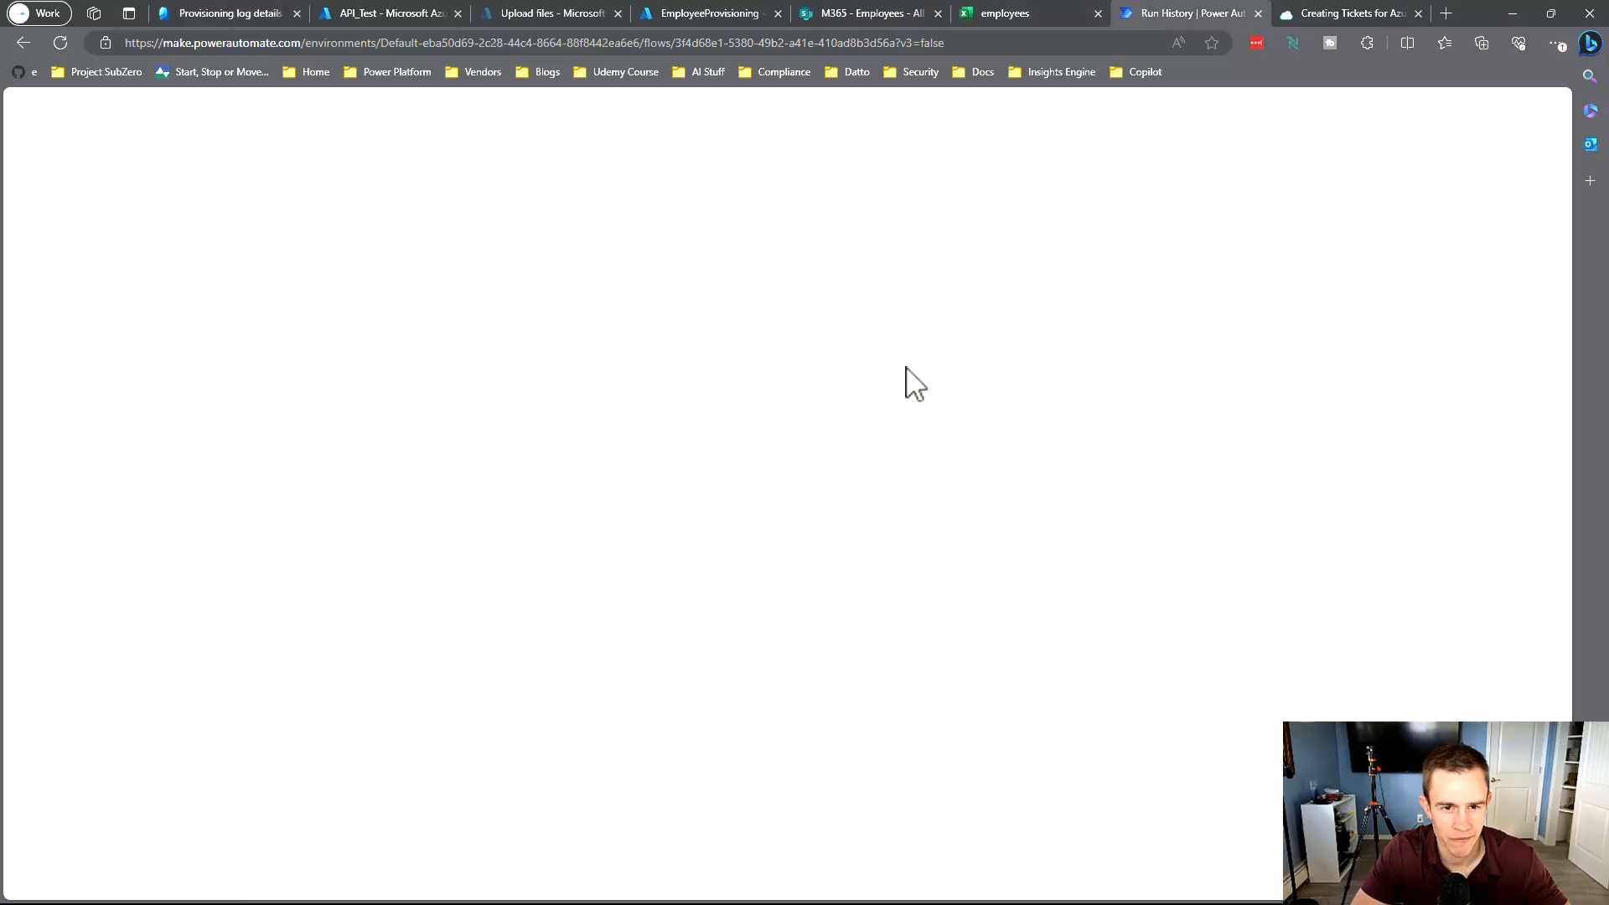
key("F11")
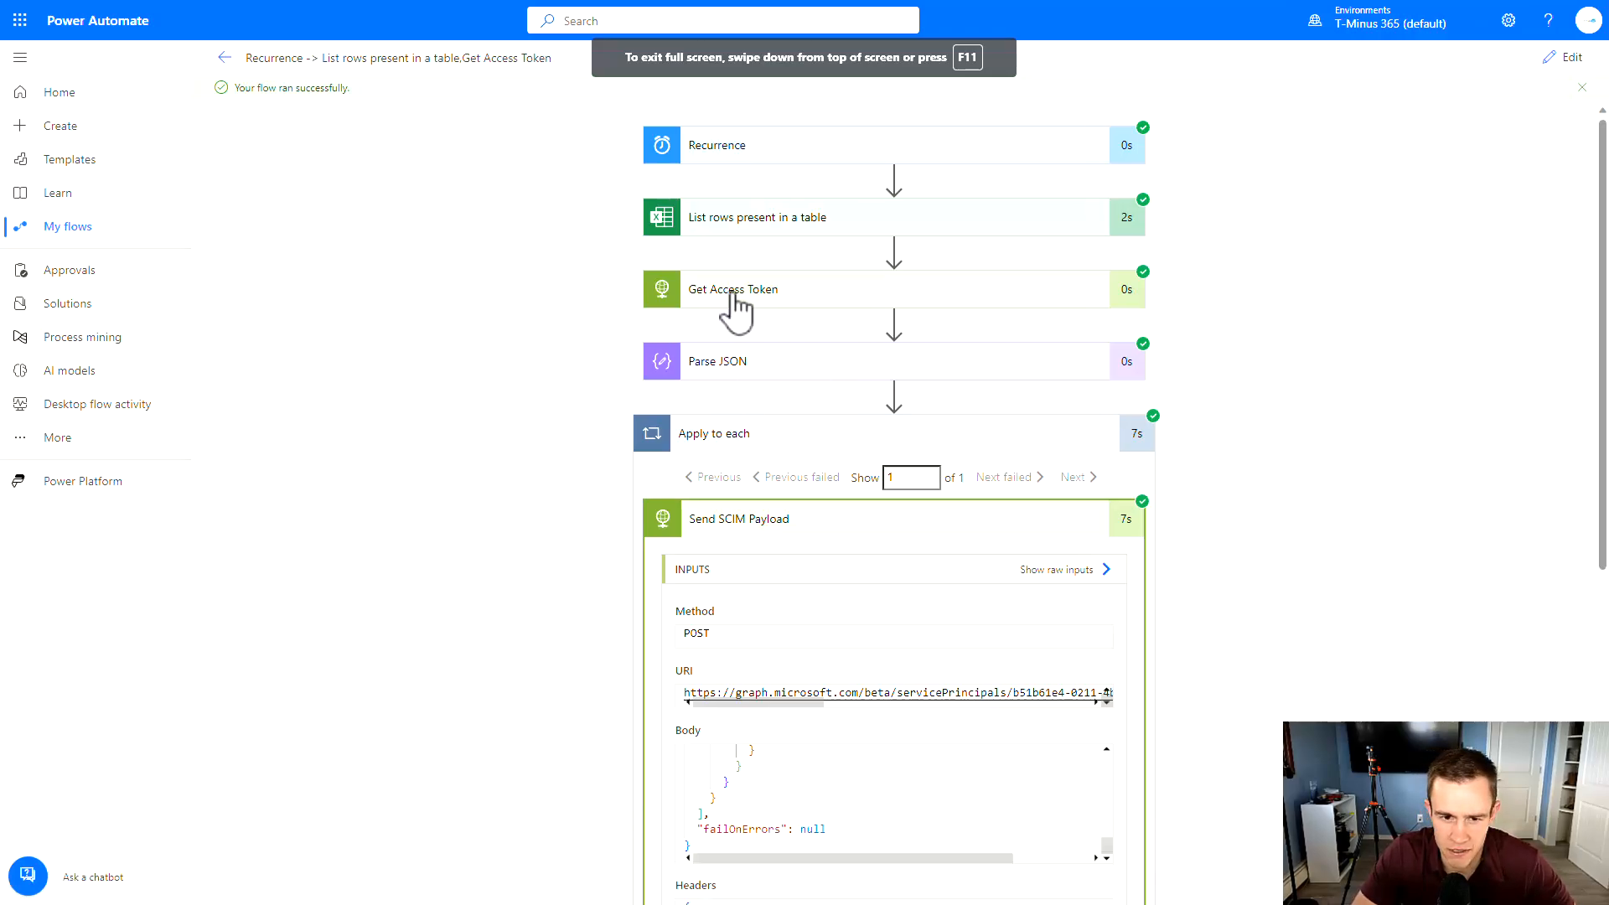
left_click(853, 228)
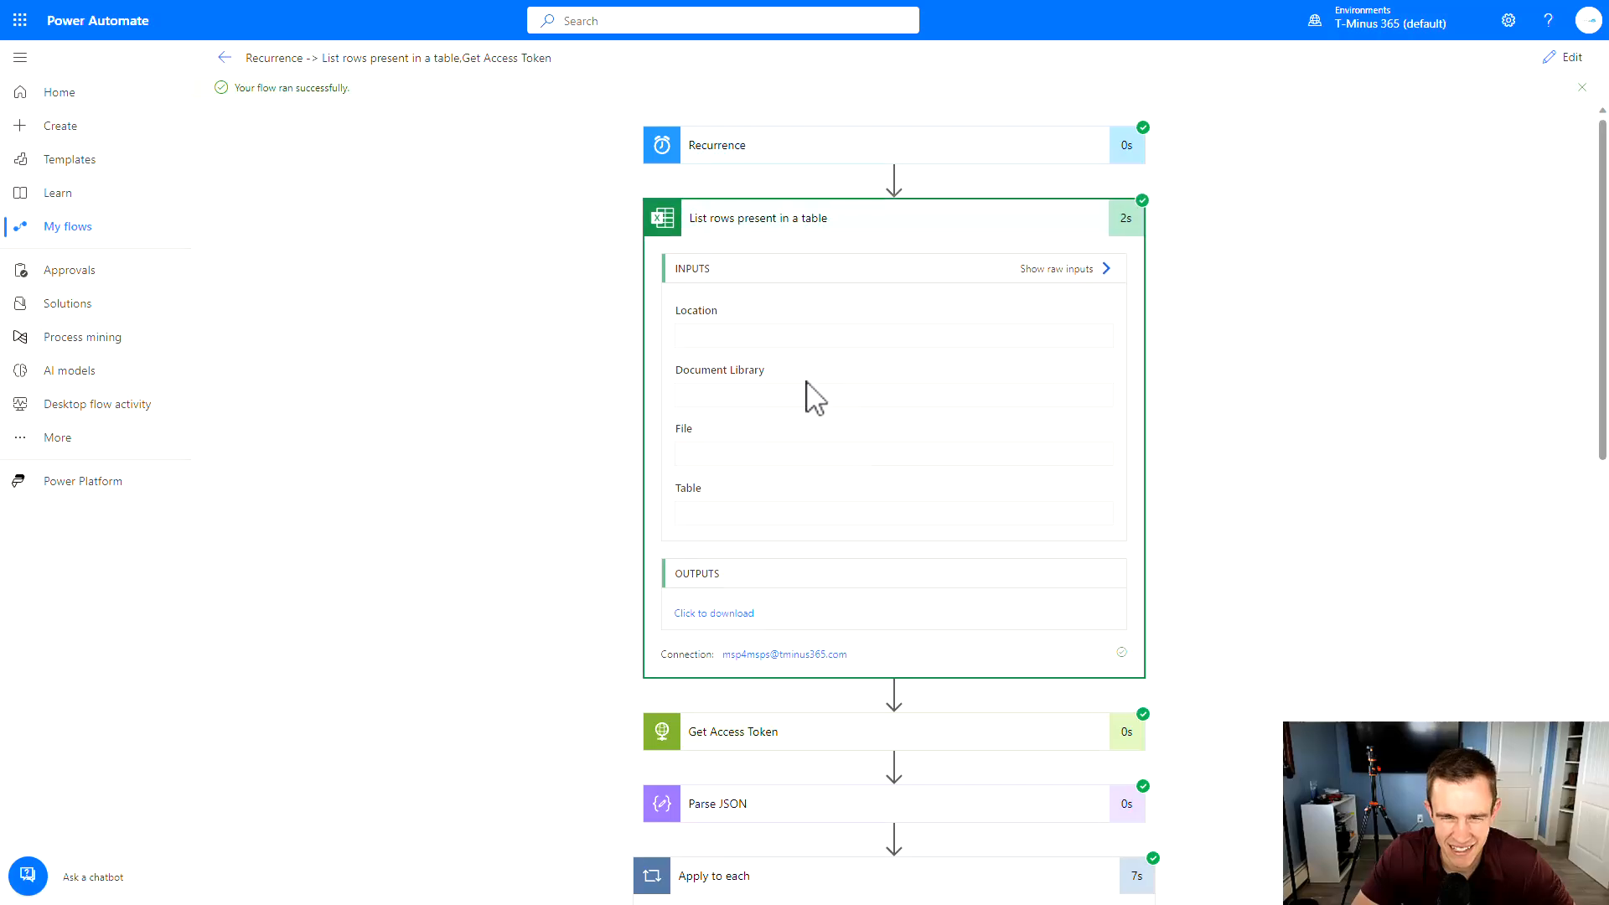
scroll(807, 506, "down", 7)
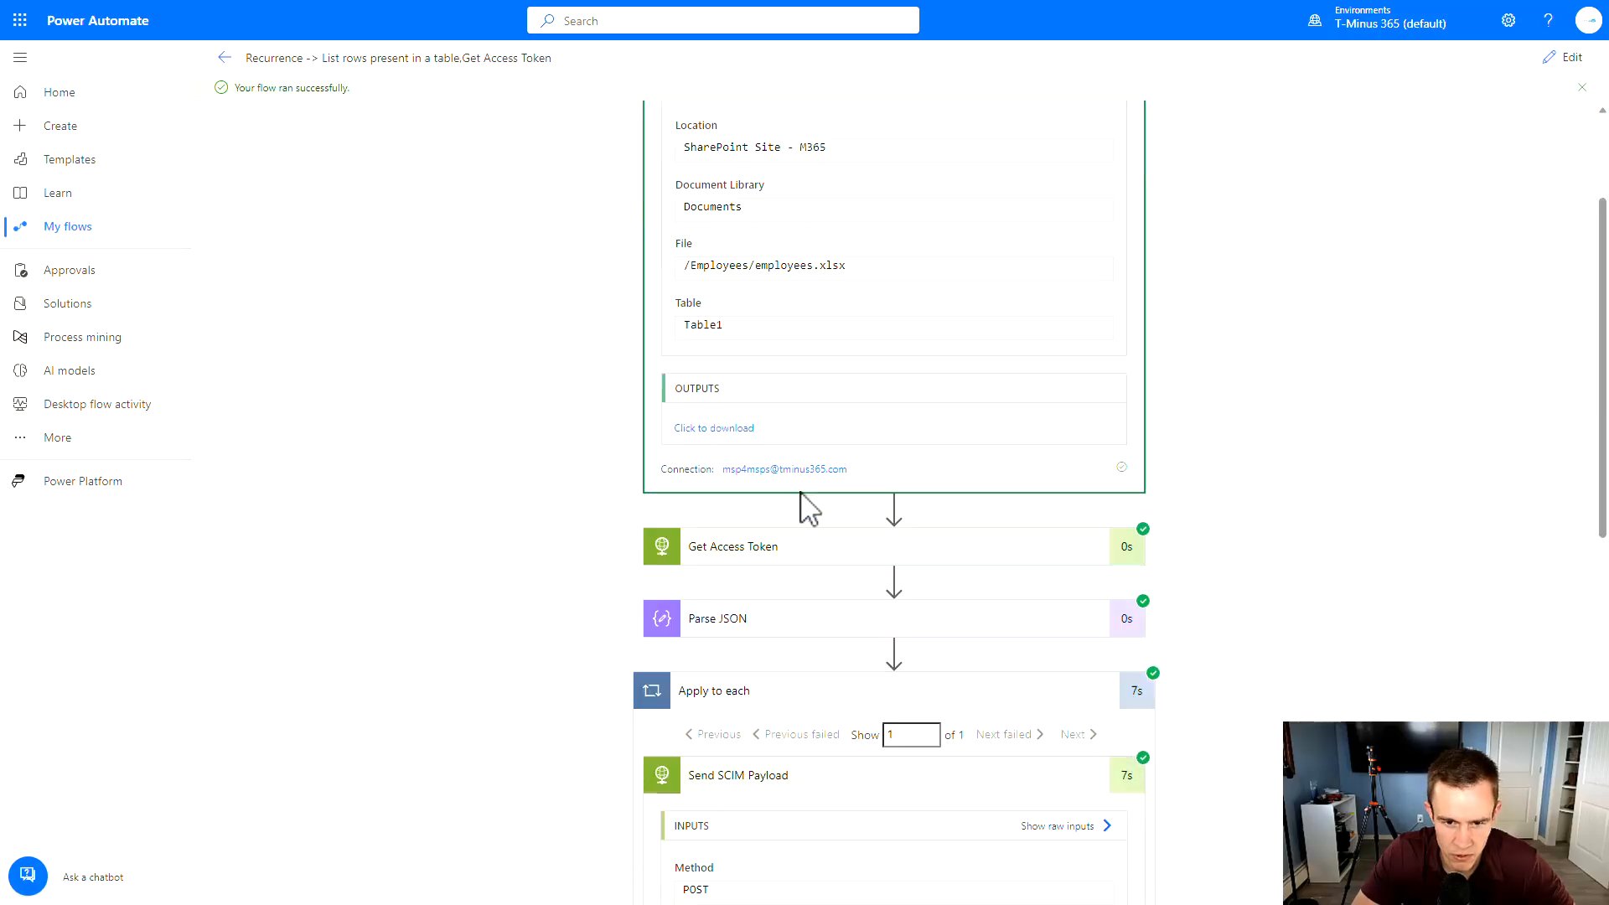
Step: Examine the Send SCIM Payload request body, including the external ID, user name, display name and email attributes
scroll(837, 639, "up", 5)
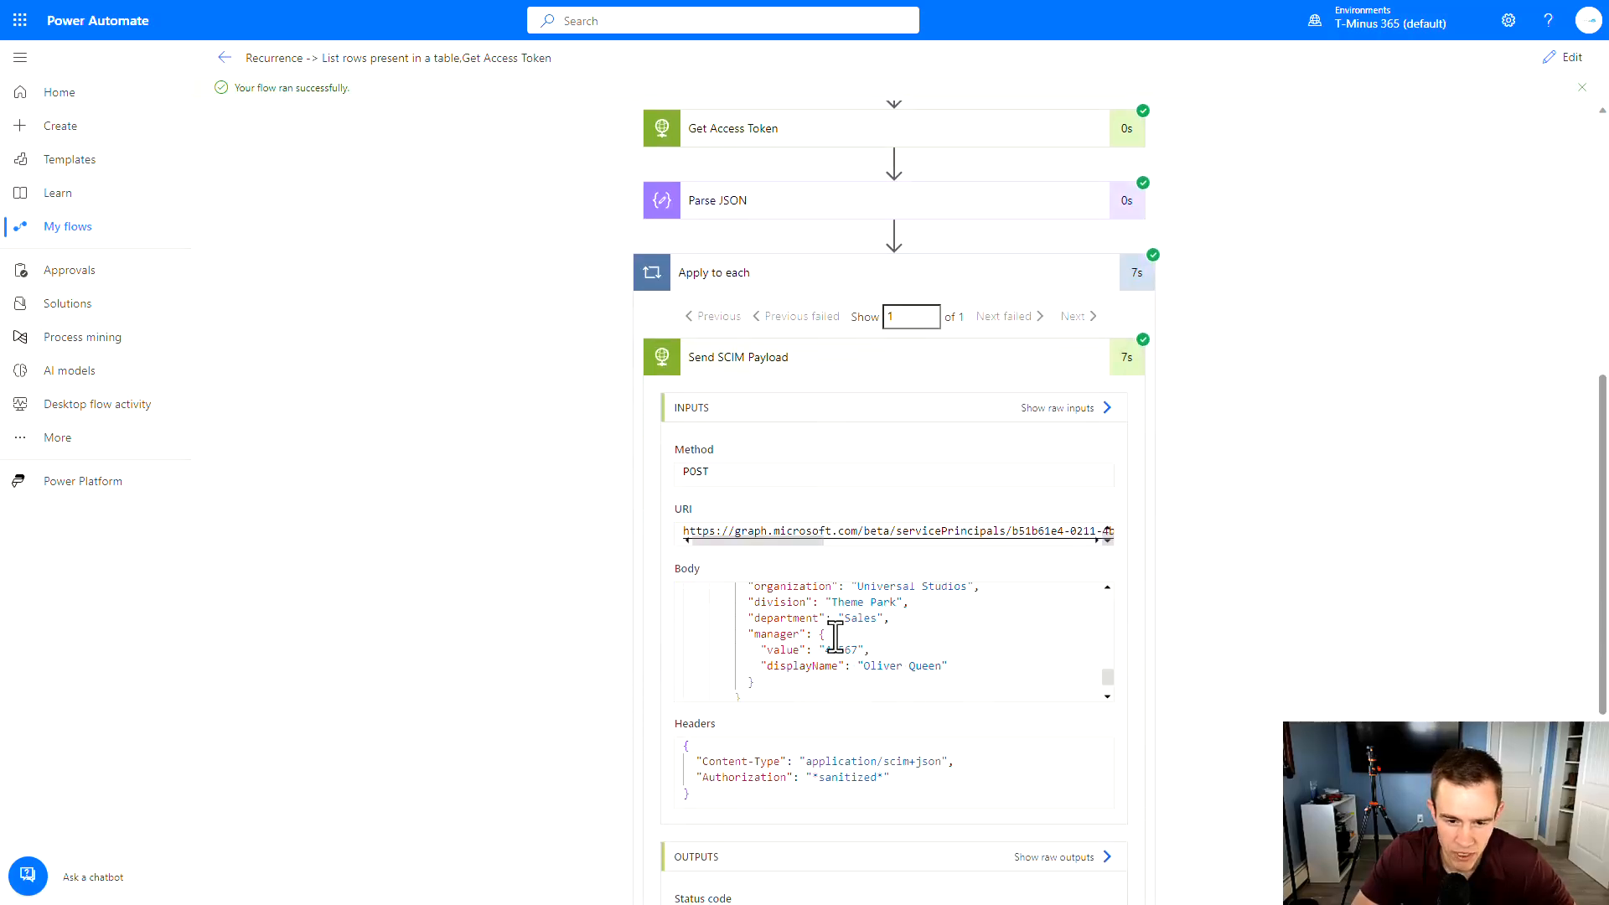
scroll(836, 637, "up", 5)
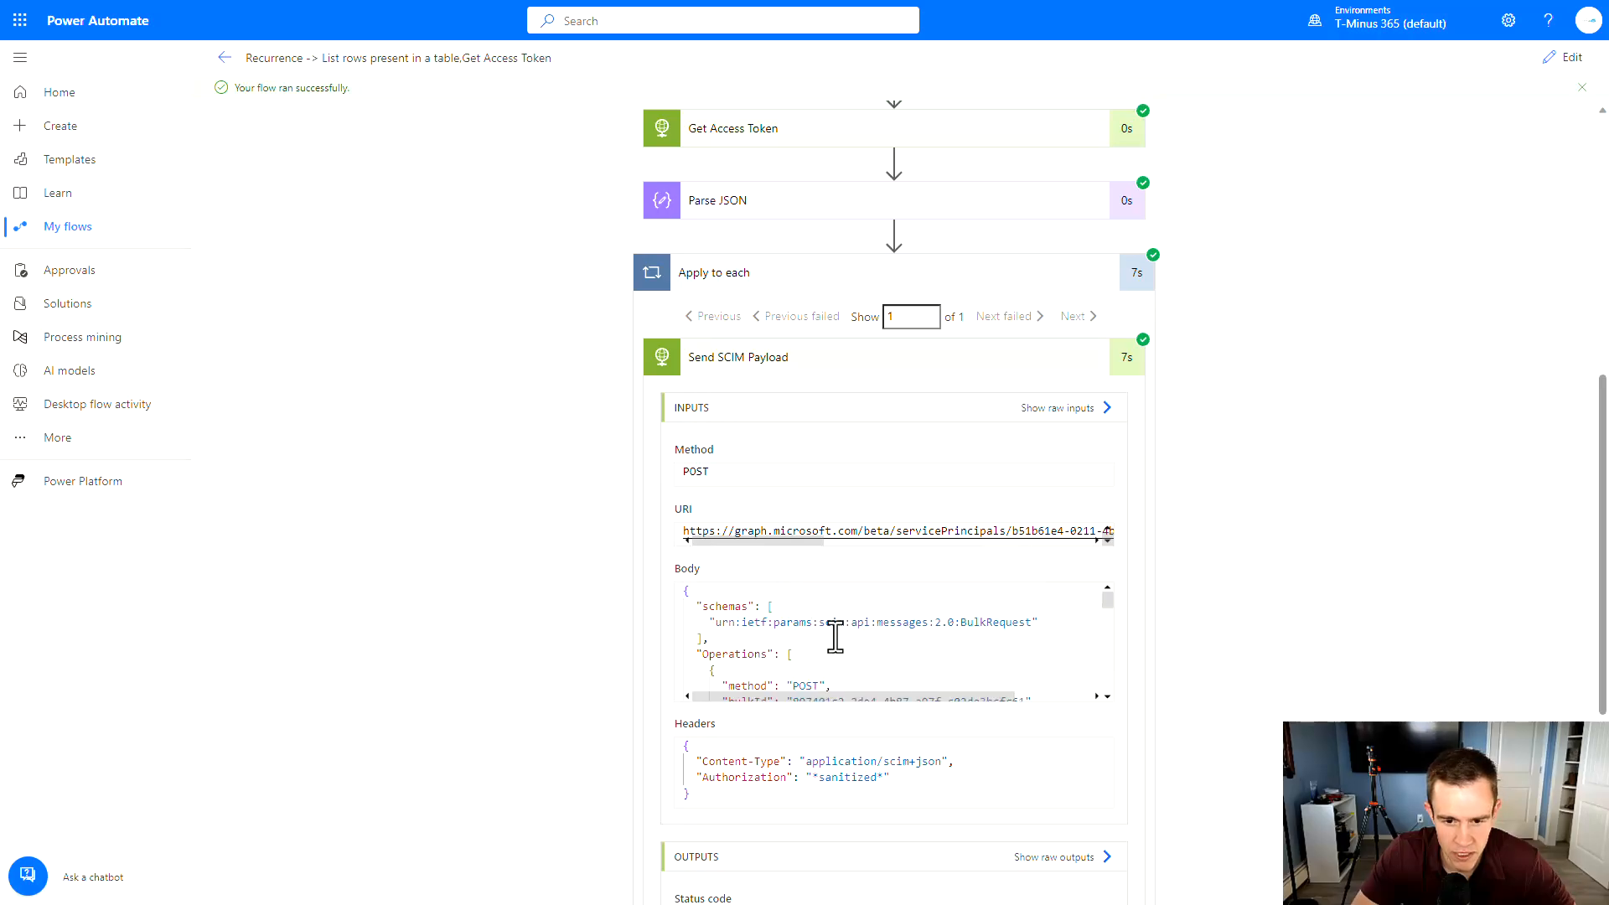
scroll(836, 637, "down", 3)
scroll(887, 637, "down", 2)
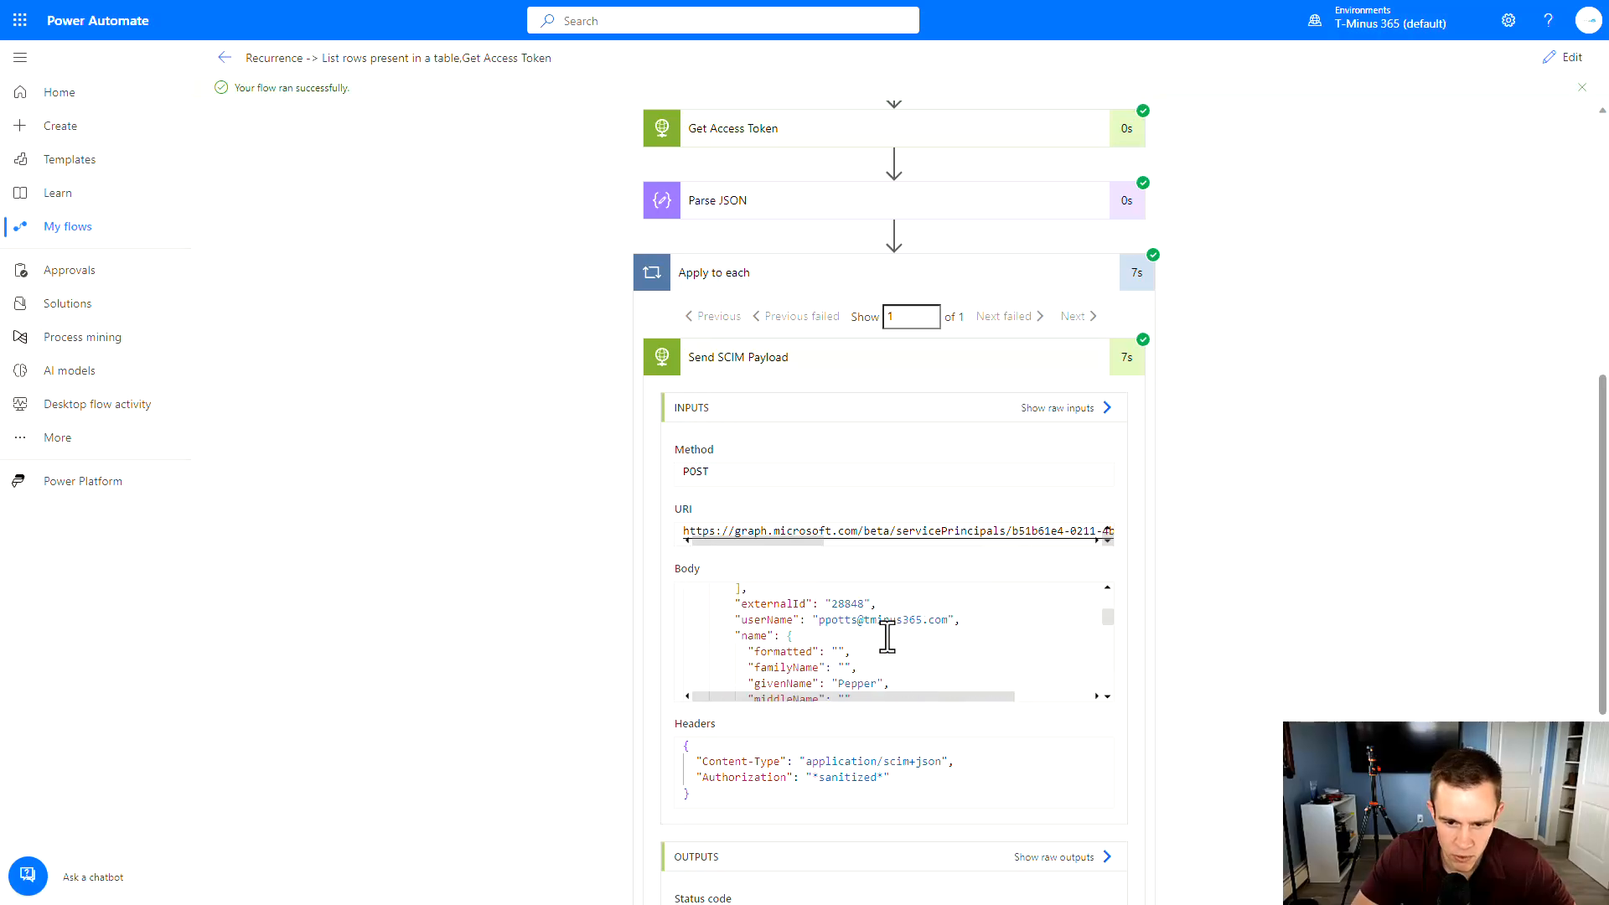
left_click_drag(831, 604, 864, 603)
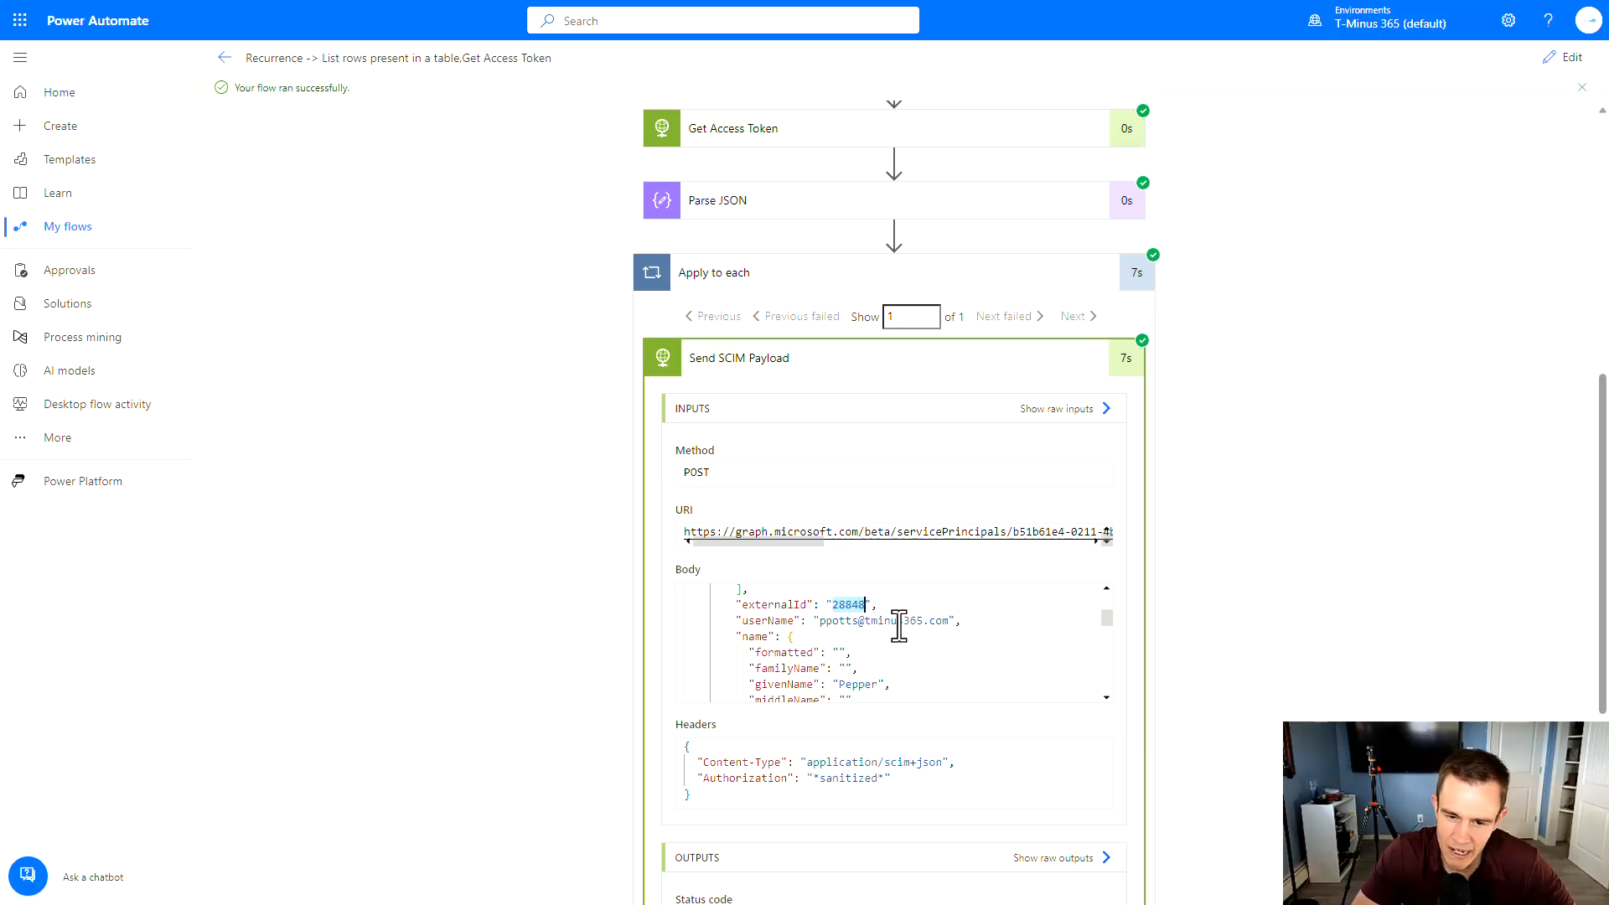
scroll(899, 625, "down", 2)
scroll(899, 625, "down", 3)
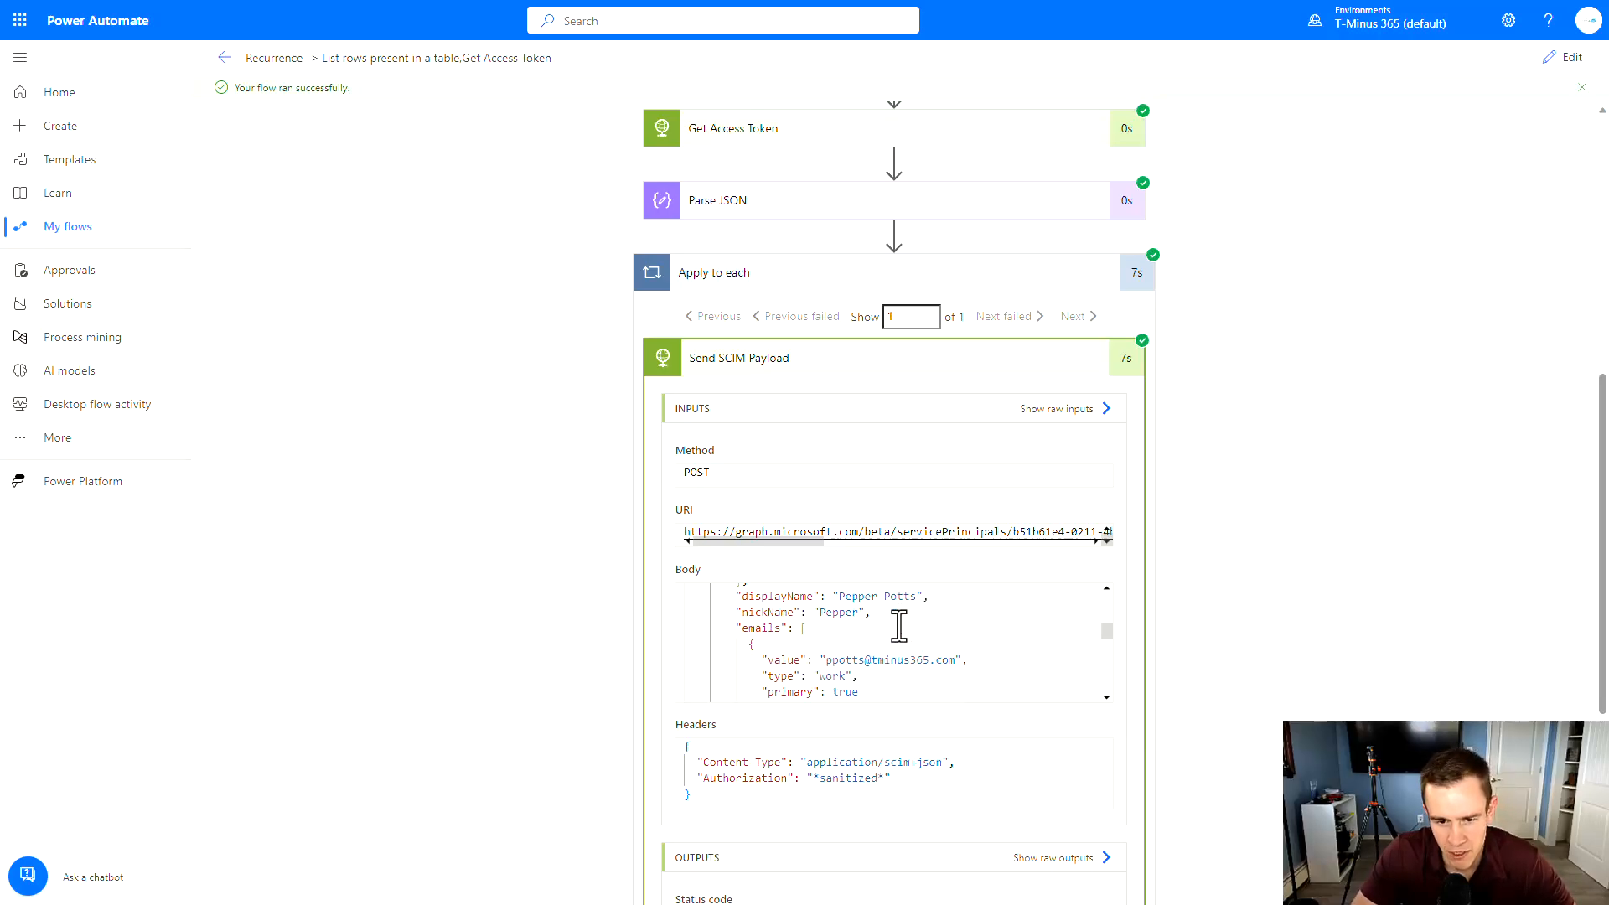
scroll(899, 625, "up", 2)
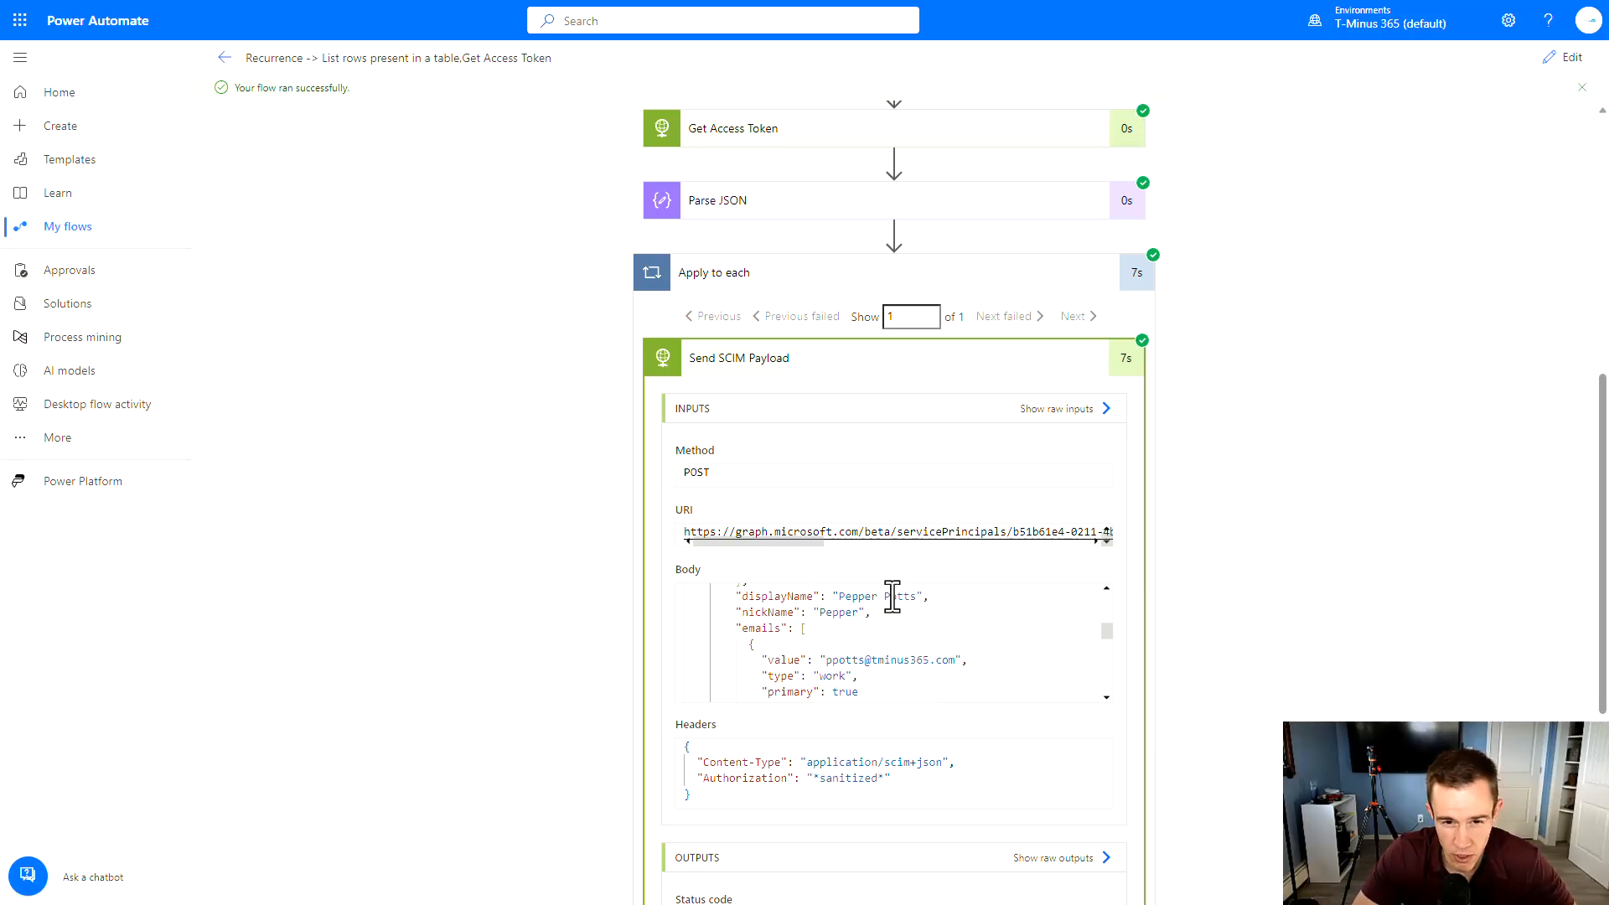
Step: Recheck the location, document library, file and table that List rows present in a table reads, and collapse the action
scroll(868, 528, "up", 7)
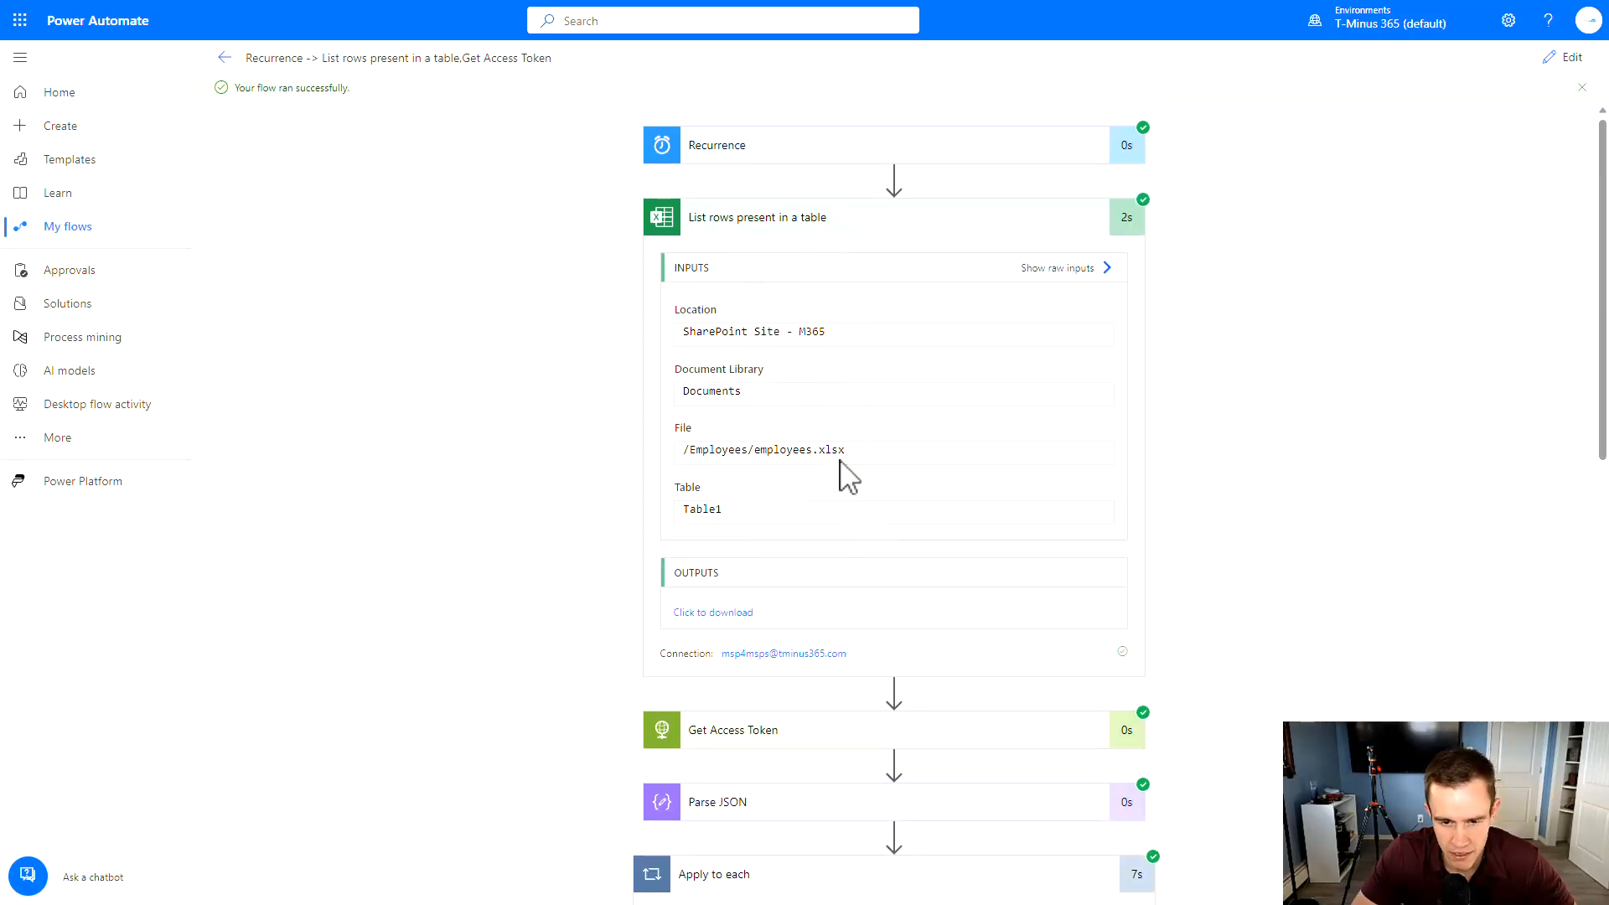
left_click(864, 459)
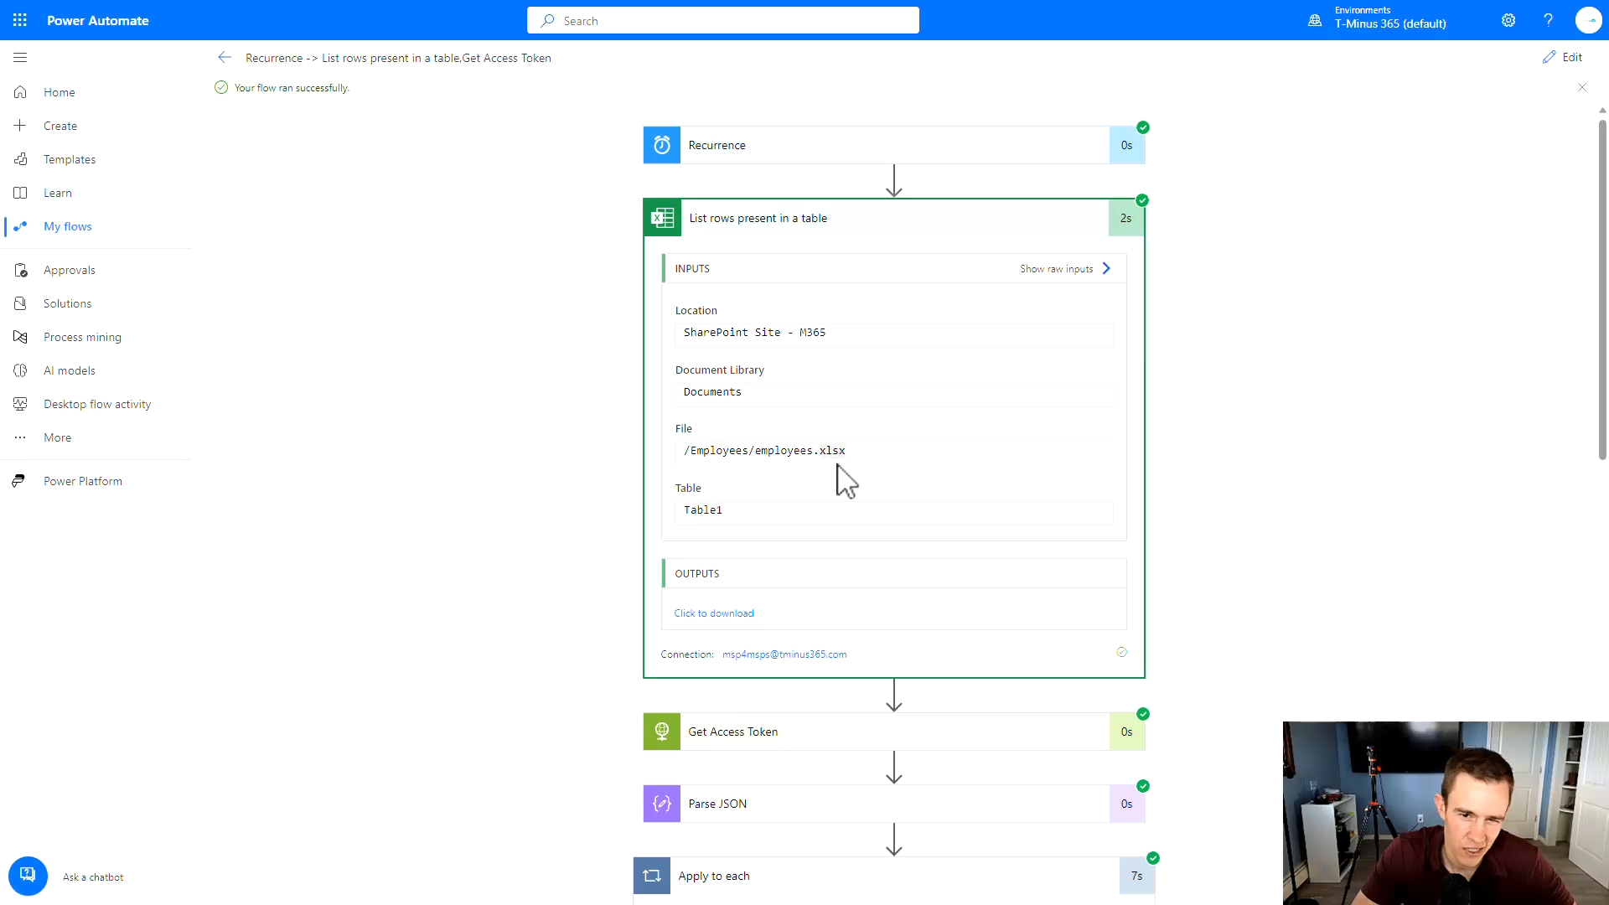
left_click(795, 225)
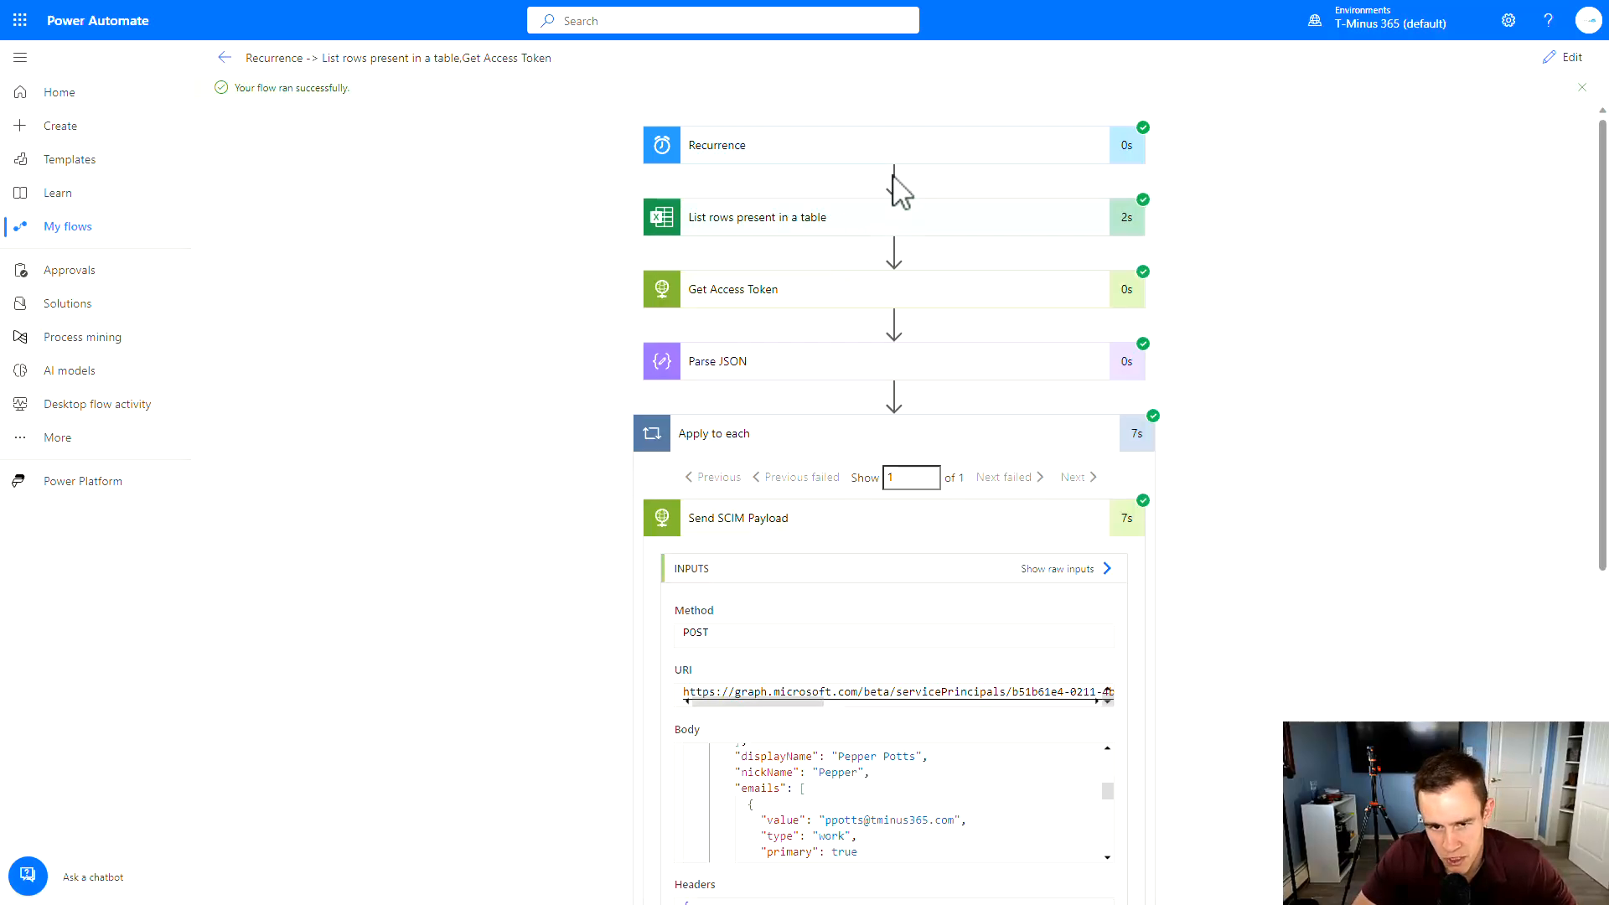
left_click(875, 228)
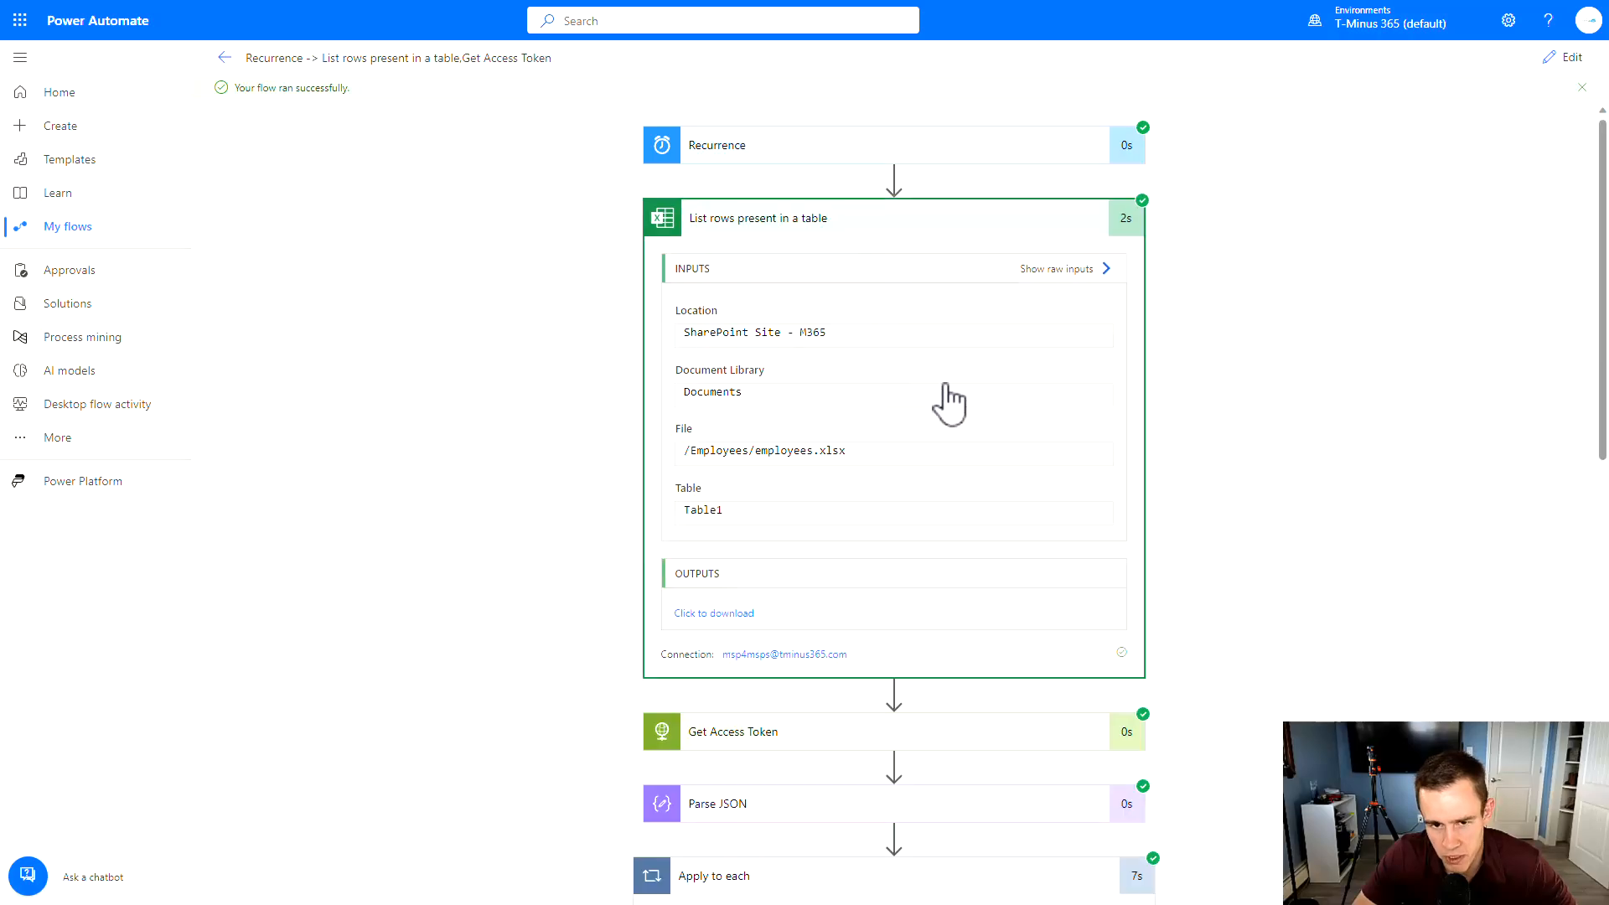
left_click(856, 228)
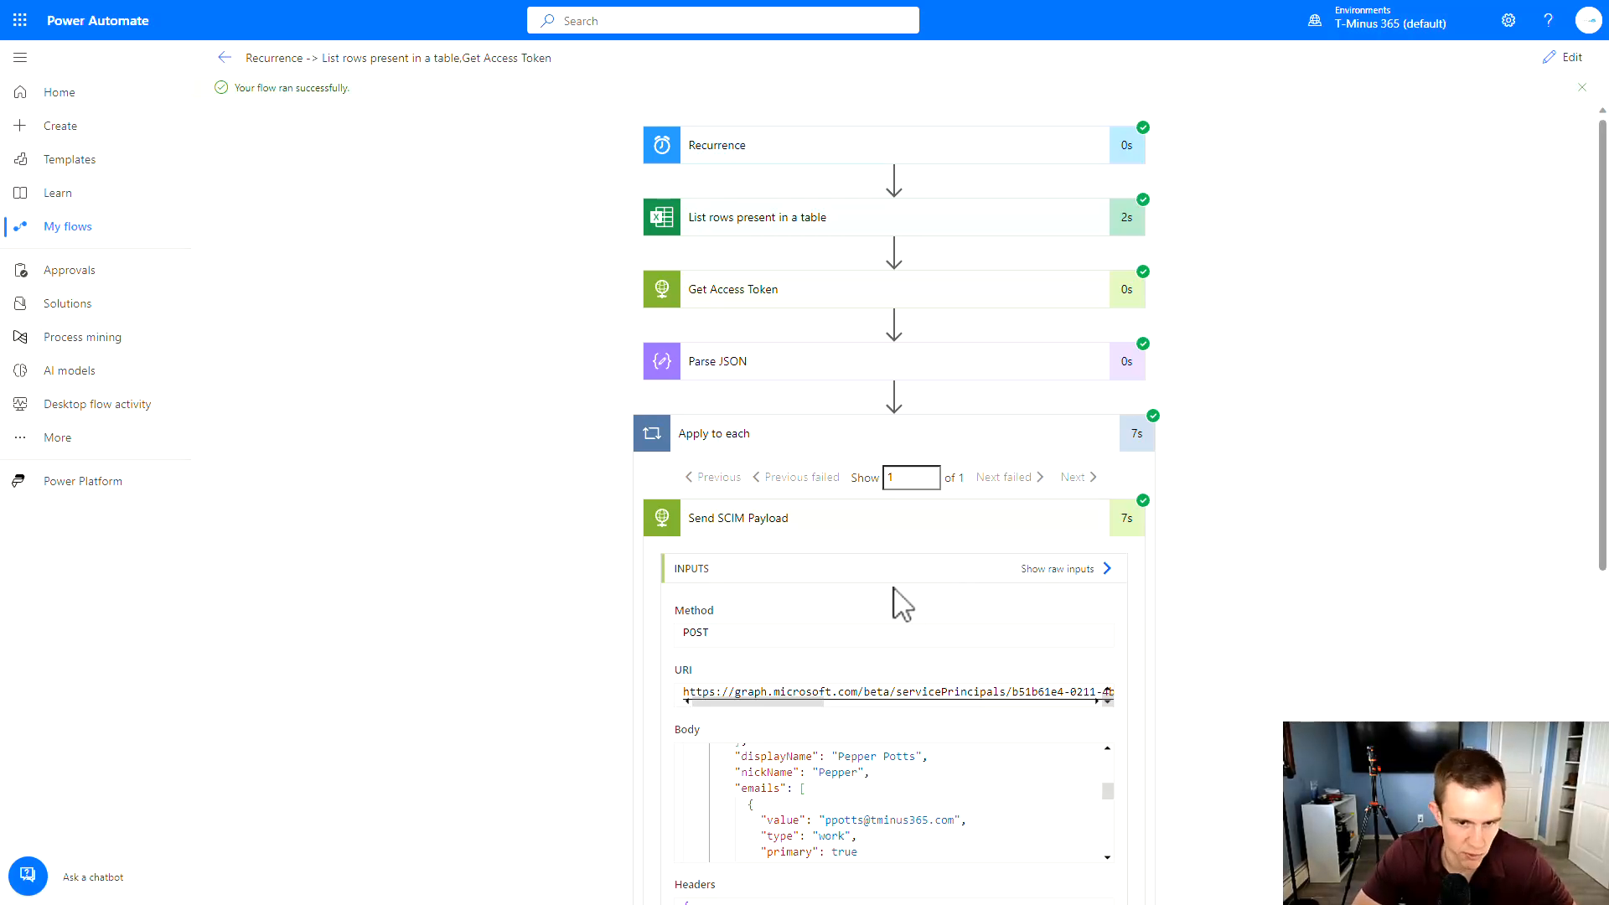
Step: Collapse and reopen the Apply to each loop and read the Send SCIM Payload body through to its failOnErrors setting
left_click(783, 469)
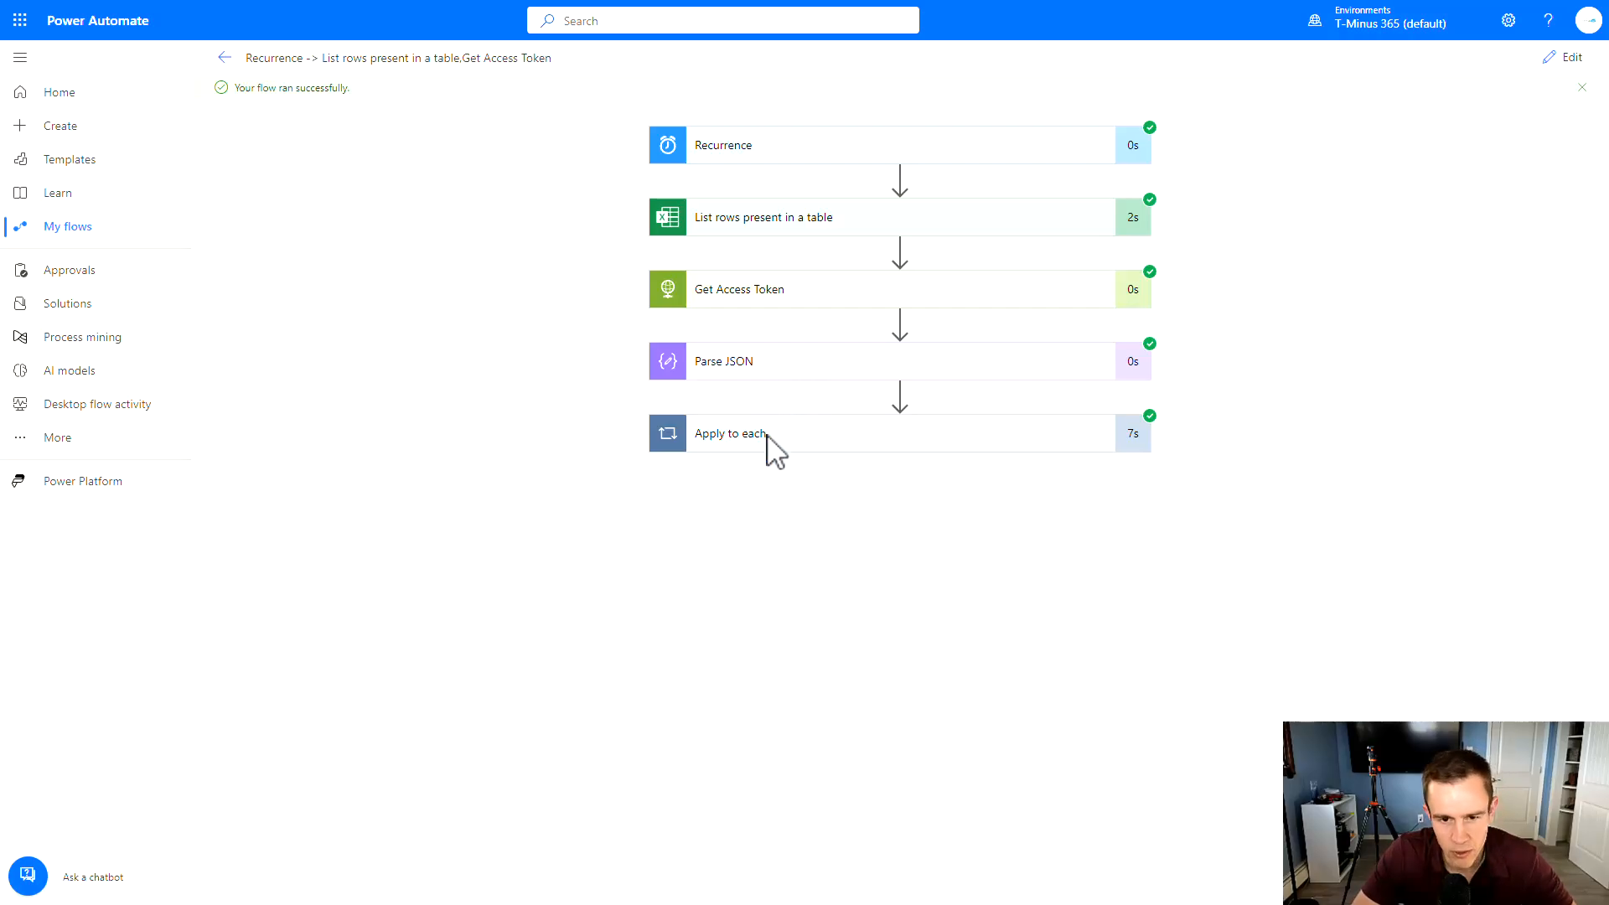
left_click(836, 434)
left_click(836, 519)
scroll(838, 599, "down", 4)
scroll(841, 488, "down", 4)
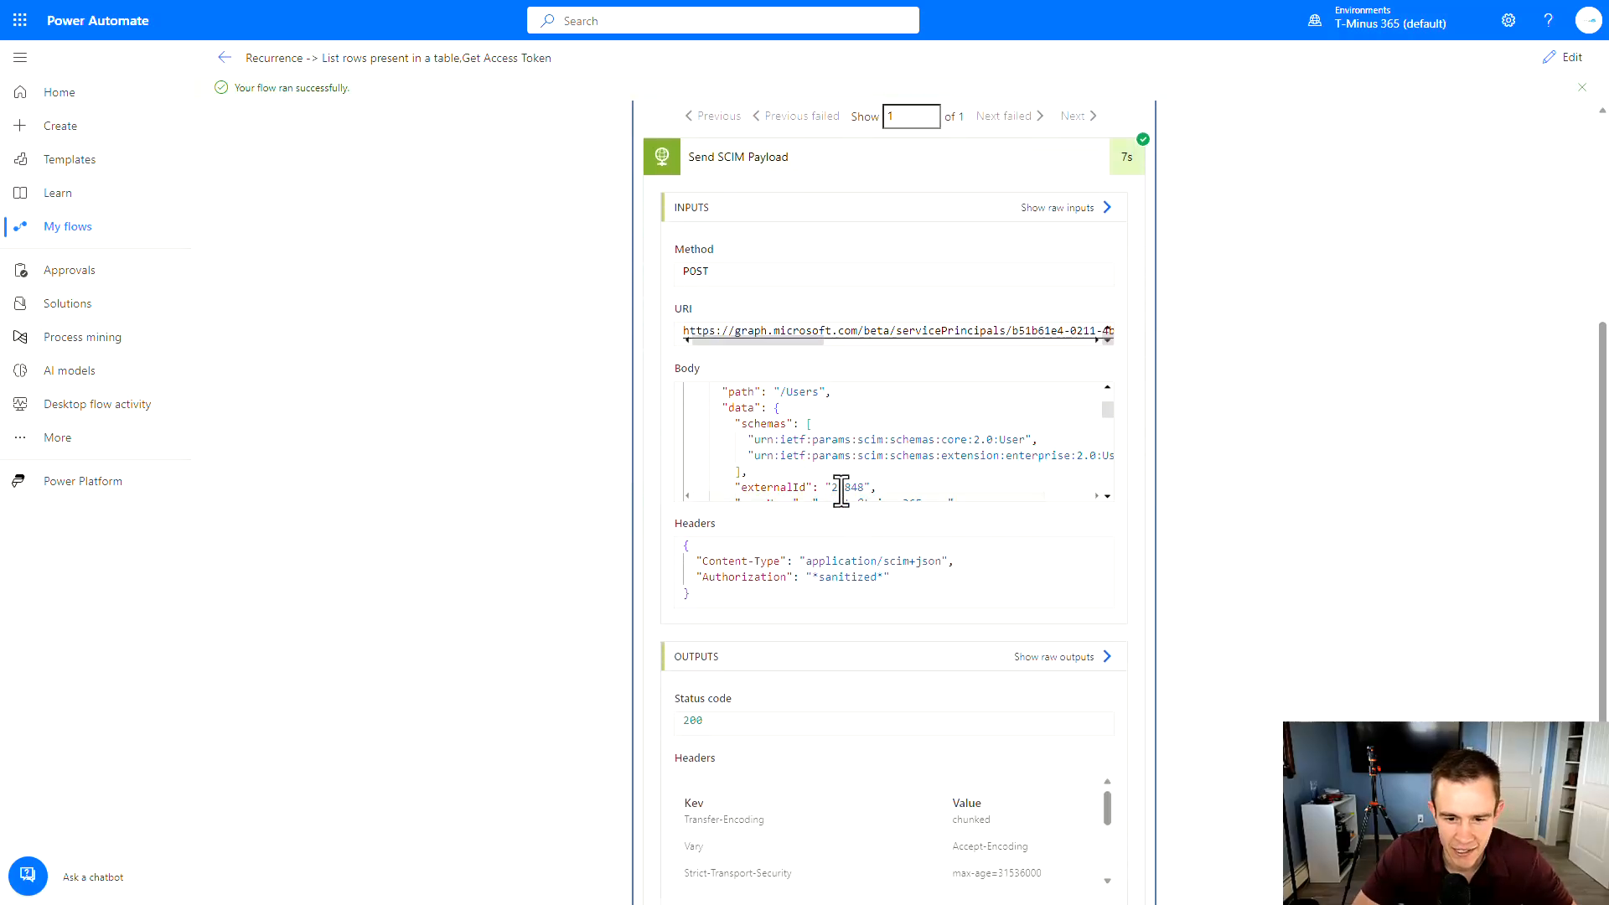
scroll(891, 457, "down", 5)
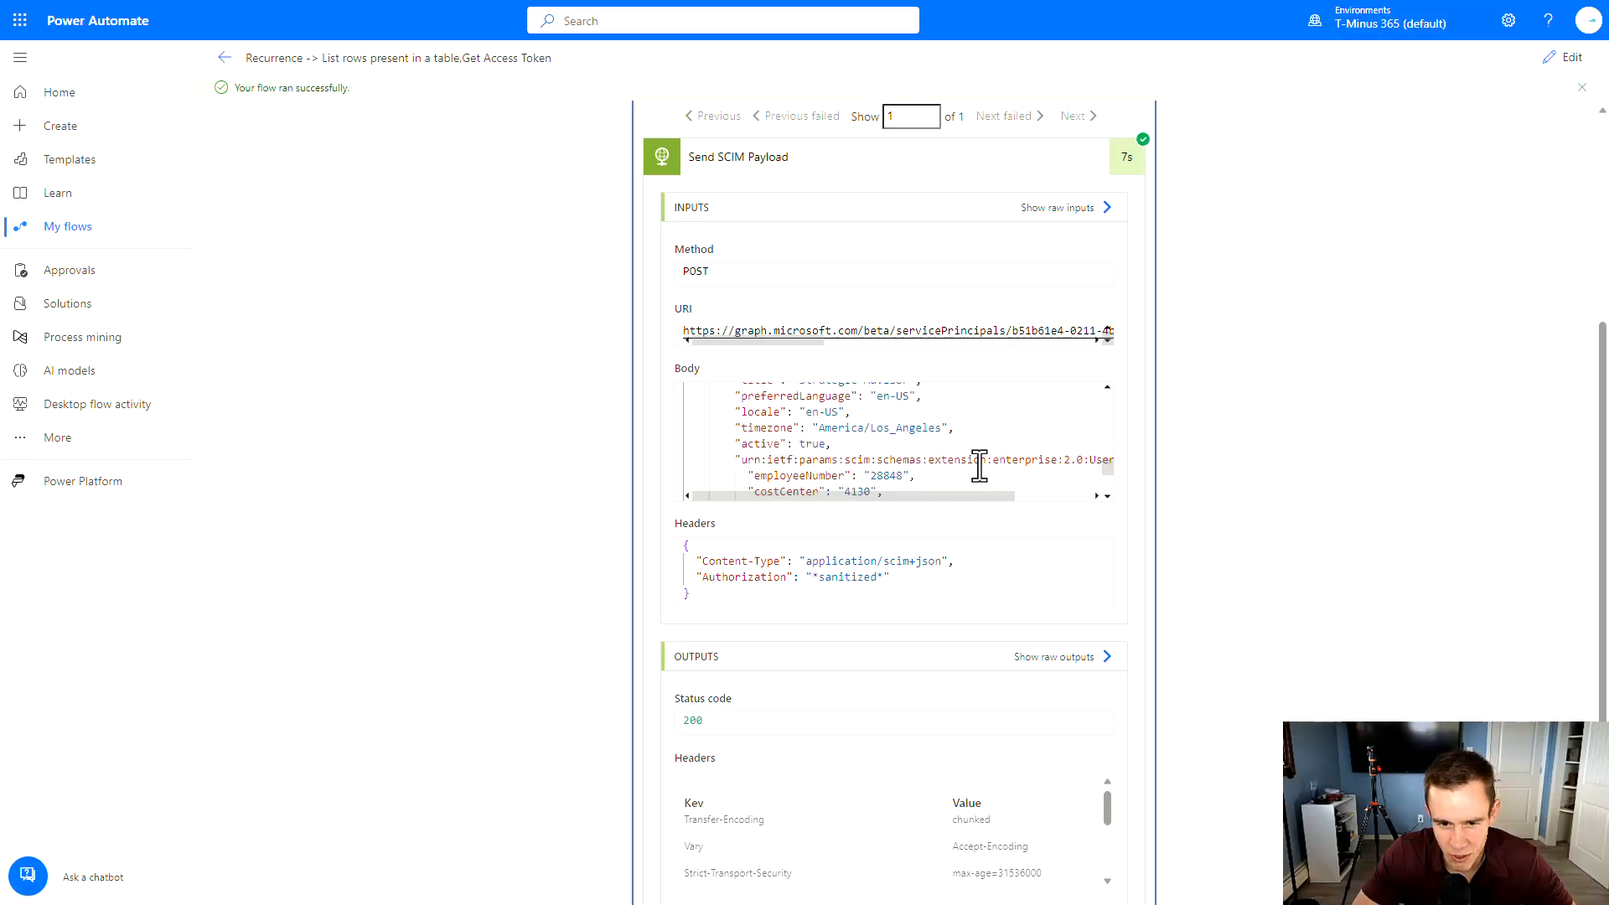
scroll(855, 438, "down", 8)
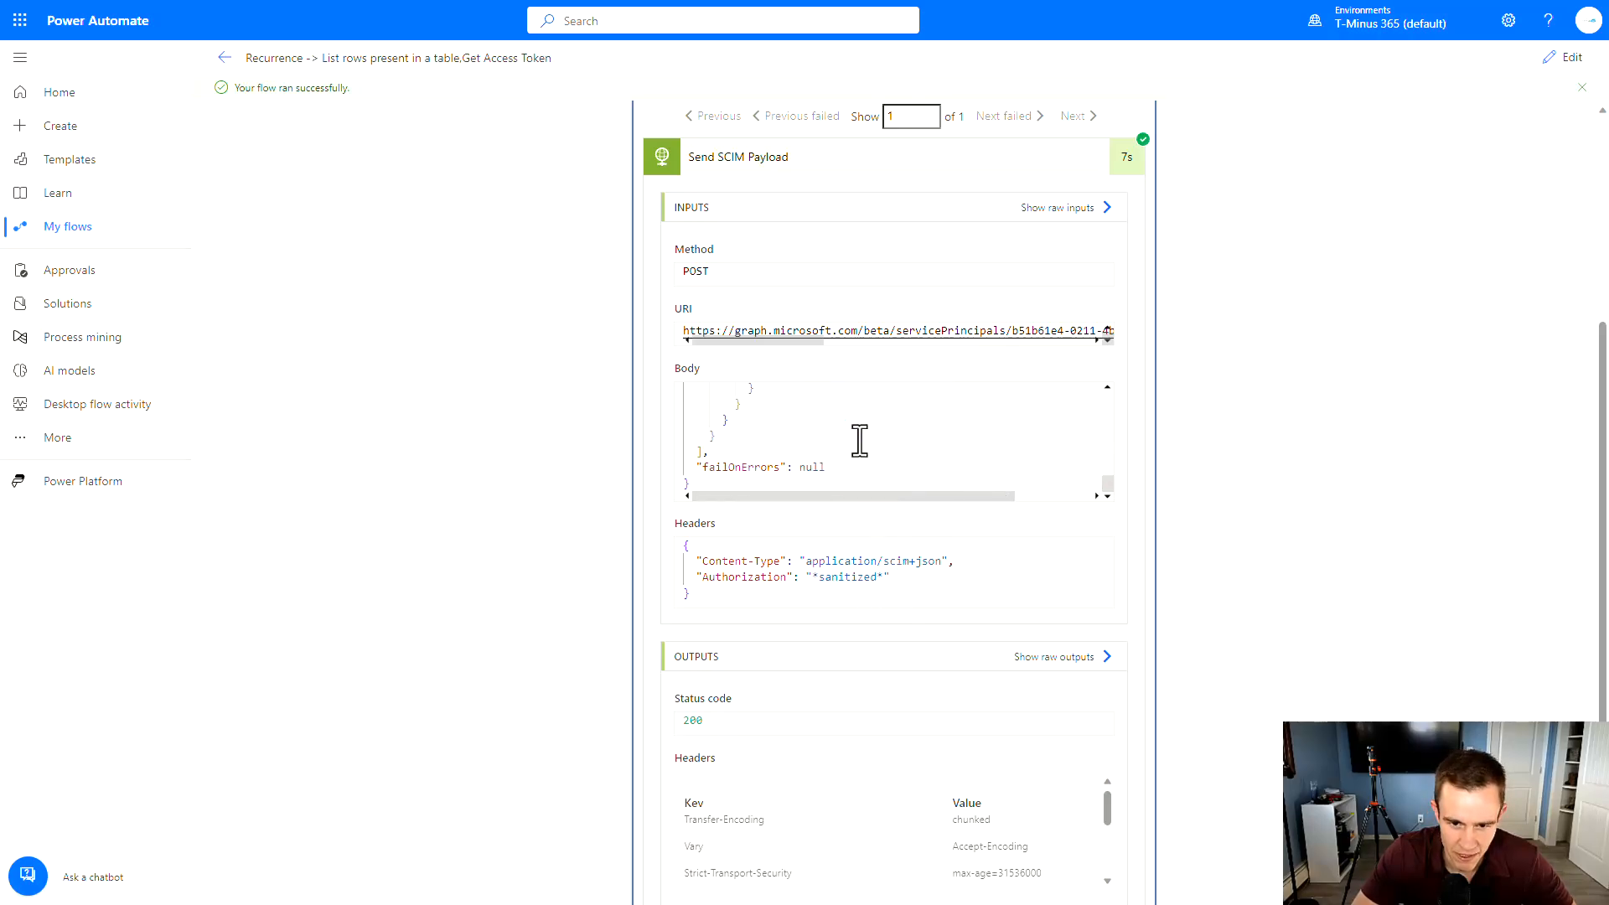
scroll(860, 440, "up", 20)
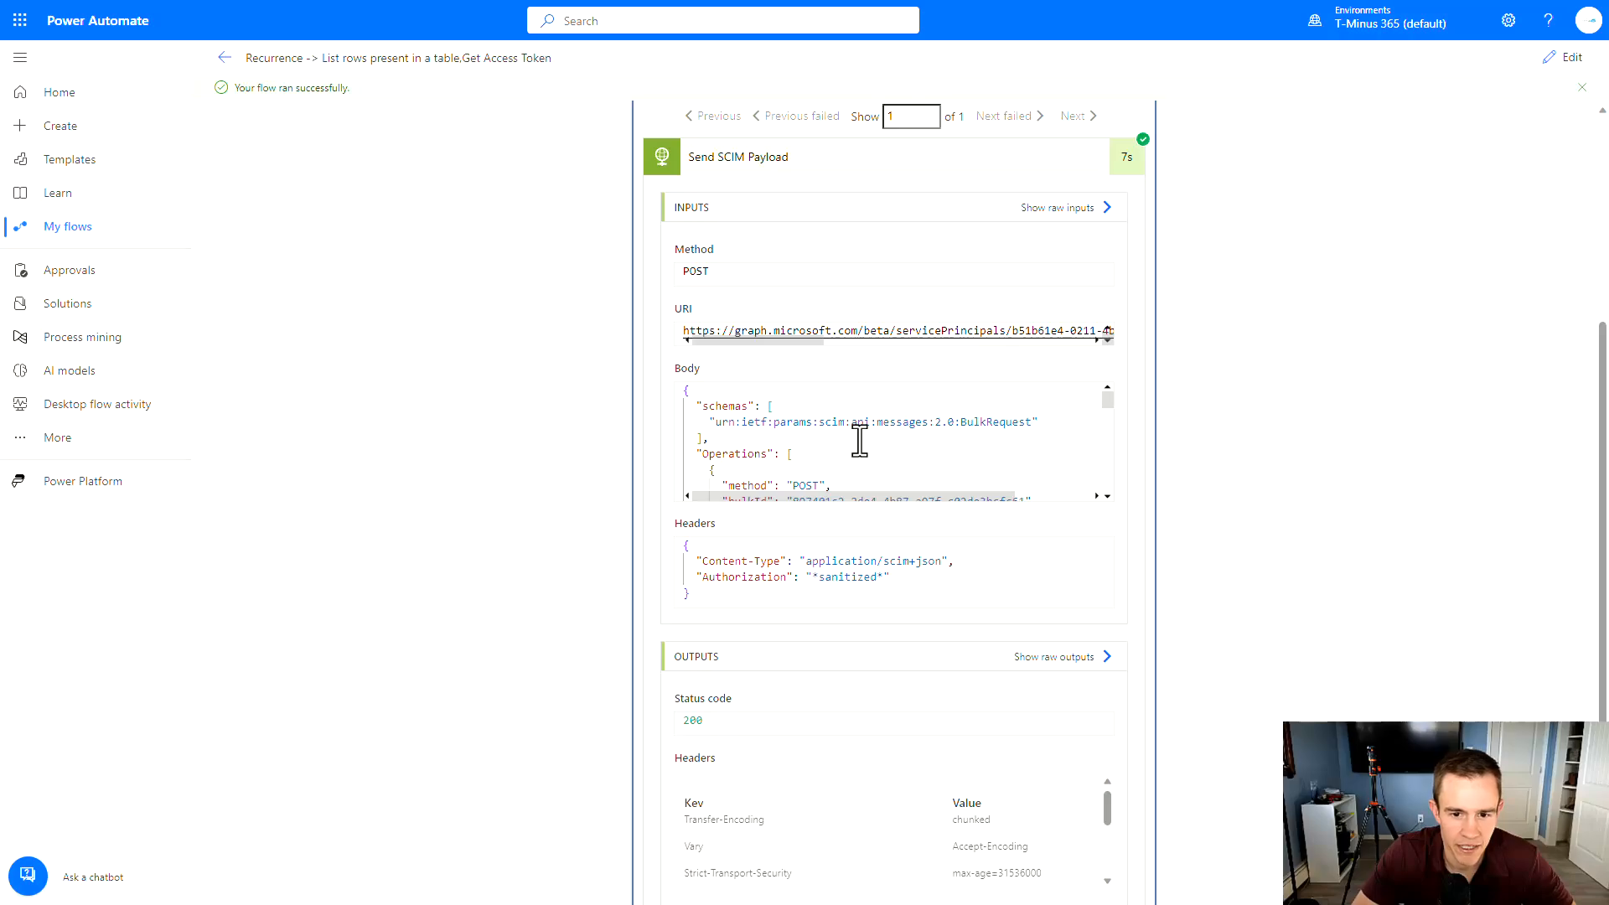